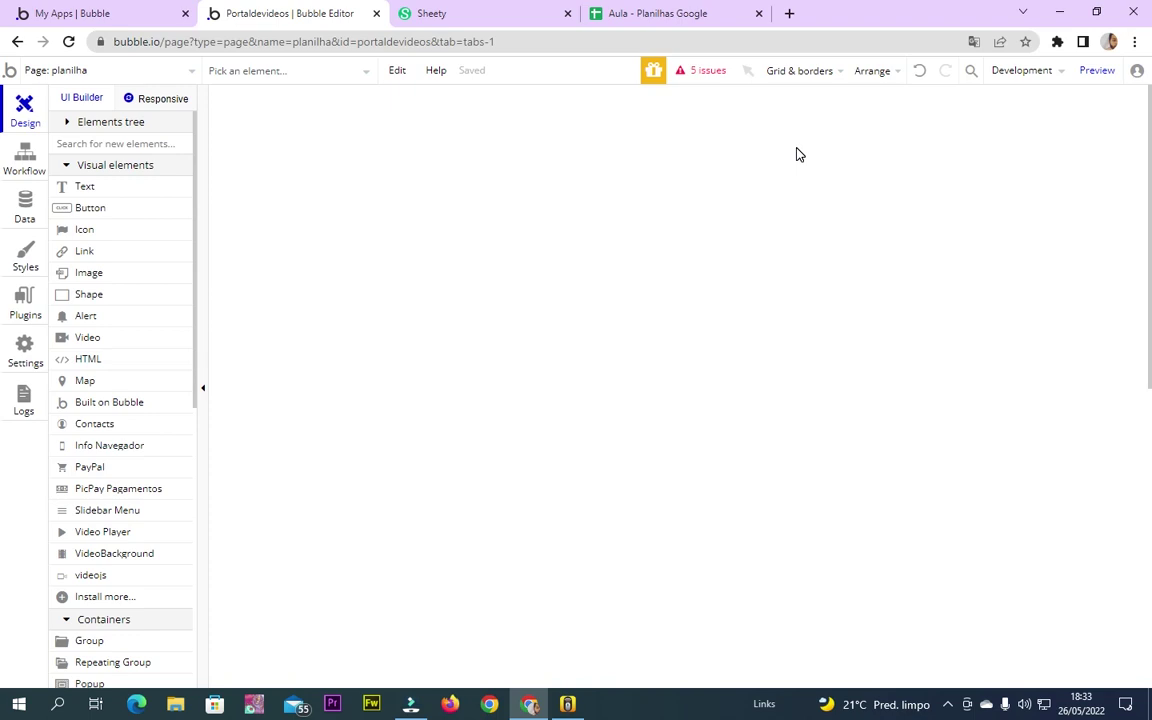
# Select the blank planilha page in Bubble, then move over to the Sheety dashboard
pyautogui.click(470, 234)
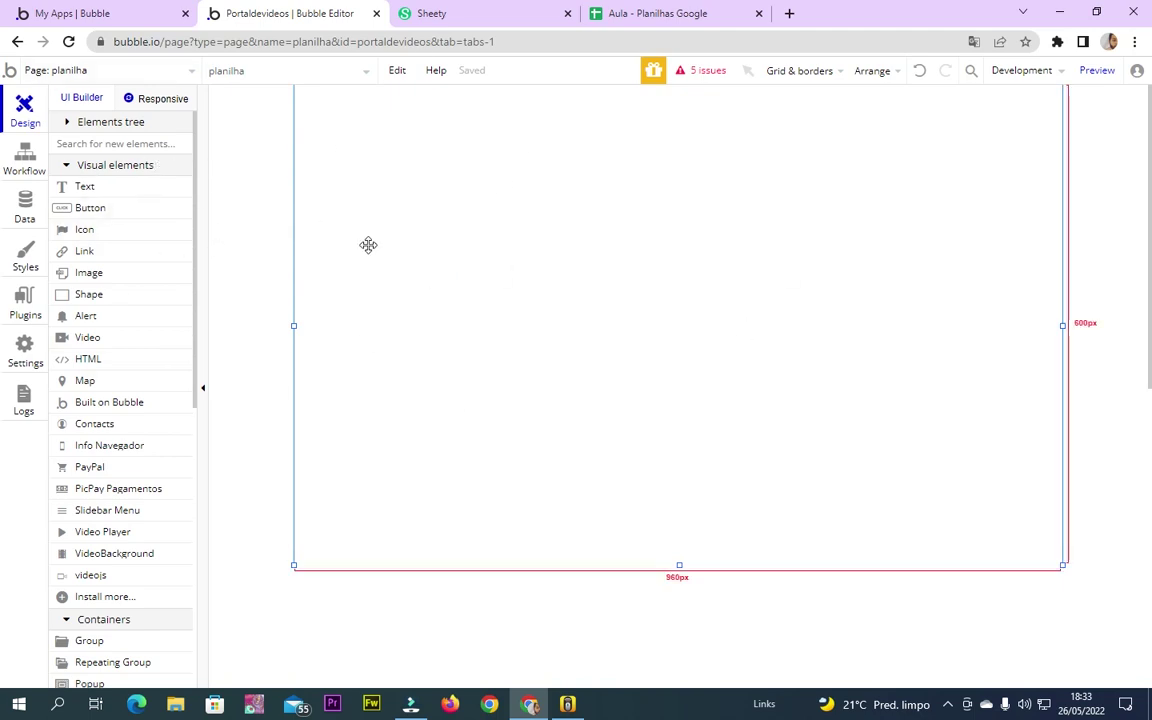
pyautogui.click(445, 12)
# Highlight the sheety.co address, then bring up the Aula spreadsheet with its supplier rows
pyautogui.click(195, 44)
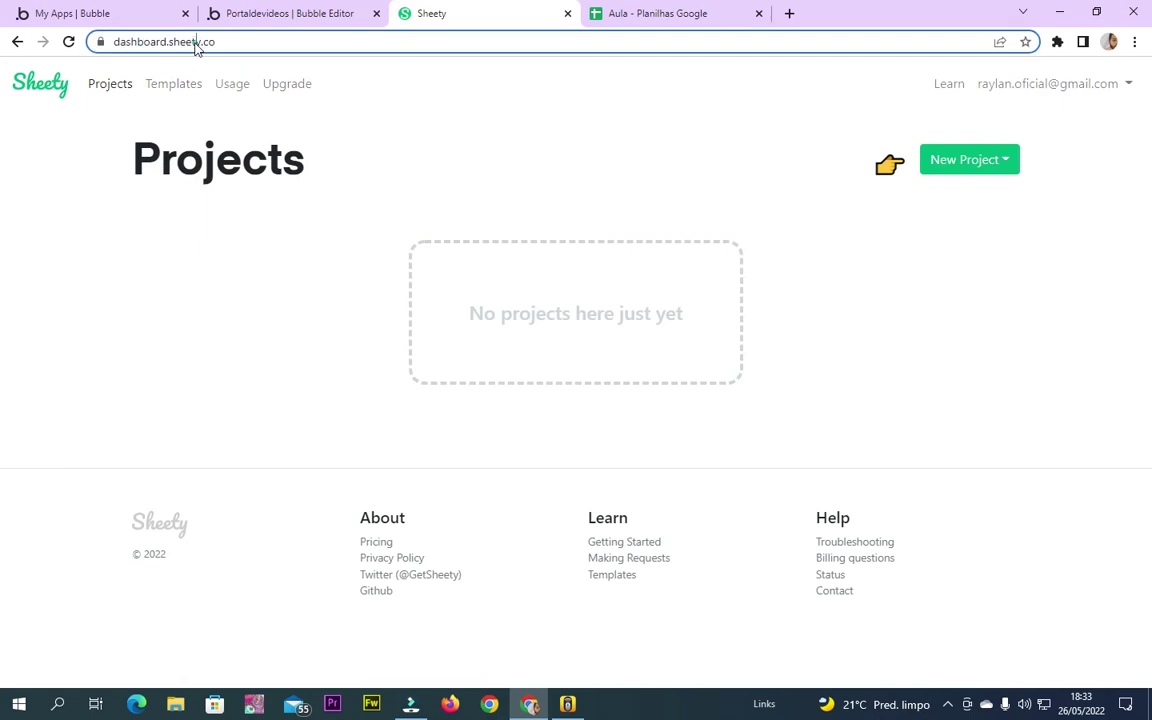
pyautogui.moveTo(262, 39); pyautogui.dragTo(210, 41)
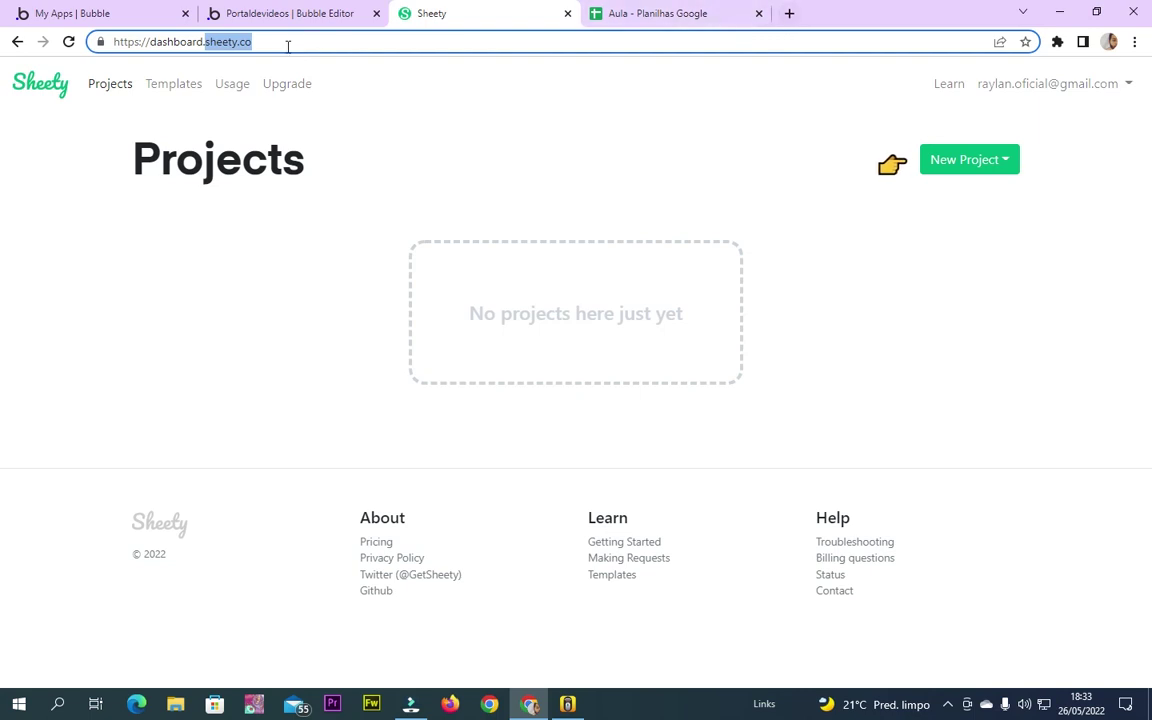
pyautogui.click(300, 115)
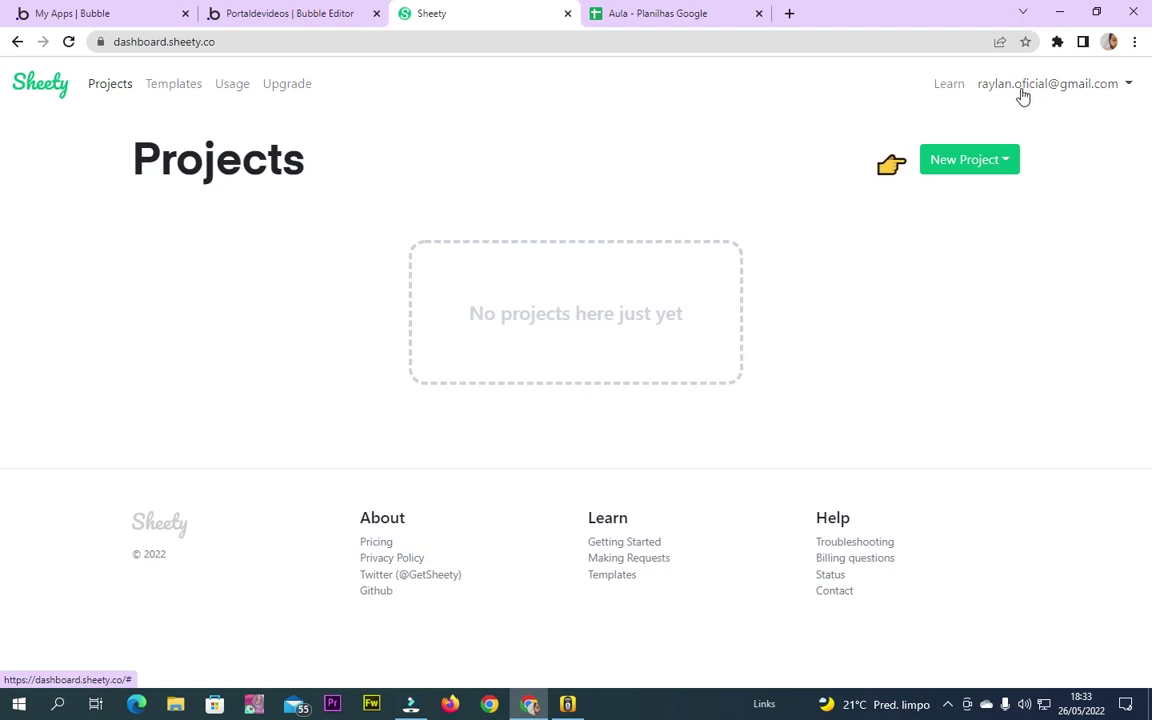
pyautogui.click(672, 14)
pyautogui.click(518, 303)
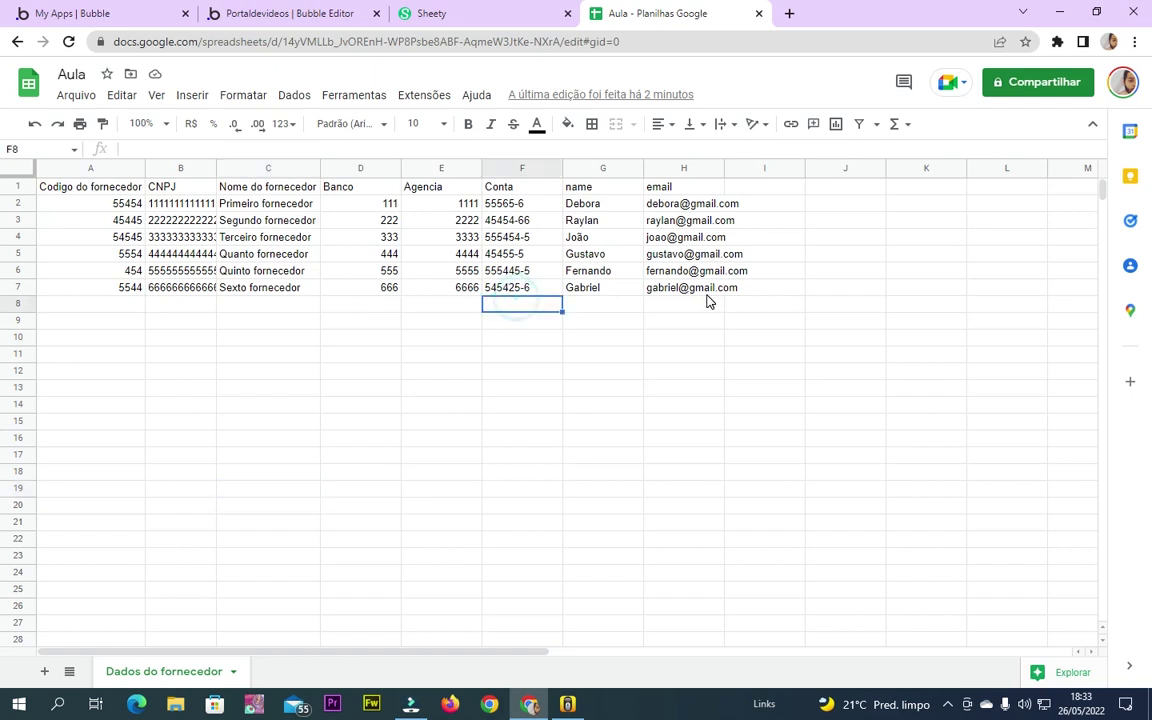
# Auto-fit supplier columns H back to B so emails, names and full CNPJ numbers show
pyautogui.moveTo(706, 288); pyautogui.dragTo(88, 172)
pyautogui.click(603, 254)
pyautogui.doubleClick(724, 168)
pyautogui.doubleClick(643, 168)
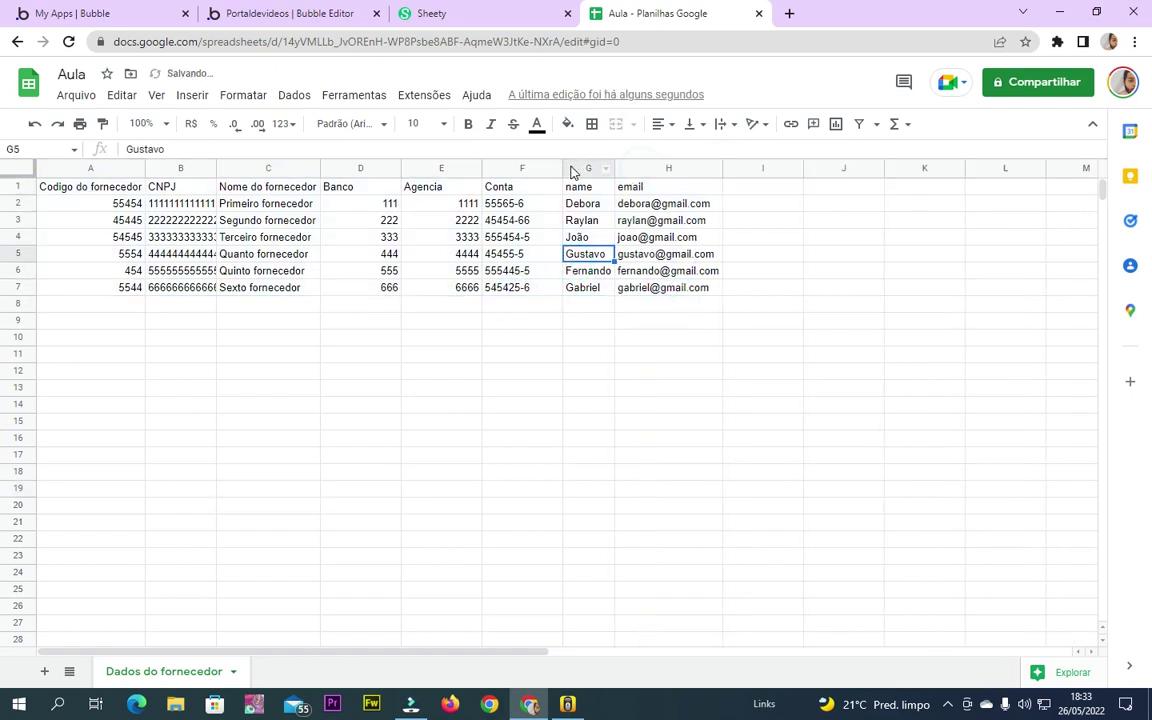
pyautogui.doubleClick(563, 168)
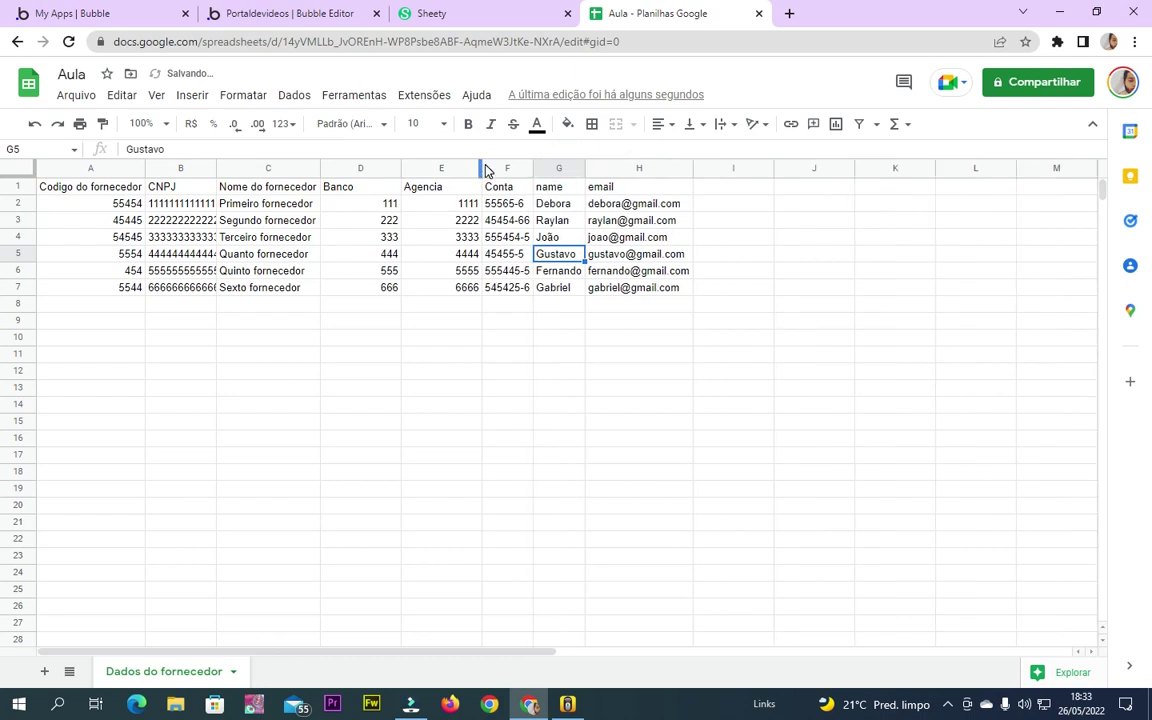
pyautogui.doubleClick(482, 168)
pyautogui.doubleClick(400, 168)
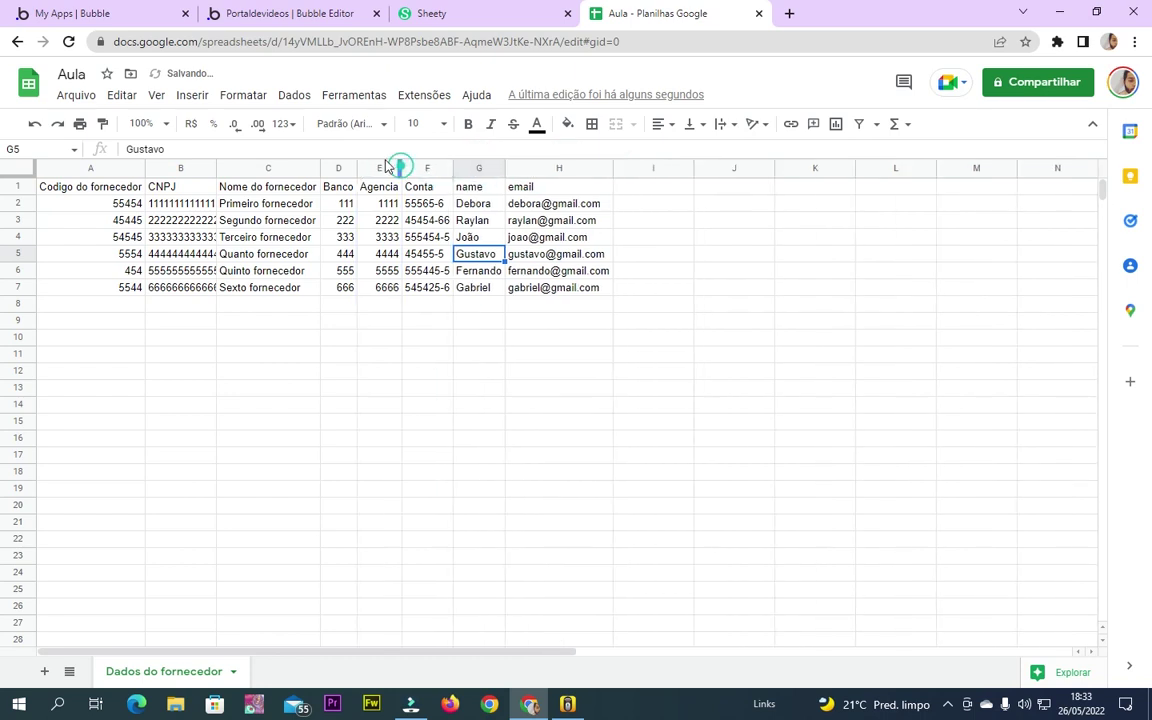
pyautogui.doubleClick(320, 168)
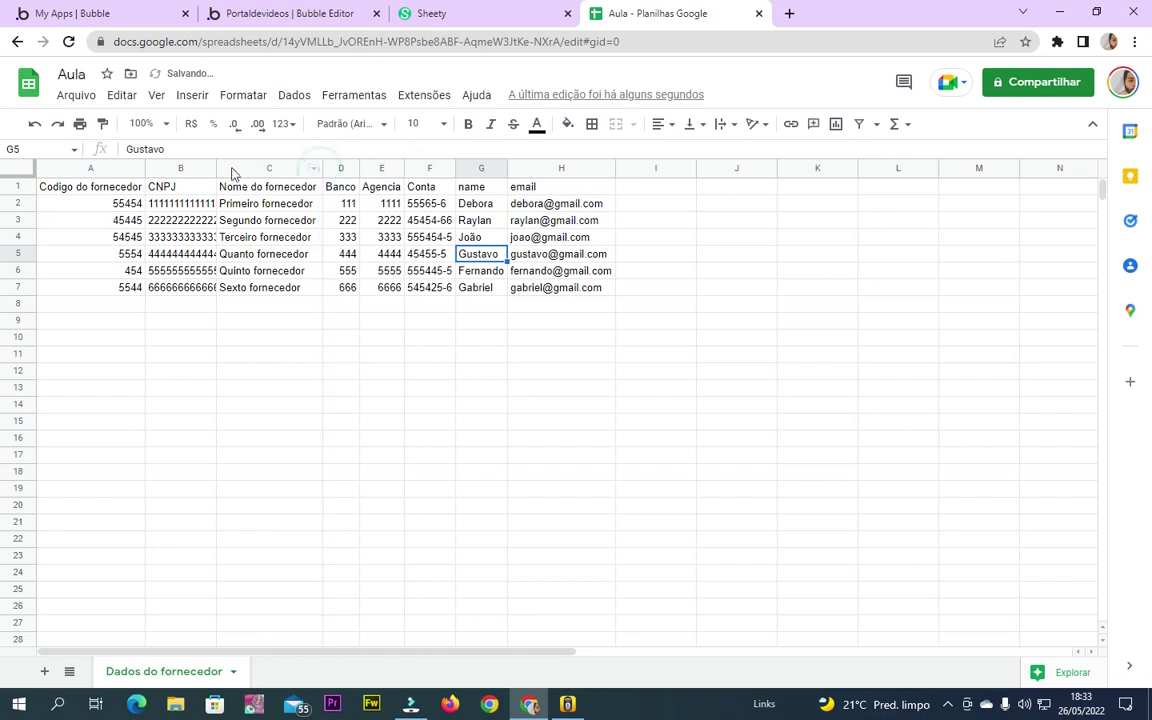
pyautogui.doubleClick(216, 168)
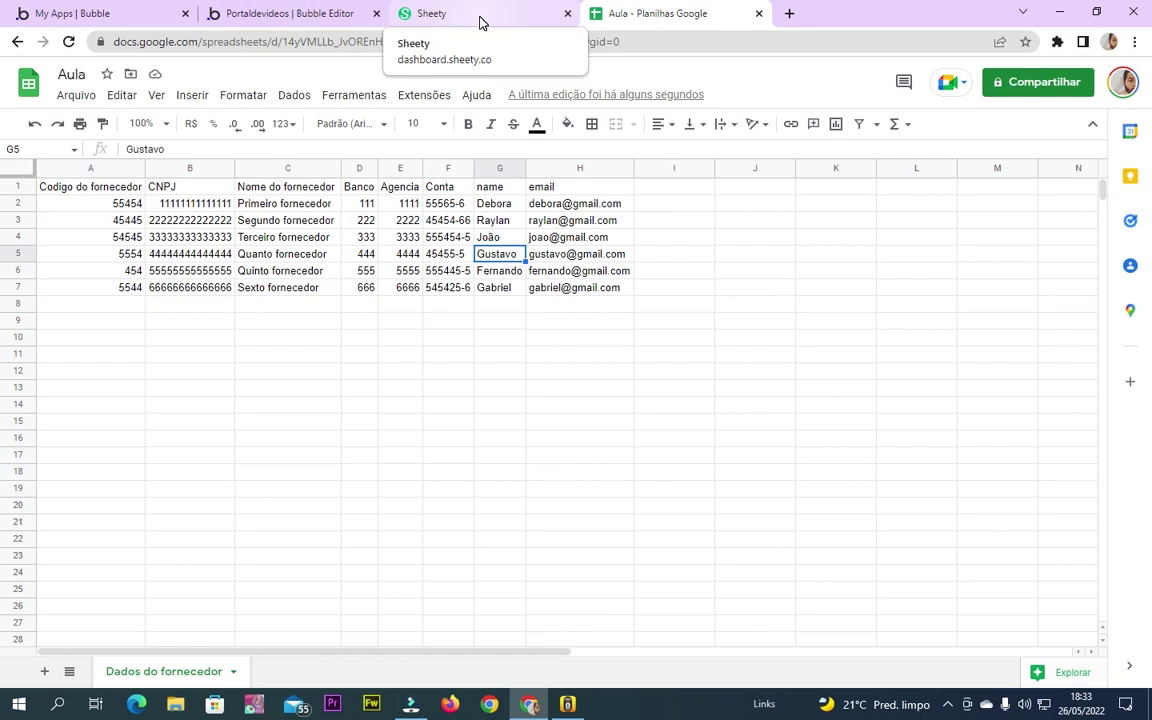
# Begin a new Sheety project From Google Sheet, then glance back at the Aula spreadsheet
pyautogui.click(480, 18)
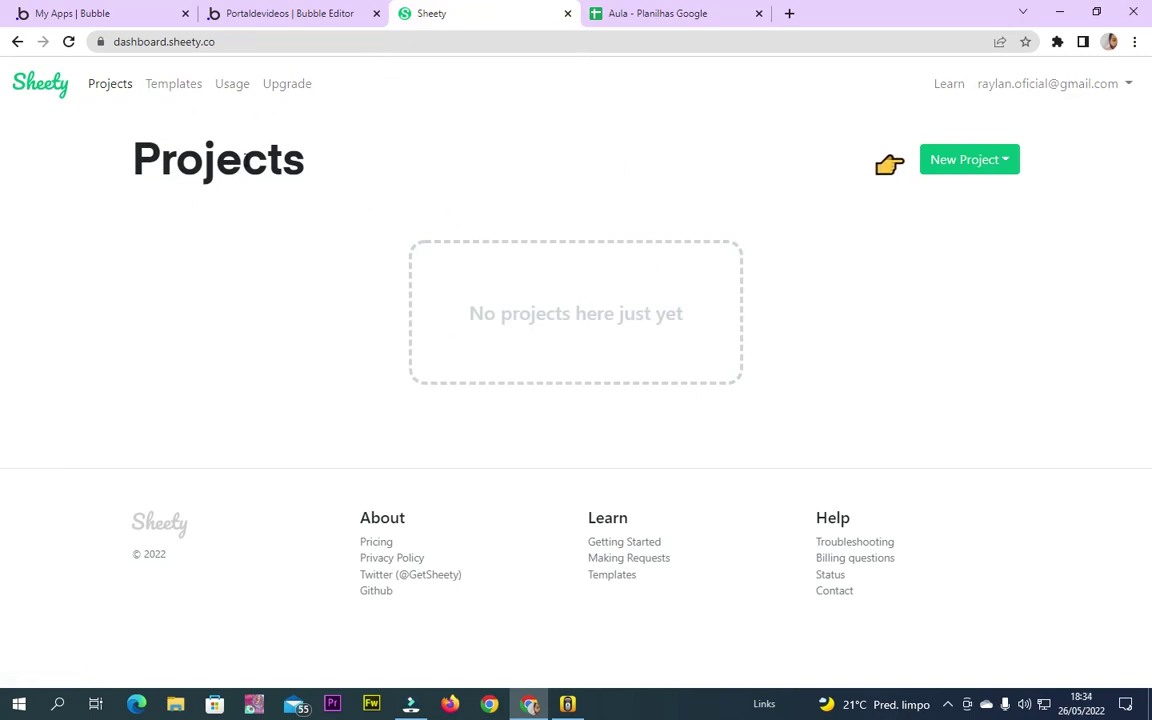
pyautogui.click(1000, 162)
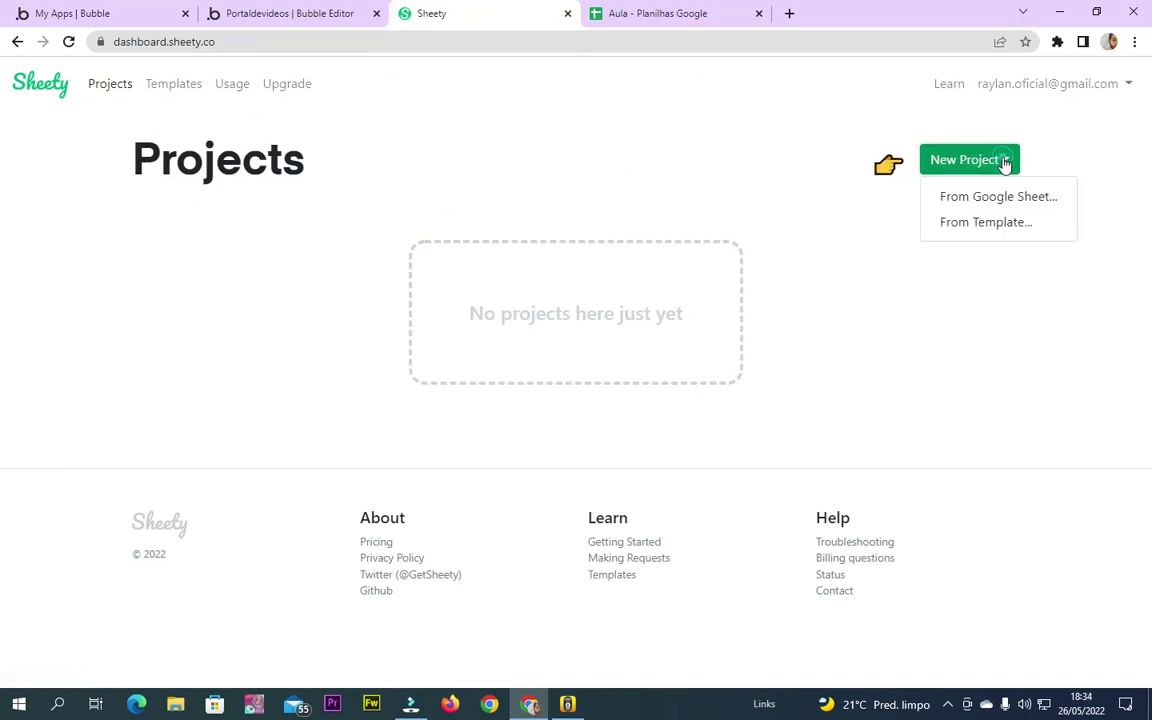
pyautogui.click(988, 197)
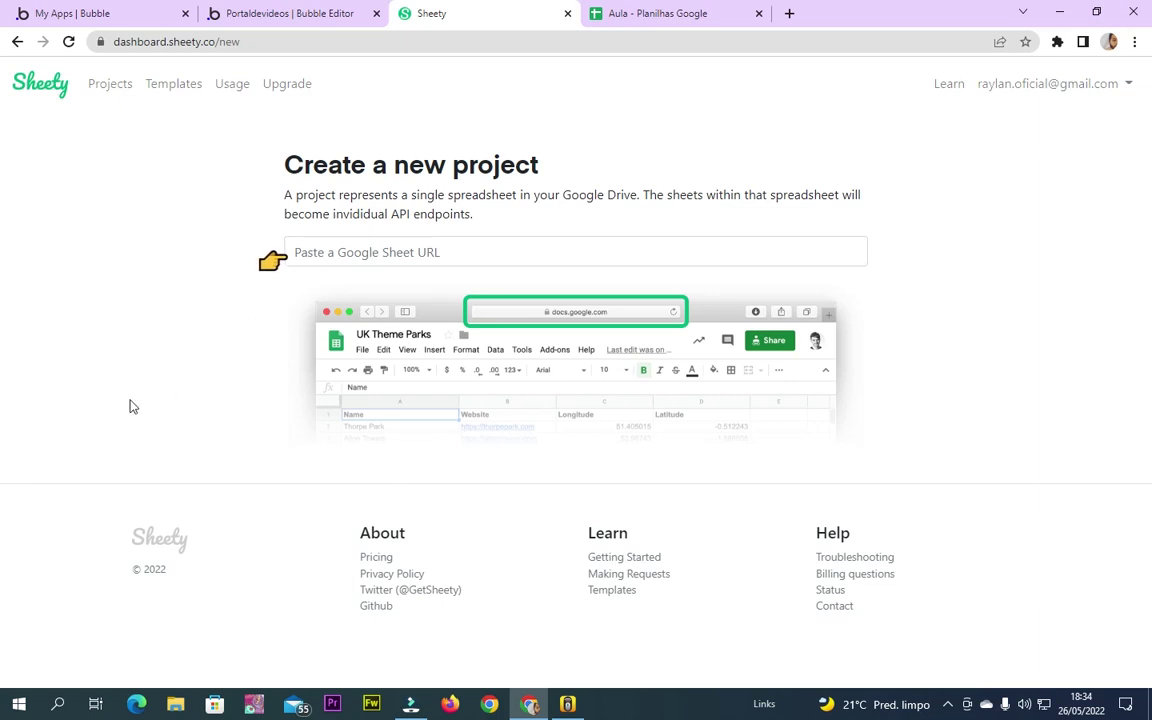
pyautogui.click(650, 10)
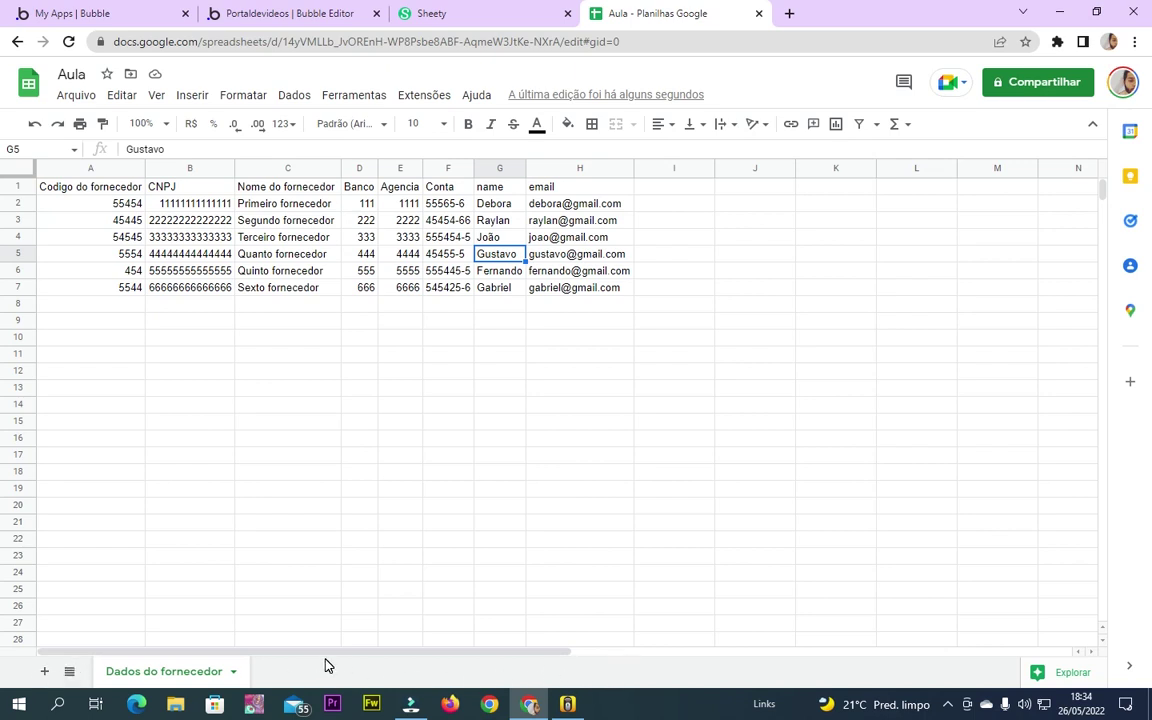
# Copy the Aula spreadsheet's URL and paste it into Sheety's Google Sheet URL field
pyautogui.click(505, 10)
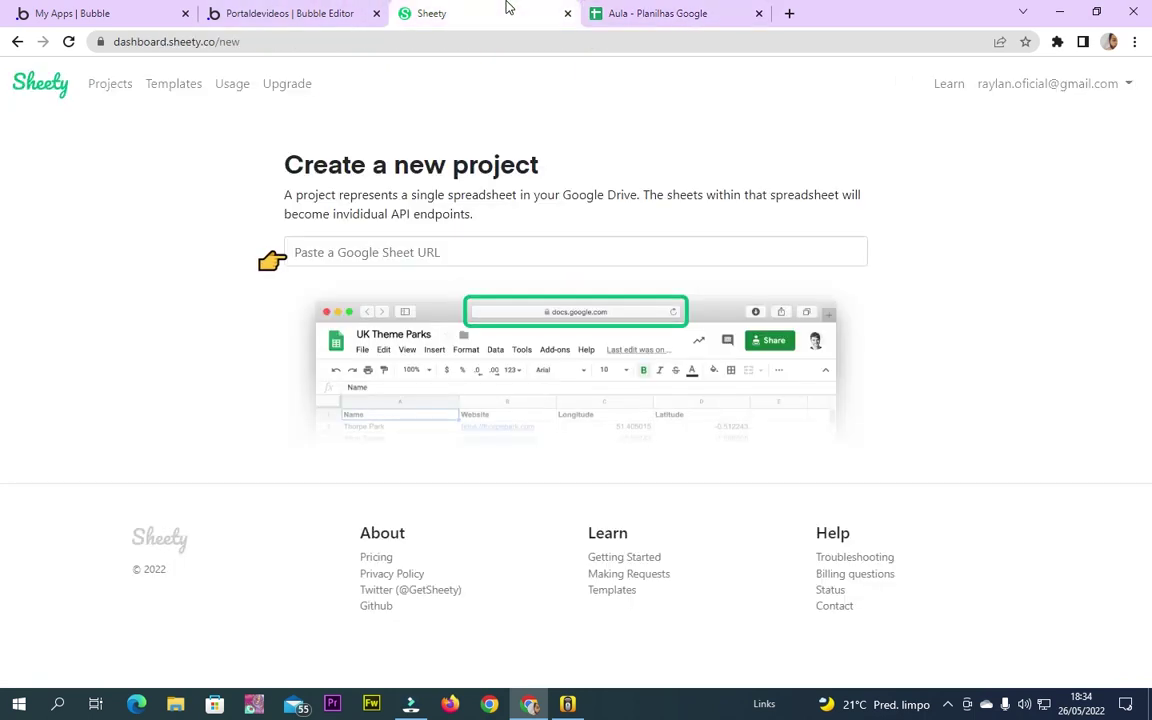
pyautogui.click(640, 12)
pyautogui.click(514, 41)
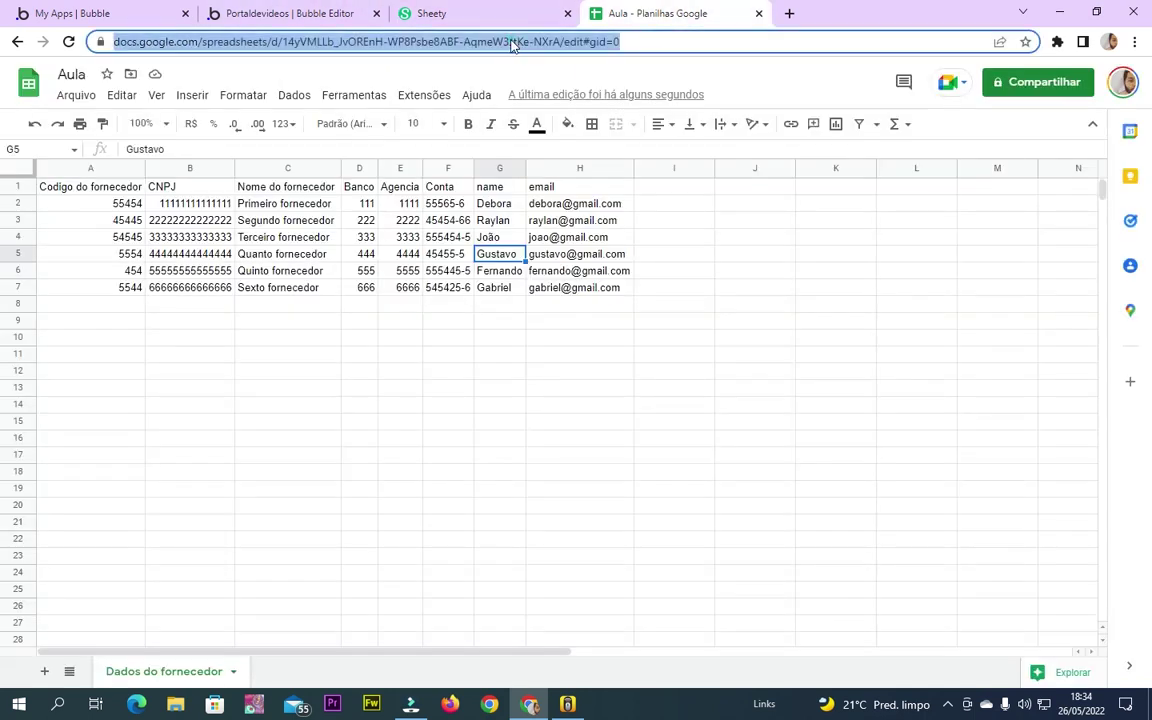
pyautogui.rightClick(514, 42)
pyautogui.click(572, 154)
pyautogui.click(458, 13)
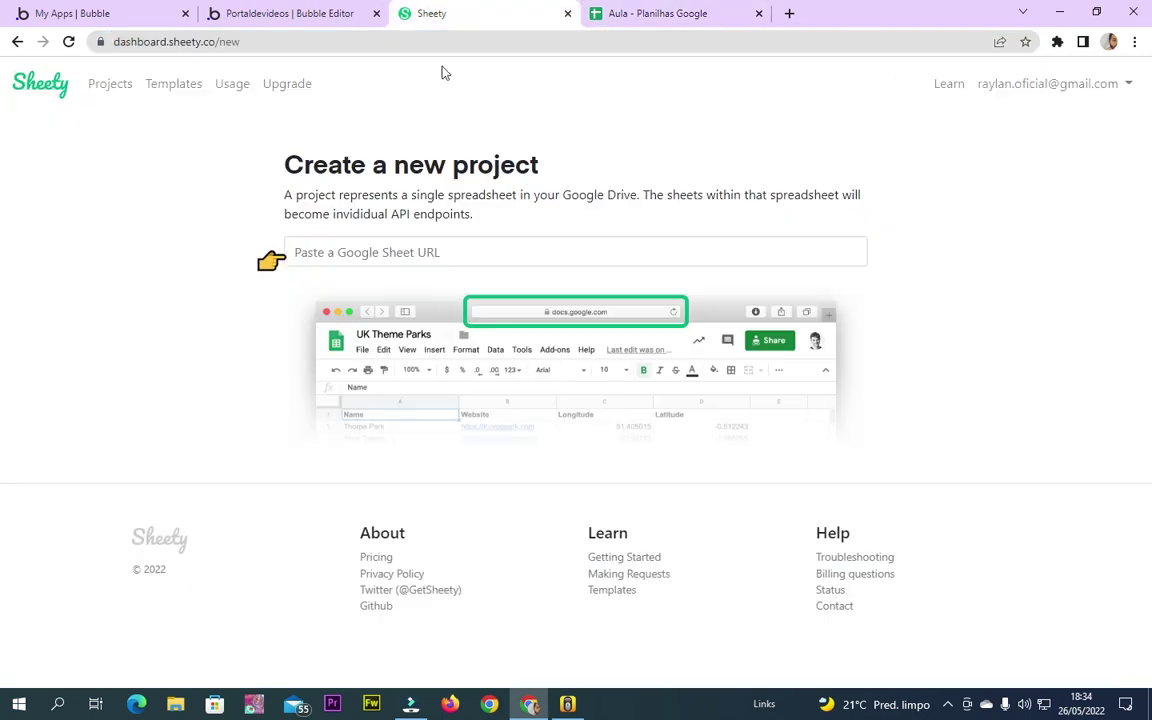
pyautogui.click(332, 246)
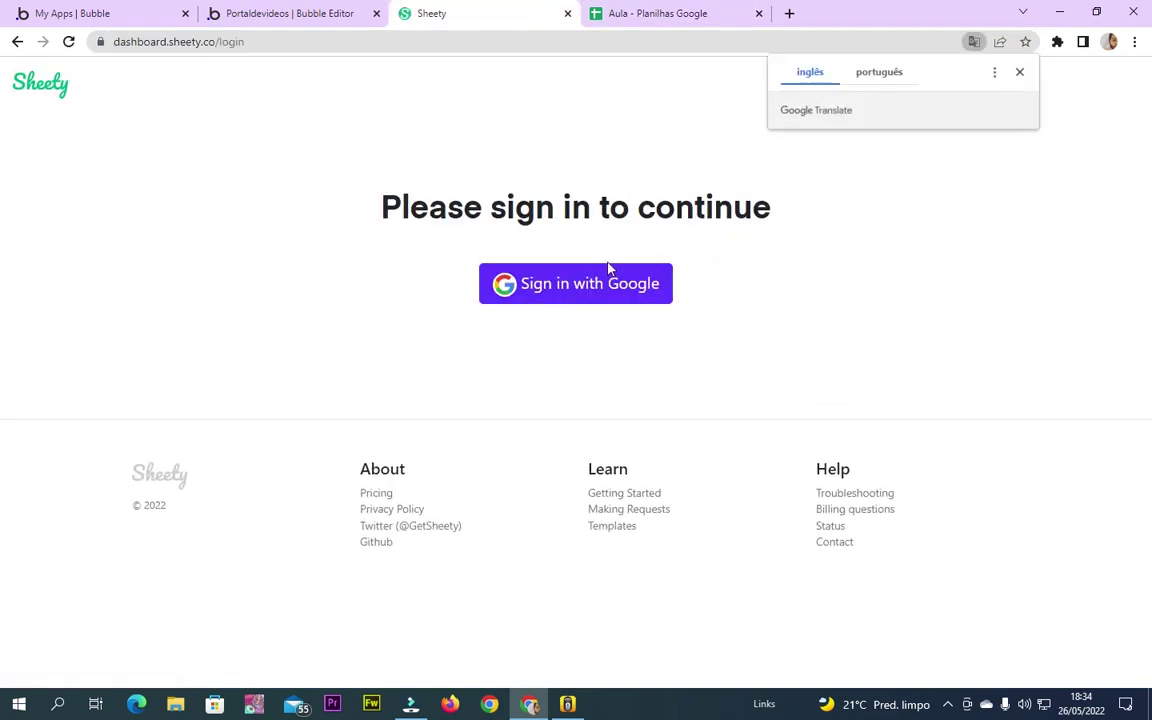
# Sign in to Sheety with Google, restart a From Google Sheet project and paste the URL again
pyautogui.click(607, 268)
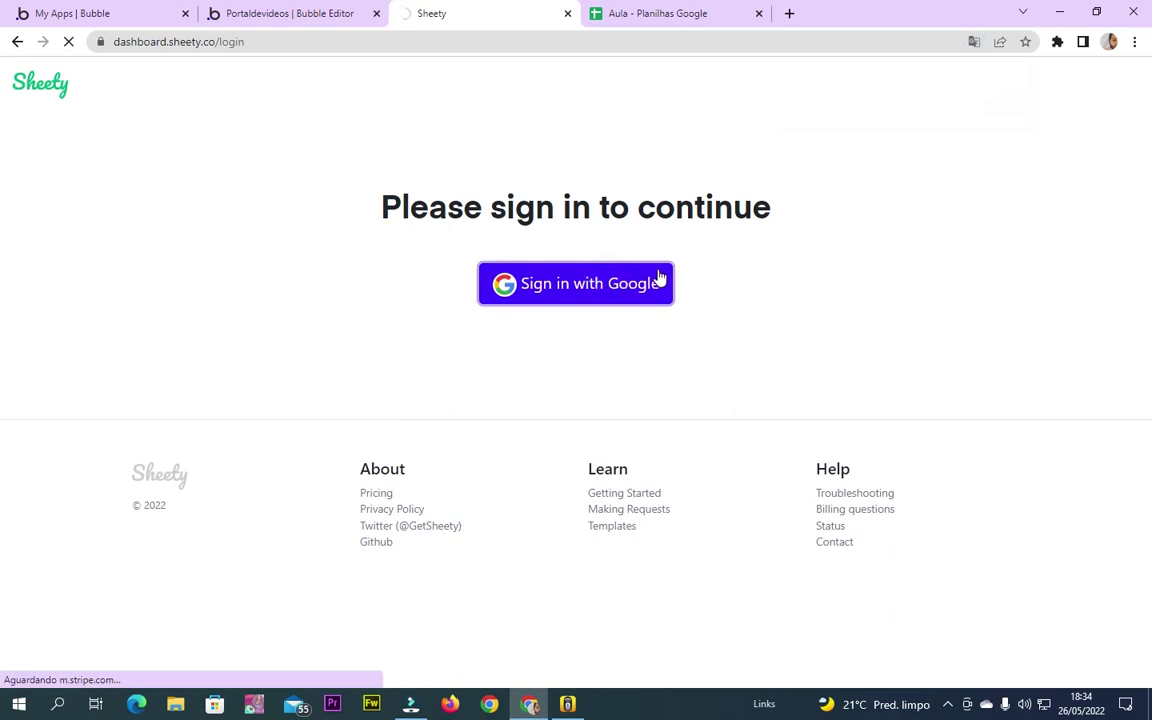
pyautogui.click(952, 164)
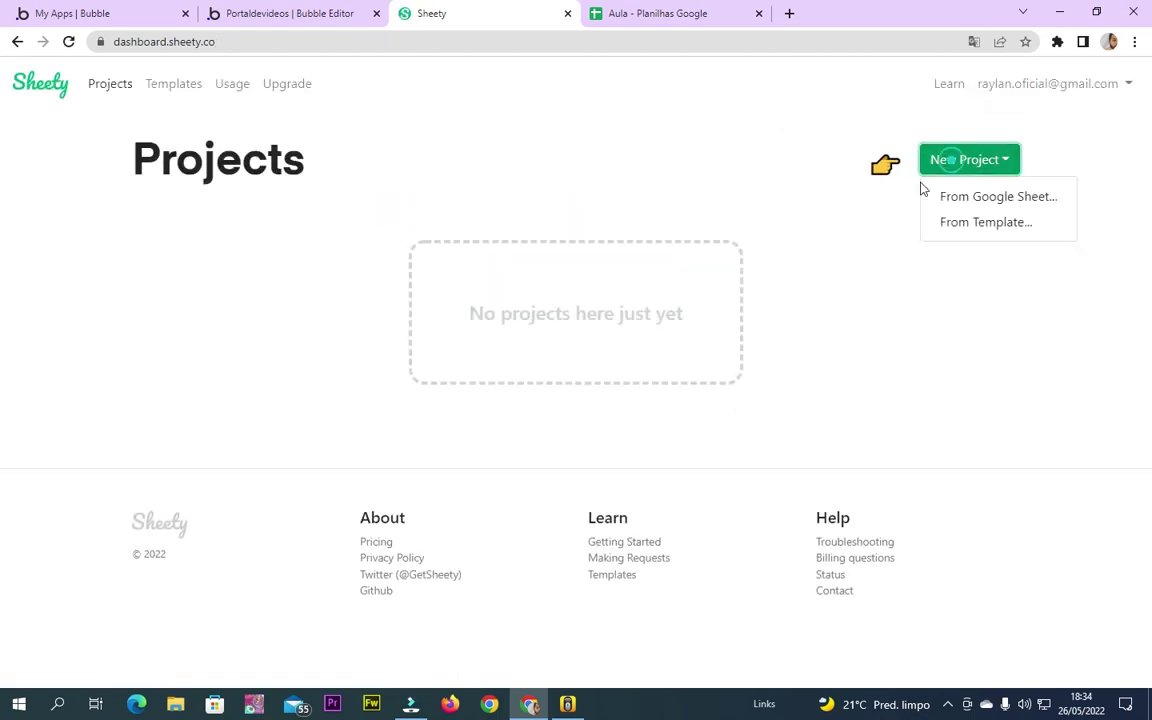
pyautogui.click(967, 198)
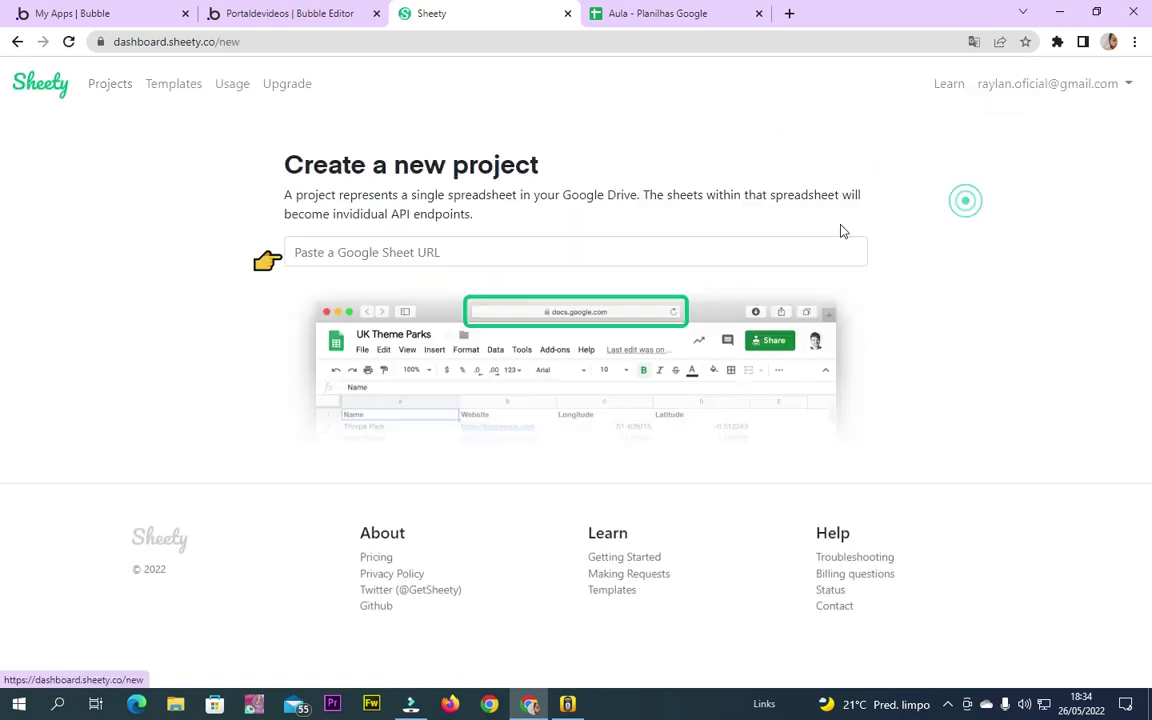
pyautogui.click(502, 255)
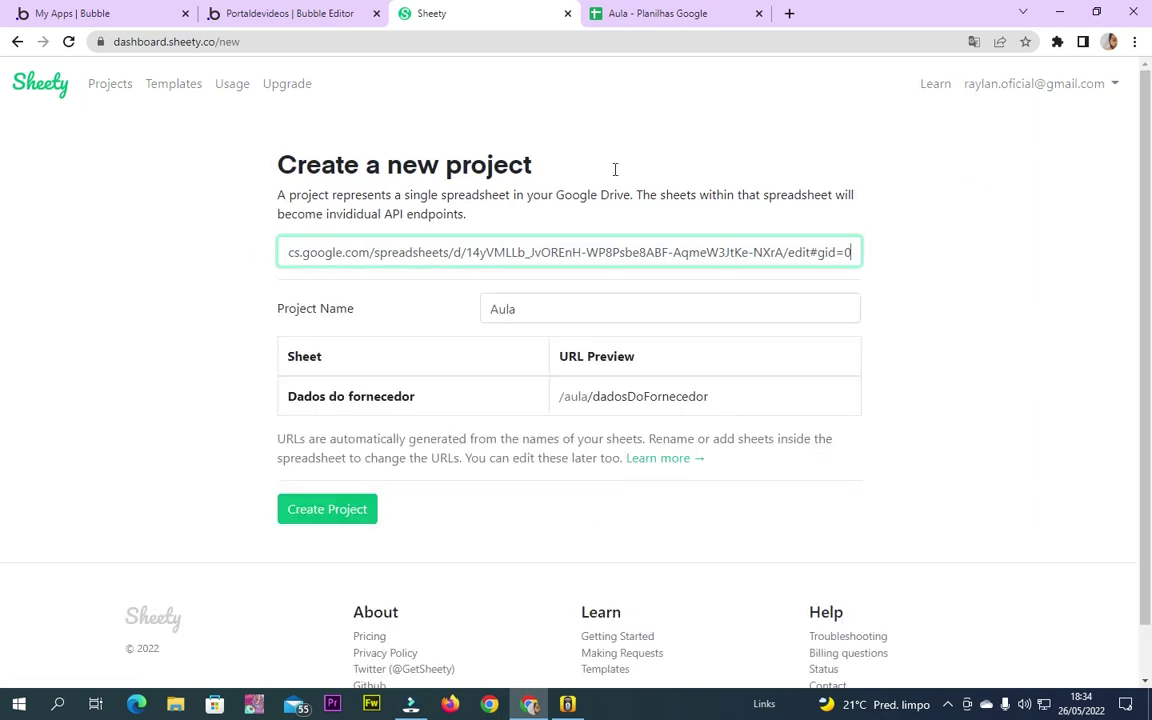
# Add a new empty sheet to the Aula spreadsheet and return to Sheety's new-project form
pyautogui.click(650, 13)
pyautogui.click(410, 15)
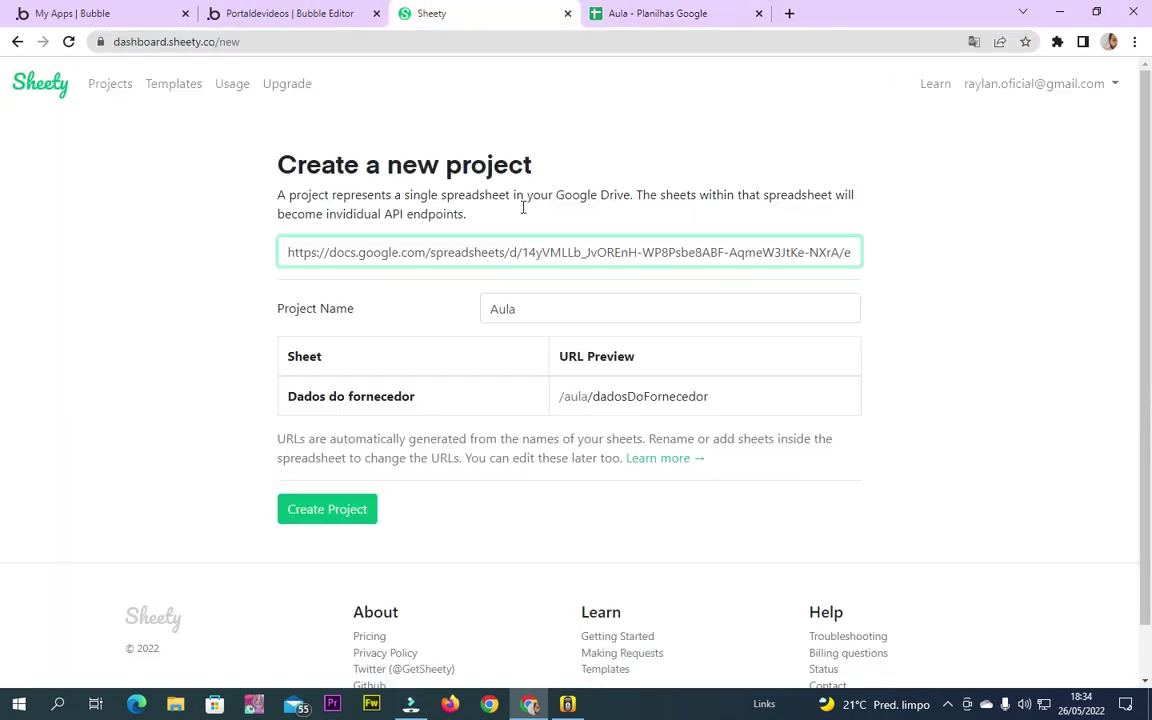
pyautogui.moveTo(323, 397); pyautogui.dragTo(408, 397)
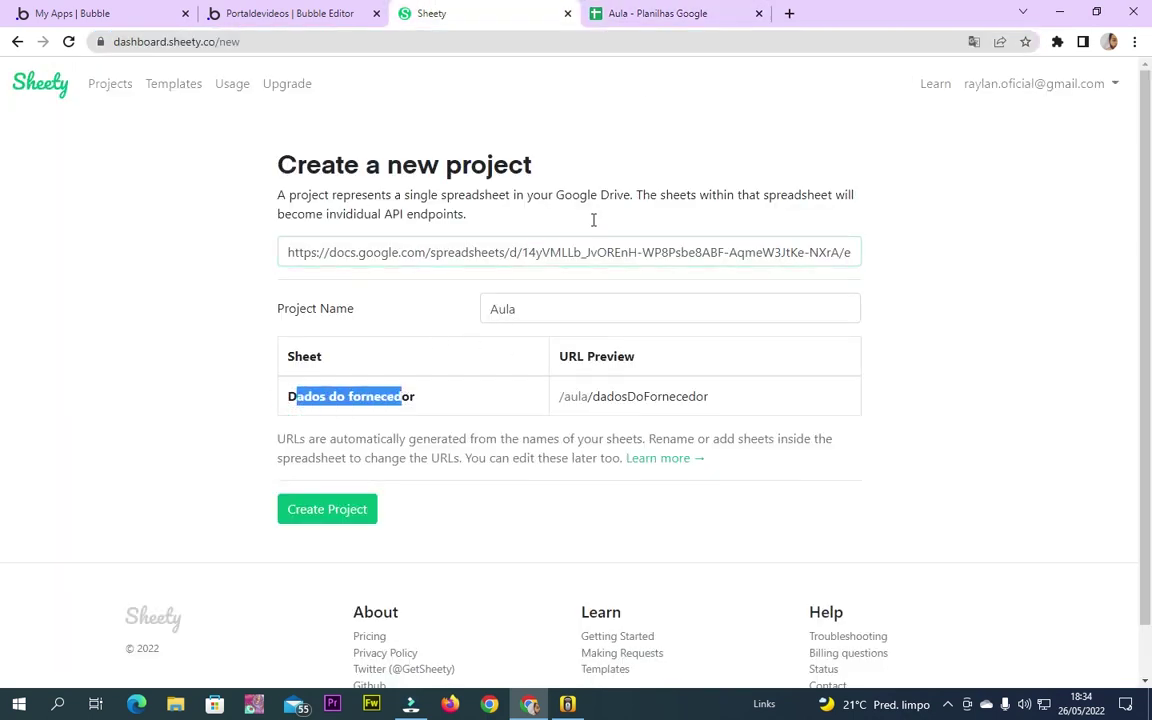
pyautogui.click(628, 10)
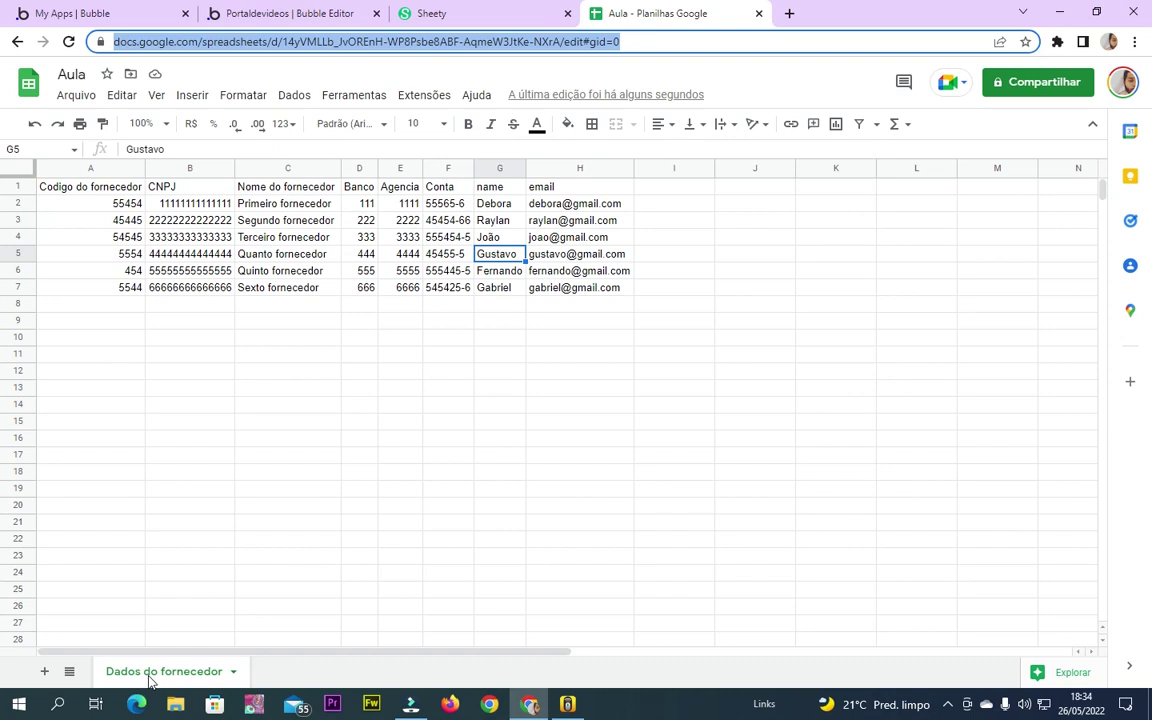
pyautogui.click(44, 671)
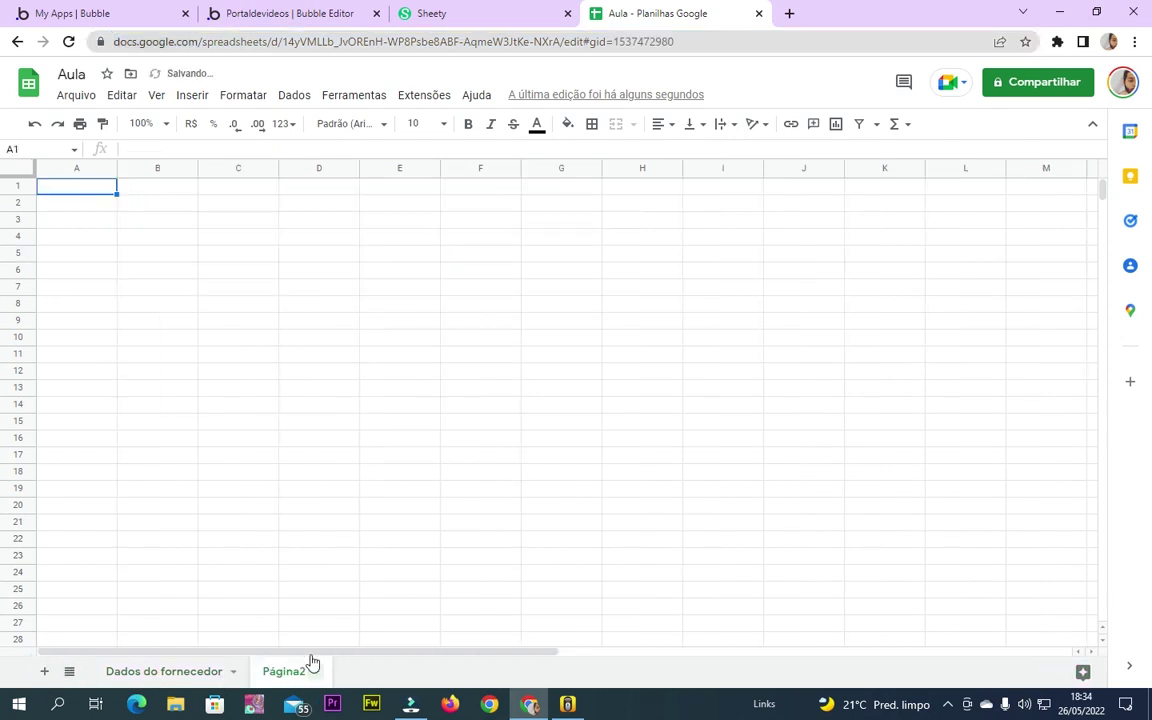
pyautogui.click(400, 12)
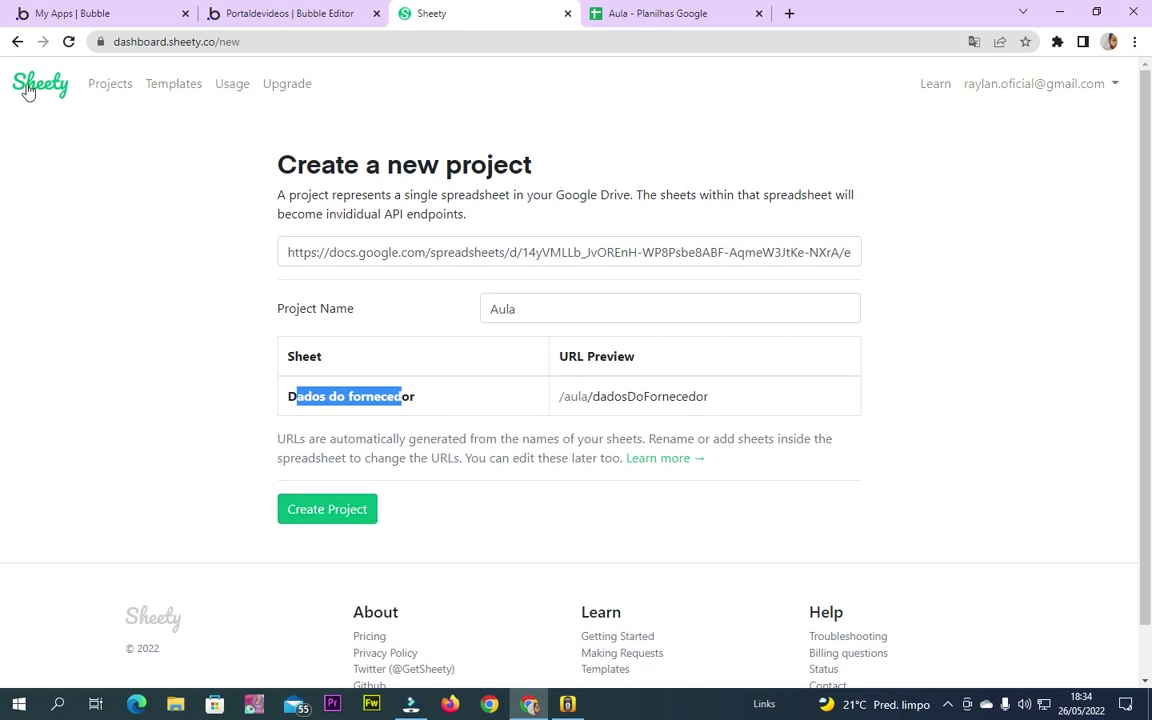
# Restart the From Google Sheet project, re-paste the URL and spot the listed Página2 sheet
pyautogui.click(17, 41)
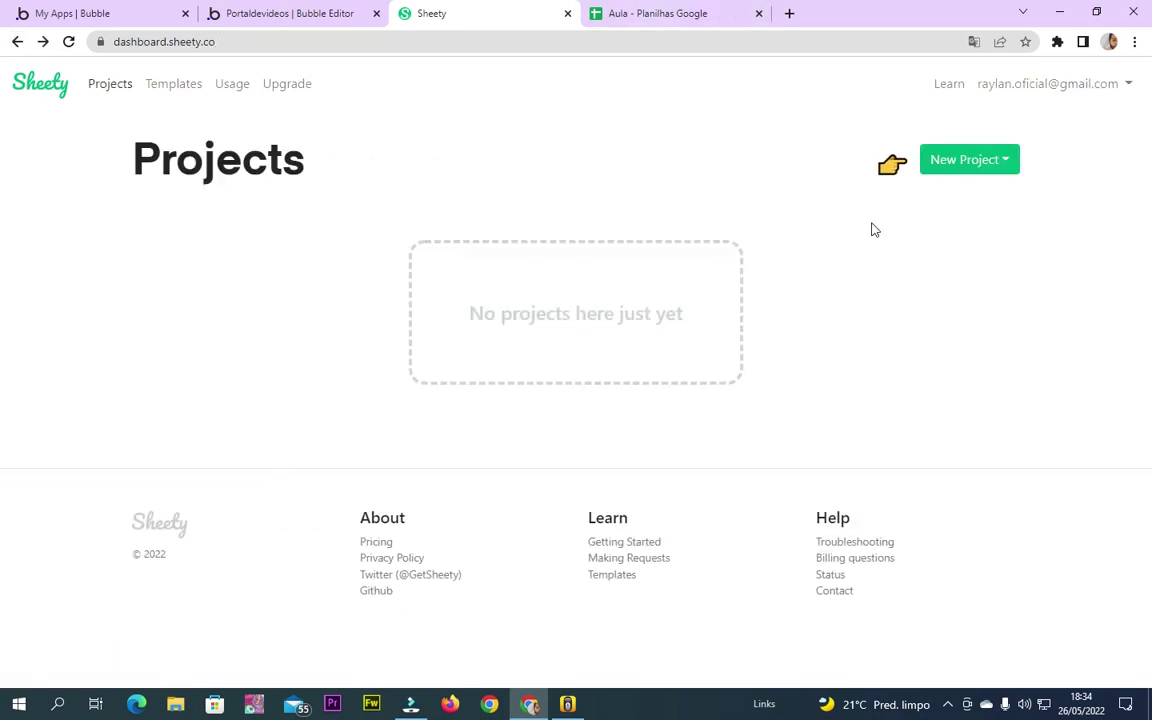
pyautogui.click(946, 165)
pyautogui.click(946, 198)
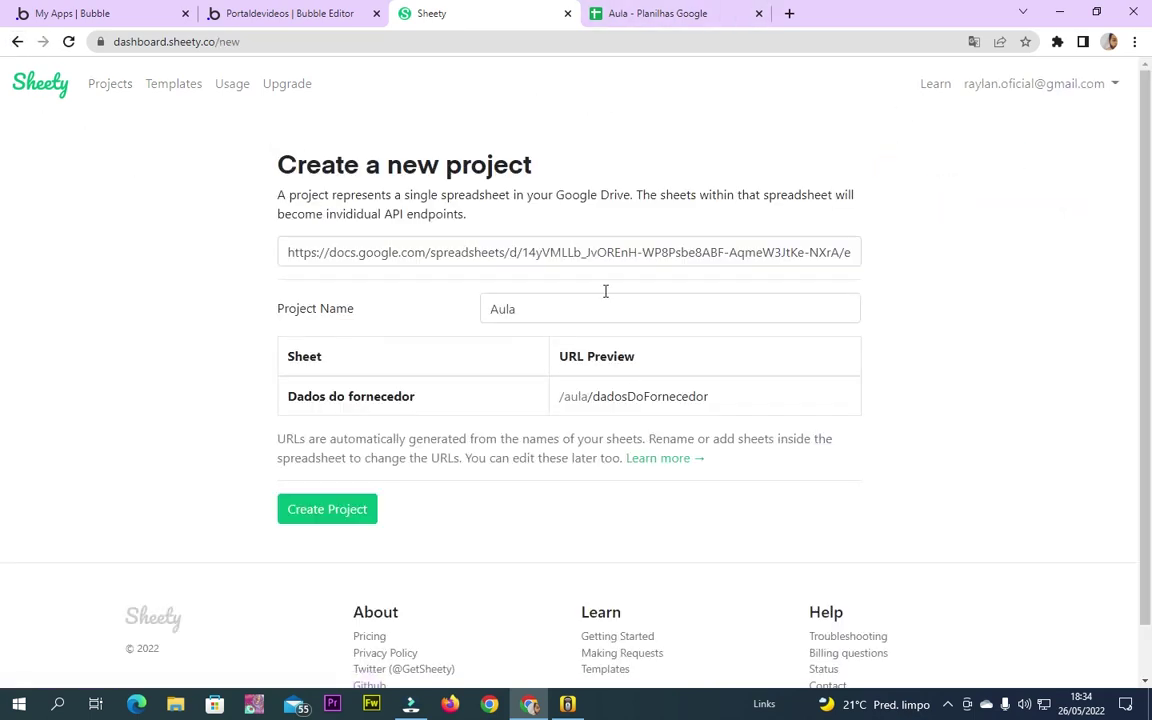
pyautogui.tripleClick(596, 252)
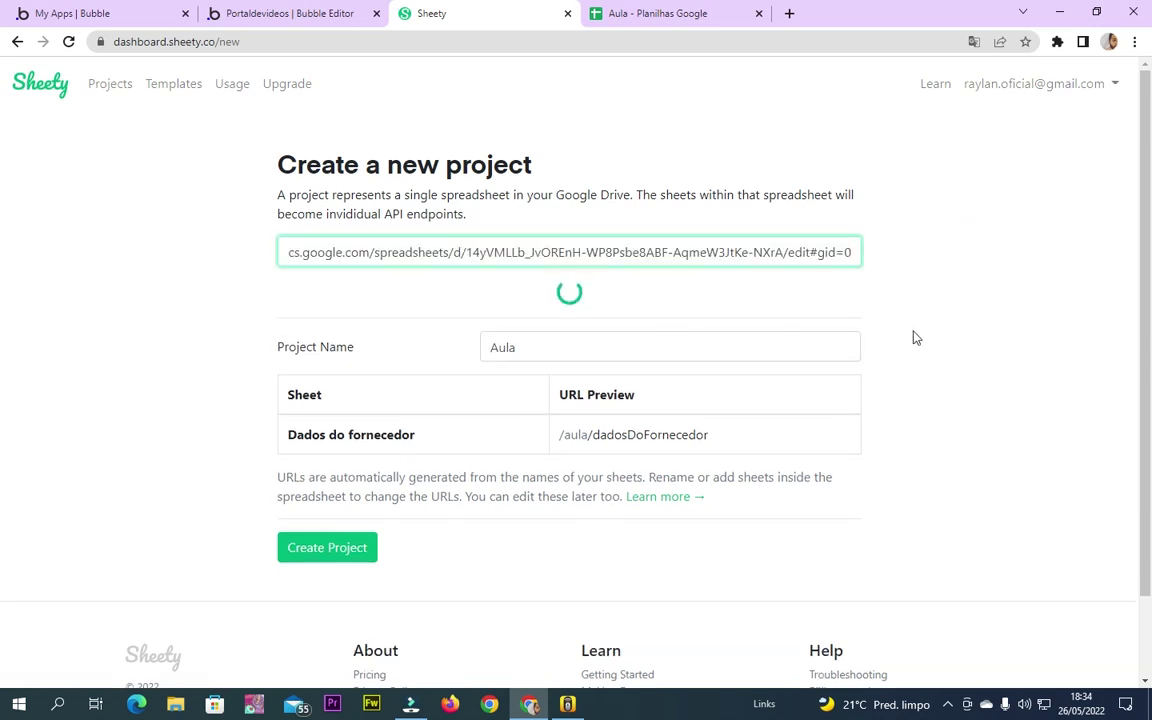
pyautogui.doubleClick(312, 436)
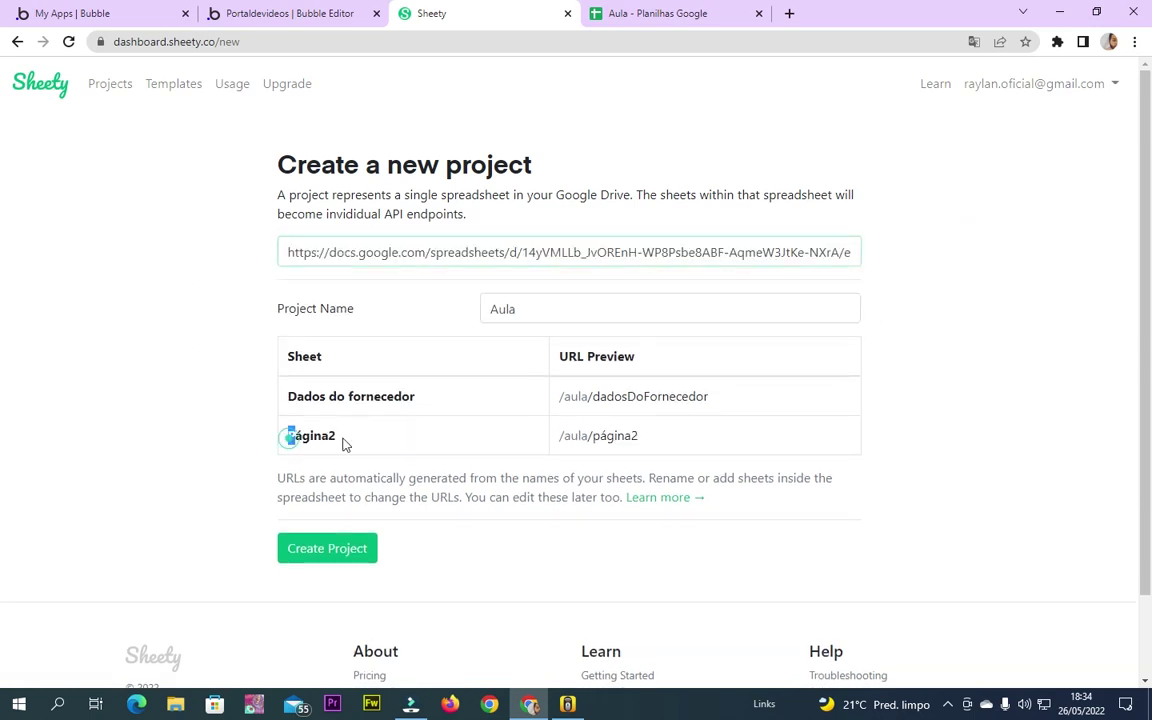
# Delete the Página2 sheet from the Aula spreadsheet and return to Sheety's project setup
pyautogui.click(651, 8)
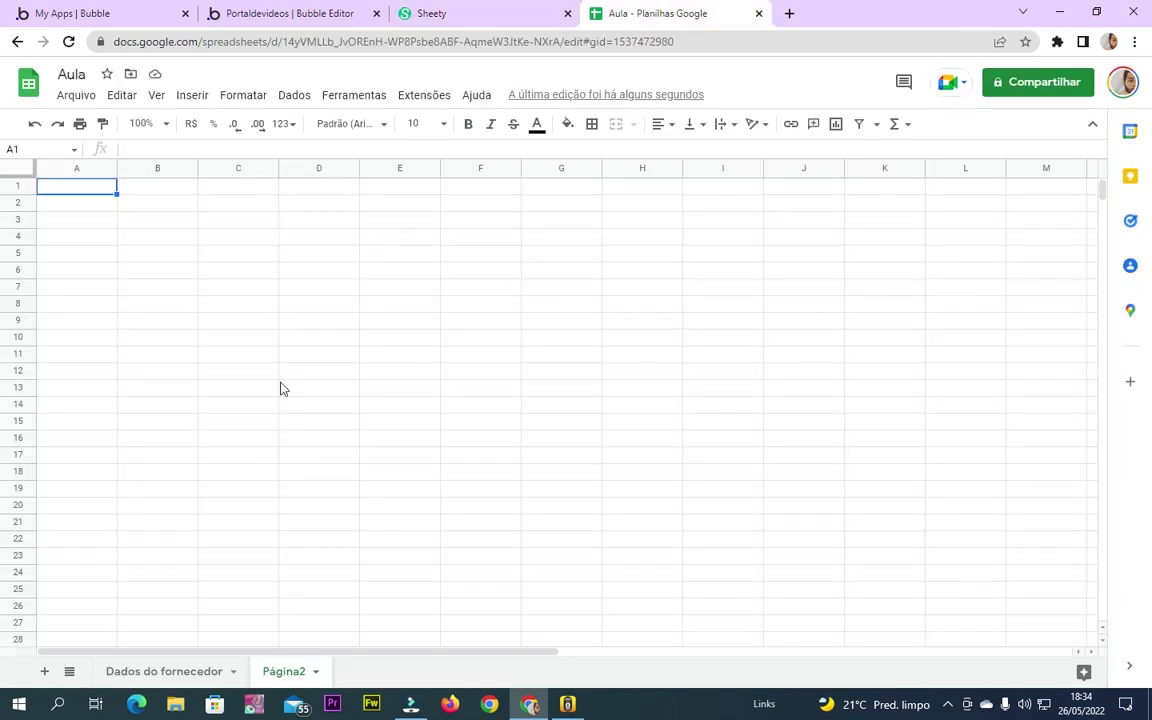
pyautogui.rightClick(270, 680)
pyautogui.click(290, 391)
pyautogui.click(748, 413)
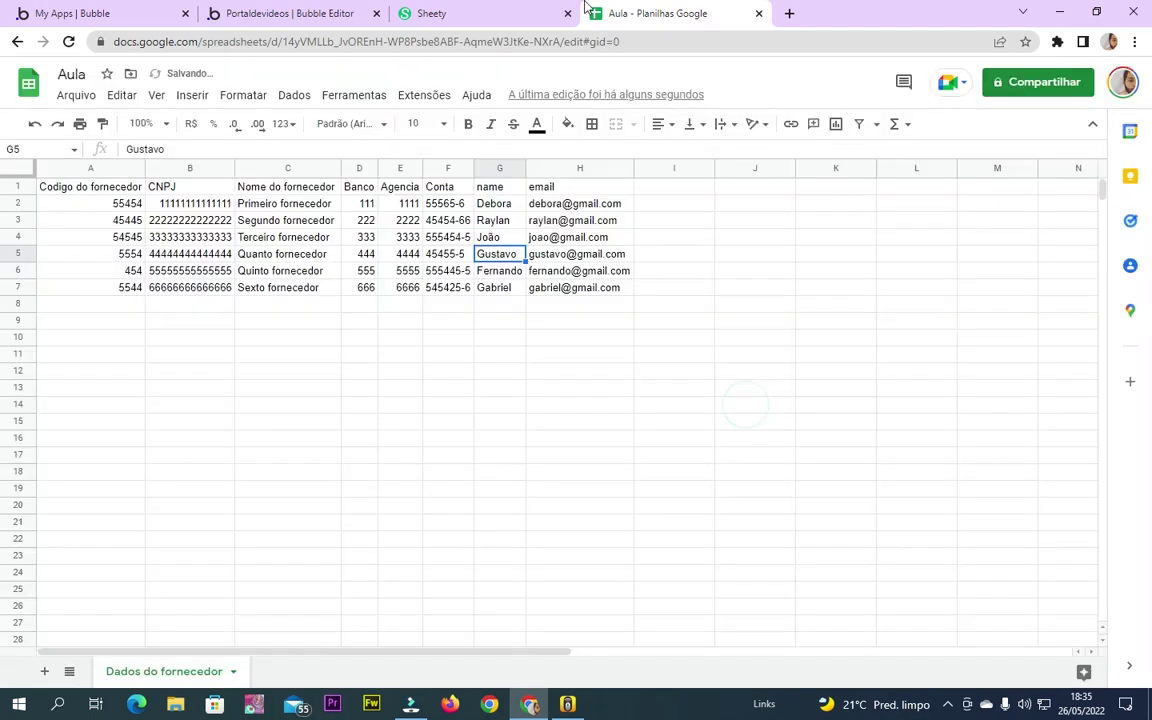
pyautogui.click(478, 14)
pyautogui.click(481, 46)
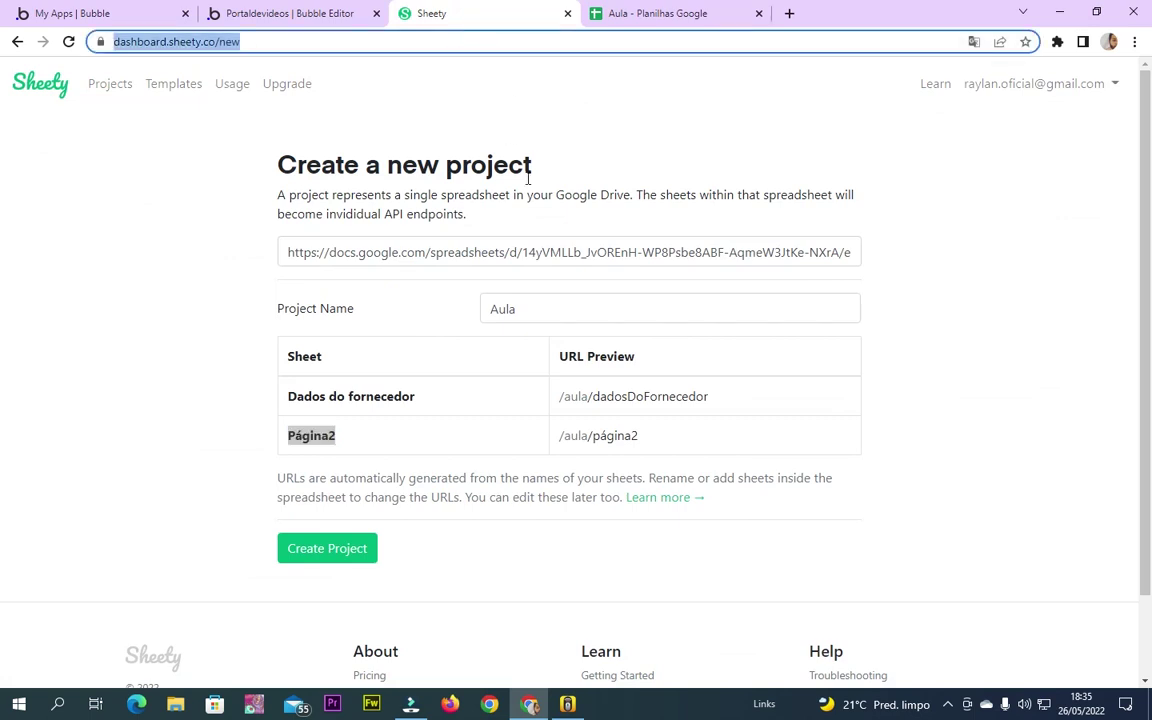
# Replace the link with the Aula spreadsheet URL and create the Aula project
pyautogui.click(561, 262)
pyautogui.hotkey('ctrl', 'a')
pyautogui.press('BackSpace')
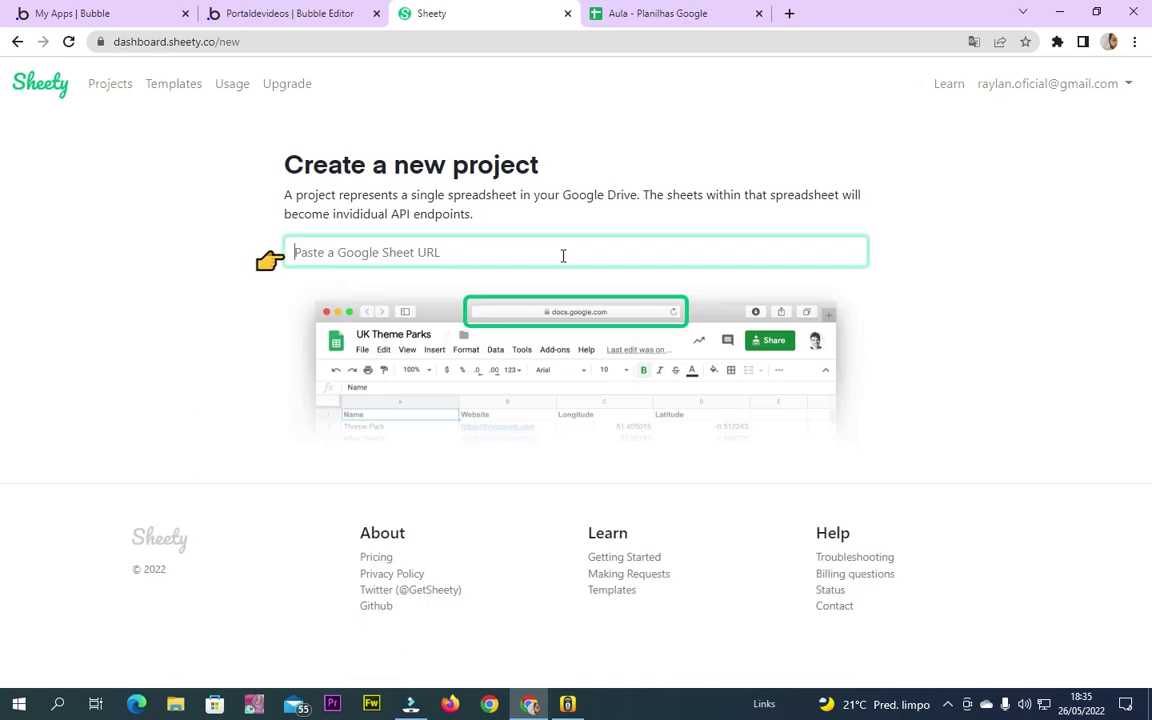
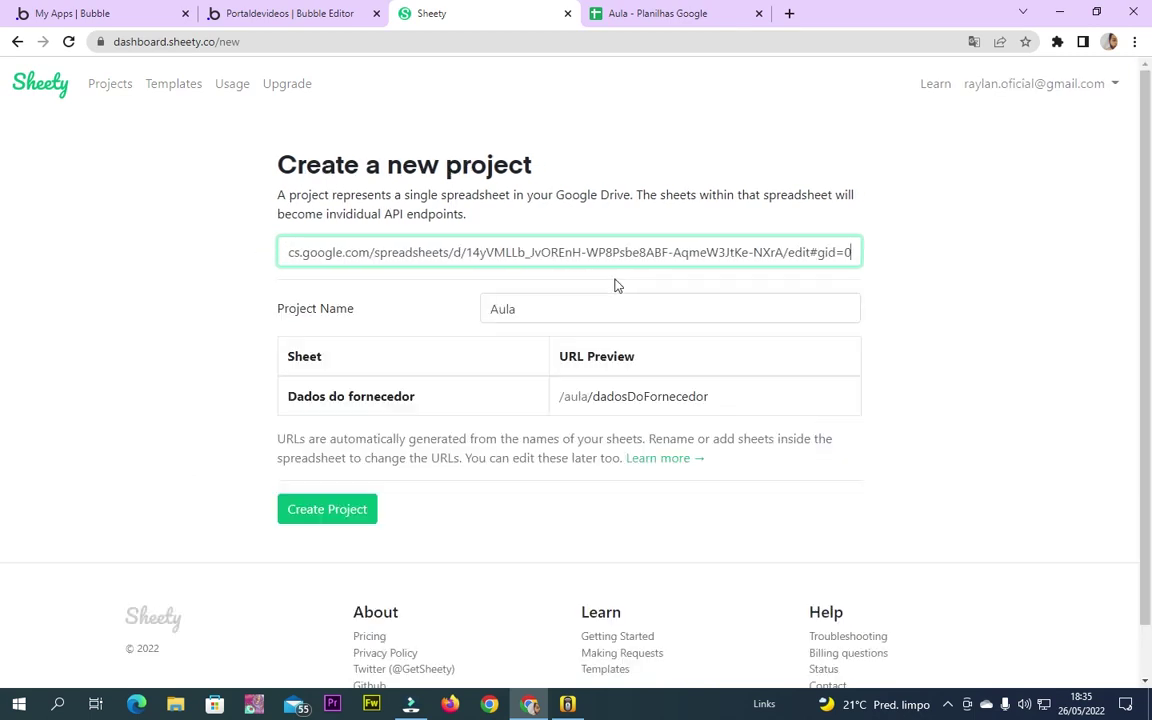
pyautogui.click(332, 510)
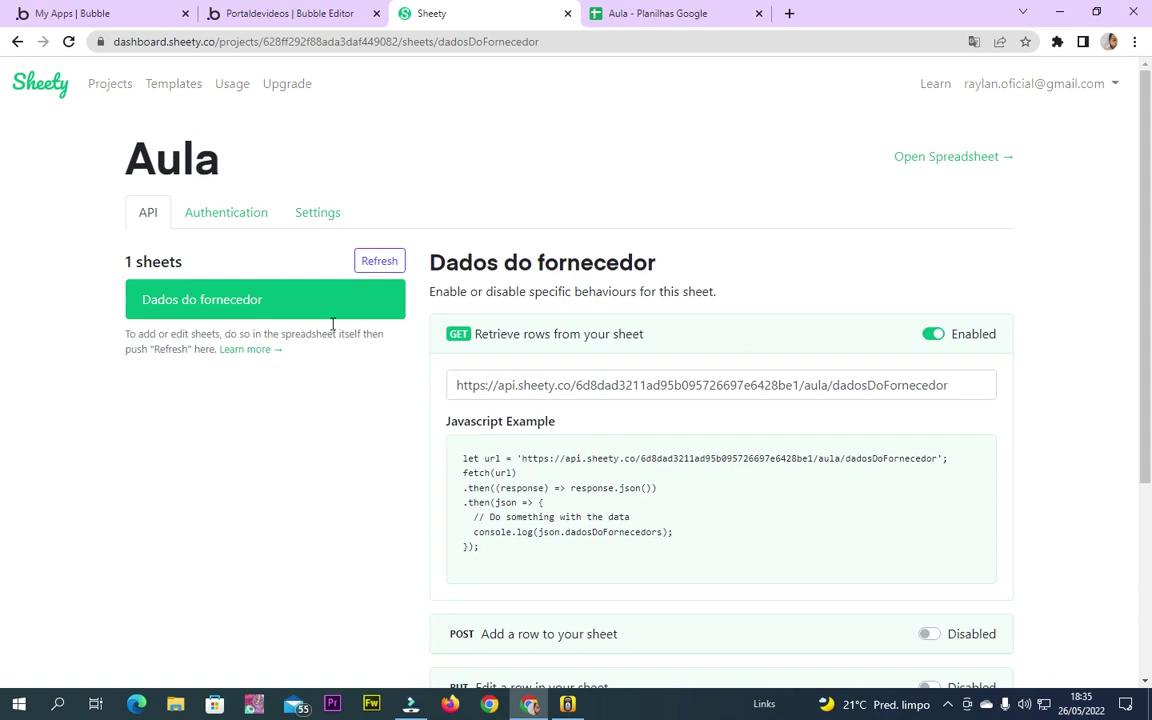
# Browse the Authentication and Settings tabs, add a sheet in Google Sheets, and refresh Sheety's sheet list
pyautogui.click(229, 212)
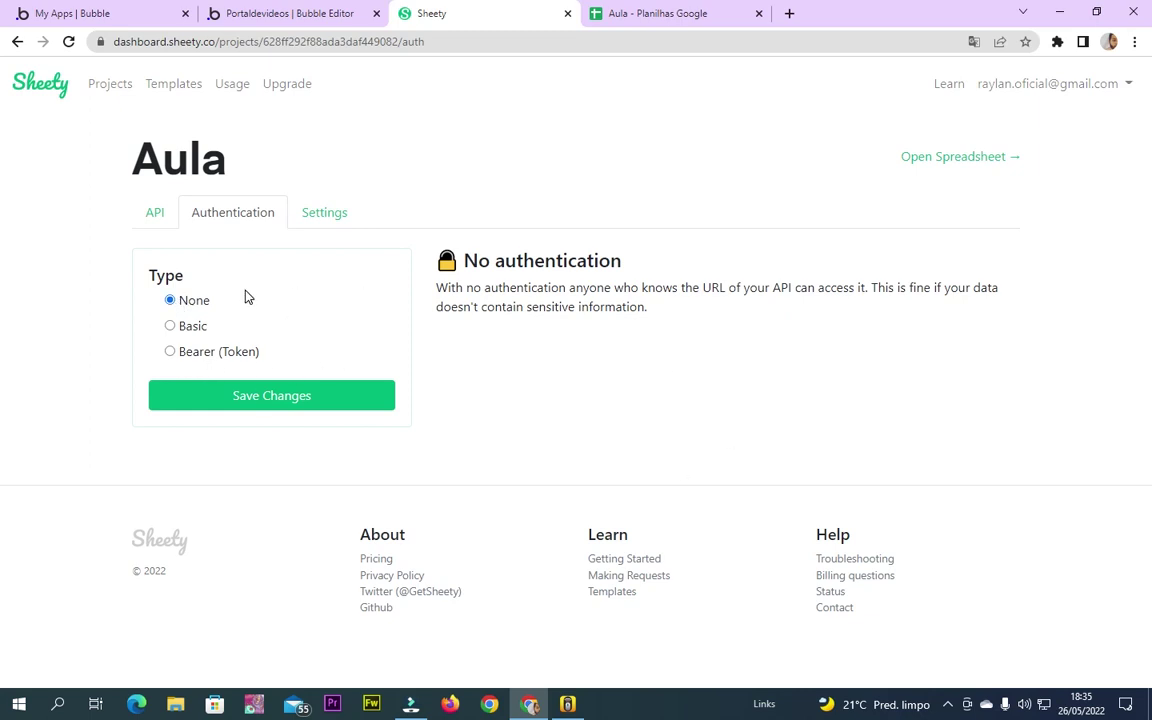
pyautogui.click(309, 220)
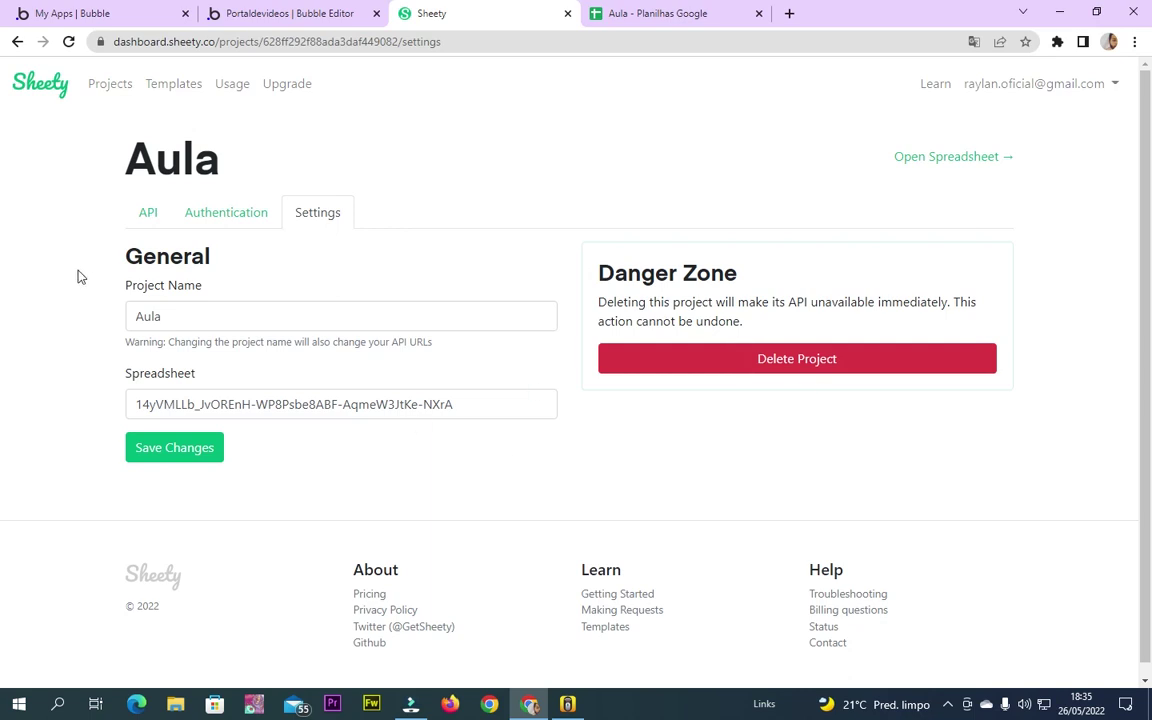
pyautogui.click(152, 213)
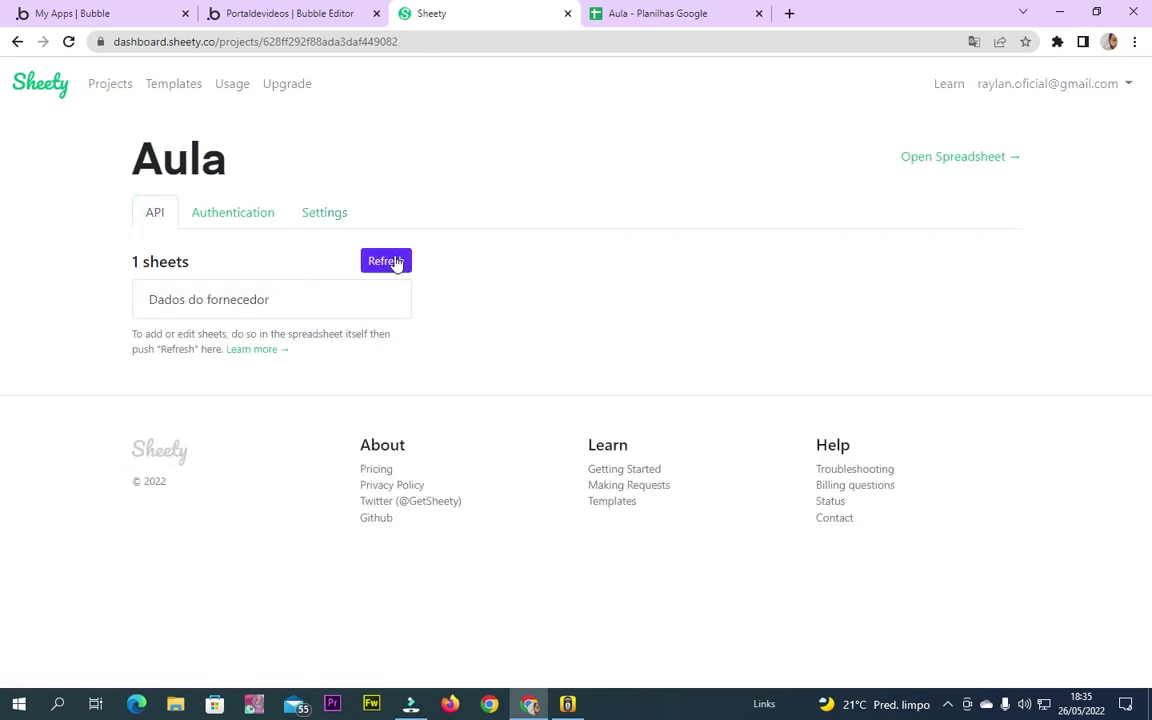
pyautogui.click(609, 10)
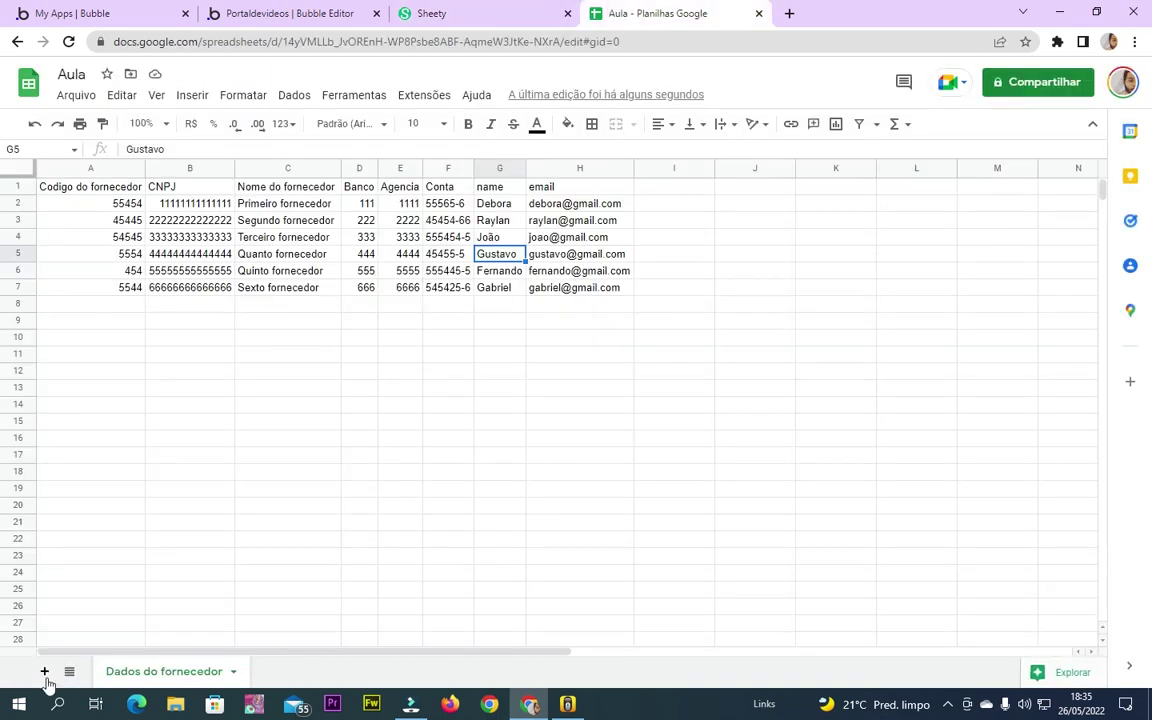
pyautogui.click(432, 12)
pyautogui.click(370, 261)
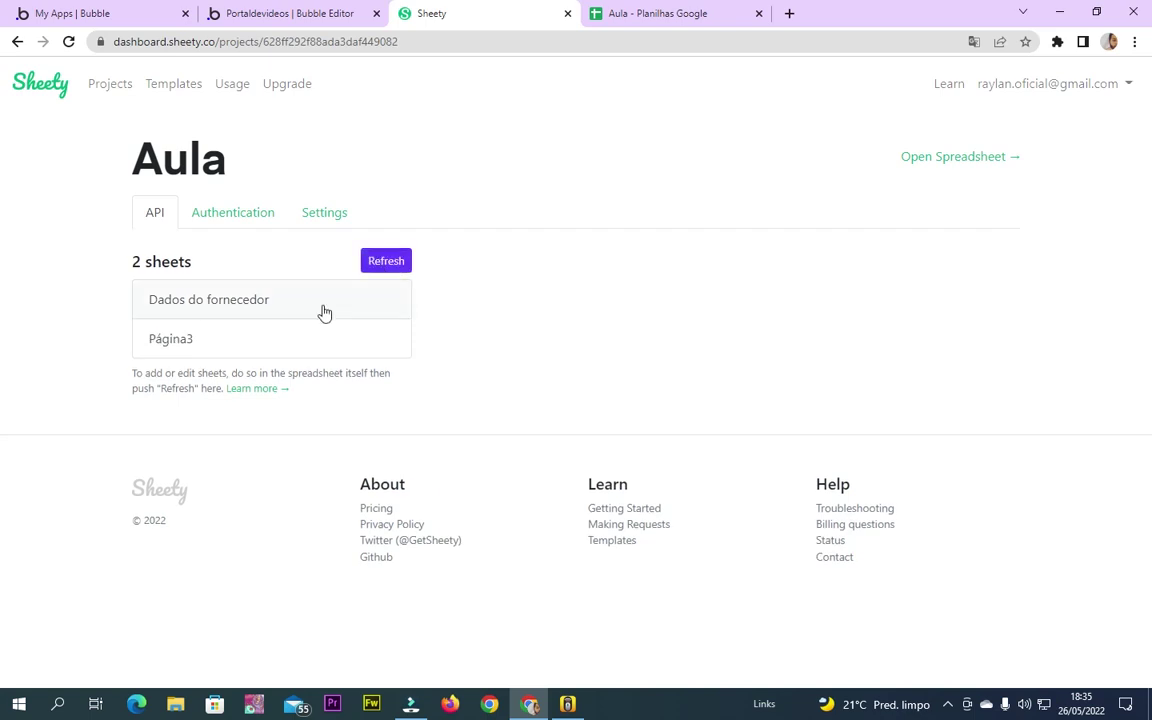
# Delete the Página3 sheet from the Aula spreadsheet
pyautogui.click(700, 12)
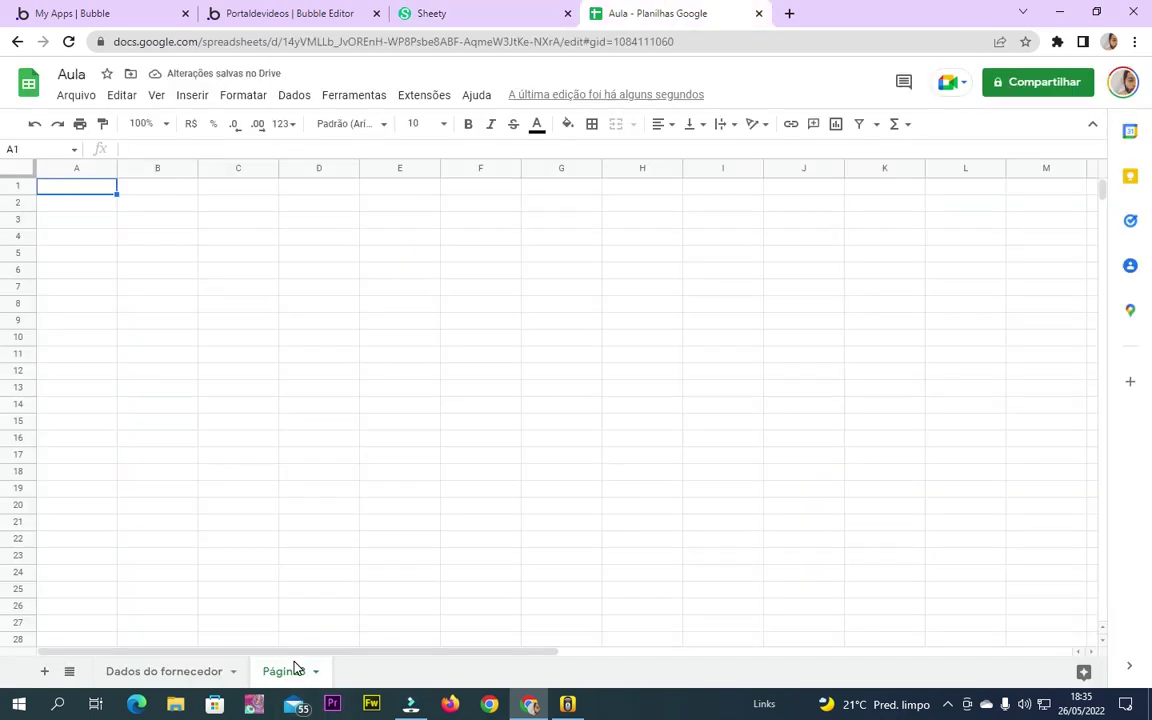
pyautogui.rightClick(295, 668)
pyautogui.click(300, 398)
pyautogui.click(762, 410)
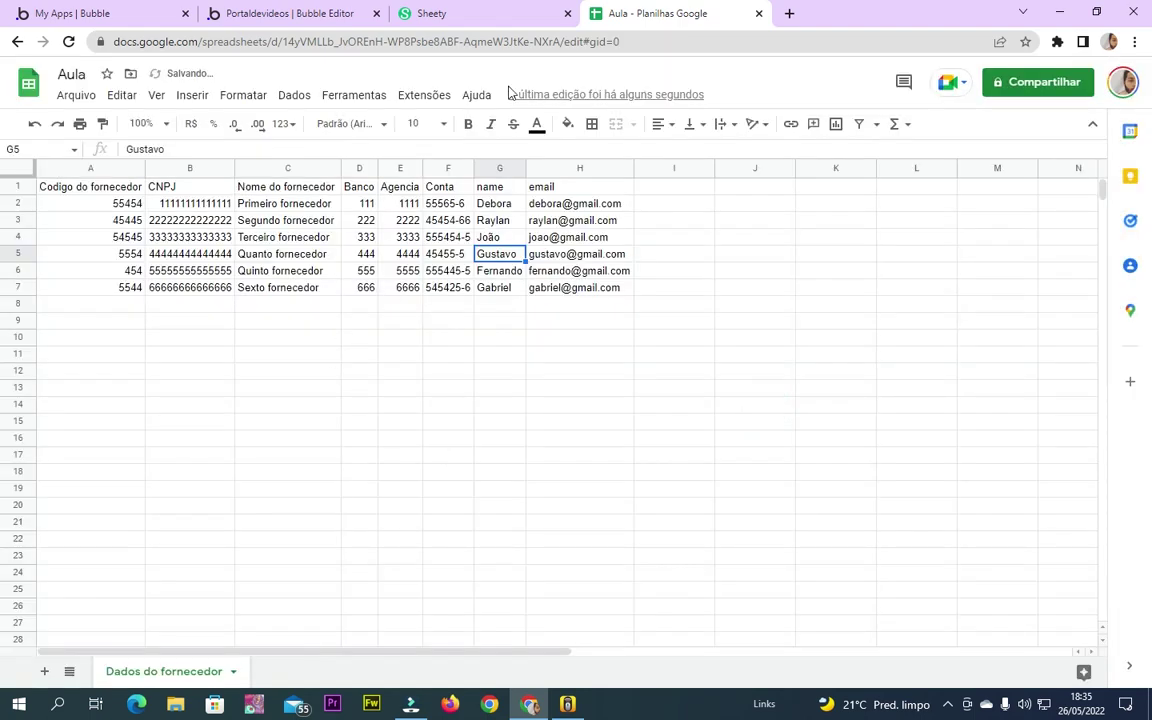
# Open the Dados do fornecedor API details in Sheety, refresh the sheet list, and return to the spreadsheet
pyautogui.click(450, 13)
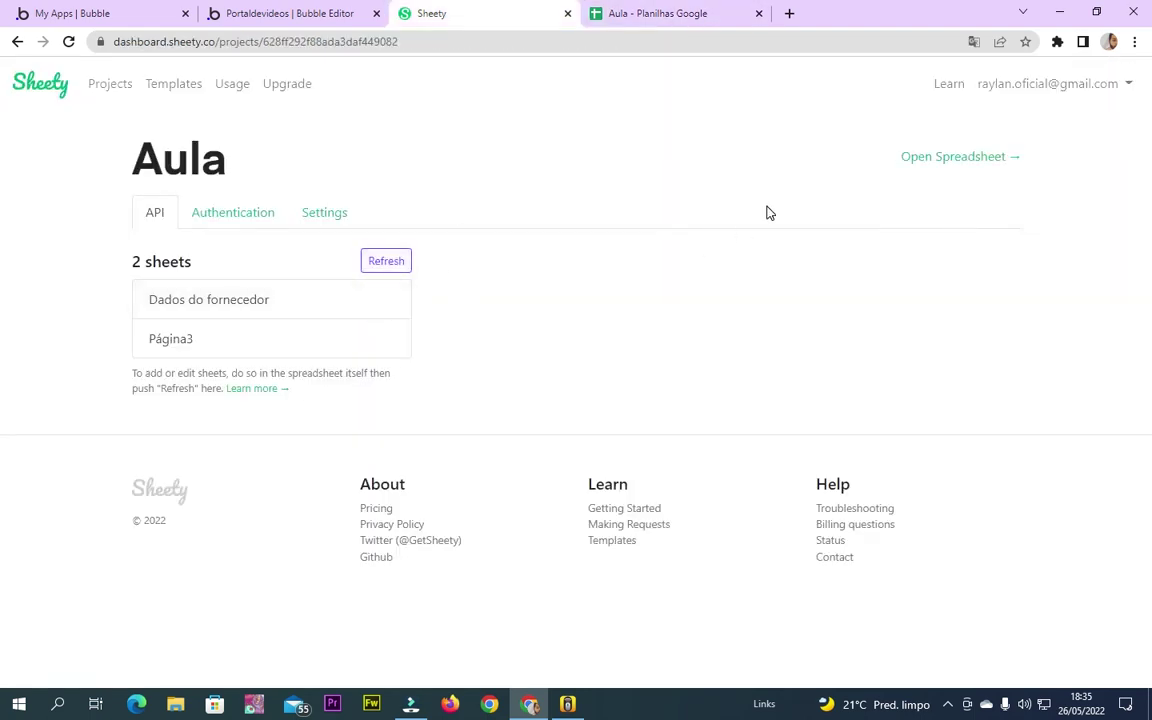
pyautogui.click(233, 222)
pyautogui.click(159, 220)
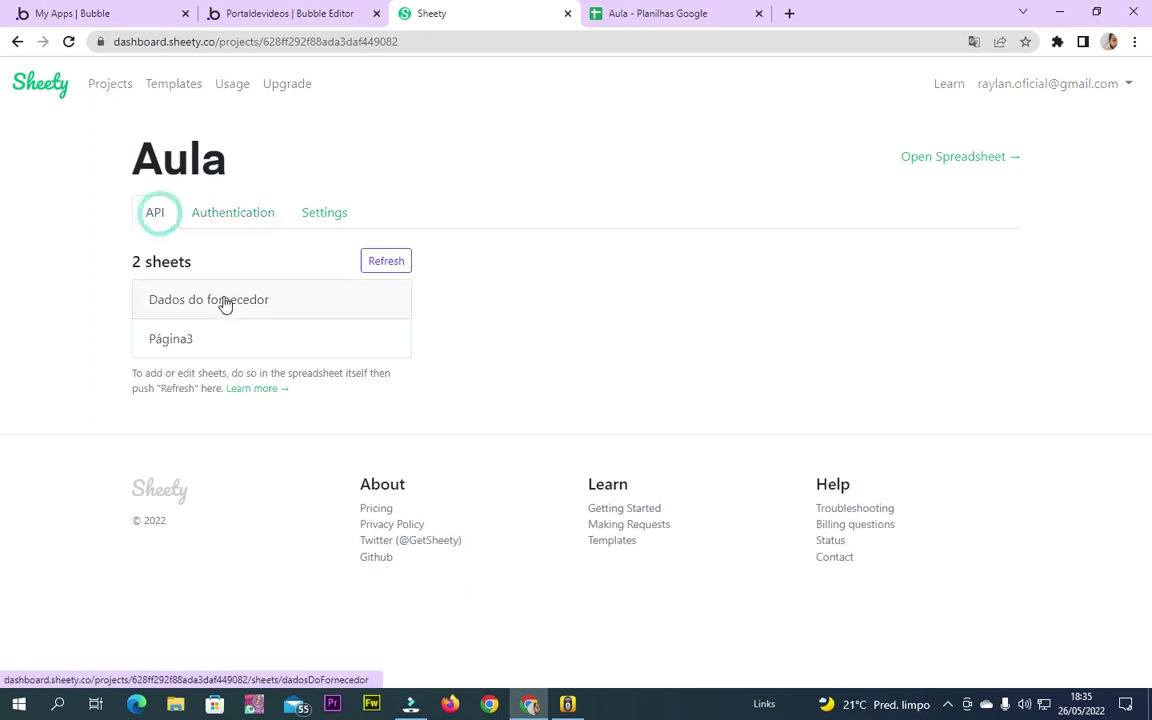
pyautogui.click(222, 301)
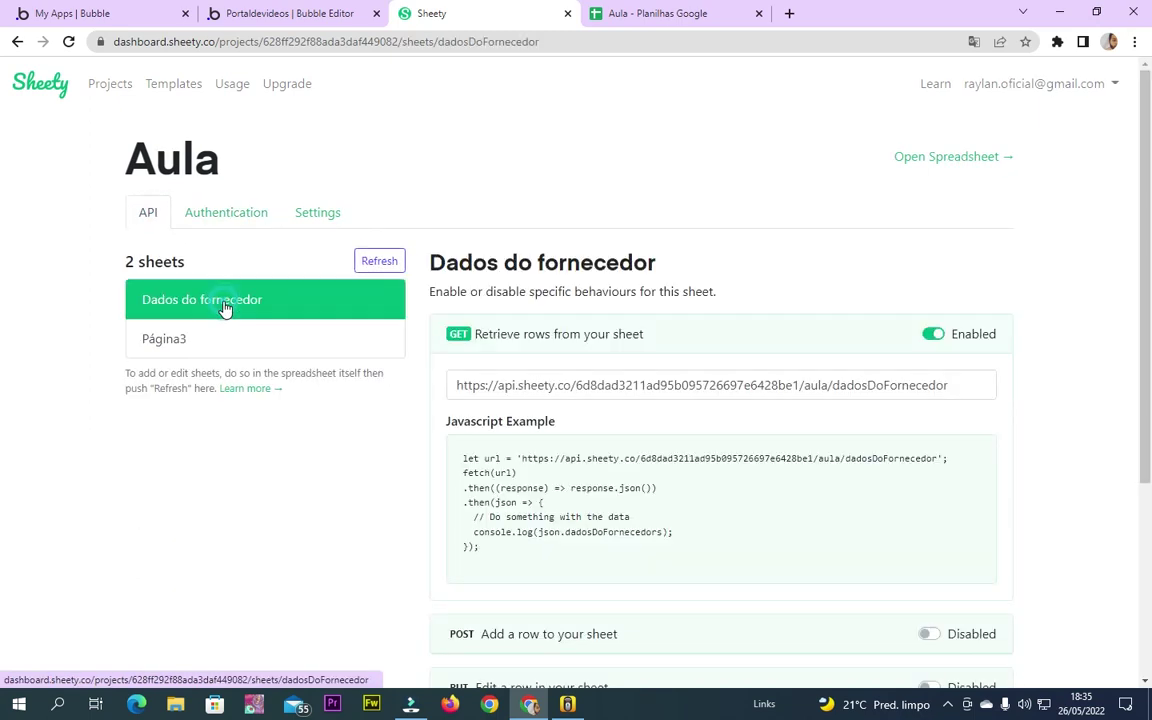
pyautogui.click(379, 260)
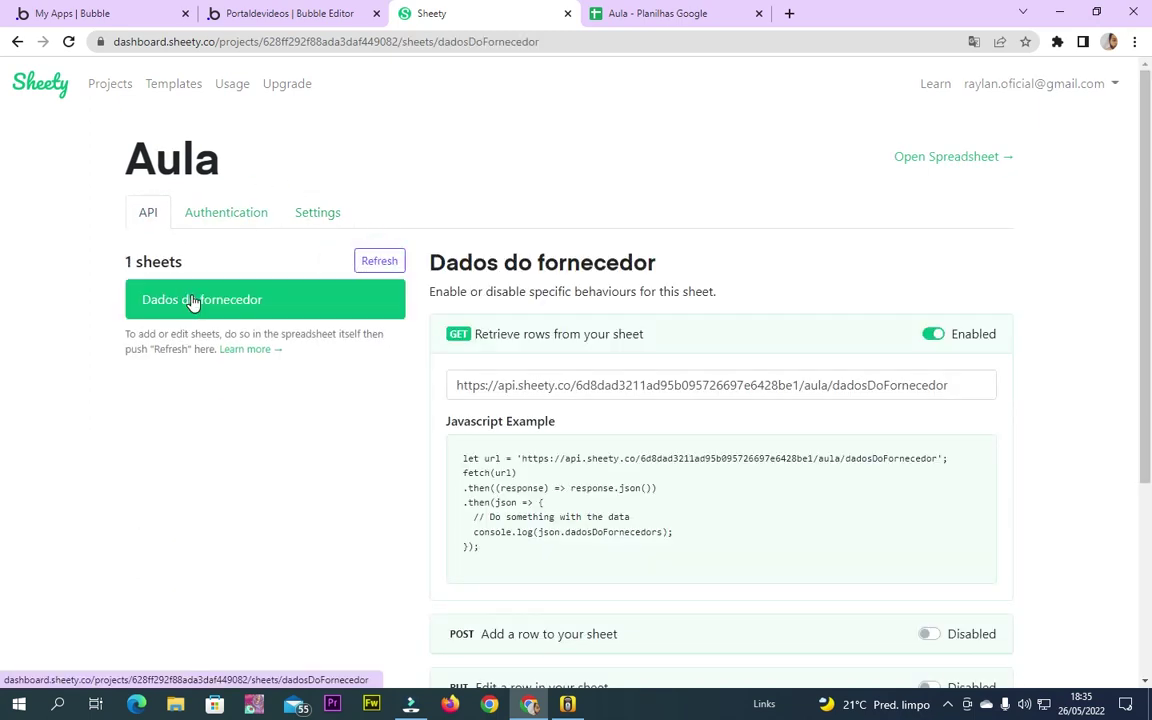
pyautogui.click(633, 18)
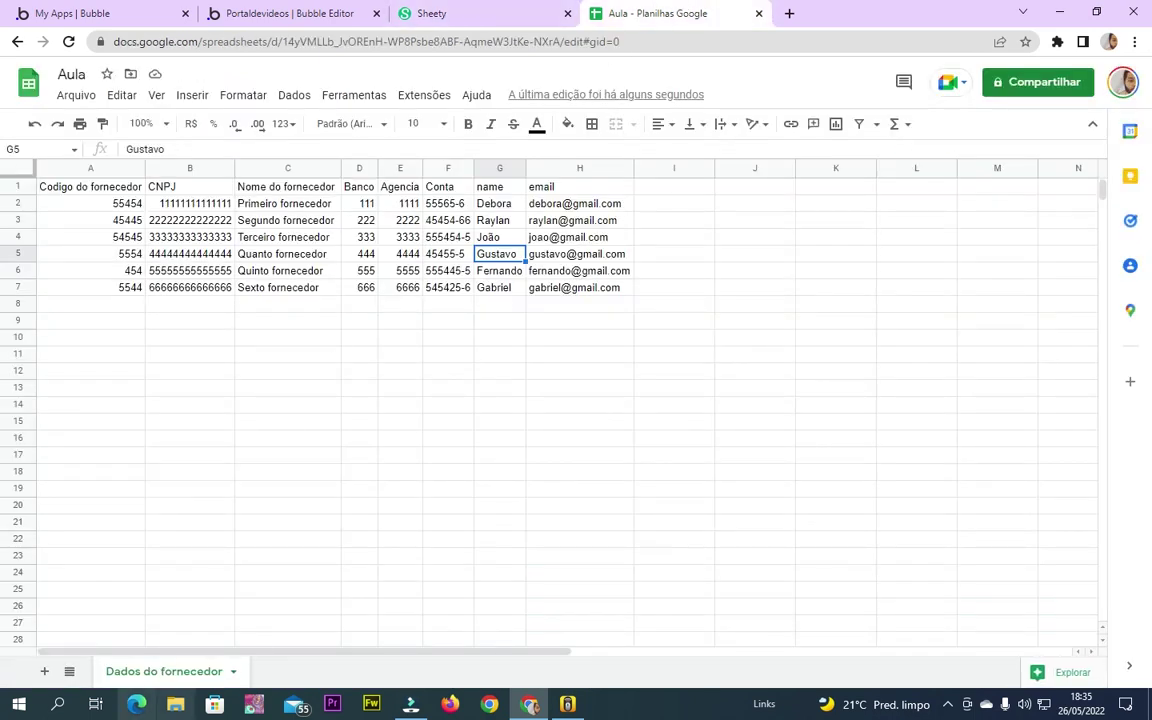
# Check the Sheety API page, then select and deselect the supplier data block A2:F7
pyautogui.click(483, 10)
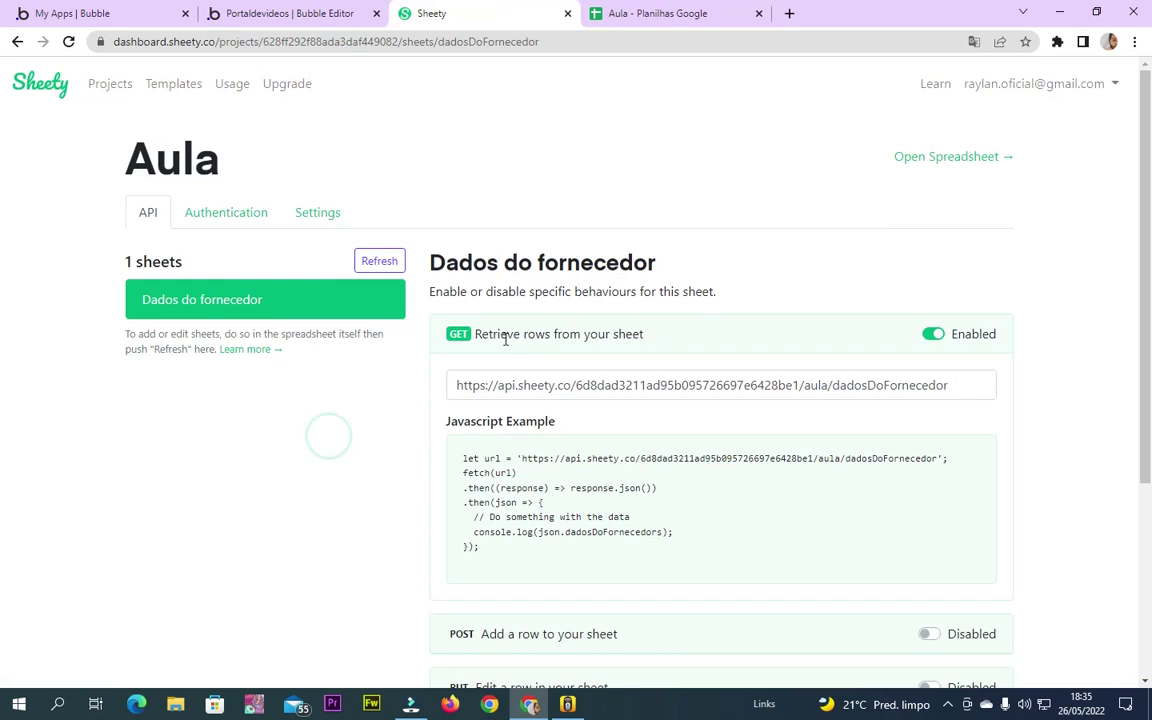
pyautogui.click(605, 13)
pyautogui.moveTo(89, 204); pyautogui.dragTo(455, 287)
pyautogui.click(583, 321)
# Review the column headers from CNPJ, Nome do fornecedor, Banco, Agencia and Conta through name and email
pyautogui.click(100, 200)
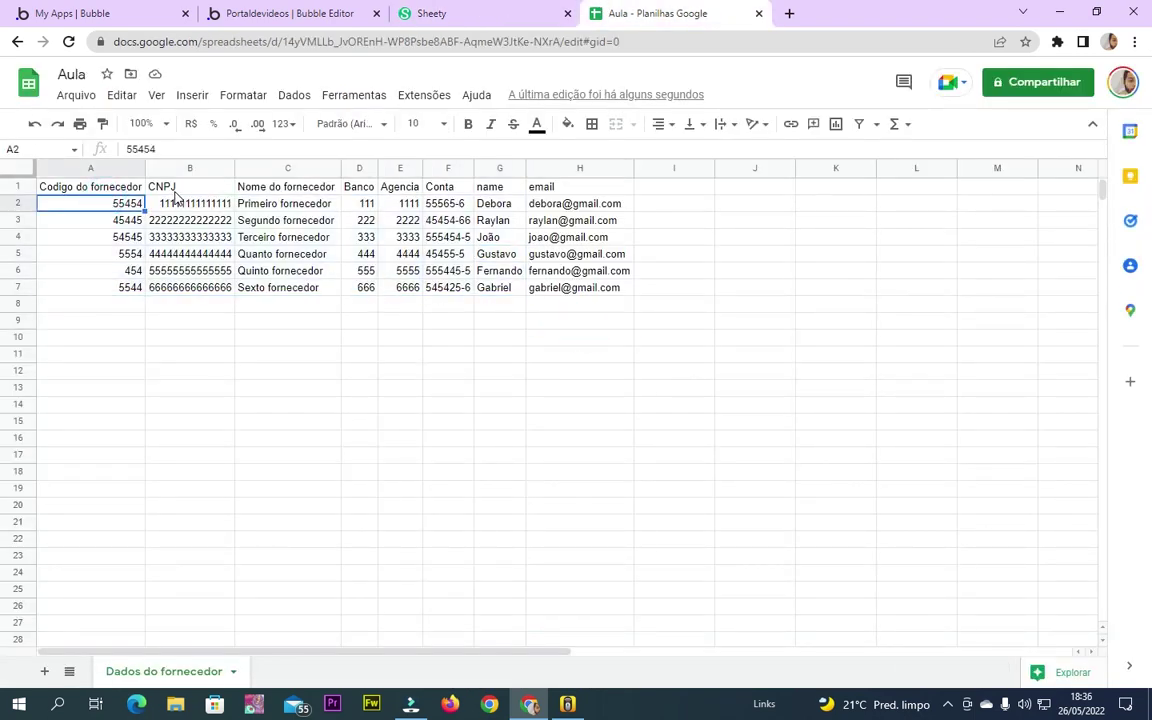
pyautogui.click(160, 186)
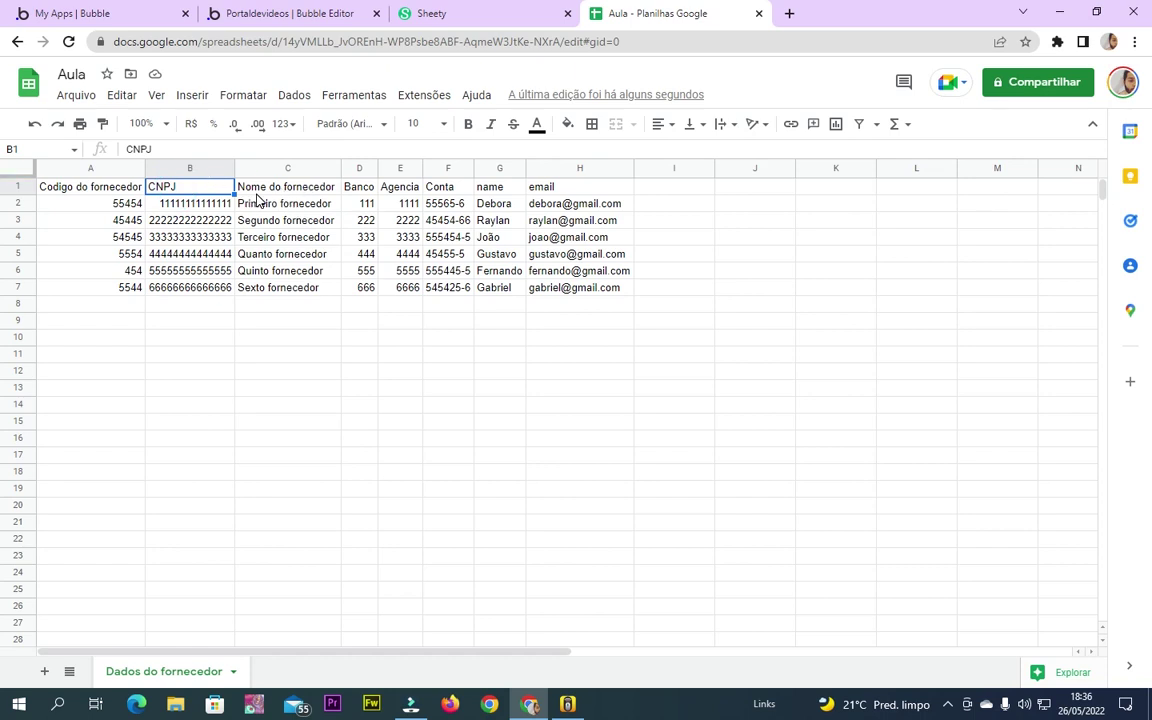
pyautogui.click(288, 190)
pyautogui.click(360, 186)
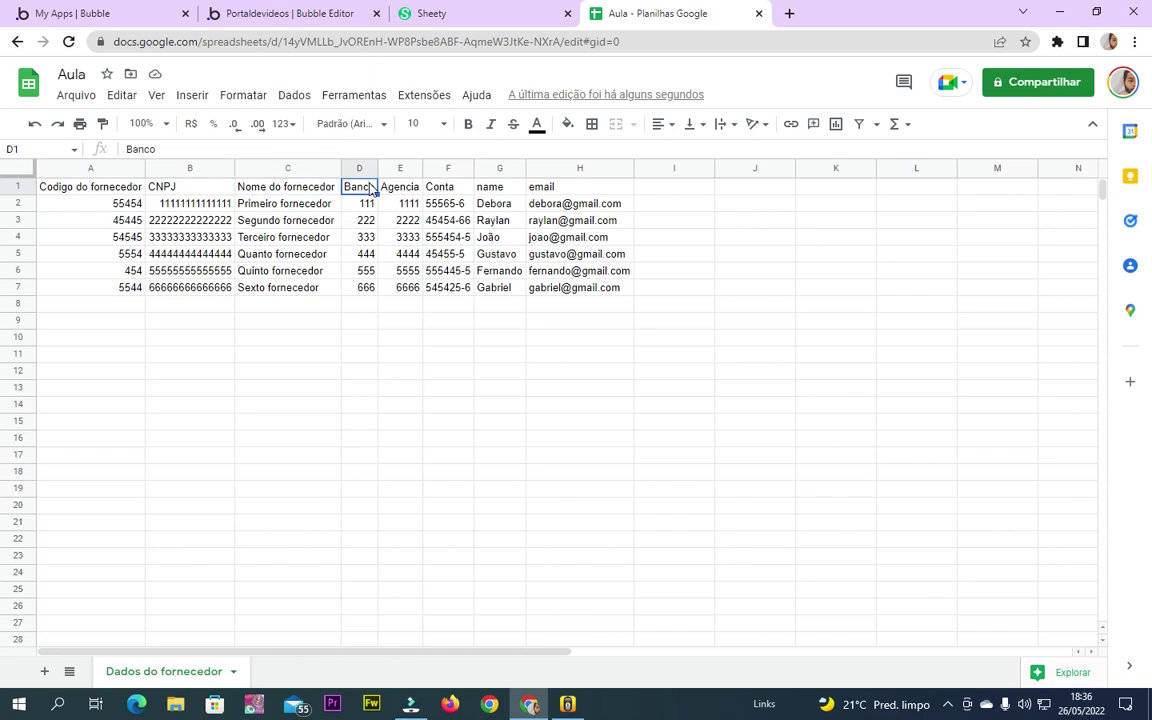
pyautogui.click(398, 190)
pyautogui.click(448, 189)
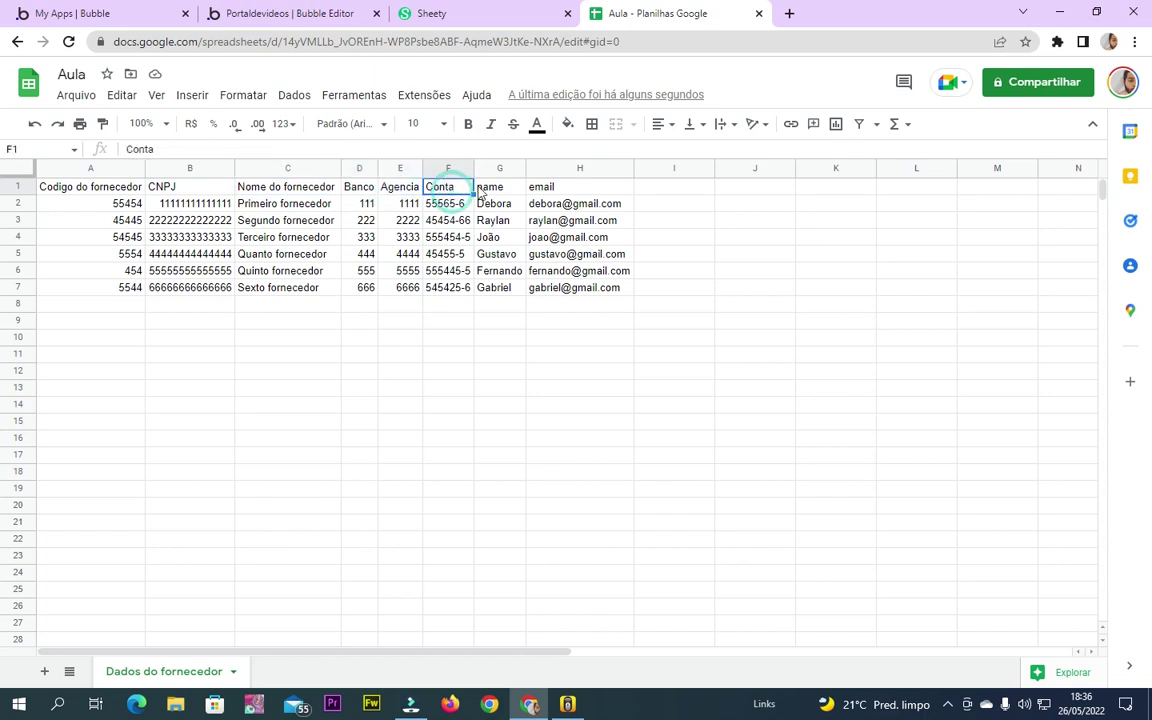
pyautogui.click(490, 189)
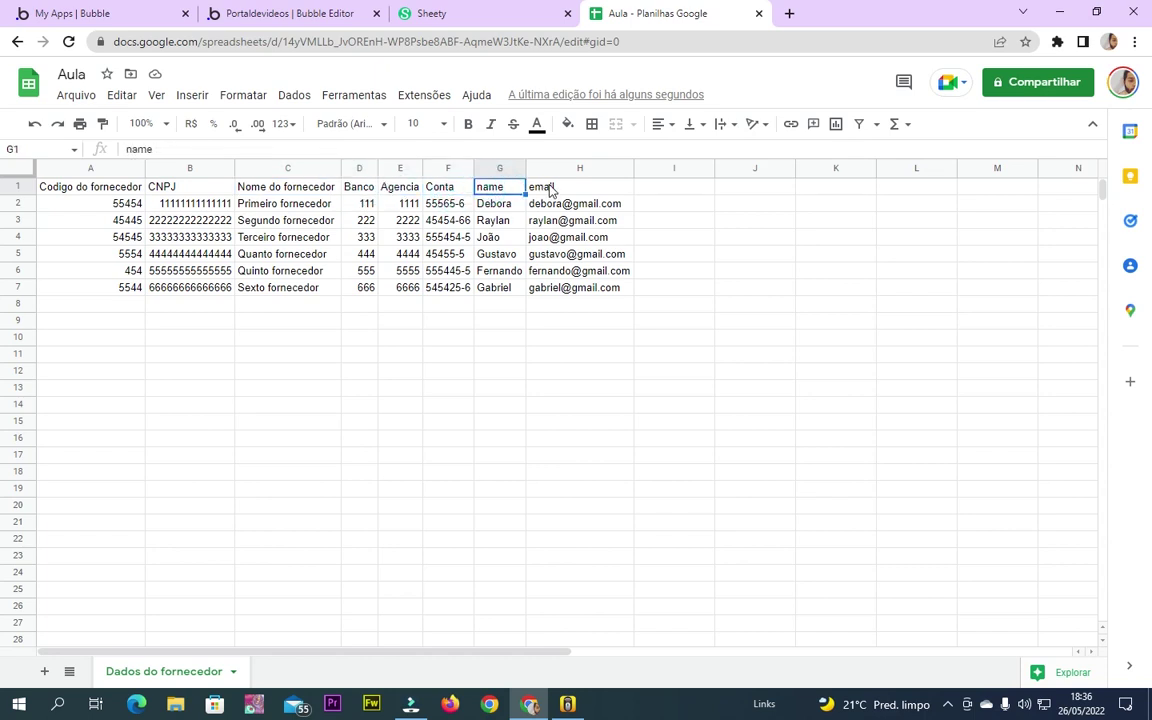
pyautogui.click(557, 190)
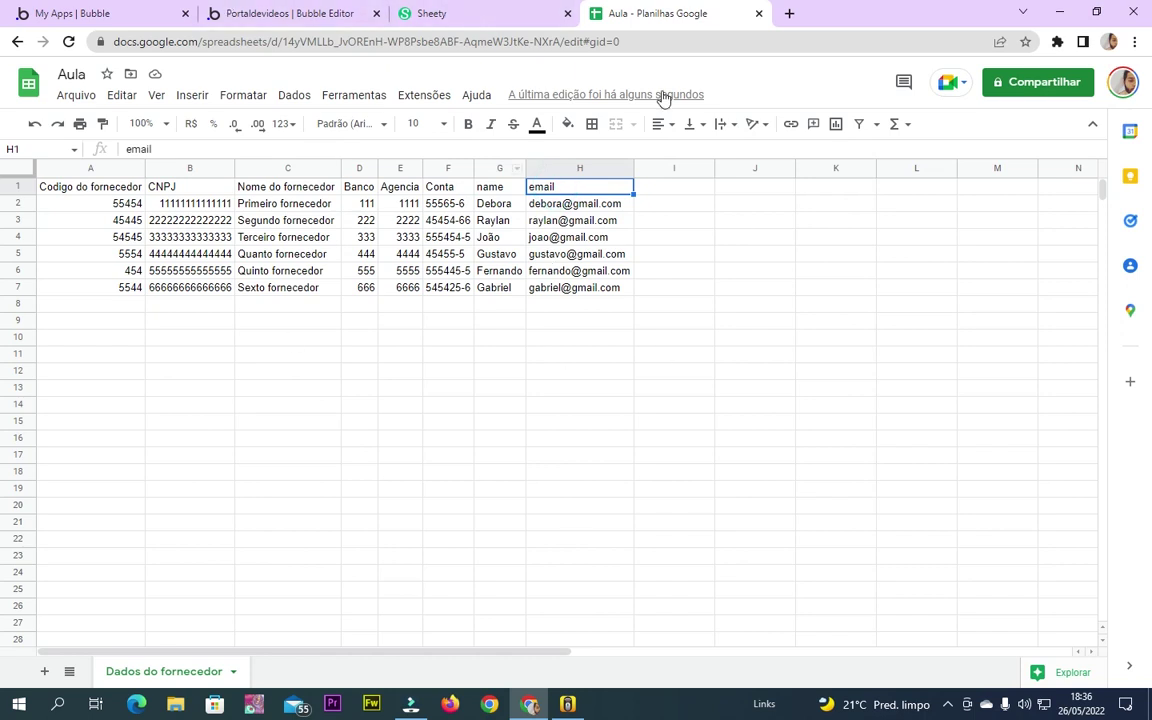
# Read over the Dados do fornecedor API page, highlighting its heading and retrieve-rows description
pyautogui.click(455, 10)
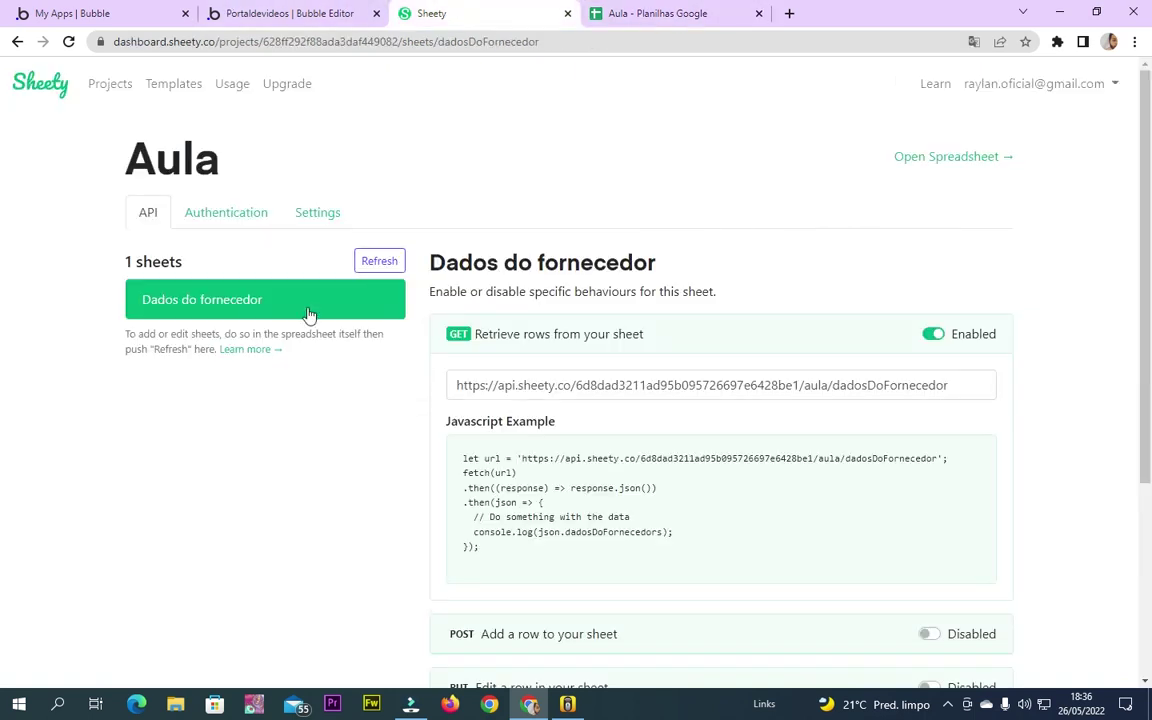
pyautogui.scroll(-2, 495, 408)
pyautogui.scroll(2, 508, 285)
pyautogui.scroll(1, 508, 285)
pyautogui.moveTo(456, 262); pyautogui.dragTo(702, 270)
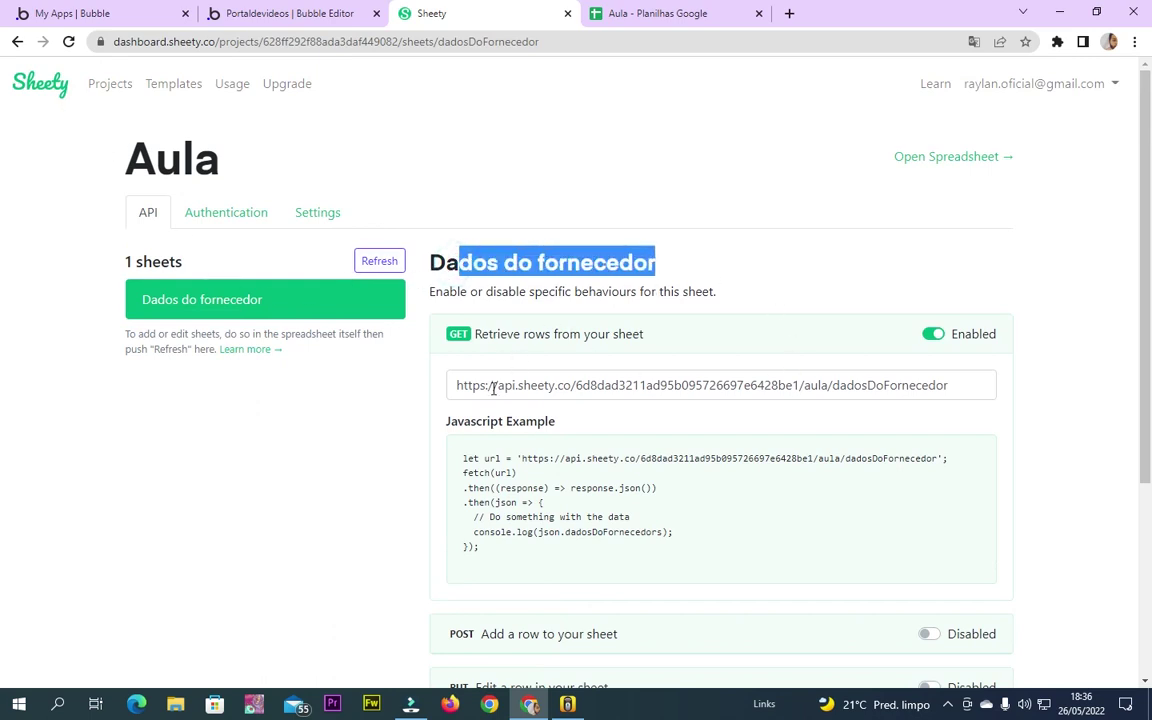
pyautogui.tripleClick(459, 333)
pyautogui.scroll(-3, 531, 355)
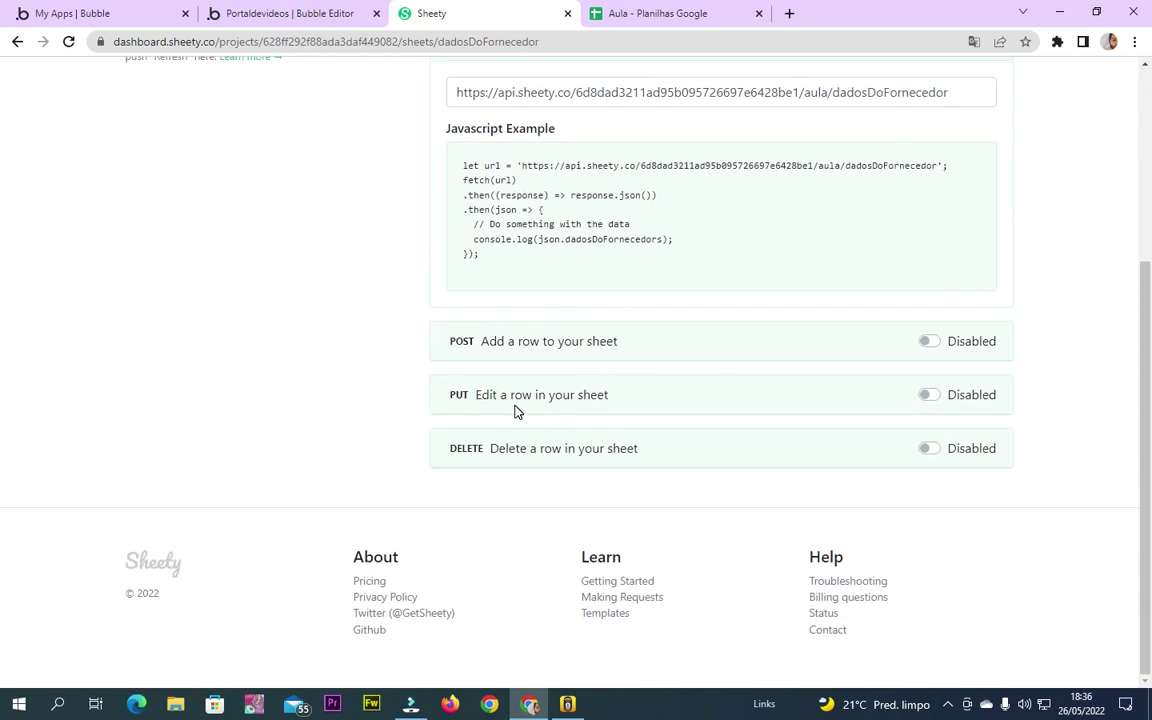
# Review supplier rows 2–7 and the header row in the spreadsheet, then return to Sheety
pyautogui.click(652, 13)
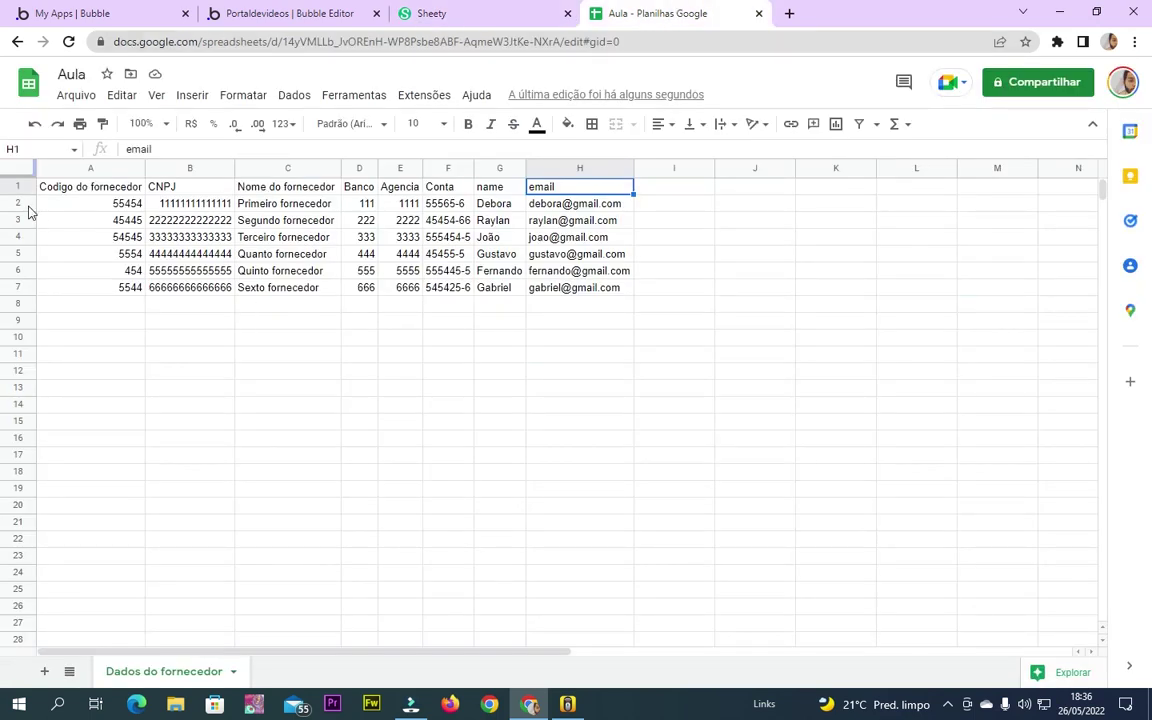
pyautogui.click(18, 203)
pyautogui.click(18, 220)
pyautogui.click(18, 237)
pyautogui.click(20, 254)
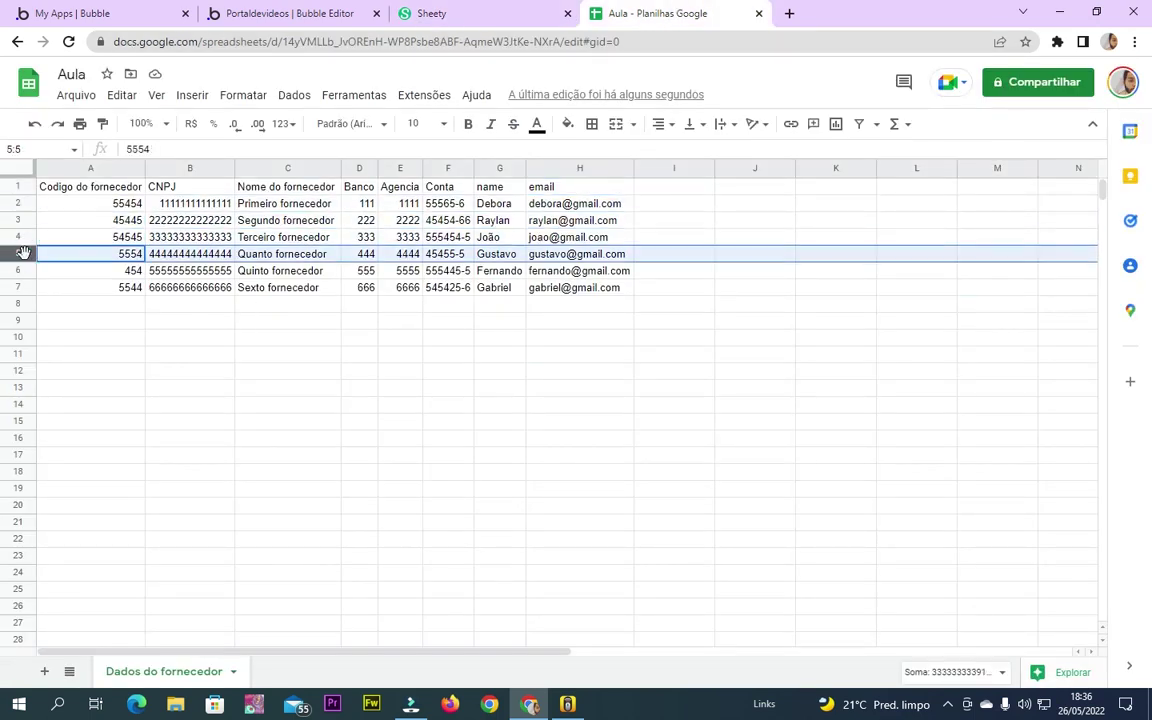
pyautogui.click(18, 203)
pyautogui.click(18, 220)
pyautogui.click(18, 238)
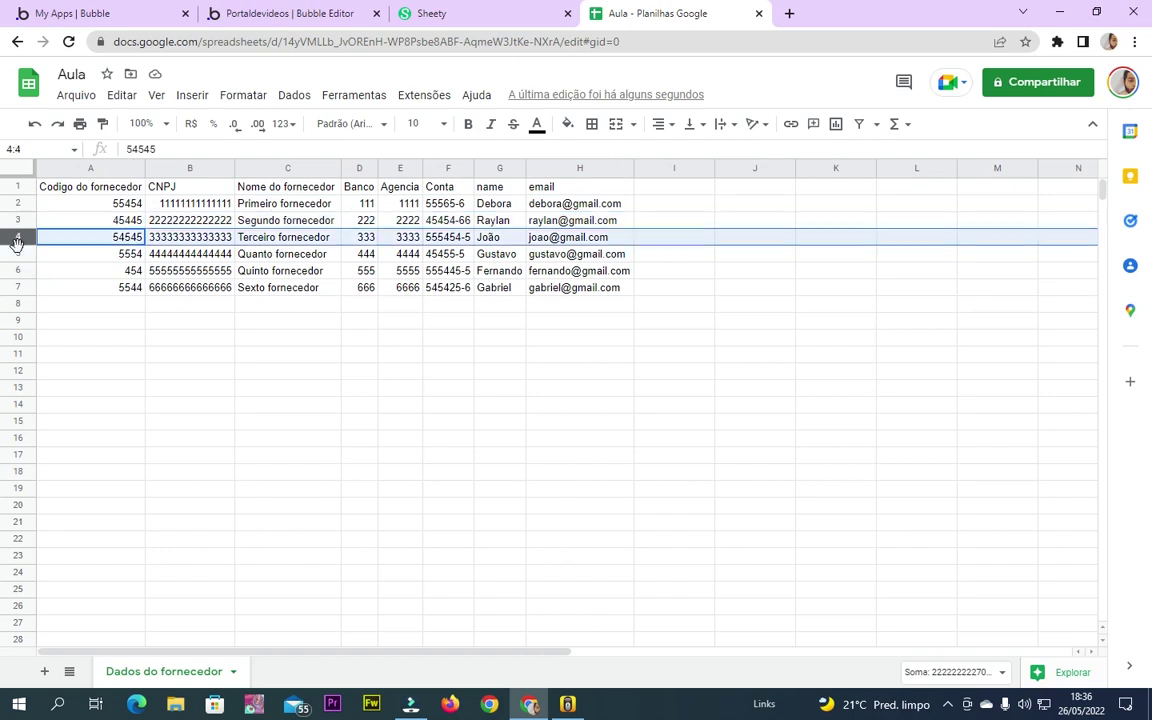
pyautogui.click(18, 254)
pyautogui.click(18, 271)
pyautogui.click(17, 288)
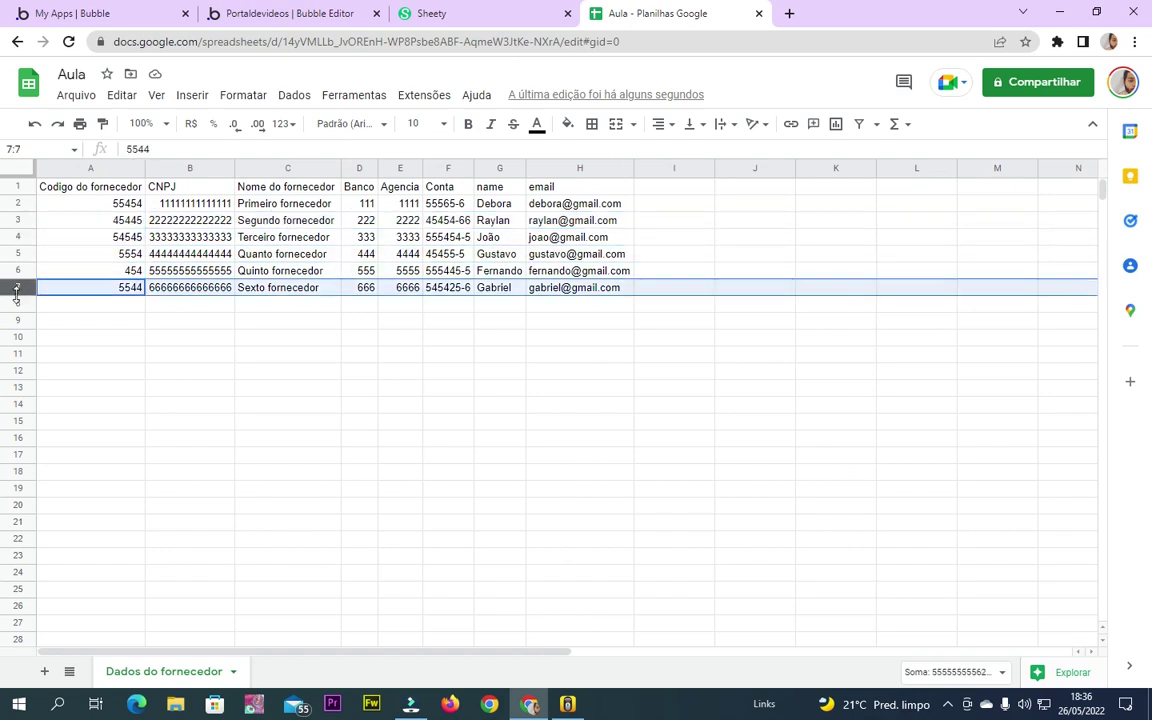
pyautogui.click(18, 203)
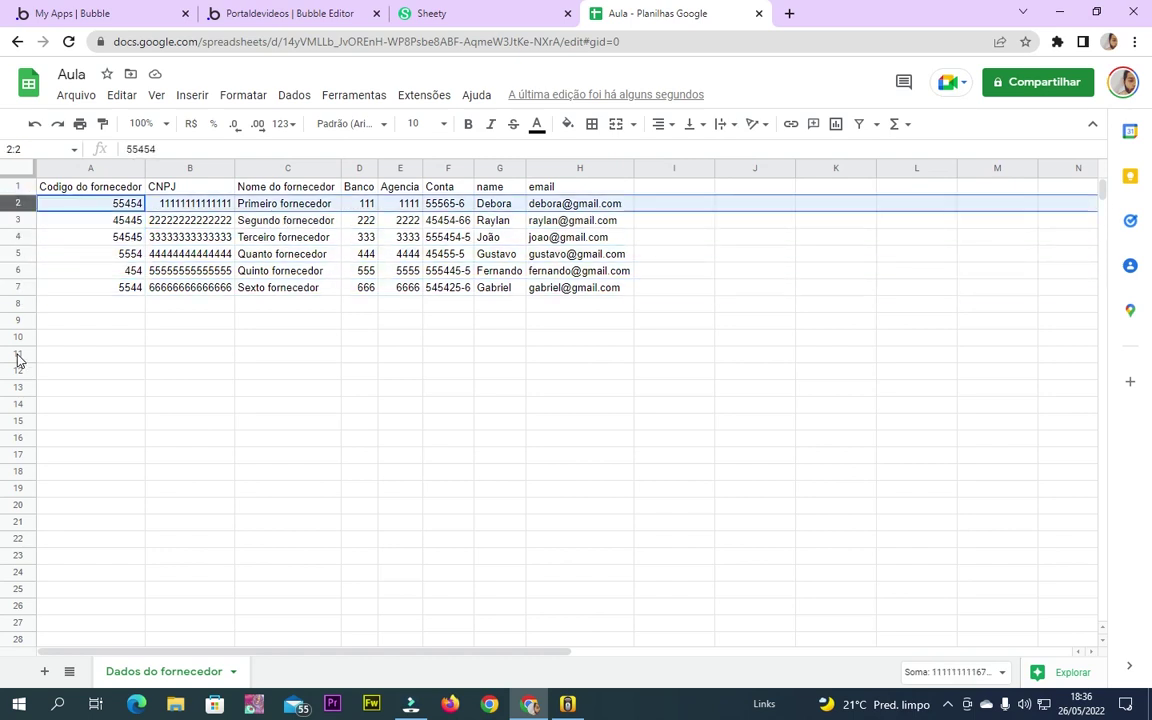
pyautogui.click(18, 186)
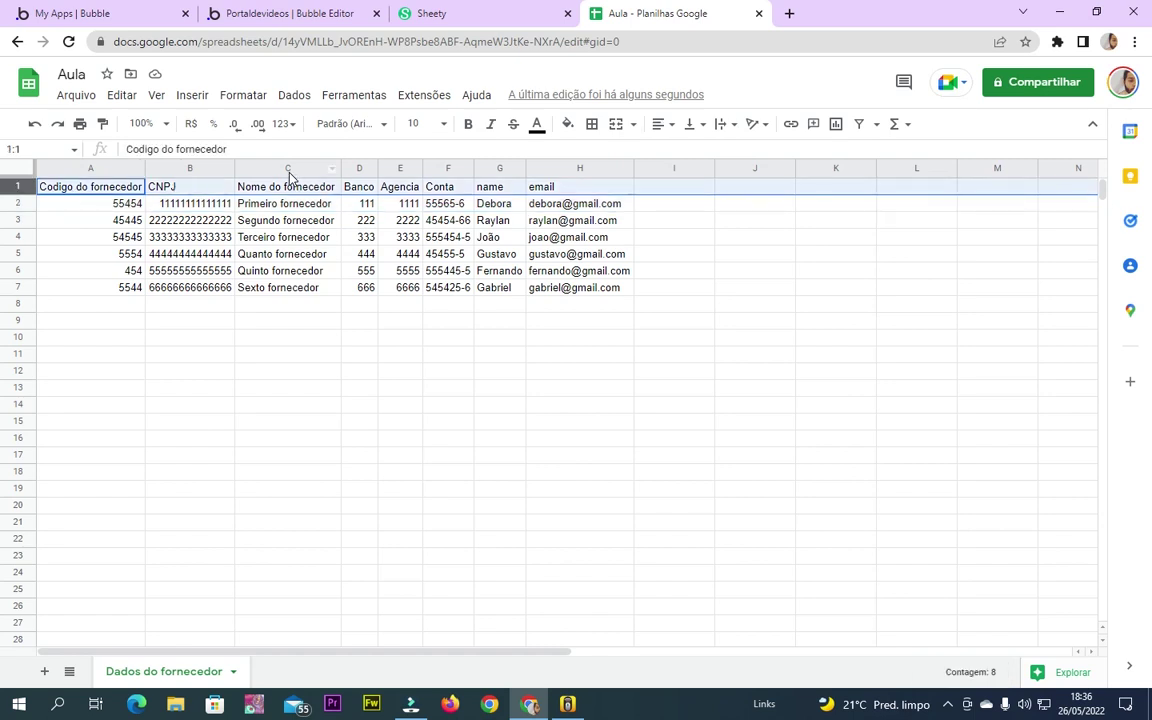
pyautogui.click(450, 13)
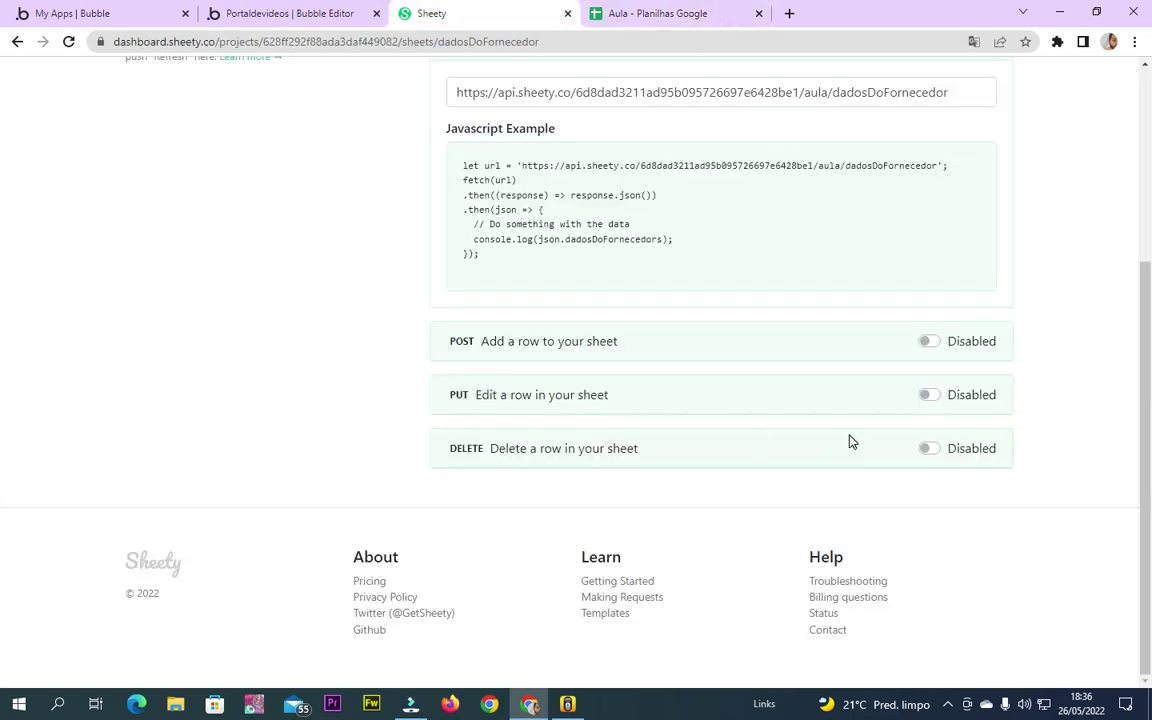
# Toggle POST, PUT and DELETE on and back off so Sheety keeps only GET enabled
pyautogui.scroll(3, 720, 330)
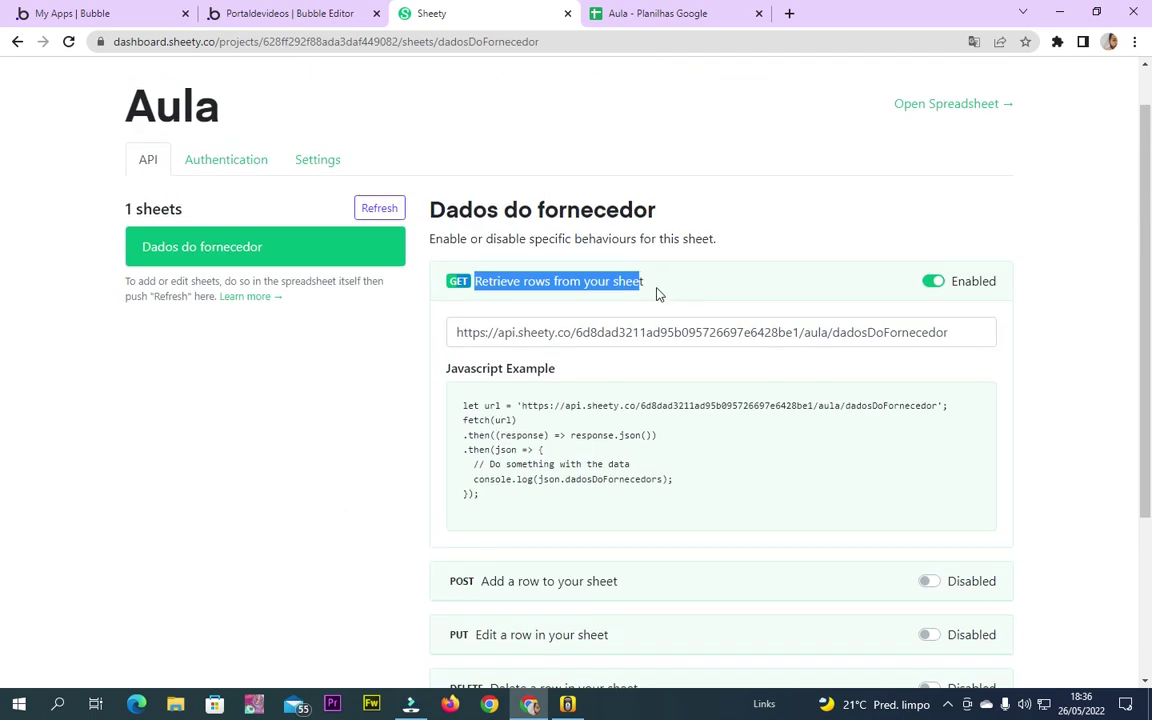
pyautogui.scroll(-3, 890, 460)
pyautogui.click(928, 341)
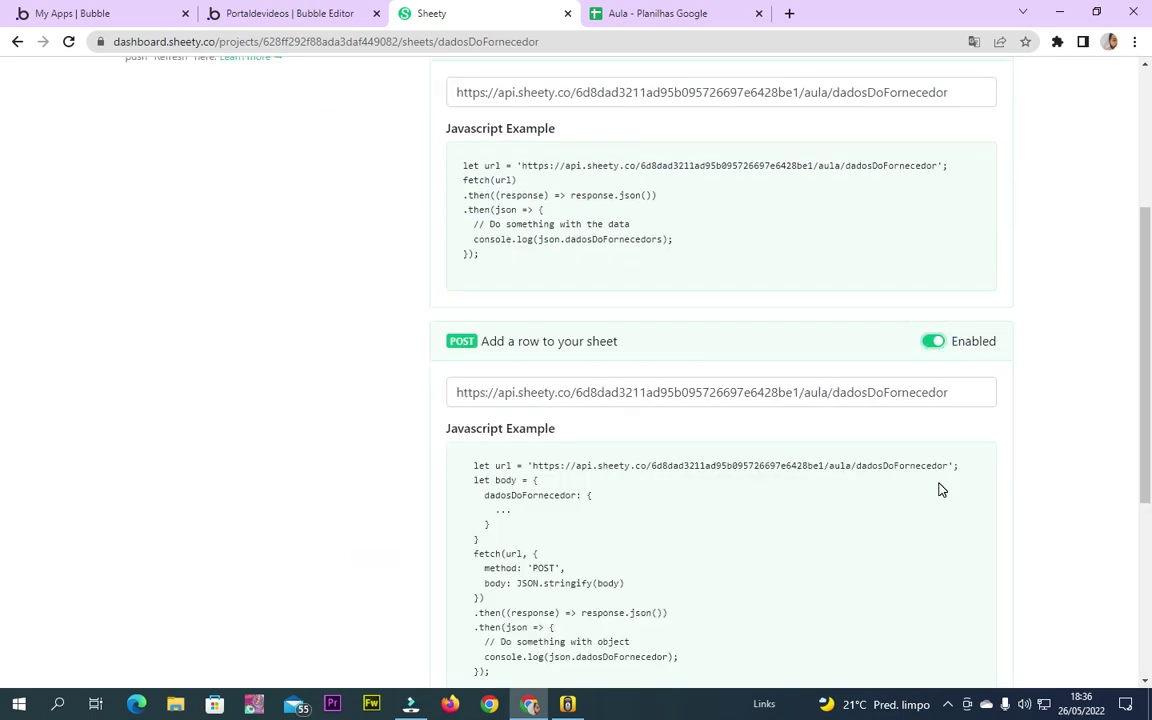
pyautogui.scroll(-3, 939, 486)
pyautogui.click(931, 517)
pyautogui.scroll(-5, 915, 580)
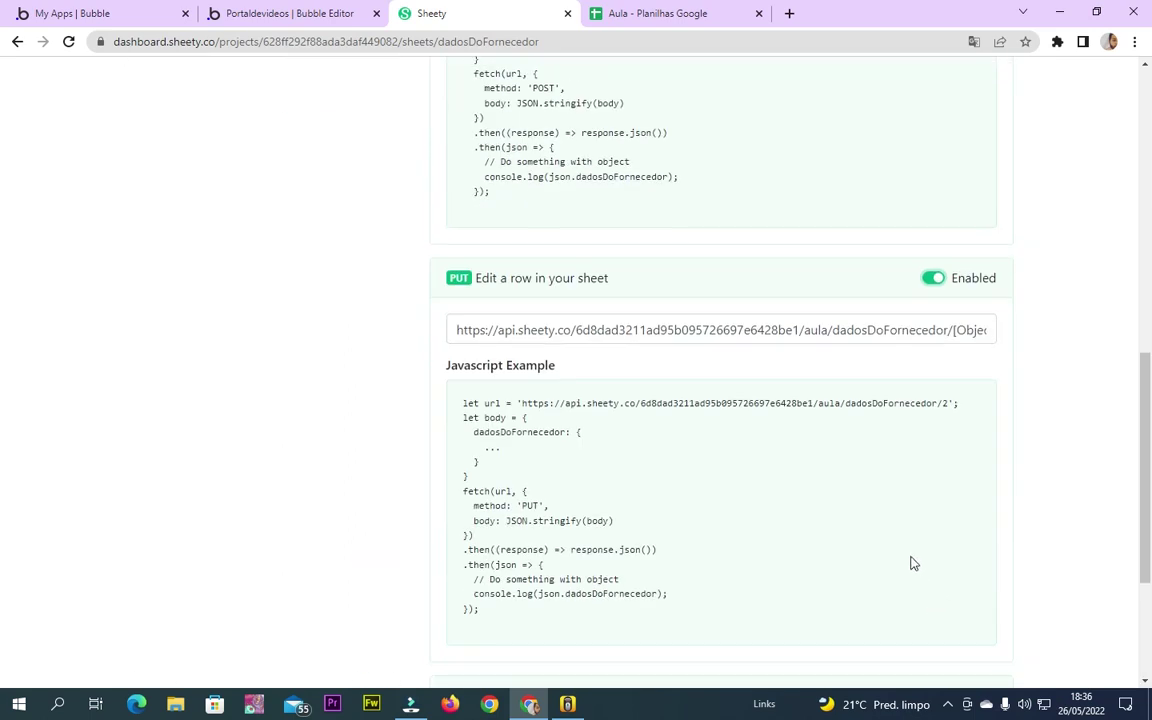
pyautogui.click(931, 448)
pyautogui.click(931, 452)
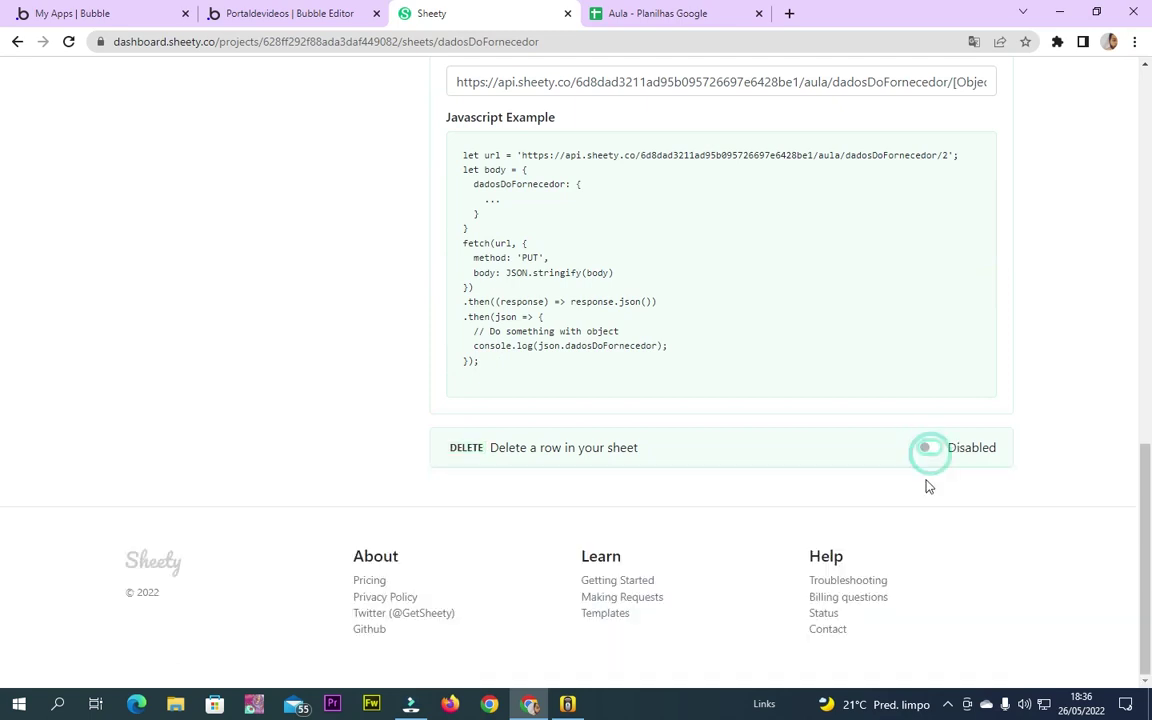
pyautogui.scroll(4, 926, 430)
pyautogui.click(933, 347)
pyautogui.scroll(4, 916, 392)
pyautogui.click(931, 378)
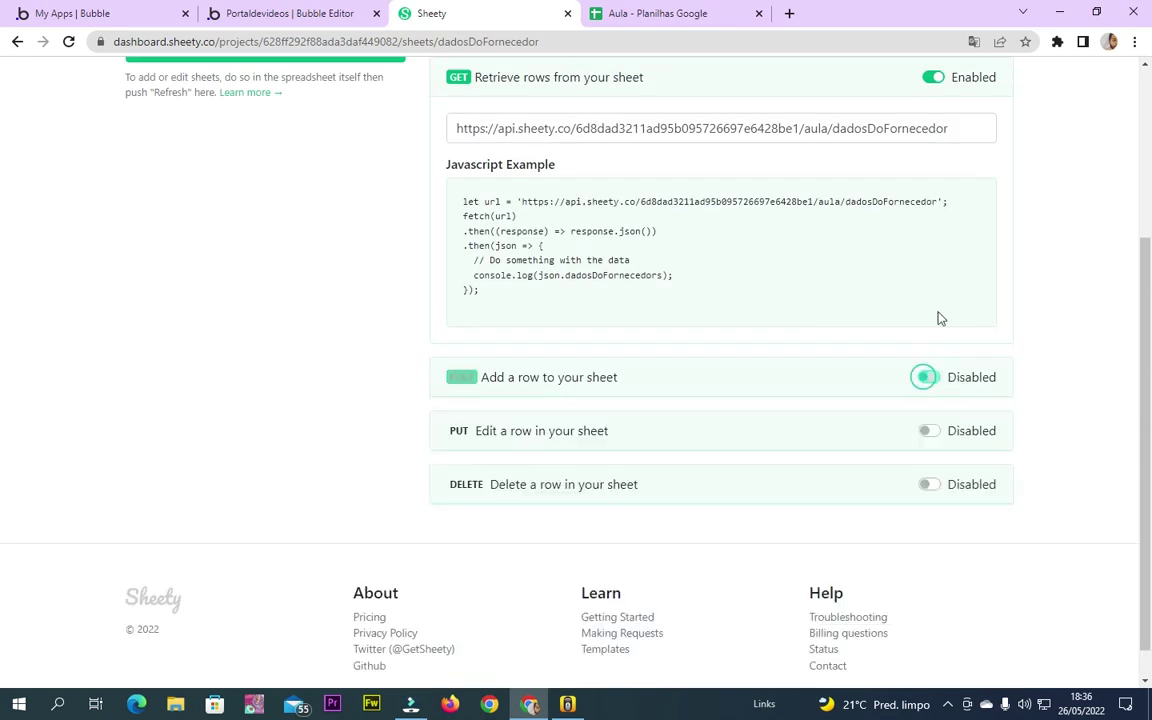
pyautogui.scroll(3, 925, 300)
# Select the sheet's full GET endpoint URL and return to the Bubble editor
pyautogui.click(586, 386)
pyautogui.moveTo(949, 386); pyautogui.dragTo(3, 390)
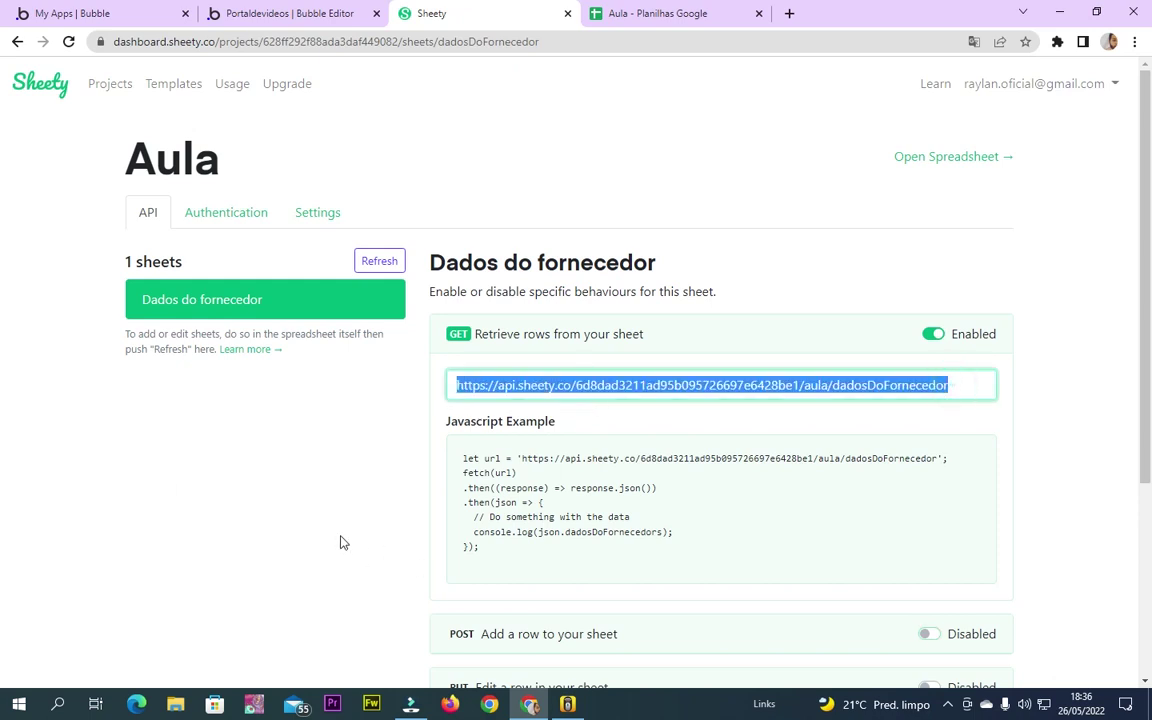
pyautogui.tripleClick(459, 384)
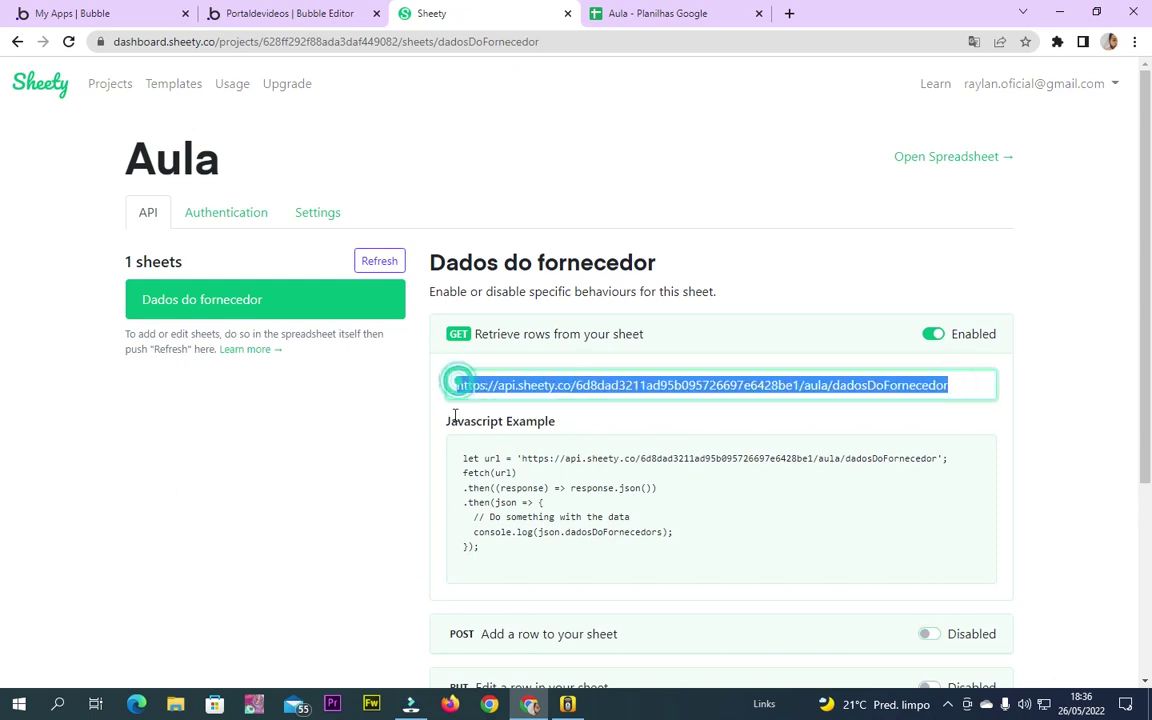
pyautogui.click(316, 10)
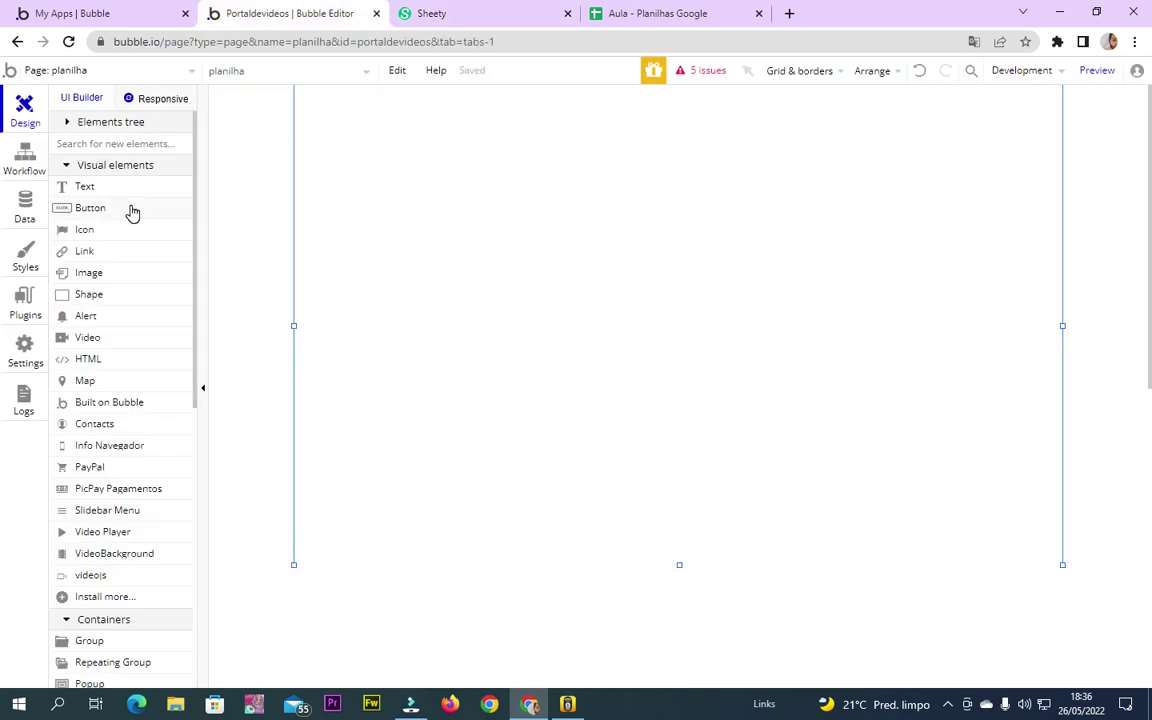
# Show Bubble's Installed Plugins page, then go back to Sheety's API page via the spreadsheet
pyautogui.click(25, 298)
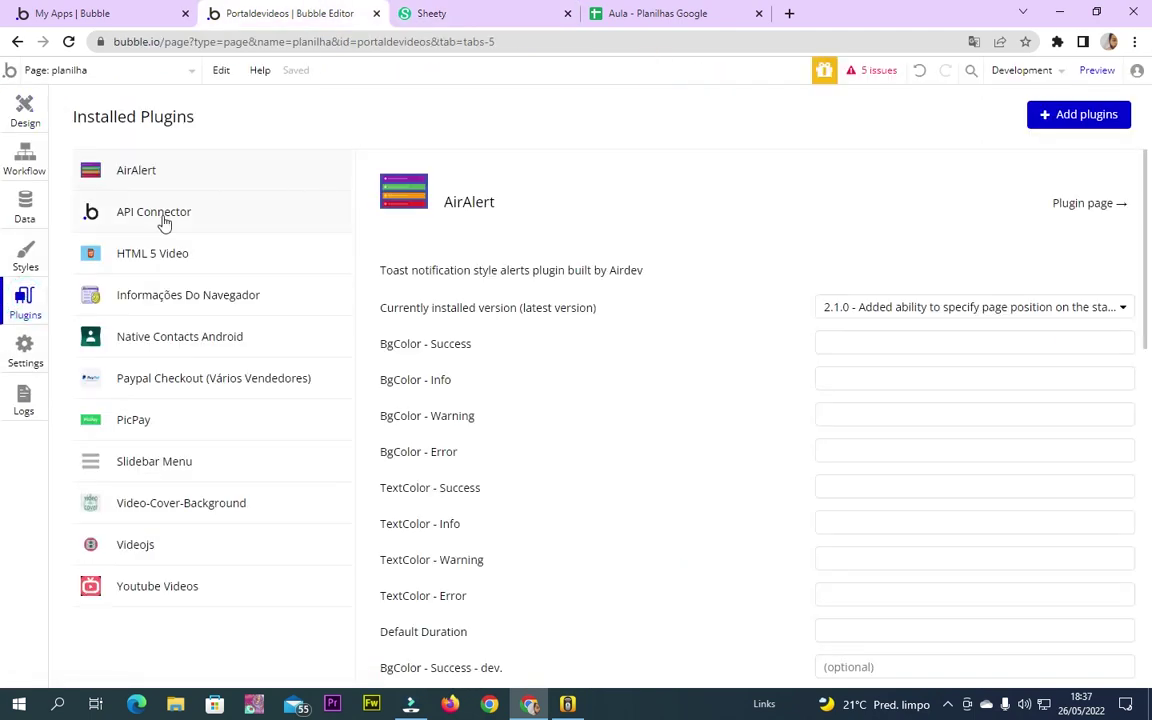
pyautogui.click(663, 11)
pyautogui.click(462, 14)
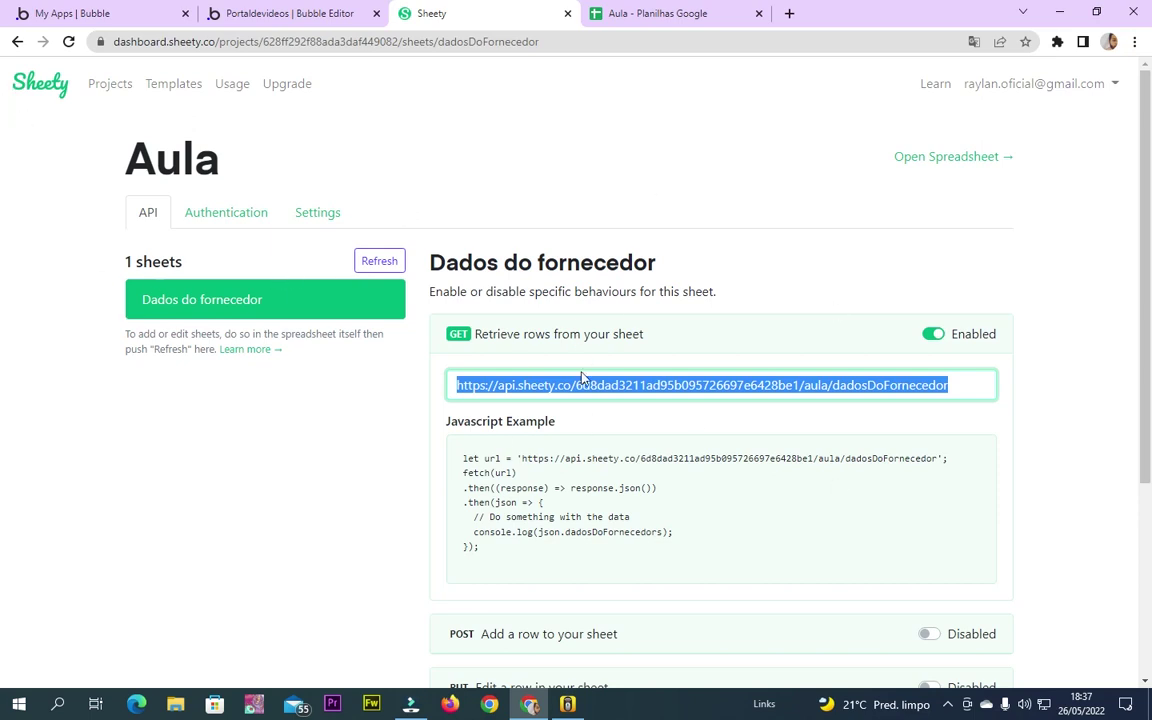
pyautogui.scroll(-1, 583, 377)
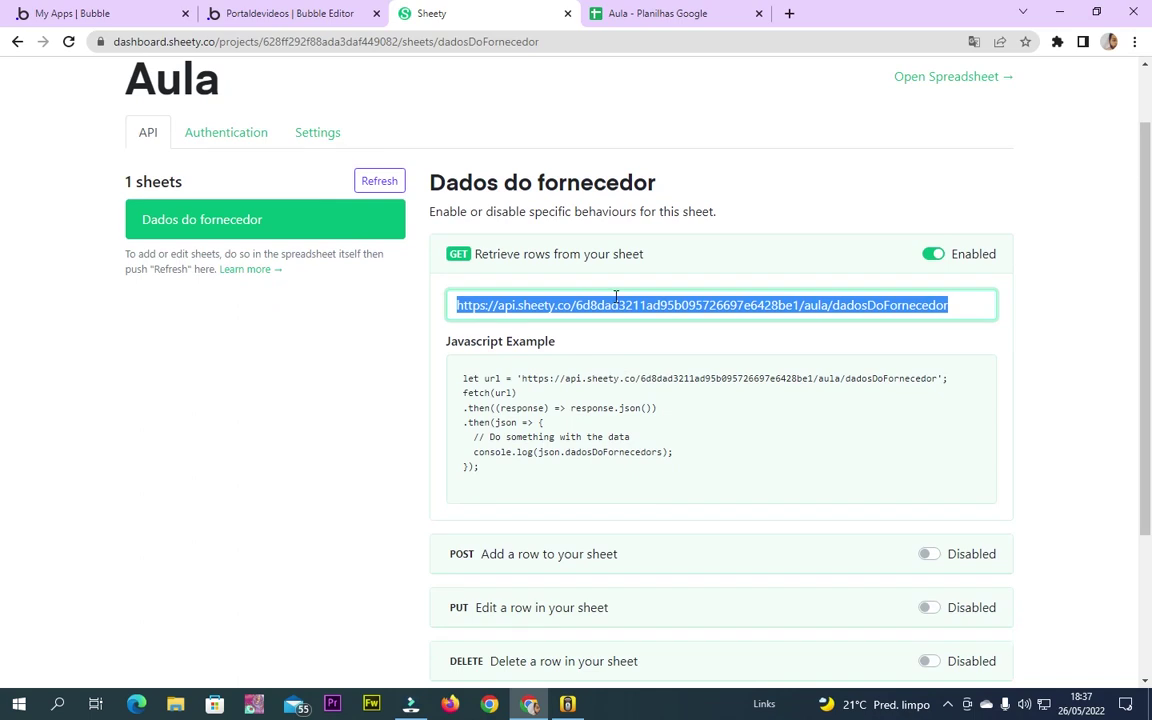
pyautogui.scroll(-2, 501, 456)
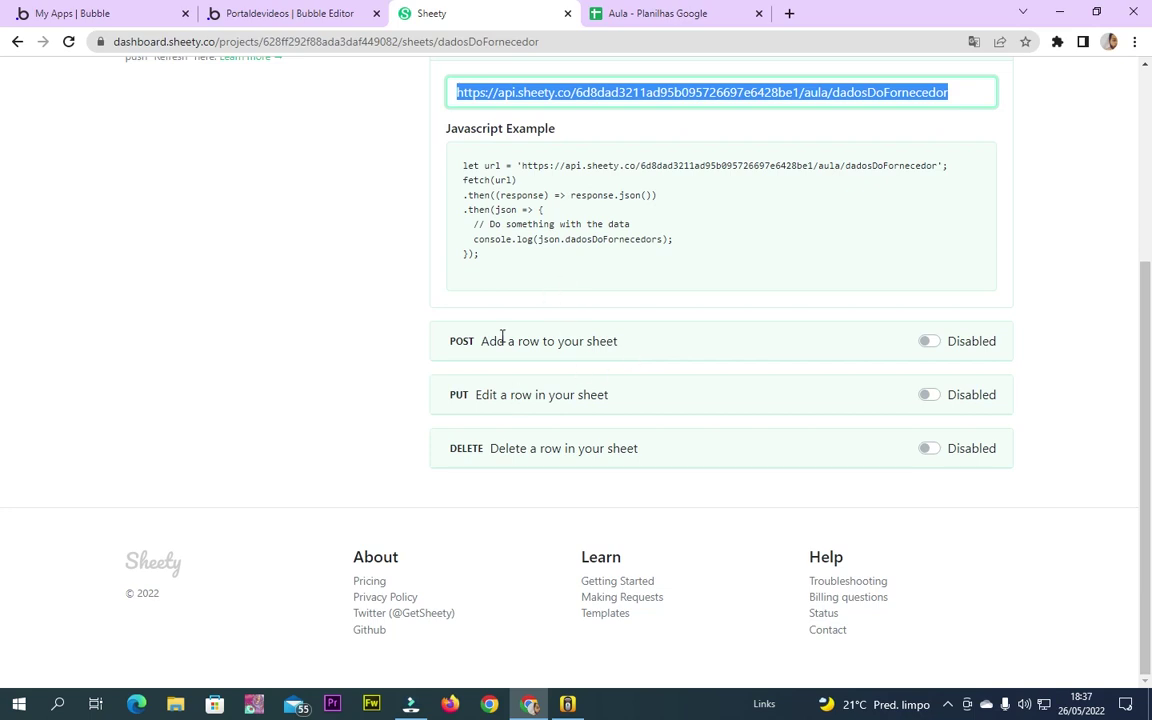
pyautogui.scroll(4, 502, 336)
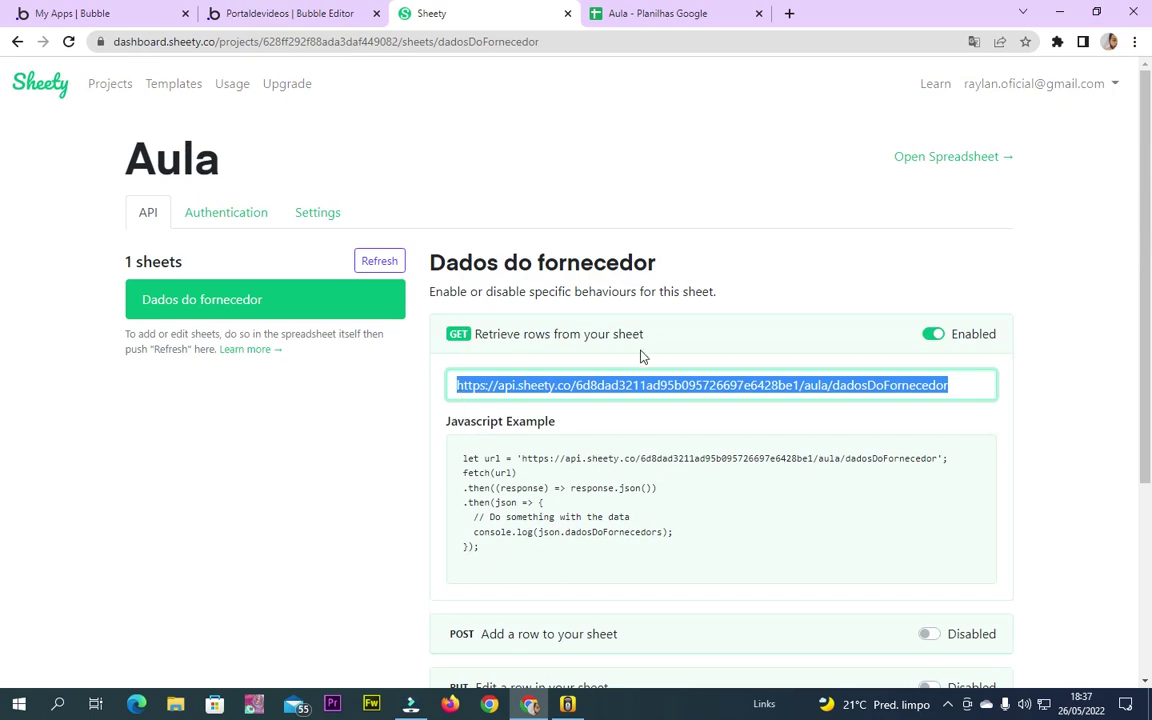
# Open API Connector's settings and expand New API and its second cURL Call with PayPal payout details
pyautogui.click(290, 13)
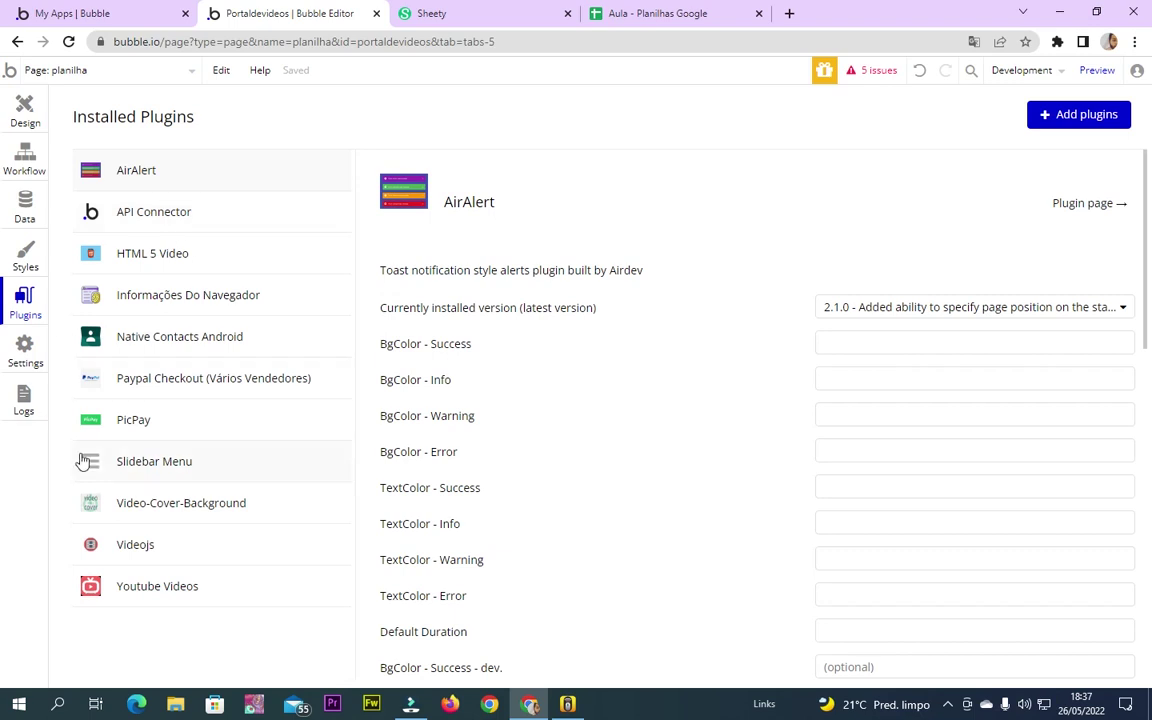
pyautogui.click(209, 215)
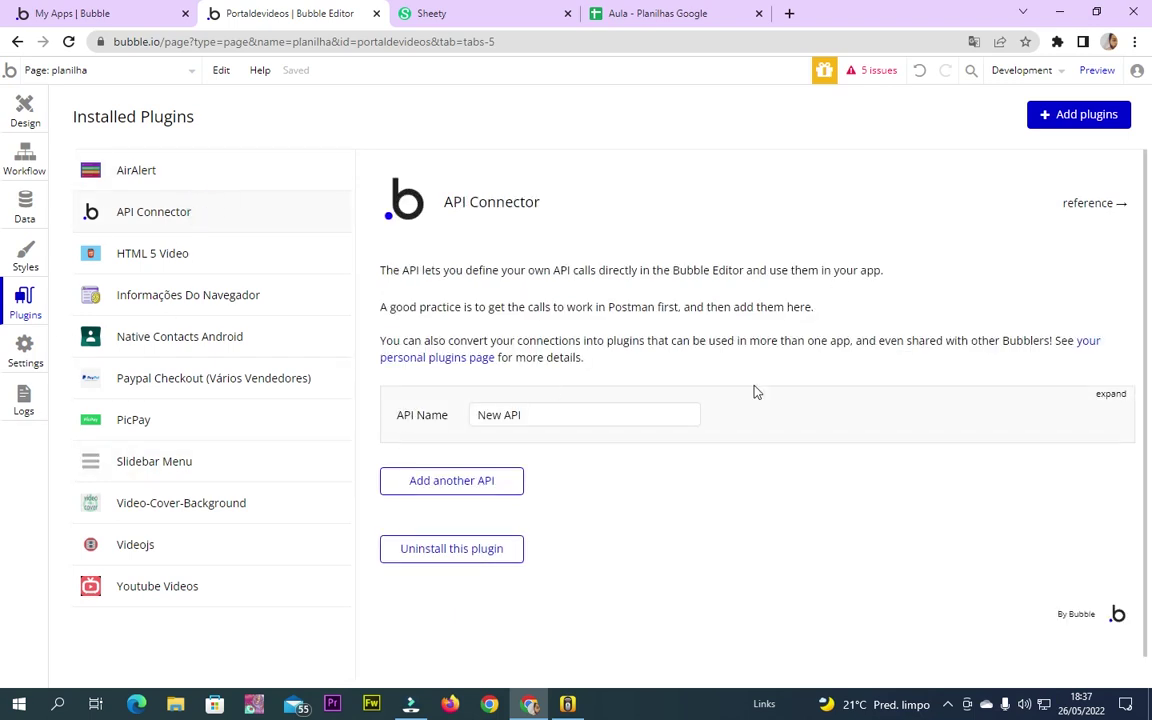
pyautogui.click(1110, 394)
pyautogui.scroll(-4, 573, 504)
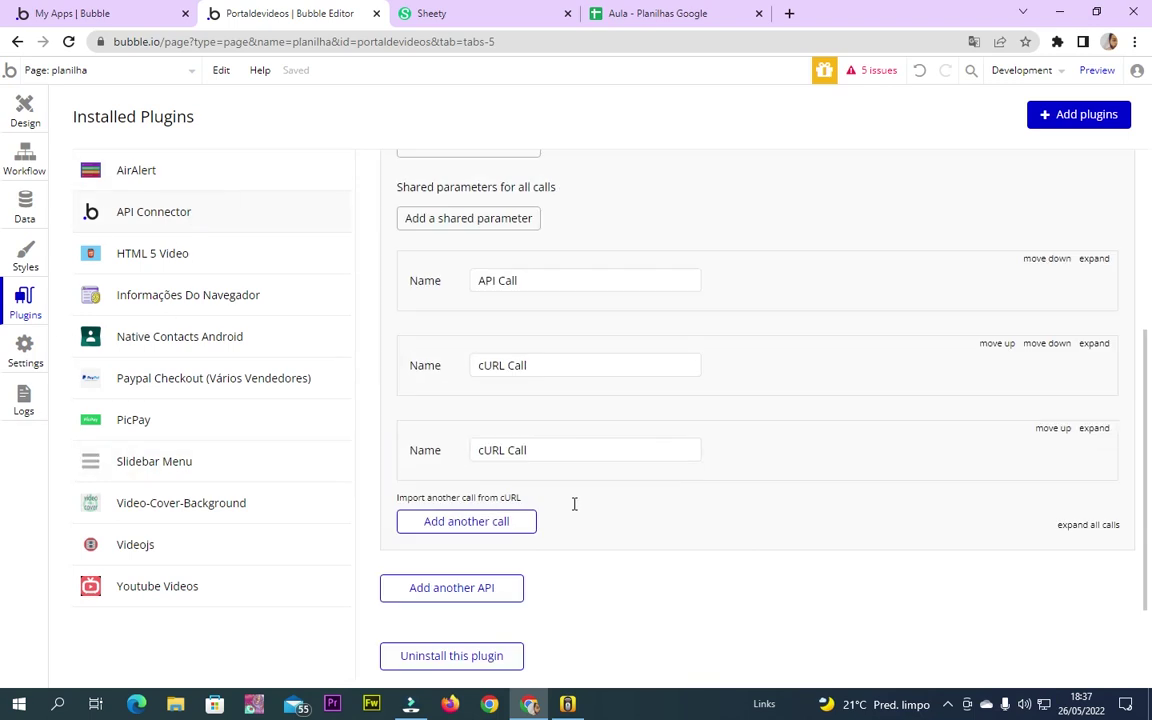
pyautogui.click(1093, 198)
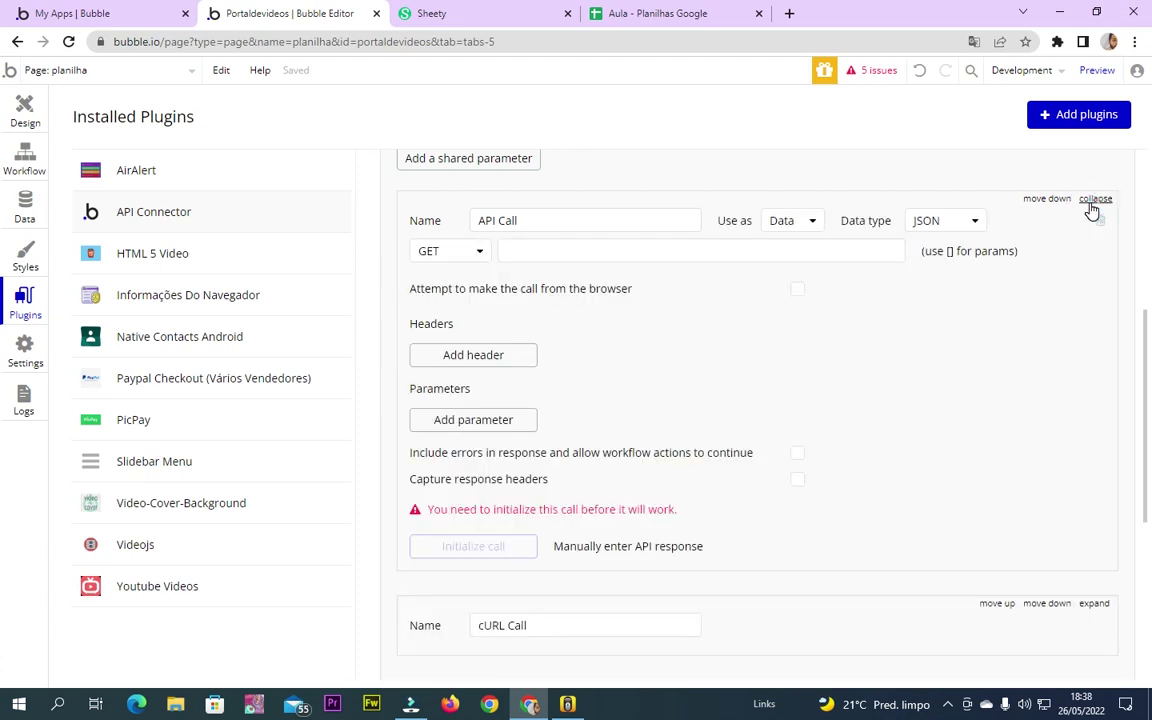
pyautogui.click(1092, 198)
pyautogui.click(1094, 285)
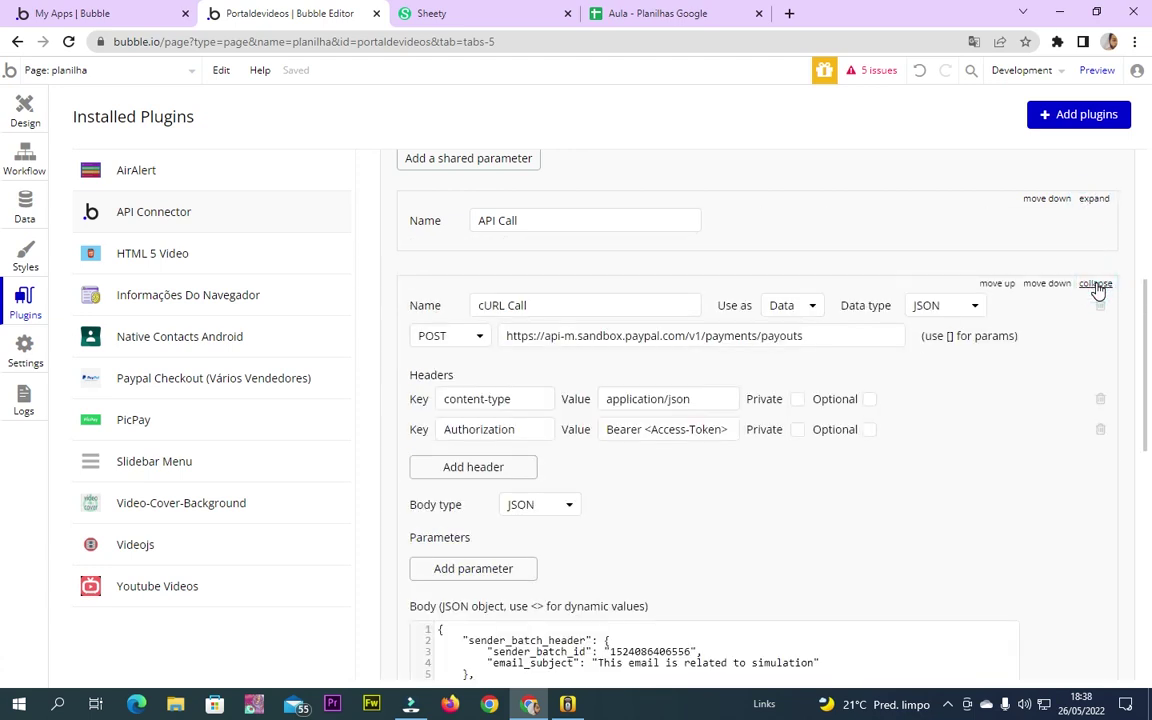
# Collapse the existing API's cURL calls and add a second API to the connector
pyautogui.click(1095, 285)
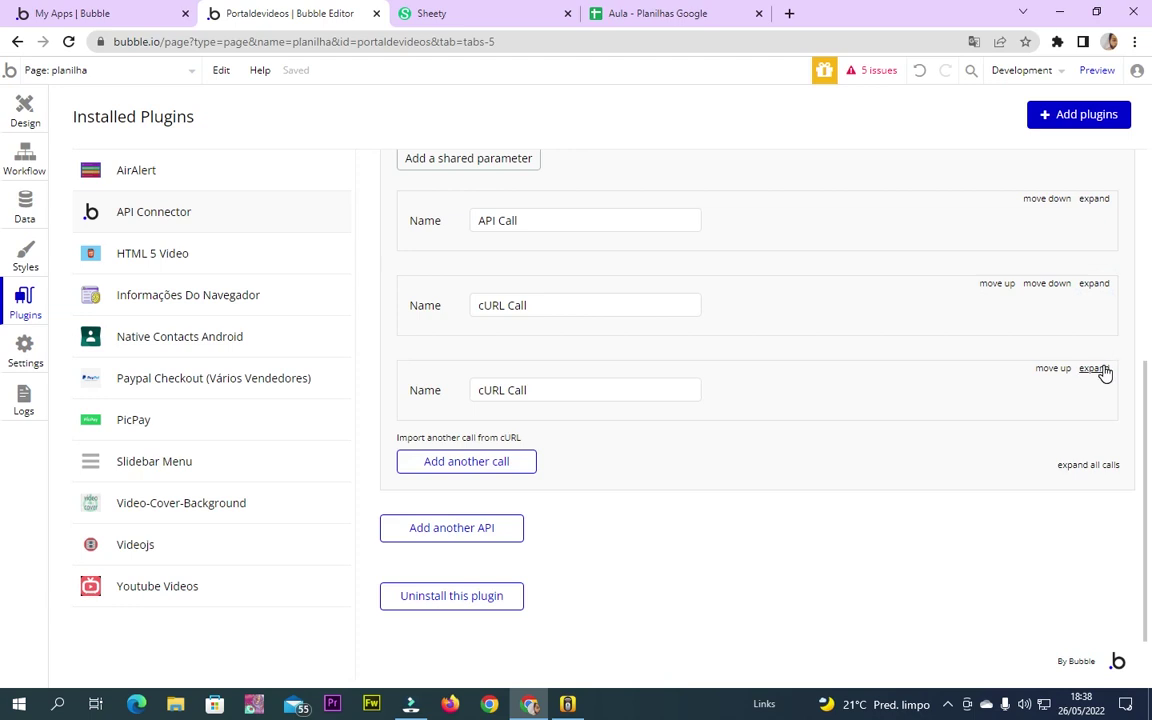
pyautogui.click(1101, 369)
pyautogui.click(1101, 369)
pyautogui.scroll(3, 1018, 375)
pyautogui.click(1110, 314)
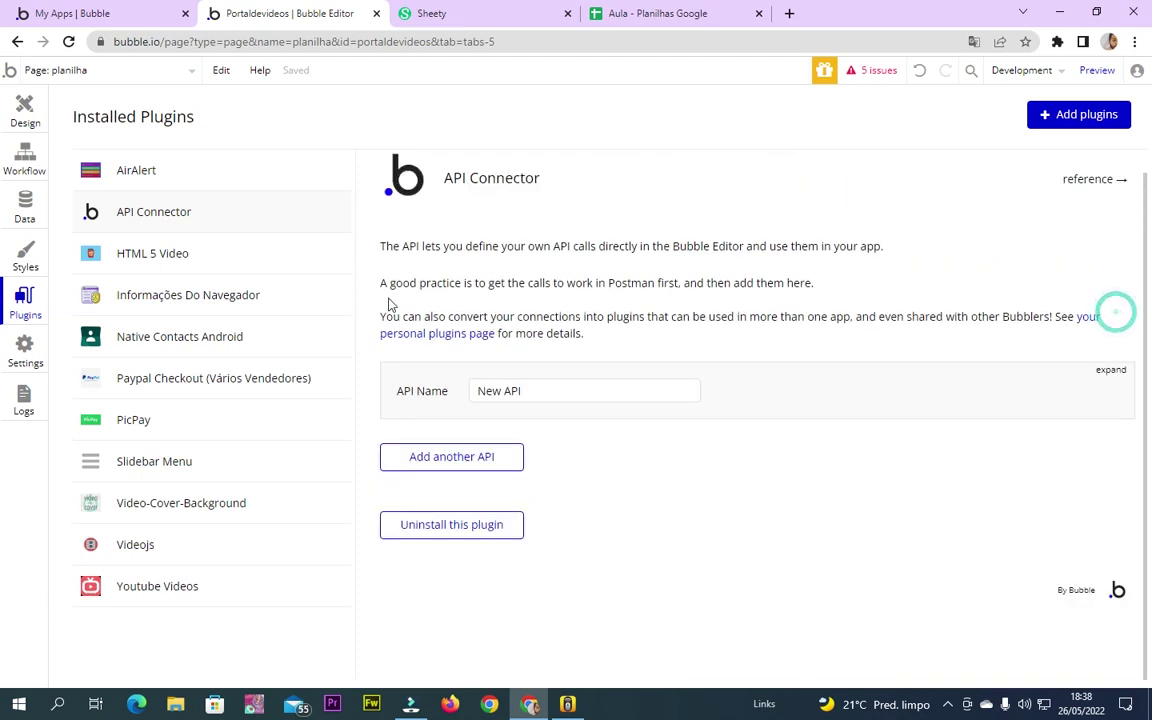
pyautogui.click(456, 462)
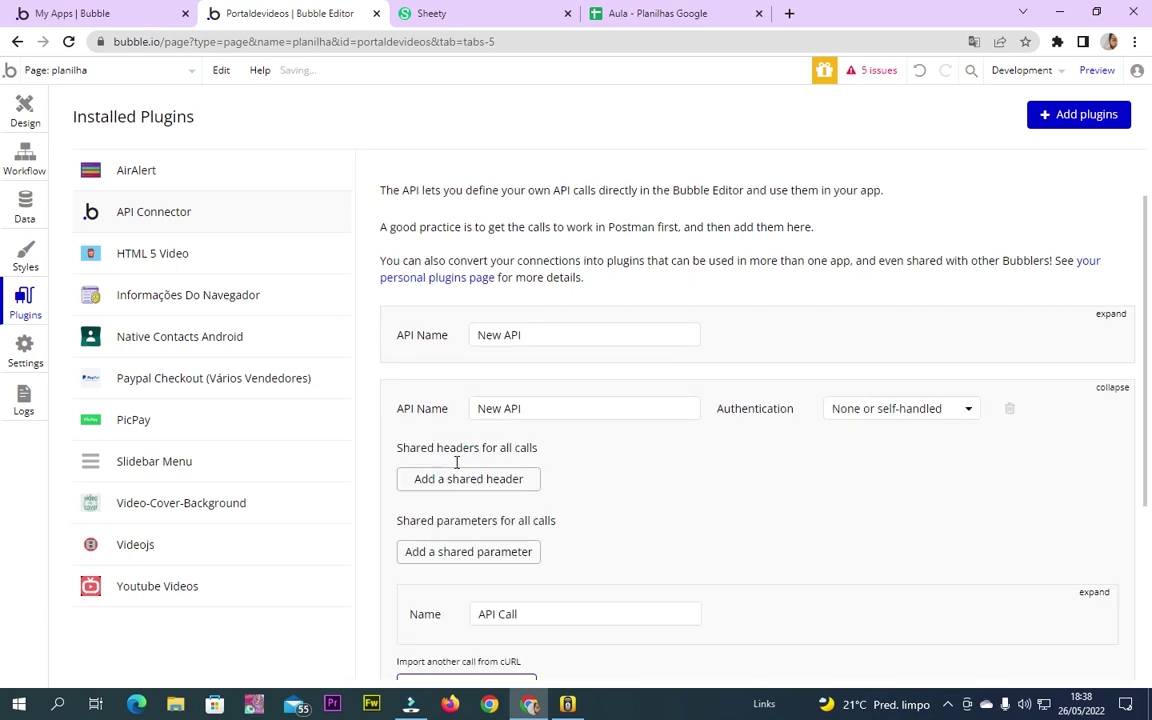
# Name the new API 'Aulan' with authentication left as None or self-handled, then bring up Sheety
pyautogui.click(530, 418)
pyautogui.hotkey('ctrl', 'a')
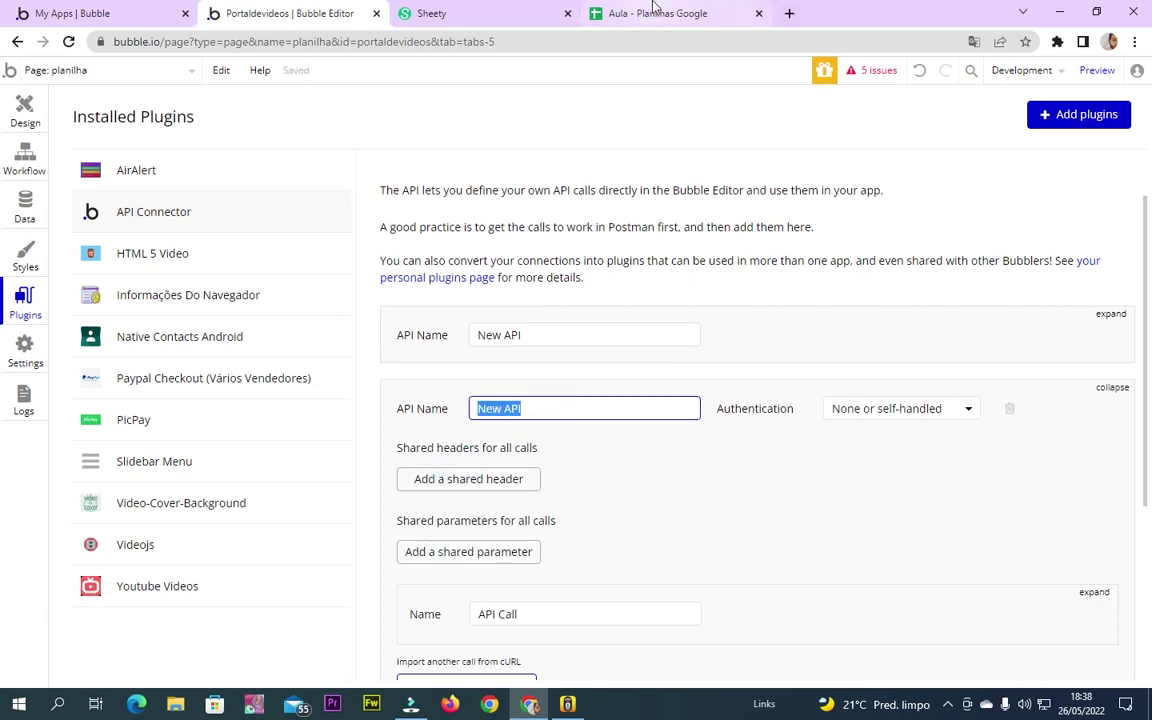
pyautogui.click(650, 13)
pyautogui.click(287, 10)
pyautogui.click(538, 410)
pyautogui.hotkey('ctrl', 'a')
pyautogui.press('BackSpace')
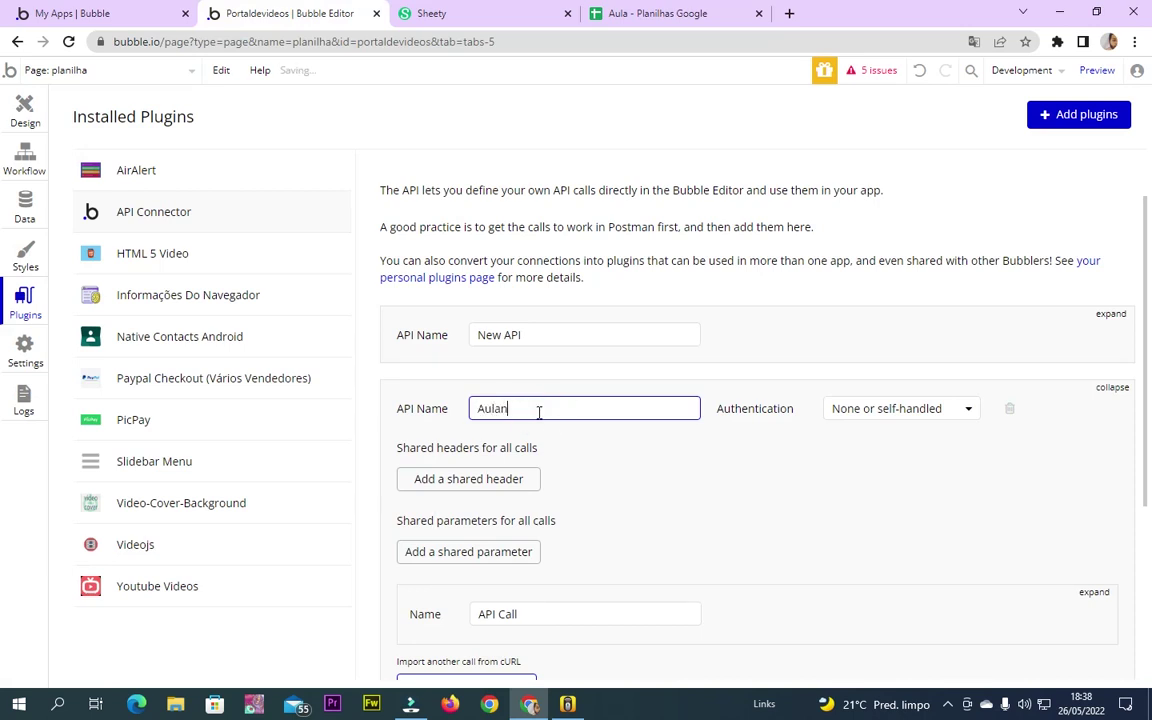
pyautogui.click(605, 446)
pyautogui.click(956, 407)
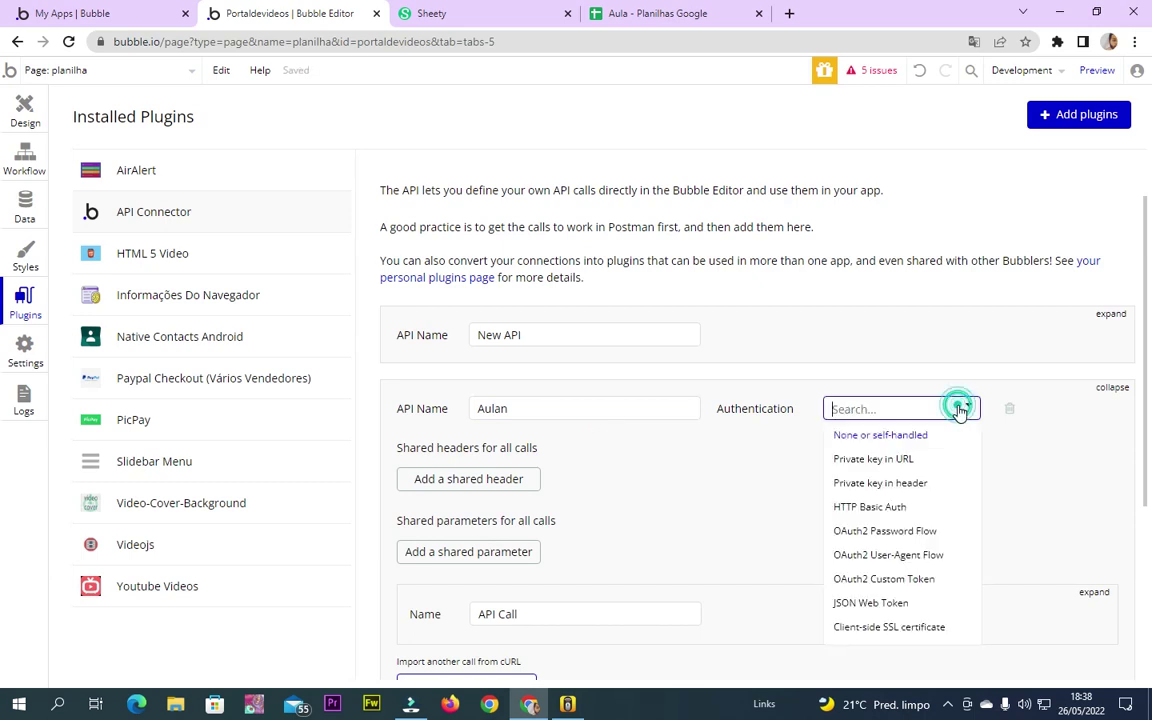
pyautogui.click(773, 531)
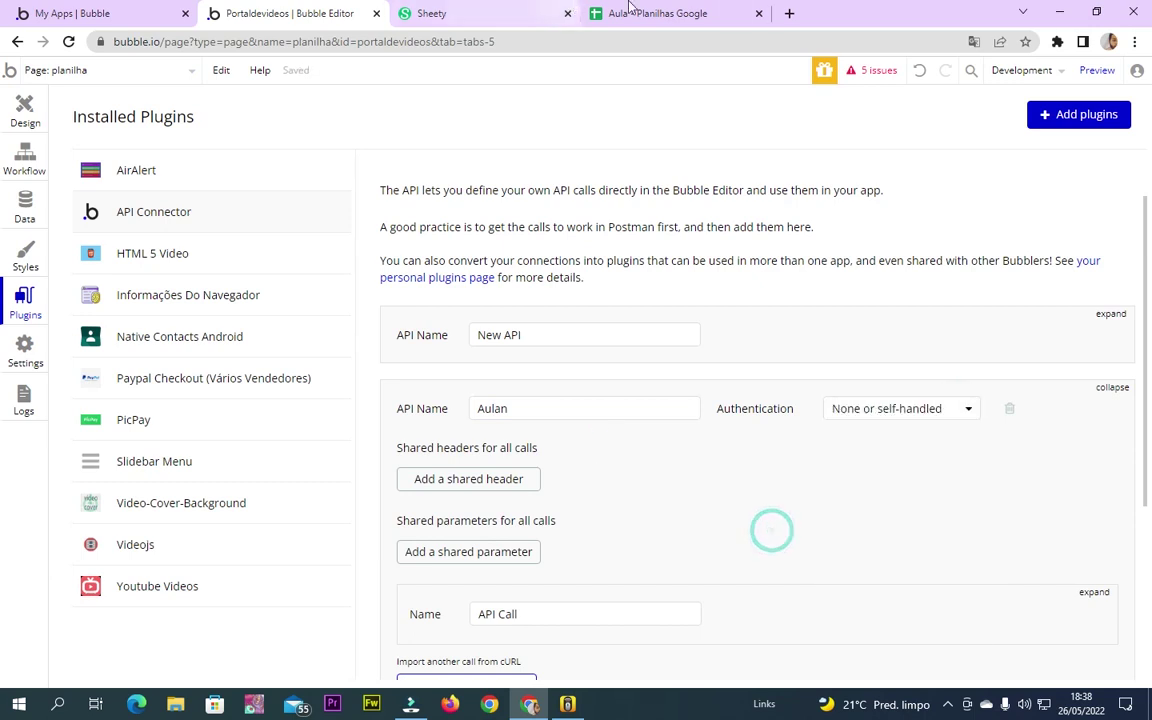
pyautogui.click(672, 13)
pyautogui.click(470, 13)
# Set the Sheety Aula project's authentication to None after briefly choosing bearer token
pyautogui.click(240, 214)
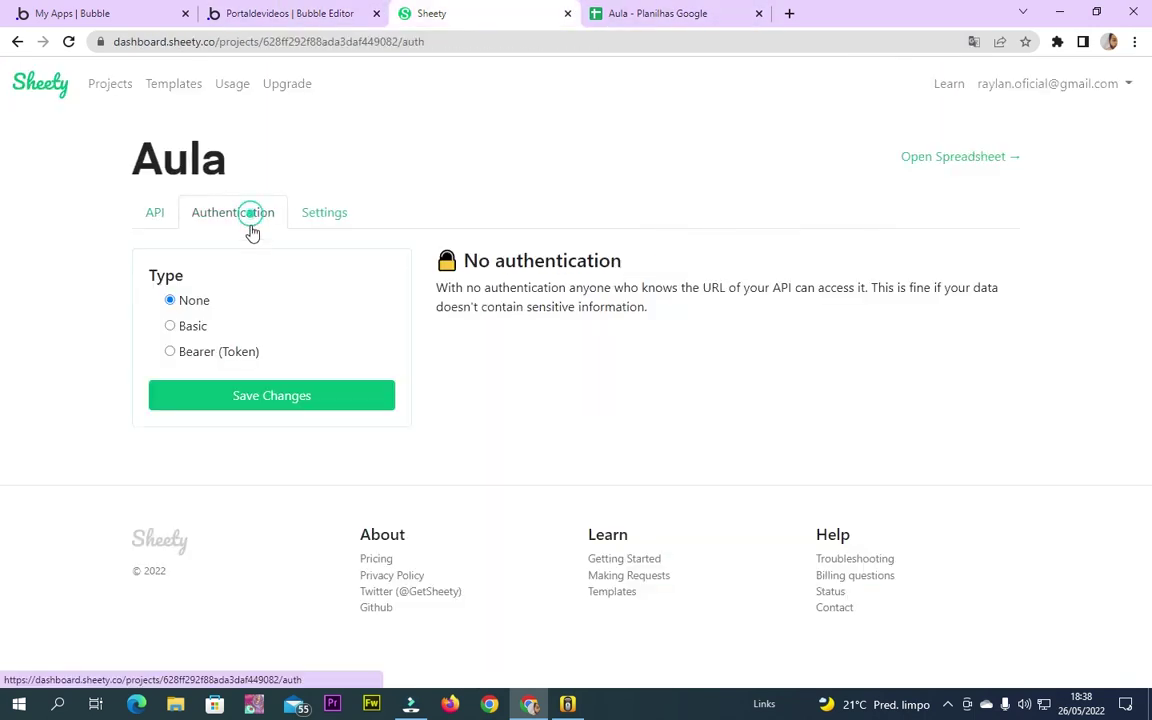
pyautogui.click(172, 325)
pyautogui.click(183, 355)
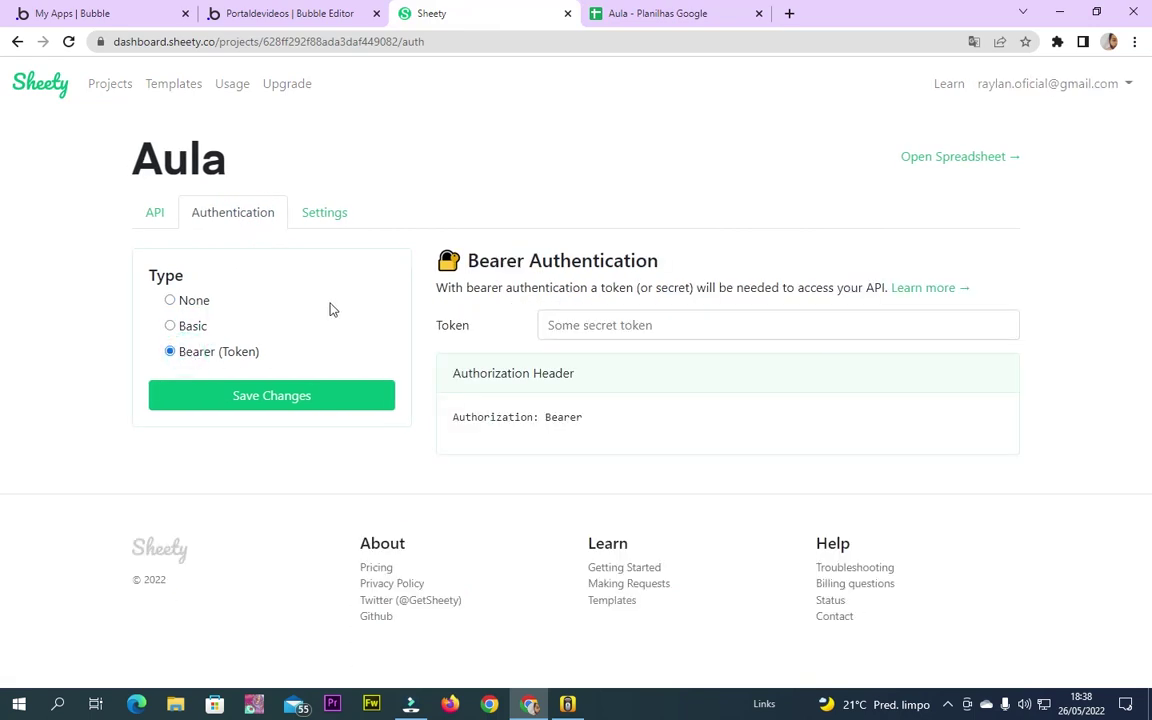
pyautogui.click(268, 12)
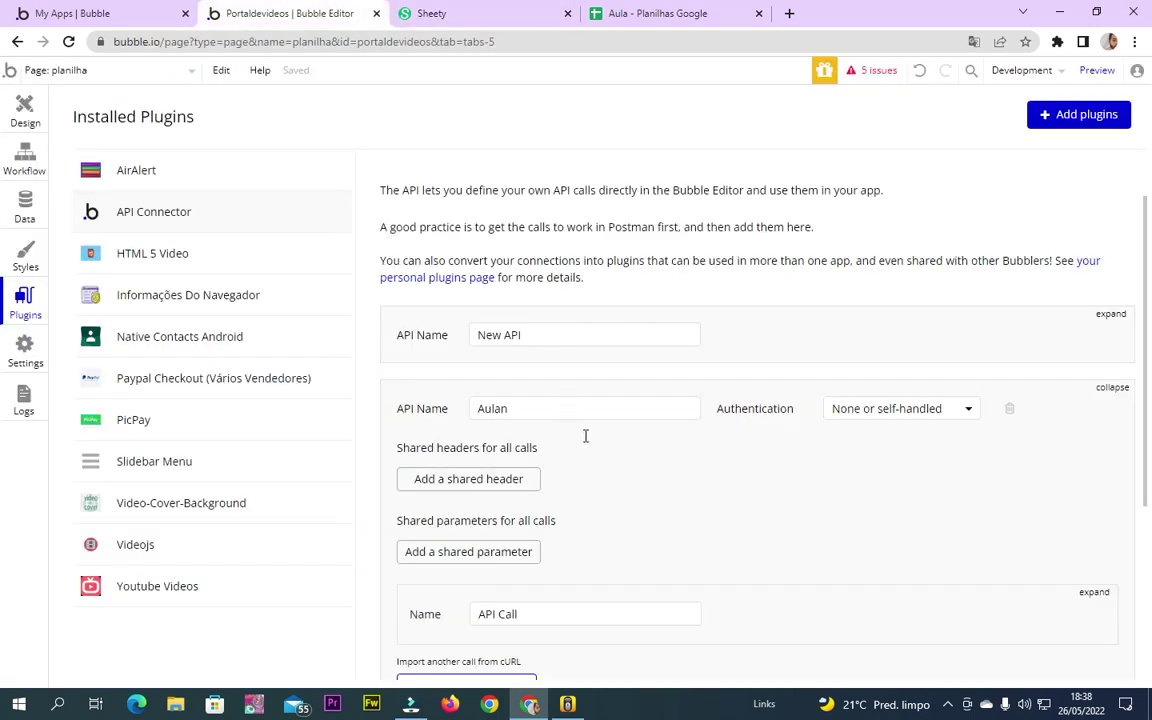
pyautogui.click(527, 13)
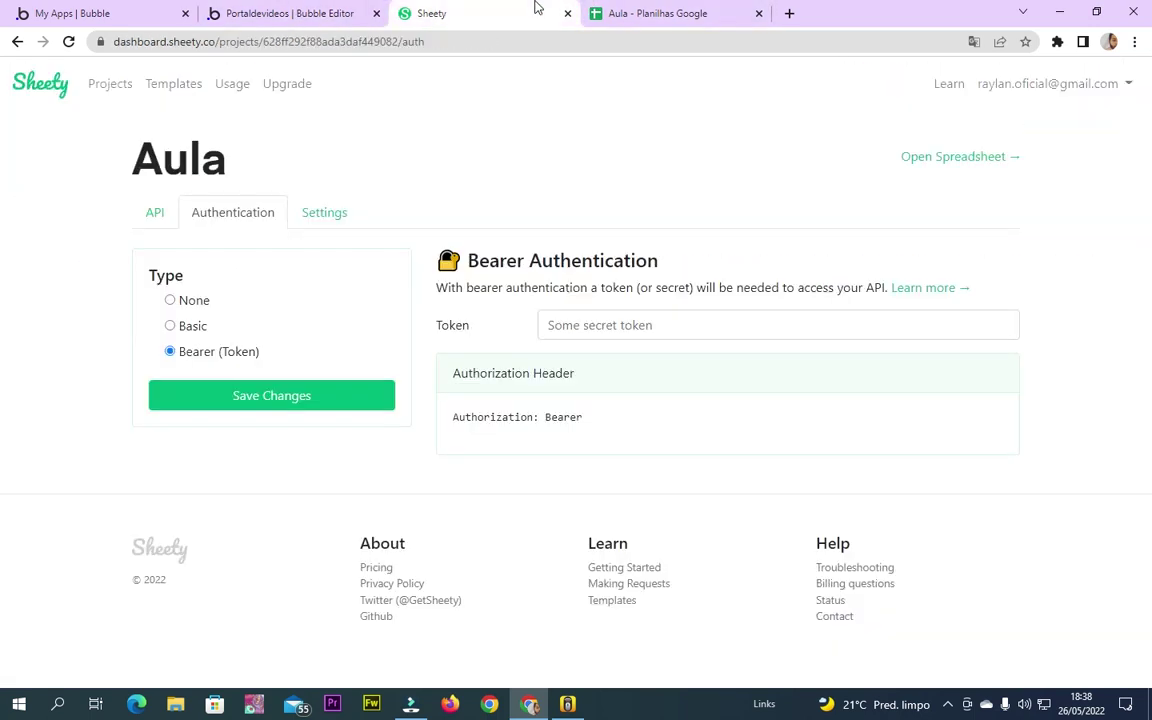
pyautogui.click(172, 301)
# Show the Dados do fornecedor sheet's GET endpoint page, then return to Bubble's API name field
pyautogui.click(152, 213)
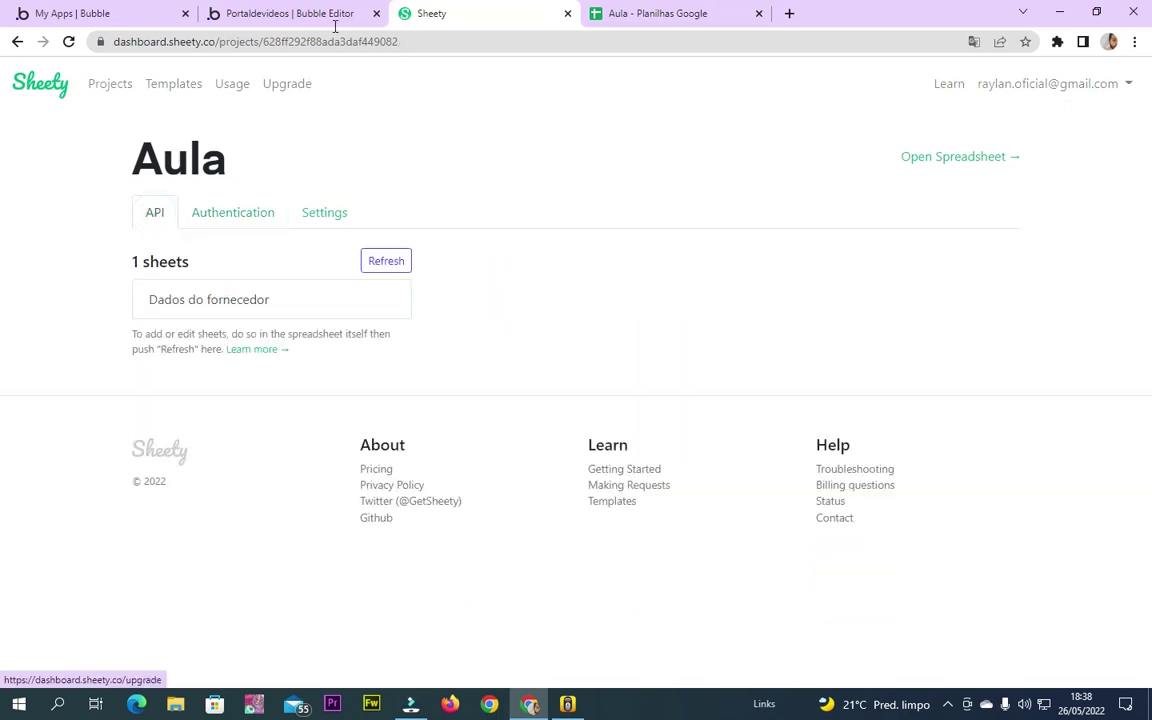
pyautogui.click(312, 10)
pyautogui.click(505, 10)
pyautogui.click(224, 295)
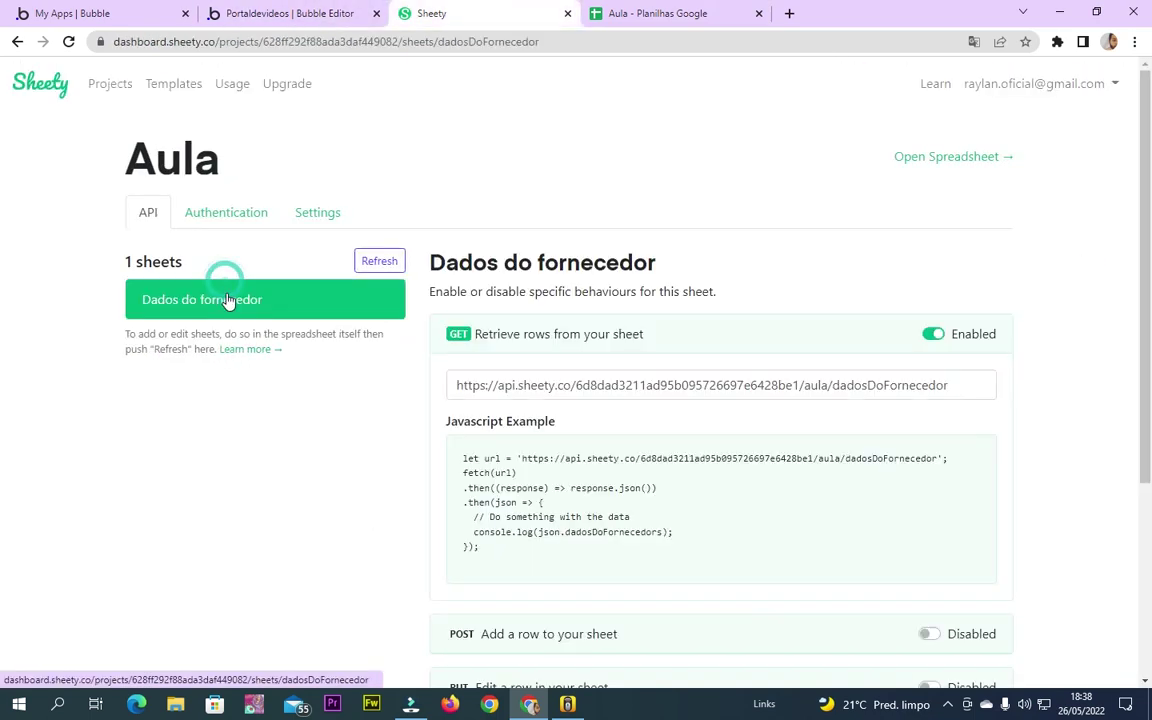
pyautogui.click(290, 13)
pyautogui.click(625, 397)
# Correct the API name from 'Aulan' to 'Aula' and rename its call to 'Buscar dados'
pyautogui.press('BackSpace')
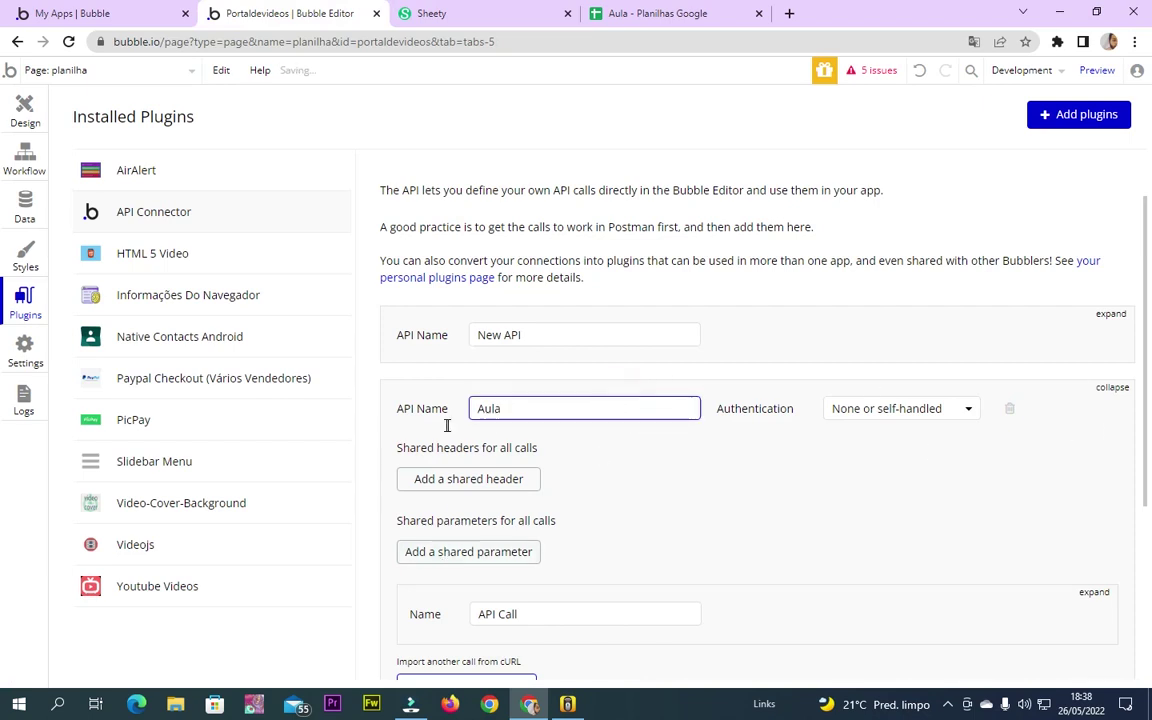
pyautogui.scroll(-3, 643, 431)
pyautogui.moveTo(545, 373); pyautogui.dragTo(430, 358)
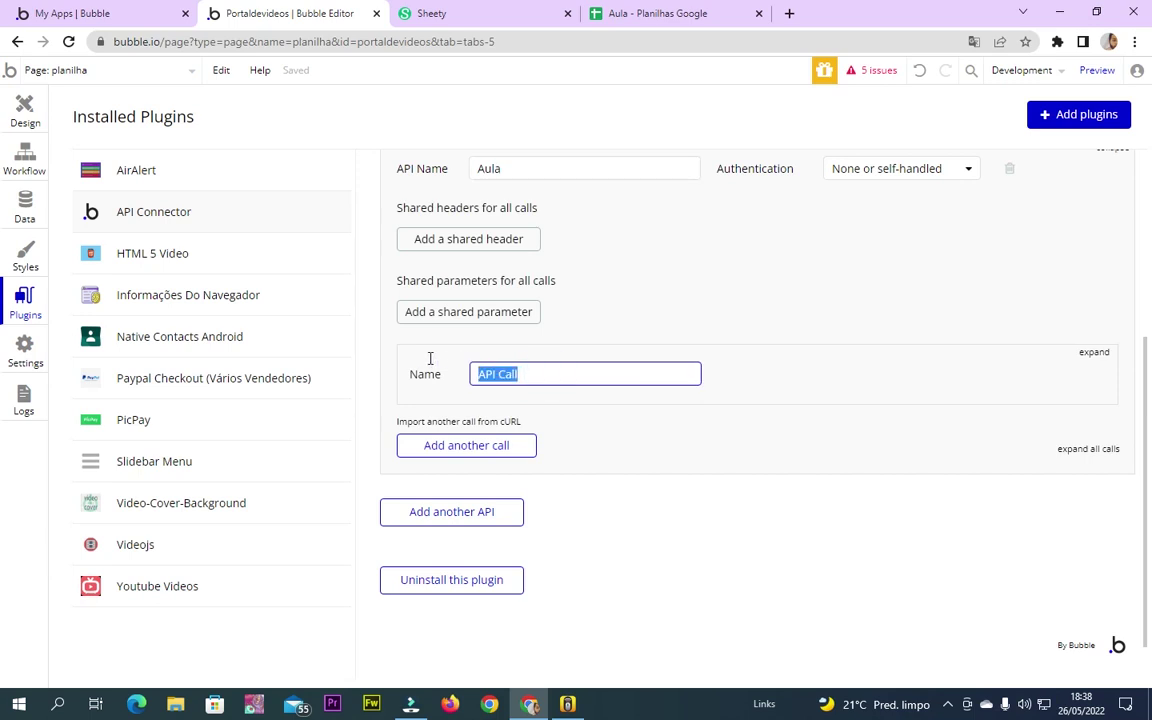
pyautogui.click(1096, 353)
pyautogui.tripleClick(571, 374)
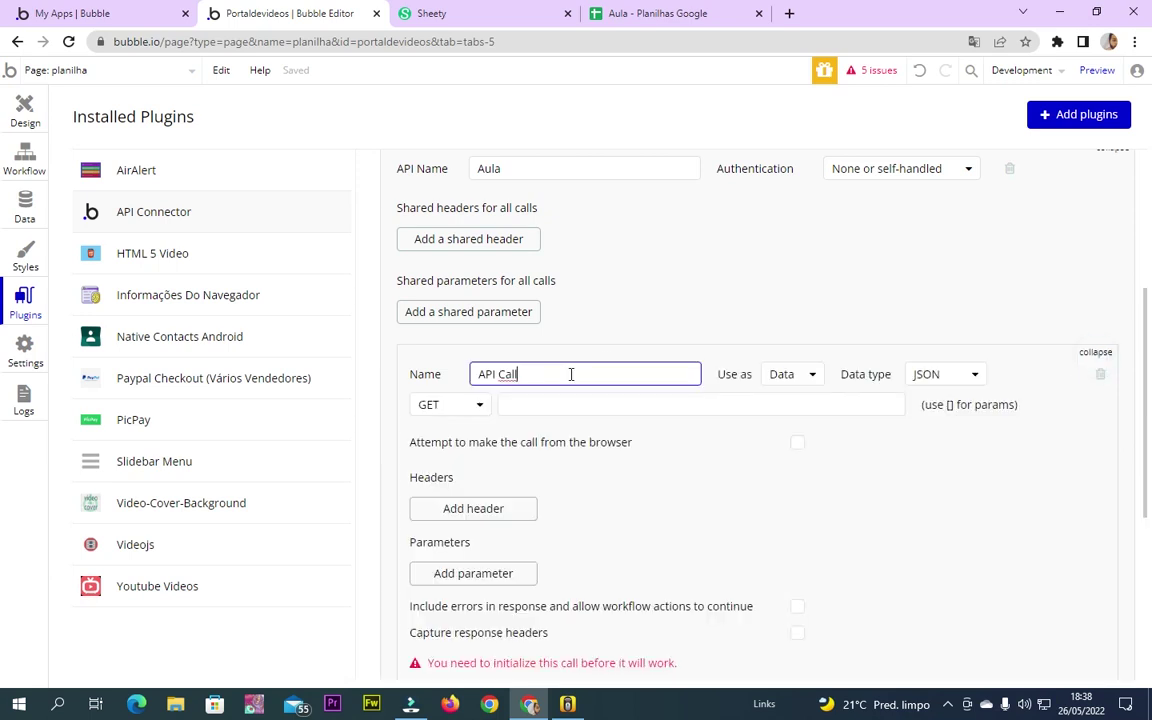
pyautogui.write('Buscar dados')
pyautogui.click(589, 342)
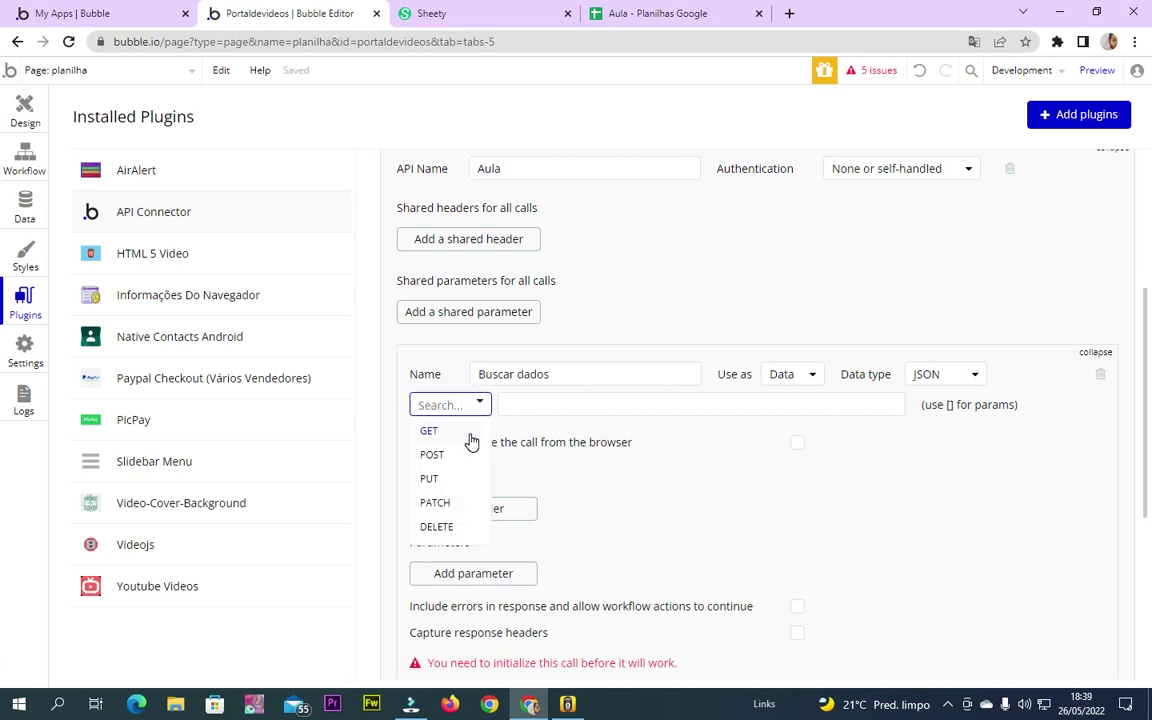
# Close the Buscar dados method list, keeping the call on GET
pyautogui.click(491, 25)
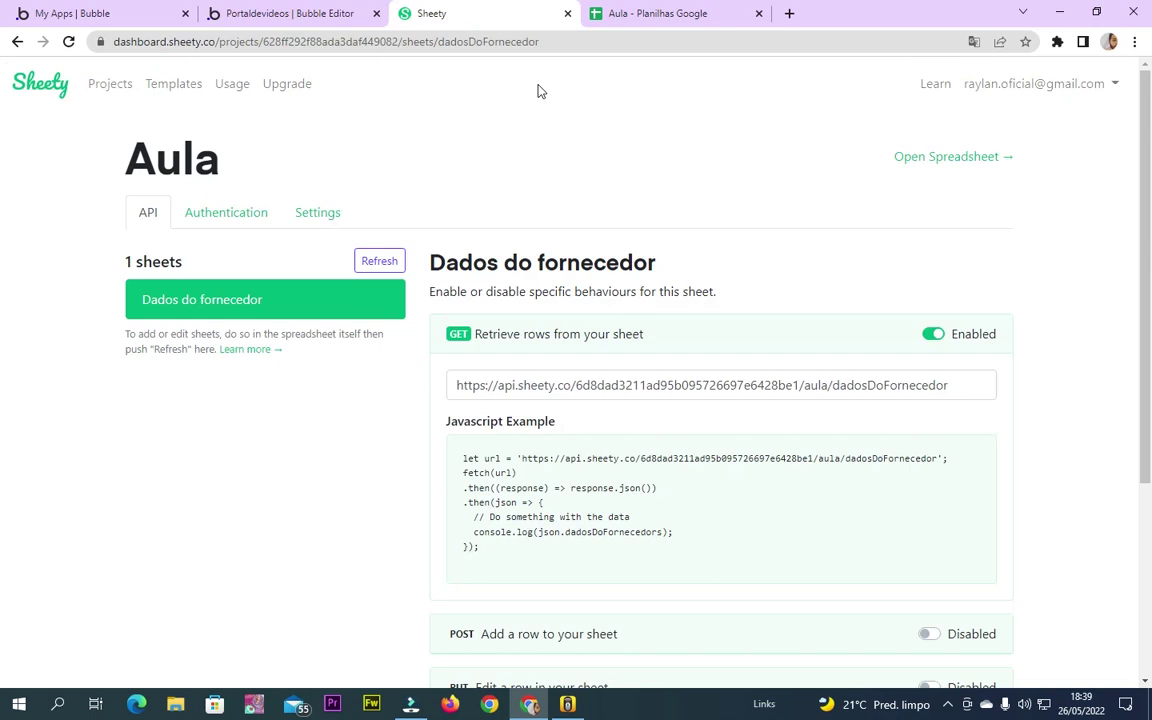
pyautogui.click(458, 334)
pyautogui.scroll(-5, 625, 470)
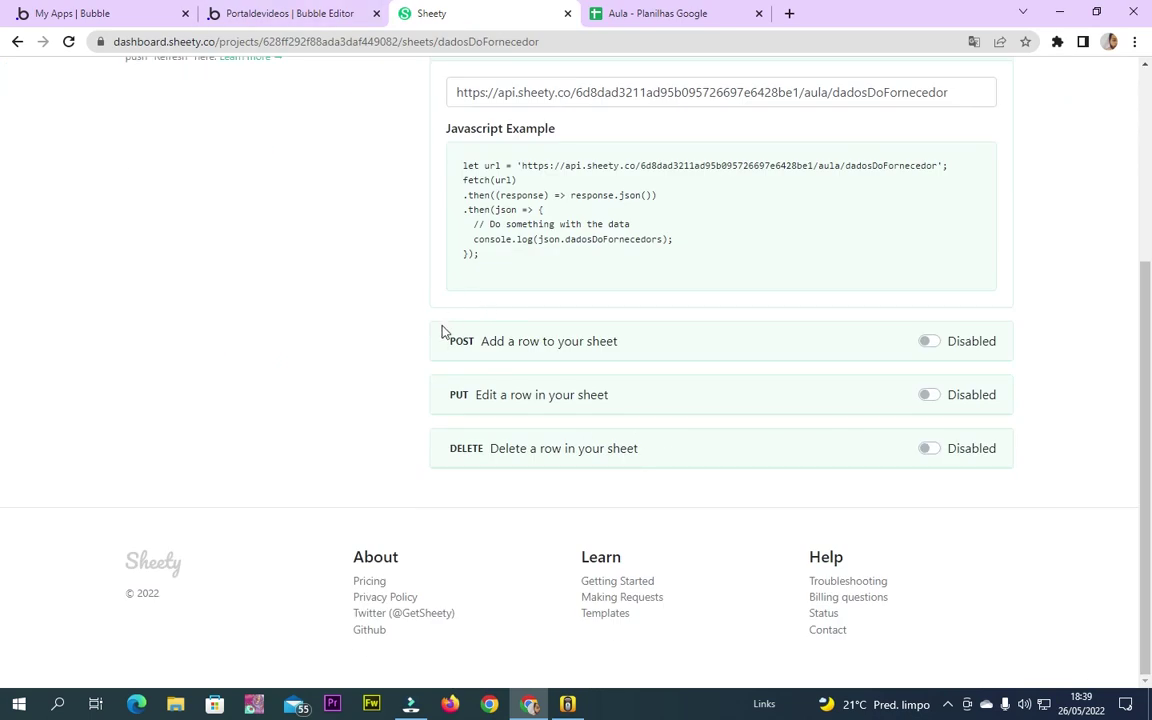
pyautogui.click(292, 12)
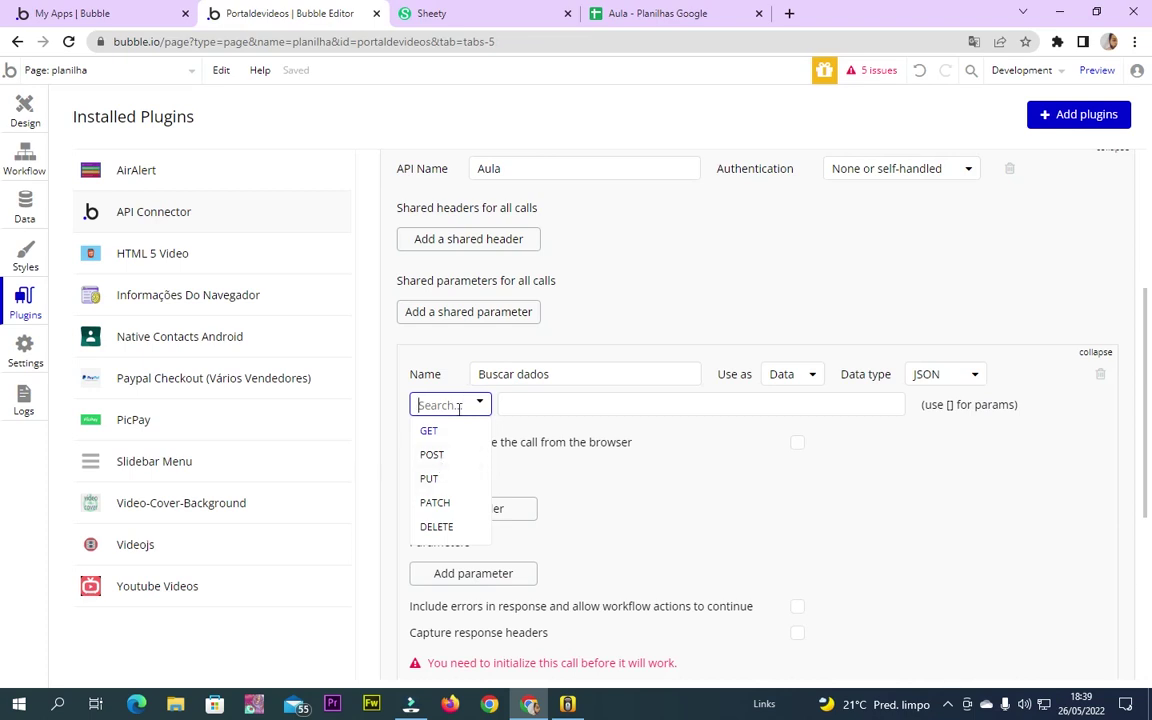
pyautogui.click(1004, 487)
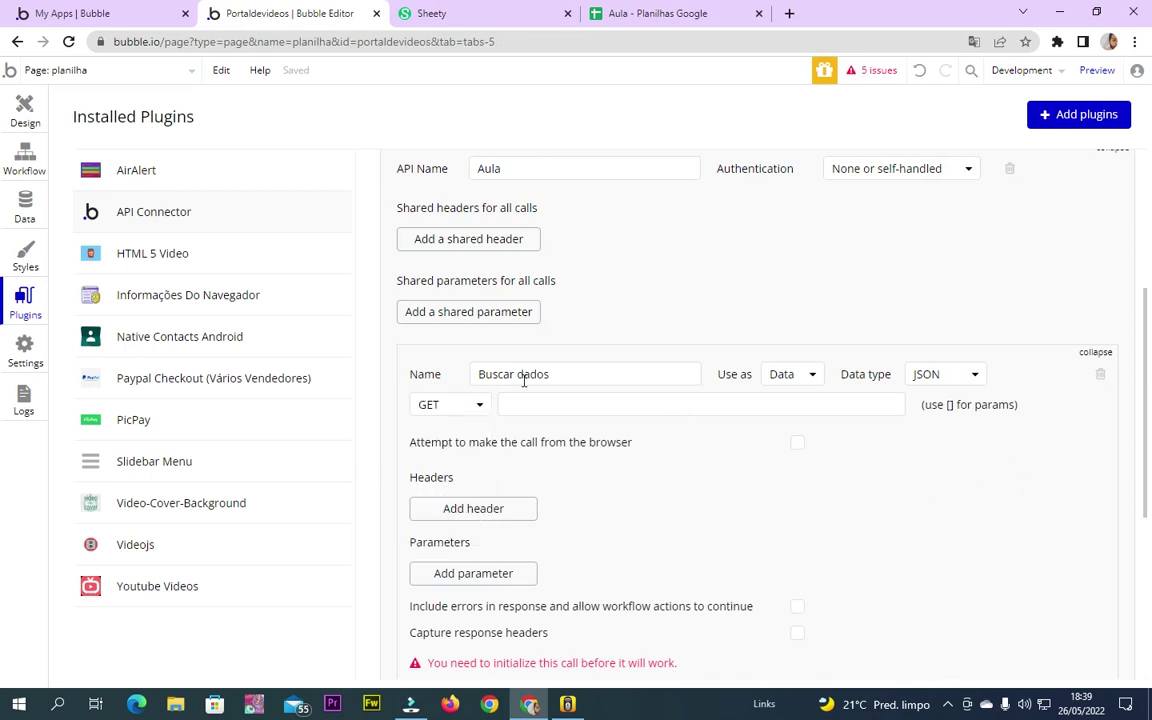
# Copy the Dados do fornecedor GET endpoint URL from Sheety into the call's empty URL field
pyautogui.click(484, 14)
pyautogui.scroll(3, 653, 262)
pyautogui.tripleClick(657, 333)
pyautogui.hotkey('ctrl', 'c')
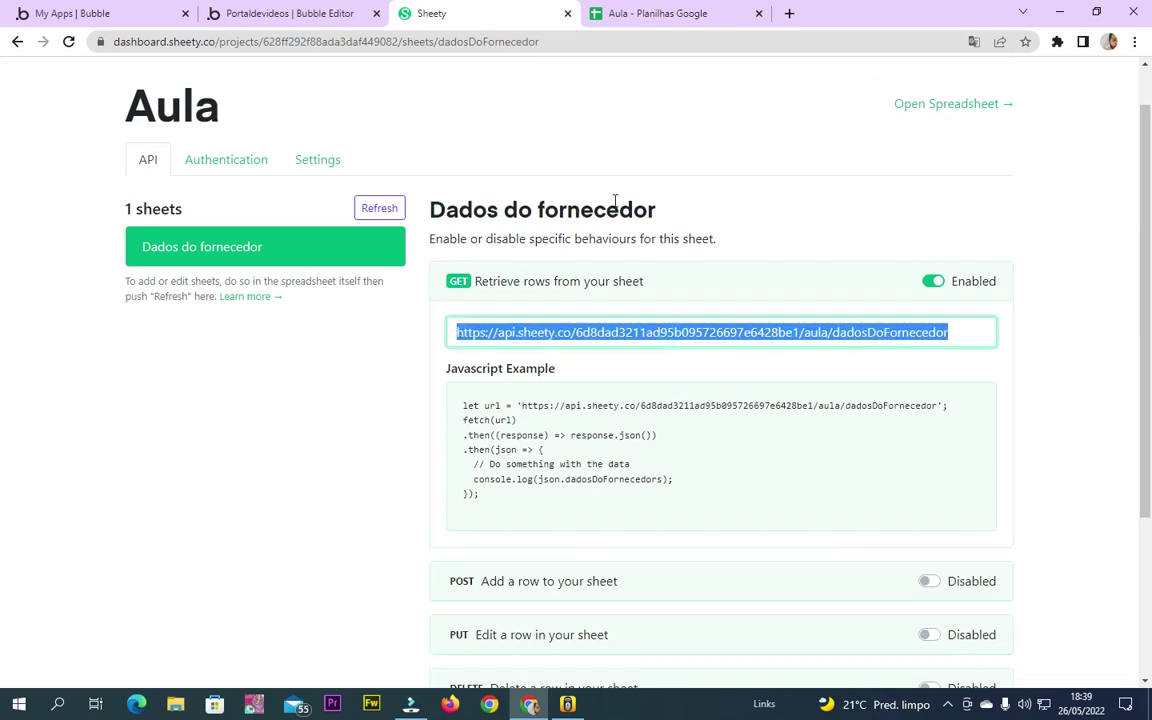
pyautogui.click(355, 12)
pyautogui.click(612, 404)
# Paste the Sheety dadosDoFornecedor endpoint URL into the Buscar dados call
pyautogui.hotkey('ctrl', 'v')
pyautogui.click(957, 457)
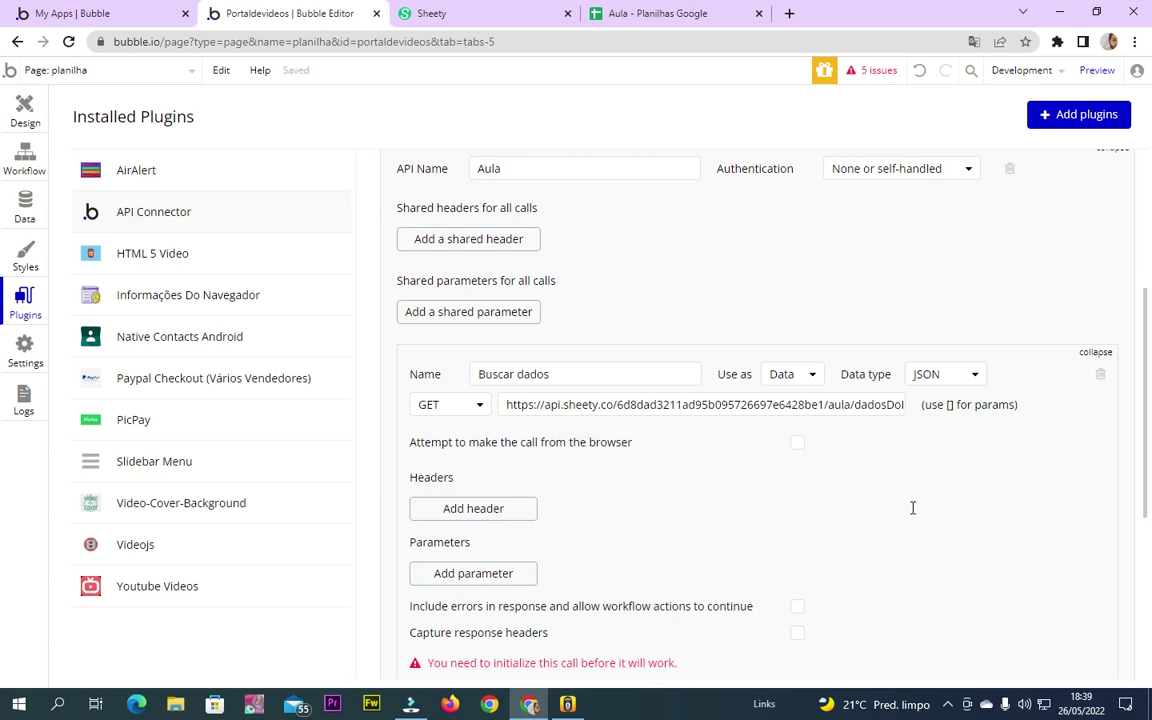
pyautogui.scroll(-2, 830, 300)
# Keep the Buscar dados call's Use as setting on Data with JSON data type
pyautogui.click(797, 214)
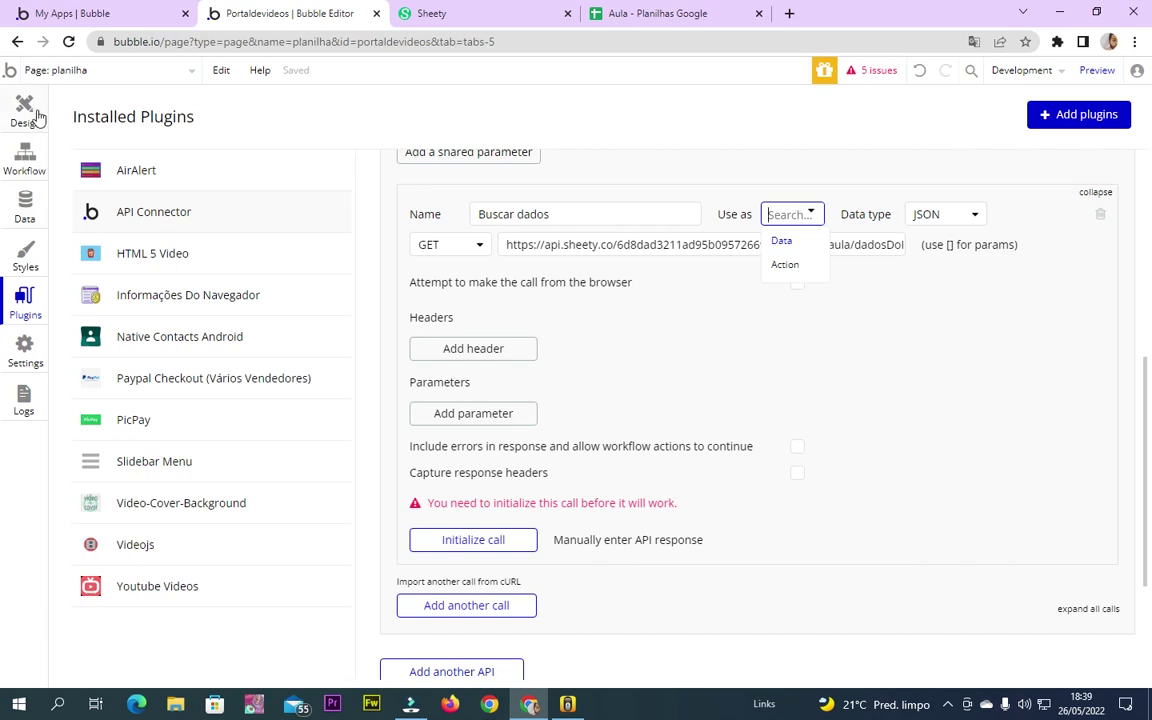
pyautogui.click(40, 117)
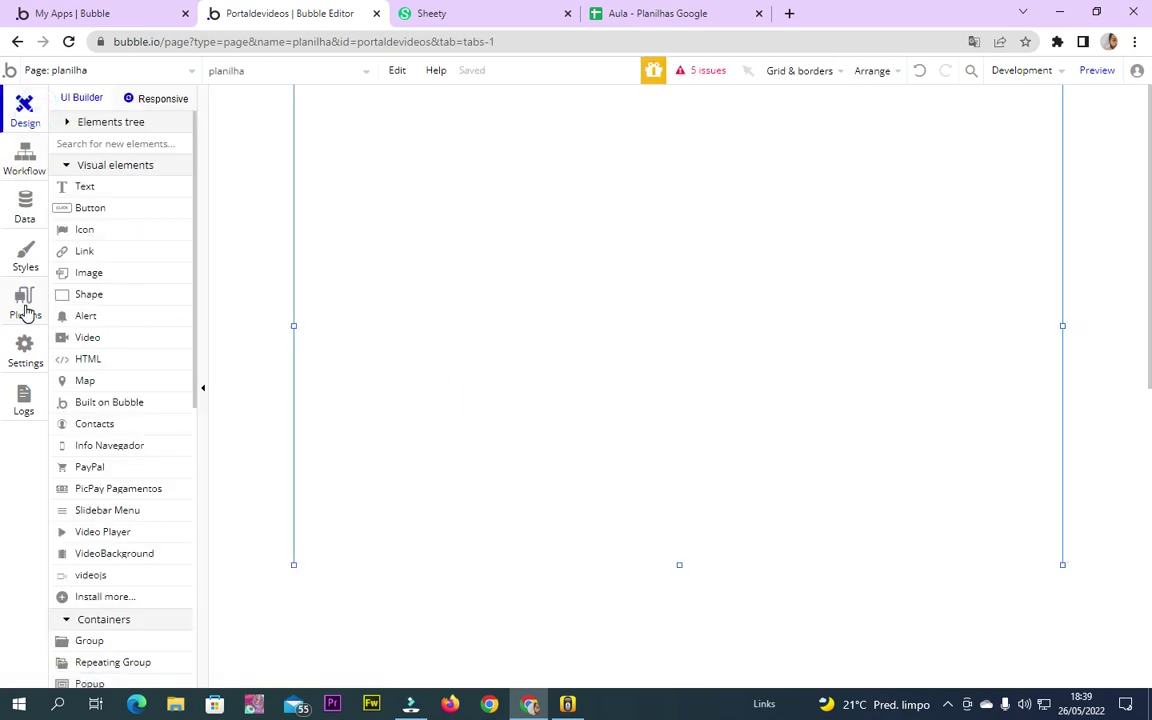
pyautogui.click(25, 303)
pyautogui.click(792, 214)
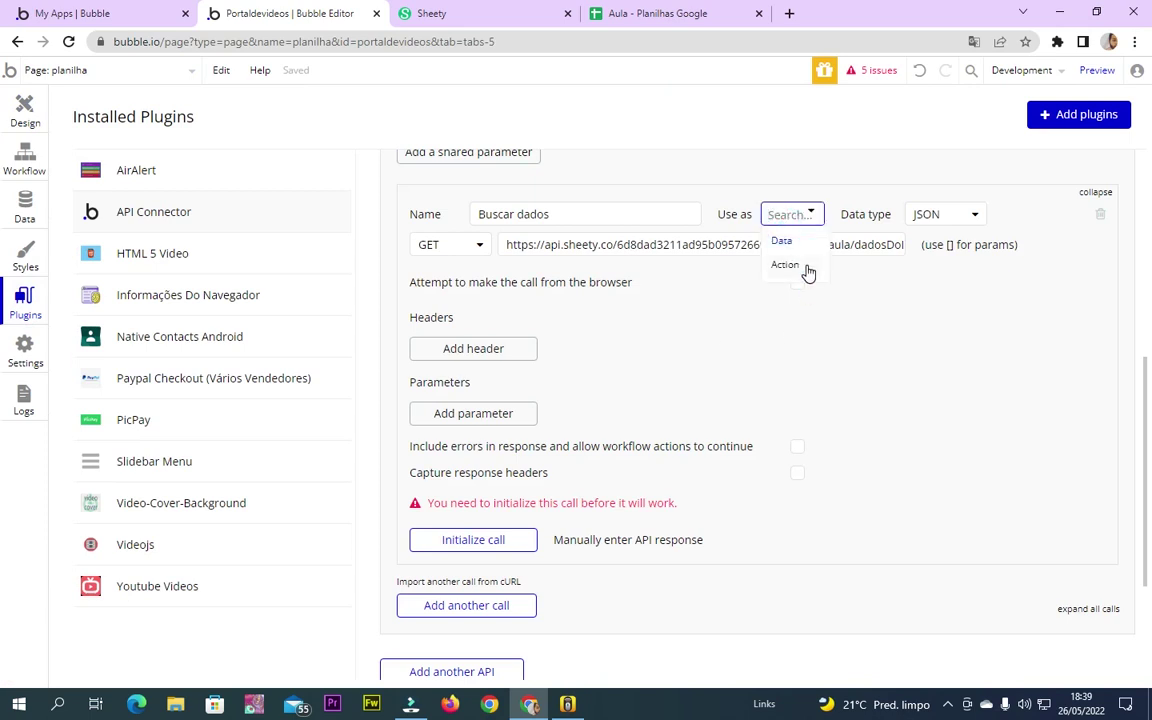
pyautogui.click(26, 162)
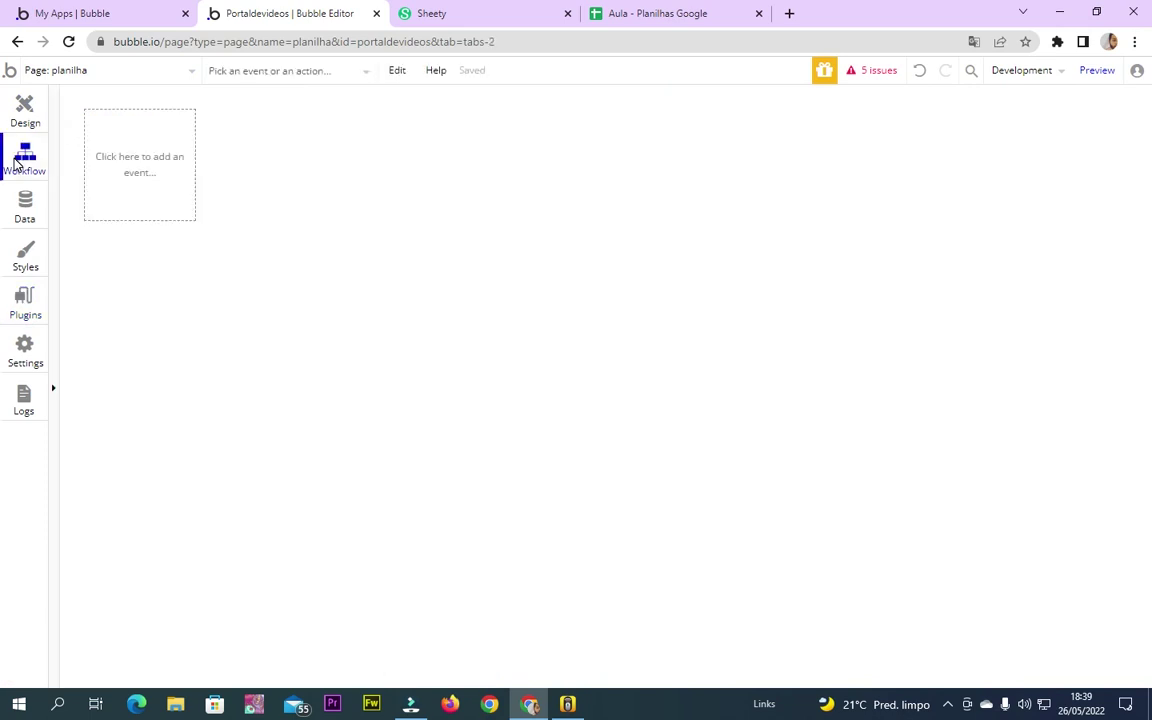
pyautogui.click(25, 112)
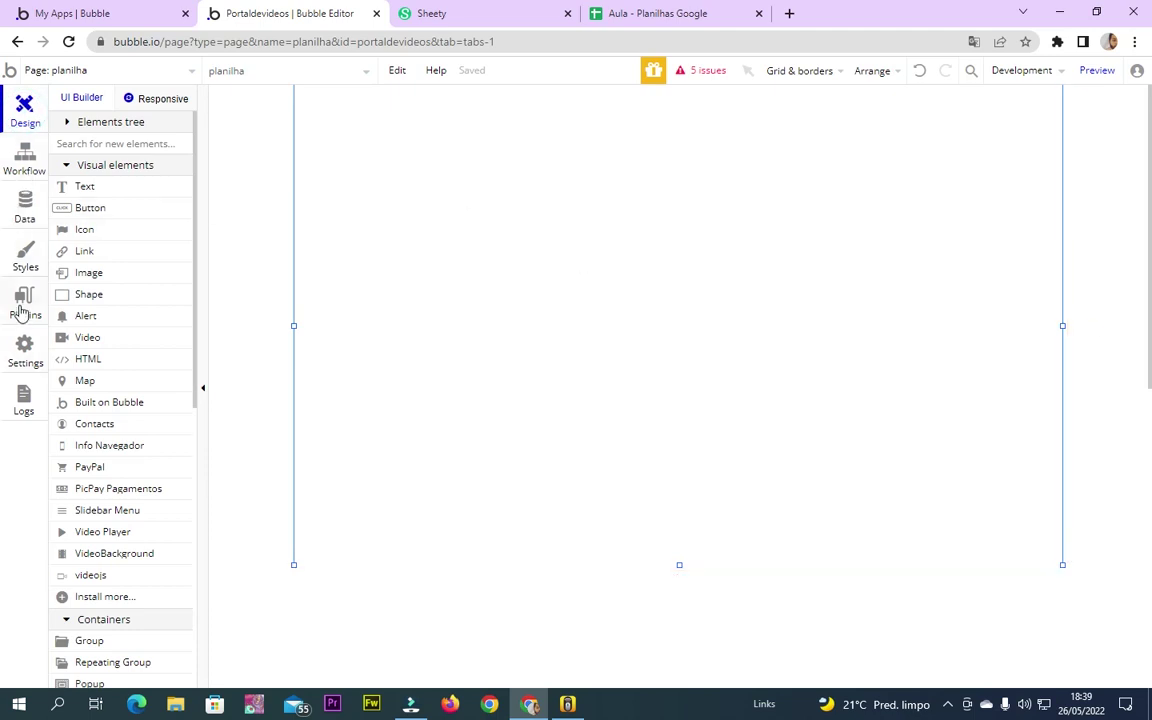
pyautogui.click(22, 292)
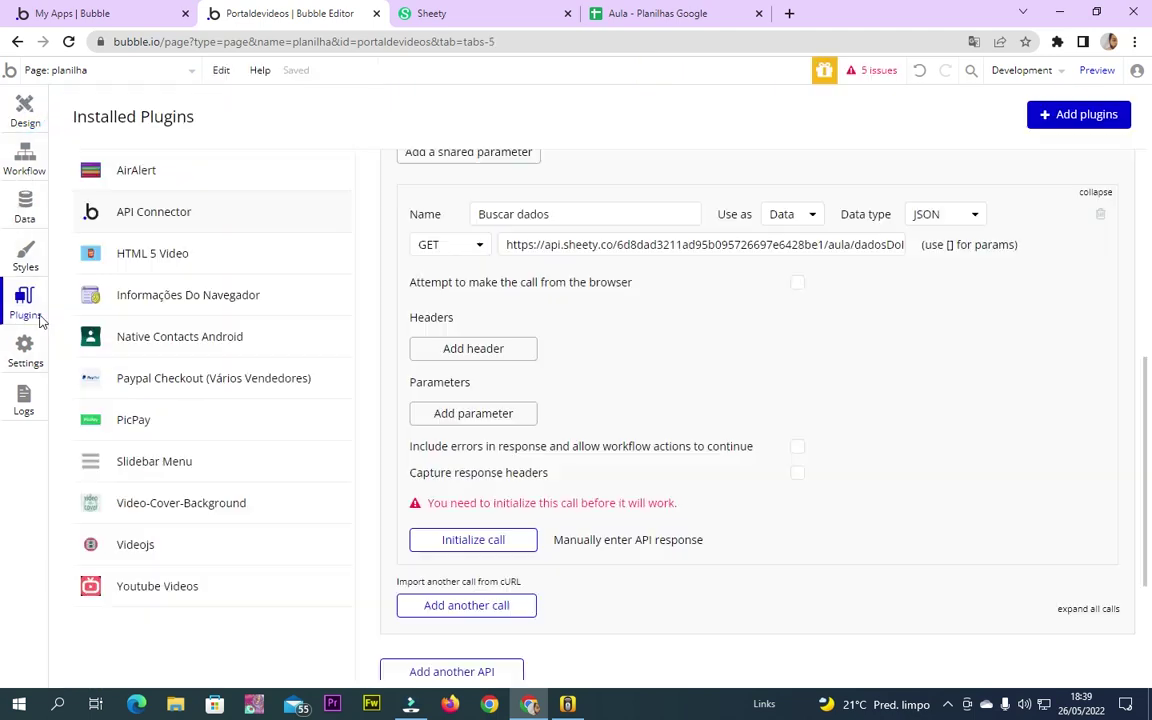
pyautogui.click(811, 219)
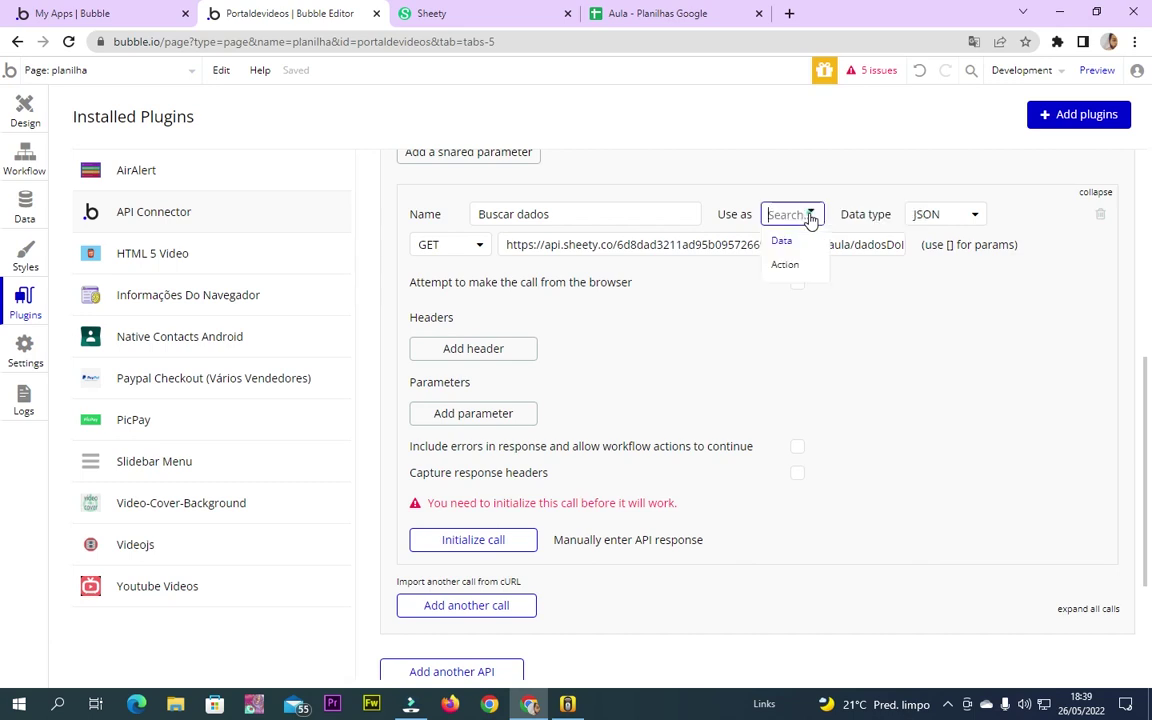
pyautogui.click(790, 239)
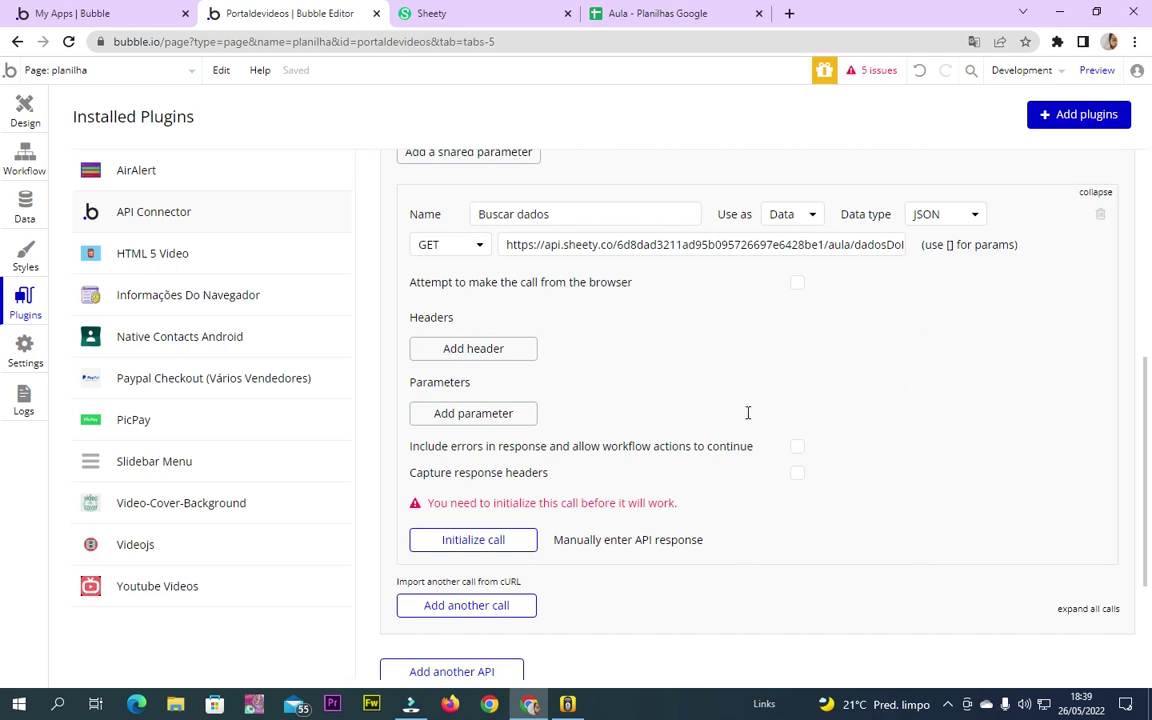
# Initialize Buscar dados and compare with the spreadsheet's header and first supplier row
pyautogui.click(478, 541)
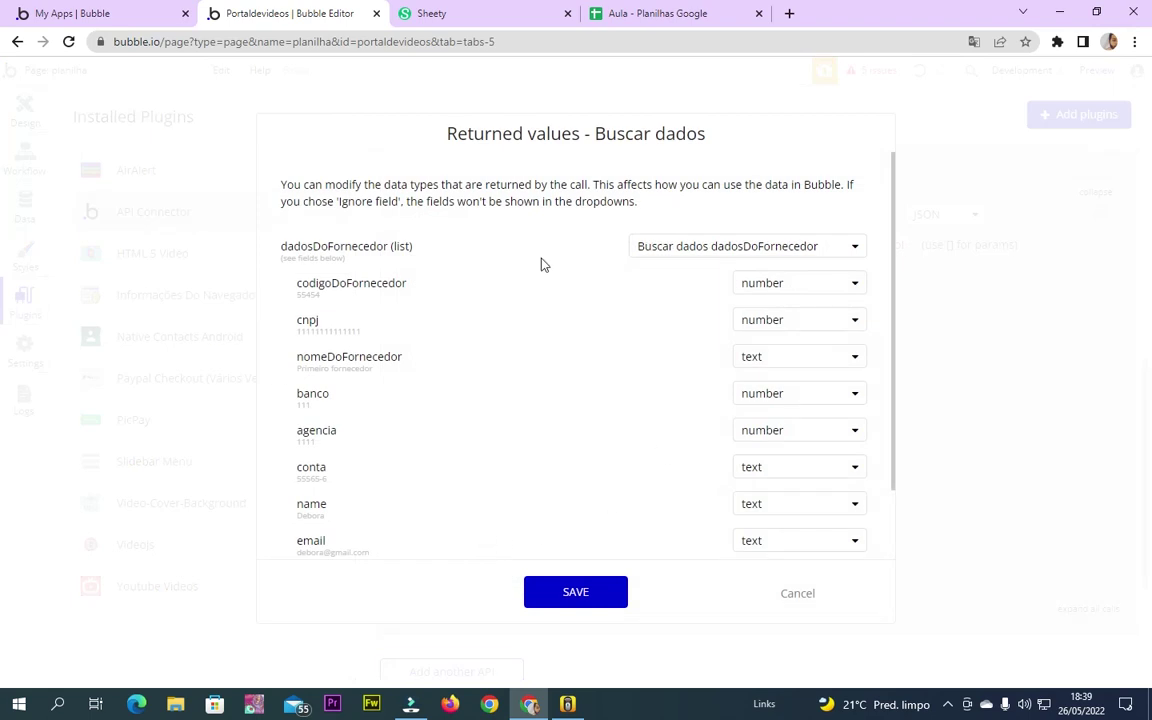
pyautogui.click(656, 13)
pyautogui.moveTo(105, 203); pyautogui.dragTo(575, 192)
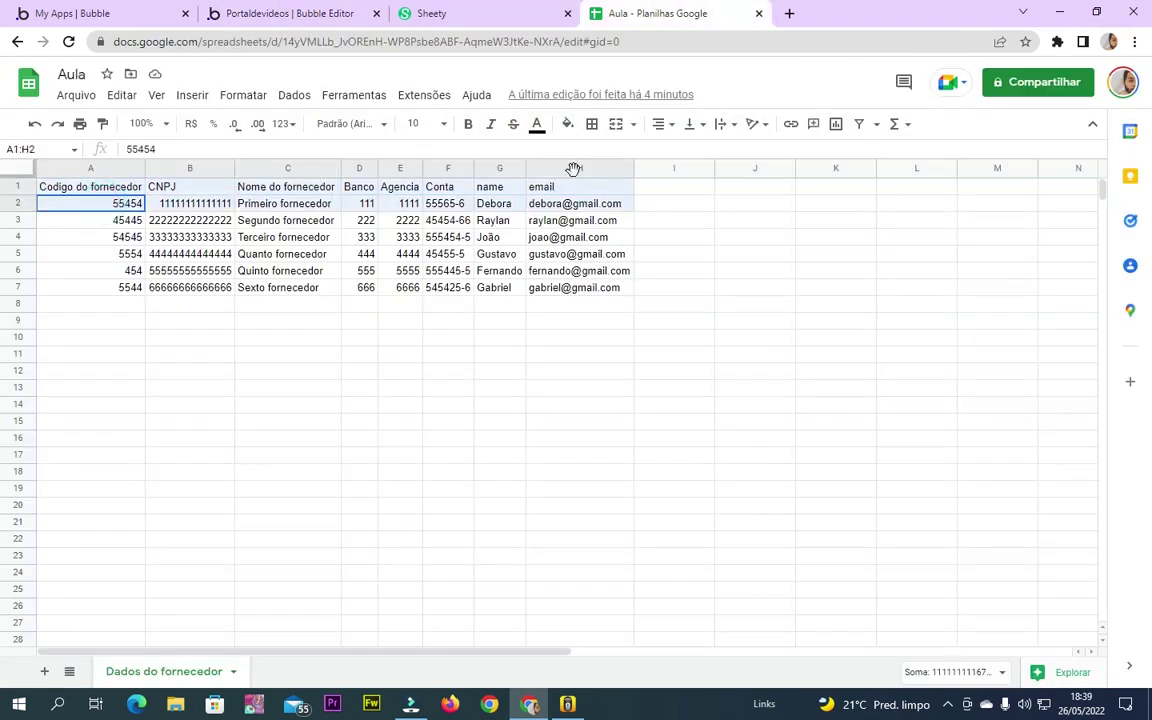
pyautogui.click(431, 13)
pyautogui.click(288, 13)
# Scroll through the returned values and raw JSON response, checking each field's type
pyautogui.moveTo(298, 331); pyautogui.dragTo(306, 331)
pyautogui.scroll(-1, 360, 400)
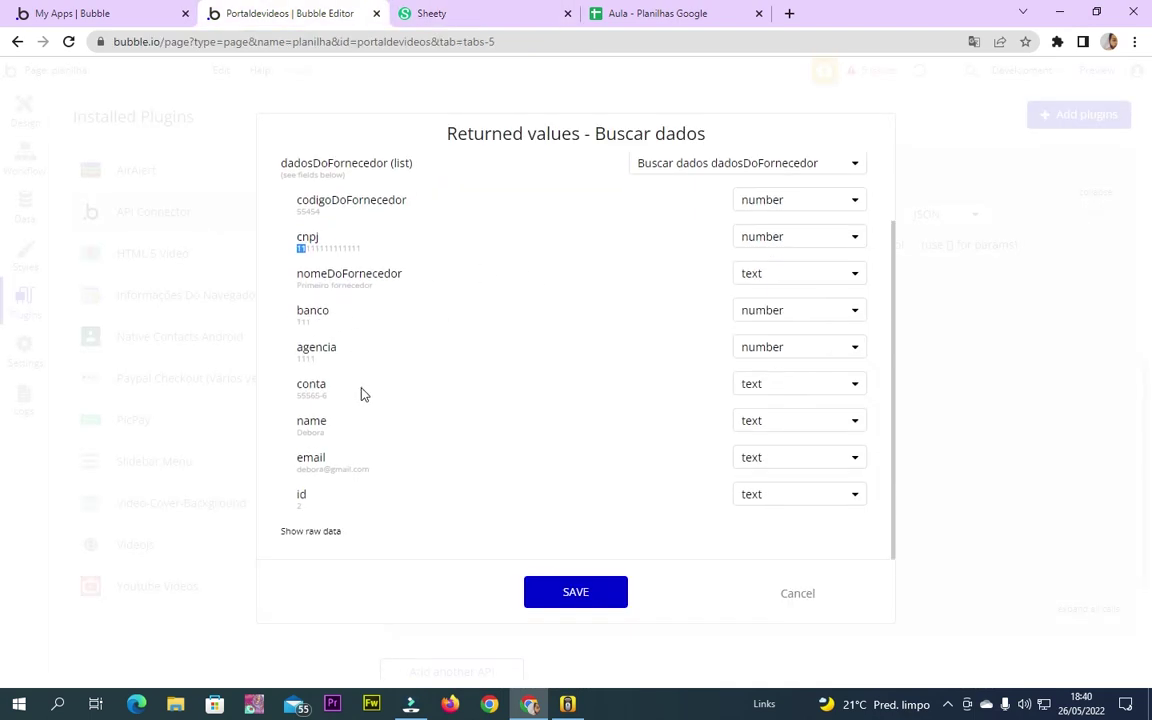
pyautogui.click(316, 533)
pyautogui.scroll(-3, 418, 513)
pyautogui.scroll(-5, 418, 513)
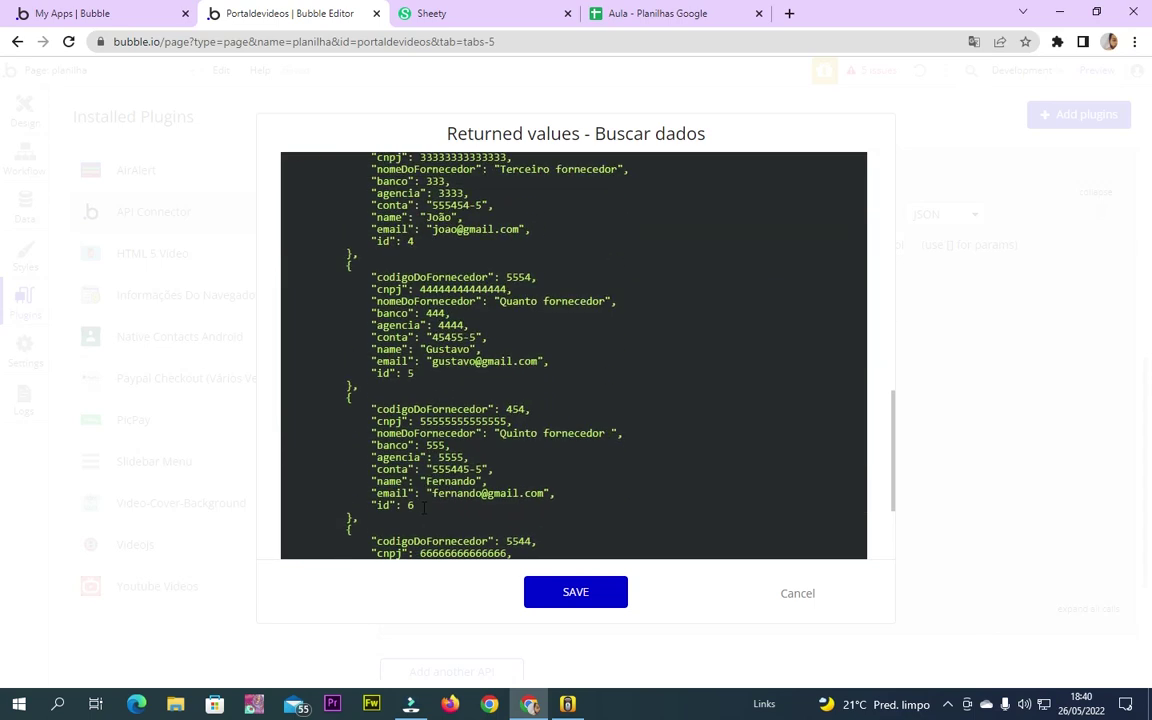
pyautogui.scroll(10, 420, 510)
pyautogui.scroll(-3, 424, 508)
pyautogui.scroll(3, 581, 406)
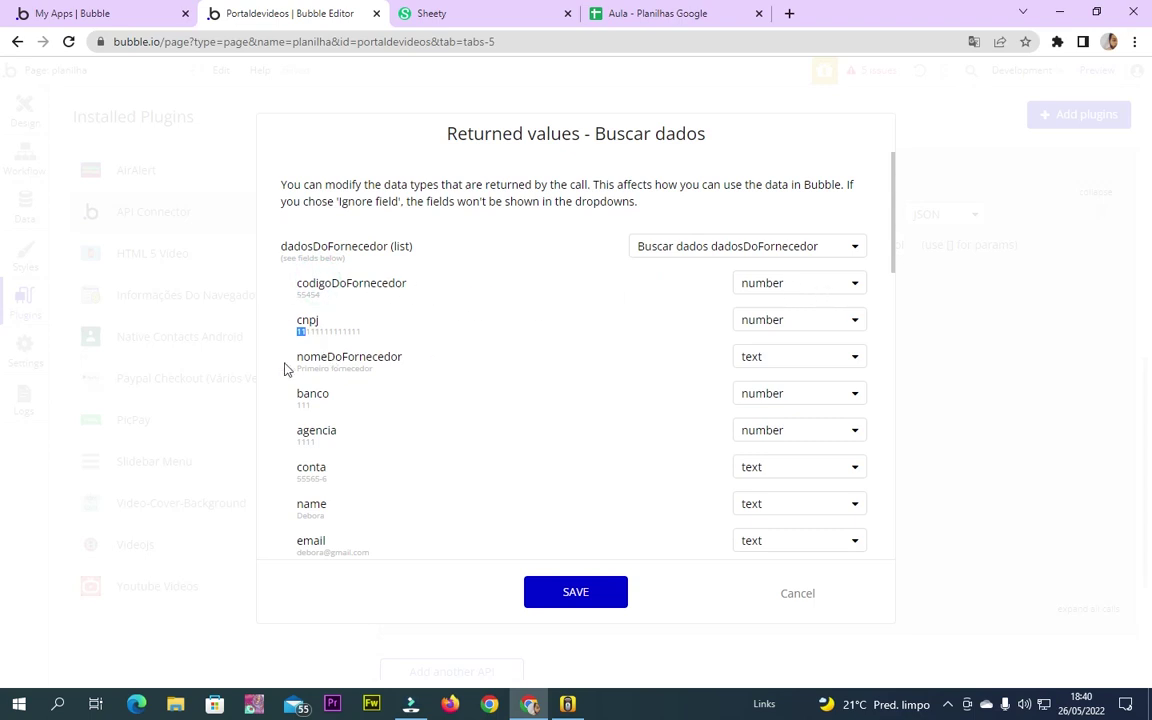
pyautogui.moveTo(303, 369); pyautogui.dragTo(365, 369)
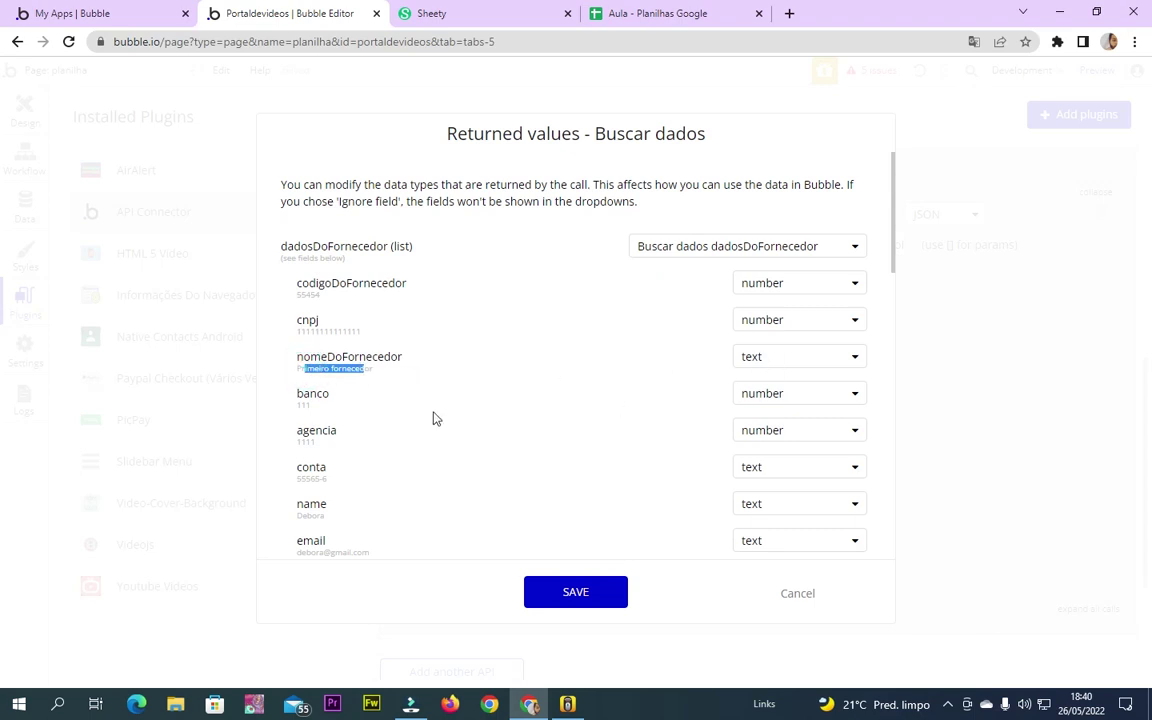
pyautogui.scroll(-2, 605, 466)
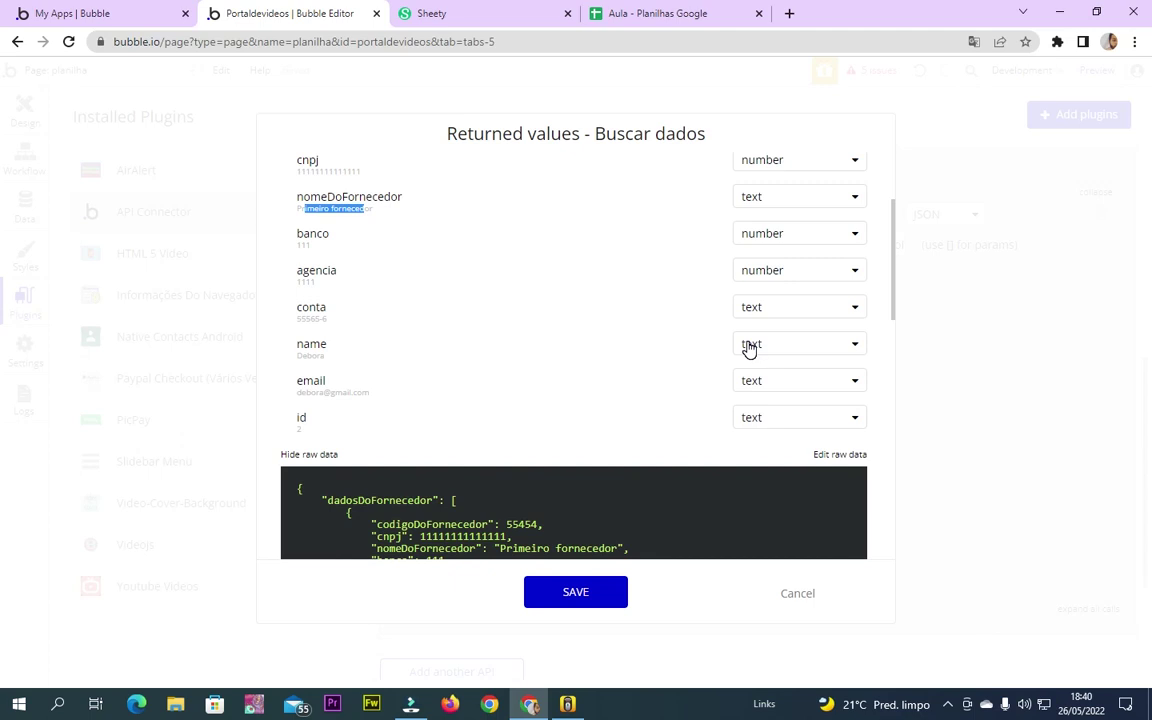
pyautogui.click(290, 418)
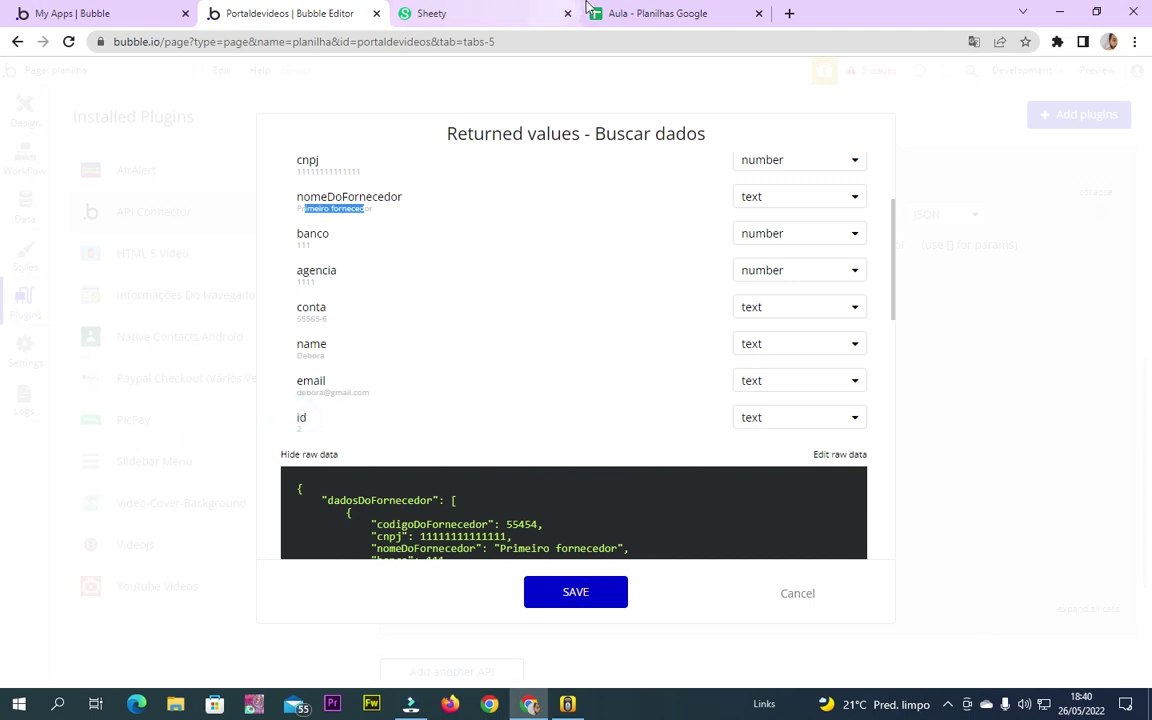
# Check row 2 of the Aula supplier spreadsheet against the returned values
pyautogui.click(592, 12)
pyautogui.click(18, 203)
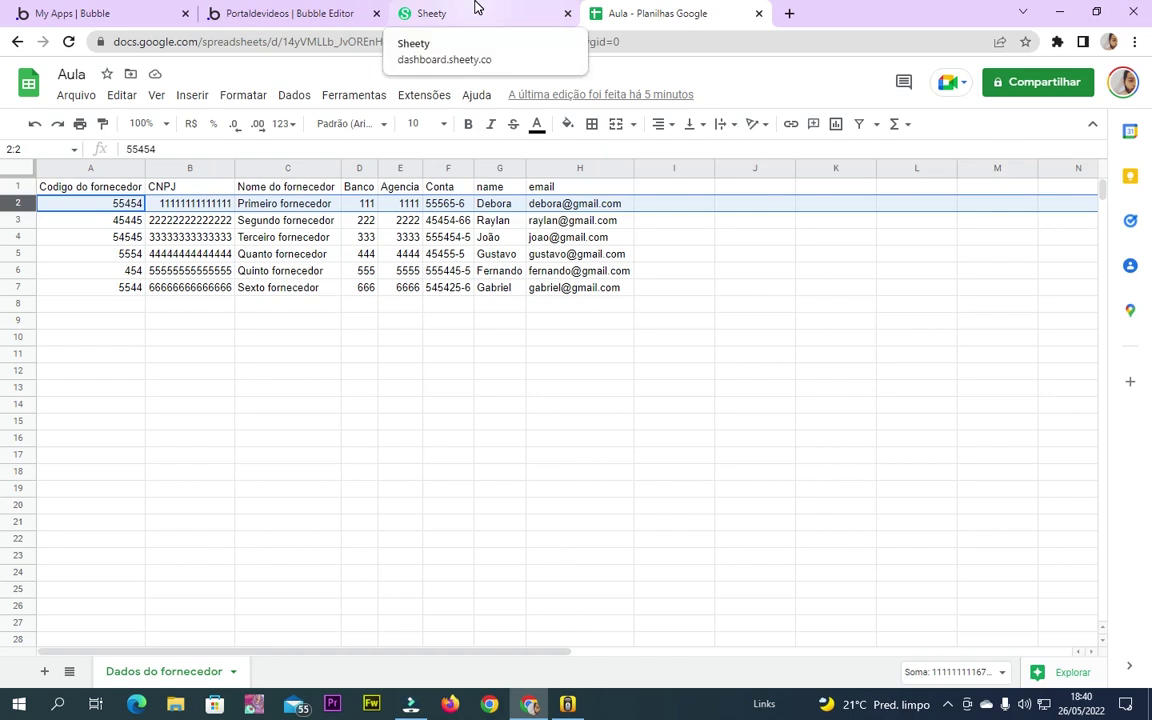
pyautogui.click(440, 12)
pyautogui.click(345, 13)
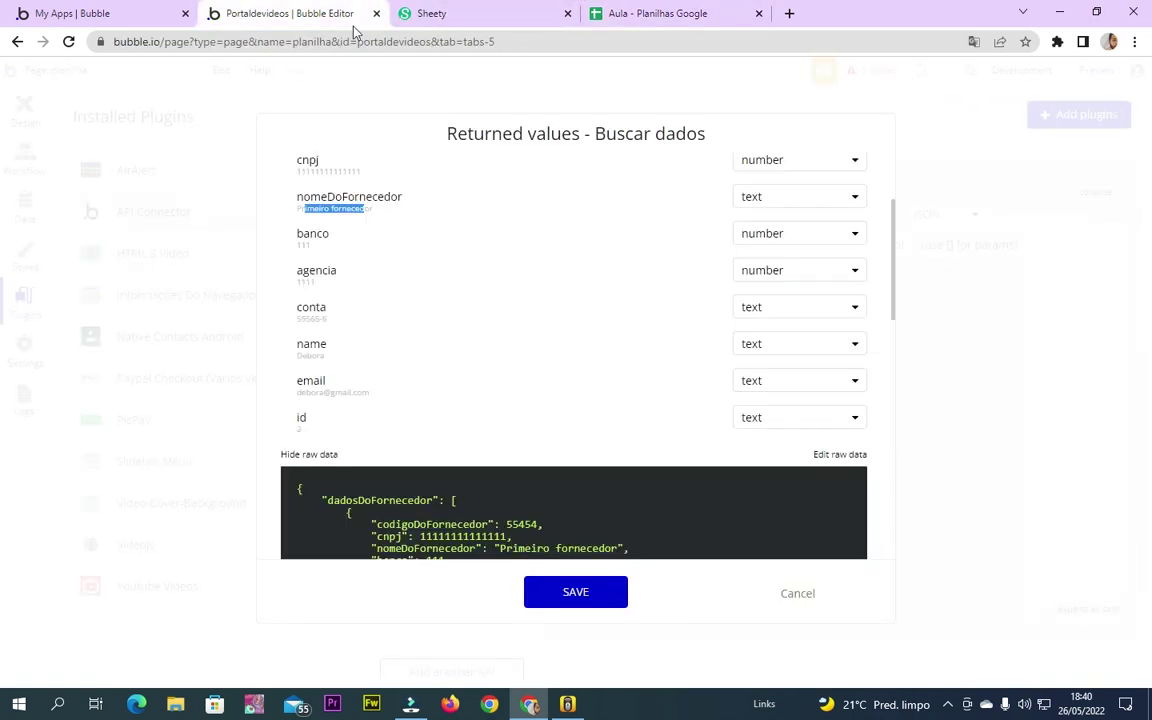
# Re-inspect the sample name value in the returned values, then bring up the Aula spreadsheet
pyautogui.scroll(2, 339, 319)
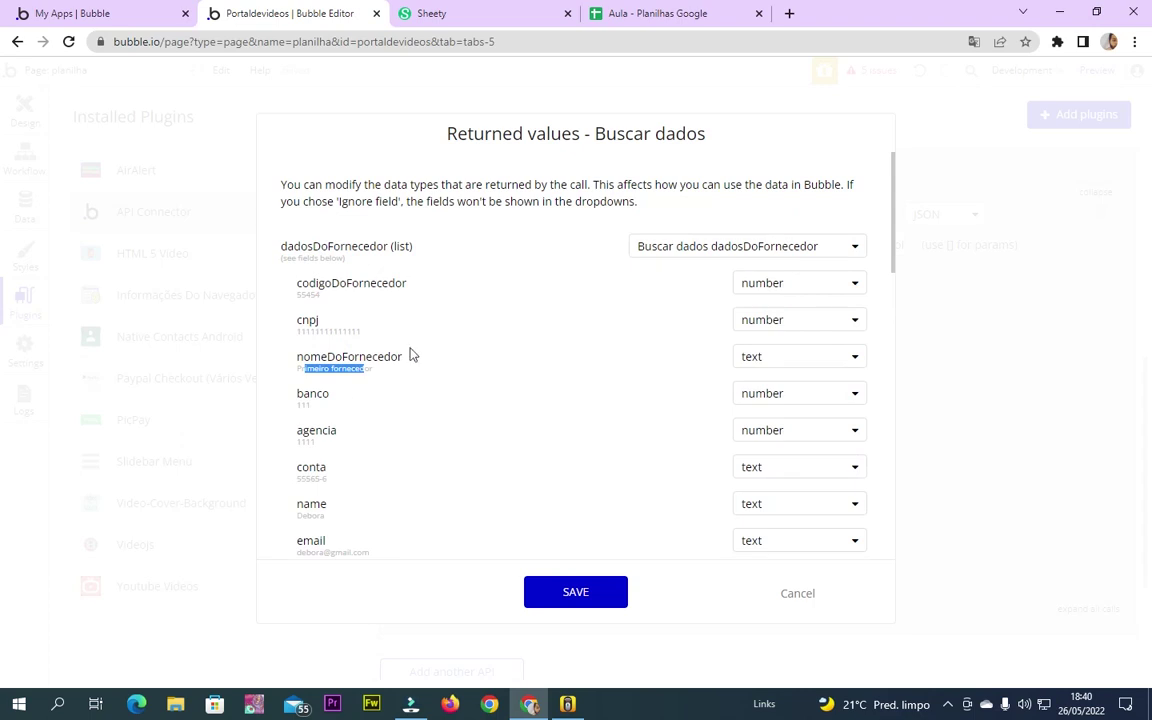
pyautogui.scroll(-1, 360, 455)
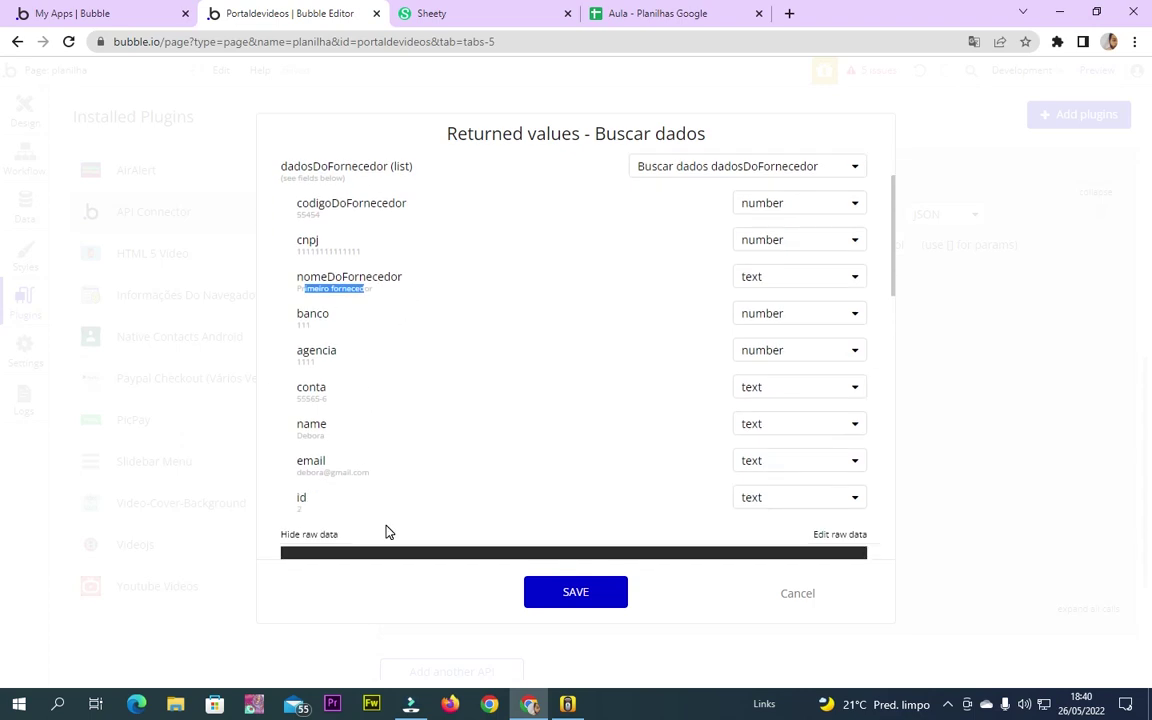
pyautogui.click(301, 437)
pyautogui.doubleClick(314, 436)
pyautogui.click(316, 428)
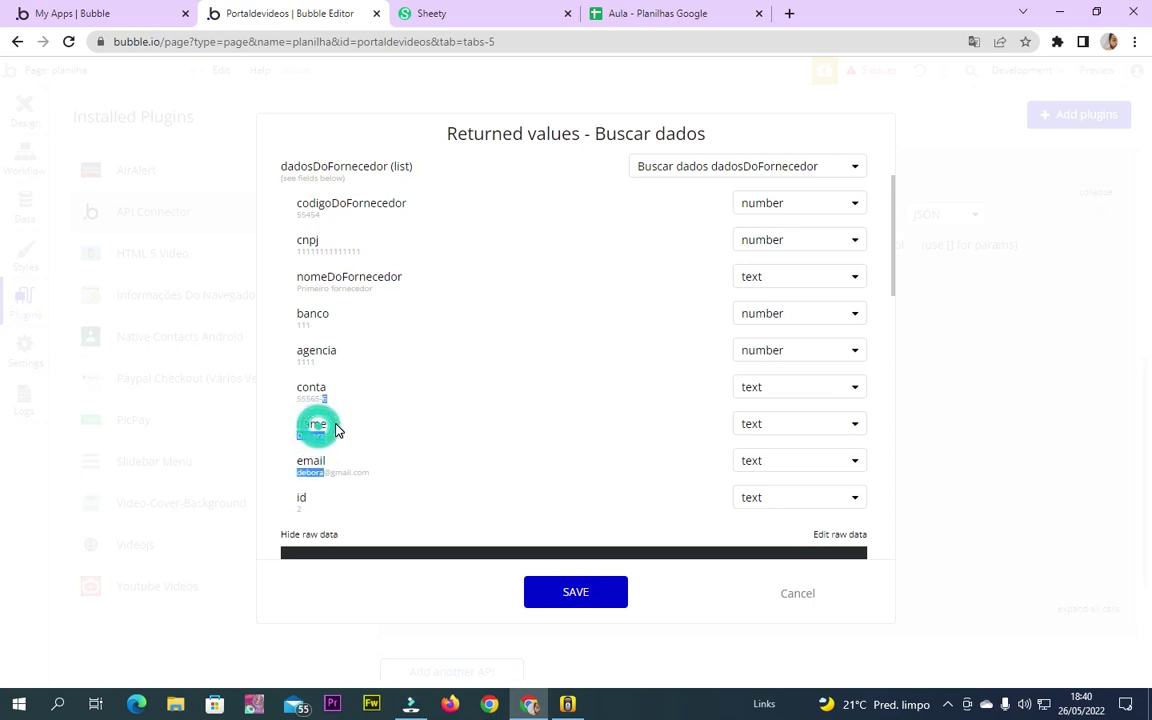
pyautogui.click(314, 426)
pyautogui.click(307, 429)
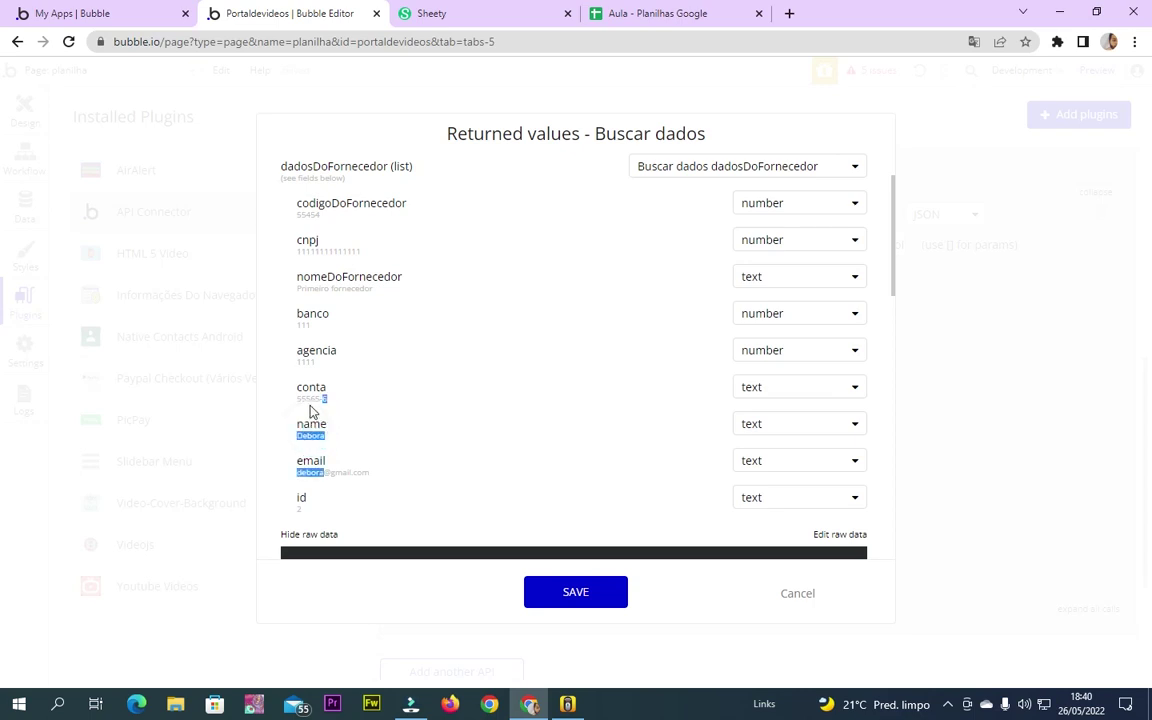
pyautogui.scroll(1, 322, 328)
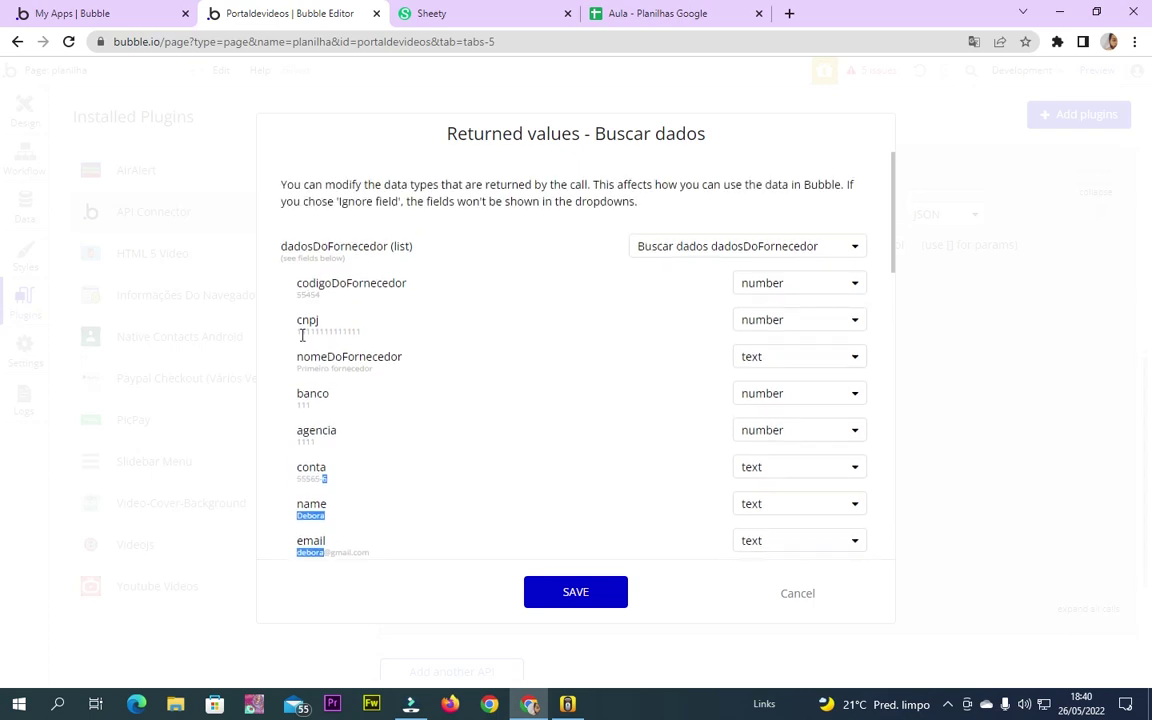
pyautogui.scroll(-2, 304, 441)
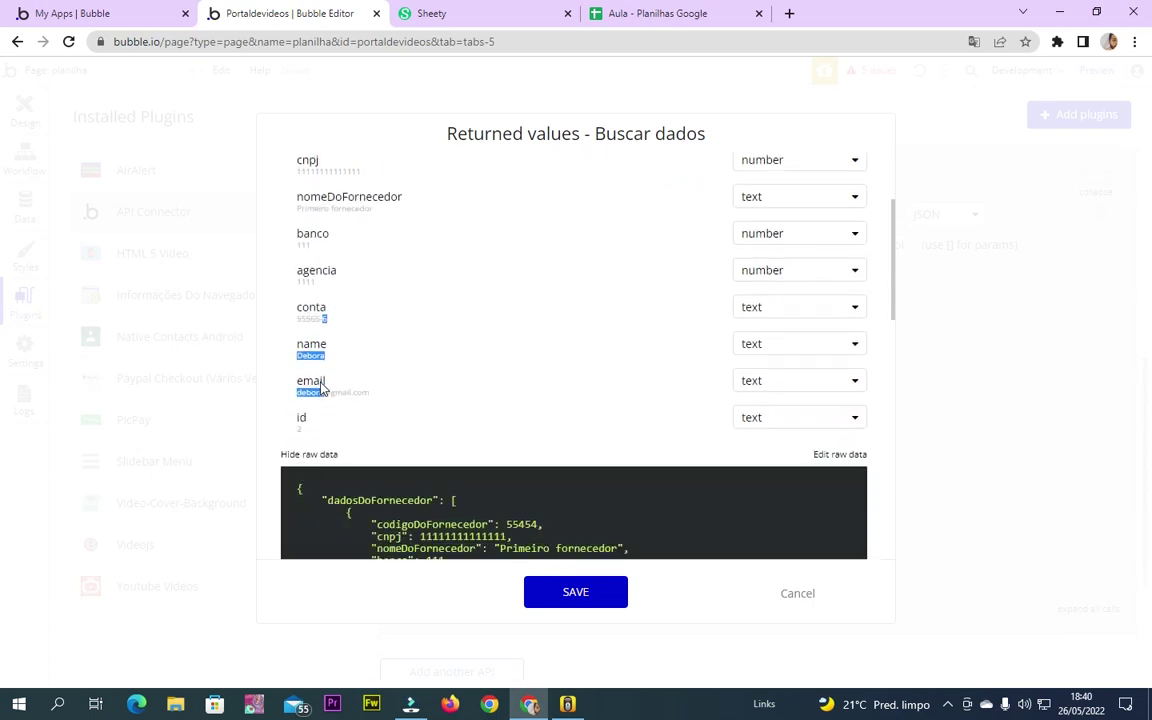
pyautogui.scroll(2, 321, 388)
pyautogui.click(640, 13)
# Check the CNPJ in B5 and the Nome do fornecedor header in C1, then return to Bubble
pyautogui.click(190, 254)
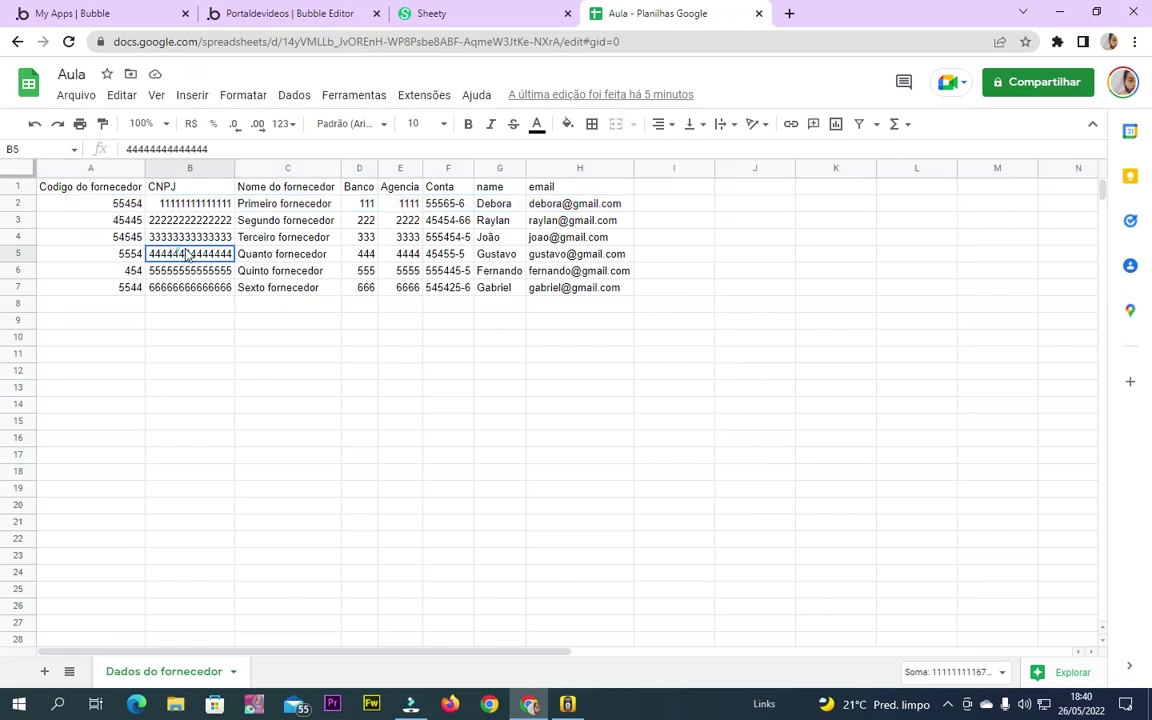
pyautogui.click(258, 190)
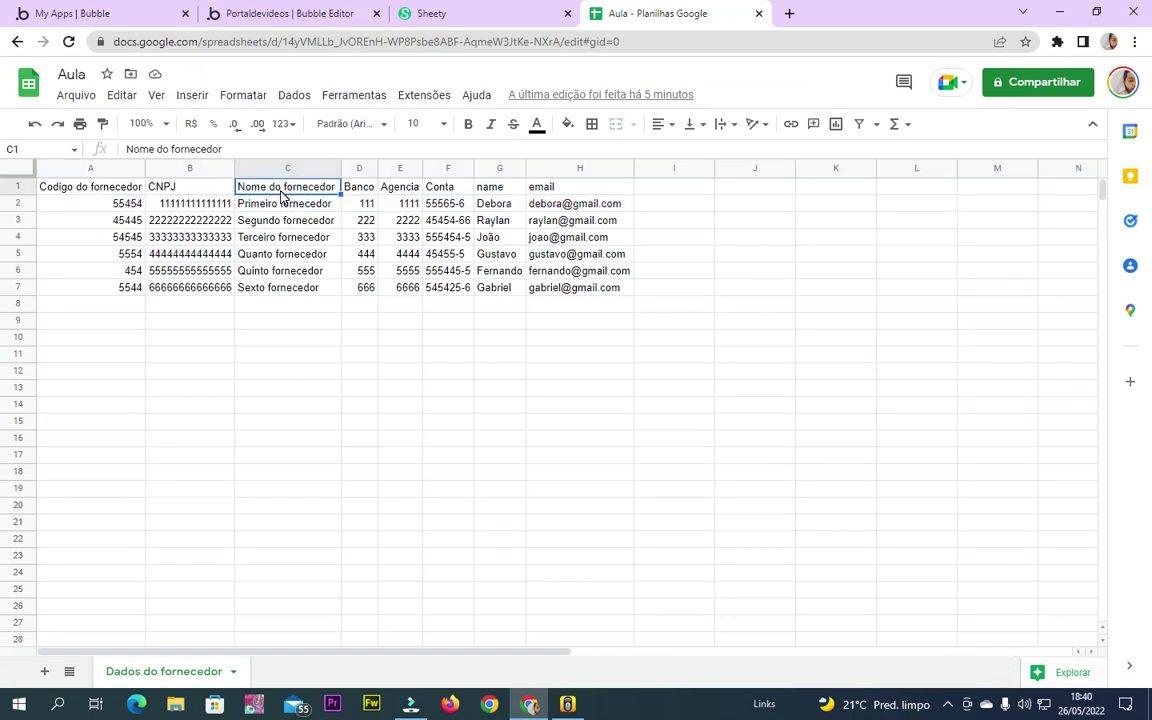
pyautogui.click(305, 14)
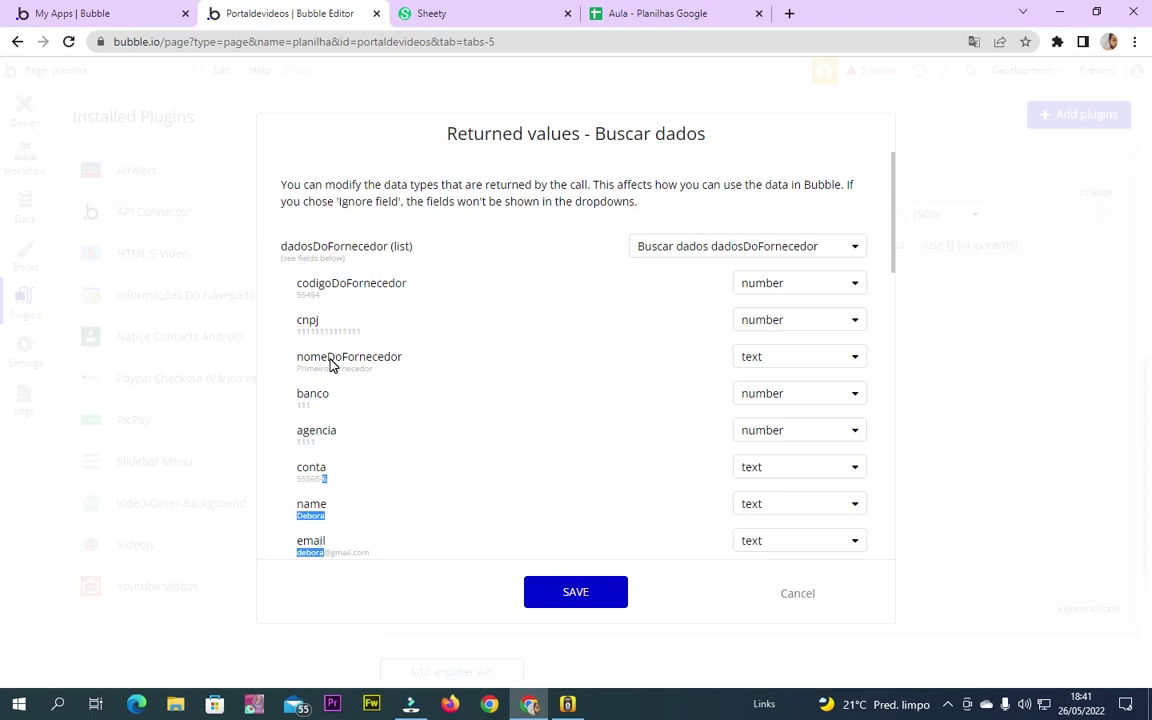
# Save the Buscar dados returned-value types, glance at Data and Plugins, then return to Design
pyautogui.click(574, 594)
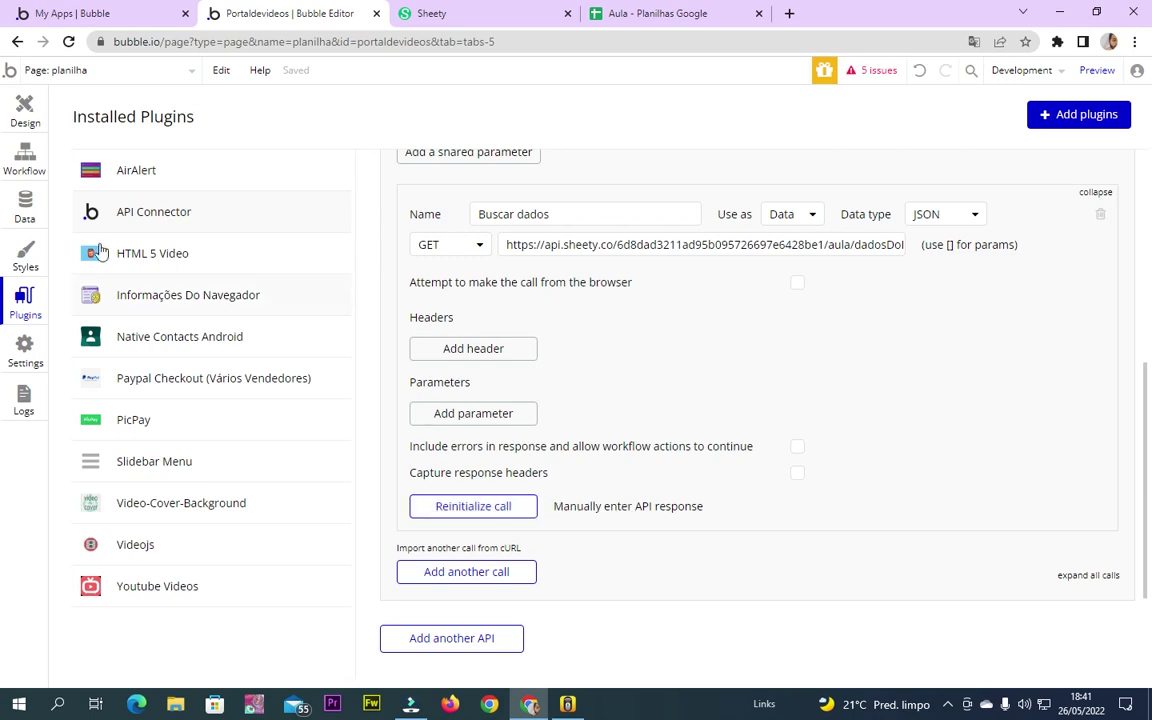
pyautogui.click(23, 105)
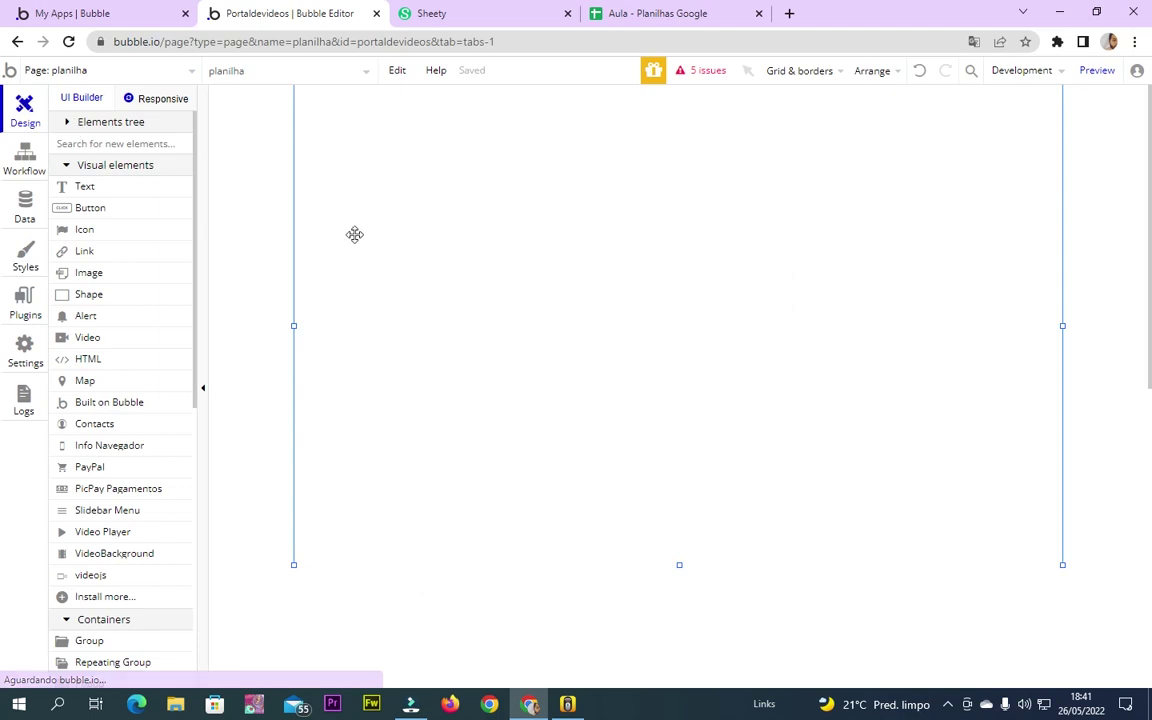
pyautogui.click(22, 200)
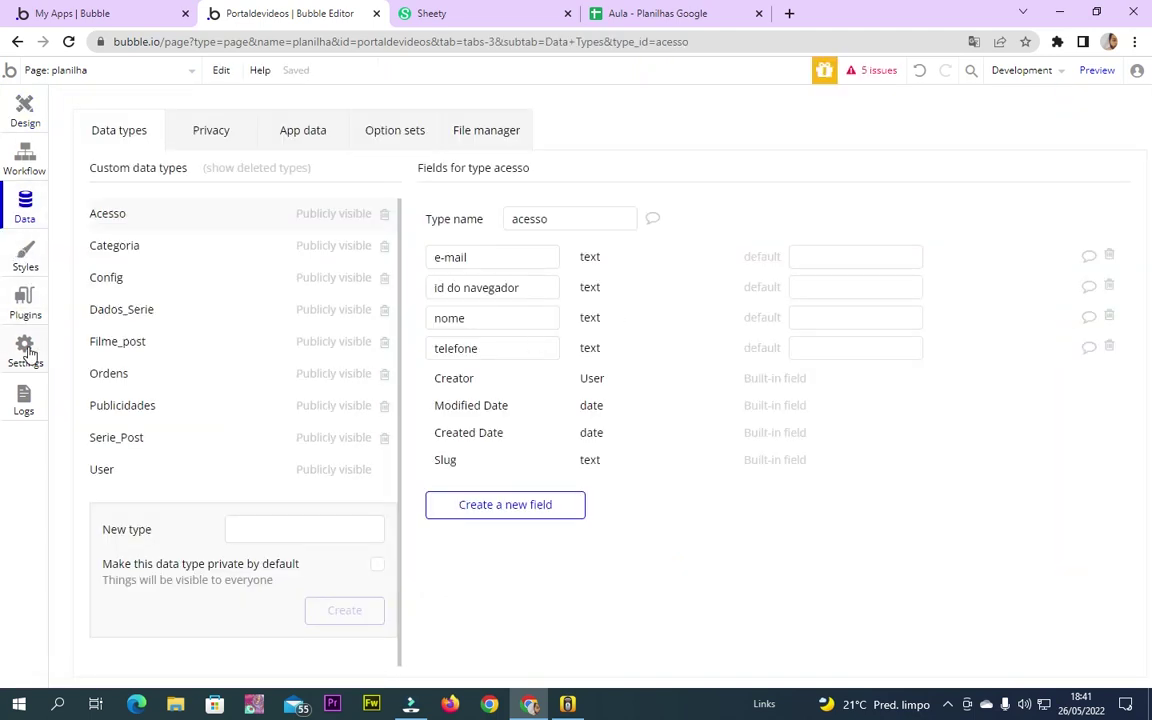
pyautogui.click(28, 298)
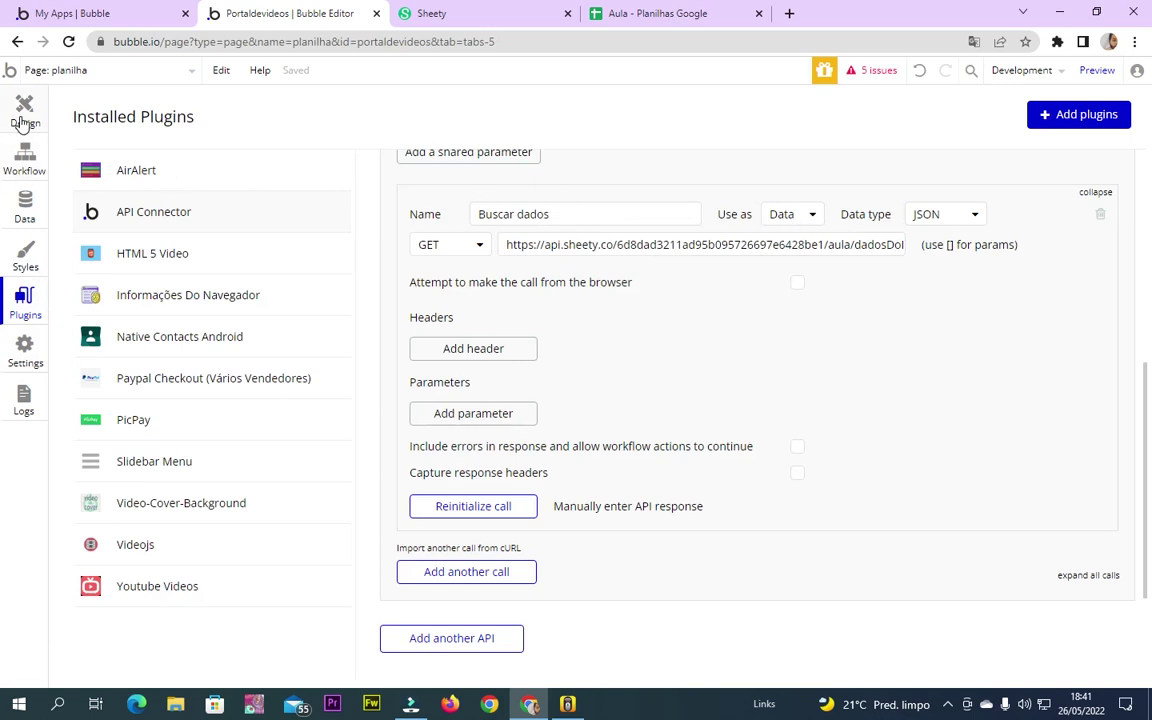
pyautogui.click(24, 114)
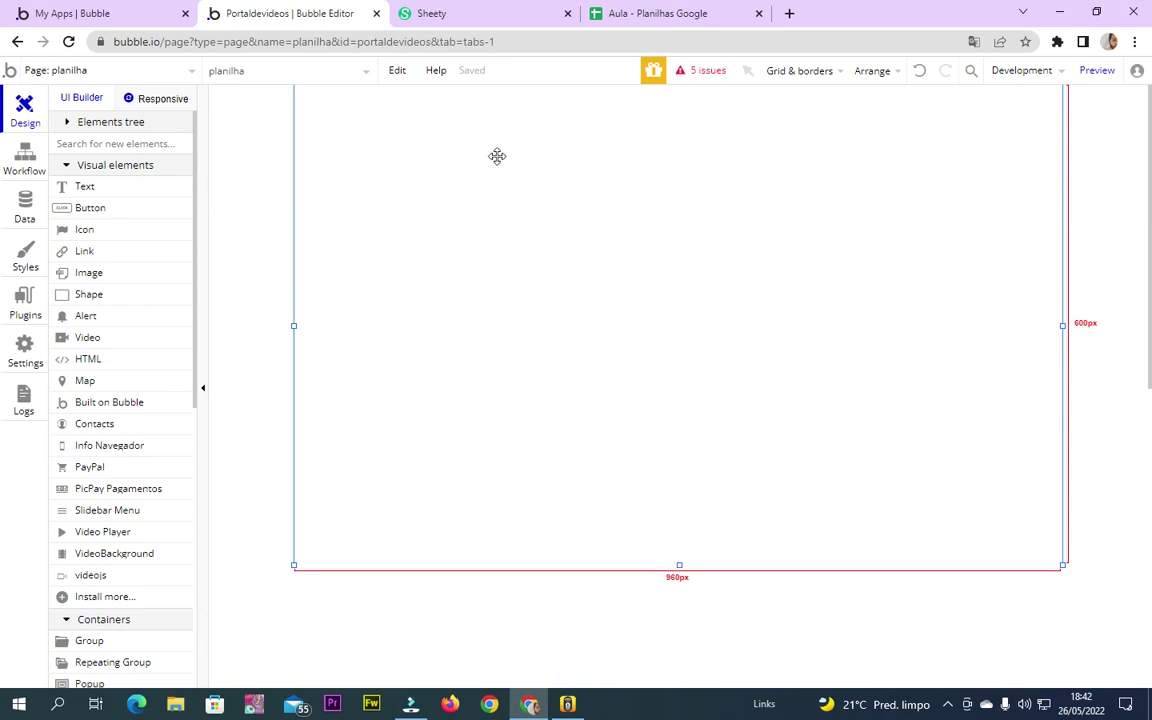
# Draw a repeating group on the planilha page and first choose Buscar dados dadosDoFornecedor content
pyautogui.click(655, 13)
pyautogui.click(290, 13)
pyautogui.click(452, 202)
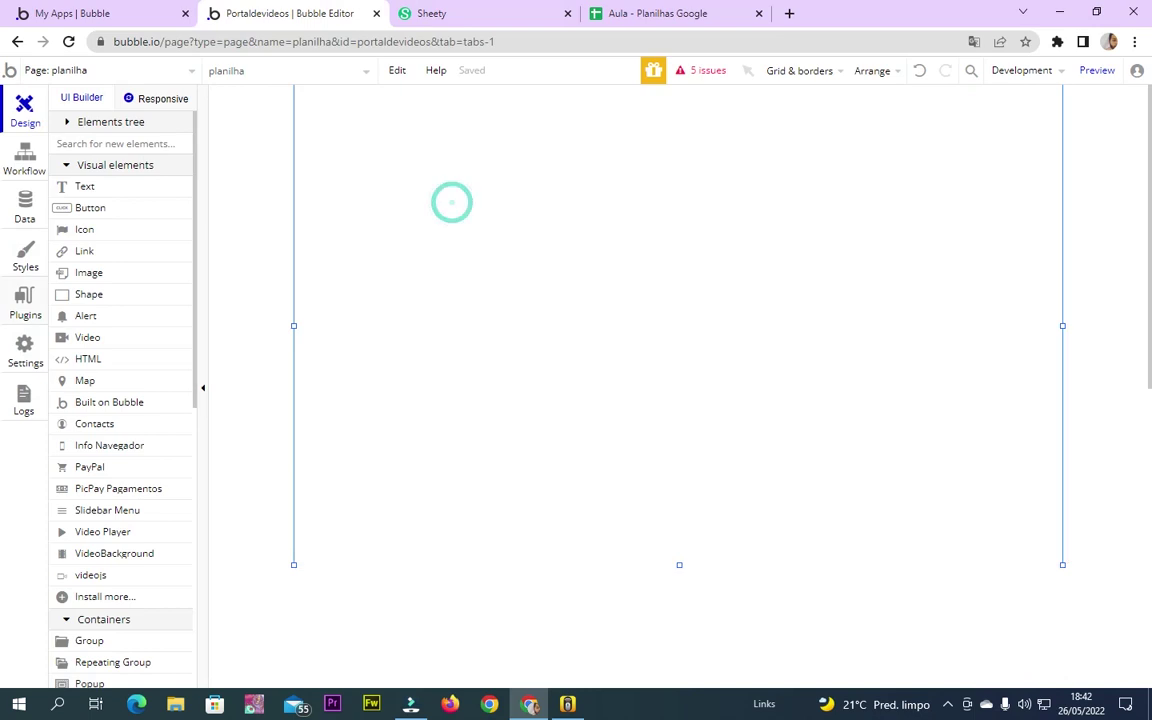
pyautogui.scroll(-3, 147, 500)
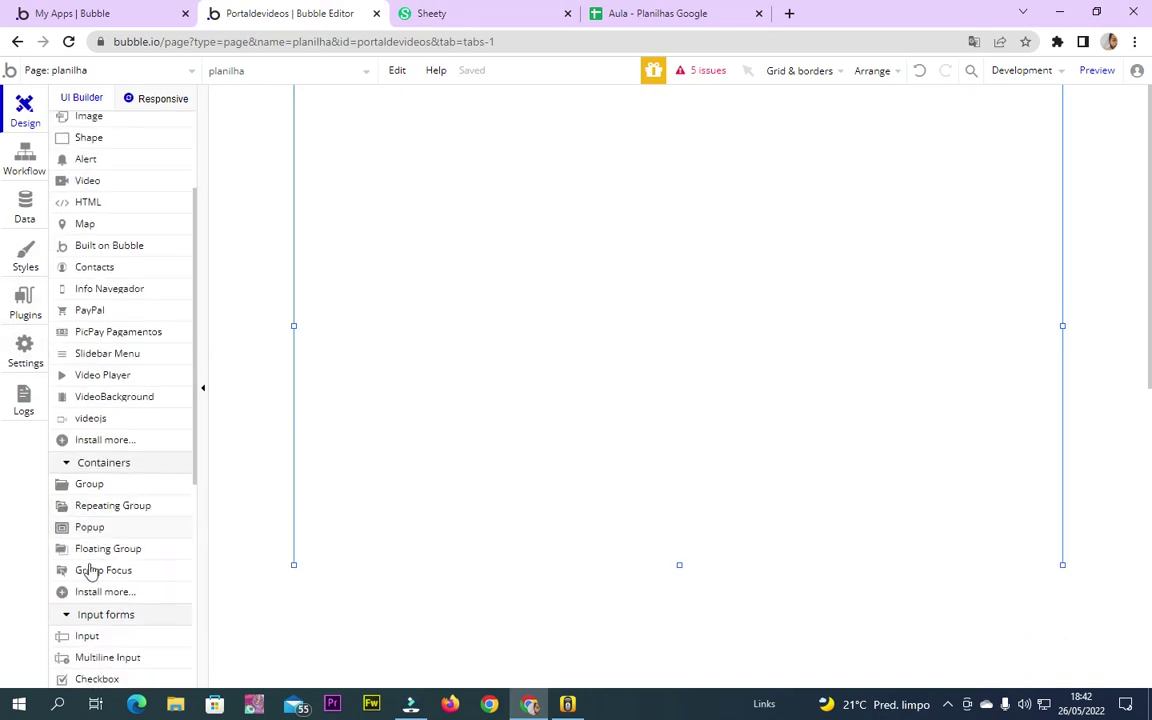
pyautogui.click(110, 502)
pyautogui.moveTo(393, 121)
pyautogui.mouseDown()
pyautogui.moveTo(612, 363)
pyautogui.moveTo(836, 467)
pyautogui.mouseUp()
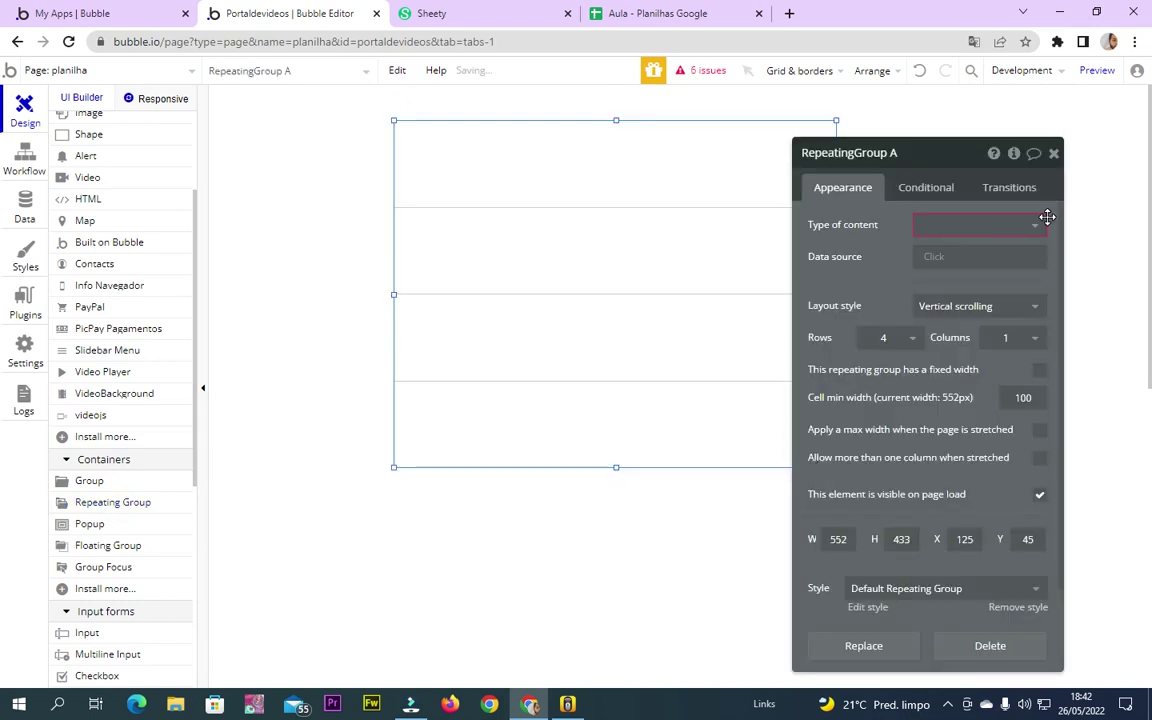
pyautogui.click(1030, 225)
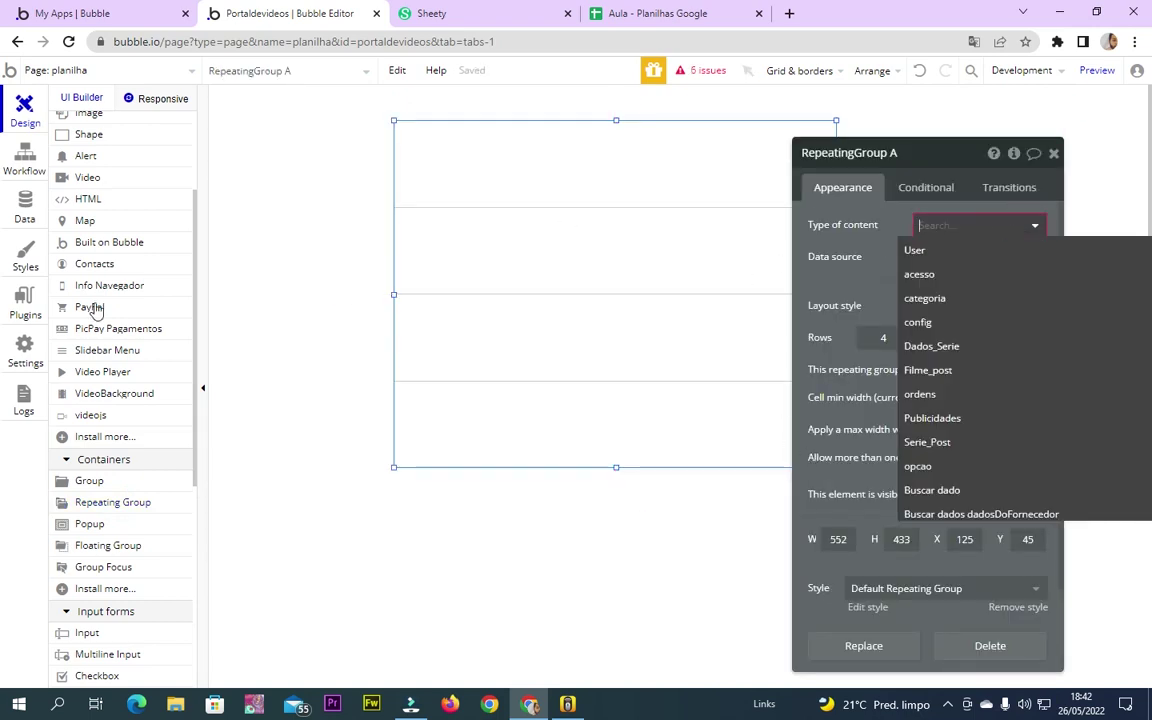
pyautogui.click(950, 516)
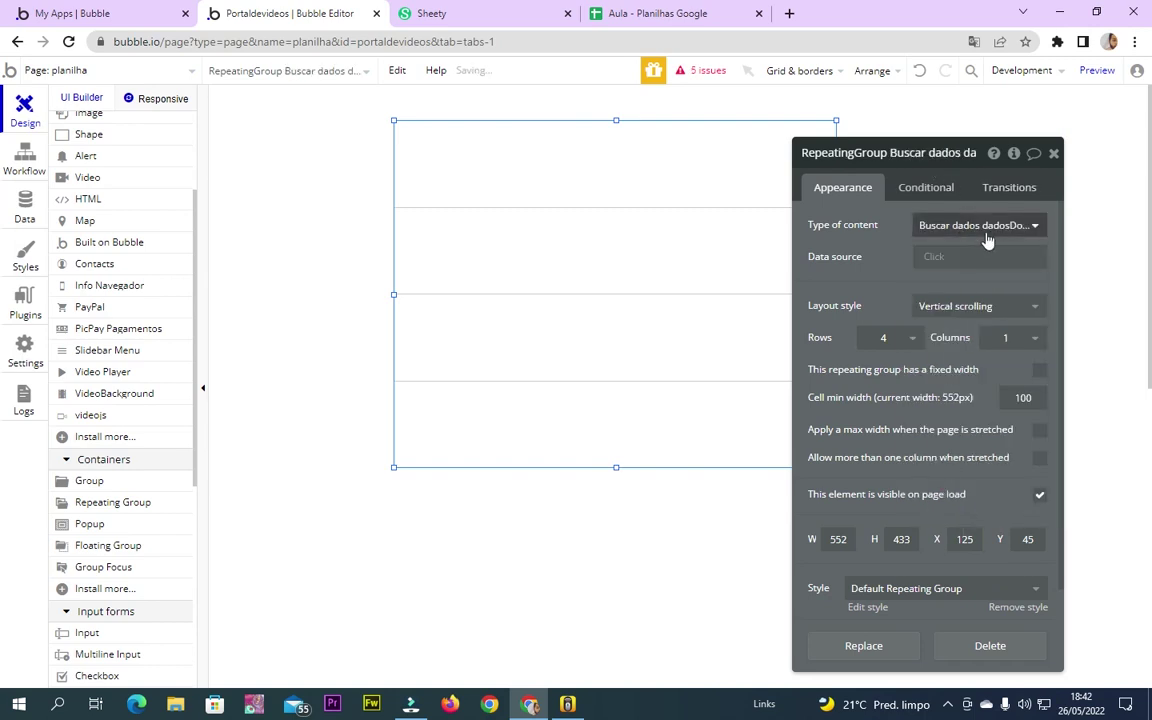
# Inspect the data source choices and the Buscar dados call name in the API Connector
pyautogui.click(936, 259)
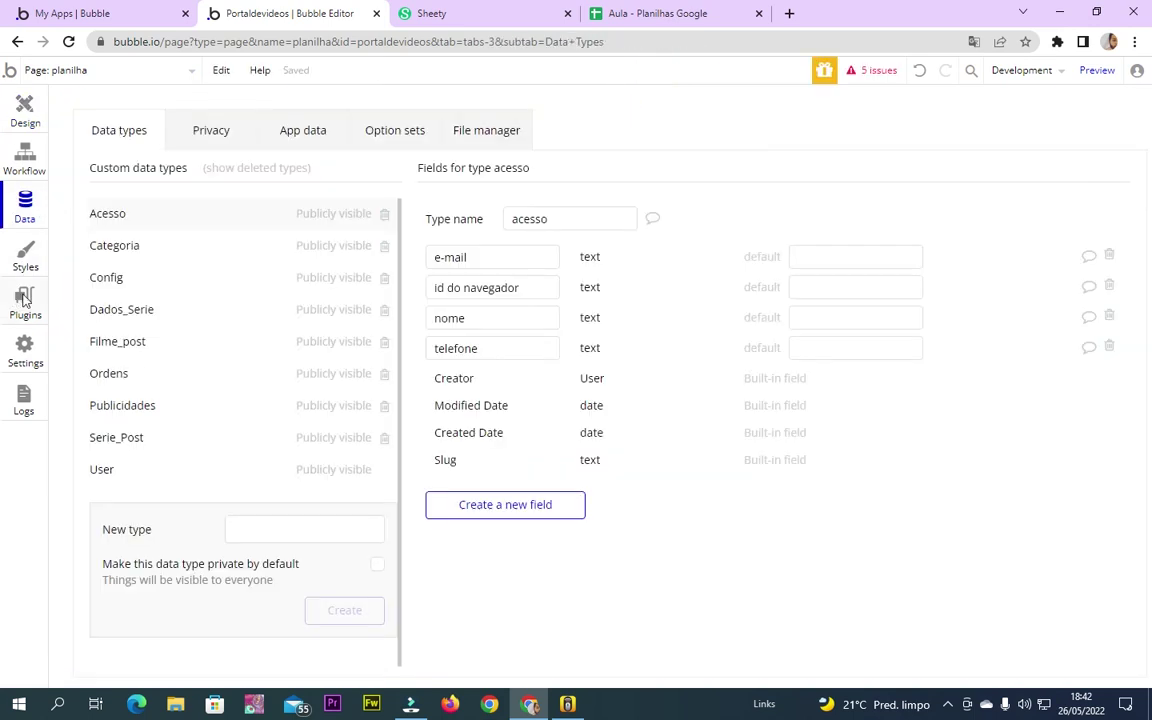
pyautogui.click(25, 300)
pyautogui.scroll(4, 543, 418)
pyautogui.scroll(-2, 543, 418)
pyautogui.click(586, 372)
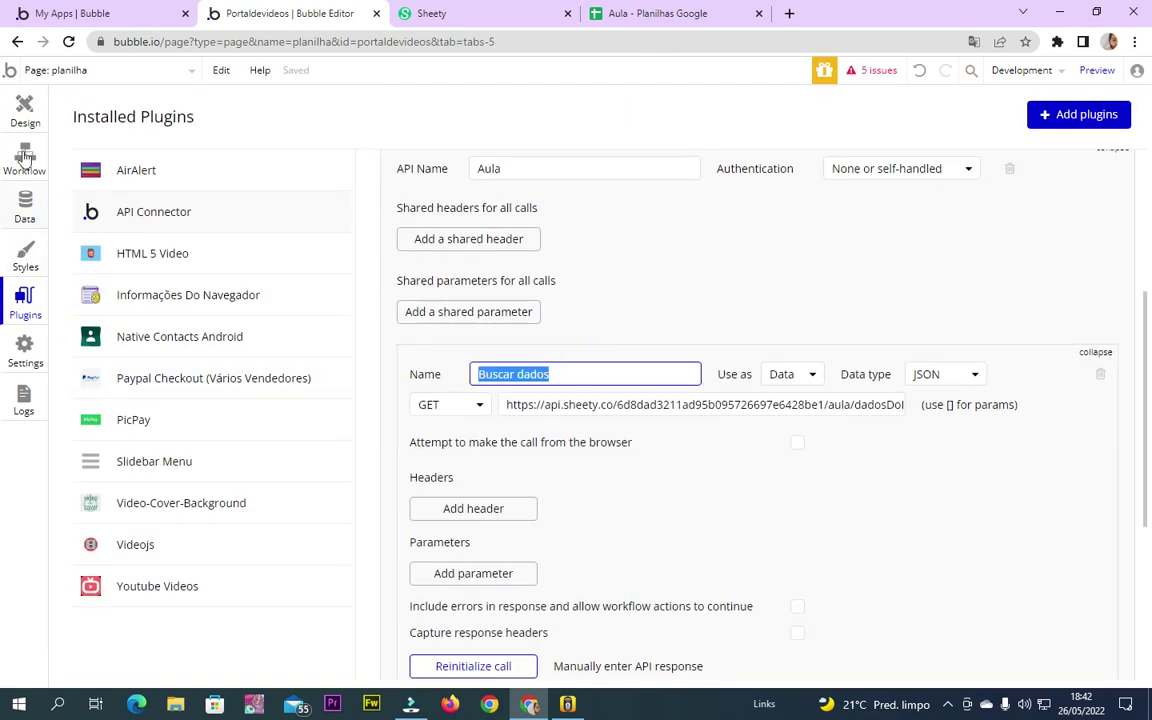
pyautogui.click(22, 128)
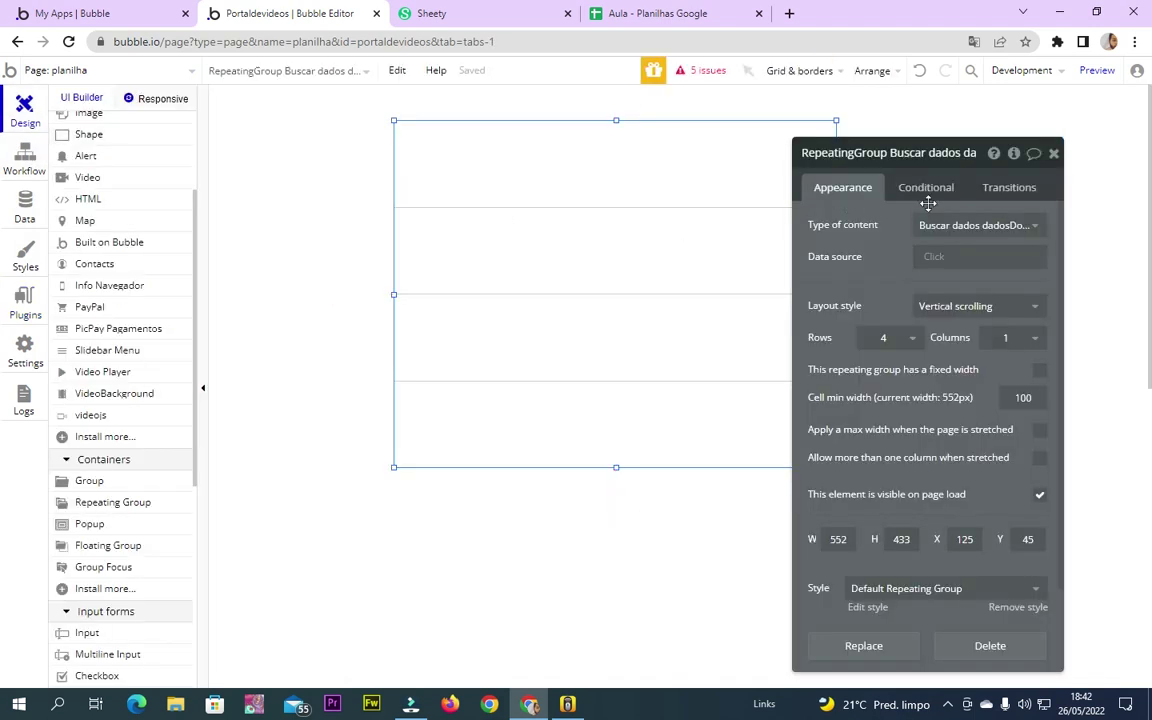
pyautogui.click(960, 226)
pyautogui.scroll(-1, 958, 432)
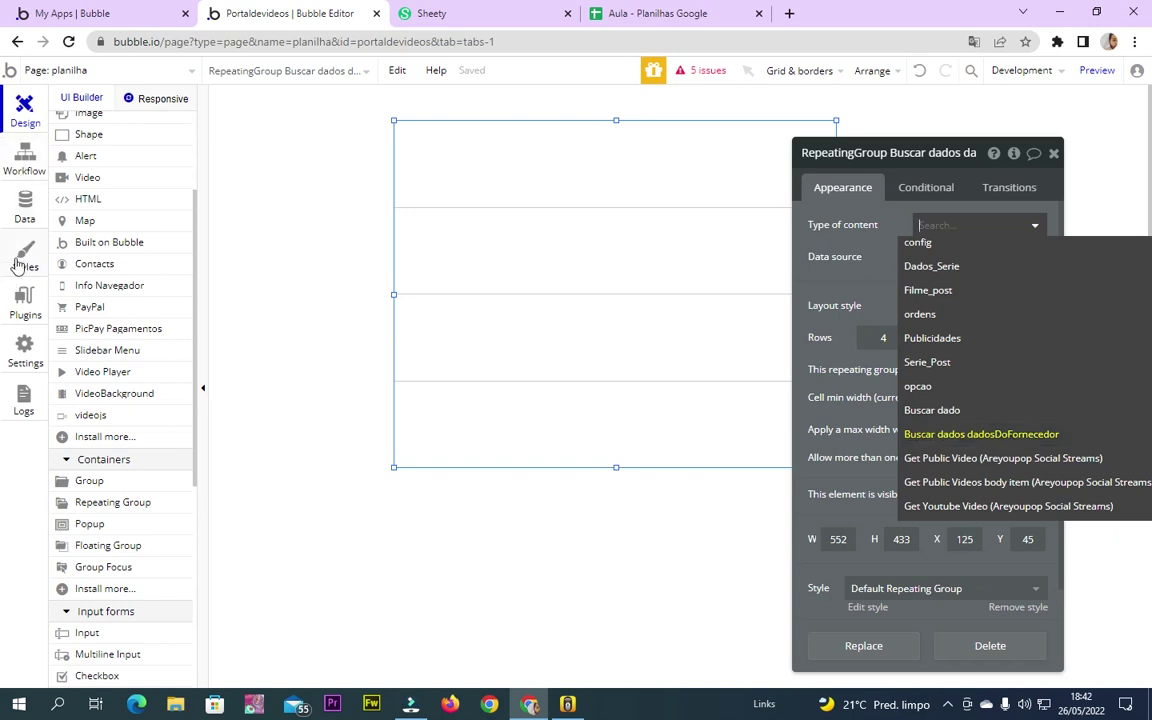
# Review the Buscar dados call URL ending in dadosDoFornecedor in the API Connector
pyautogui.click(24, 160)
pyautogui.click(24, 298)
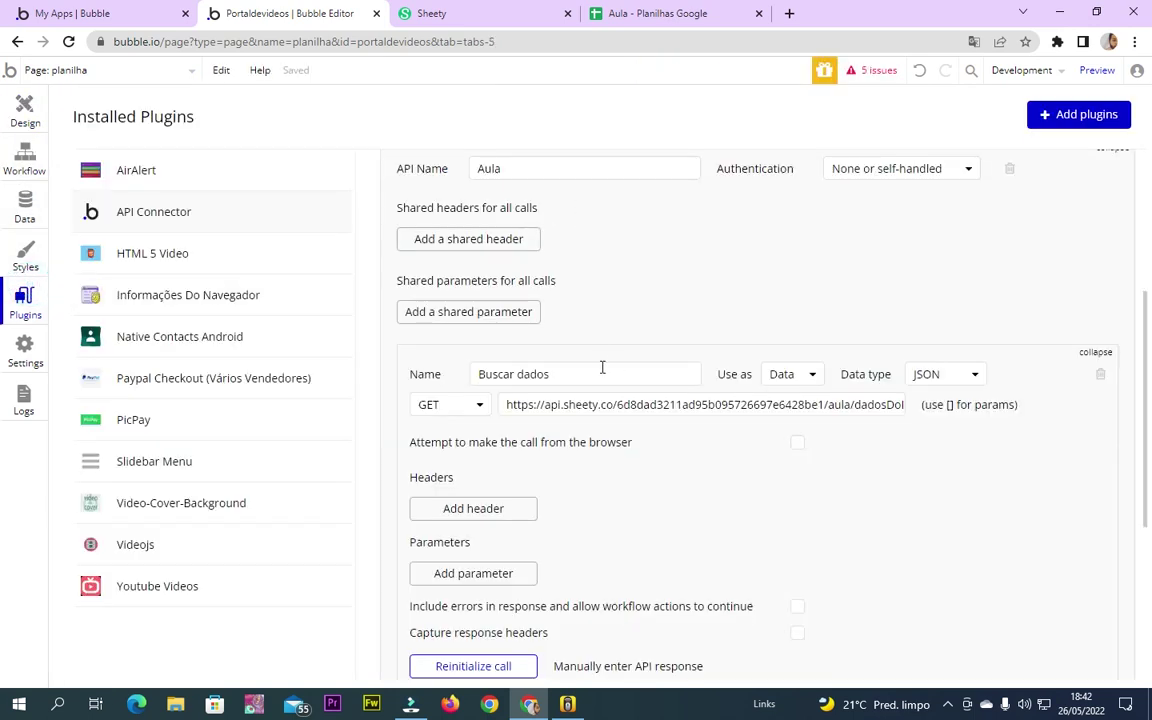
pyautogui.moveTo(479, 376); pyautogui.dragTo(610, 373)
pyautogui.scroll(3, 774, 393)
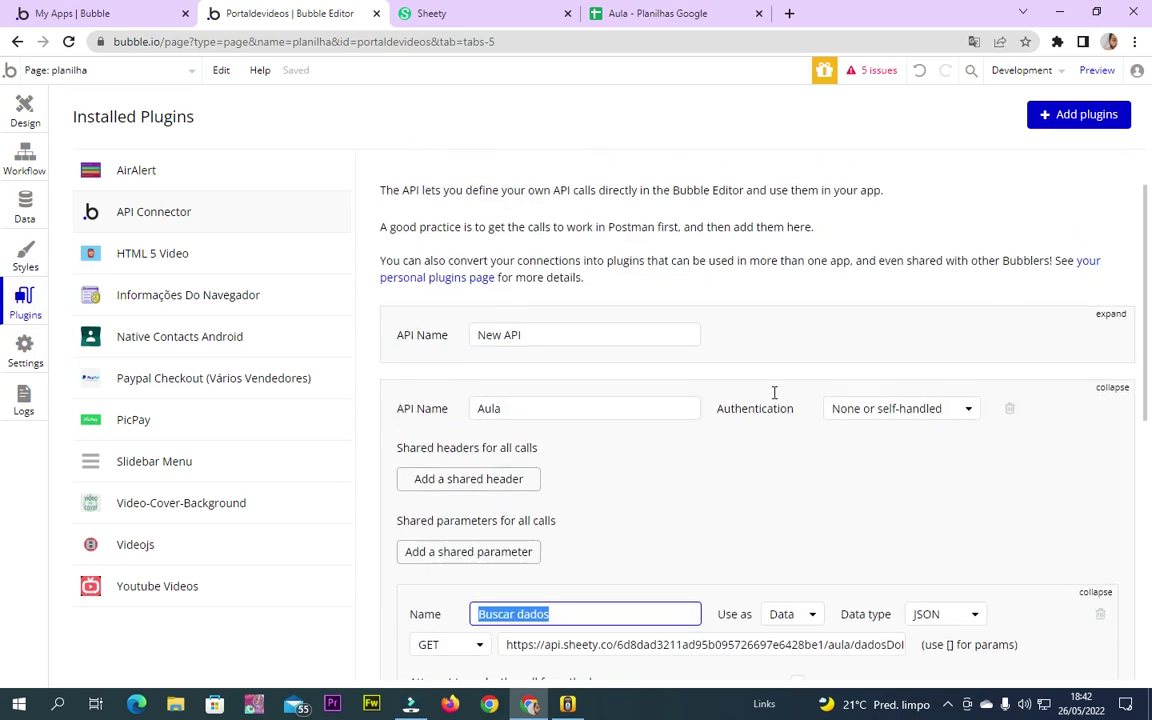
pyautogui.scroll(-4, 774, 393)
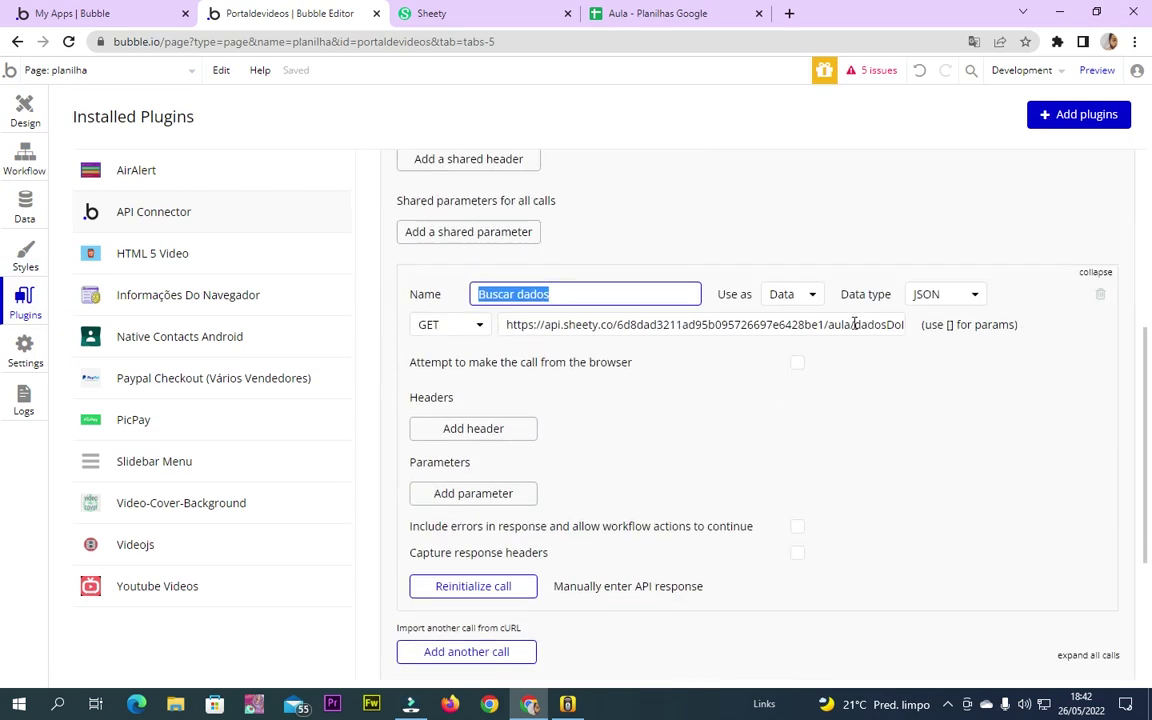
pyautogui.moveTo(854, 324); pyautogui.dragTo(1052, 324)
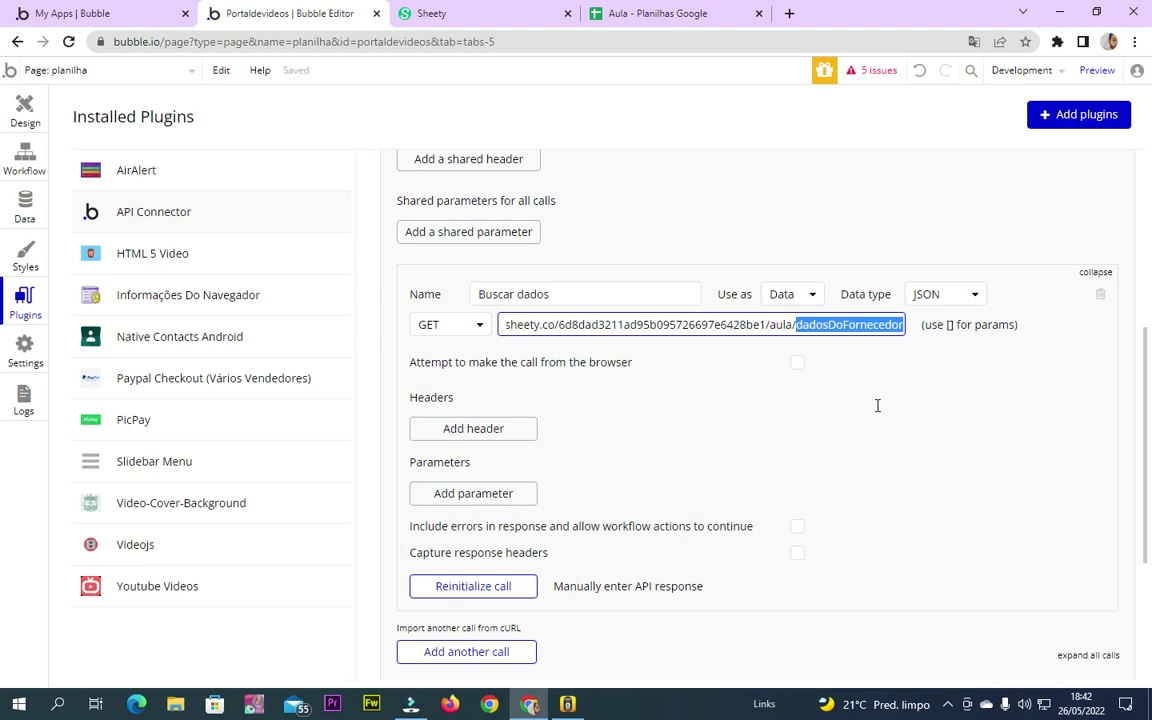
pyautogui.scroll(3, 877, 405)
# Set the repeating group's type of content to Buscar dados dadosDoFornecedor
pyautogui.click(20, 160)
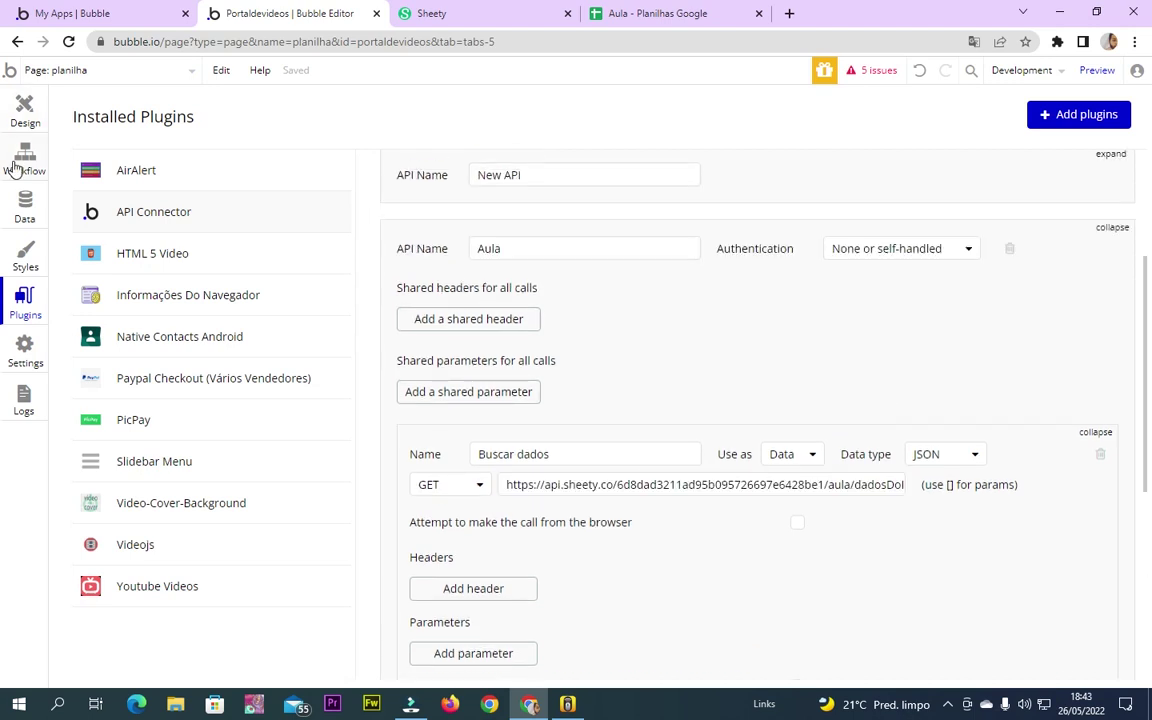
pyautogui.click(15, 110)
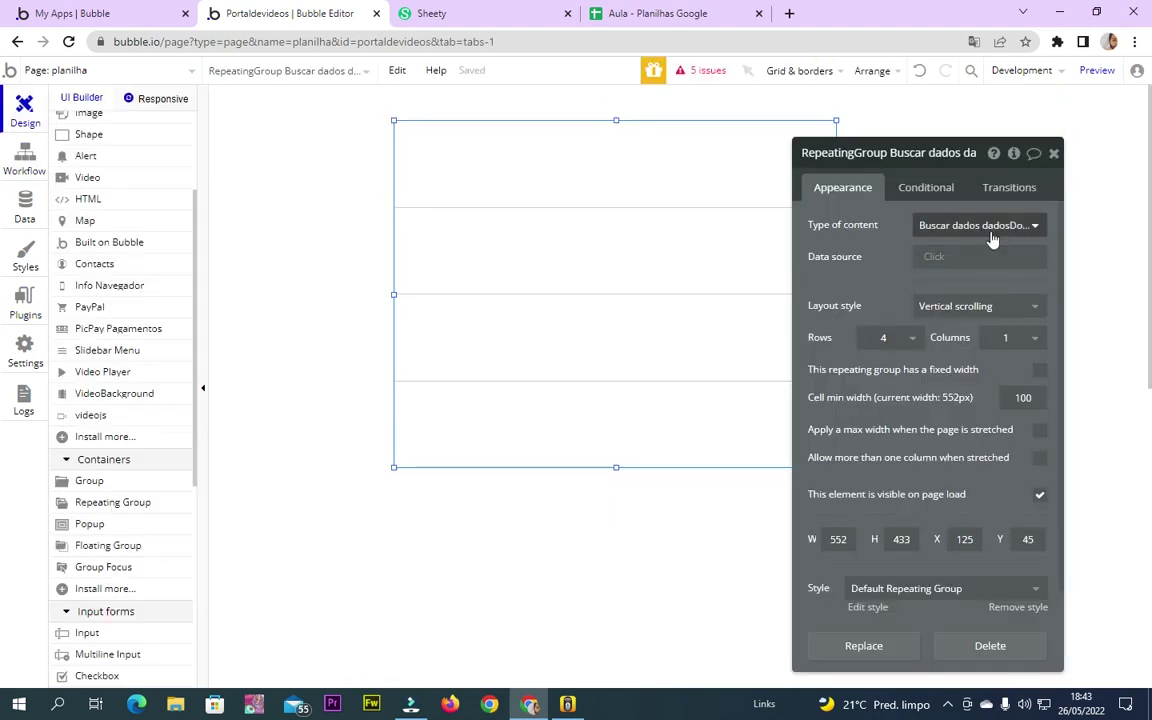
pyautogui.click(1021, 232)
pyautogui.scroll(-3, 1028, 420)
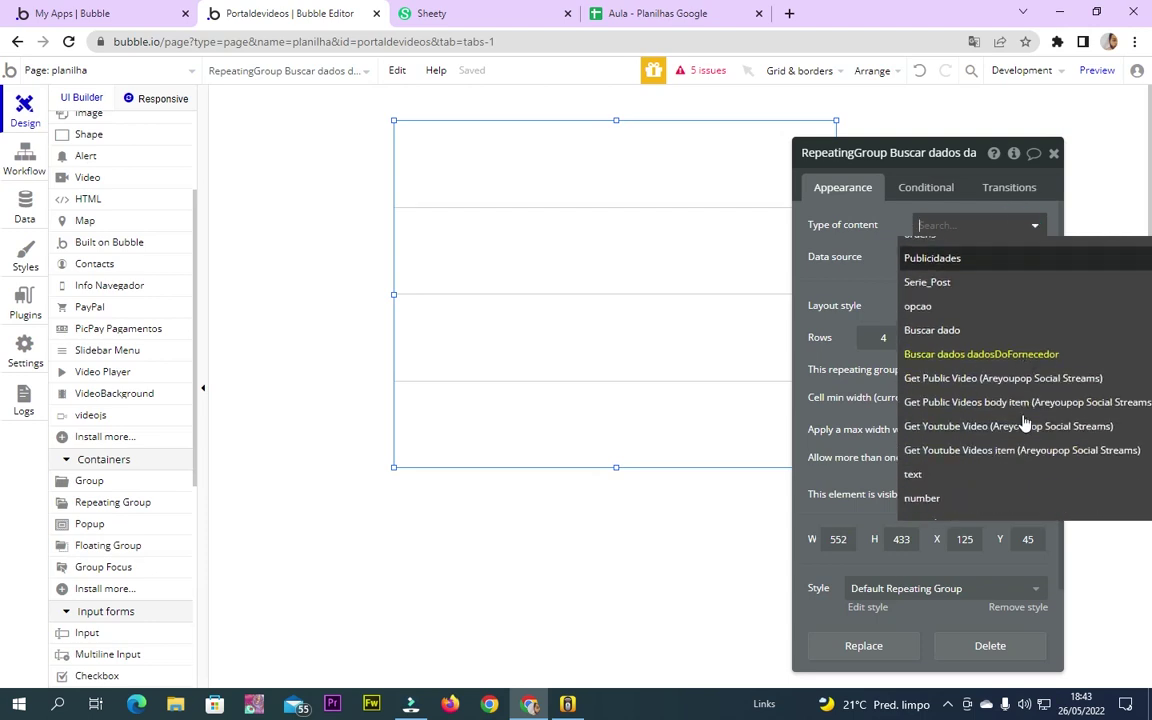
pyautogui.scroll(-2, 1028, 430)
pyautogui.scroll(4, 1028, 437)
pyautogui.scroll(-1, 990, 460)
pyautogui.click(953, 436)
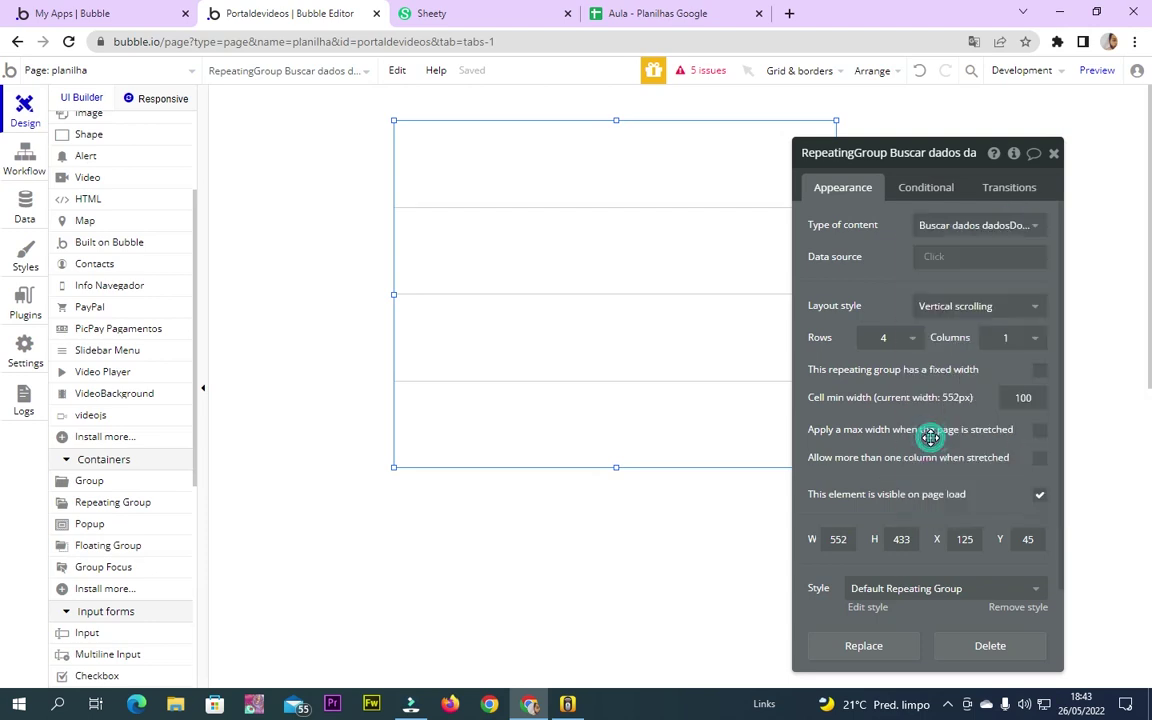
# Set the repeating group's data source to the external API call Aula - Buscar dados
pyautogui.click(937, 258)
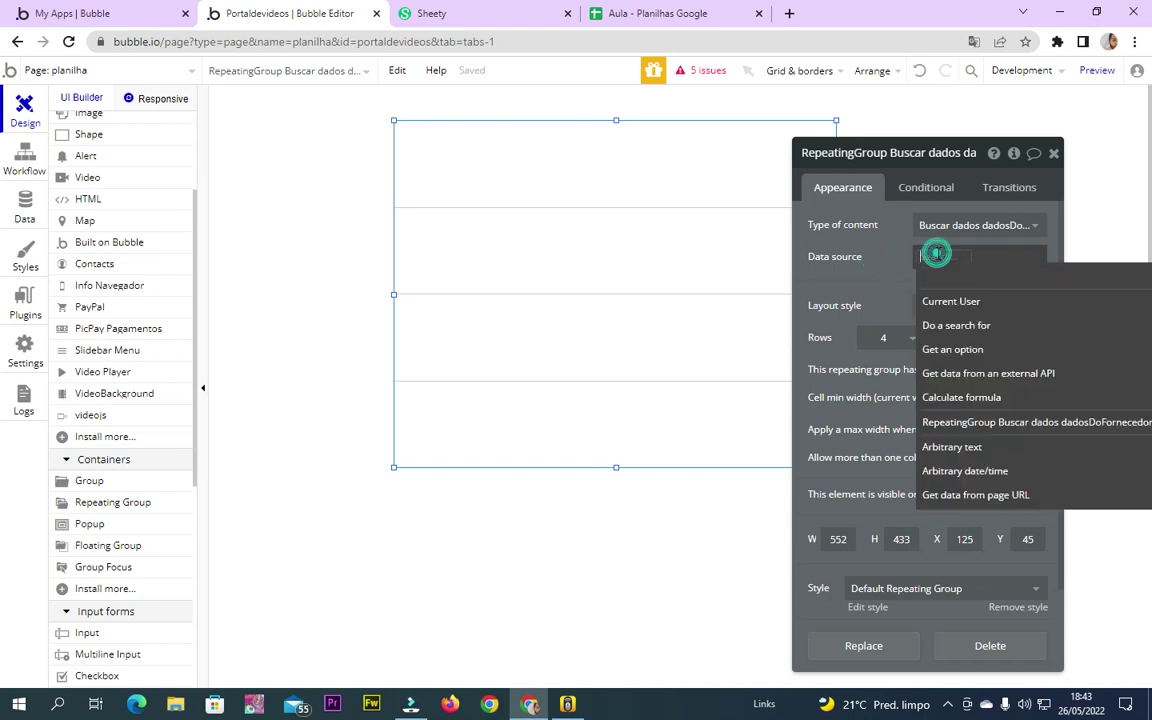
pyautogui.click(955, 378)
pyautogui.click(738, 193)
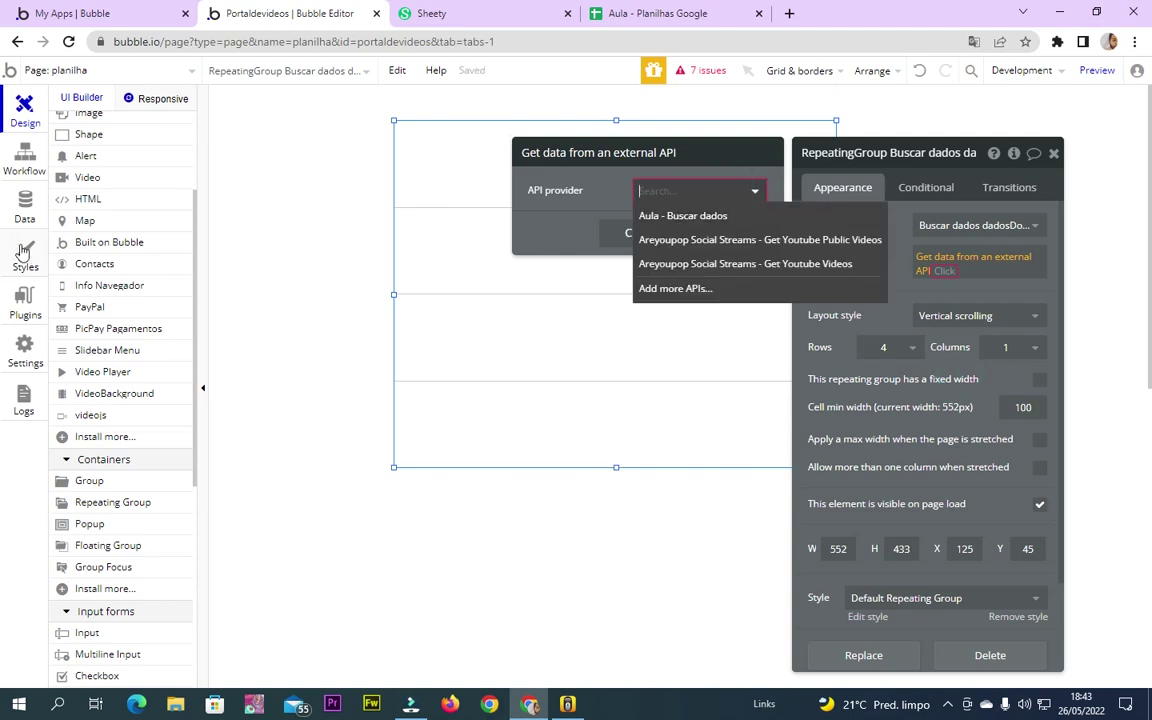
pyautogui.click(648, 215)
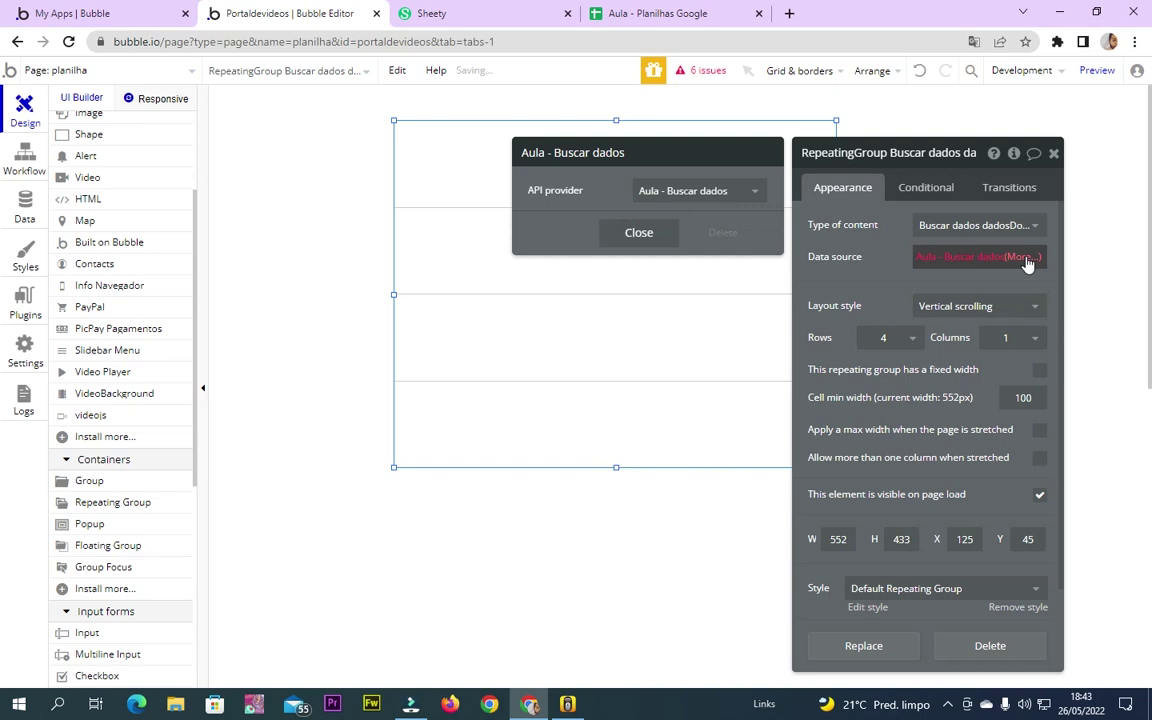
pyautogui.click(1025, 258)
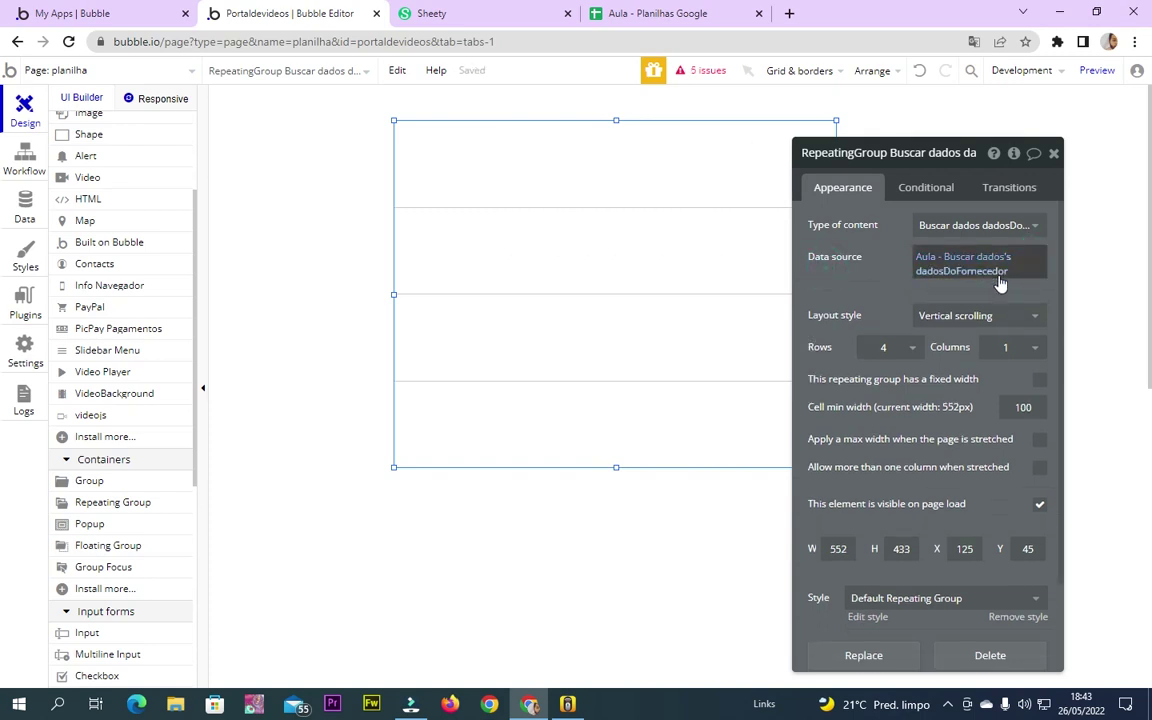
pyautogui.click(997, 279)
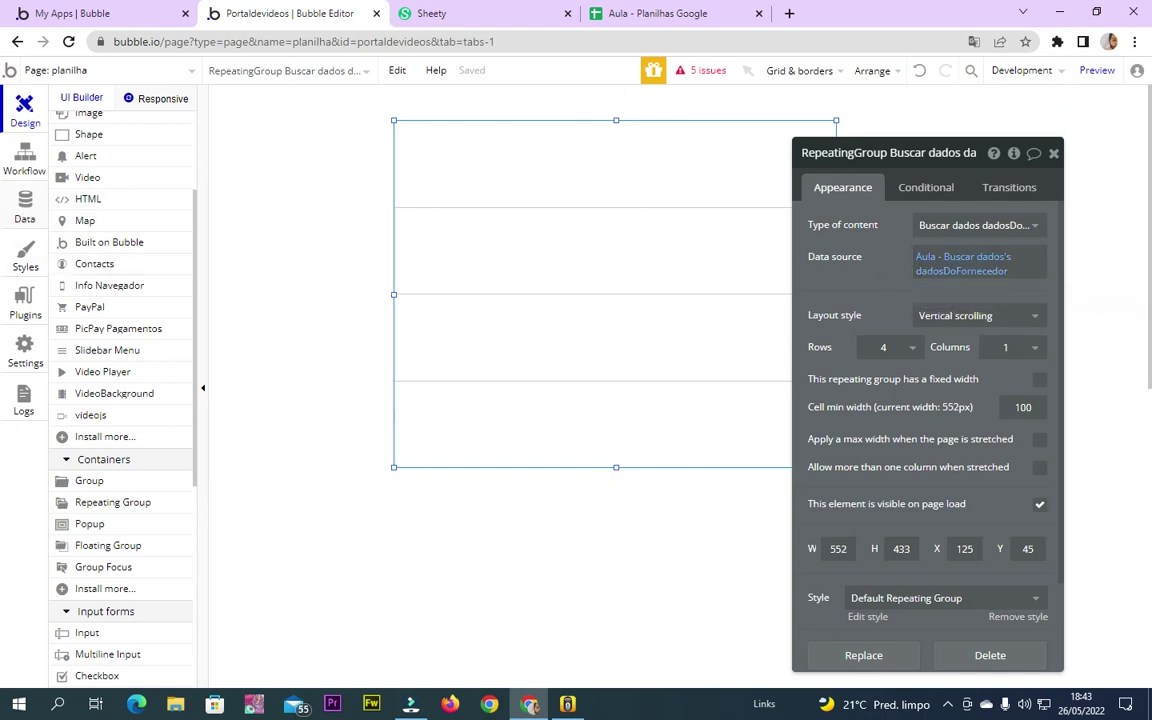
# Double-check the Buscar dados call in the API Connector, then close the repeating group's properties
pyautogui.click(25, 300)
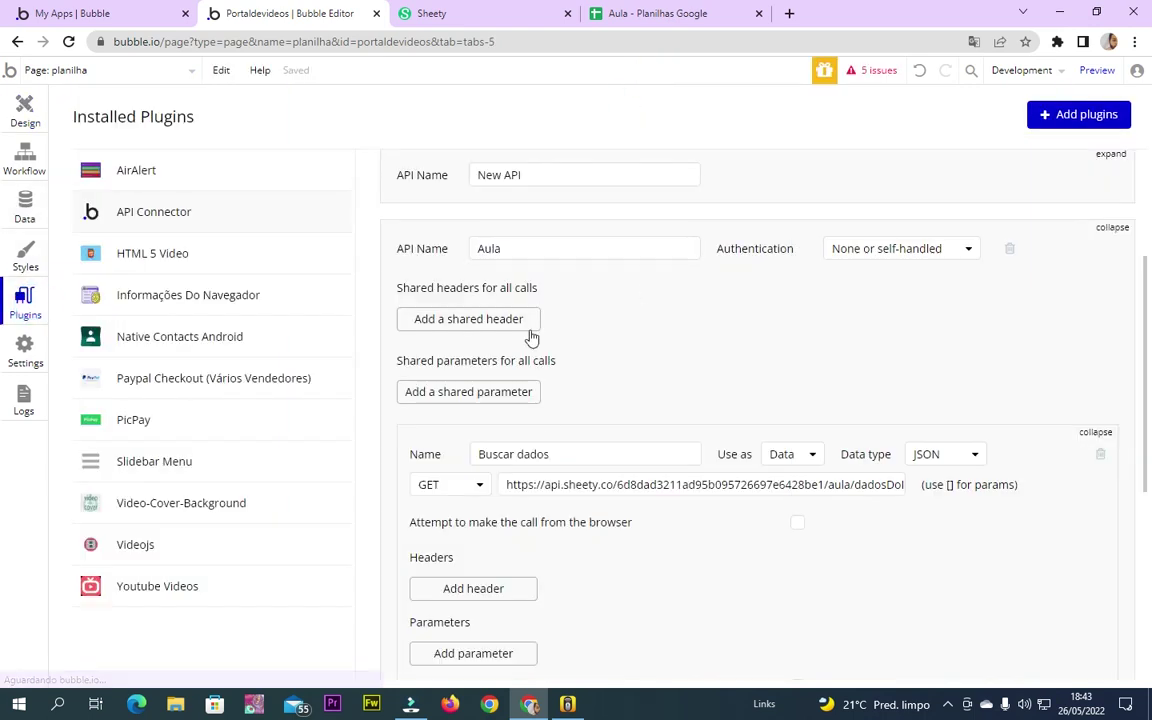
pyautogui.tripleClick(571, 454)
pyautogui.scroll(-3, 509, 543)
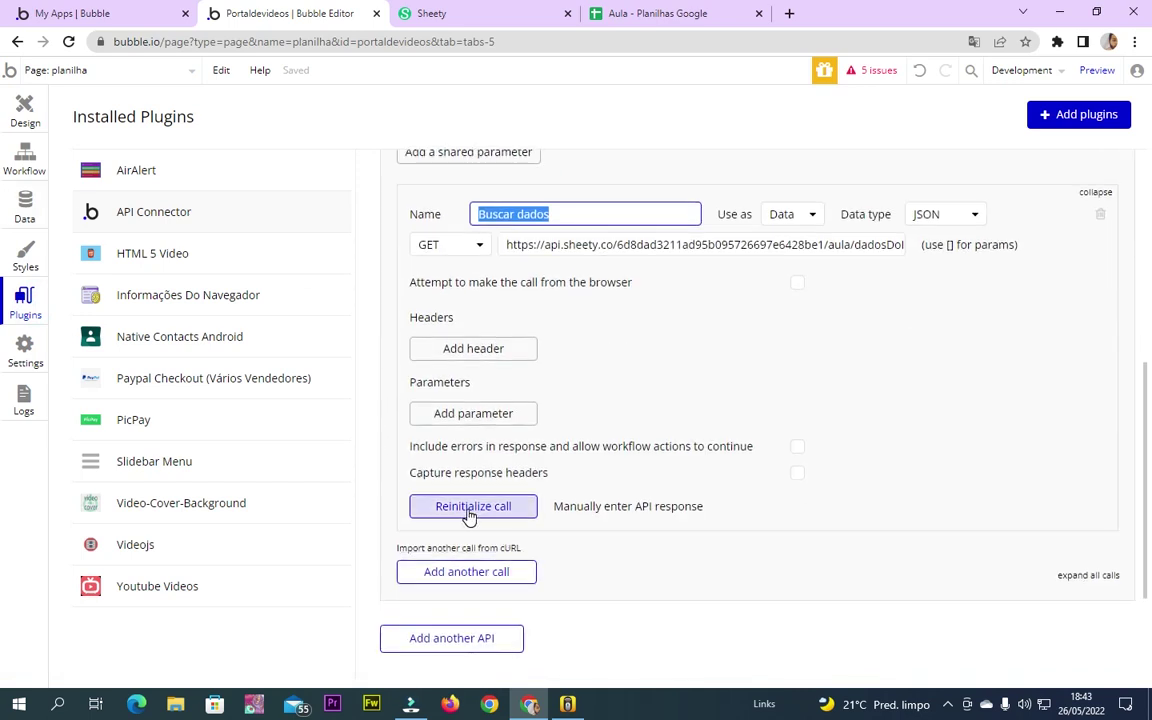
pyautogui.click(24, 155)
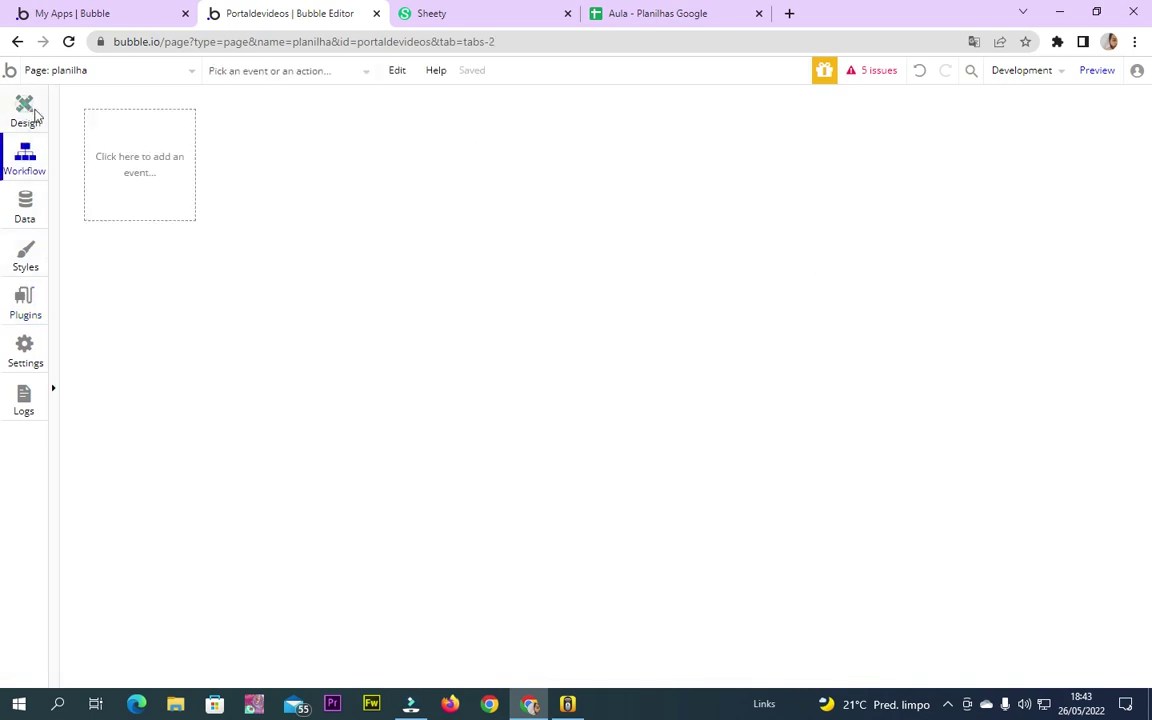
pyautogui.click(26, 110)
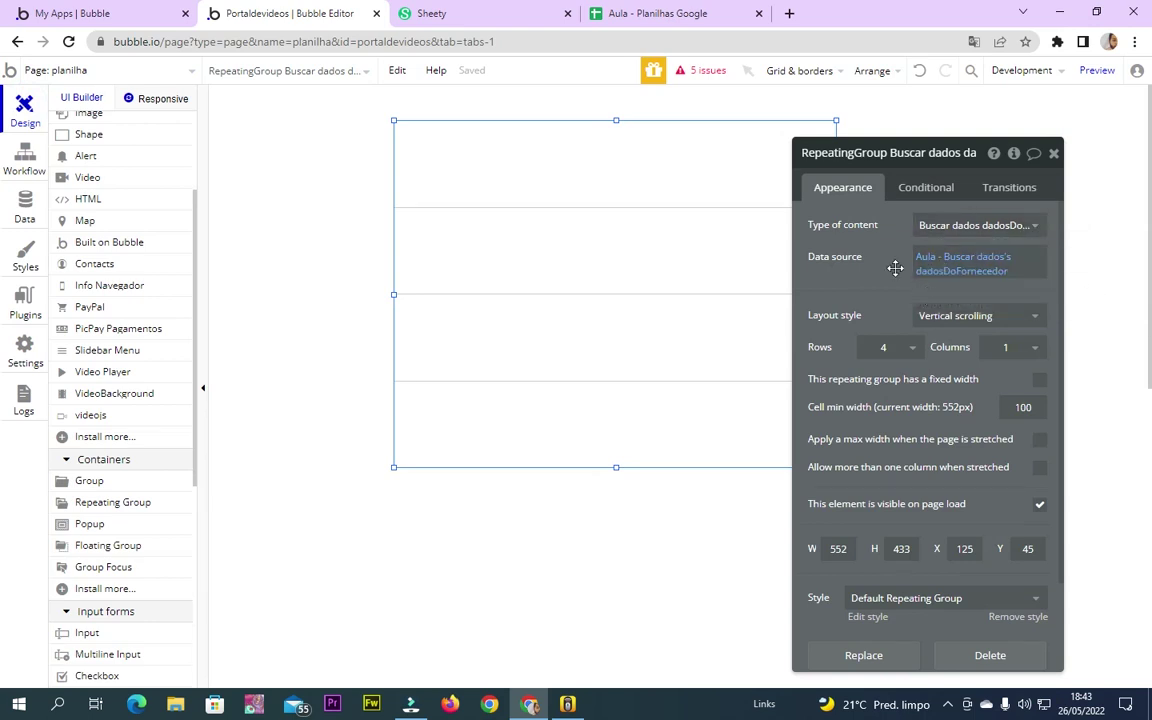
pyautogui.click(1053, 153)
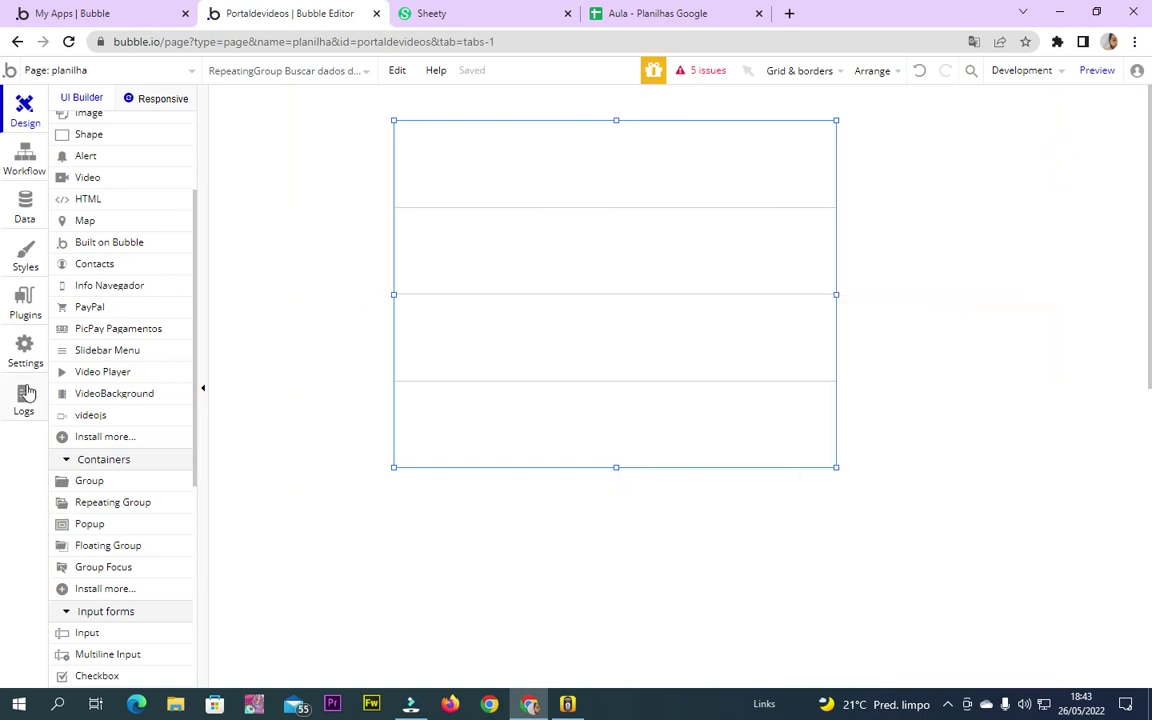
pyautogui.scroll(3, 92, 360)
# Draw a text element in the first cell showing Current cell's codigoDoFornecedor
pyautogui.click(86, 167)
pyautogui.click(78, 181)
pyautogui.click(76, 165)
pyautogui.click(84, 186)
pyautogui.moveTo(416, 129); pyautogui.dragTo(720, 200)
pyautogui.click(1067, 227)
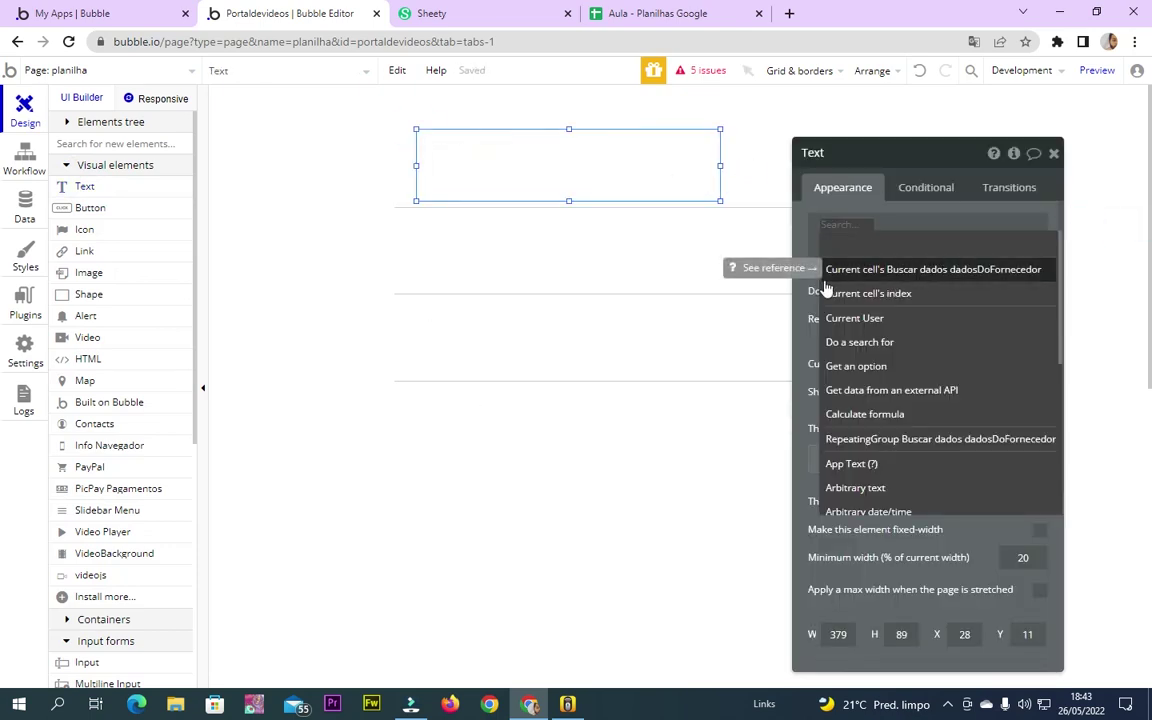
pyautogui.click(880, 269)
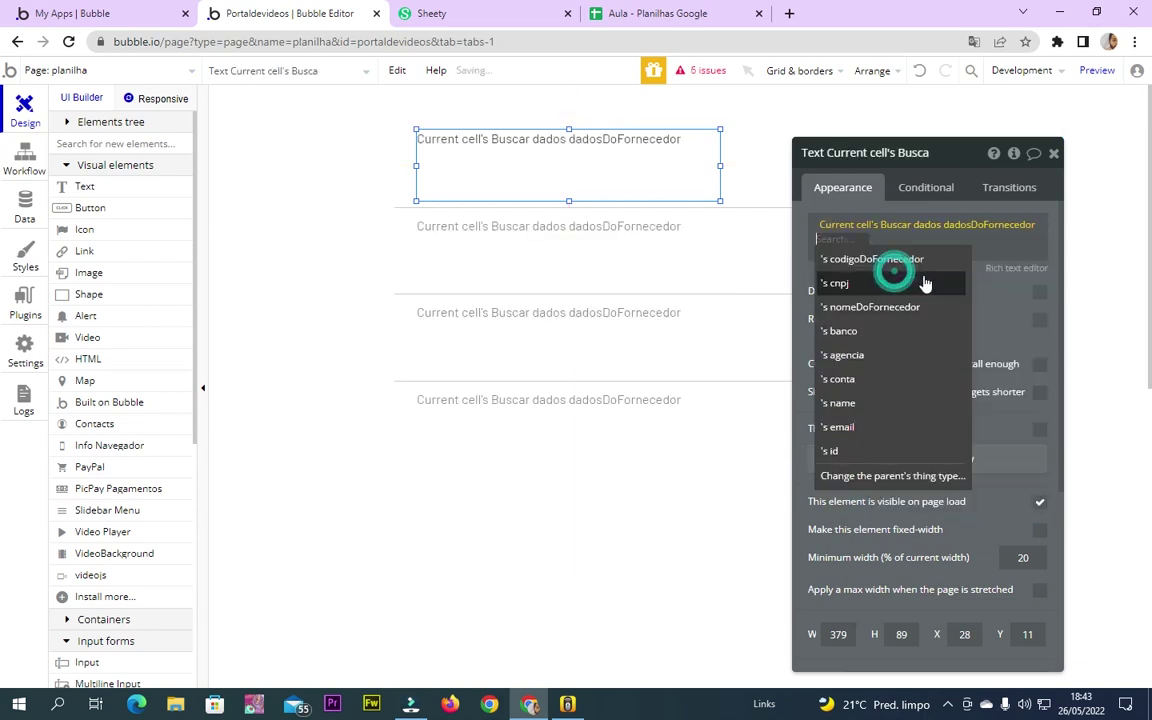
pyautogui.click(862, 262)
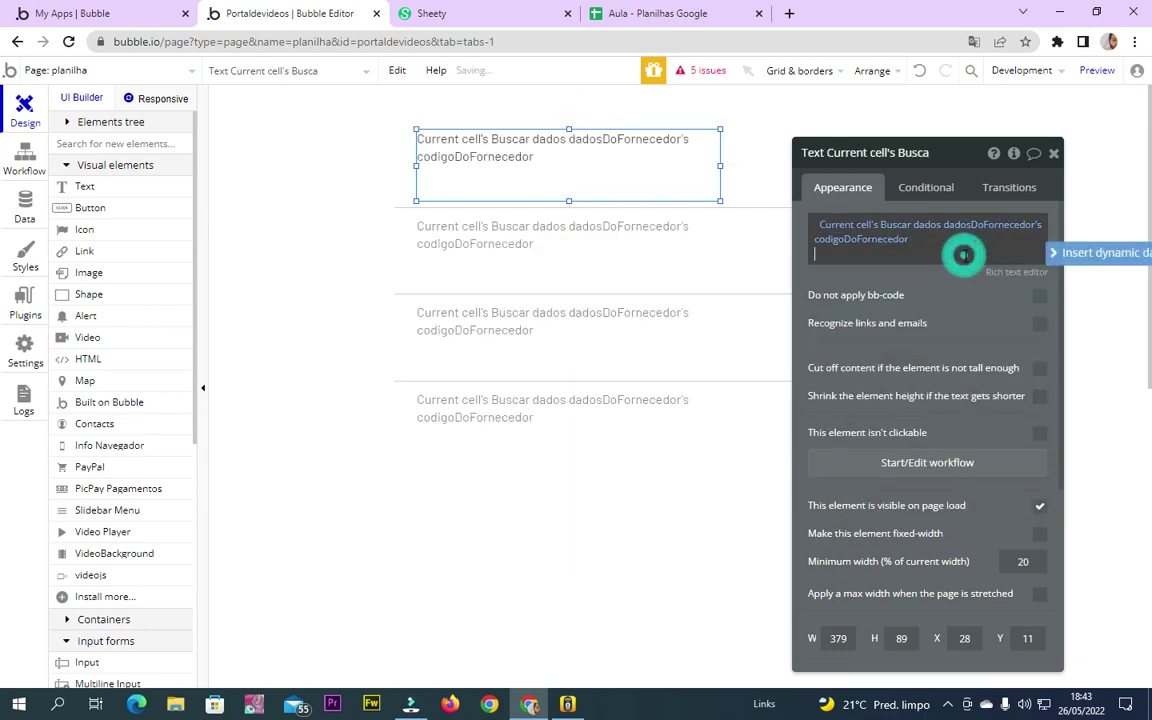
# Add the supplier's cnpj and name as lines two and three, then preview the app
pyautogui.click(1056, 252)
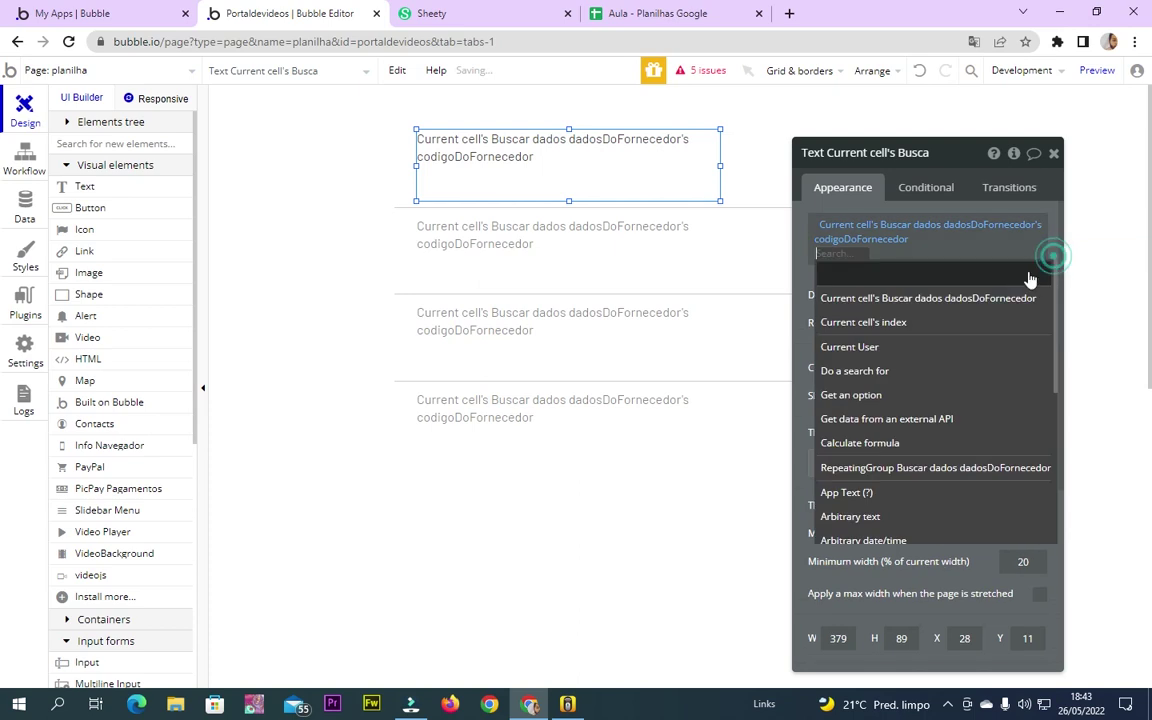
pyautogui.click(950, 298)
pyautogui.click(879, 313)
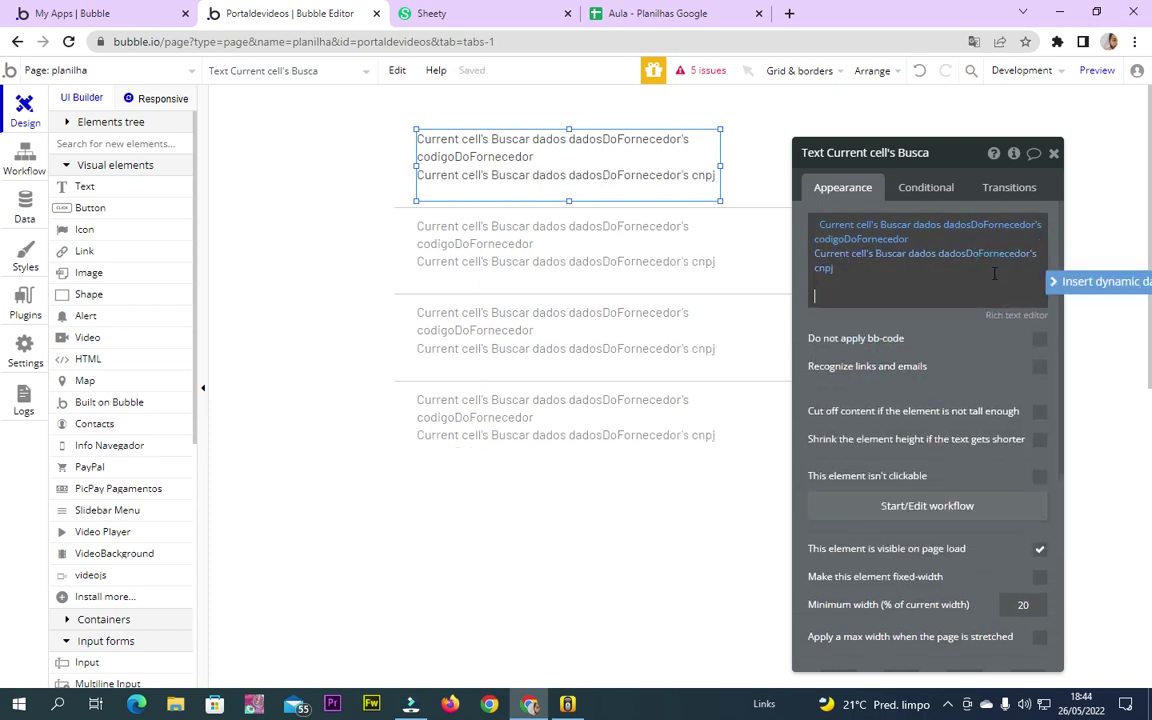
pyautogui.click(1088, 281)
pyautogui.click(907, 336)
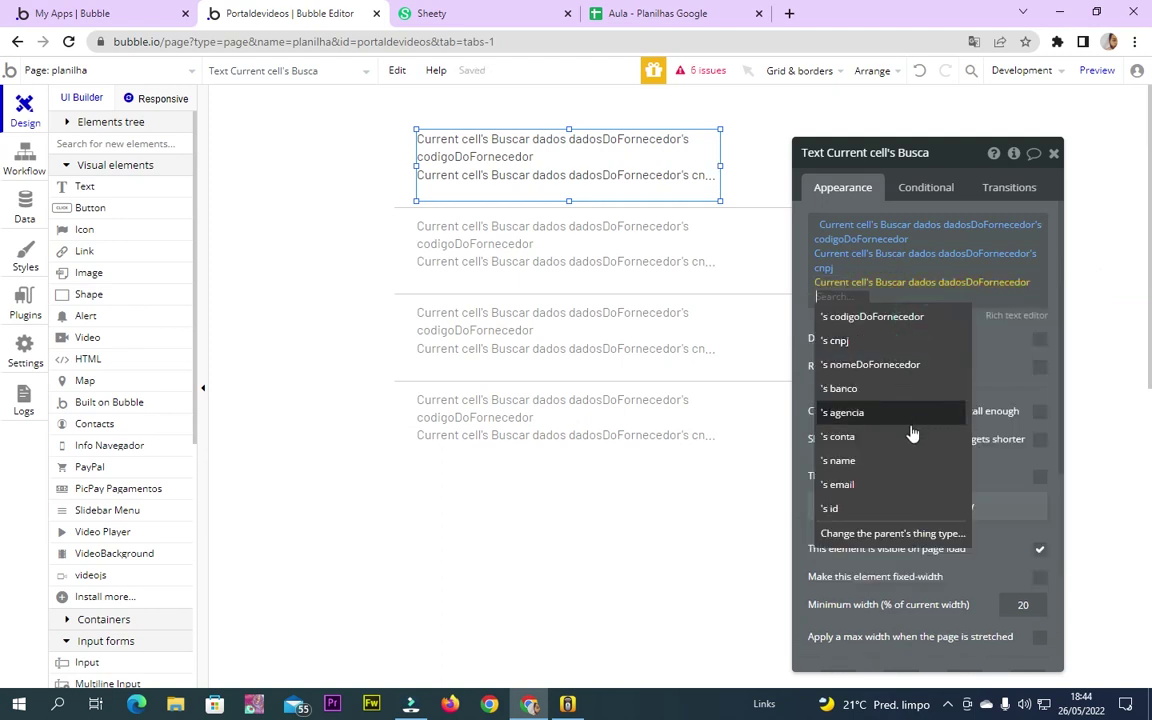
pyautogui.click(884, 462)
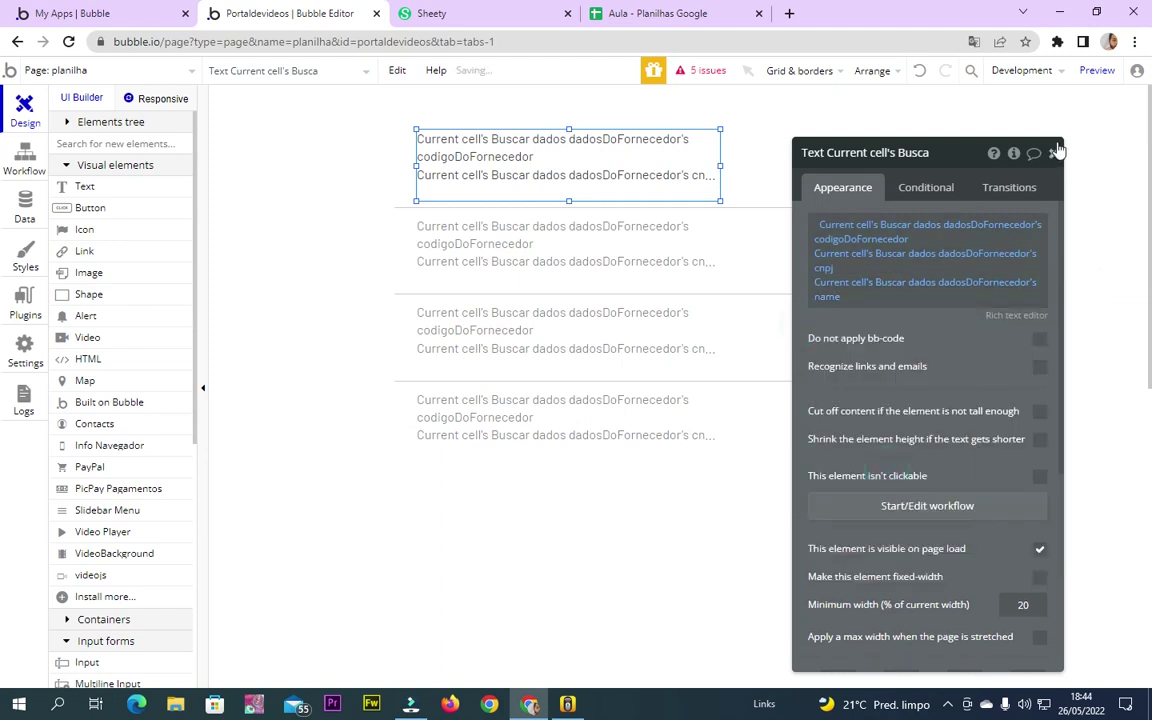
pyautogui.click(1053, 152)
pyautogui.click(1095, 75)
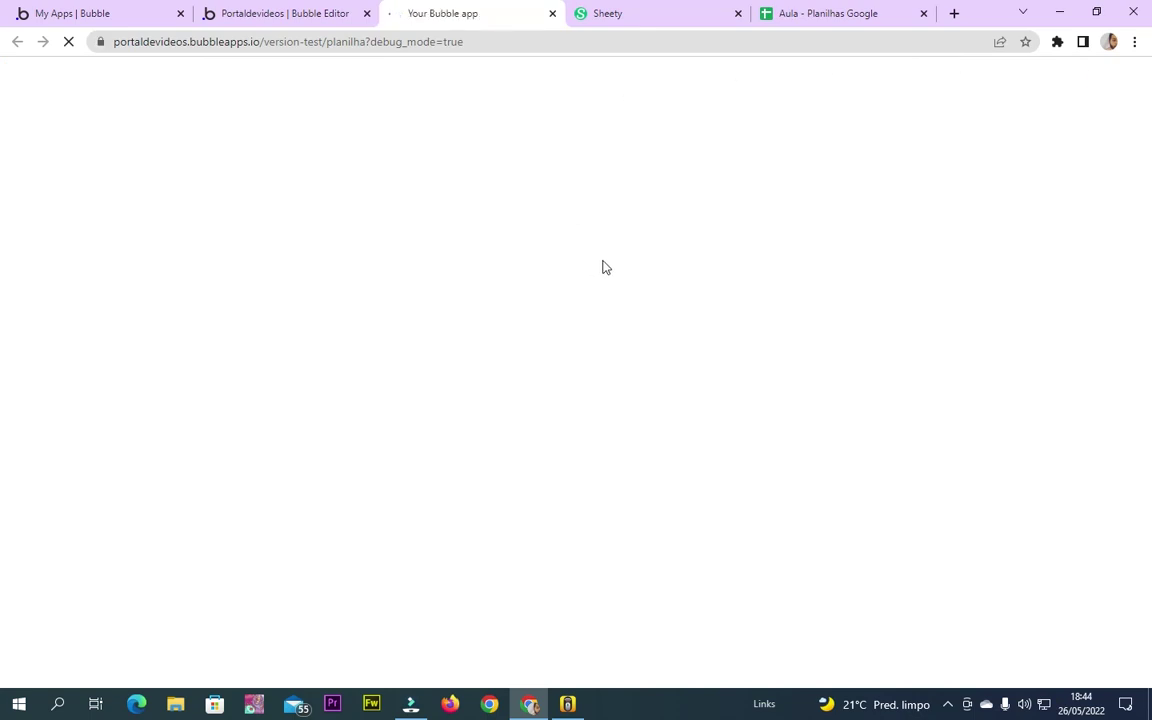
# Check the previewed supplier list of codes, CNPJs and names, then go to the Aula spreadsheet
pyautogui.click(1019, 73)
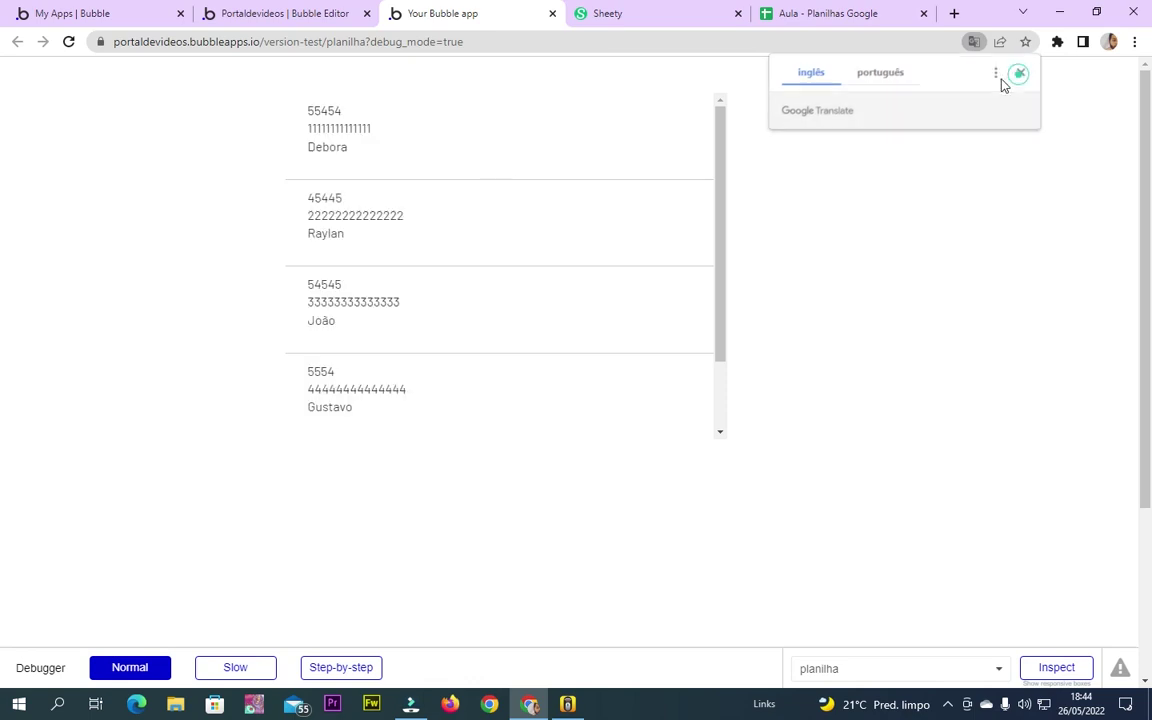
pyautogui.moveTo(720, 130)
pyautogui.mouseDown()
pyautogui.moveTo(717, 327)
pyautogui.moveTo(730, 135)
pyautogui.mouseUp()
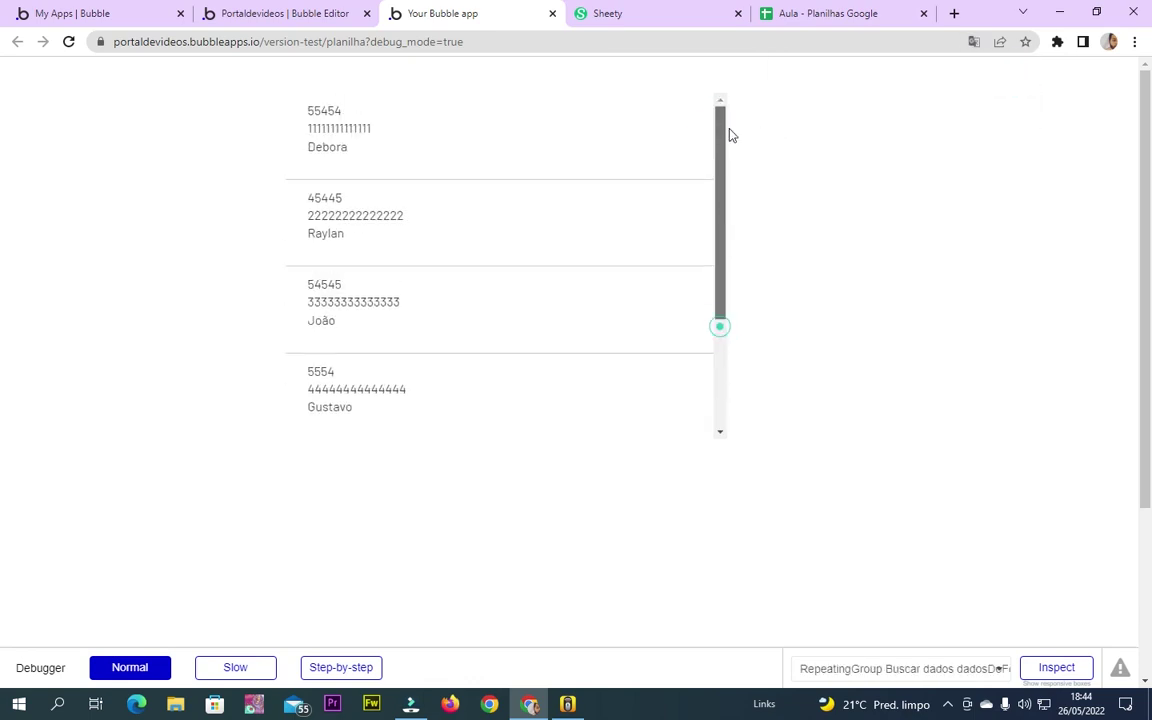
pyautogui.click(790, 12)
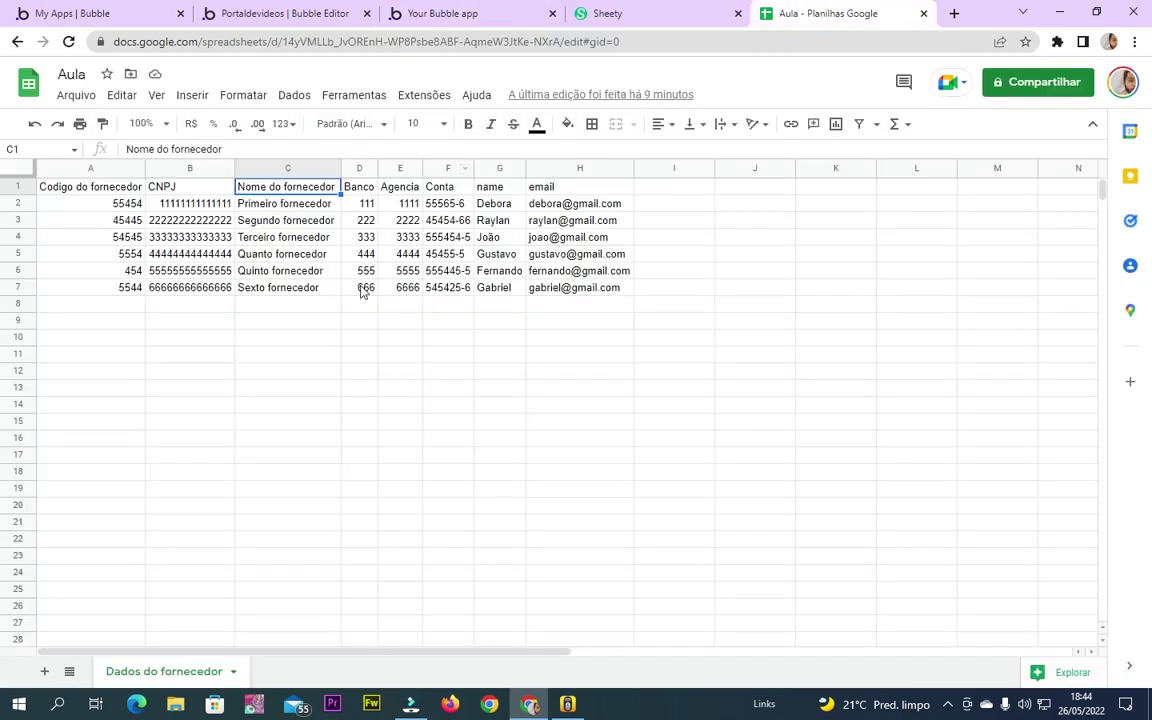
# Start row 8 with the supplier code, CNPJ and supplier name 'novo acesso'
pyautogui.click(127, 310)
pyautogui.click(189, 313)
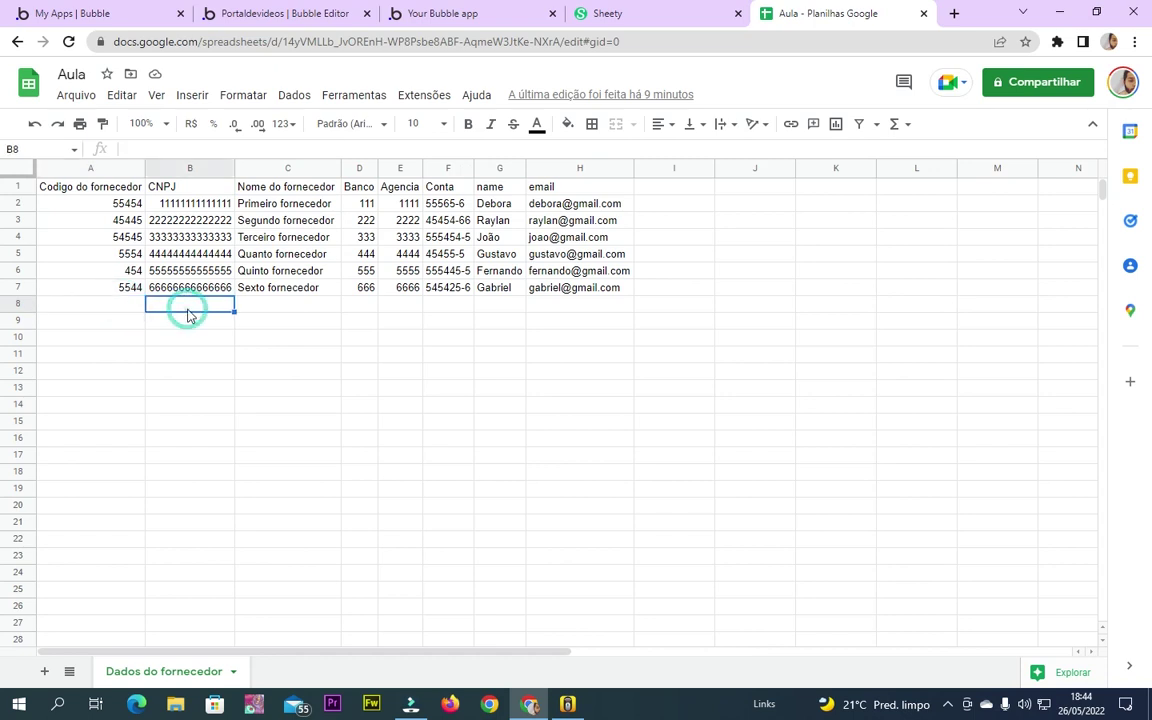
pyautogui.write('1454545454')
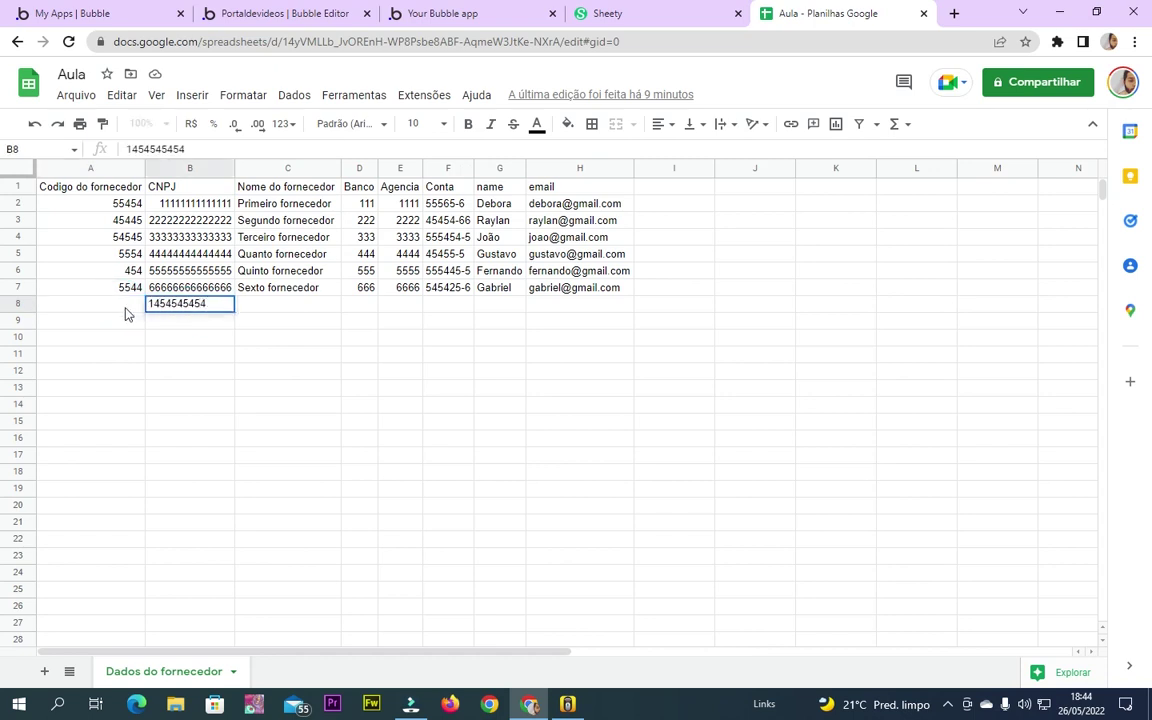
pyautogui.click(124, 309)
pyautogui.write('56554')
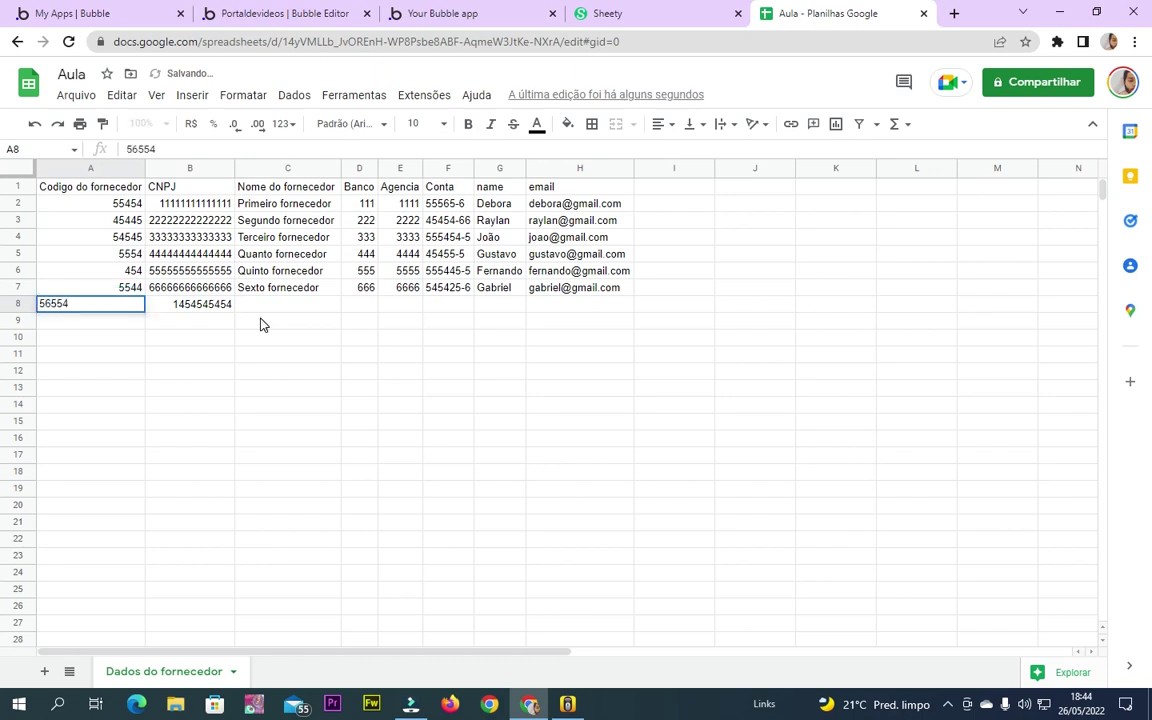
pyautogui.click(266, 303)
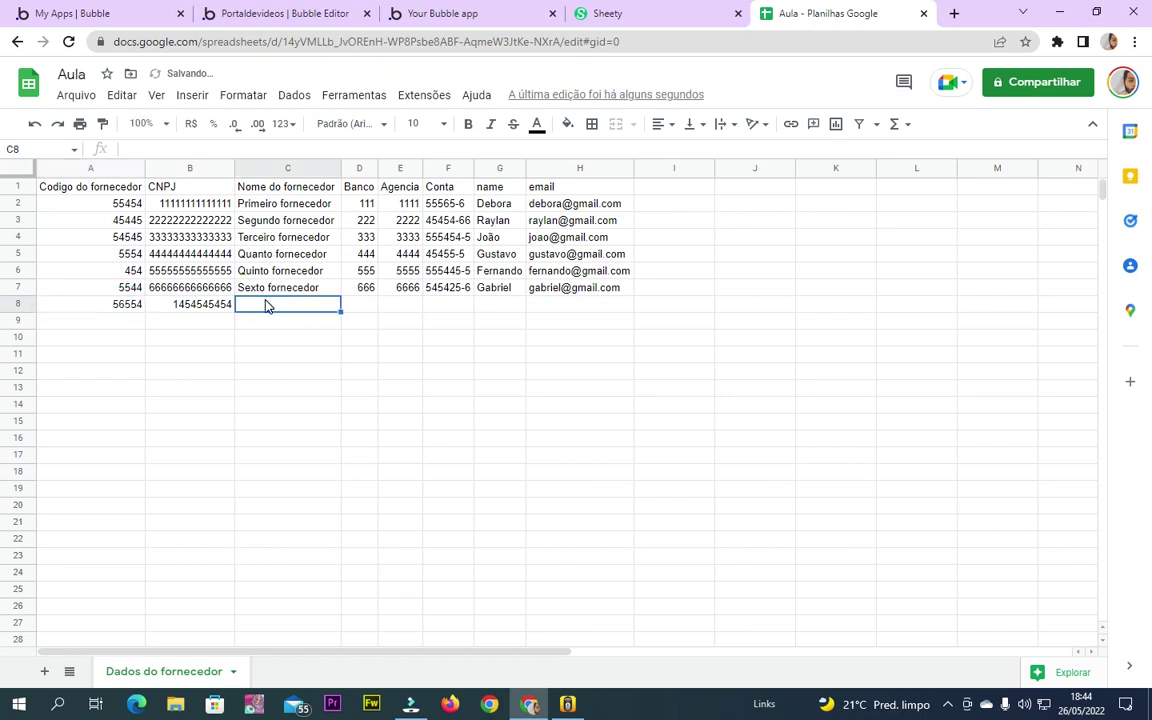
pyautogui.write('novo ace')
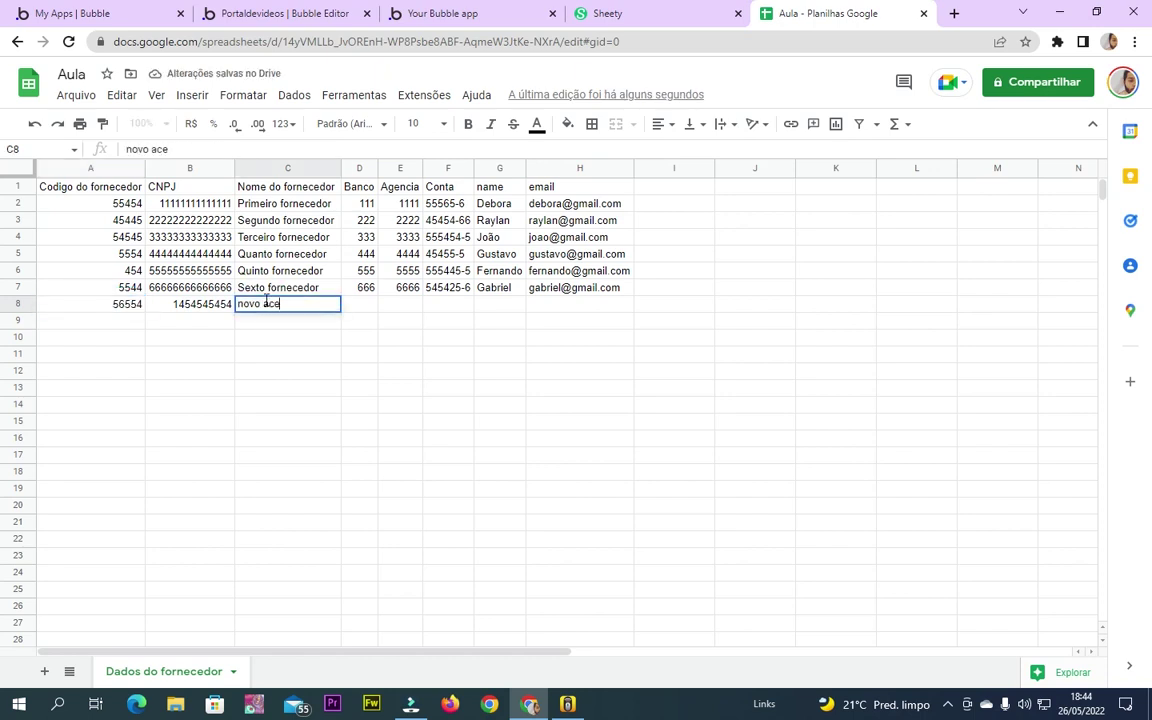
pyautogui.press('Tab')
# Fill row 8 with bank 4454, agency 454, account 4545, name Acesso and the e-mail
pyautogui.write('445')
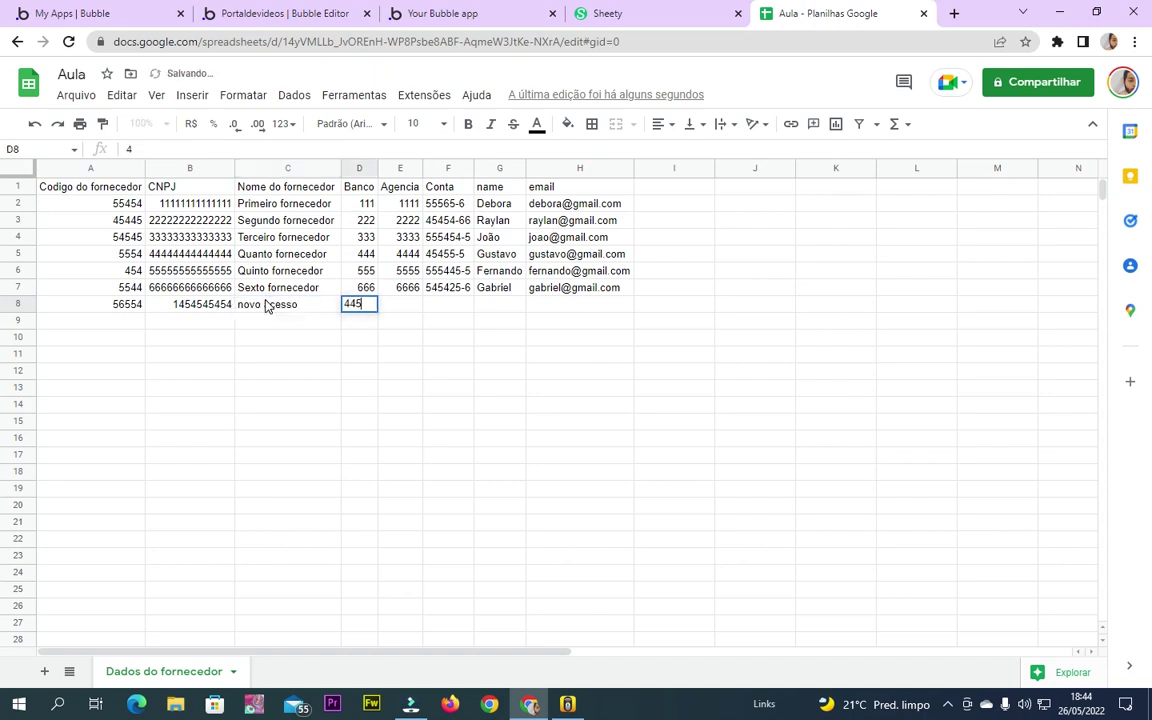
pyautogui.write('4')
pyautogui.press('Tab')
pyautogui.write('454')
pyautogui.press('Tab')
pyautogui.write('4545')
pyautogui.press('Tab')
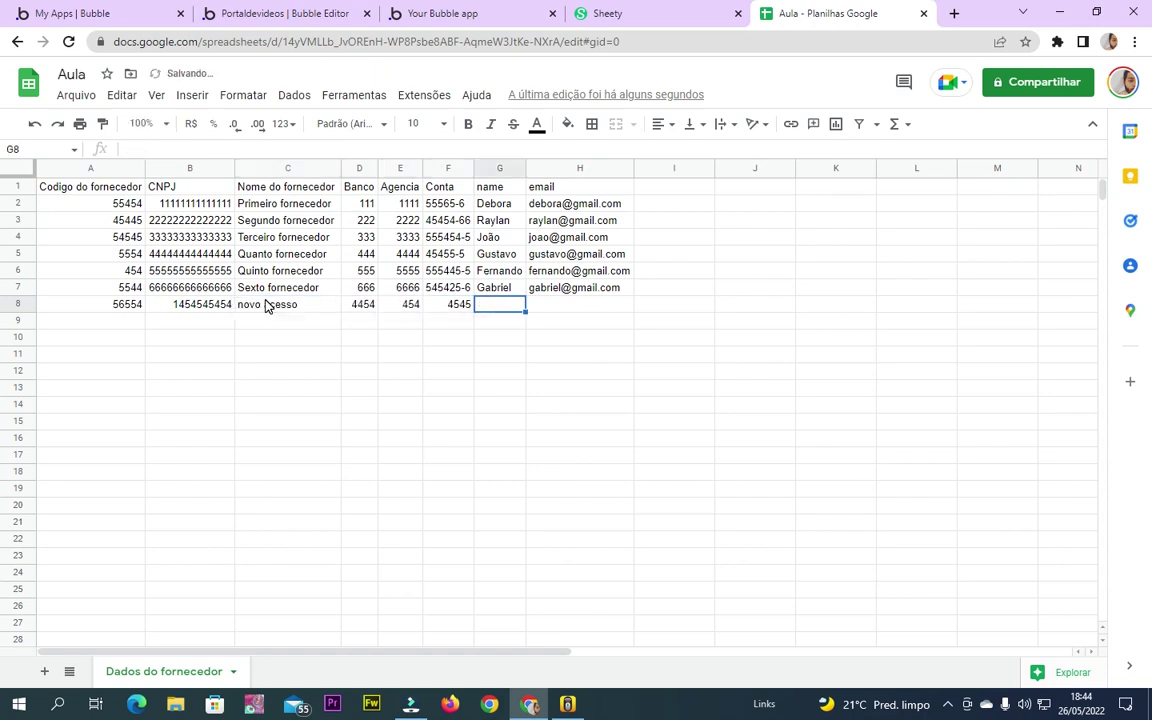
pyautogui.write('Acesso')
pyautogui.press('Tab')
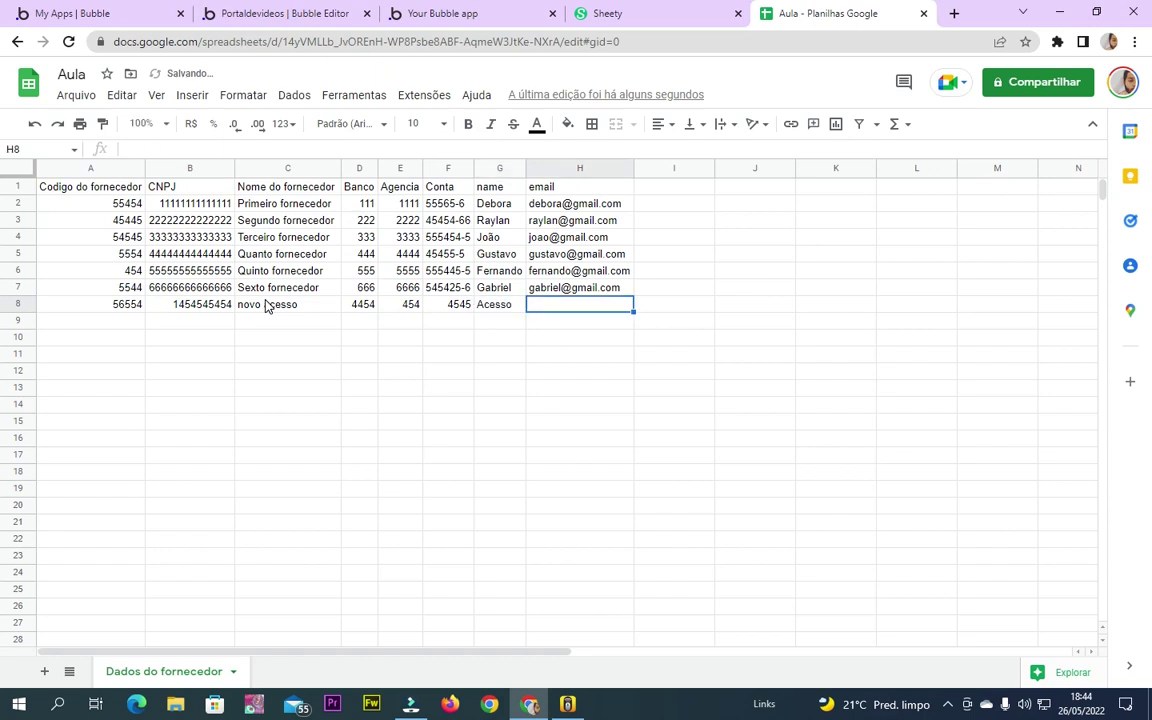
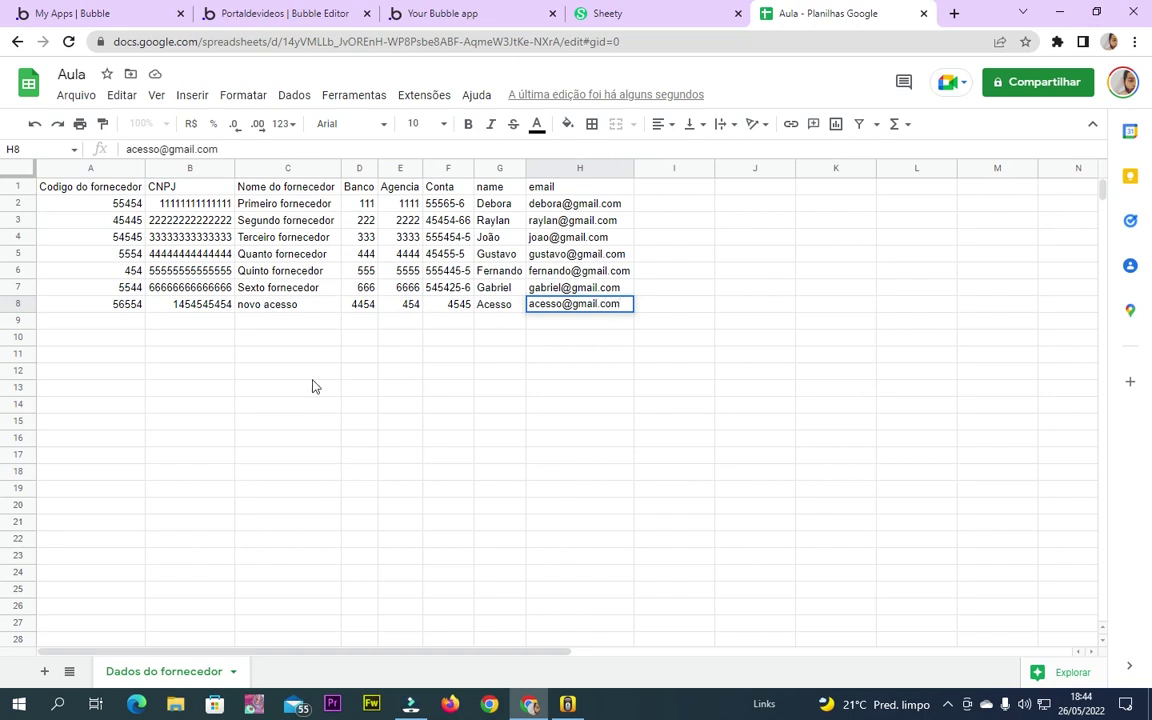
pyautogui.click(312, 387)
pyautogui.click(476, 10)
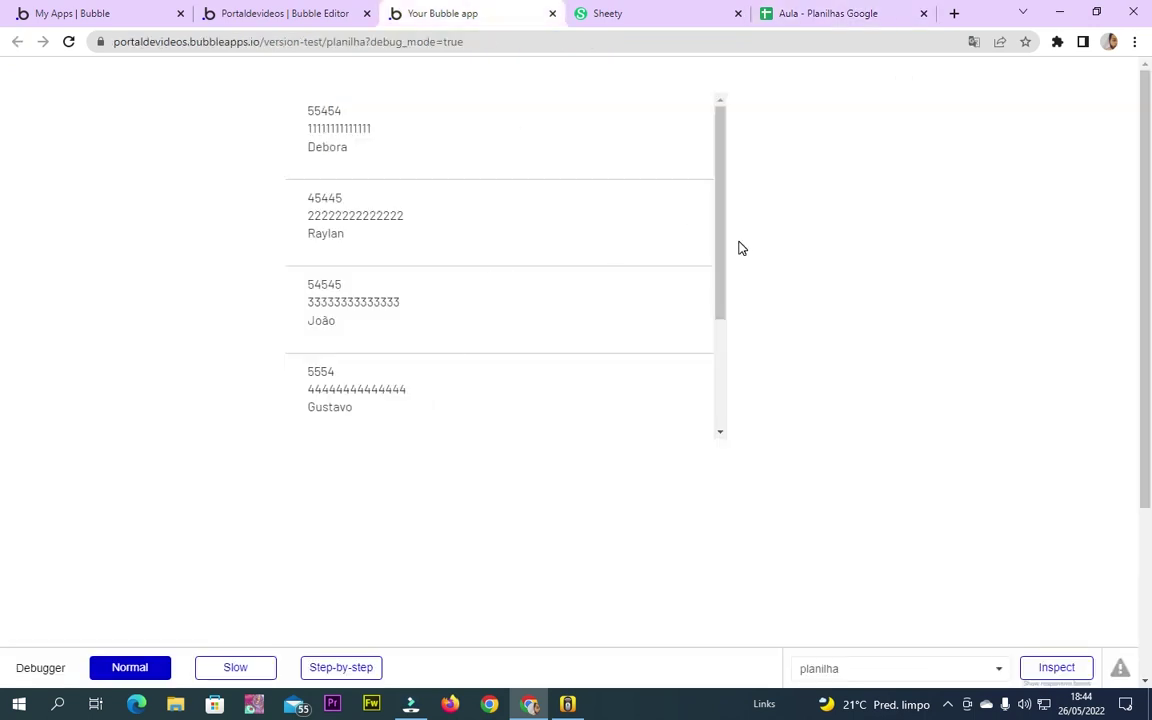
# Reload the app preview and scroll to find the new supplier 56554, Acesso
pyautogui.moveTo(717, 242); pyautogui.dragTo(725, 501)
pyautogui.click(722, 411)
pyautogui.click(727, 305)
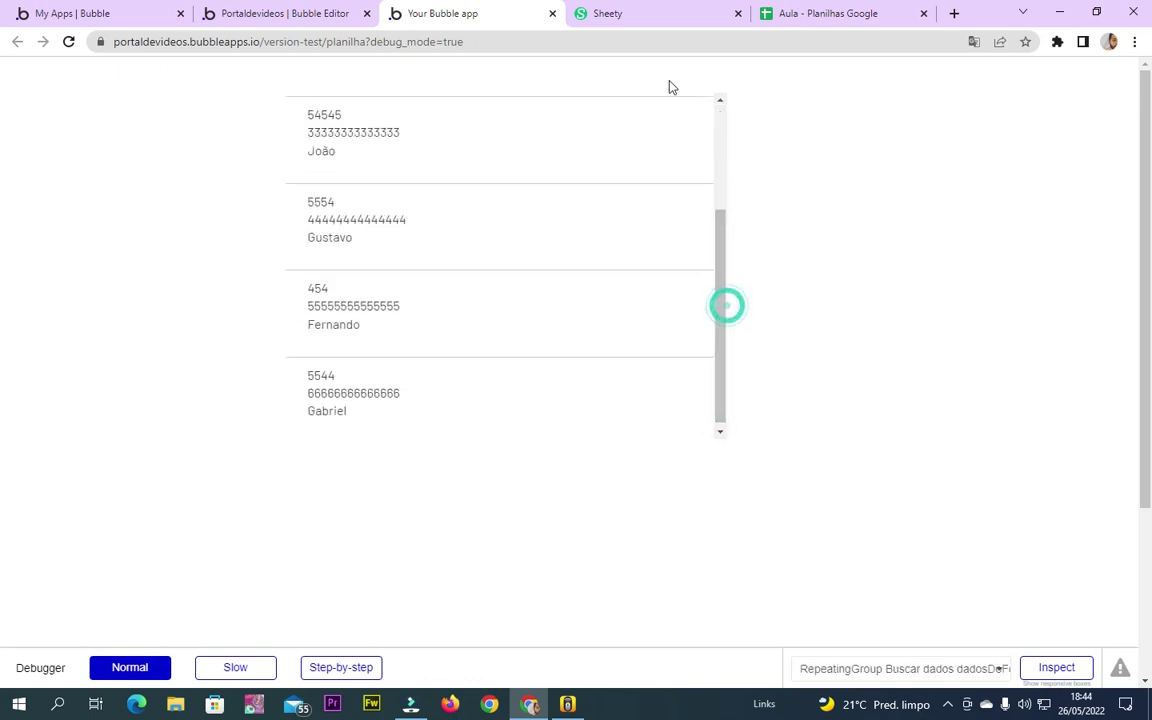
pyautogui.click(645, 40)
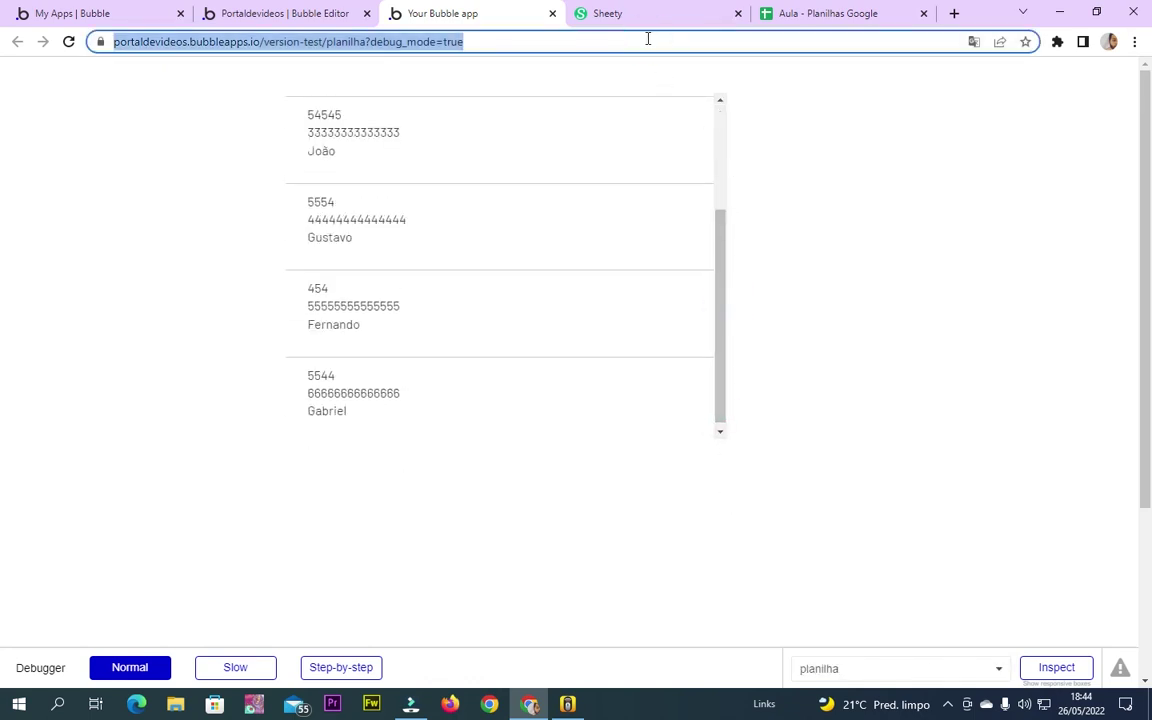
pyautogui.press('Return')
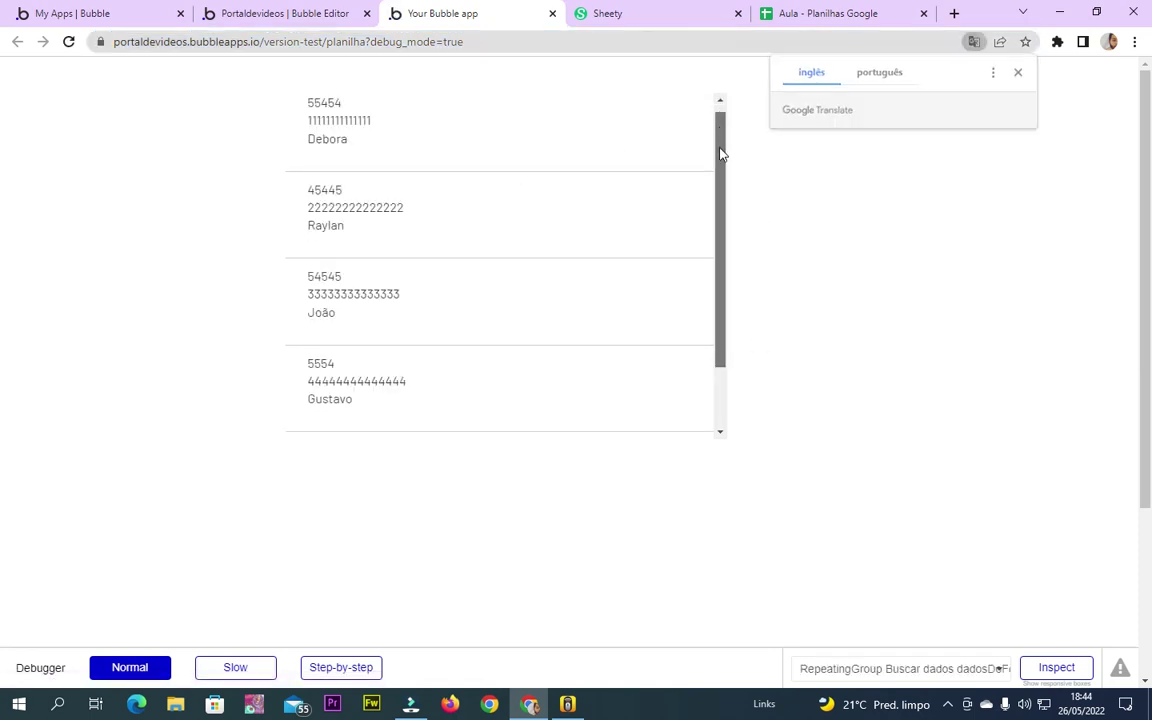
pyautogui.moveTo(720, 154); pyautogui.dragTo(722, 416)
pyautogui.moveTo(322, 320); pyautogui.dragTo(499, 347)
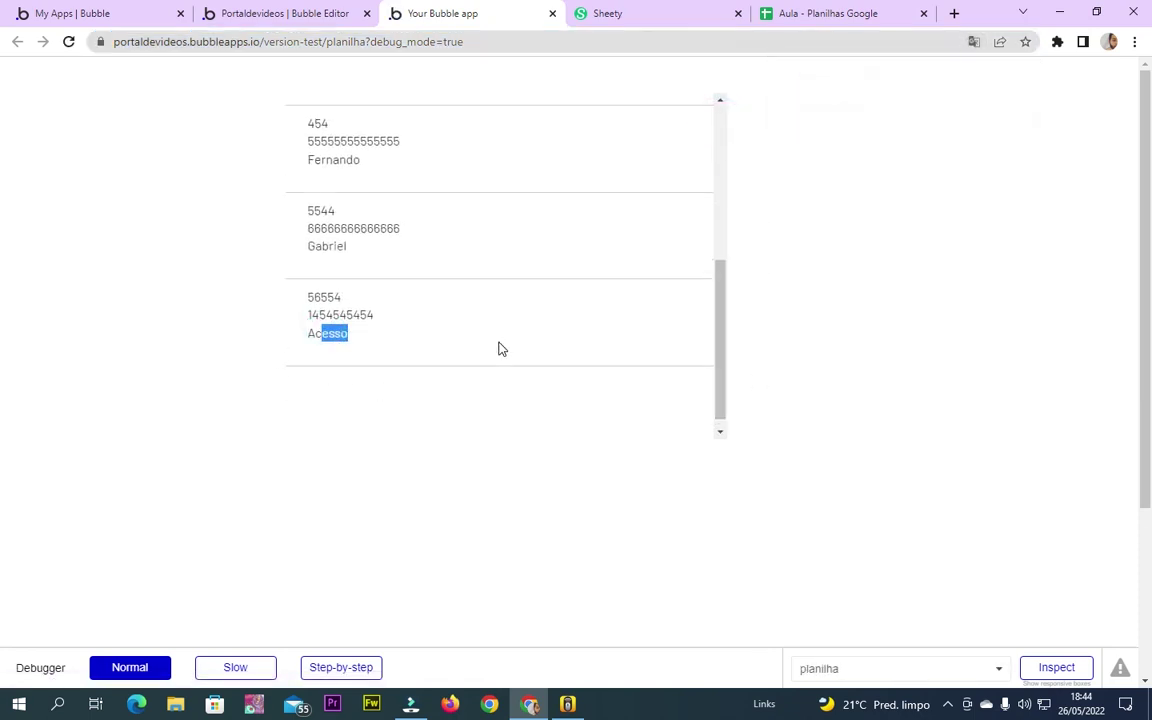
pyautogui.click(263, 6)
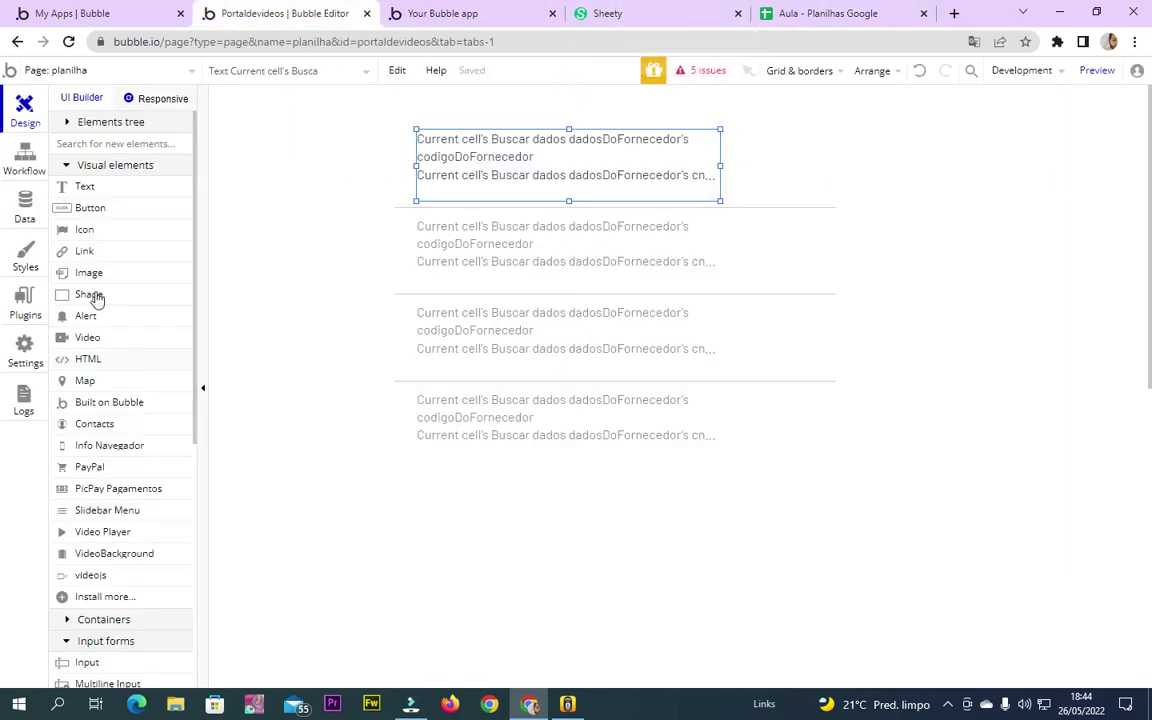
# Scroll through the Sheety Aula project page to review the Dados do fornecedor GET endpoint
pyautogui.click(596, 7)
pyautogui.scroll(-3, 419, 499)
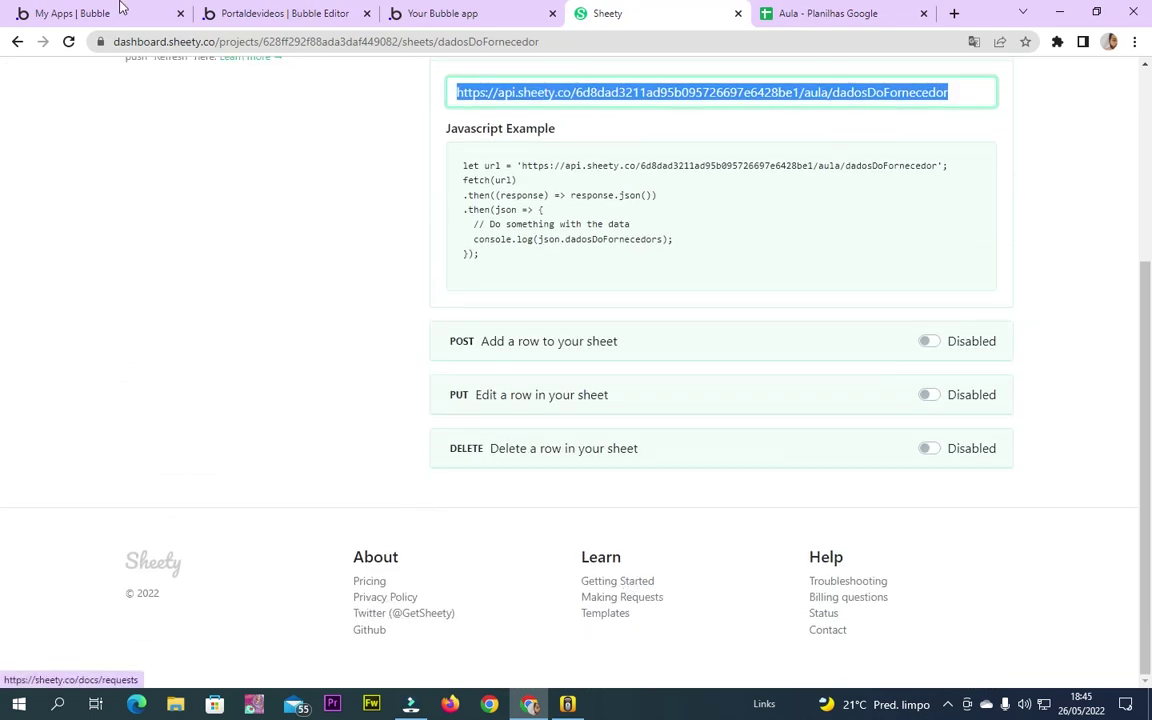
pyautogui.scroll(3, 170, 339)
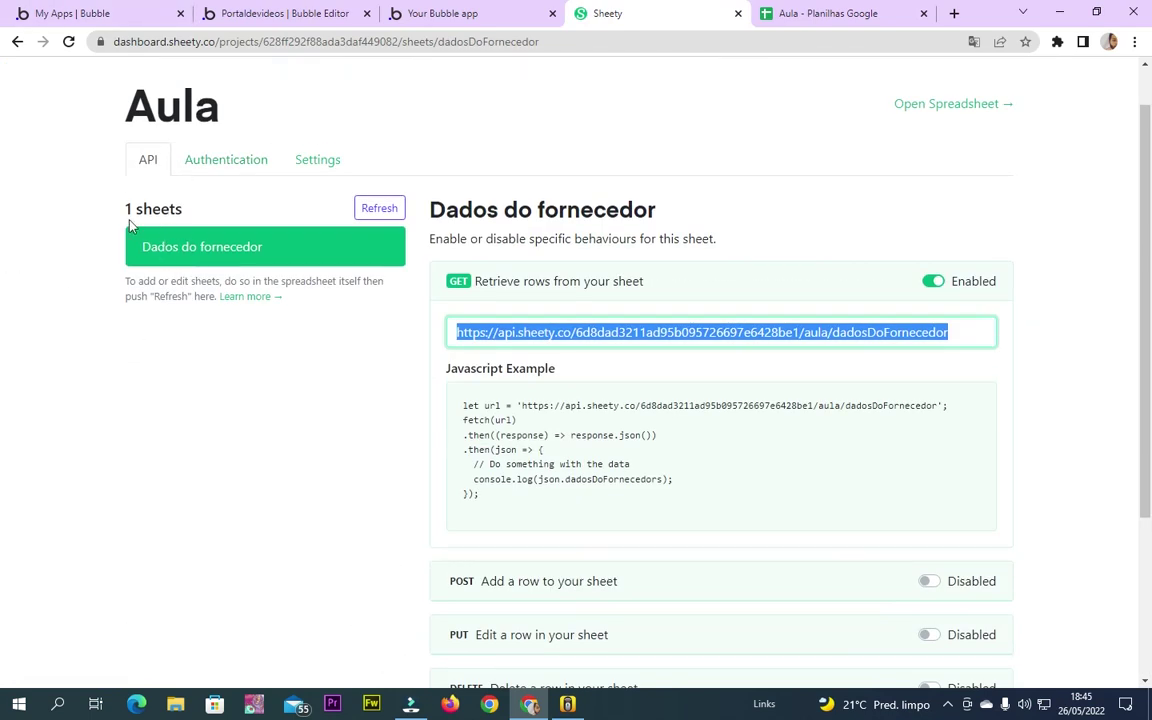
pyautogui.scroll(-3, 464, 465)
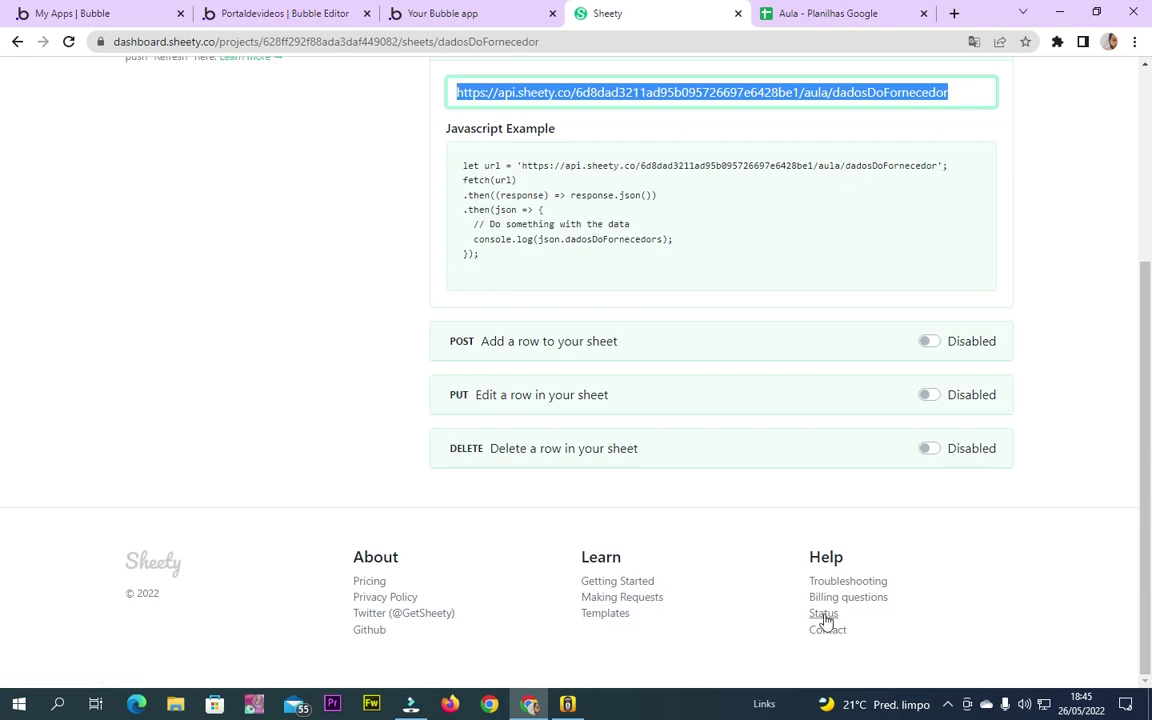
pyautogui.scroll(4, 334, 566)
# Open the Sheety homepage, translate it into Portuguese, and open the 'Fazendo pedidos' docs
pyautogui.keyDown('ctrl'); pyautogui.click(57, 92); pyautogui.keyUp('ctrl')
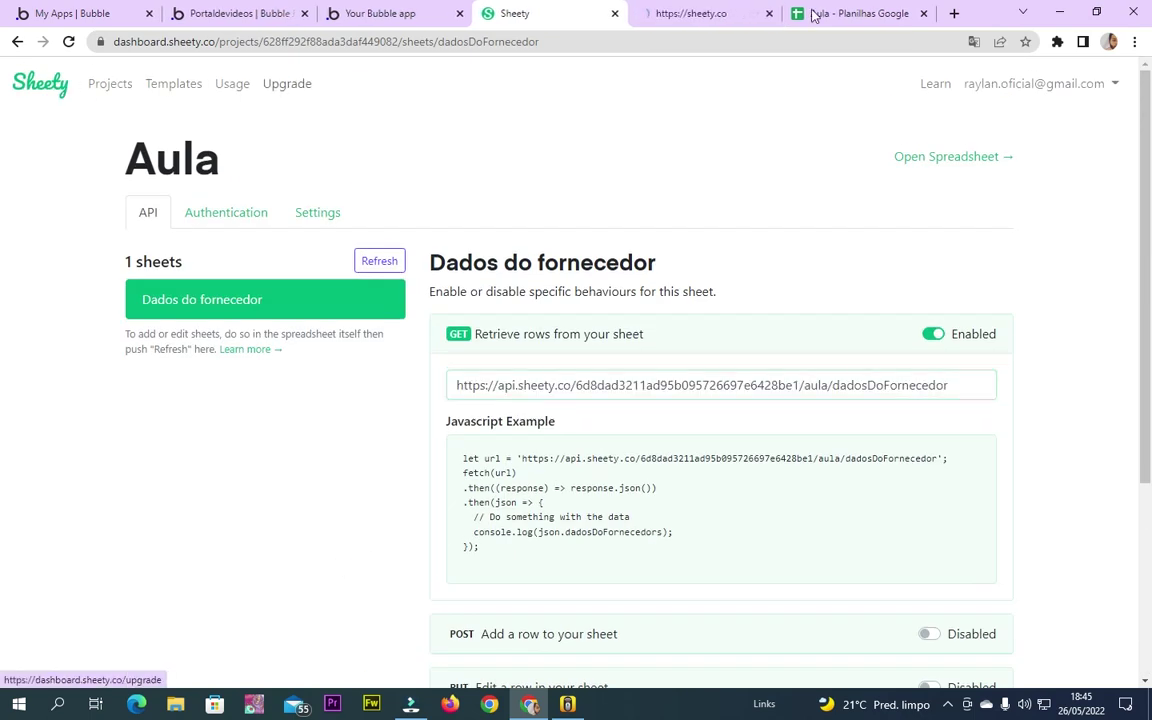
pyautogui.click(690, 14)
pyautogui.scroll(-10, 658, 488)
pyautogui.scroll(-15, 643, 480)
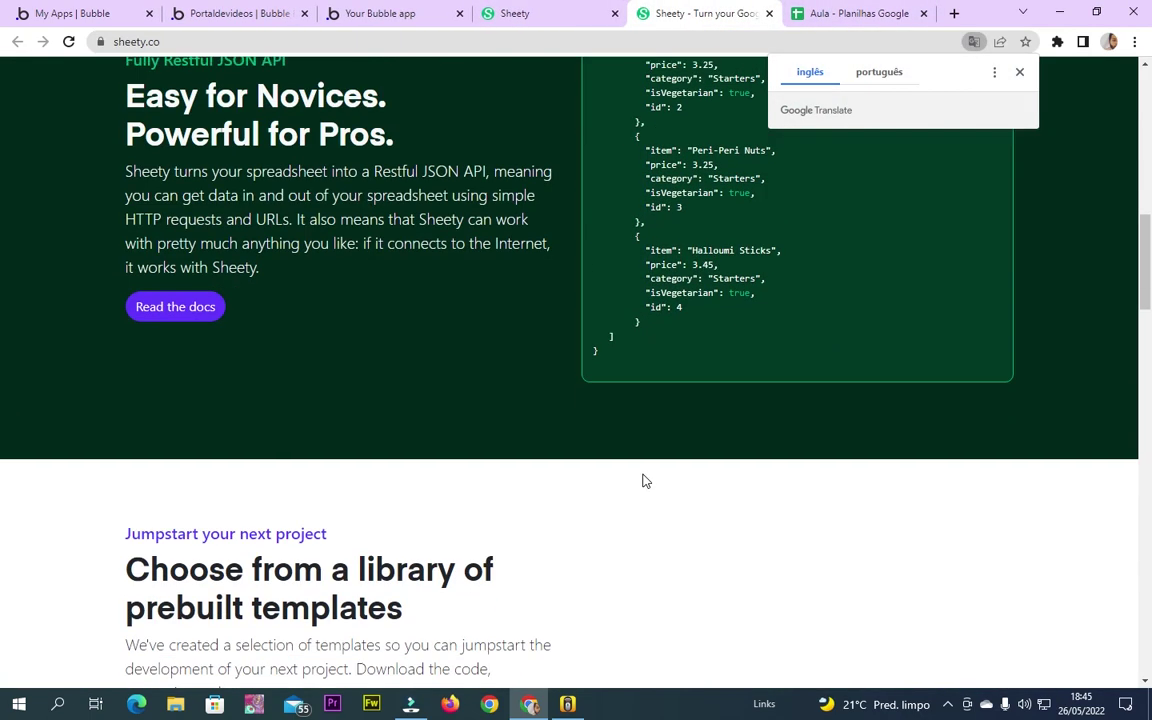
pyautogui.scroll(-10, 643, 481)
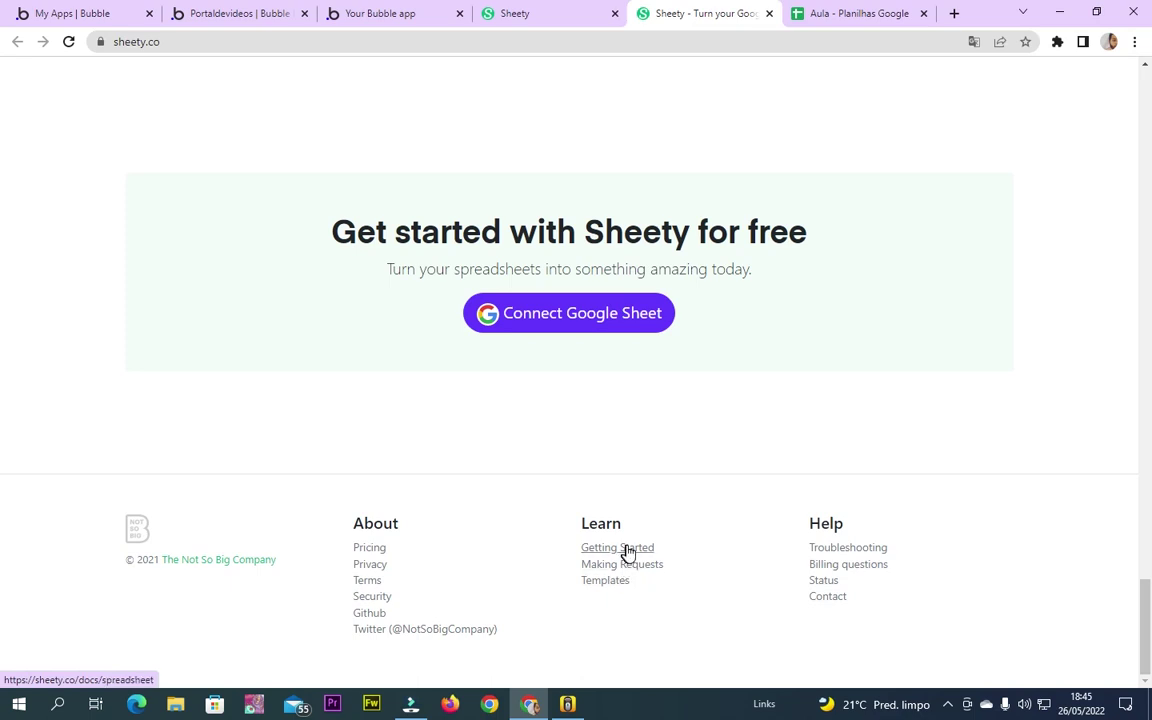
pyautogui.click(973, 41)
pyautogui.click(866, 78)
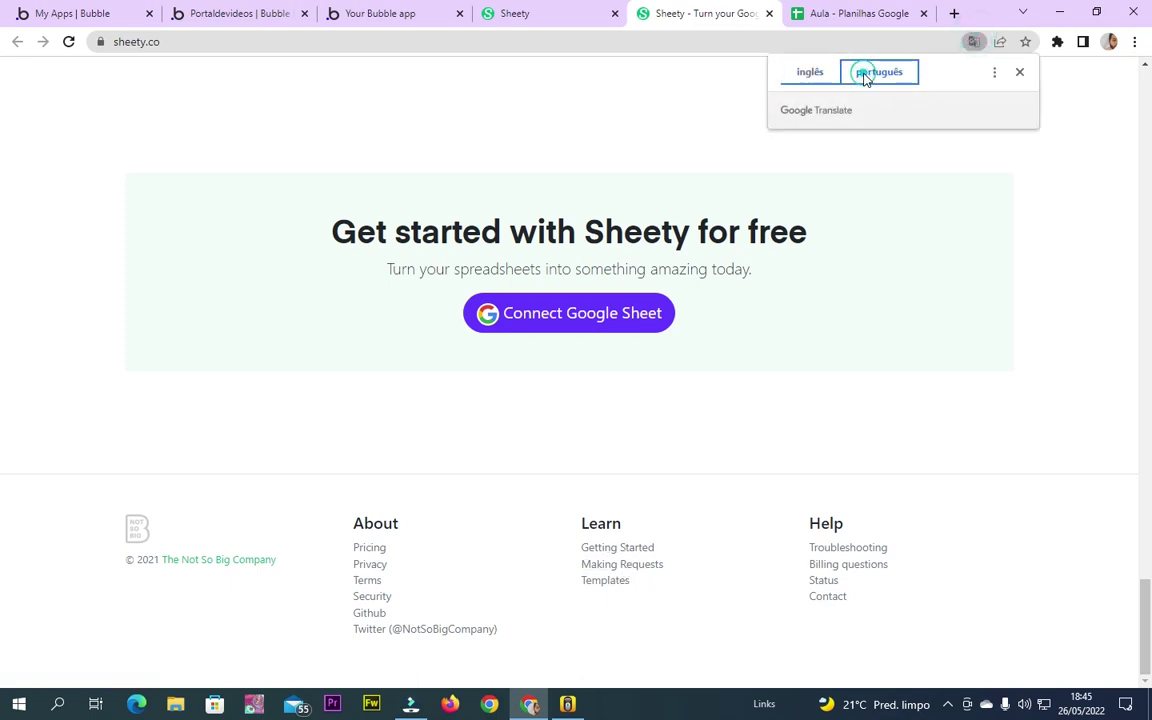
pyautogui.click(631, 568)
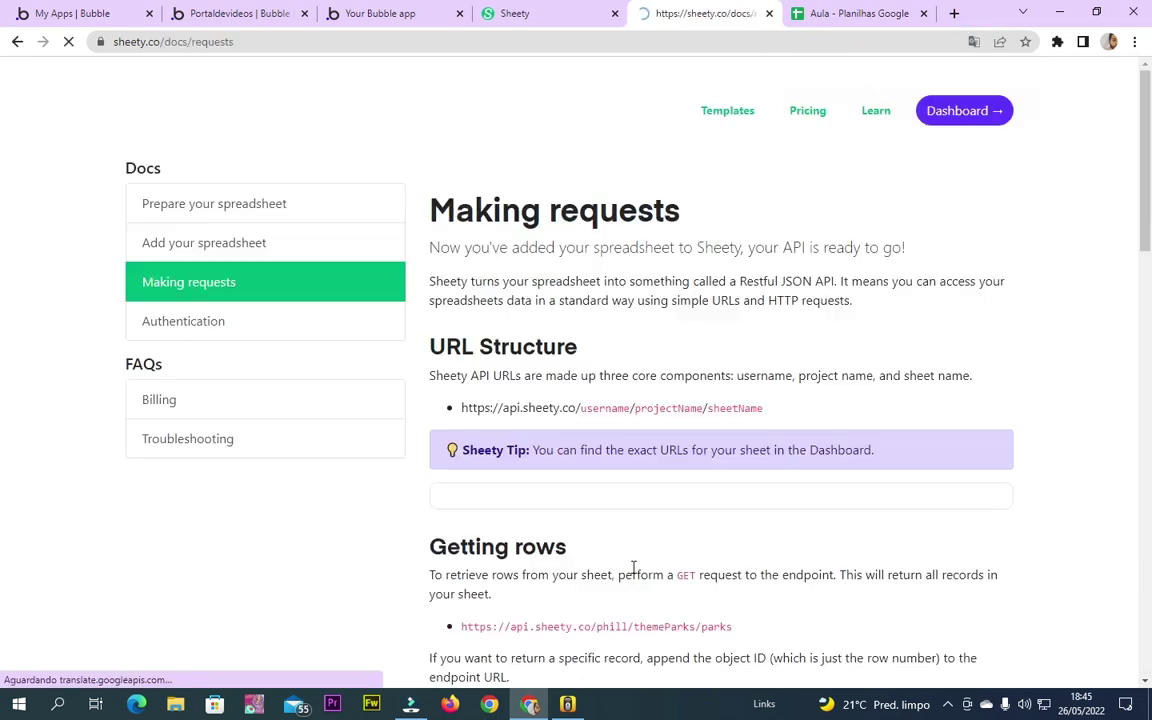
# Switch the docs back to English and locate the Filtering rows property syntax
pyautogui.click(974, 42)
pyautogui.click(810, 72)
pyautogui.scroll(-6, 776, 290)
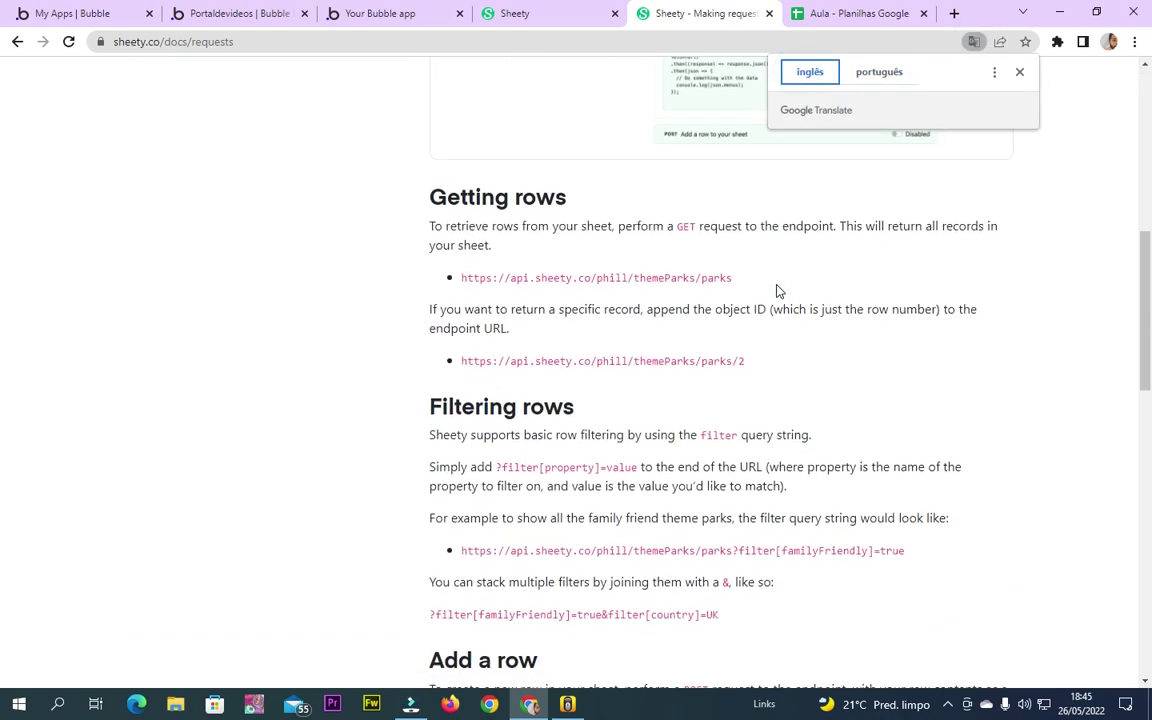
pyautogui.scroll(-2, 680, 290)
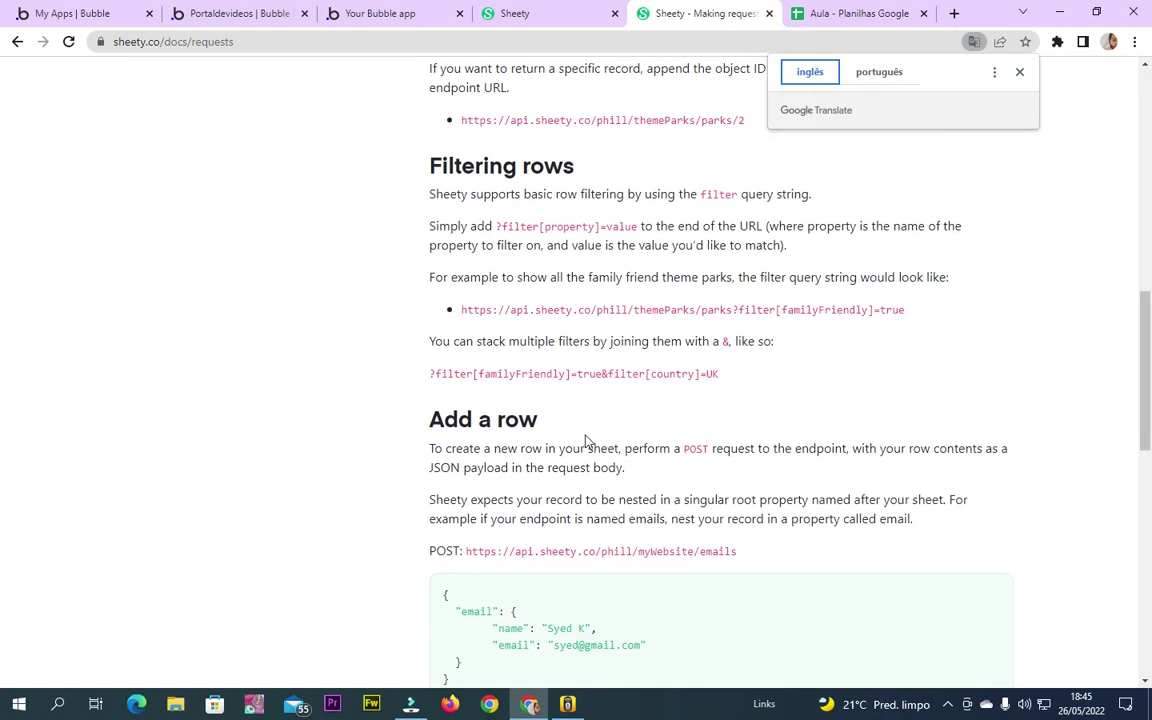
pyautogui.scroll(-2, 480, 420)
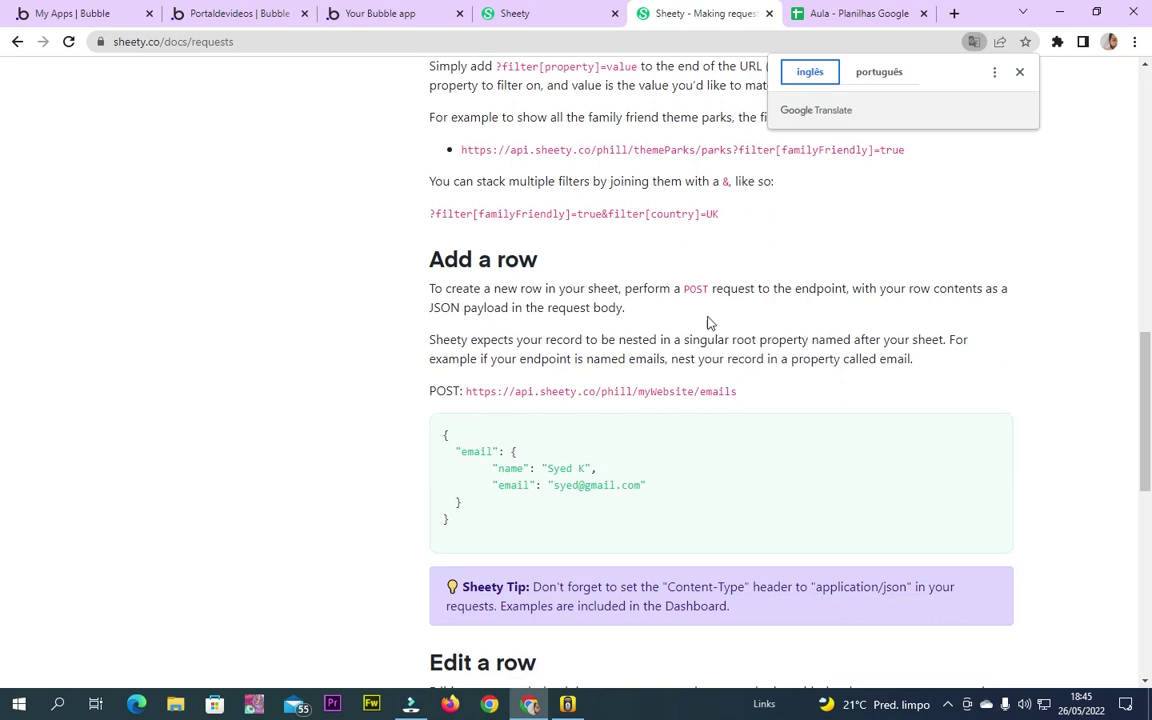
pyautogui.scroll(2, 680, 342)
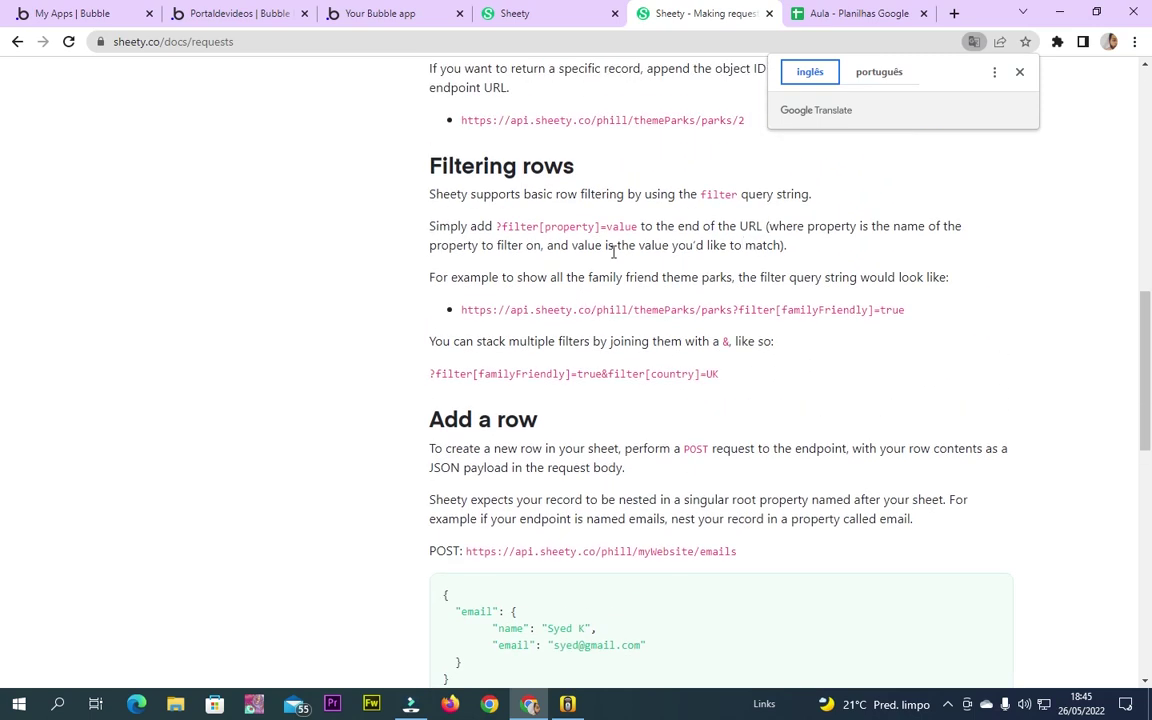
pyautogui.scroll(2, 553, 265)
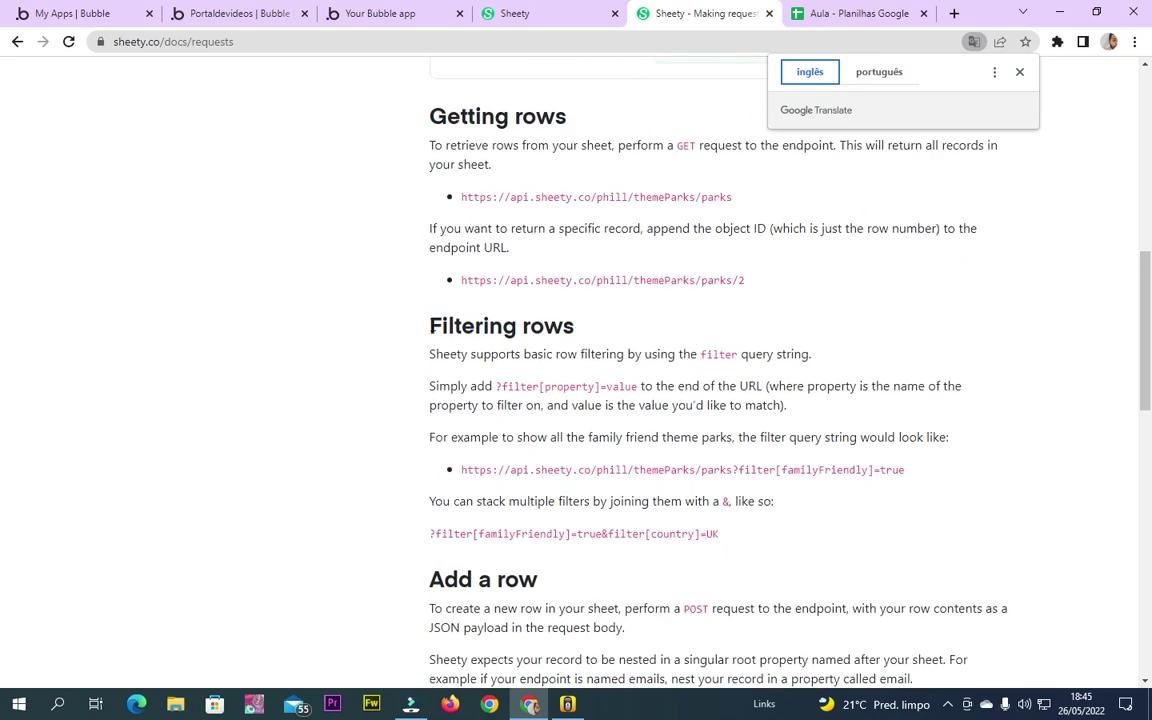
pyautogui.moveTo(420, 326); pyautogui.dragTo(602, 334)
pyautogui.doubleClick(570, 386)
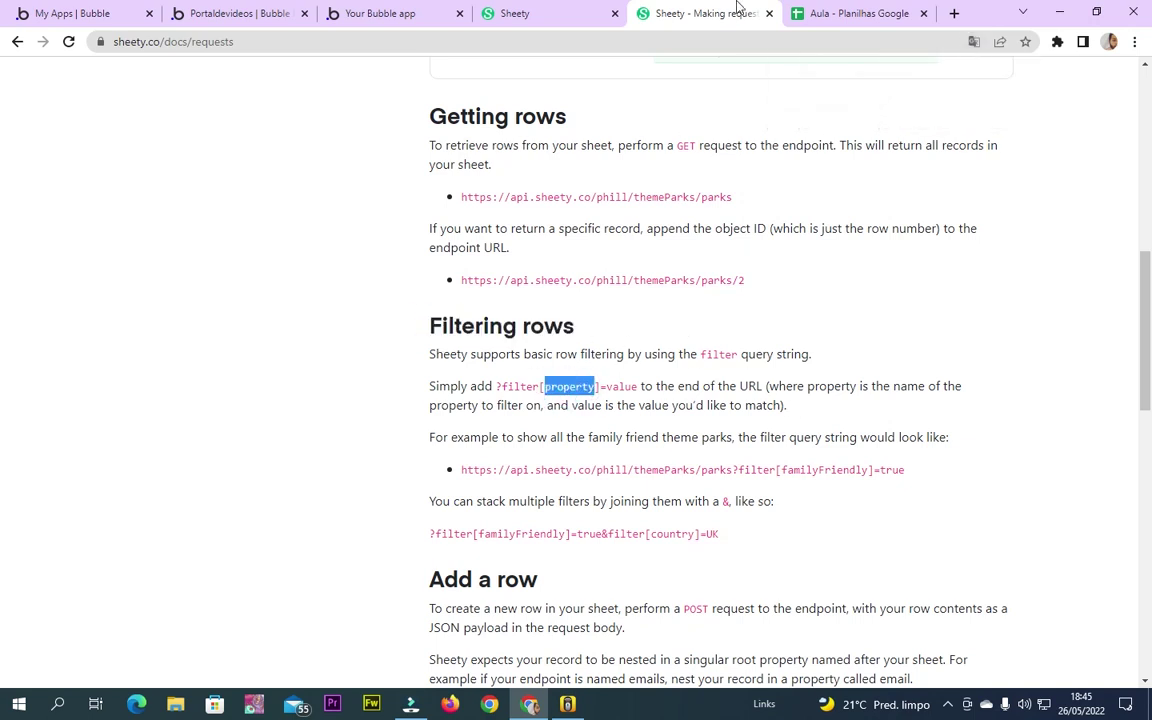
# Compare with the spreadsheet's Nome do fornecedor and Banco column headers
pyautogui.click(845, 13)
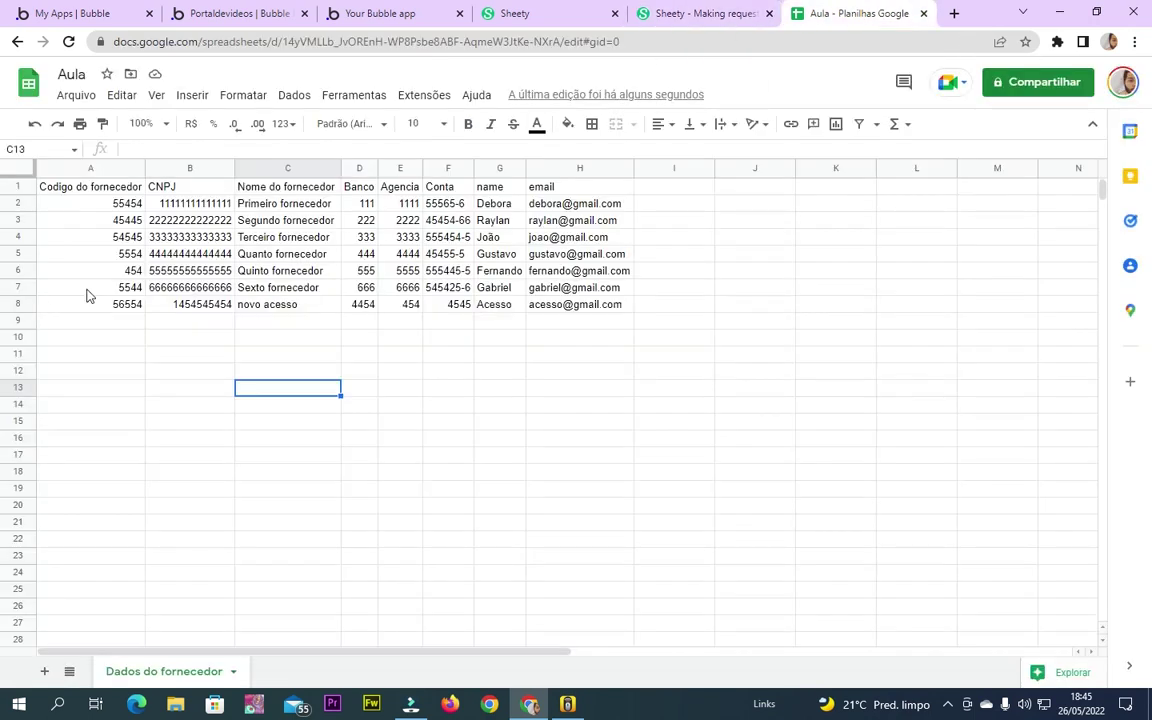
pyautogui.click(285, 186)
pyautogui.click(357, 186)
pyautogui.click(690, 13)
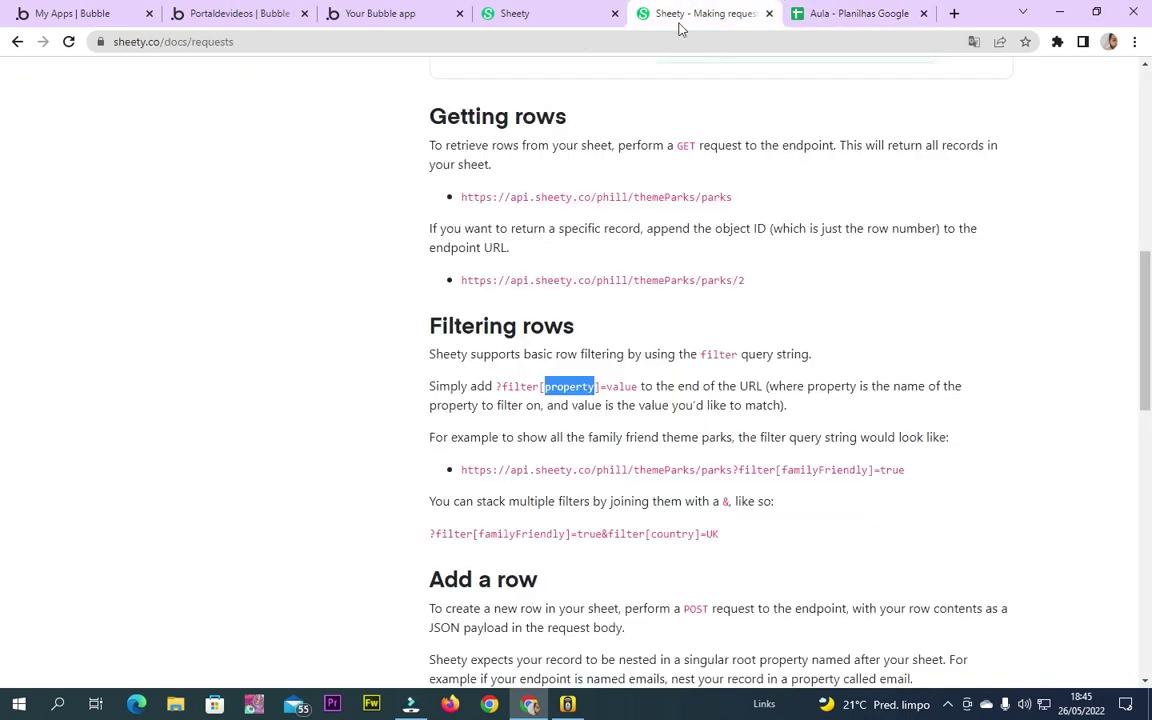
pyautogui.tripleClick(631, 386)
pyautogui.click(612, 432)
pyautogui.click(950, 474)
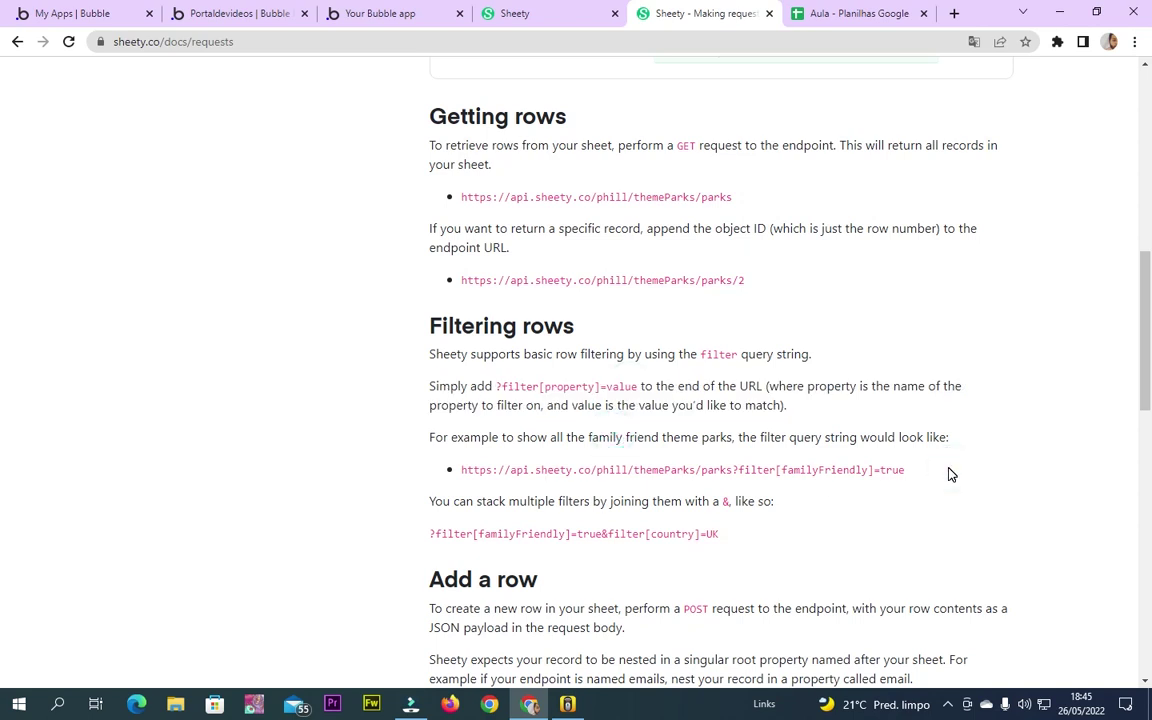
pyautogui.moveTo(950, 474); pyautogui.dragTo(421, 481)
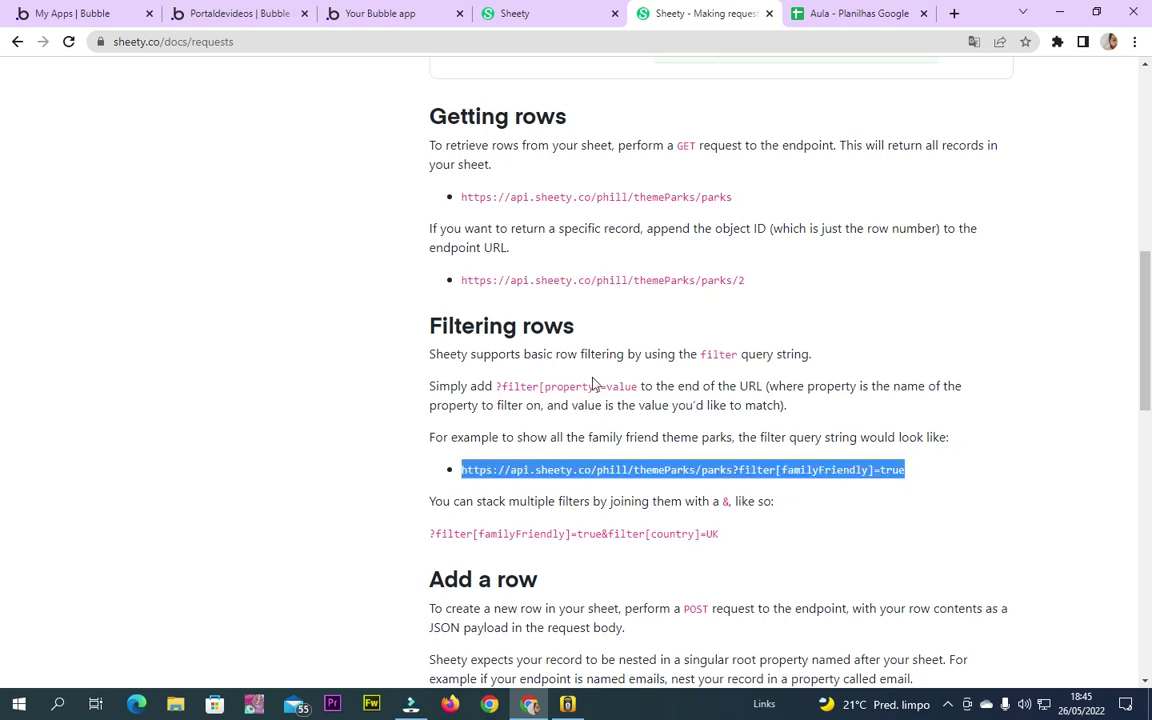
pyautogui.scroll(-3, 679, 554)
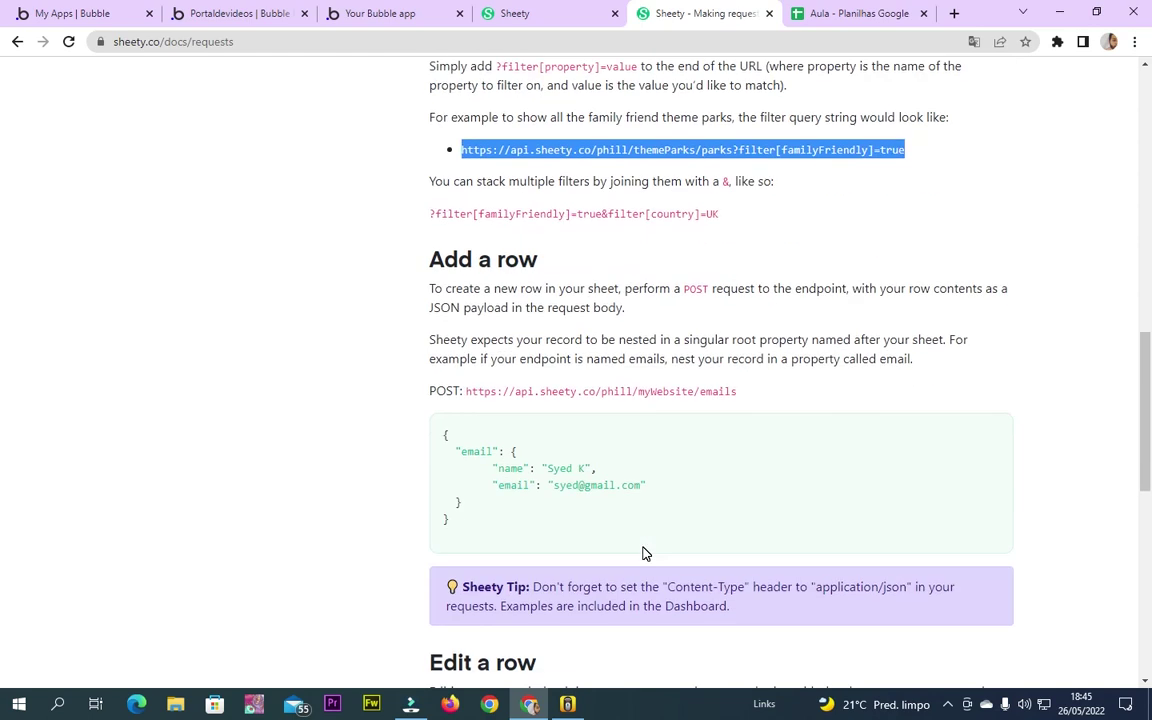
pyautogui.scroll(2, 646, 493)
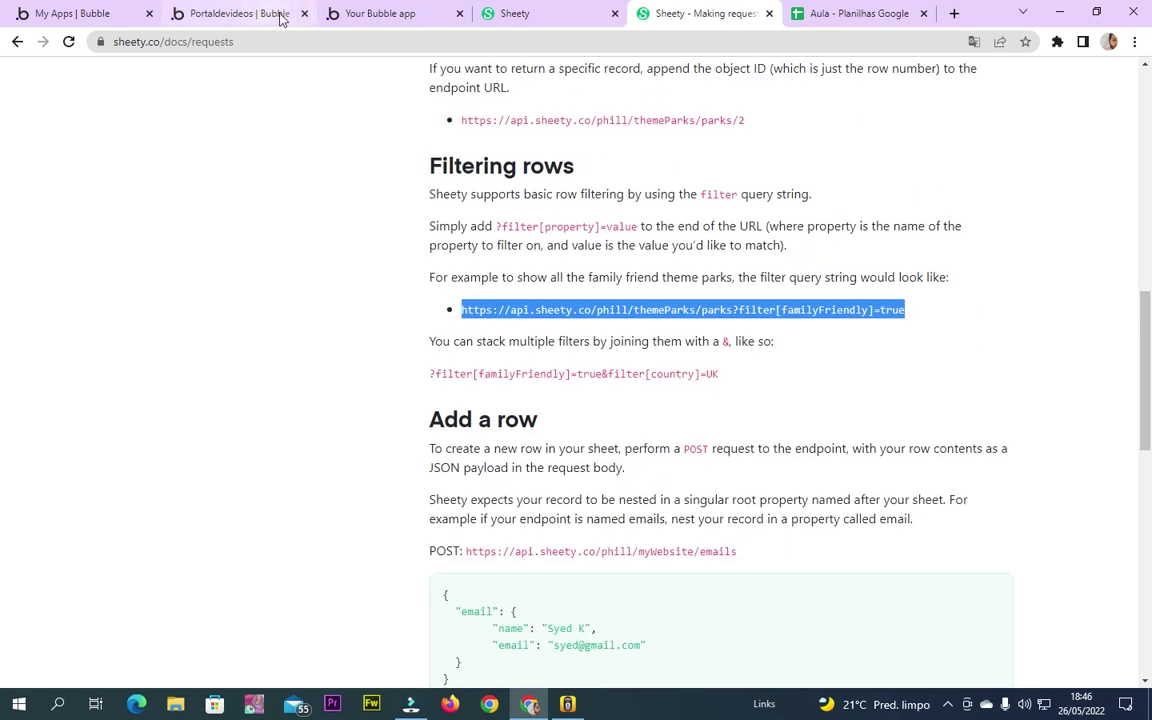
# From the Bubble home page's My plugins list, open 'Planilha Como Banco De Dados' for editing
pyautogui.click(70, 13)
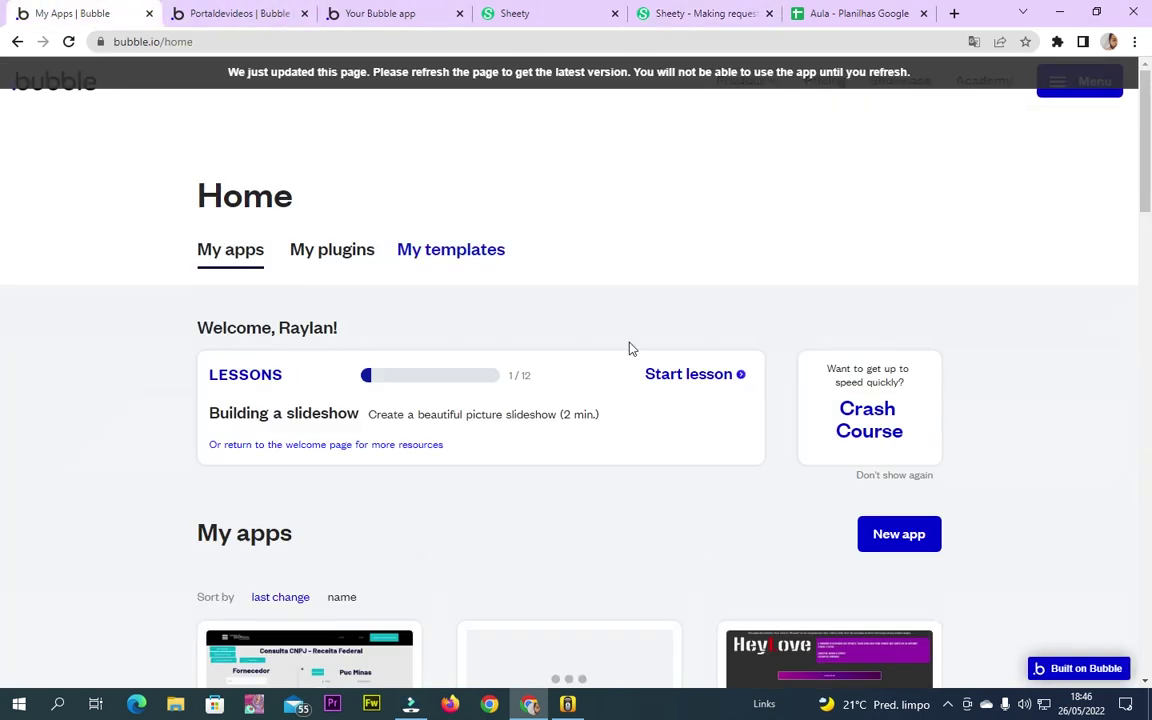
pyautogui.click(421, 251)
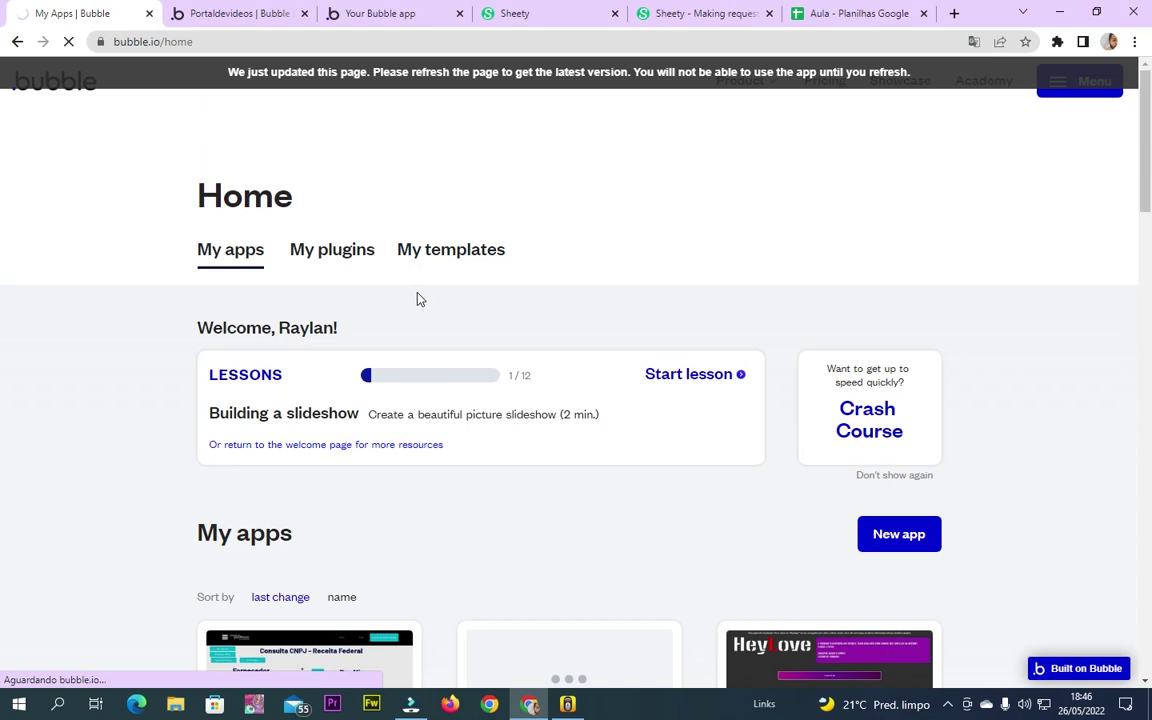
pyautogui.click(343, 257)
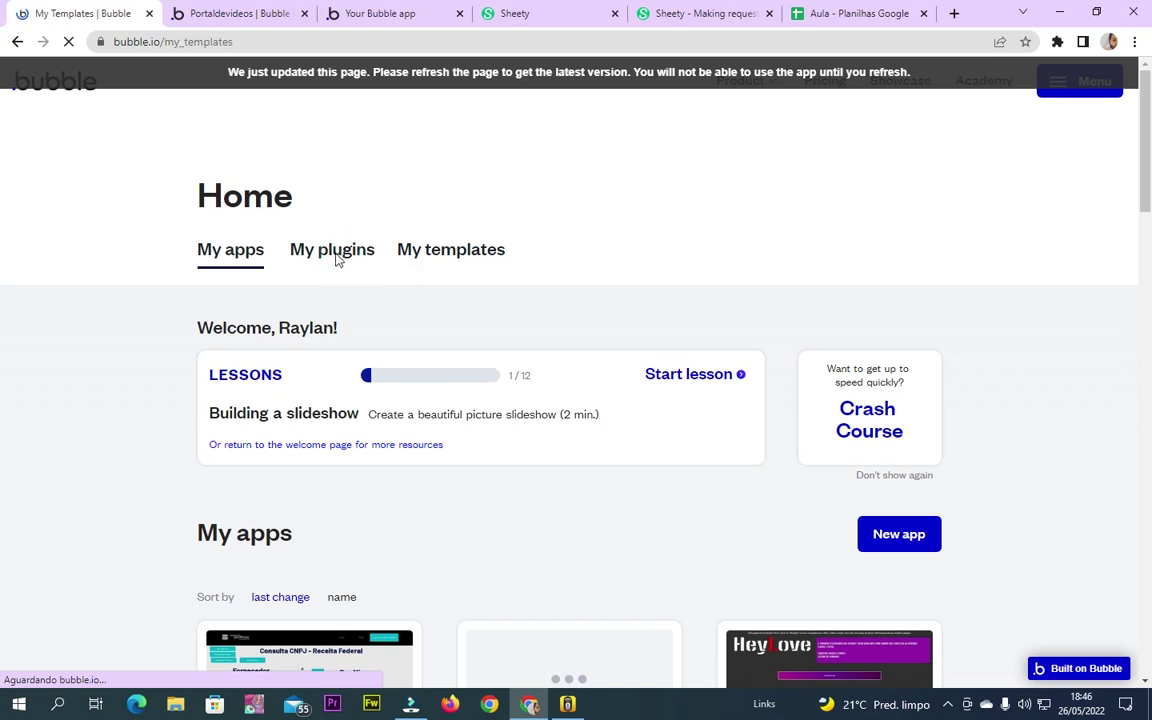
pyautogui.click(339, 250)
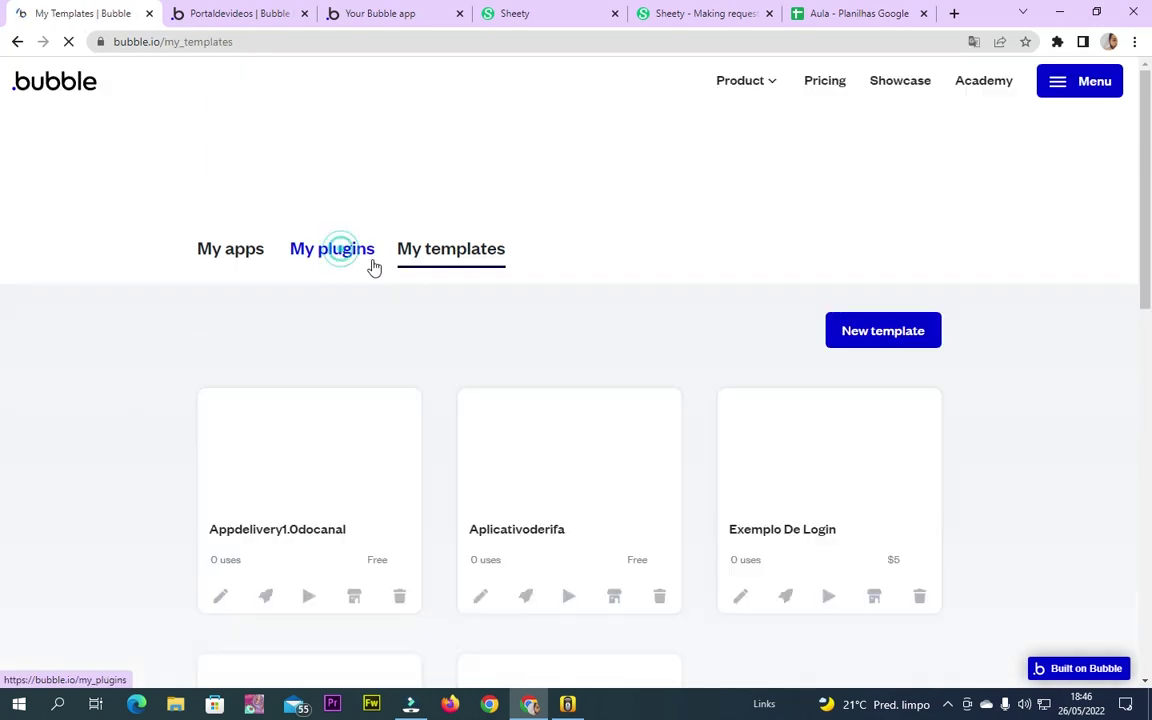
pyautogui.scroll(-3, 221, 458)
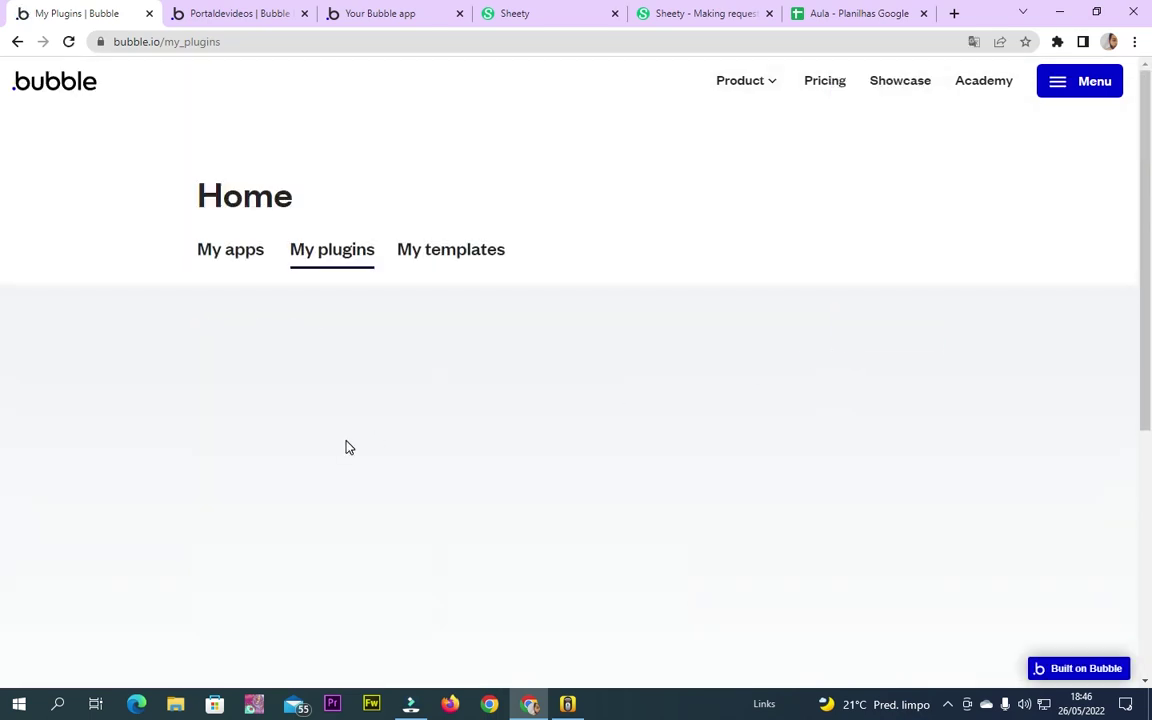
pyautogui.scroll(-3, 594, 569)
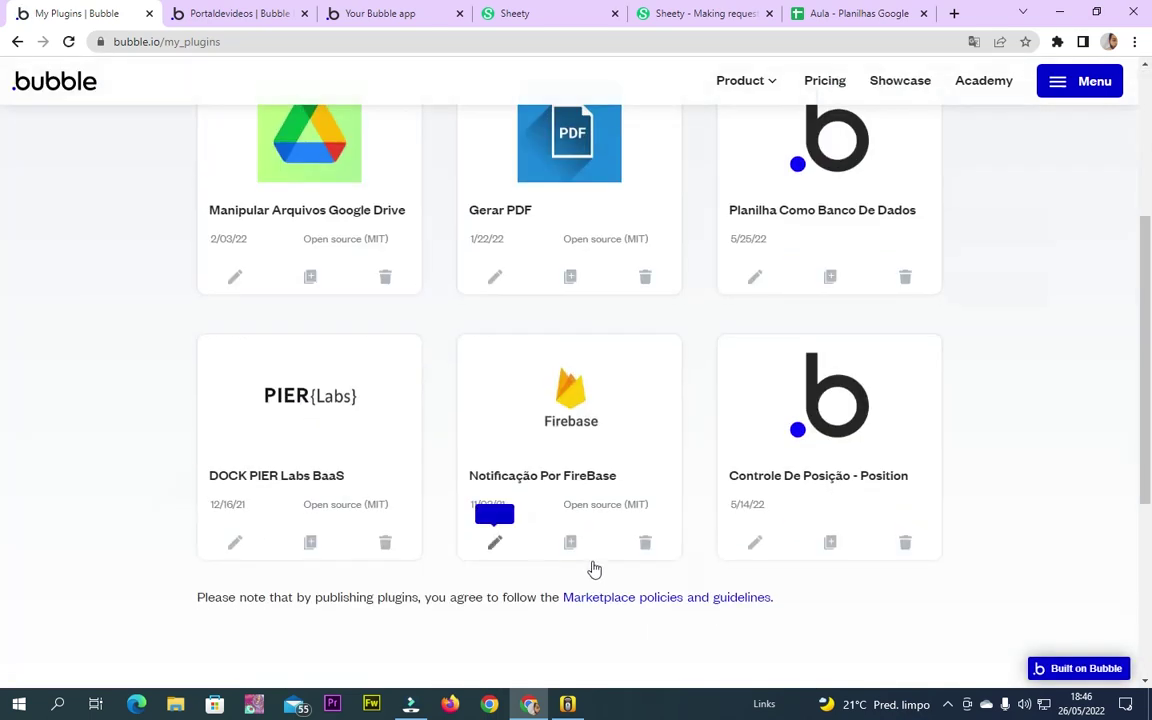
pyautogui.scroll(-4, 203, 555)
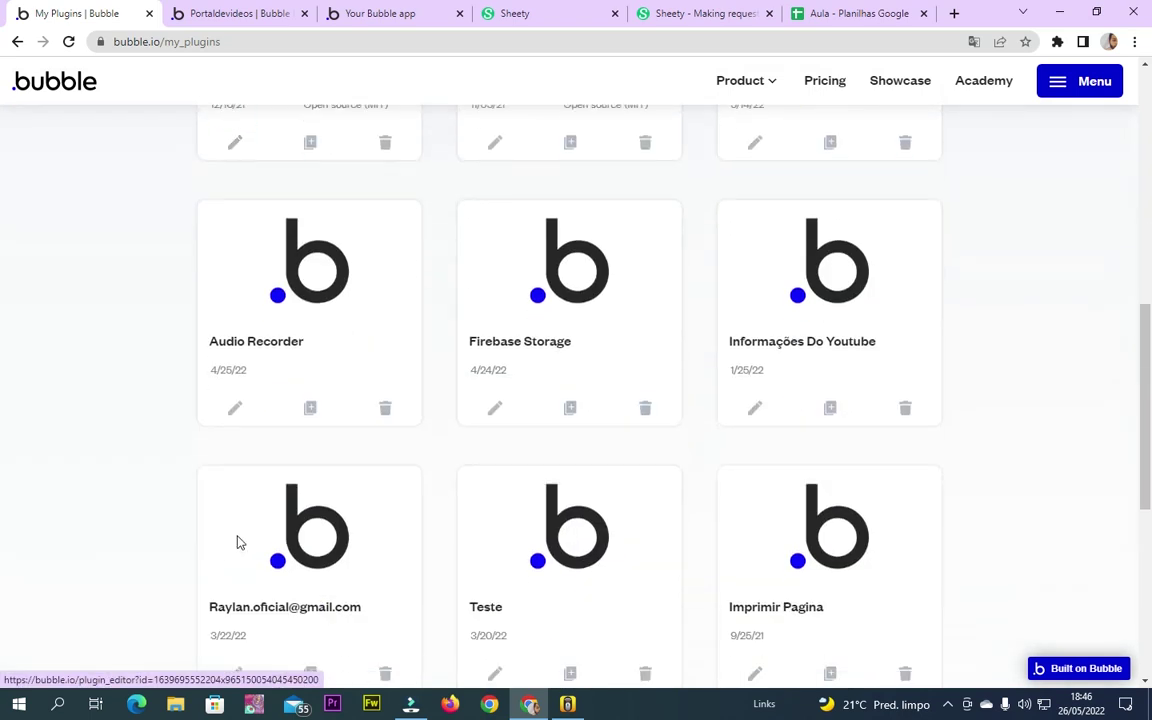
pyautogui.scroll(-2, 404, 524)
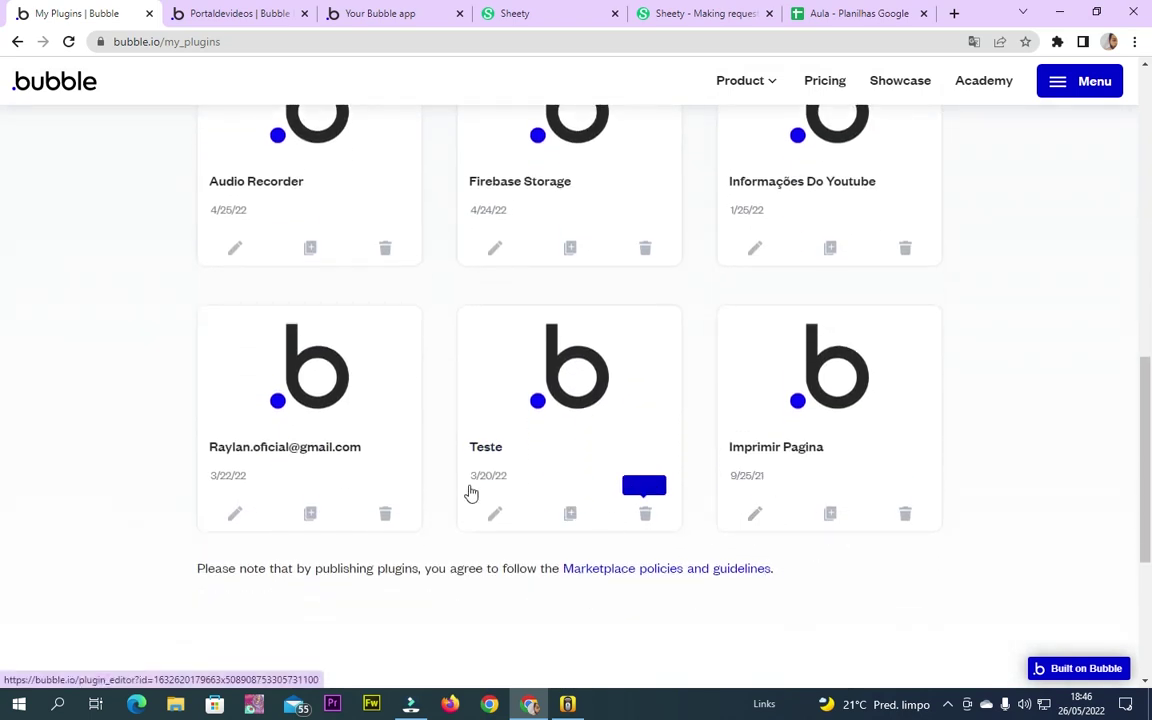
pyautogui.scroll(9, 471, 493)
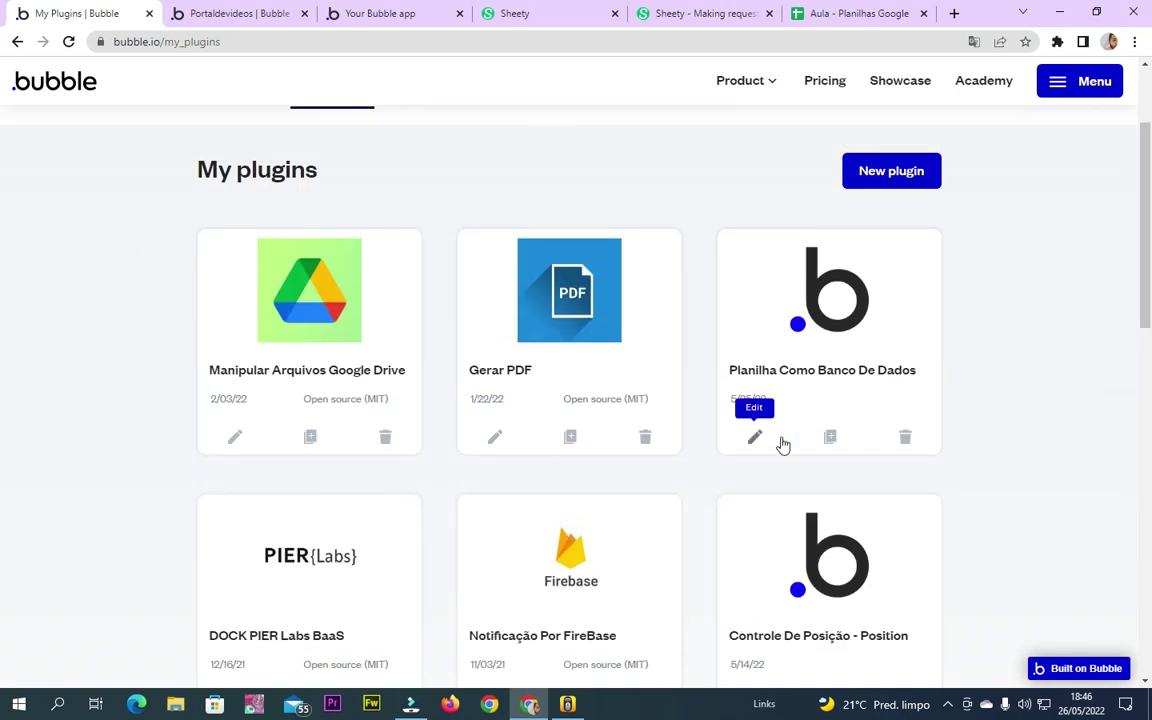
pyautogui.click(754, 437)
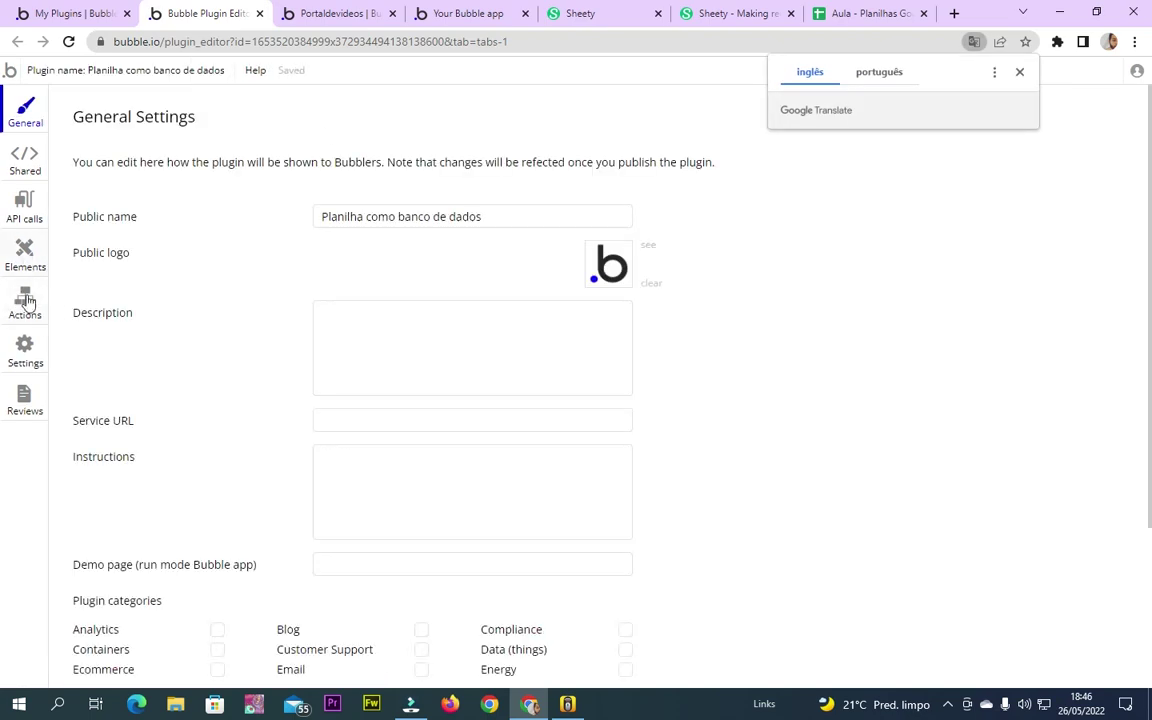
# Show the plugin's API calls and expand the 'Buscar dados filtrados' call
pyautogui.click(24, 302)
pyautogui.click(24, 205)
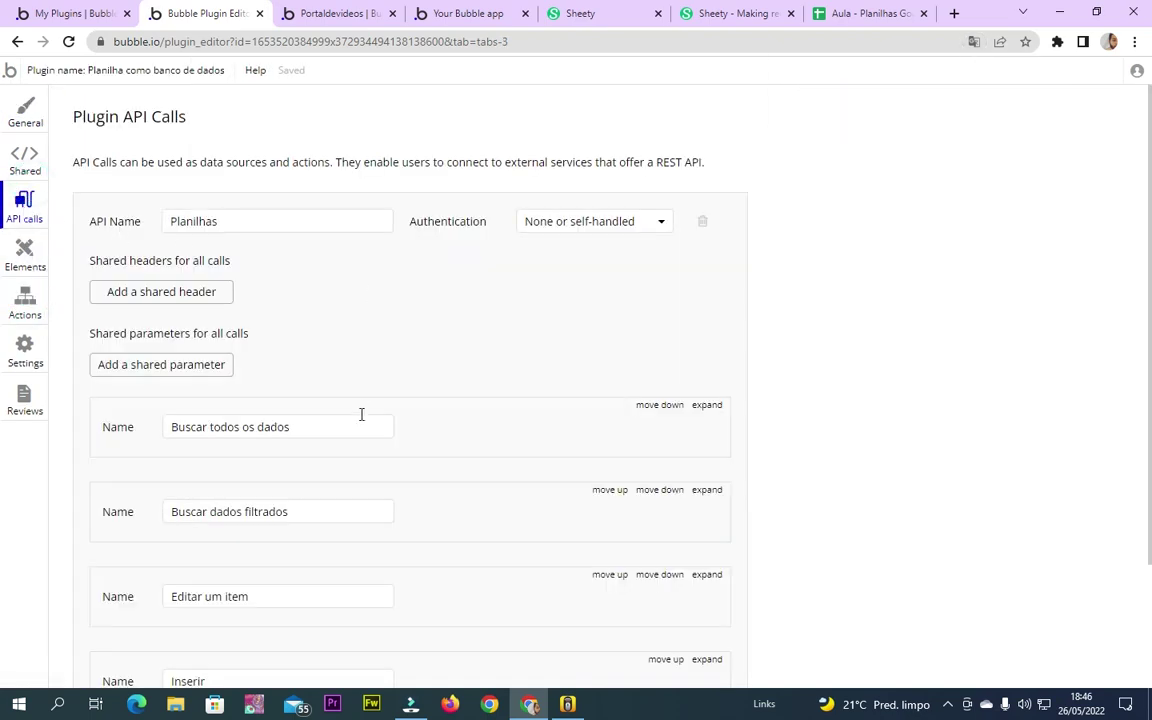
pyautogui.scroll(-3, 340, 420)
pyautogui.click(706, 290)
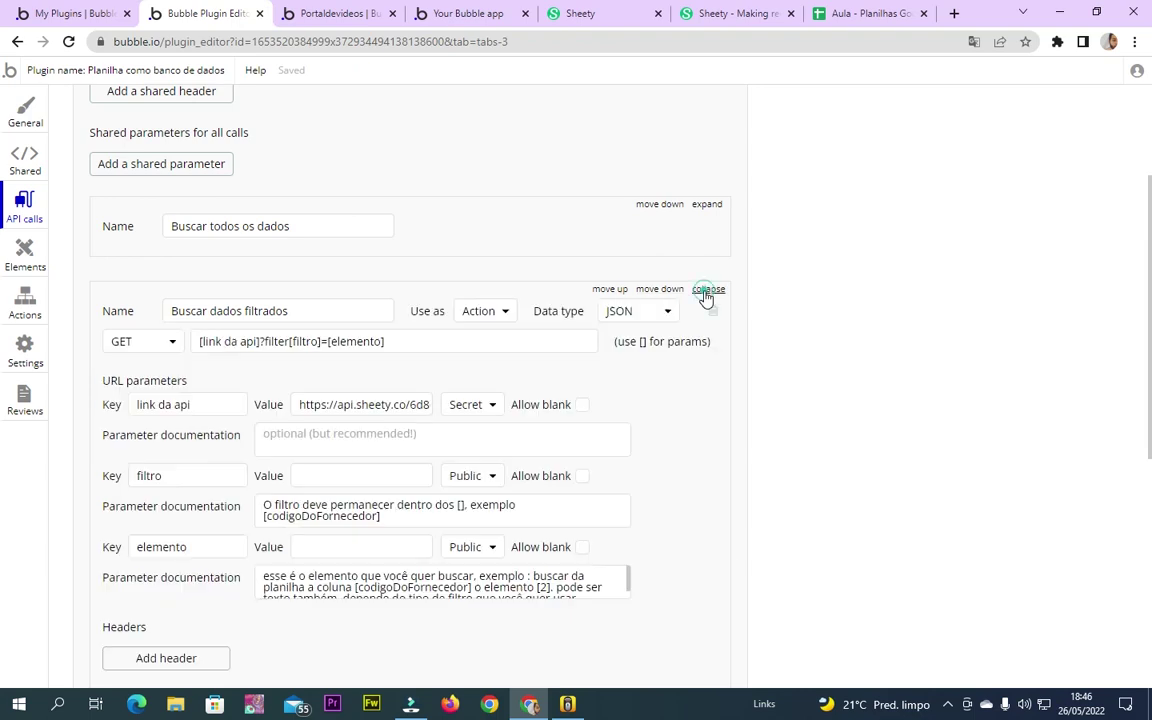
# Select and copy the call's GET URL [link da api]?filter[filtro]=[elemento]
pyautogui.scroll(-1, 335, 361)
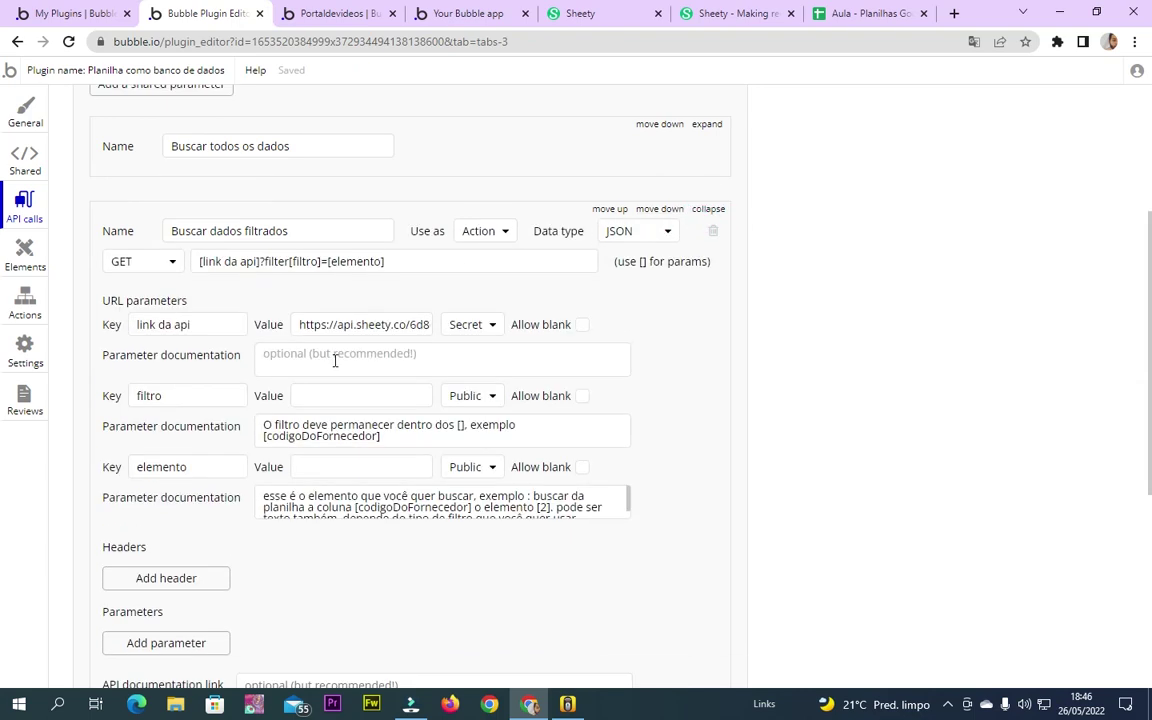
pyautogui.tripleClick(372, 261)
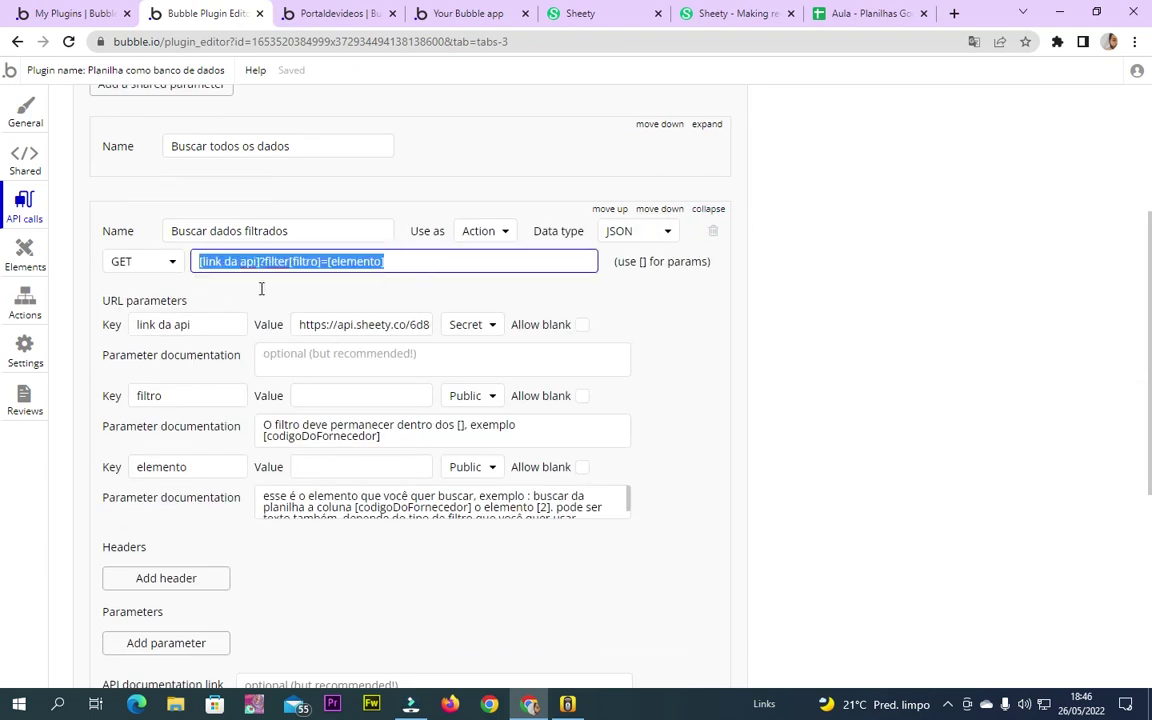
pyautogui.click(373, 290)
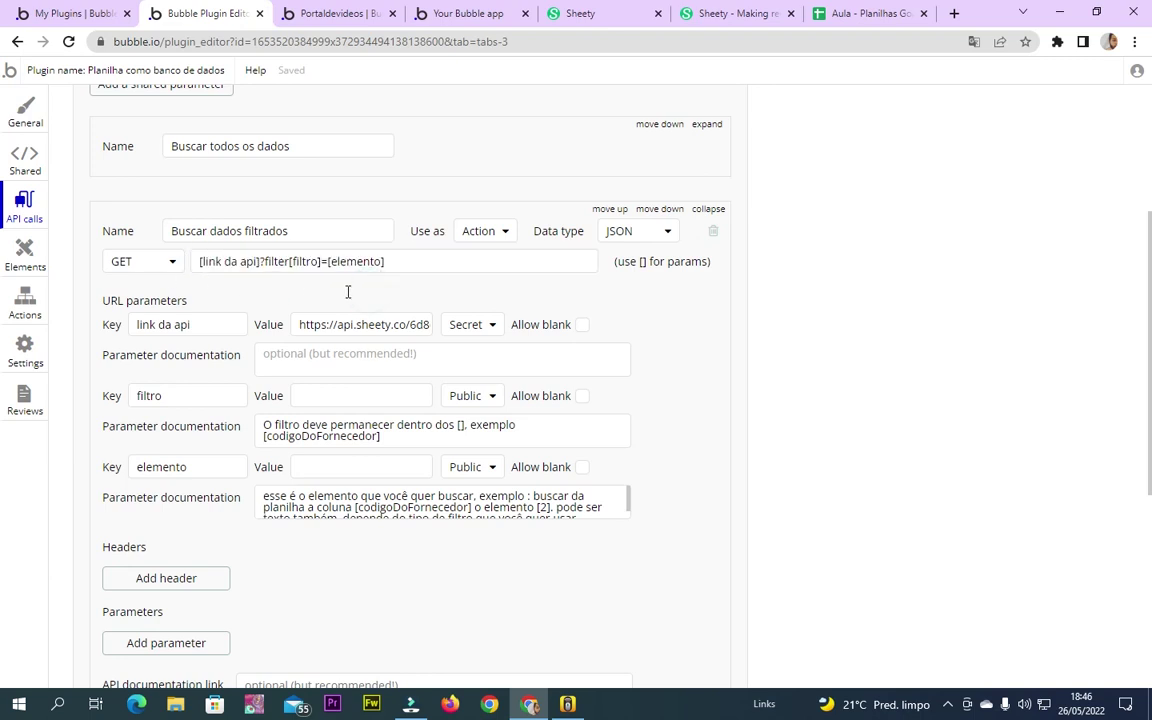
pyautogui.tripleClick(362, 324)
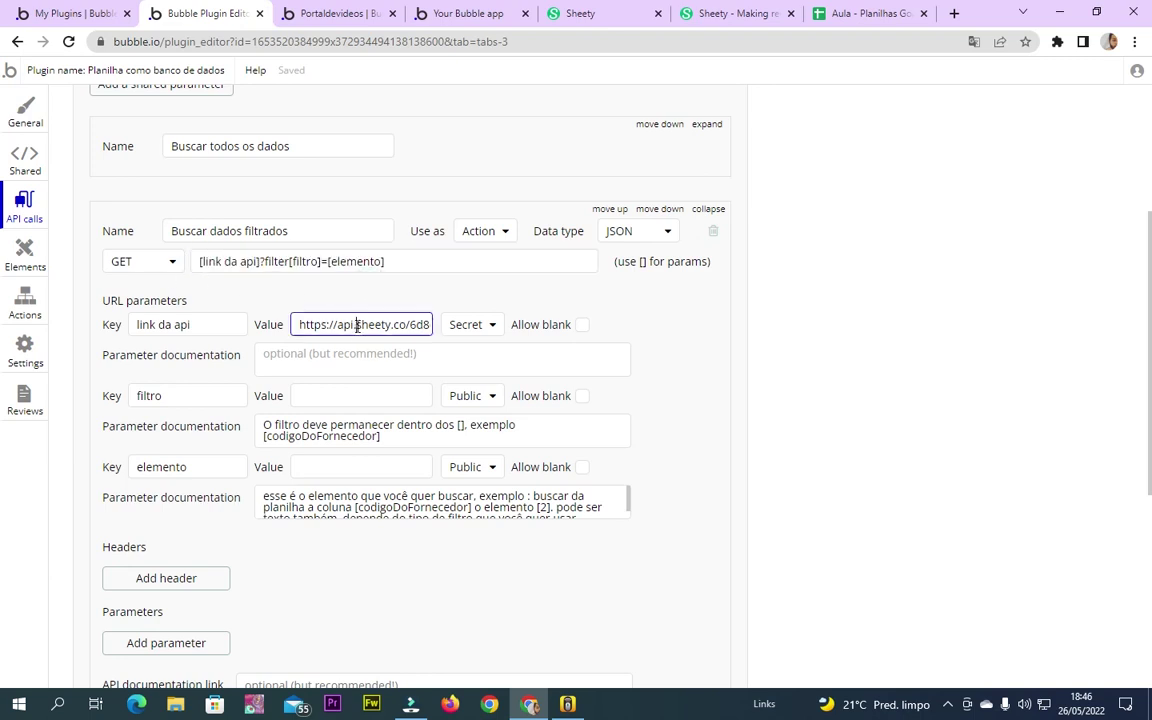
pyautogui.click(310, 261)
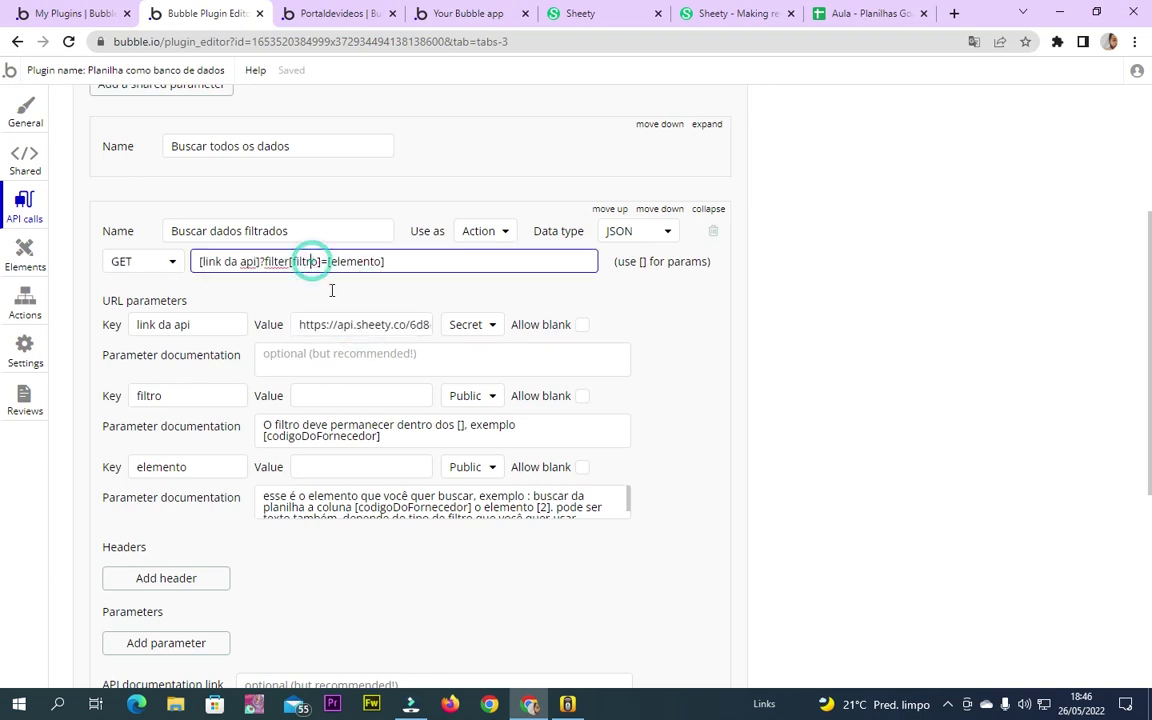
pyautogui.tripleClick(440, 258)
pyautogui.hotkey('ctrl', 'c')
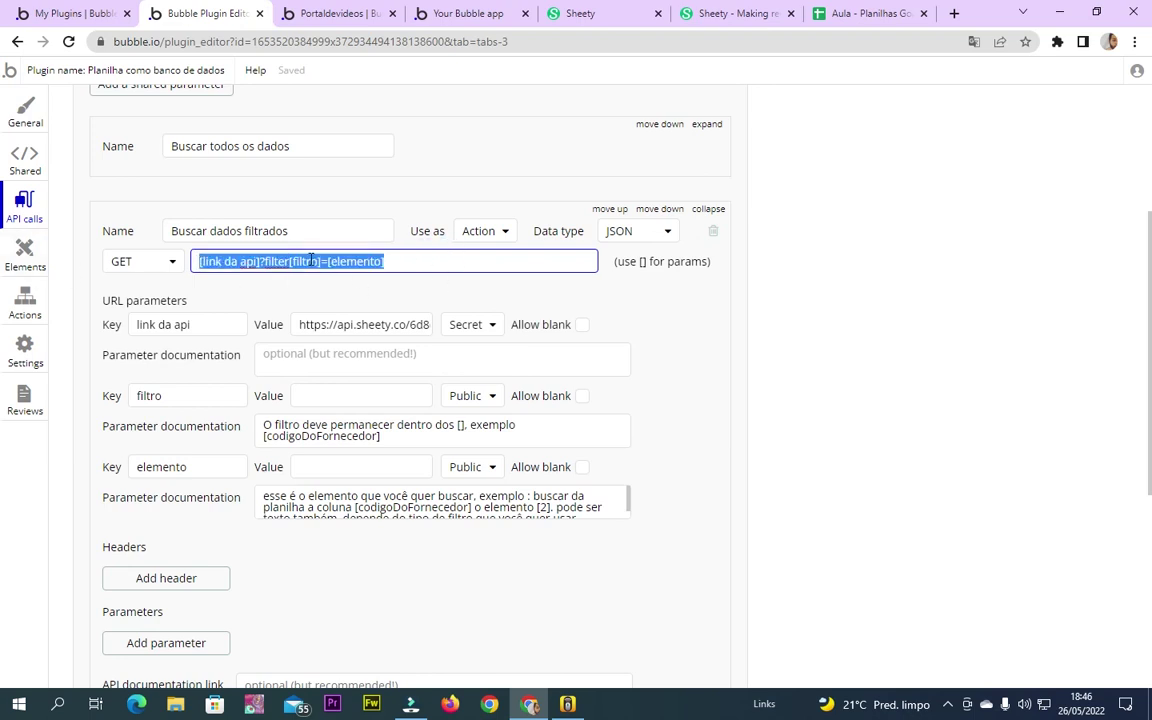
# In the app's API Connector, add another call named 'Buscar dados Filtrados'
pyautogui.click(332, 12)
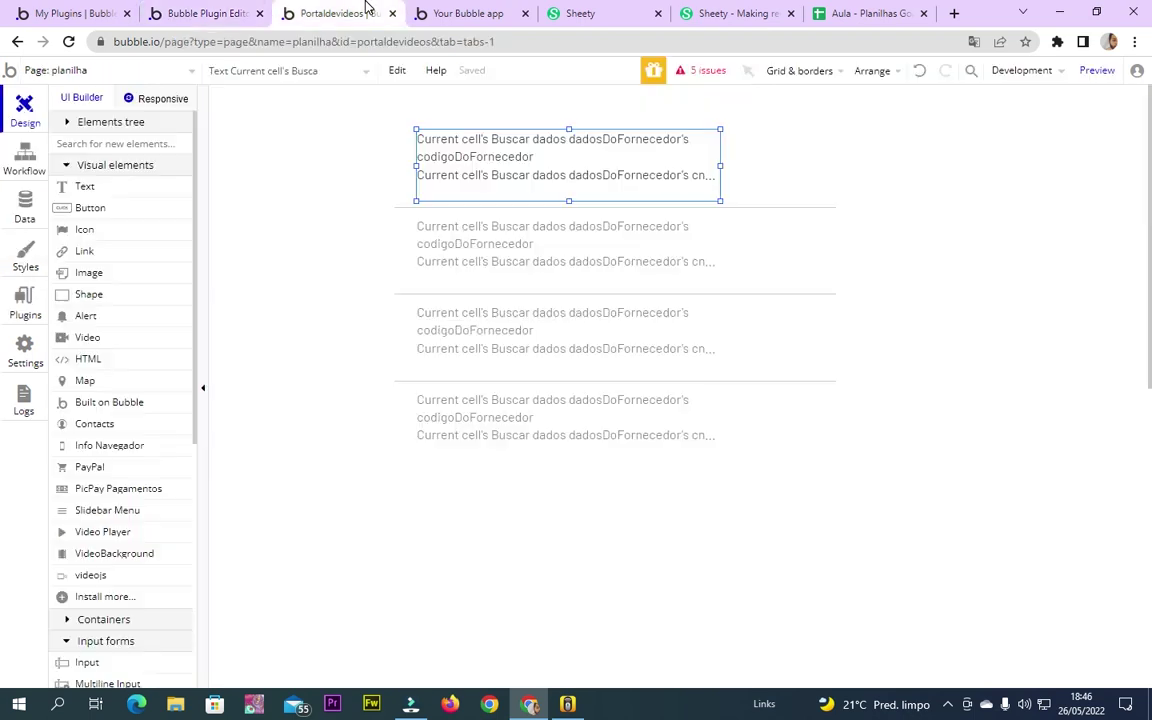
pyautogui.click(31, 302)
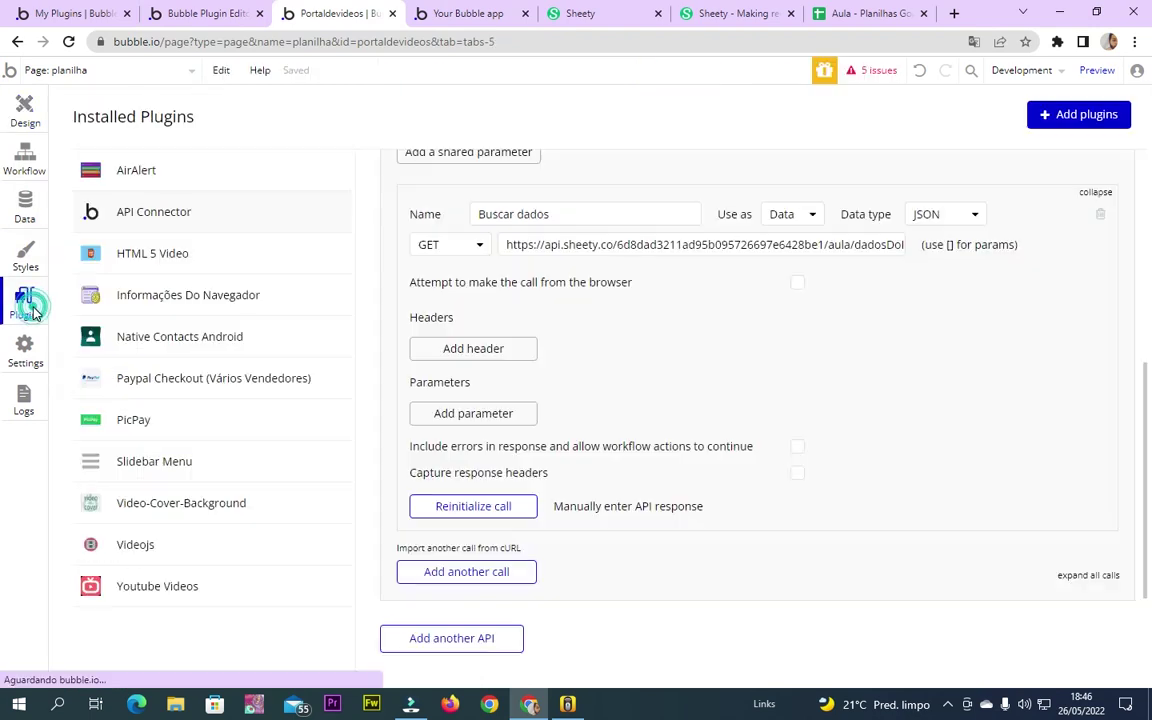
pyautogui.click(1097, 191)
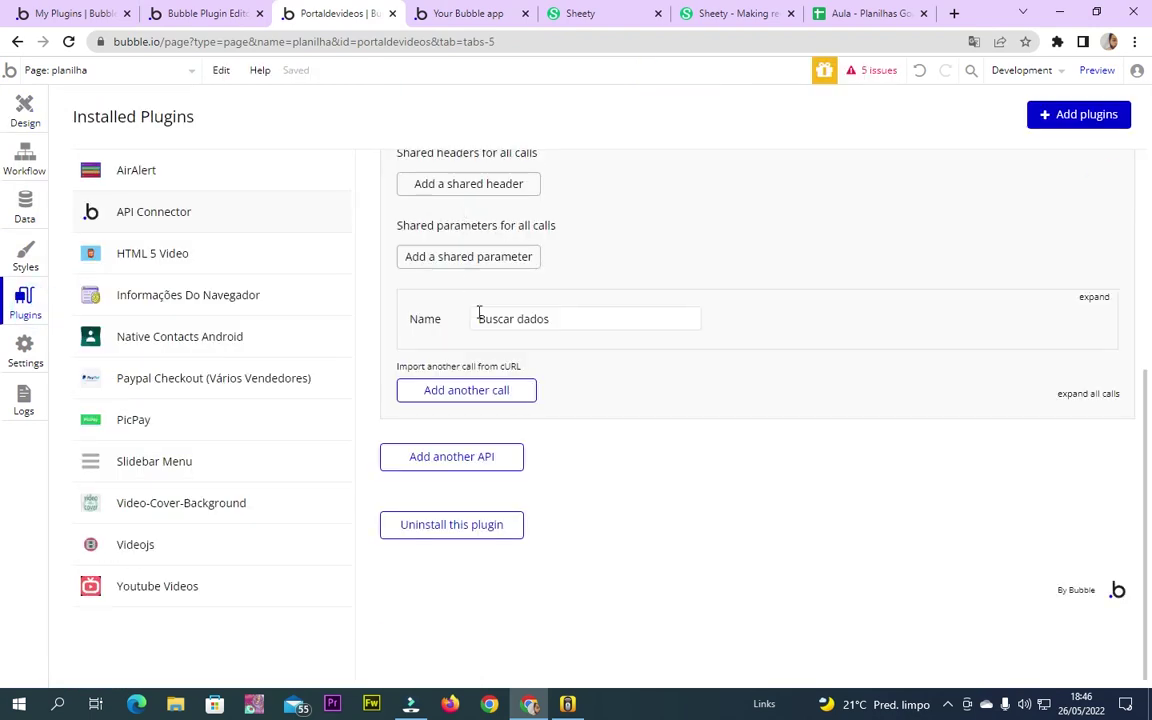
pyautogui.click(470, 392)
pyautogui.tripleClick(535, 301)
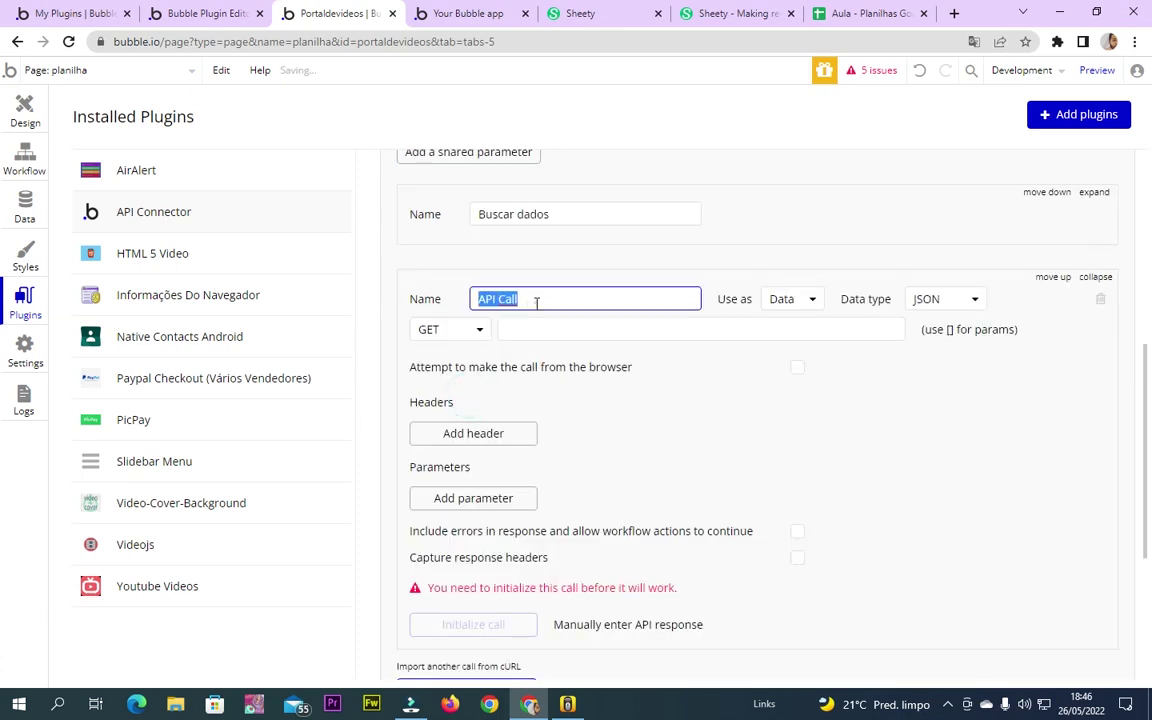
pyautogui.write('Buscar dados Filtrados')
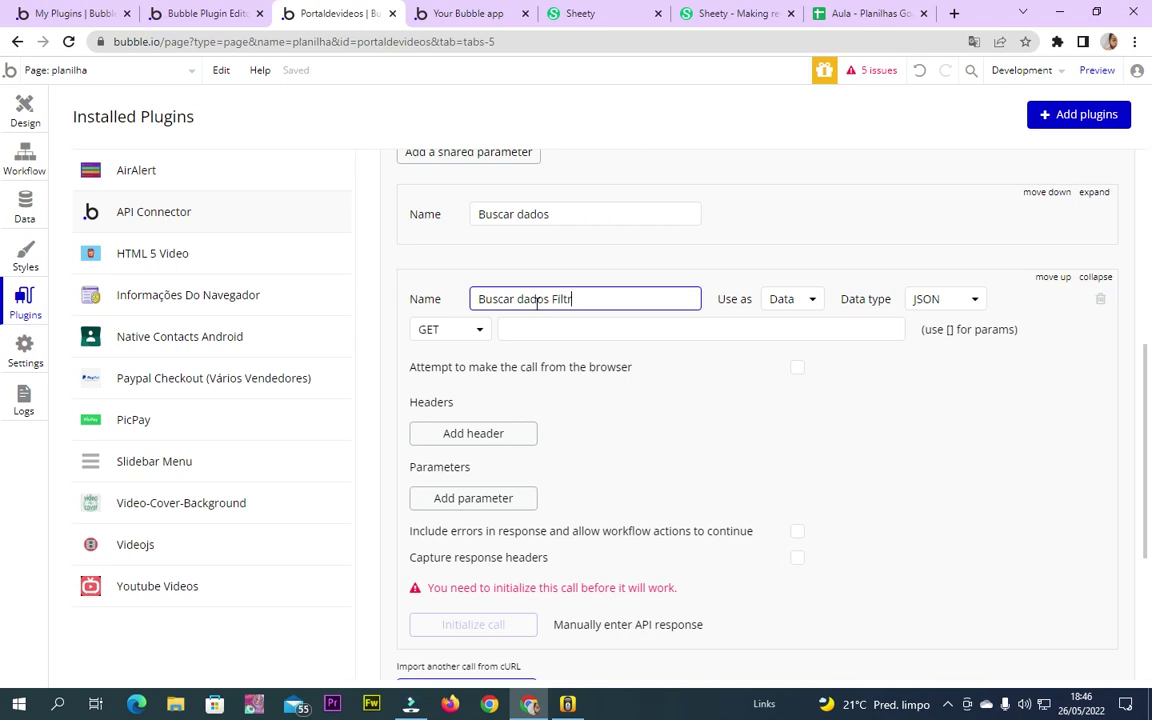
# Use the call as an Action with URL [link da api]?filter[filtro]=[elemento], creating three parameter keys
pyautogui.click(805, 305)
pyautogui.click(801, 350)
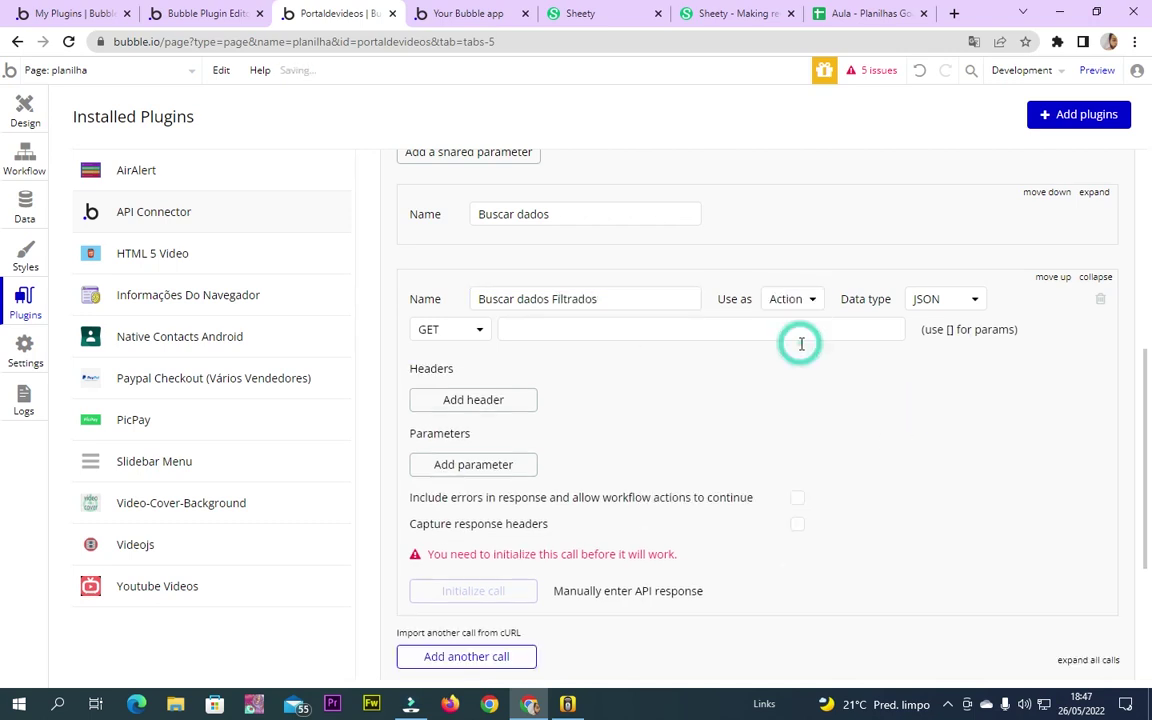
pyautogui.click(577, 326)
pyautogui.hotkey('ctrl', 'v')
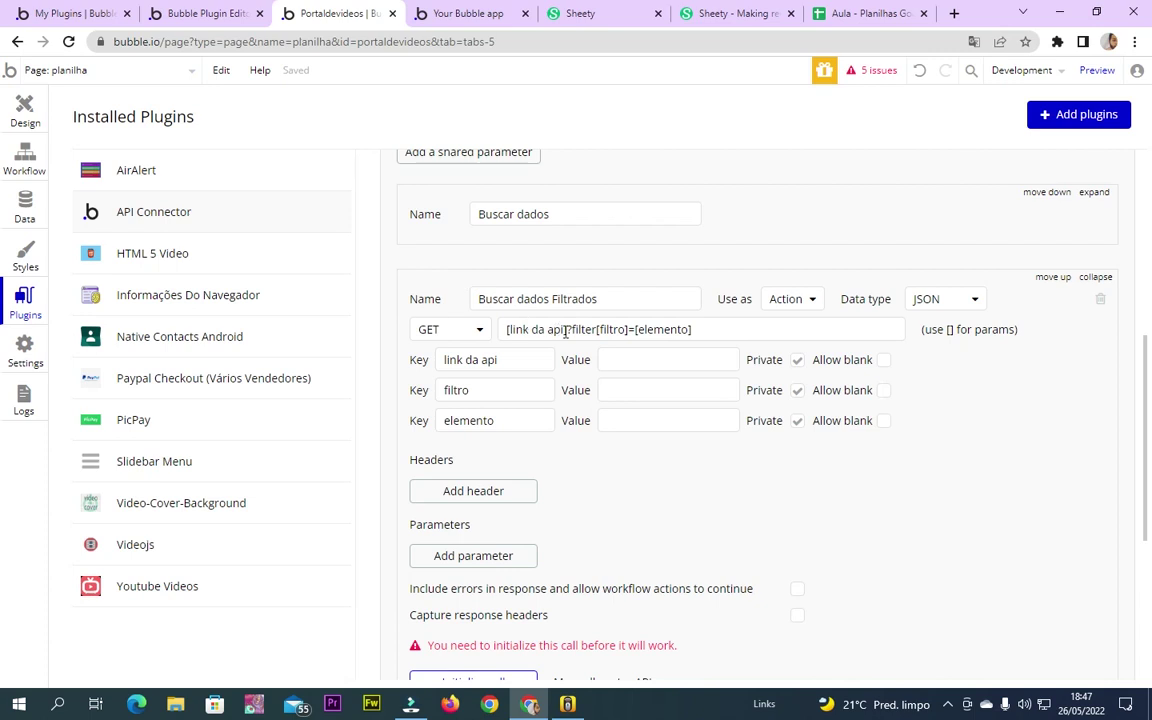
pyautogui.tripleClick(711, 323)
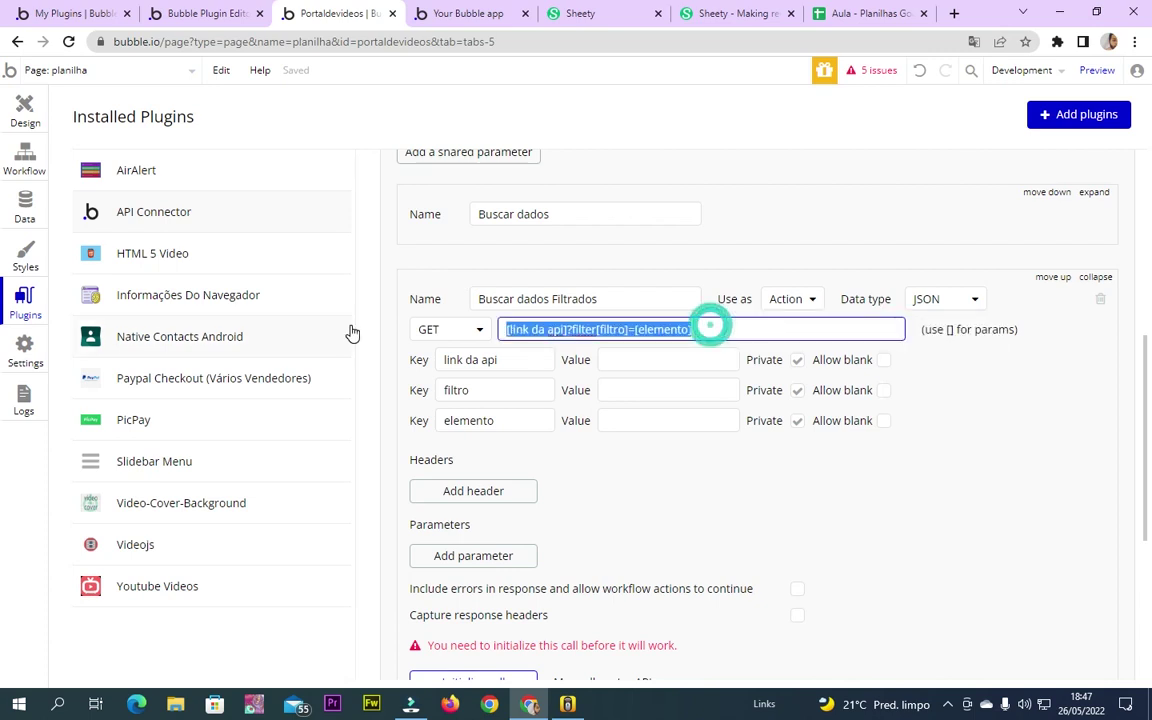
pyautogui.click(669, 391)
pyautogui.click(674, 416)
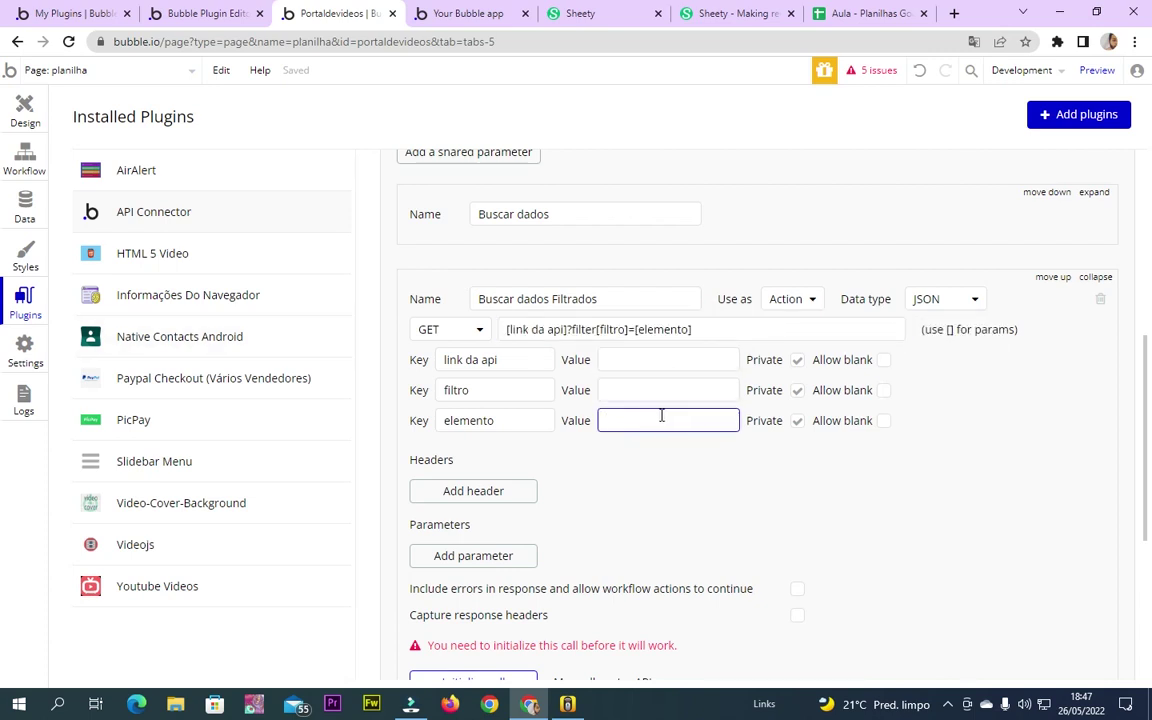
pyautogui.click(993, 423)
pyautogui.scroll(2, 511, 388)
# Expand the Buscar dados call and copy its Sheety GET URL
pyautogui.click(1095, 352)
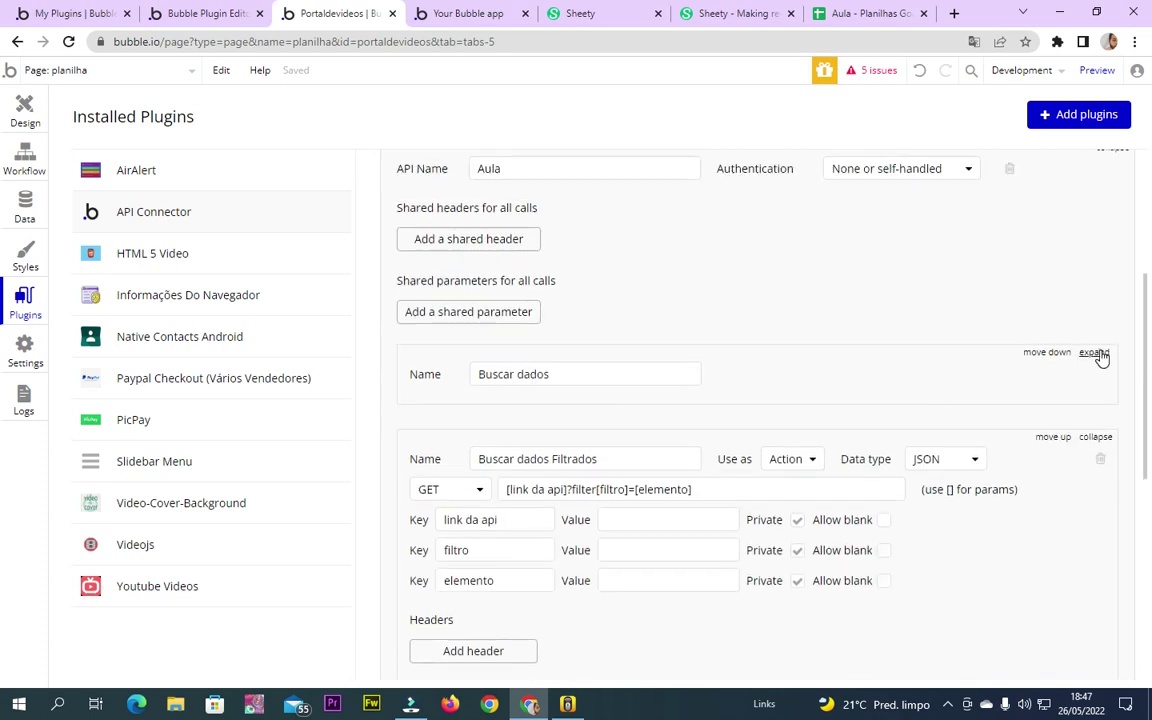
pyautogui.click(832, 405)
pyautogui.moveTo(688, 400); pyautogui.dragTo(1072, 406)
pyautogui.click(803, 406)
pyautogui.hotkey('ctrl', 'a')
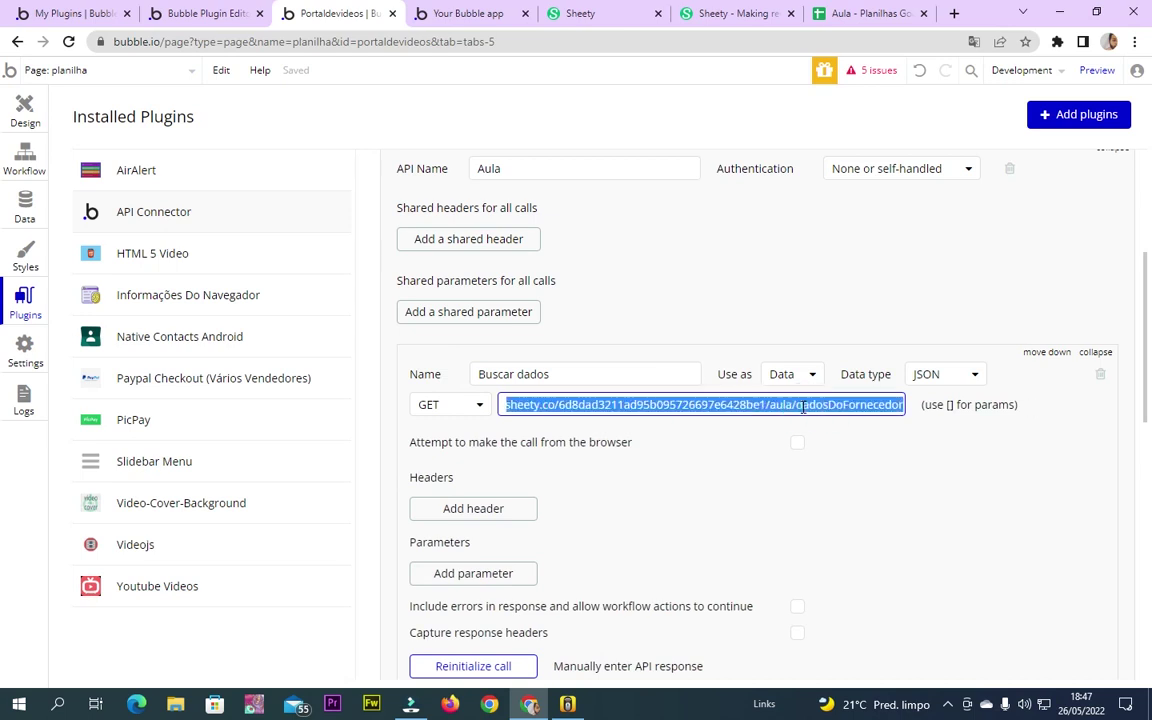
# Paste the Sheety URL as the 'link da api' value of the filtered call
pyautogui.scroll(-3, 484, 614)
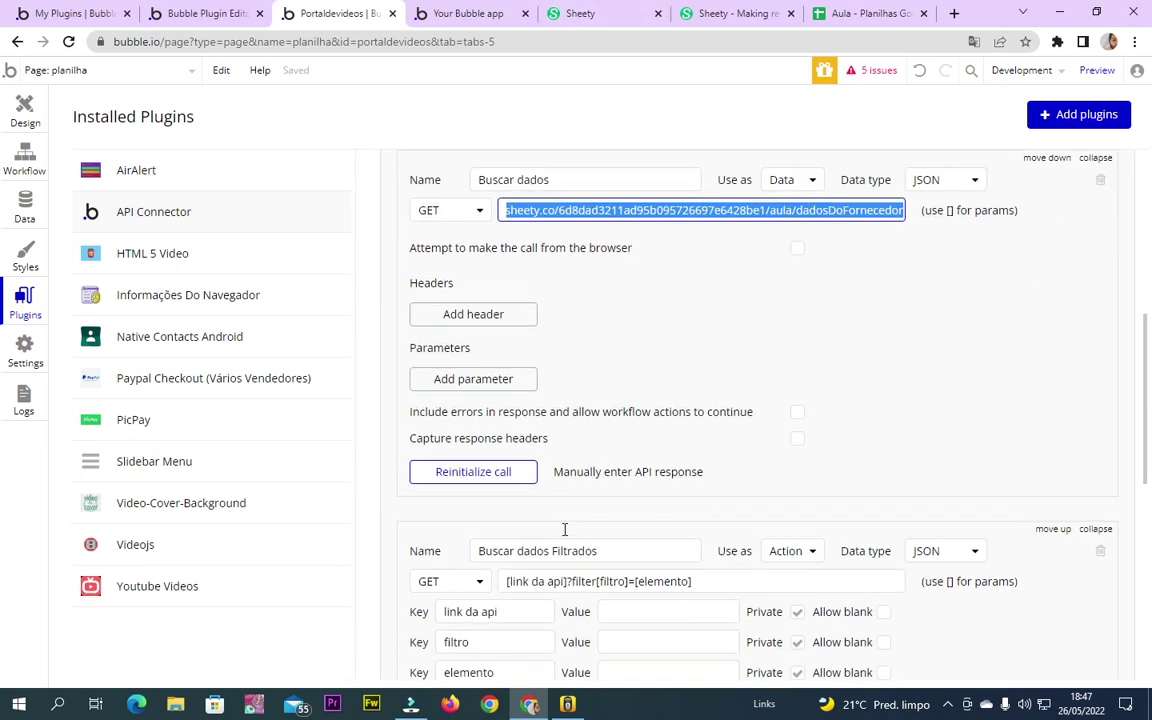
pyautogui.click(624, 486)
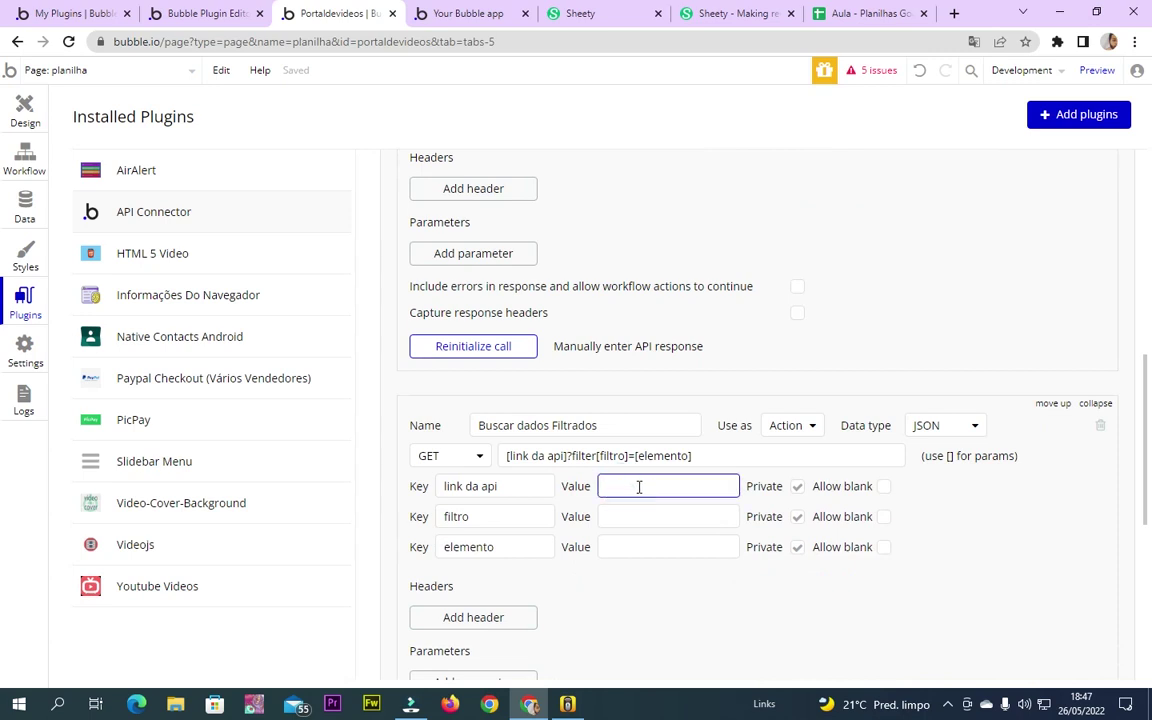
pyautogui.hotkey('ctrl', 'v')
pyautogui.click(699, 602)
pyautogui.click(645, 516)
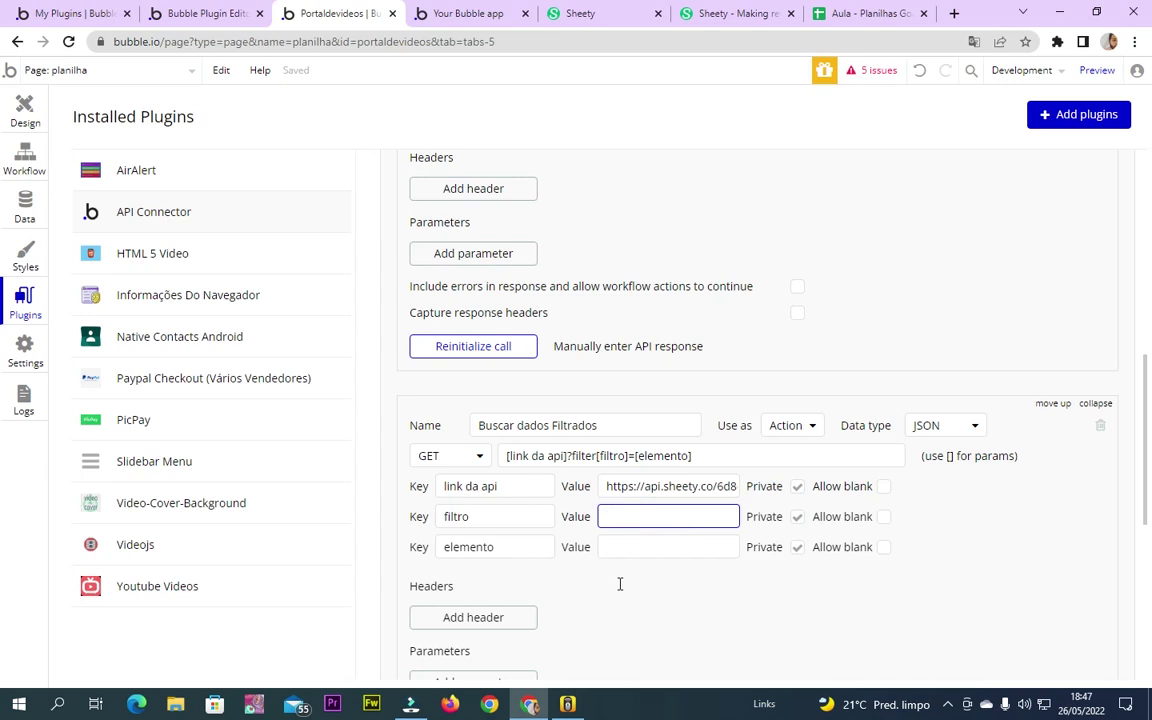
pyautogui.click(688, 553)
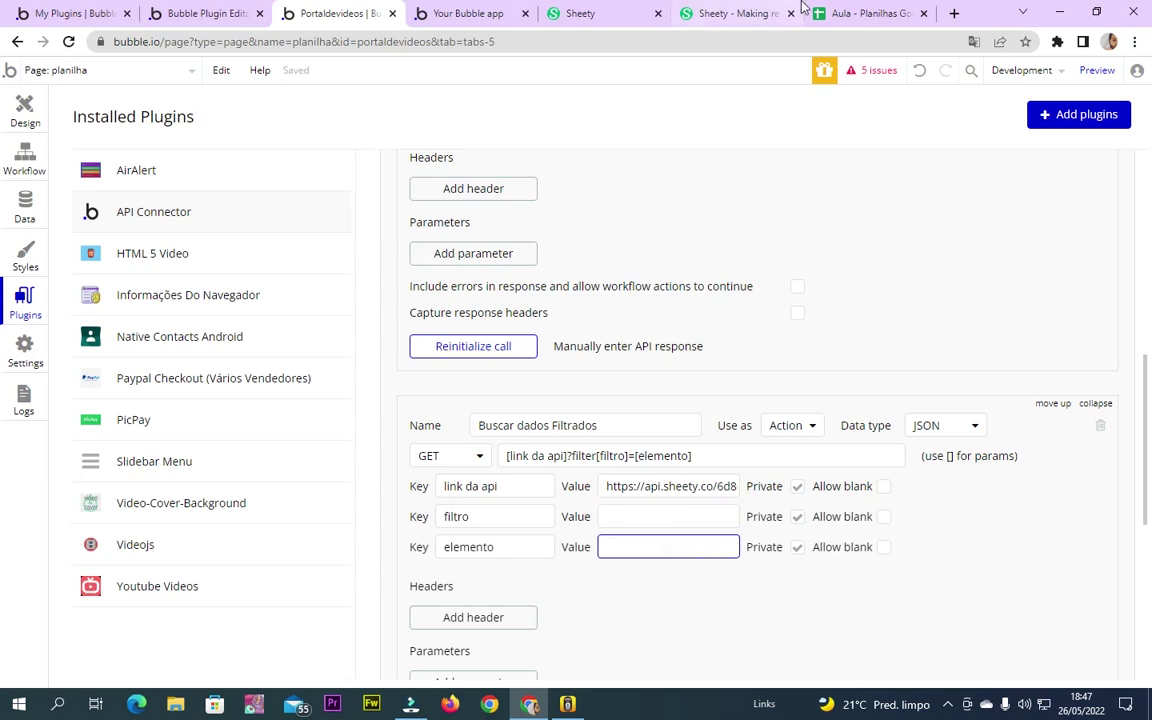
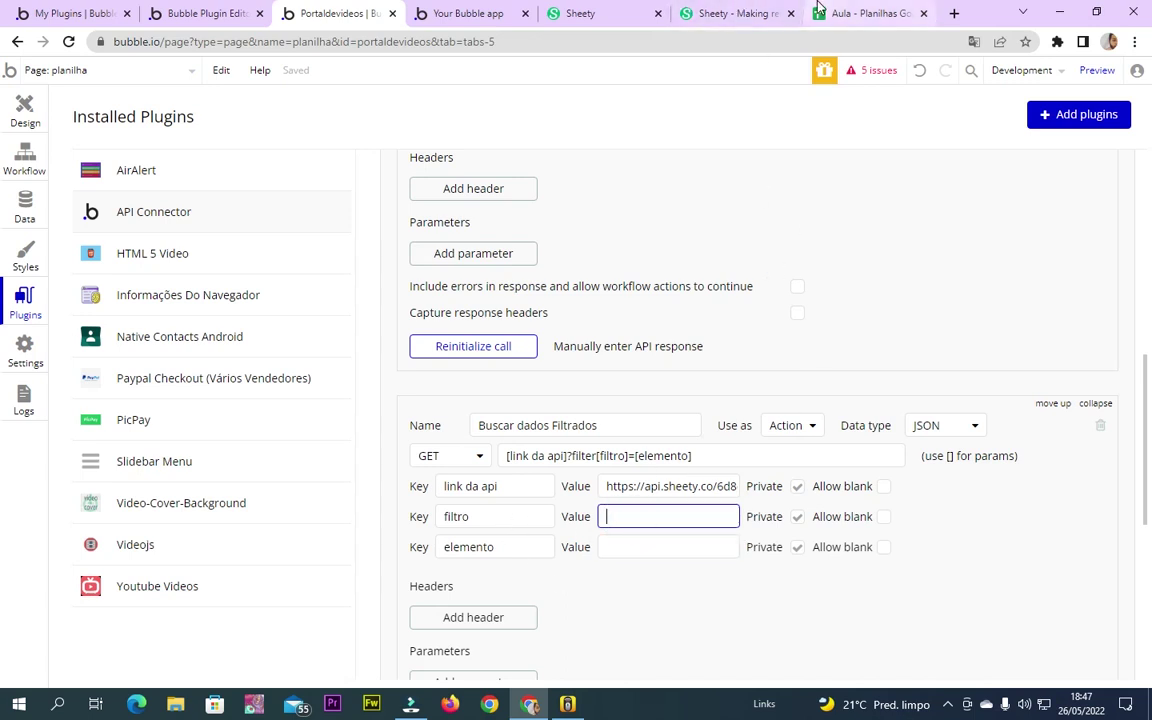
# Copy the 'Nome do fornecedor' header from the Aula sheet and paste it as the filtro value
pyautogui.click(865, 13)
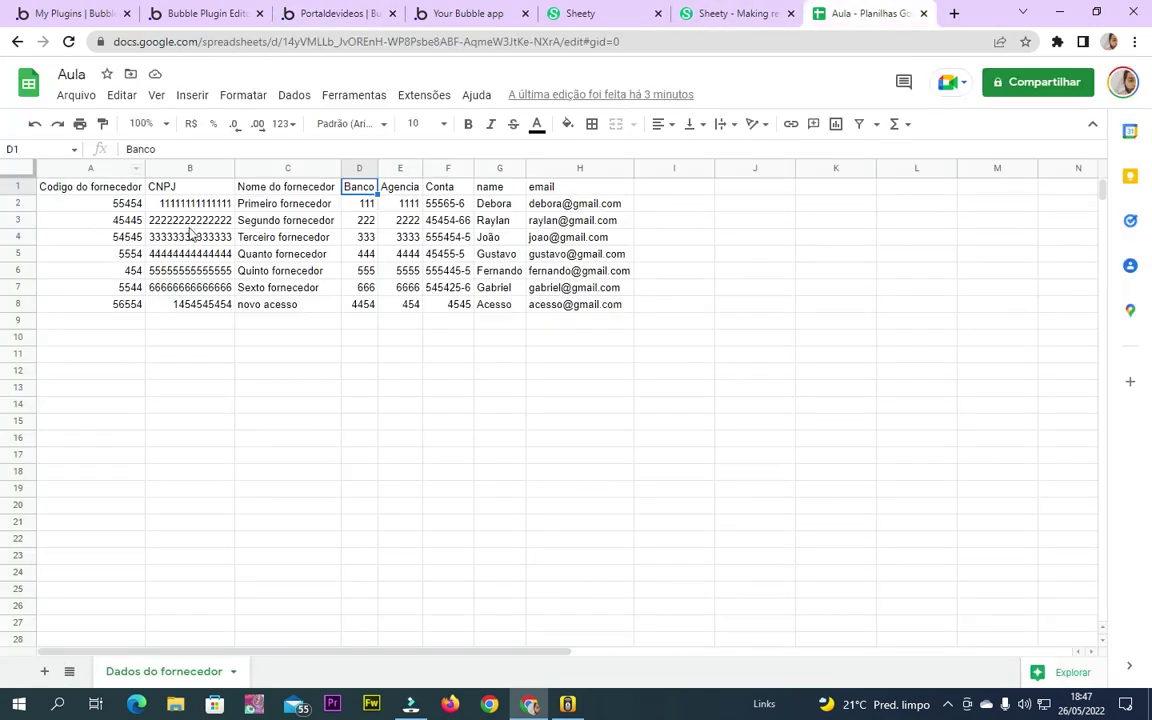
pyautogui.tripleClick(264, 192)
pyautogui.hotkey('ctrl', 'c')
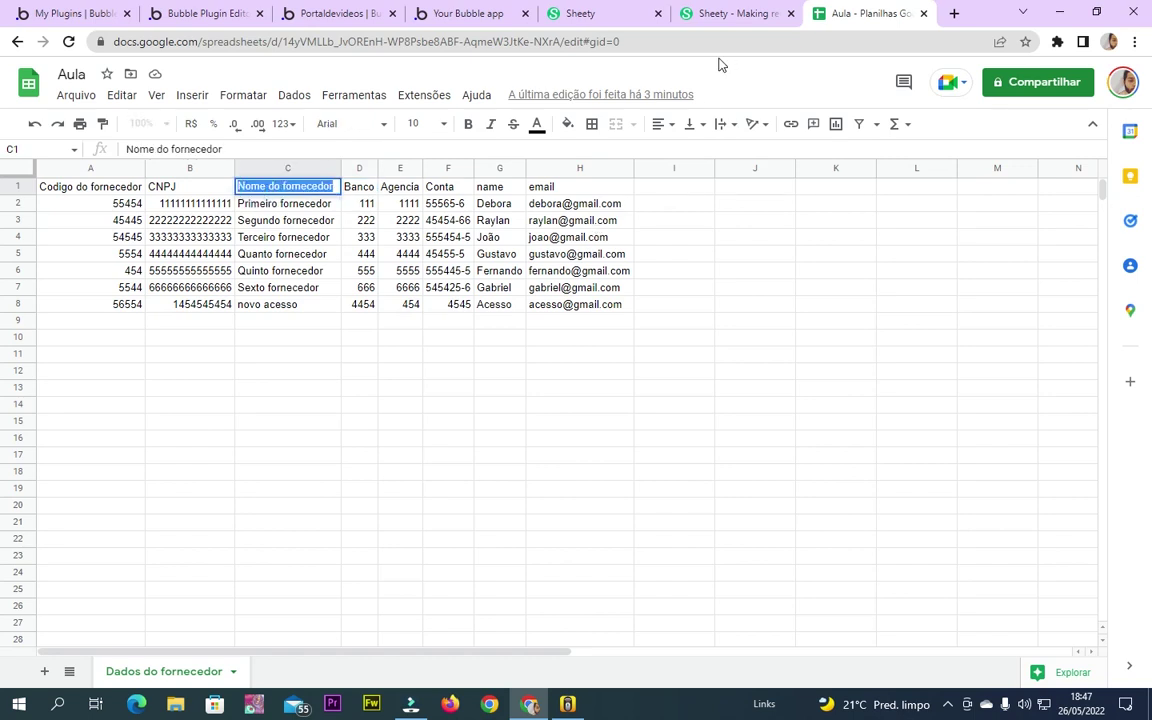
pyautogui.click(694, 13)
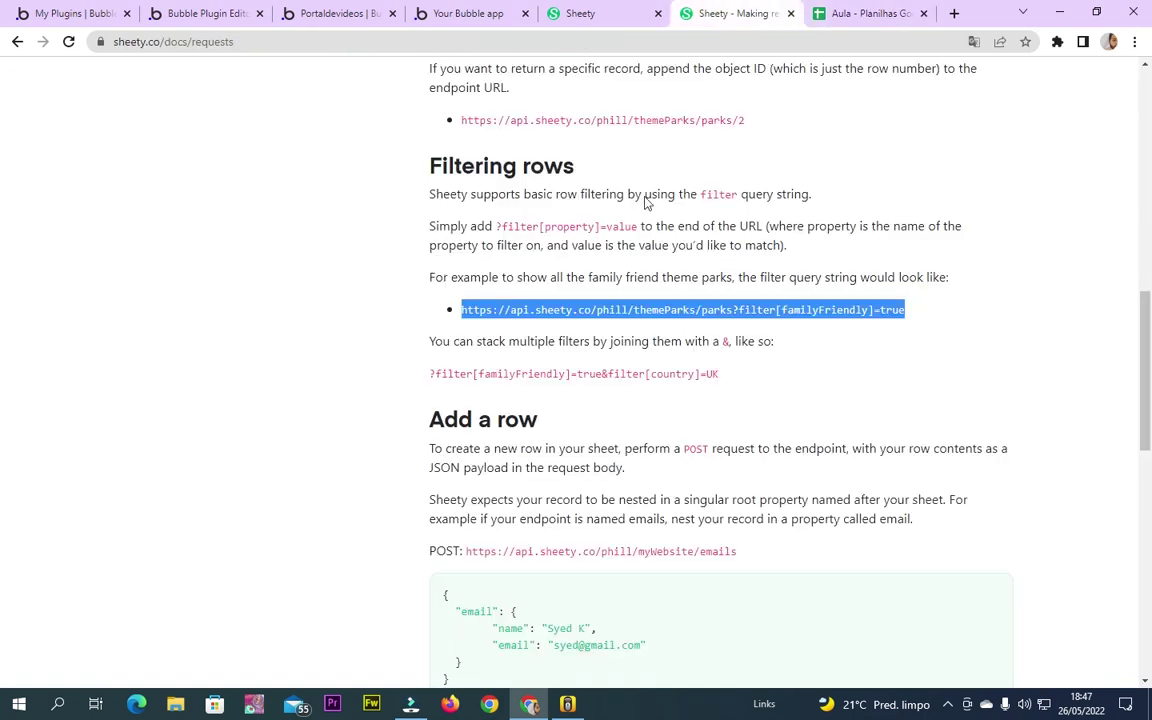
pyautogui.click(330, 13)
pyautogui.click(644, 514)
pyautogui.hotkey('ctrl', 'v')
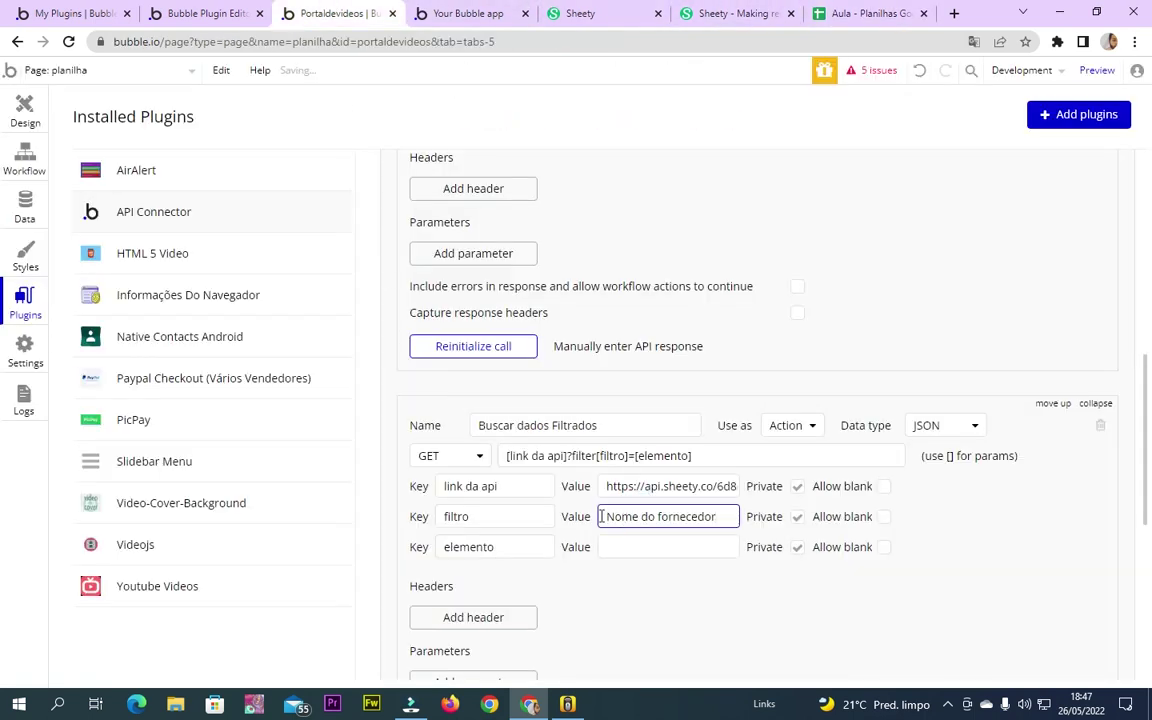
# Rewrite the filtro value in camelCase as 'nomeDoFornecedor'
pyautogui.click(609, 516)
pyautogui.press('BackSpace')
pyautogui.write('n')
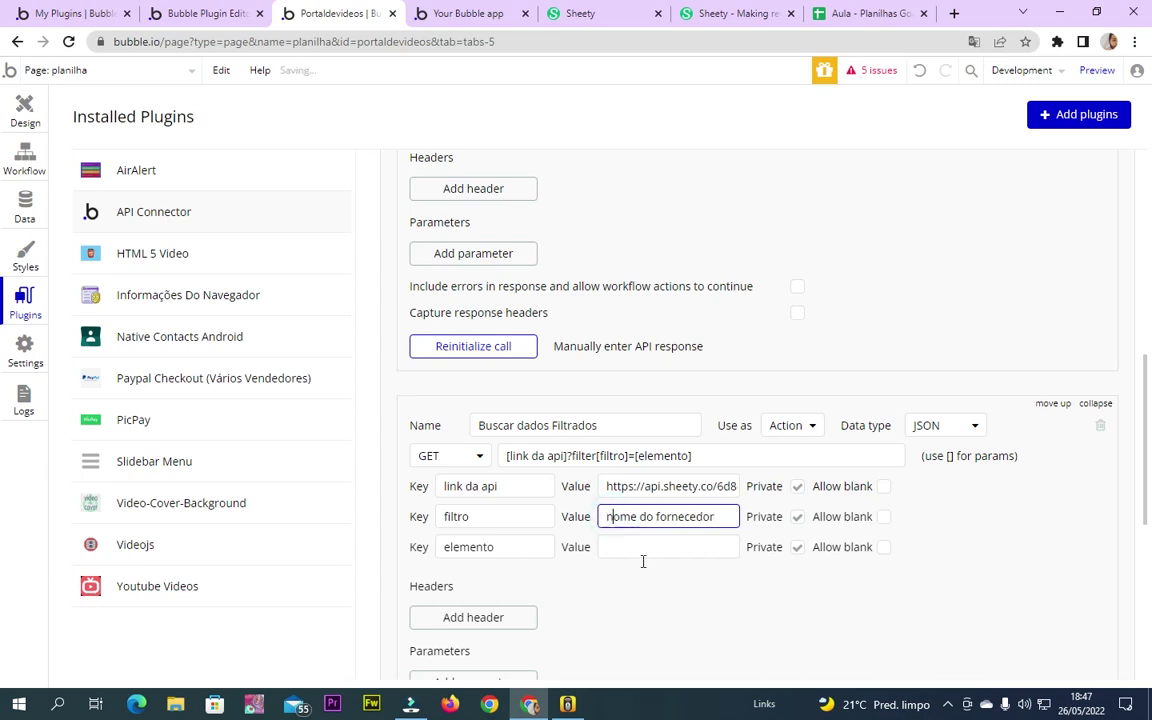
pyautogui.click(643, 516)
pyautogui.press('BackSpace')
pyautogui.press('Delete')
pyautogui.write('D')
pyautogui.click(656, 517)
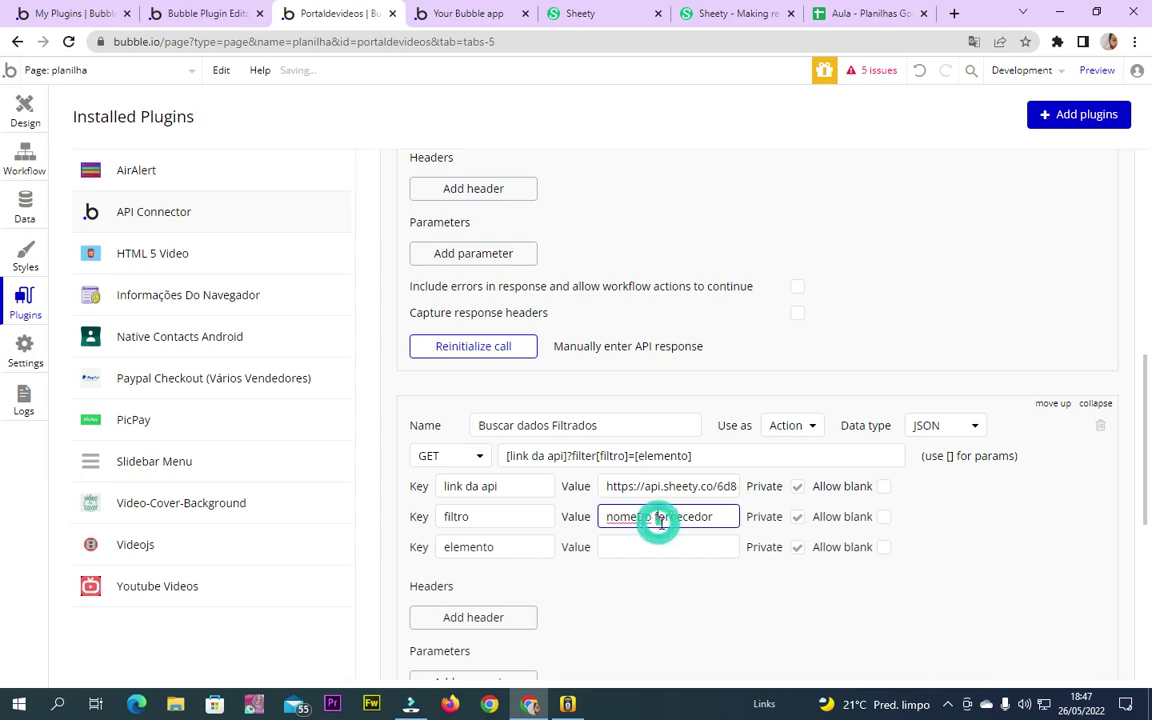
pyautogui.press('BackSpace')
pyautogui.press('Delete')
pyautogui.write('F')
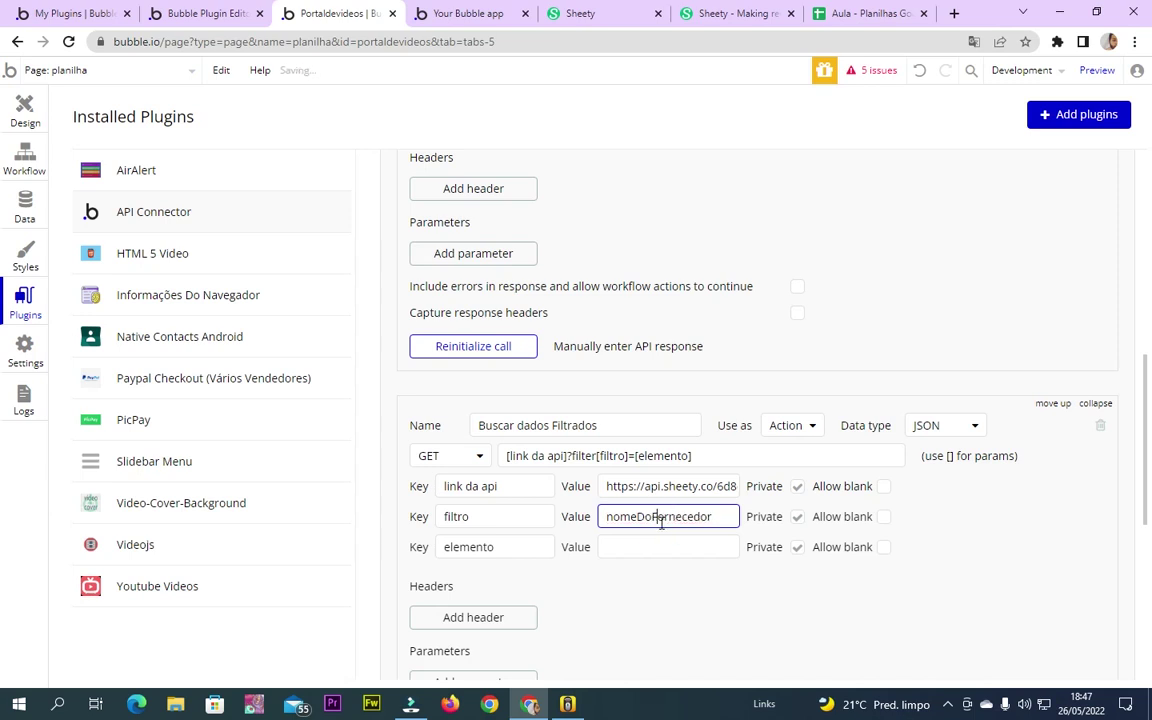
pyautogui.click(993, 591)
# Compare the call setup with My Plugins and the Aula sheet's supplier-name column C
pyautogui.click(725, 516)
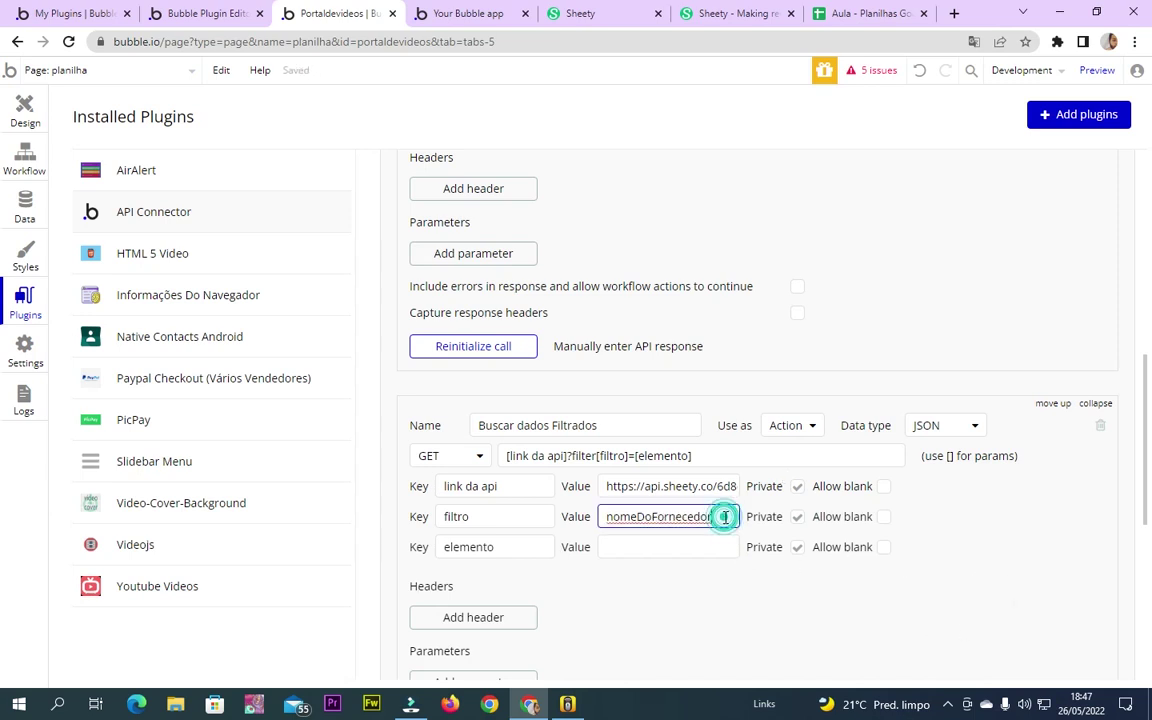
pyautogui.scroll(-3, 572, 568)
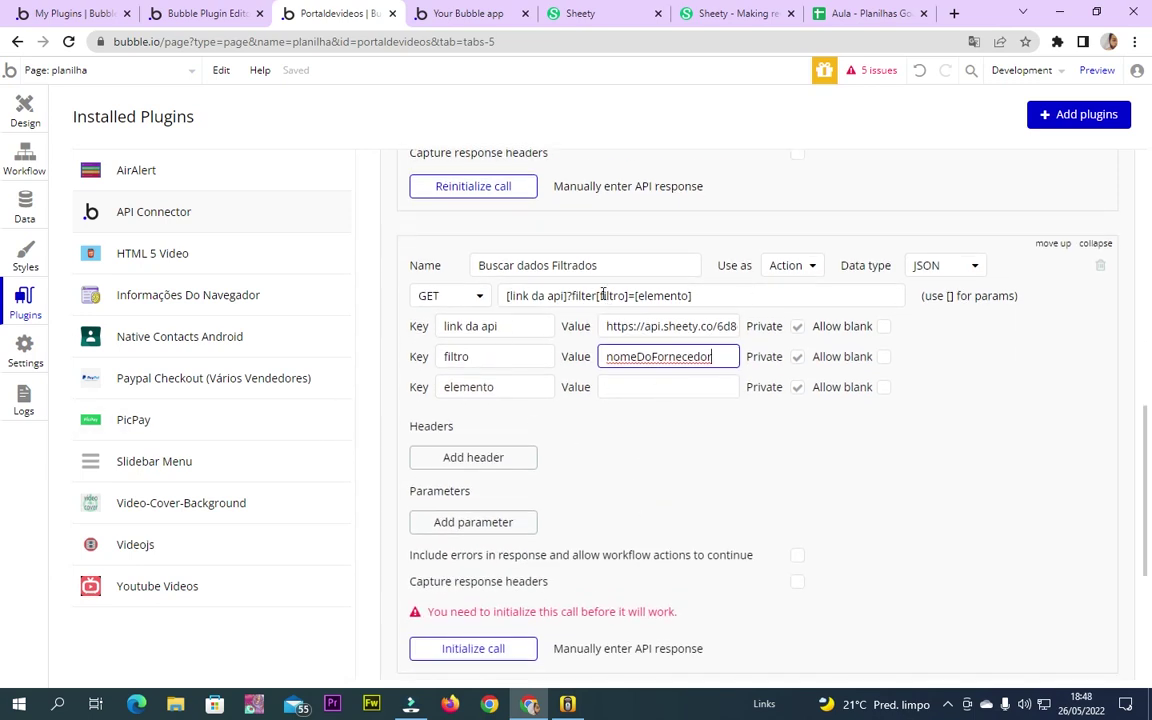
pyautogui.click(75, 13)
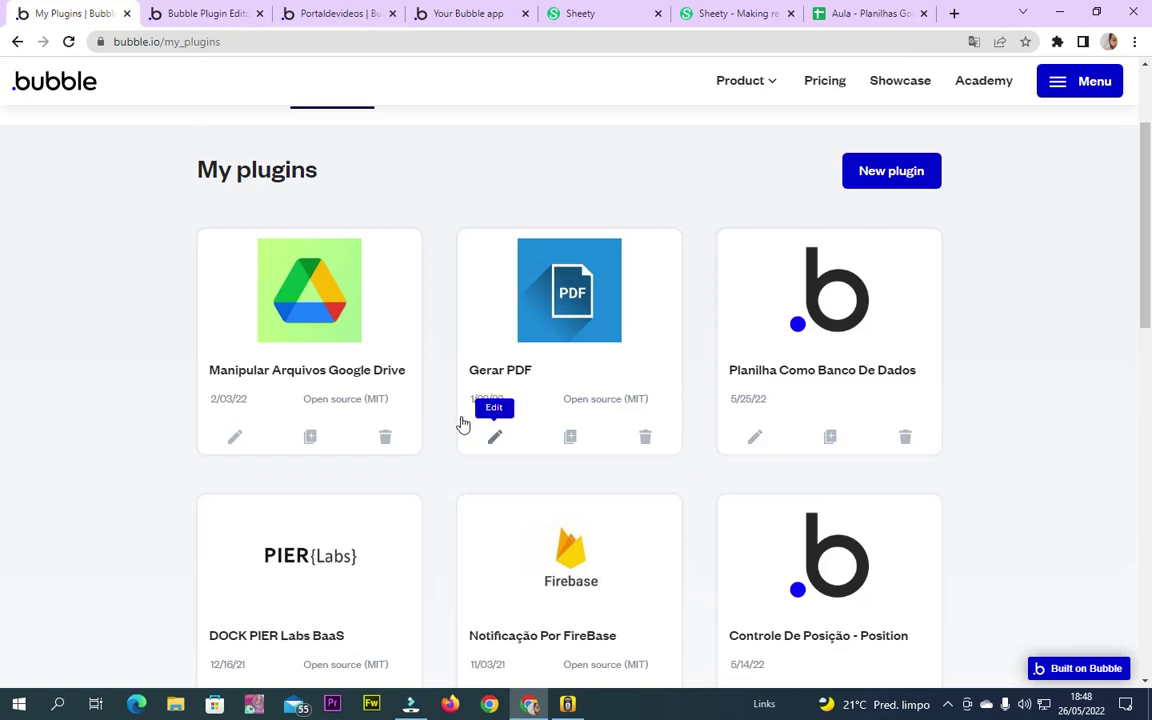
pyautogui.click(240, 12)
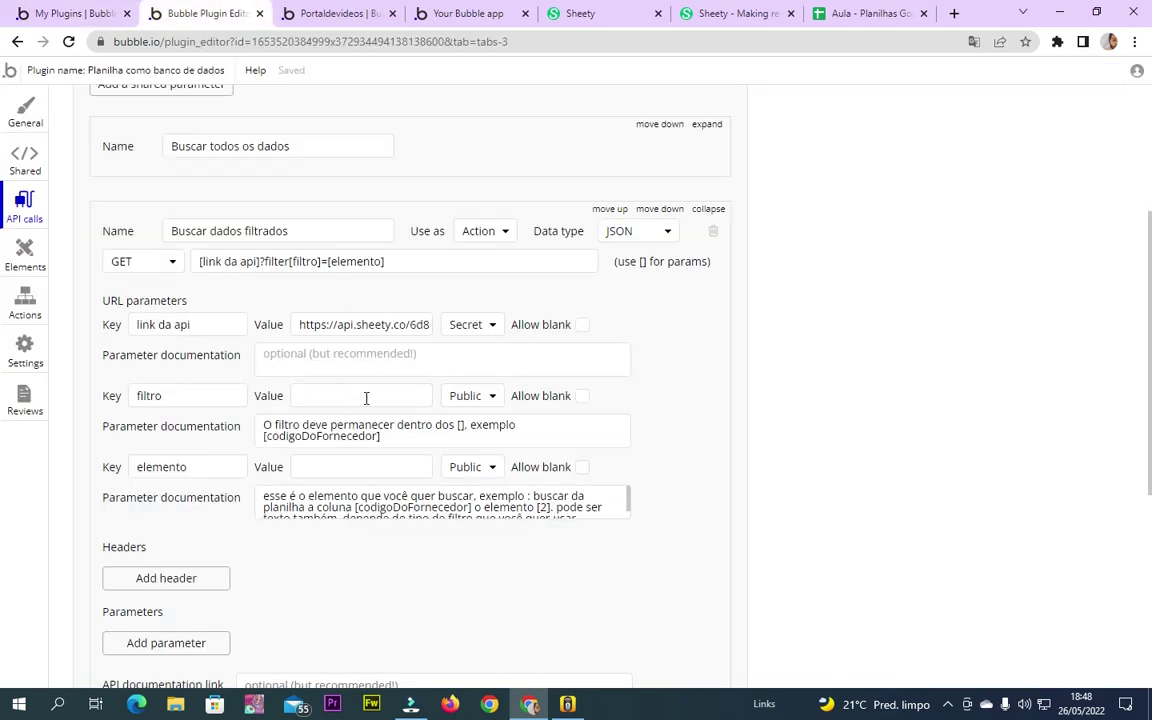
pyautogui.click(330, 12)
pyautogui.click(75, 13)
pyautogui.click(322, 8)
pyautogui.moveTo(733, 357); pyautogui.dragTo(558, 356)
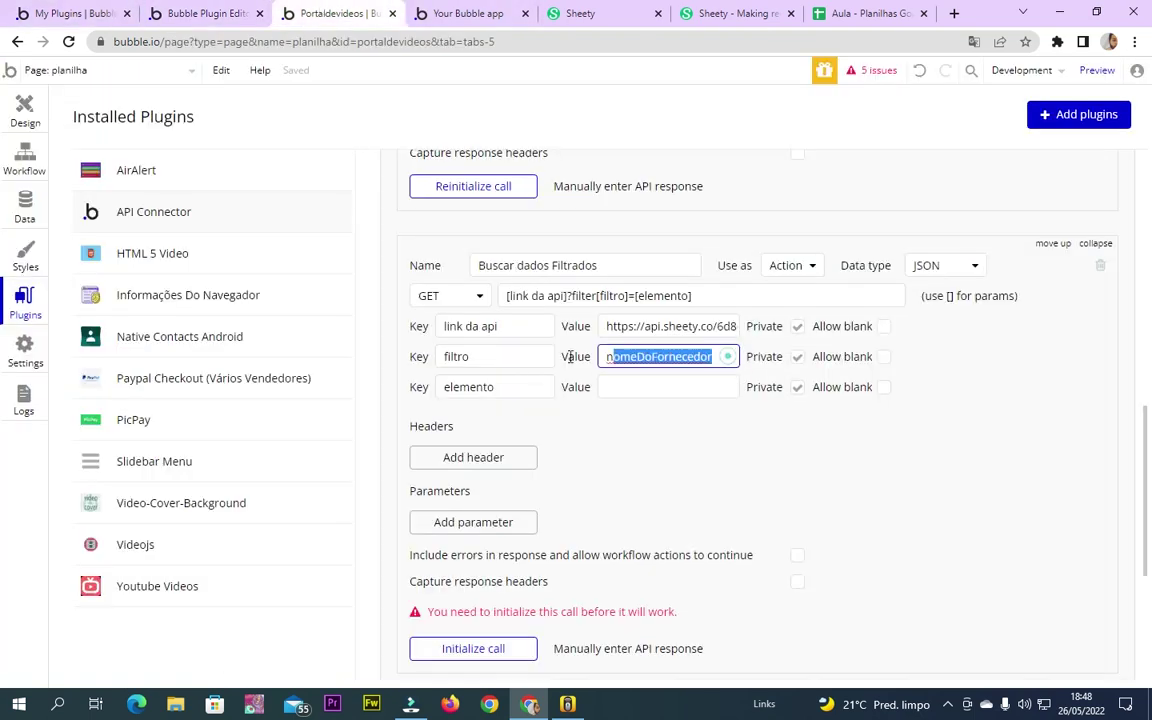
pyautogui.click(862, 13)
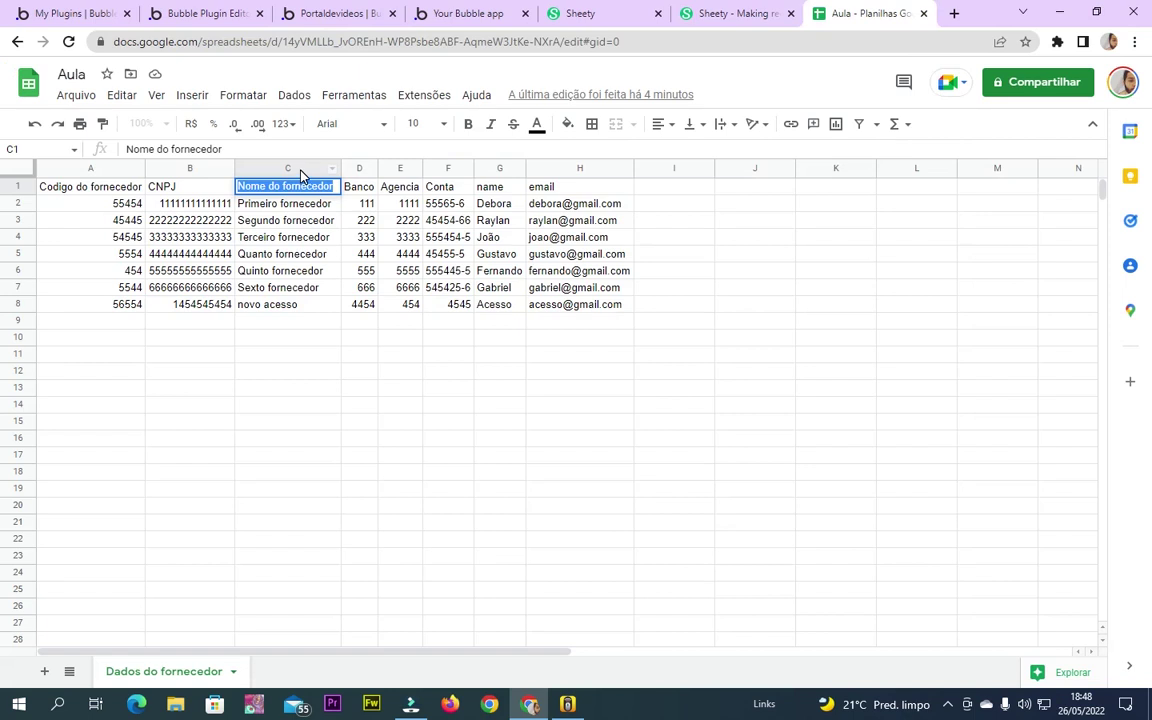
pyautogui.click(300, 170)
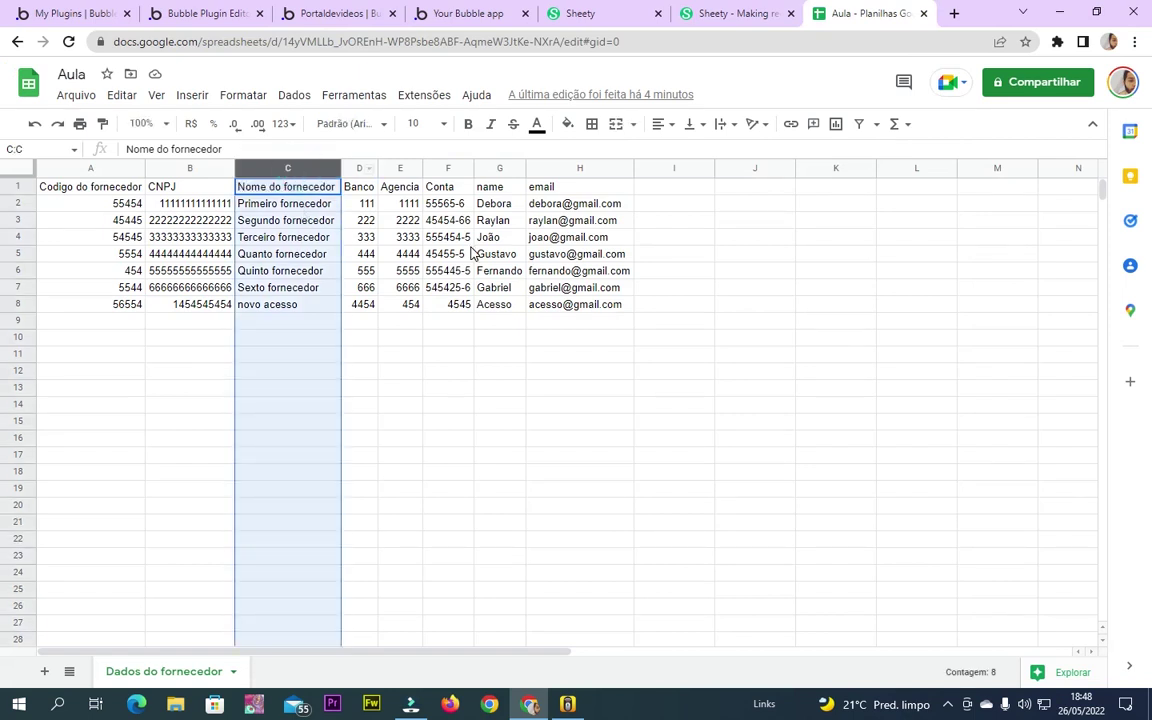
pyautogui.click(455, 254)
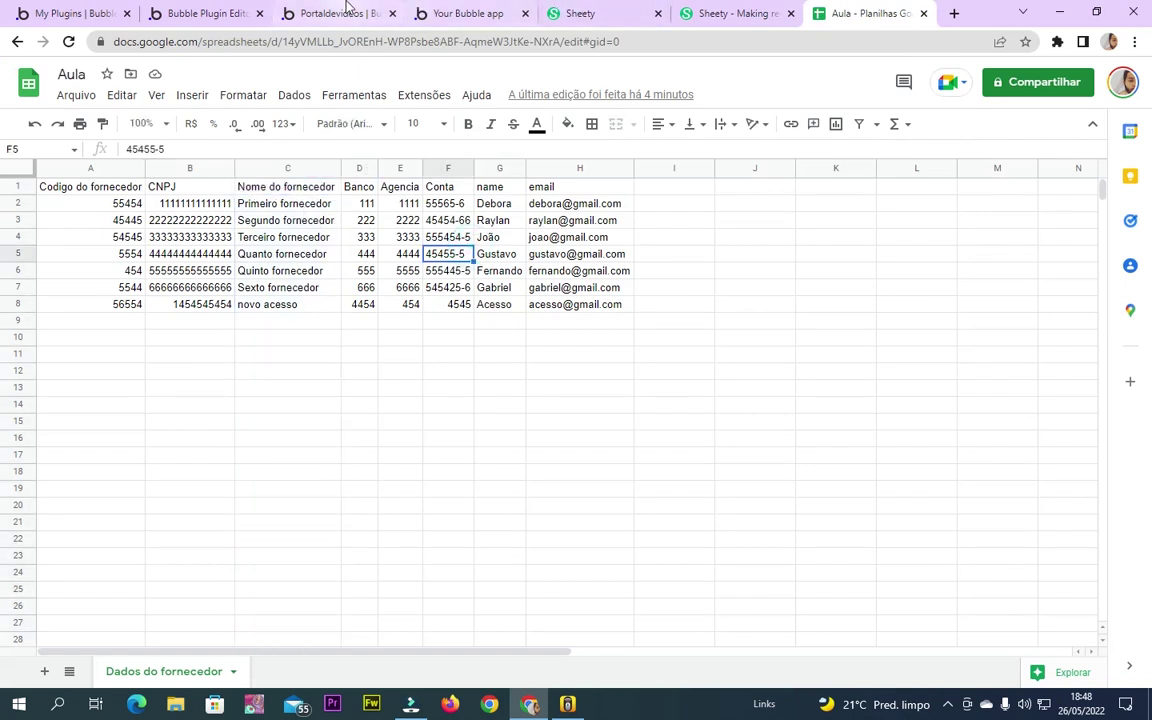
pyautogui.click(335, 13)
# Copy the text 'Sexto fornecedor' from cell C7 of the Aula sheet
pyautogui.click(620, 386)
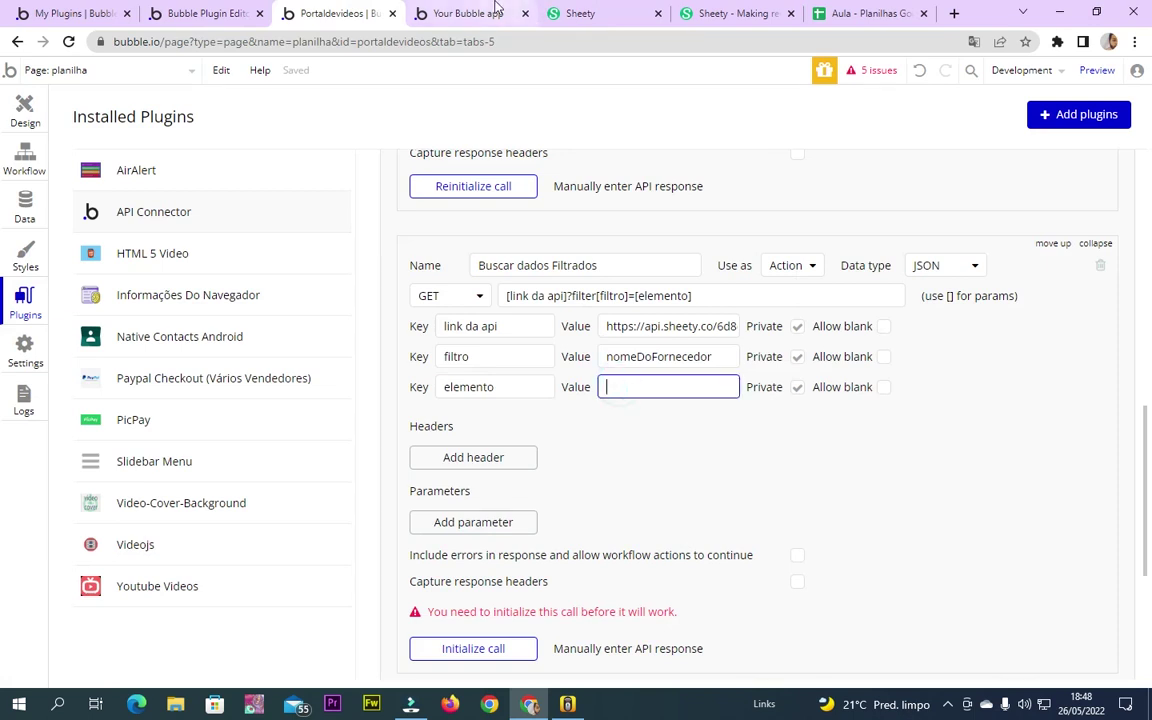
pyautogui.click(467, 13)
pyautogui.click(600, 13)
pyautogui.click(730, 13)
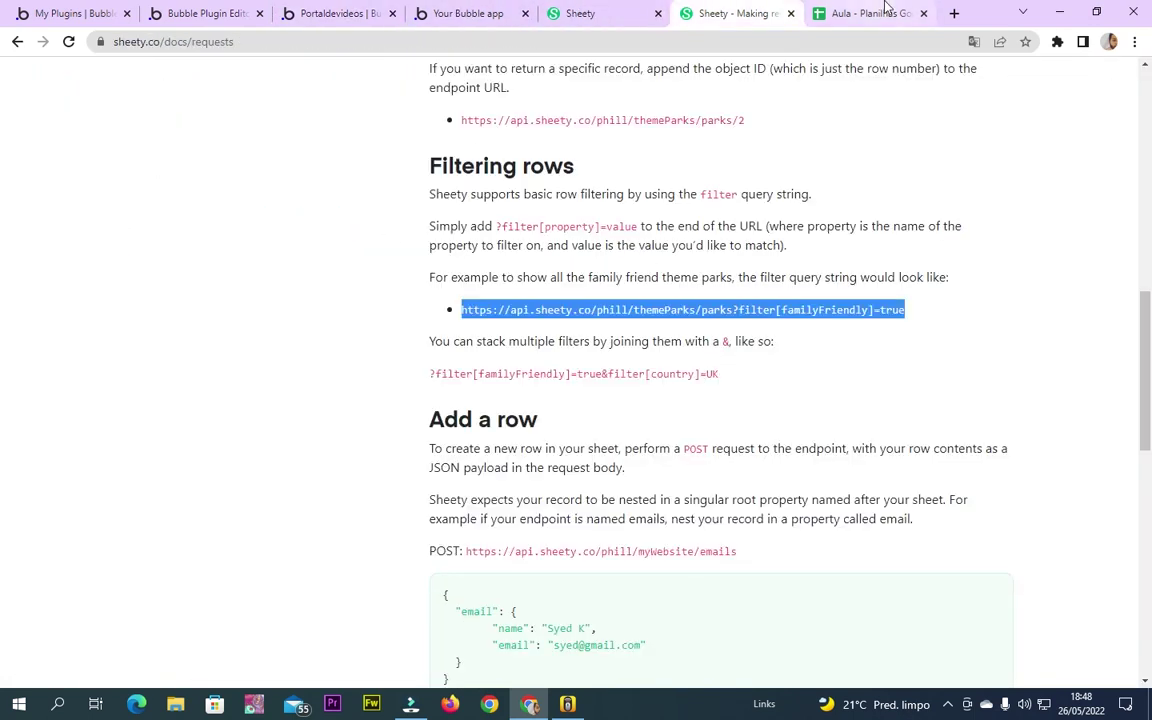
pyautogui.click(865, 13)
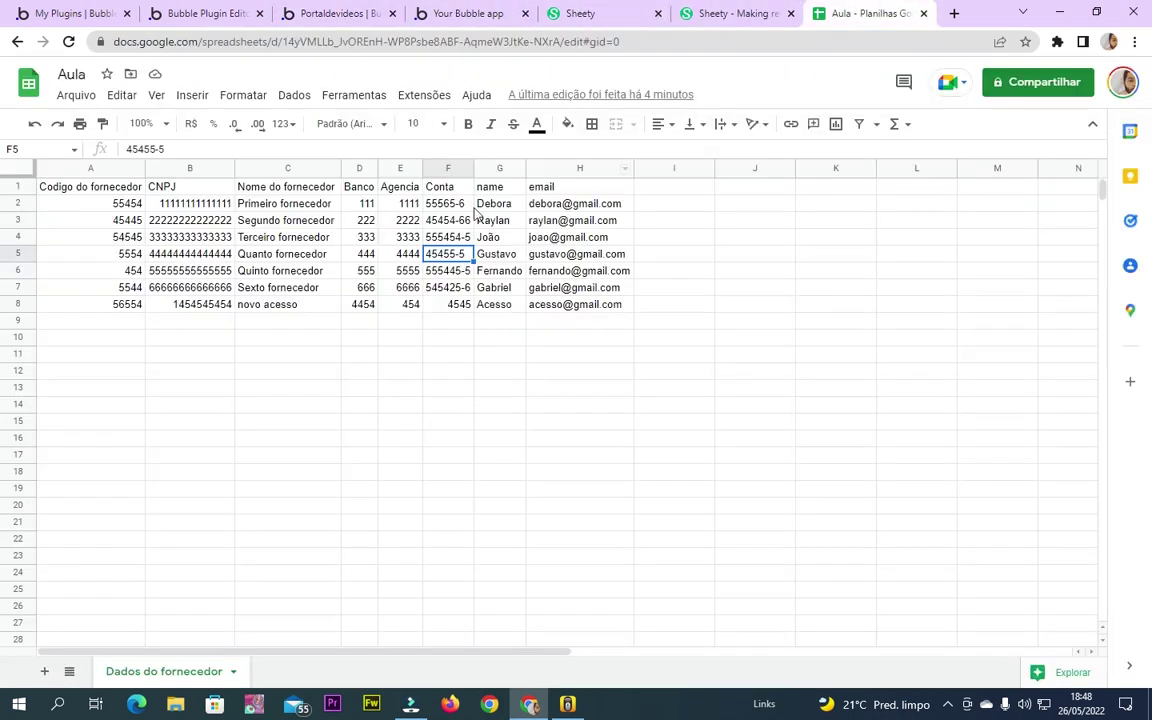
pyautogui.click(283, 290)
pyautogui.doubleClick(283, 288)
pyautogui.hotkey('ctrl', 'c')
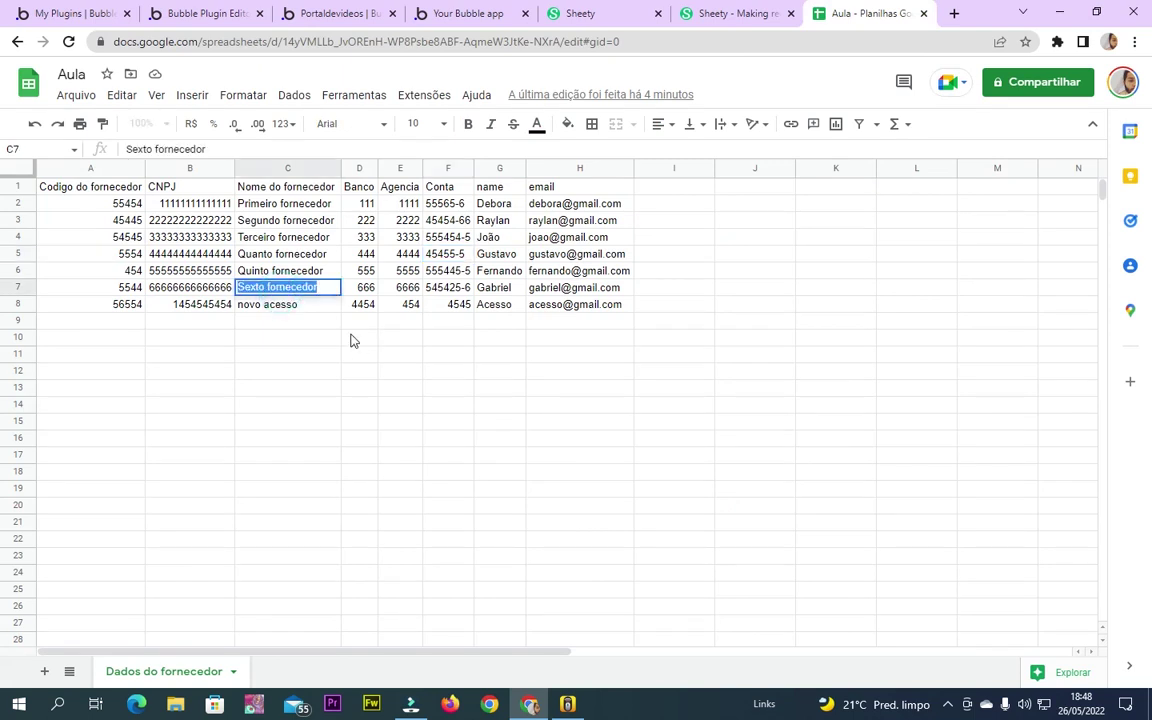
pyautogui.click(693, 392)
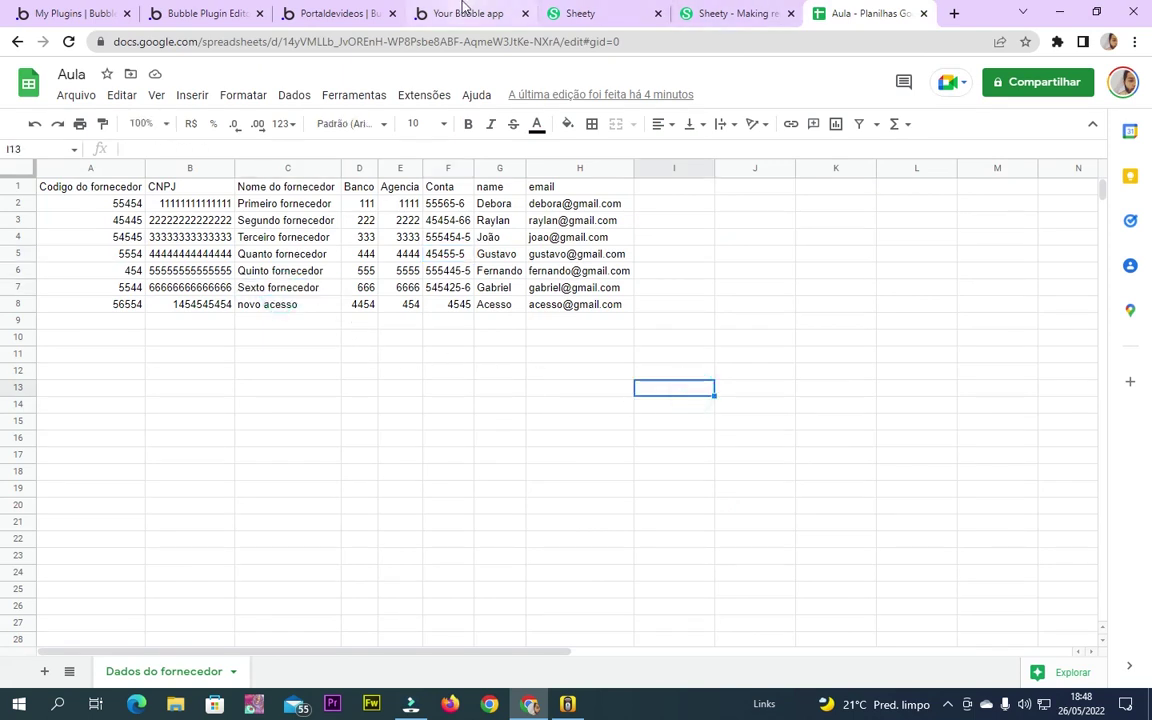
# Paste 'Sexto fornecedor' as the elemento value of Buscar dados Filtrados
pyautogui.click(462, 13)
pyautogui.click(335, 13)
pyautogui.click(622, 381)
pyautogui.hotkey('ctrl', 'v')
pyautogui.click(925, 430)
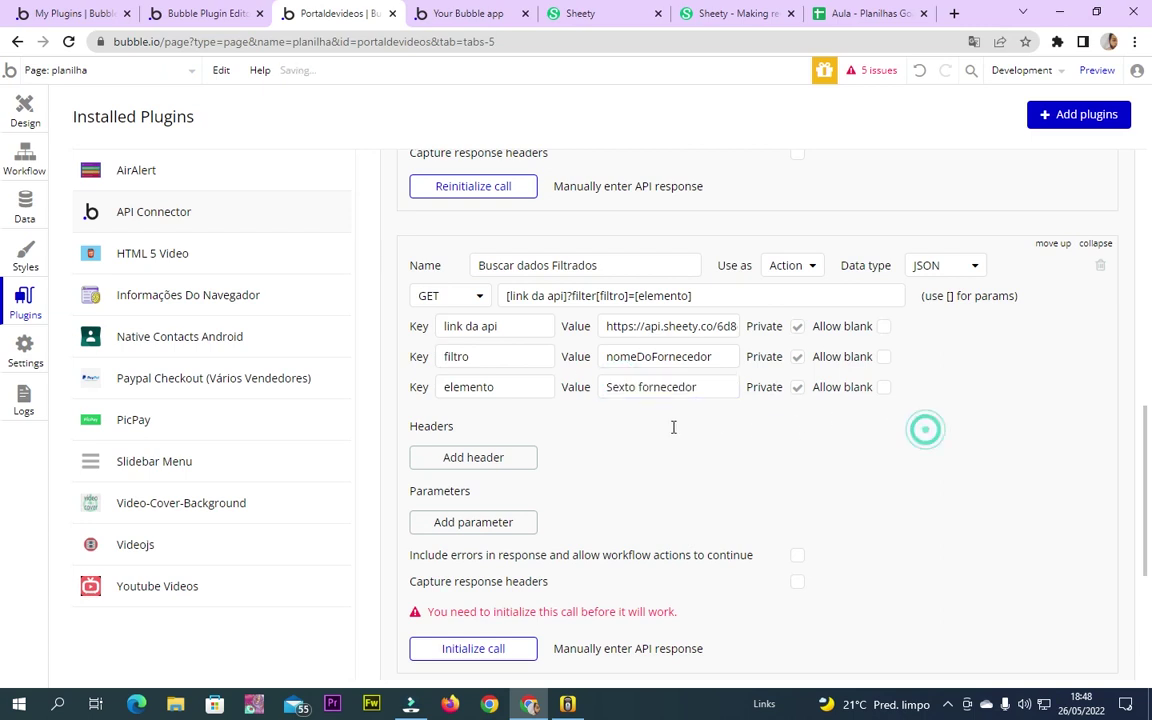
pyautogui.click(649, 390)
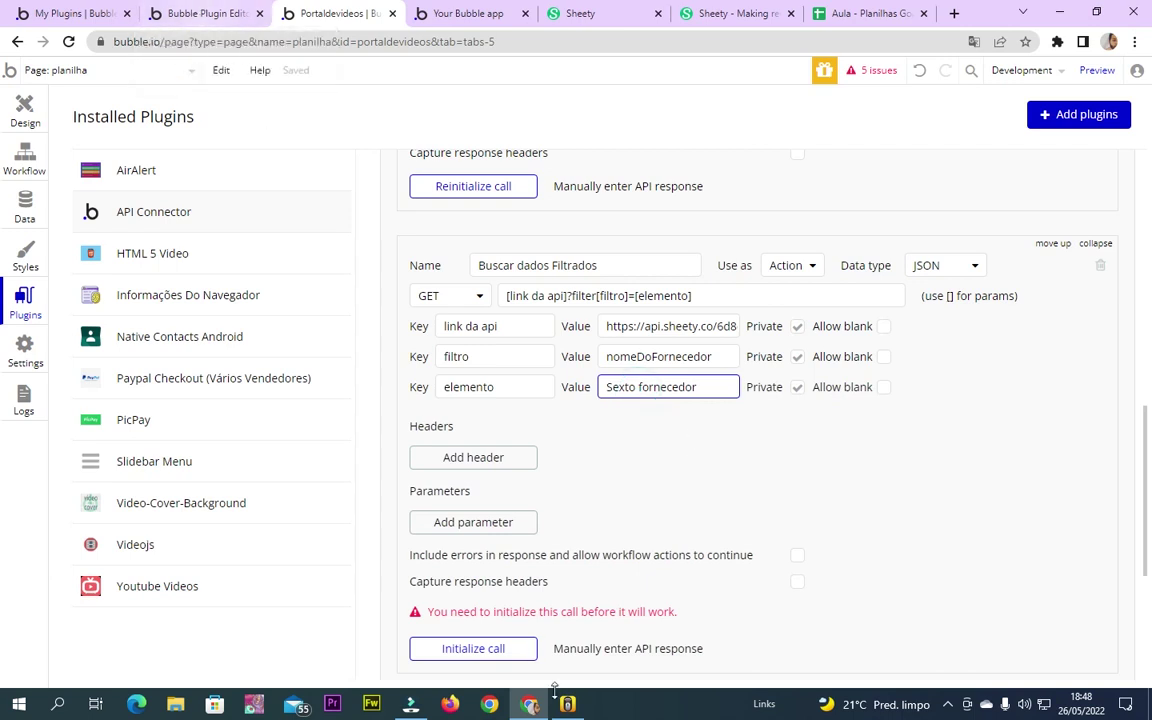
# Test-initialize Buscar dados Filtrados, inspect the raw JSON, and cancel without saving
pyautogui.click(484, 650)
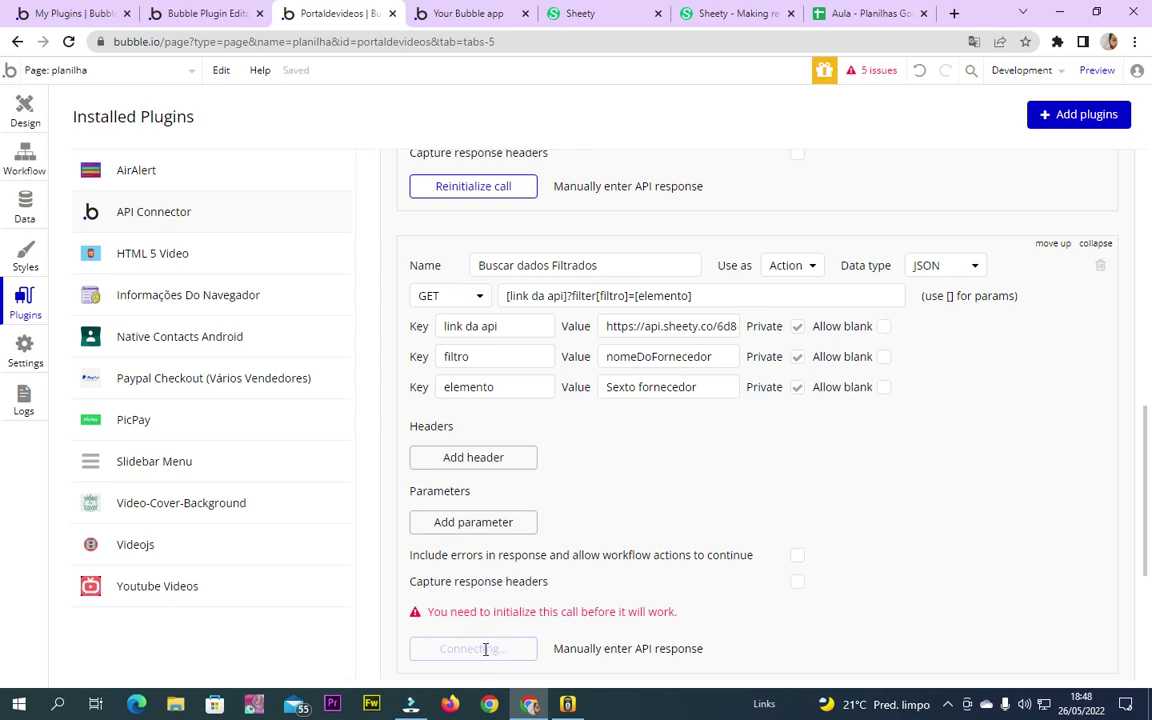
pyautogui.scroll(-2, 411, 501)
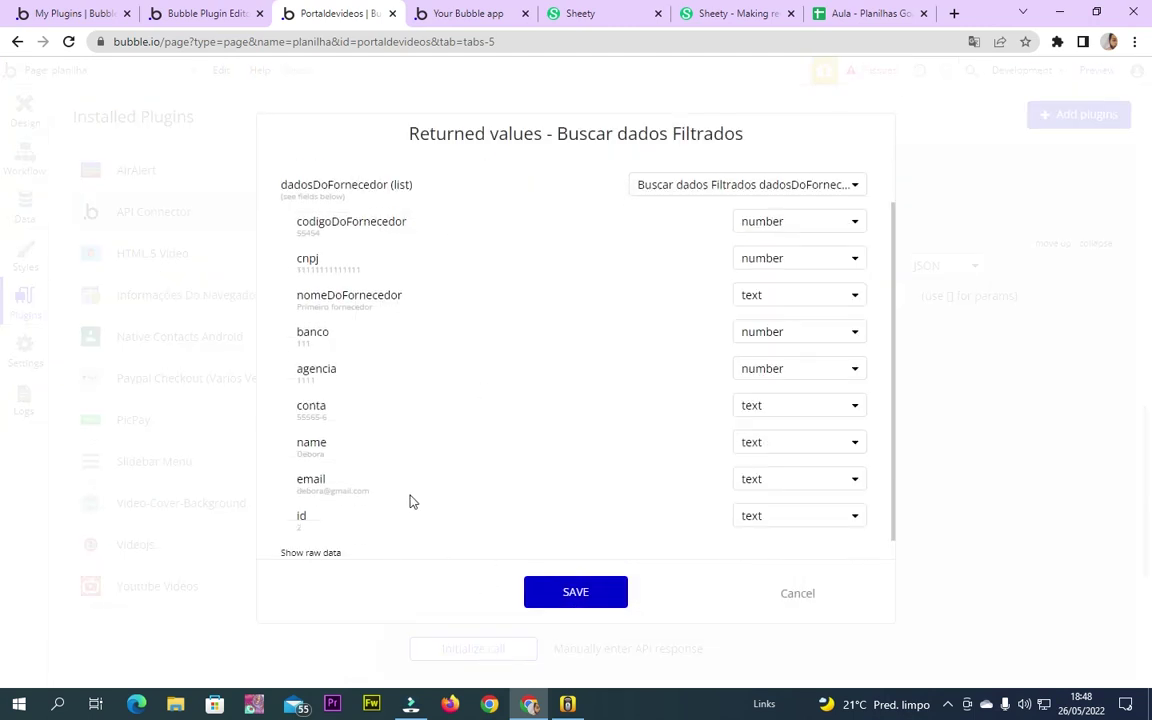
pyautogui.click(314, 531)
pyautogui.scroll(-2, 355, 519)
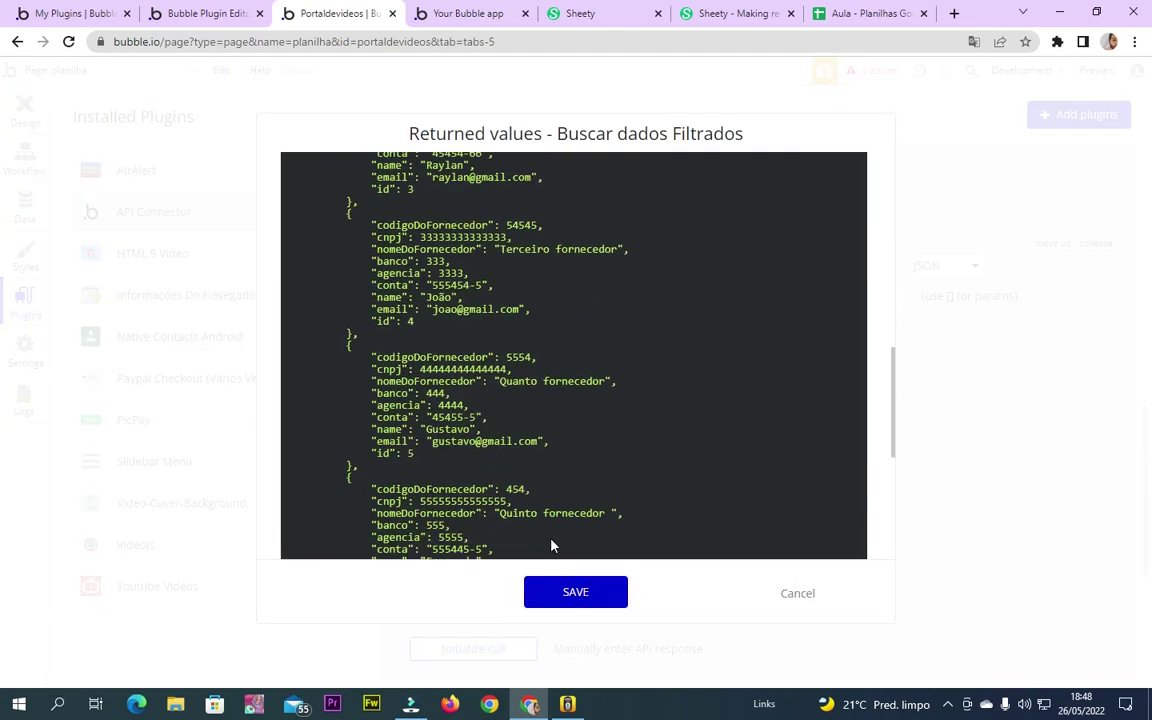
pyautogui.click(805, 598)
# Change elemento to 'sextoFornecedor', re-run the test call, check the raw response, and cancel
pyautogui.click(609, 387)
pyautogui.click(611, 387)
pyautogui.press('BackSpace')
pyautogui.write('s')
pyautogui.press('Right')
pyautogui.press('Right')
pyautogui.press('Right')
pyautogui.press('Right')
pyautogui.press('Right')
pyautogui.press('Right')
pyautogui.press('BackSpace')
pyautogui.press('BackSpace')
pyautogui.write('F')
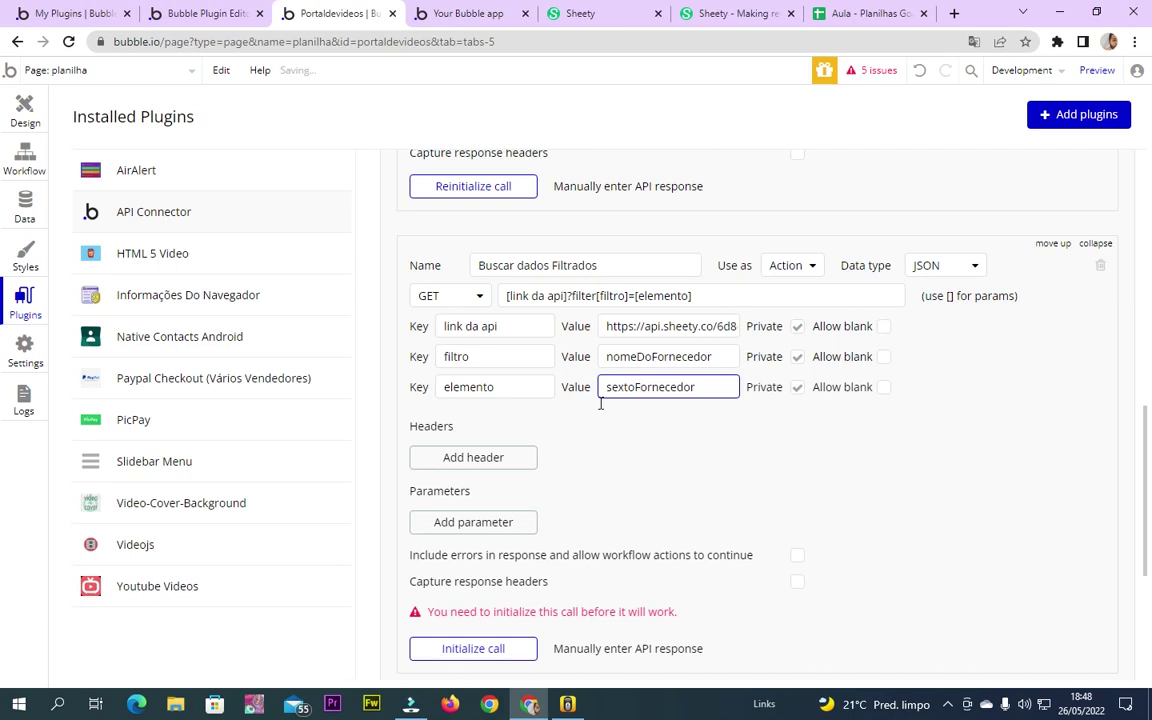
pyautogui.click(476, 648)
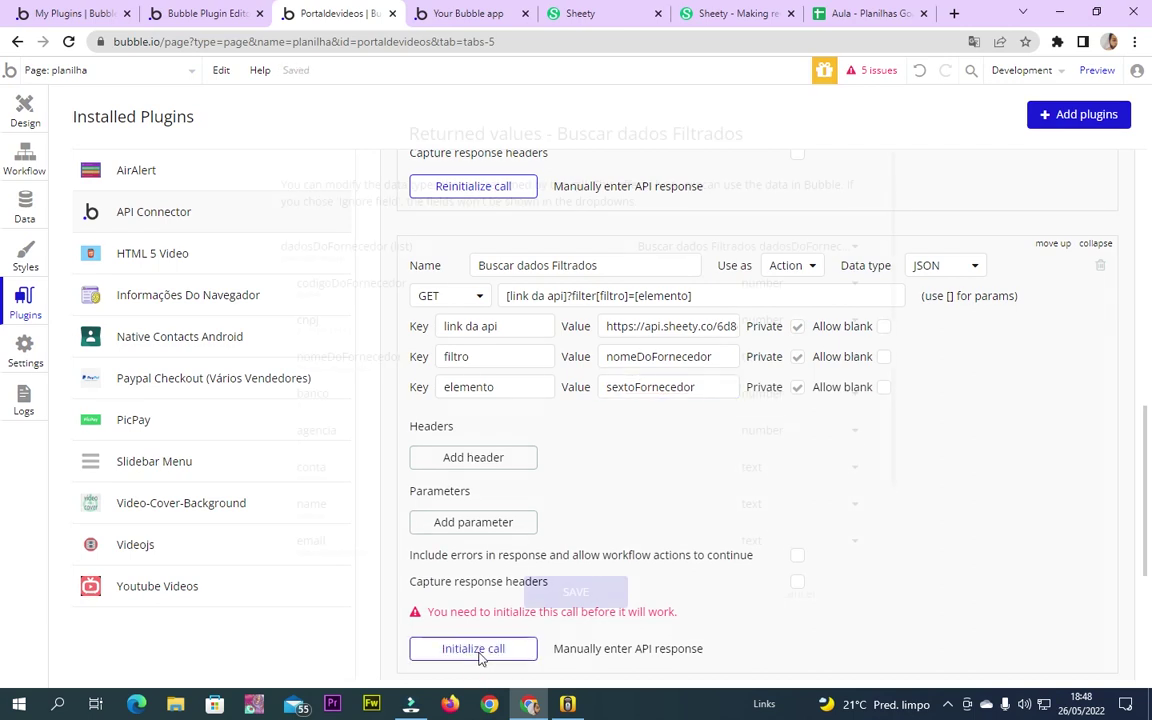
pyautogui.scroll(-1, 355, 533)
pyautogui.click(333, 532)
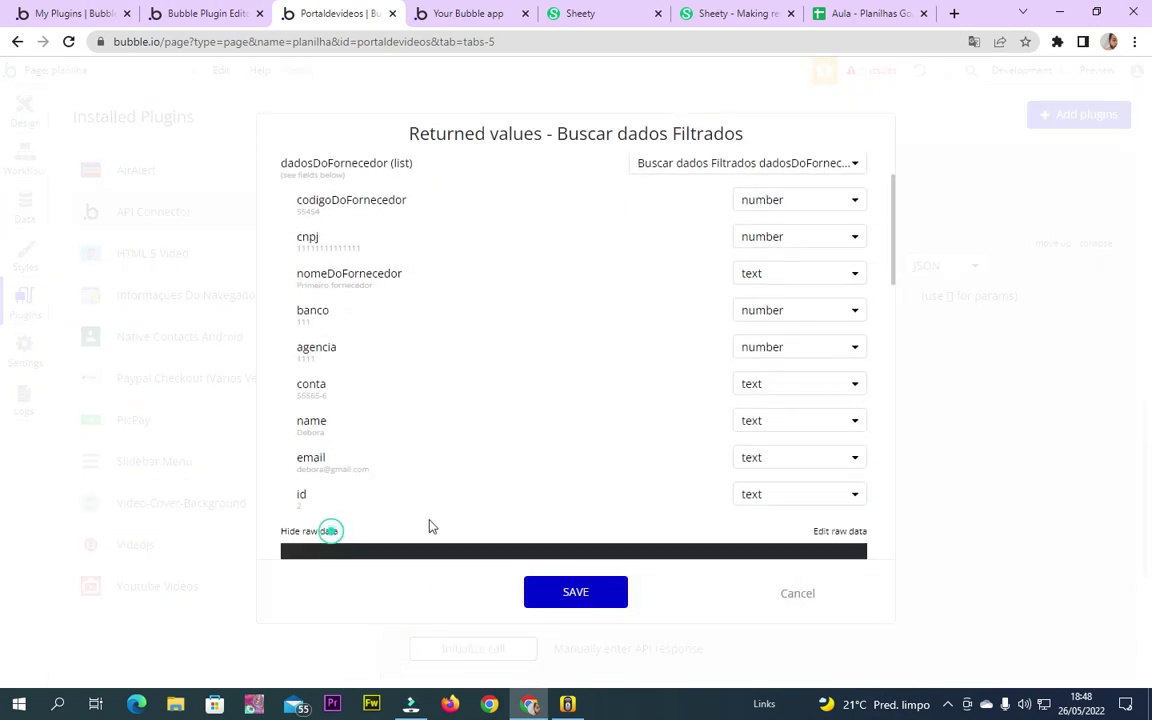
pyautogui.scroll(-3, 400, 460)
pyautogui.click(799, 594)
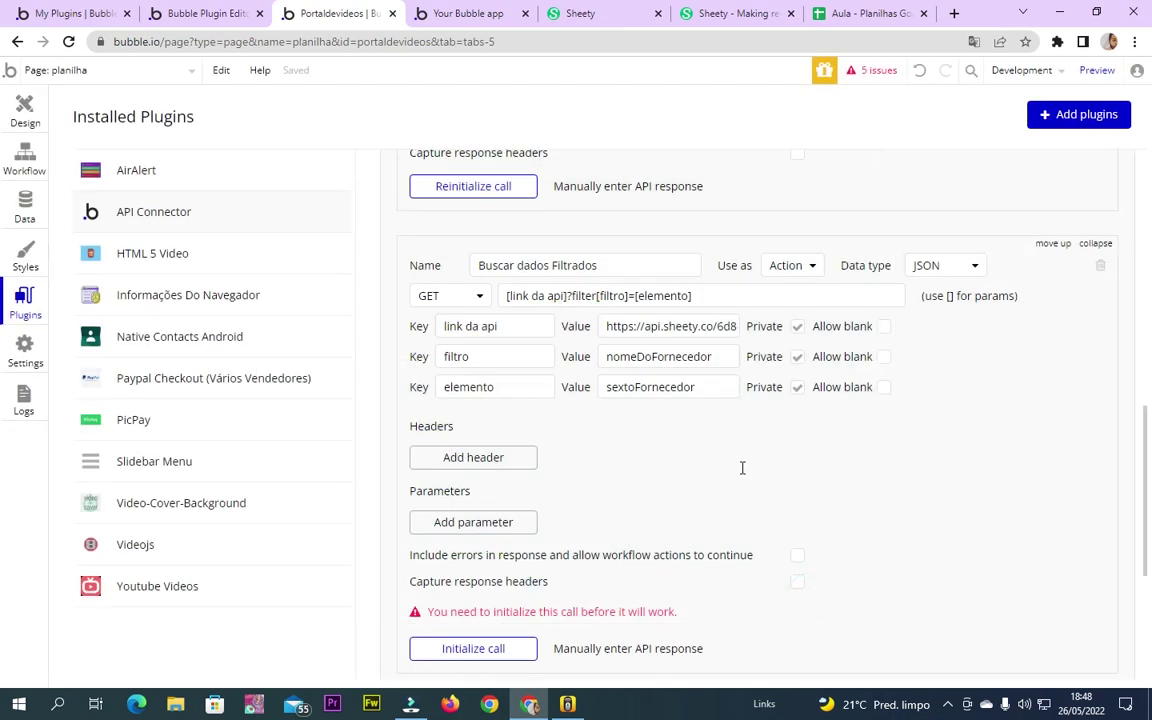
# Wrap the filtro value in square brackets as [nomeDoFornecedor]
pyautogui.click(726, 357)
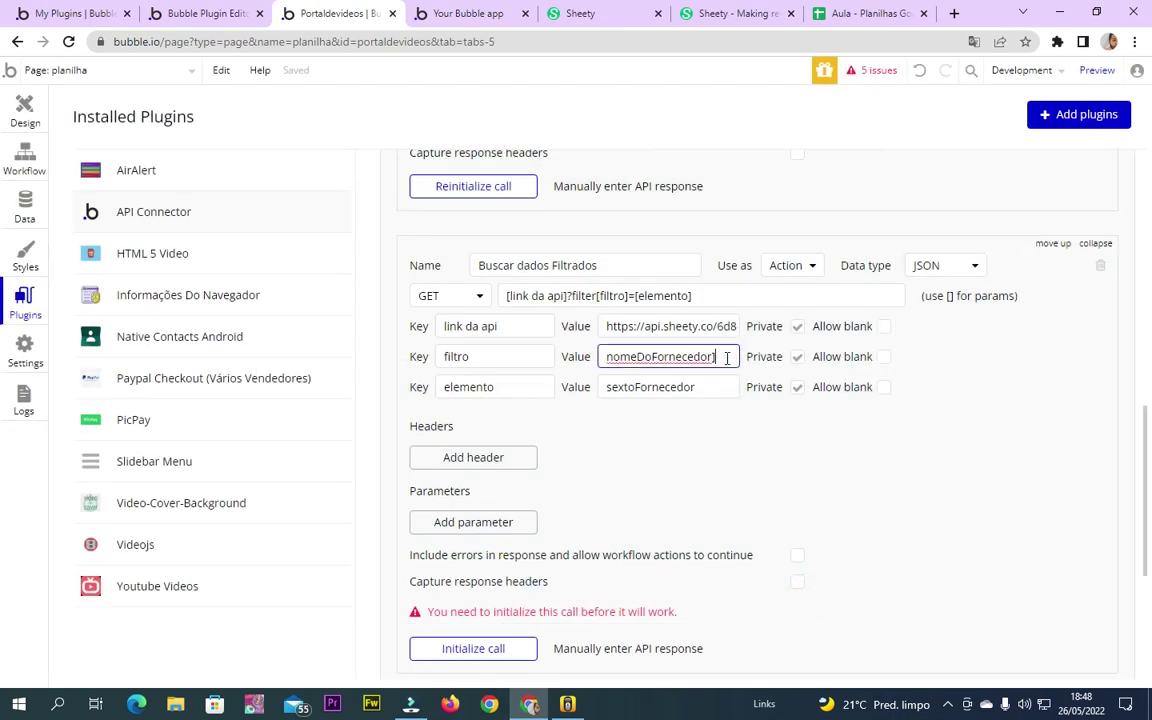
pyautogui.write('[')
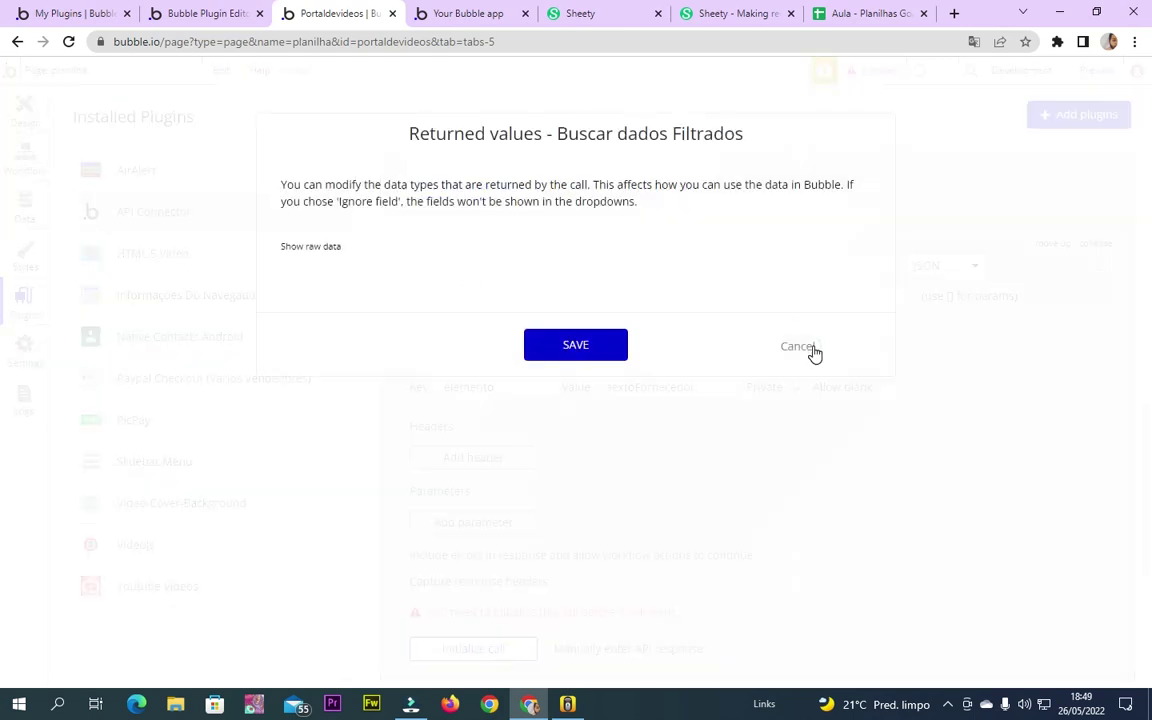
pyautogui.click(811, 348)
pyautogui.click(607, 389)
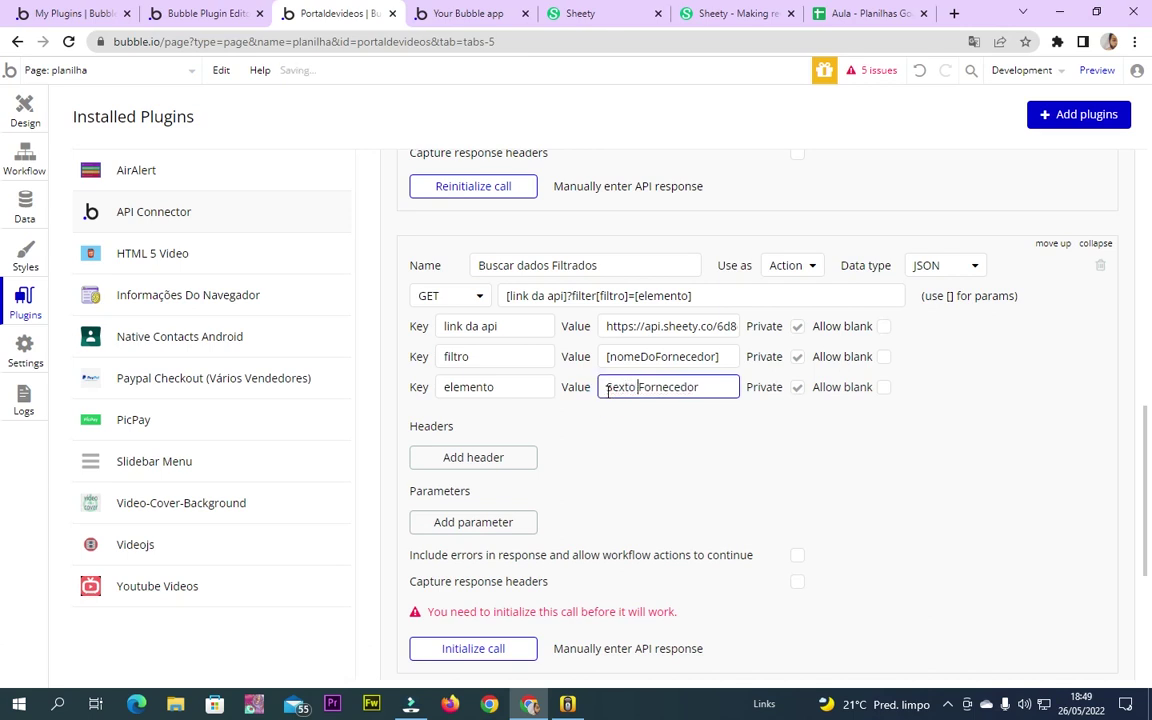
# Check cell C7's spelling and correct the elemento value to 'Sexto fornecedor'
pyautogui.click(705, 10)
pyautogui.click(852, 12)
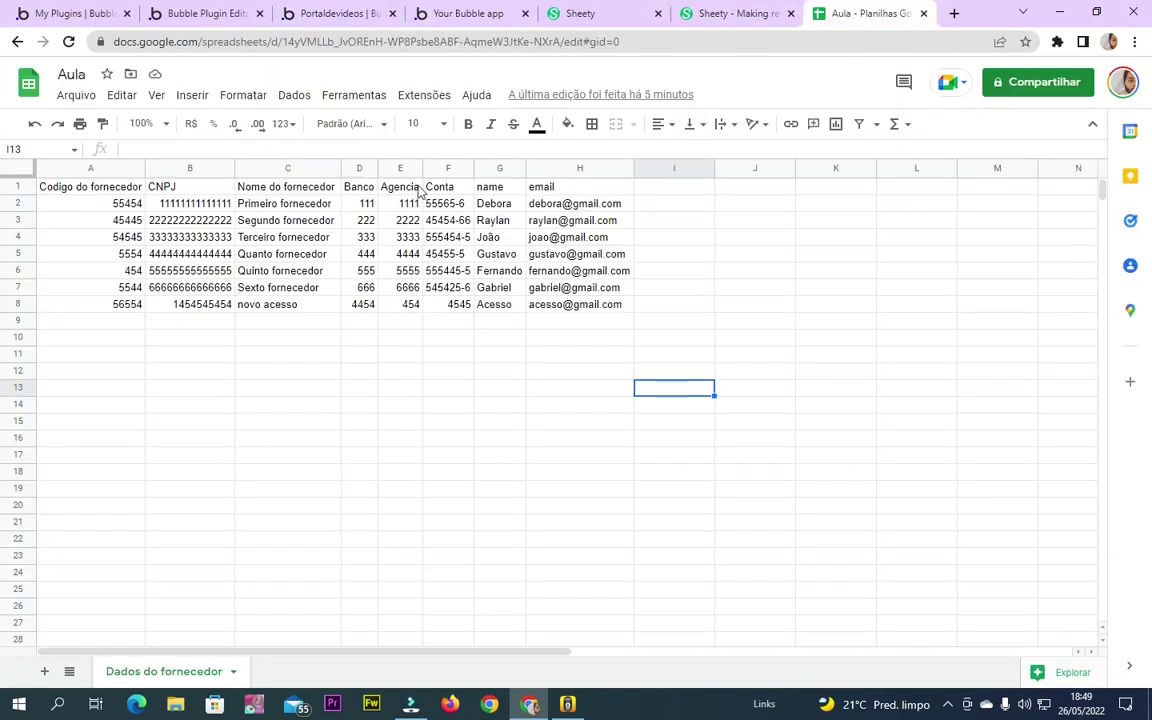
pyautogui.click(275, 288)
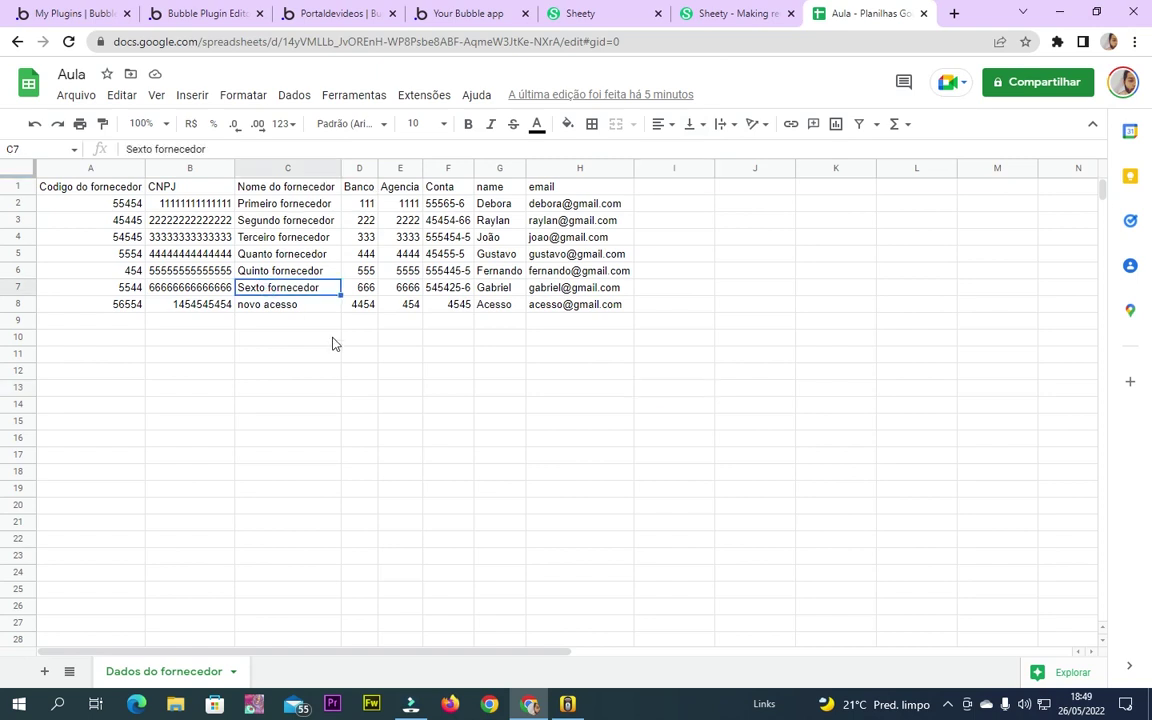
pyautogui.click(131, 8)
pyautogui.click(335, 12)
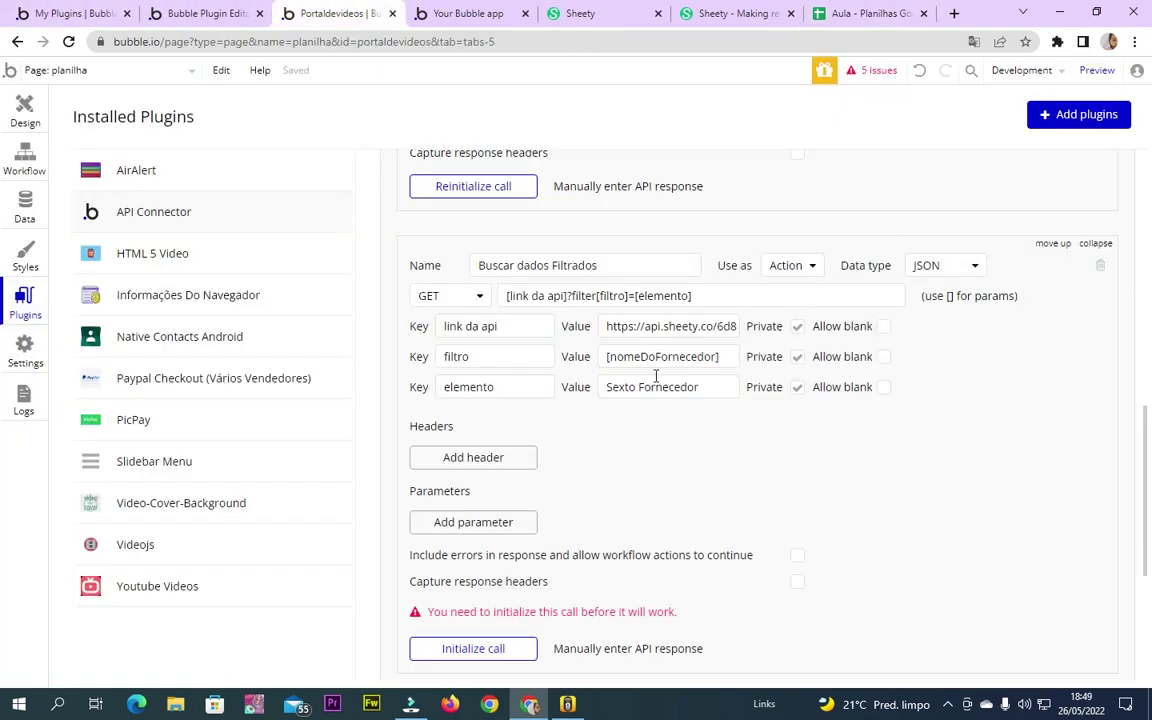
pyautogui.click(641, 385)
pyautogui.press('BackSpace')
pyautogui.write('f')
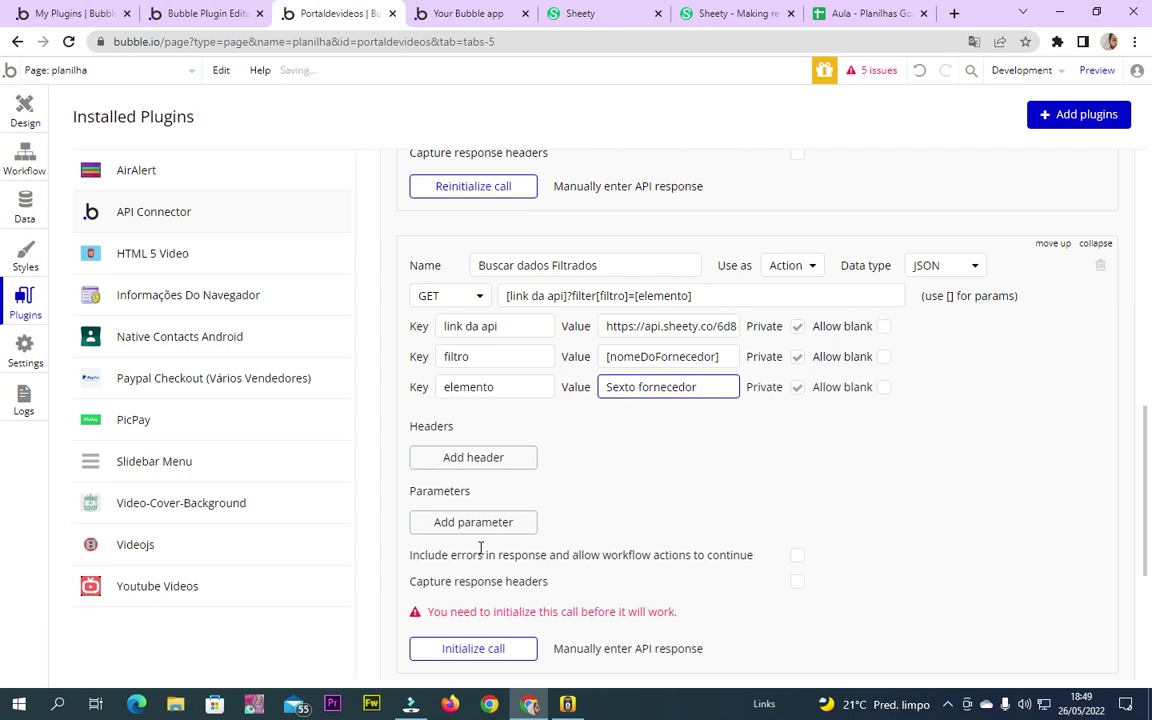
# Initialize the call, inspect the raw dadosDoFornecedor response, and save the returned types
pyautogui.click(487, 648)
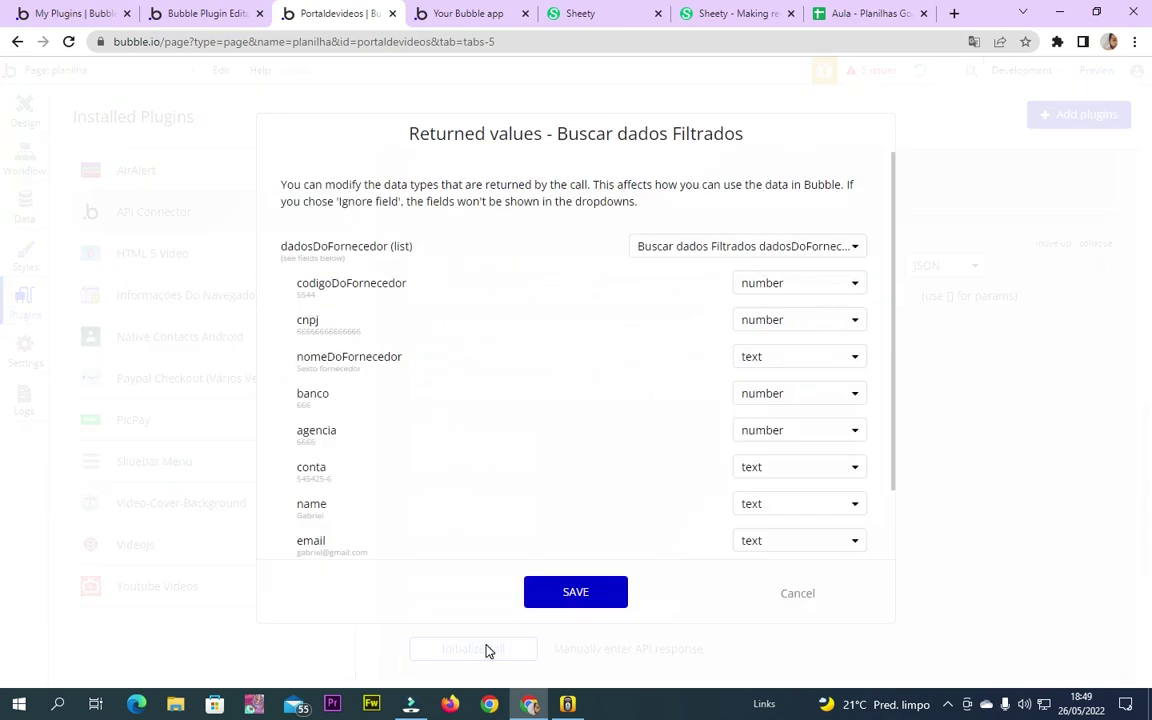
pyautogui.scroll(-2, 405, 454)
pyautogui.click(312, 532)
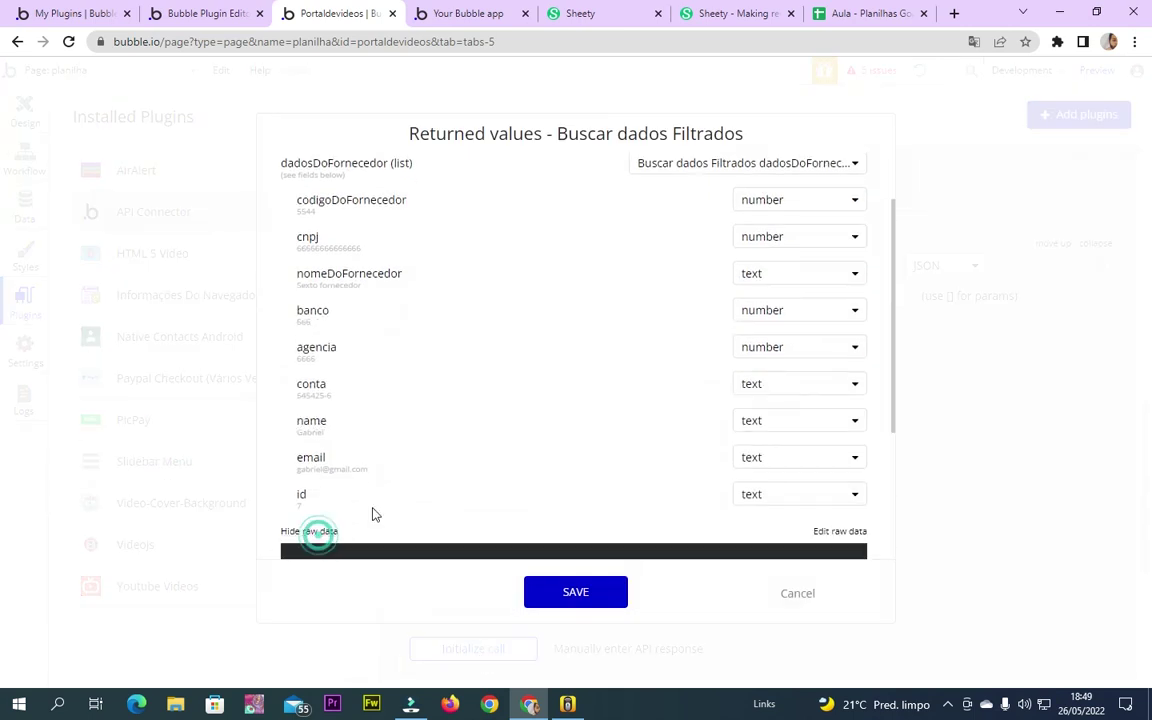
pyautogui.scroll(-5, 368, 470)
pyautogui.click(389, 518)
pyautogui.doubleClick(380, 357)
pyautogui.click(411, 386)
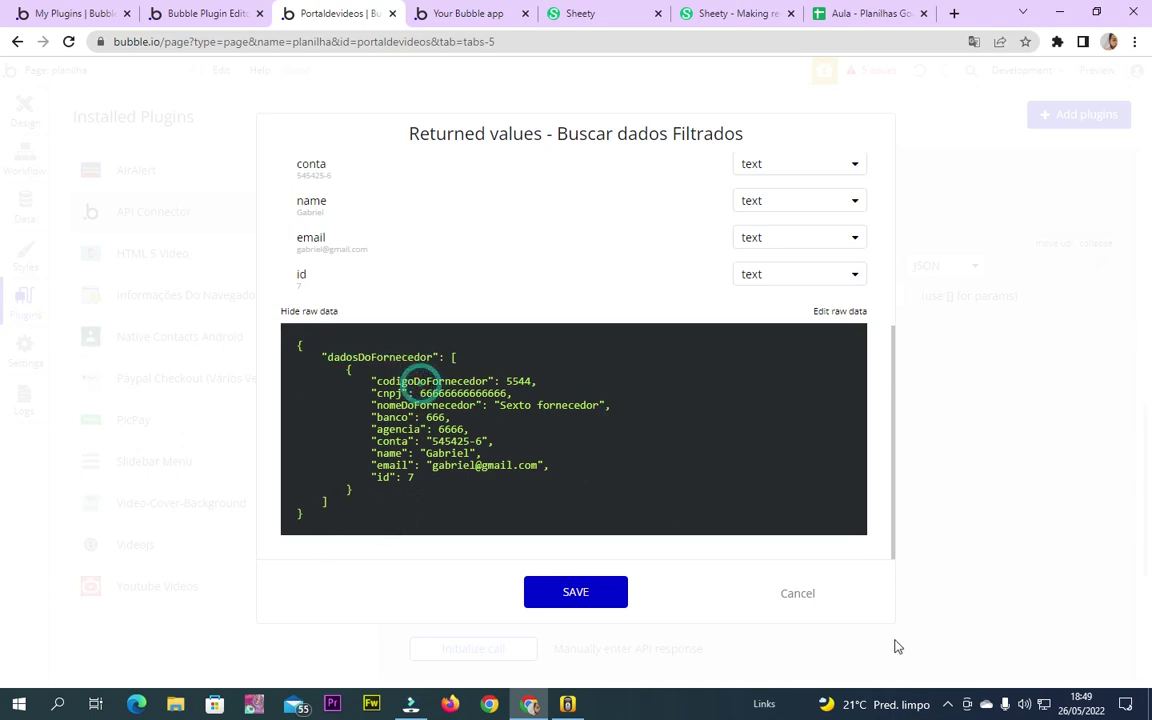
pyautogui.click(575, 593)
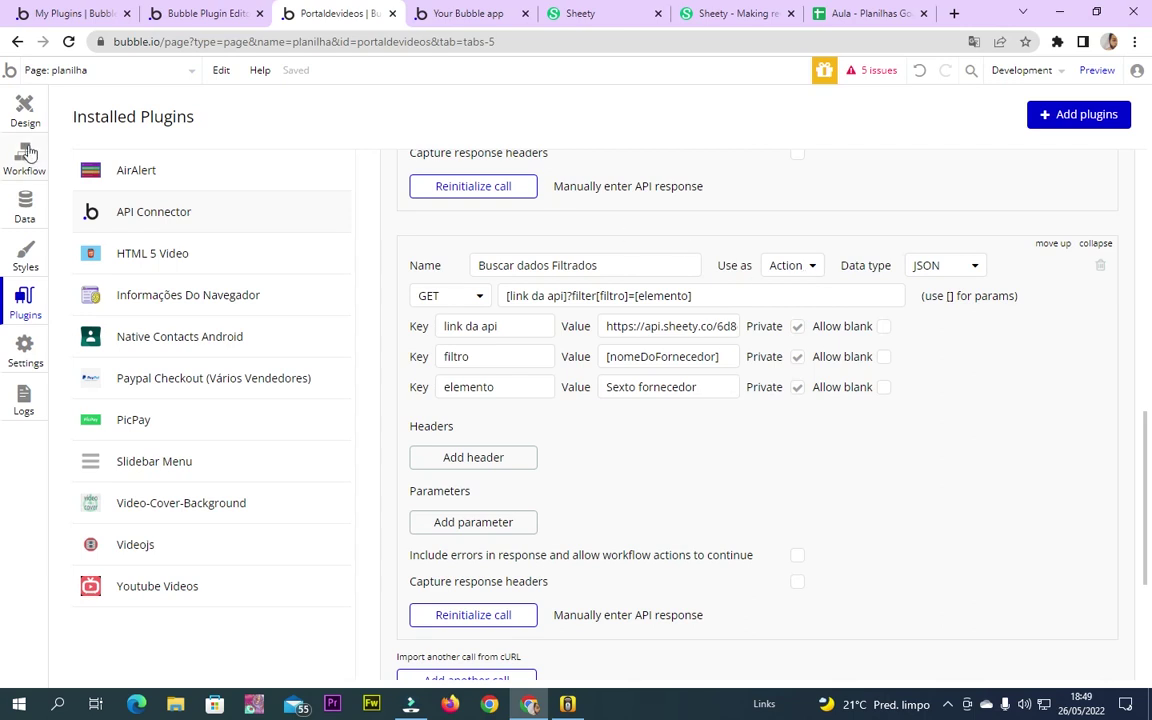
# Return to the page's Design view and select the repeating group
pyautogui.click(31, 165)
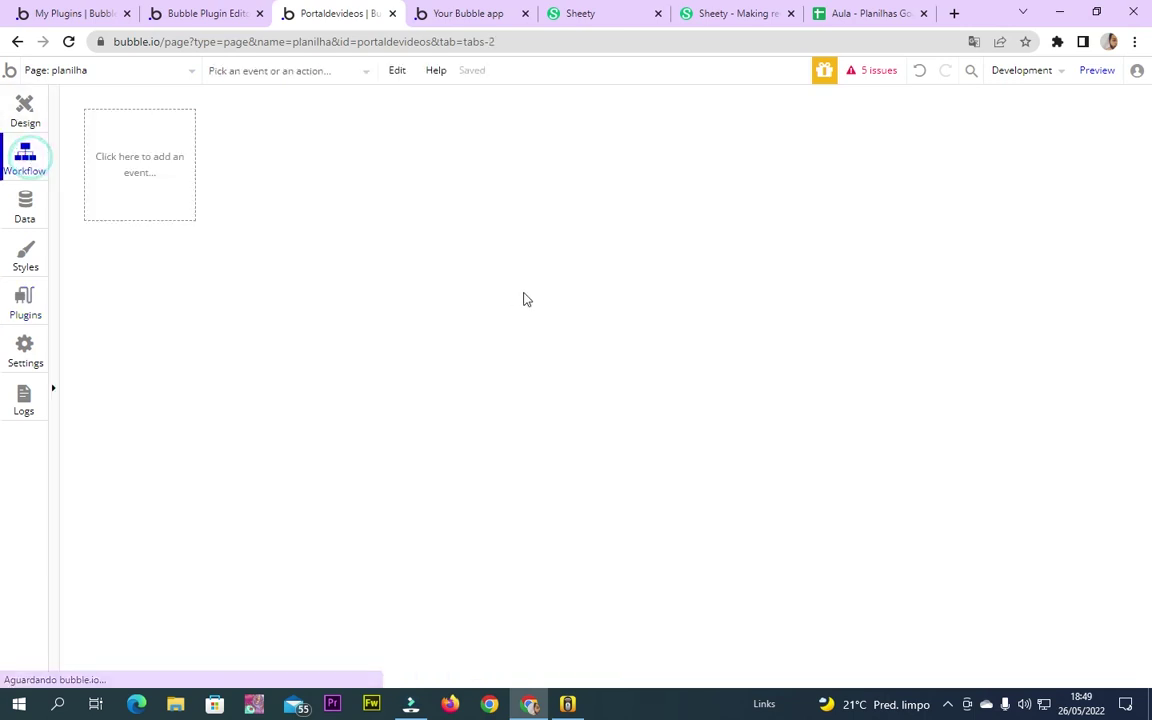
pyautogui.click(24, 110)
pyautogui.click(416, 314)
# Move the repeating group down and draw a text input and a button above it
pyautogui.moveTo(414, 247); pyautogui.dragTo(420, 336)
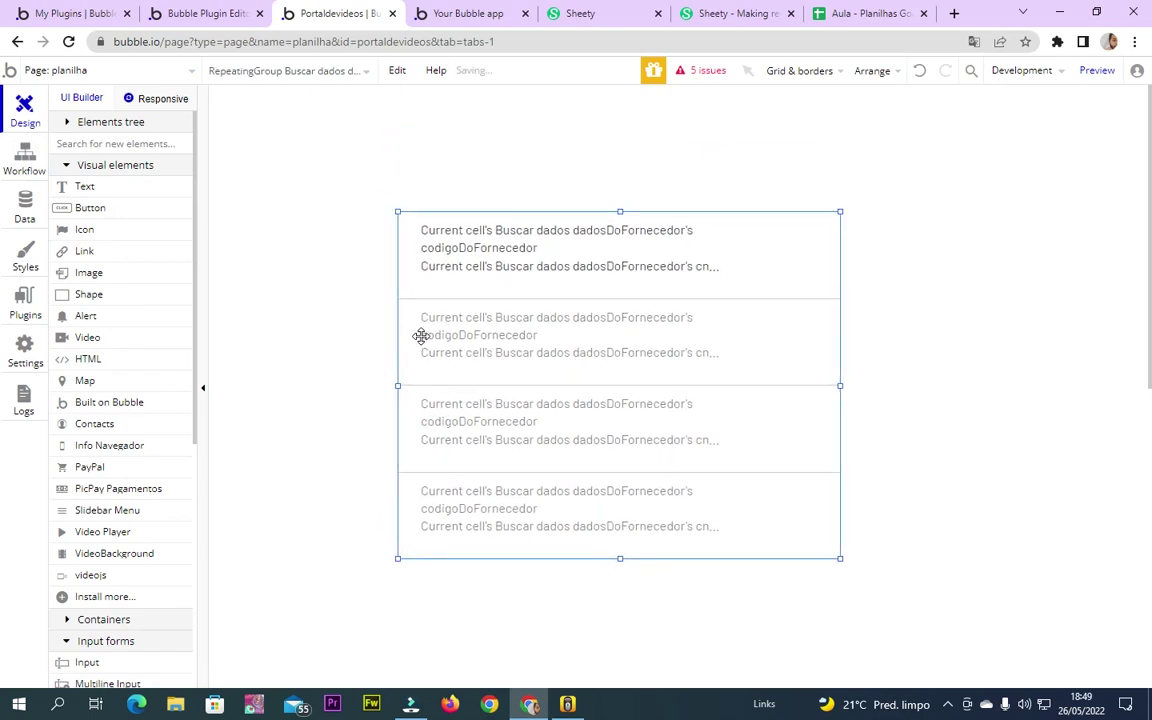
pyautogui.click(108, 663)
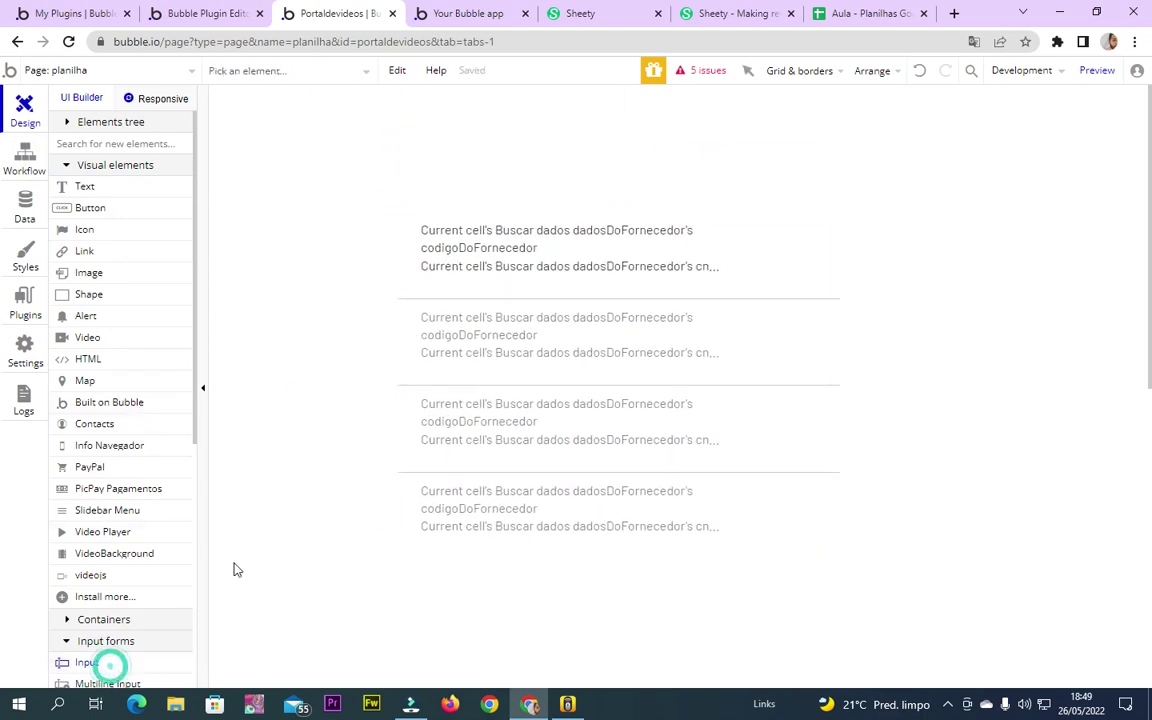
pyautogui.moveTo(421, 134)
pyautogui.mouseDown()
pyautogui.moveTo(514, 167)
pyautogui.moveTo(672, 163)
pyautogui.mouseUp()
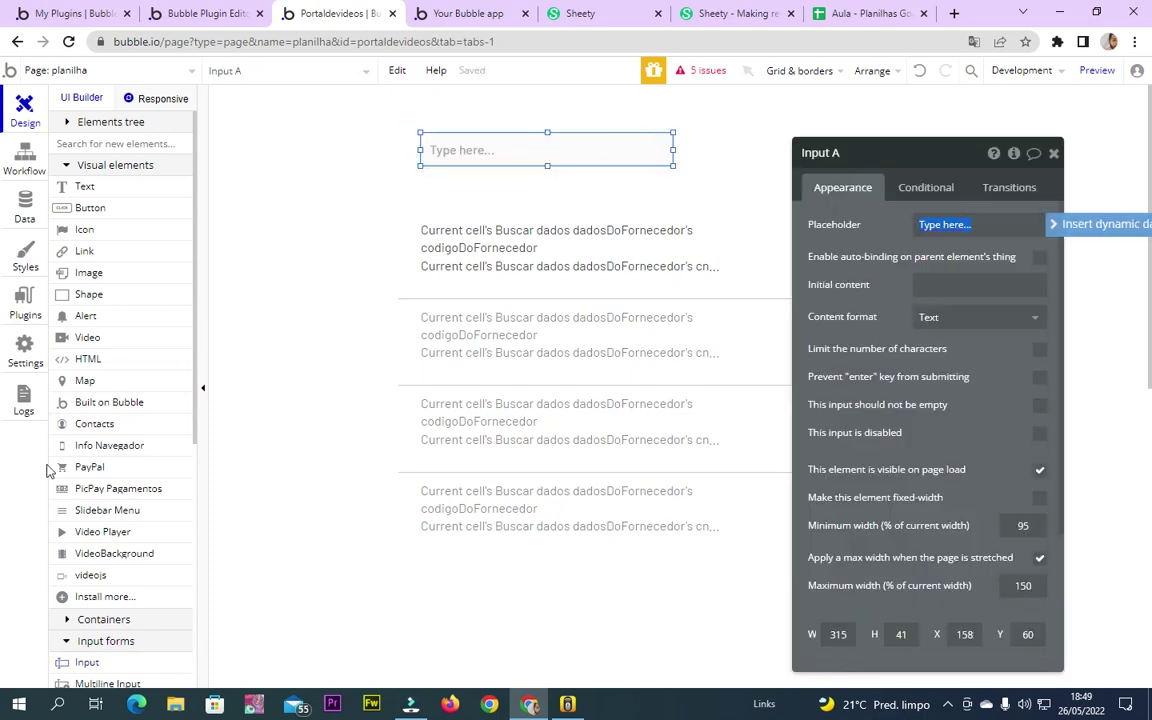
pyautogui.click(90, 207)
pyautogui.moveTo(716, 133); pyautogui.dragTo(821, 167)
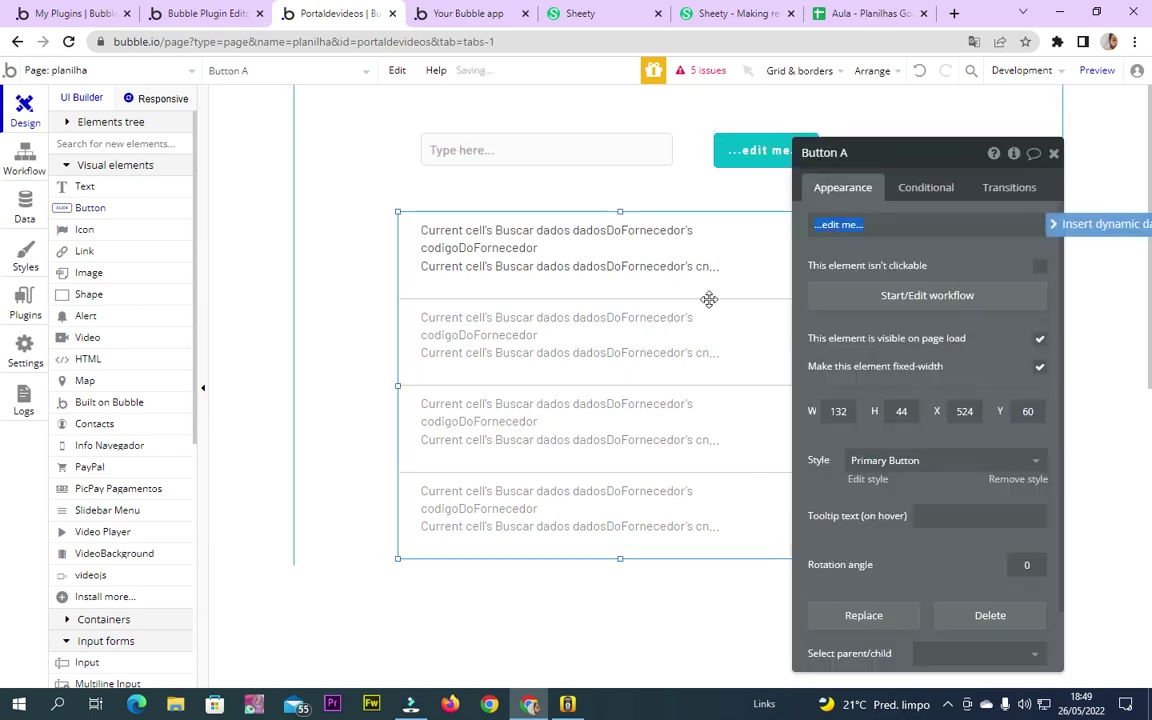
# Select the repeating group and open its element inspector
pyautogui.click(706, 296)
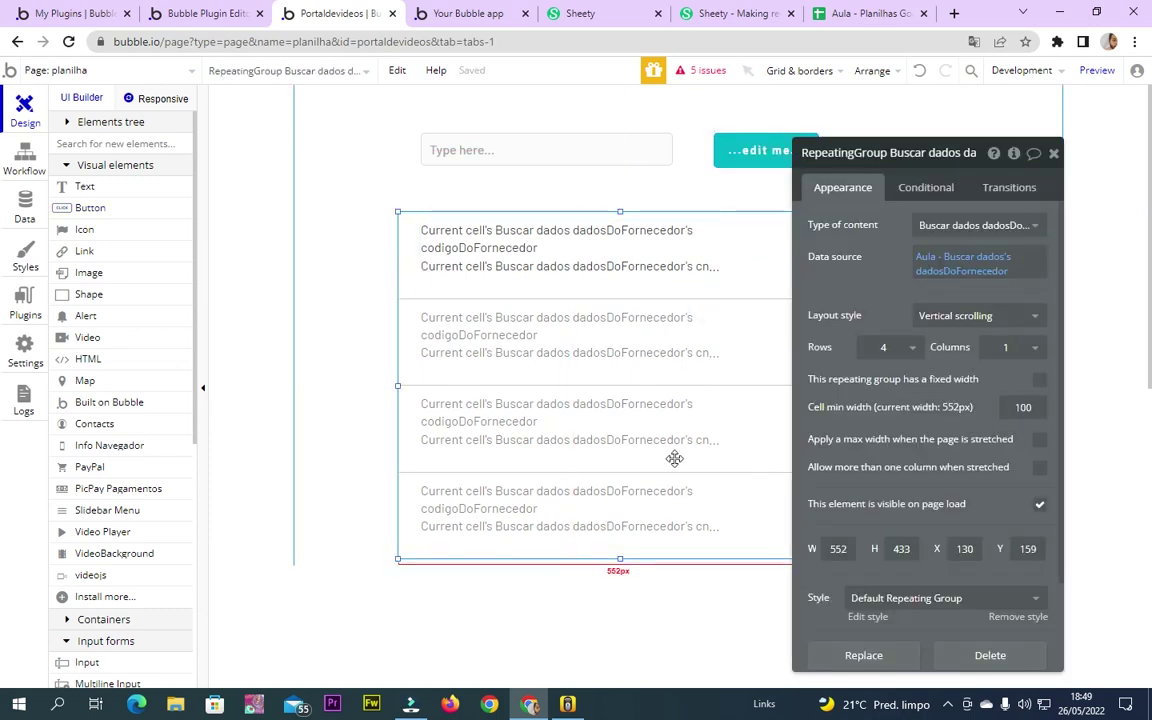
pyautogui.click(753, 250)
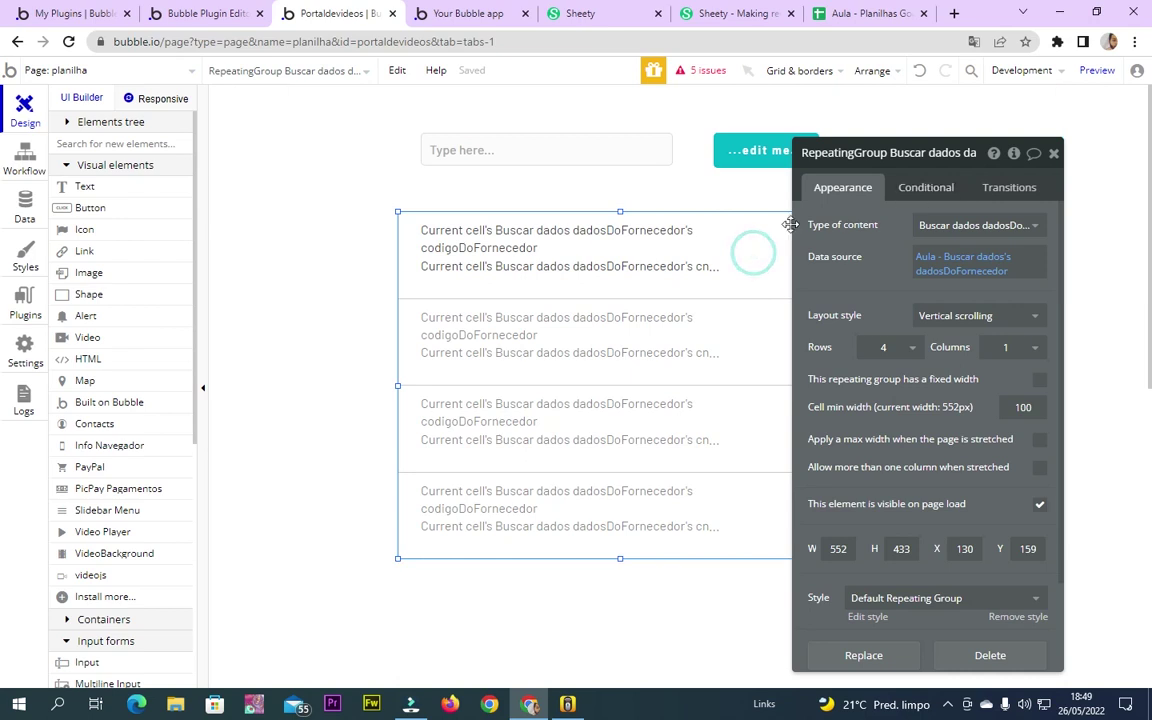
pyautogui.click(767, 236)
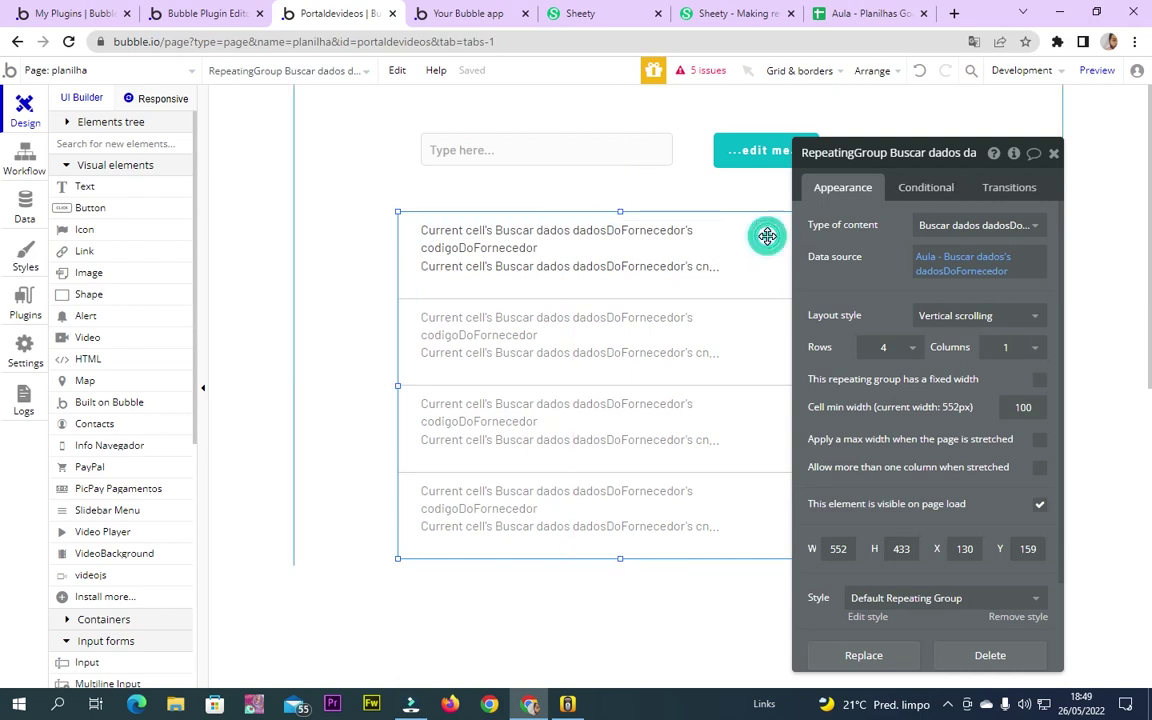
pyautogui.click(1014, 155)
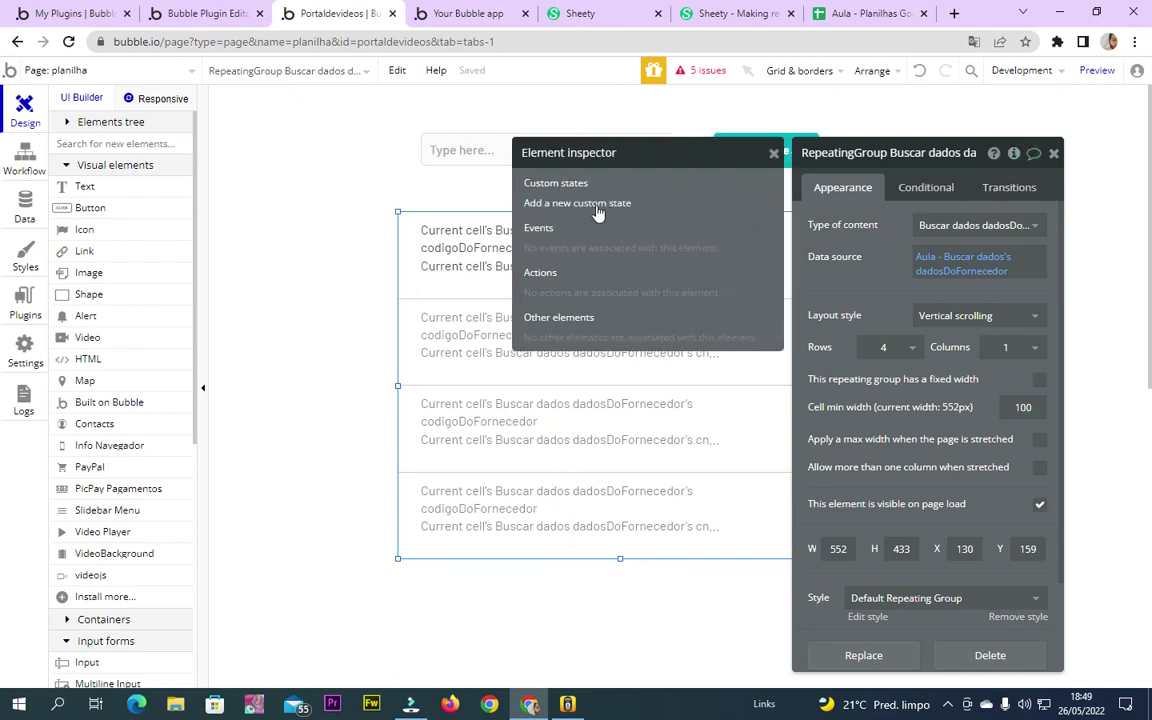
# Add a yes/no custom state 'filtro ligado' to the repeating group, defaulting to no
pyautogui.click(597, 204)
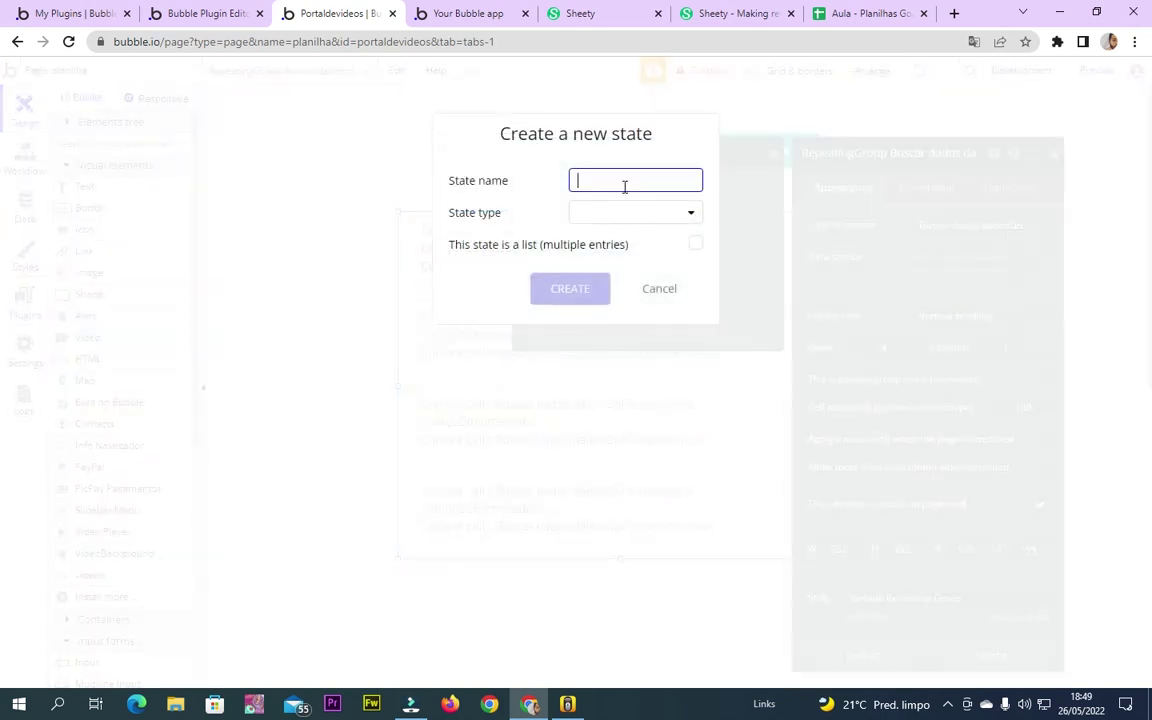
pyautogui.write('filtro ligado')
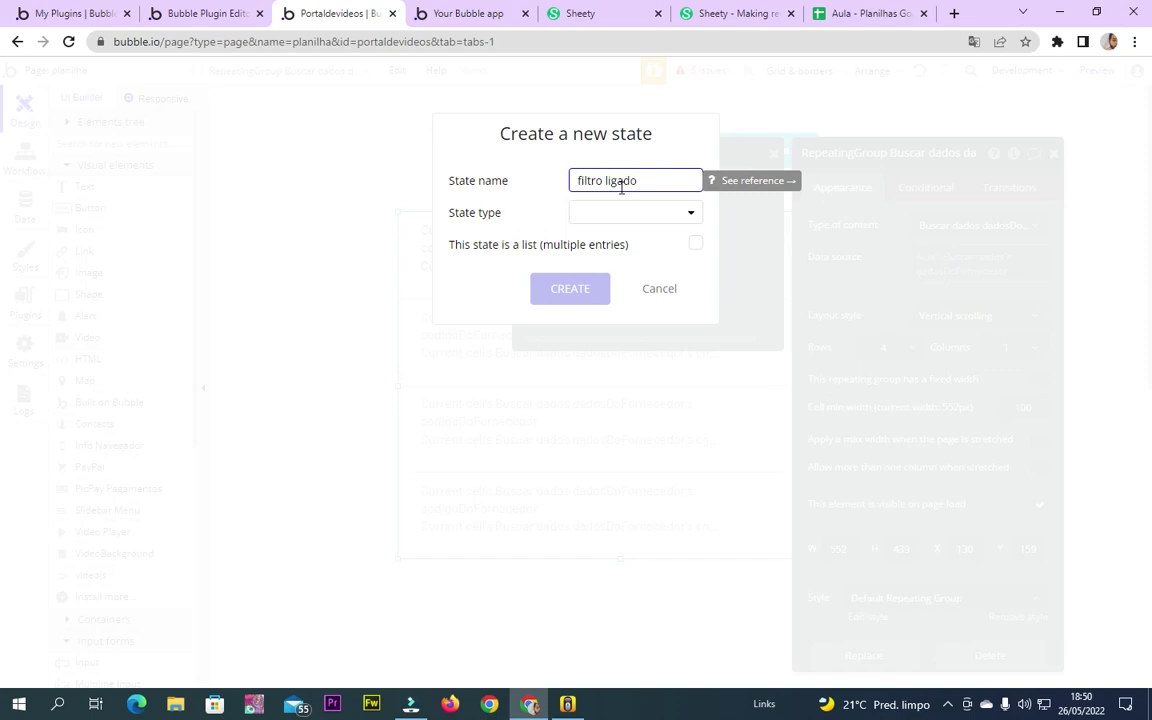
pyautogui.click(635, 212)
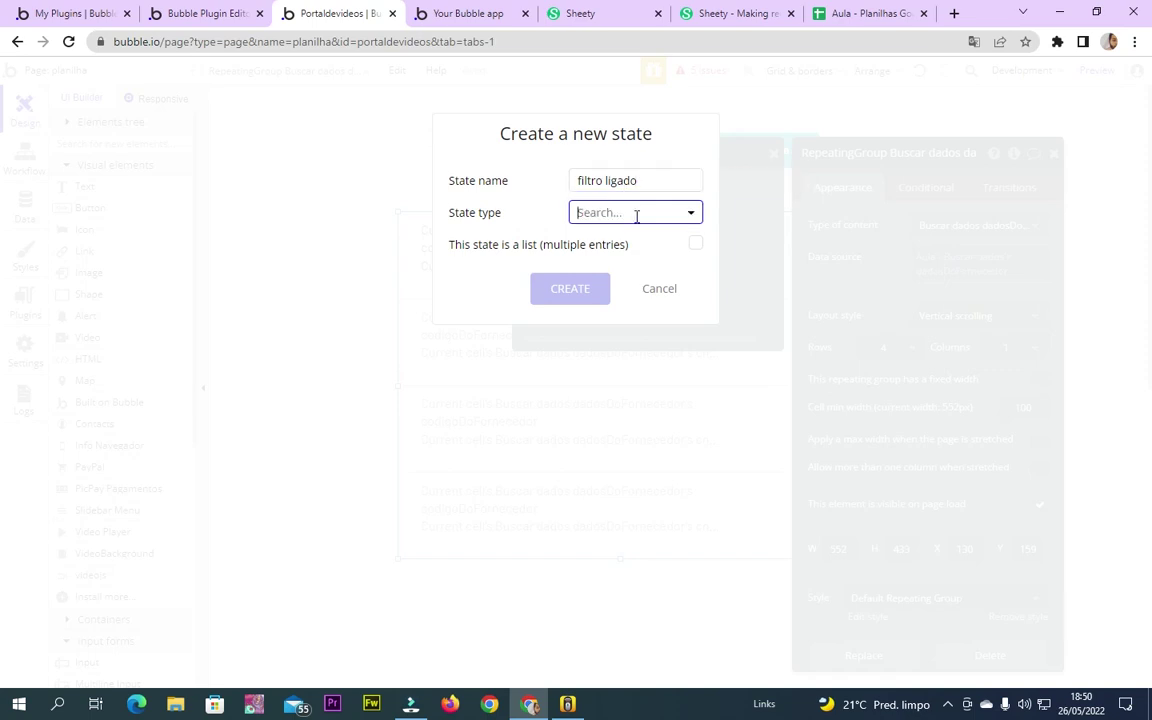
pyautogui.click(599, 386)
pyautogui.click(580, 287)
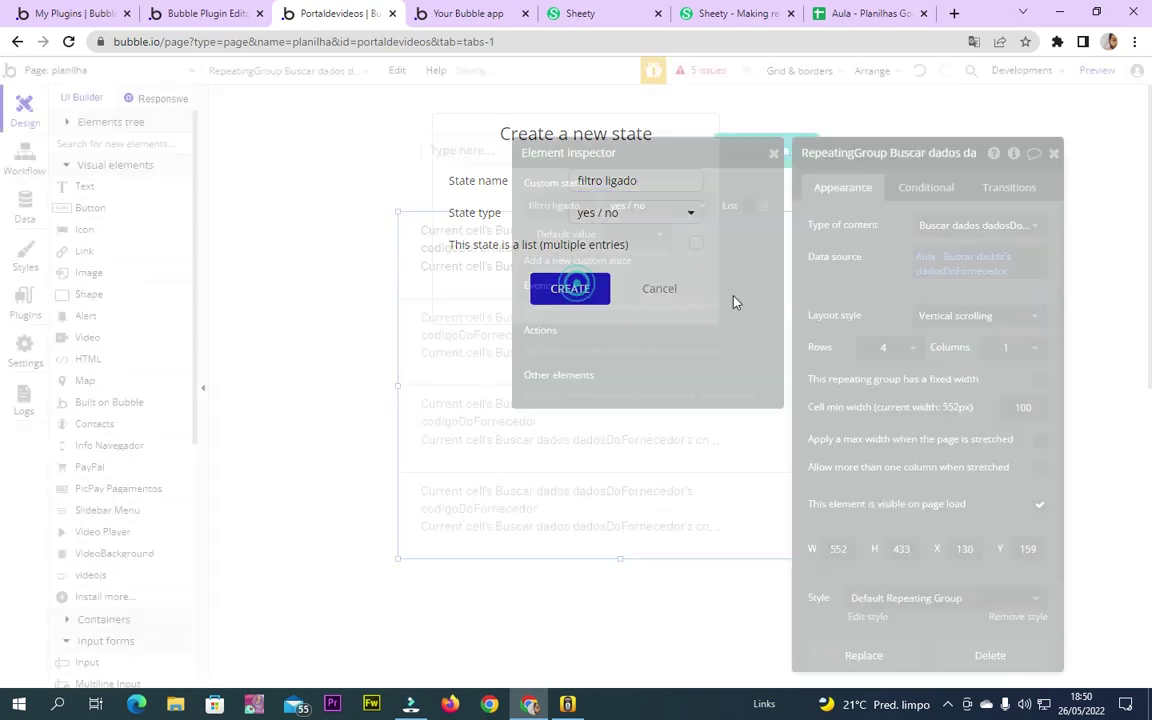
pyautogui.click(648, 233)
pyautogui.click(632, 303)
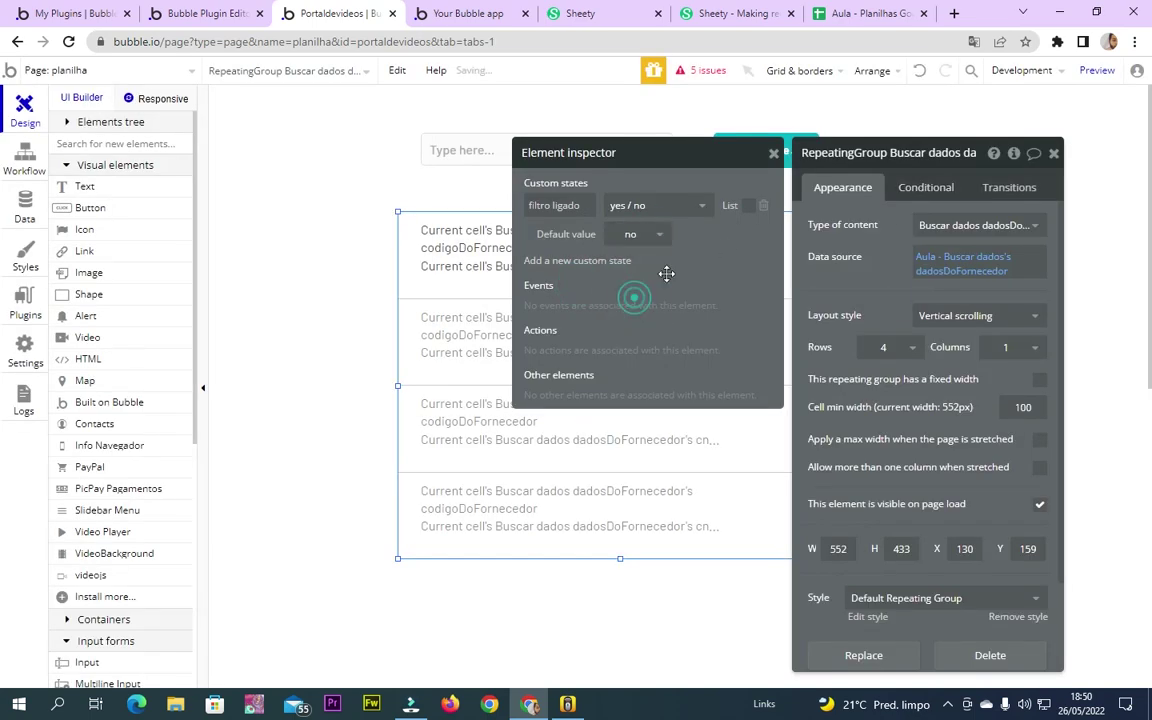
pyautogui.click(1052, 154)
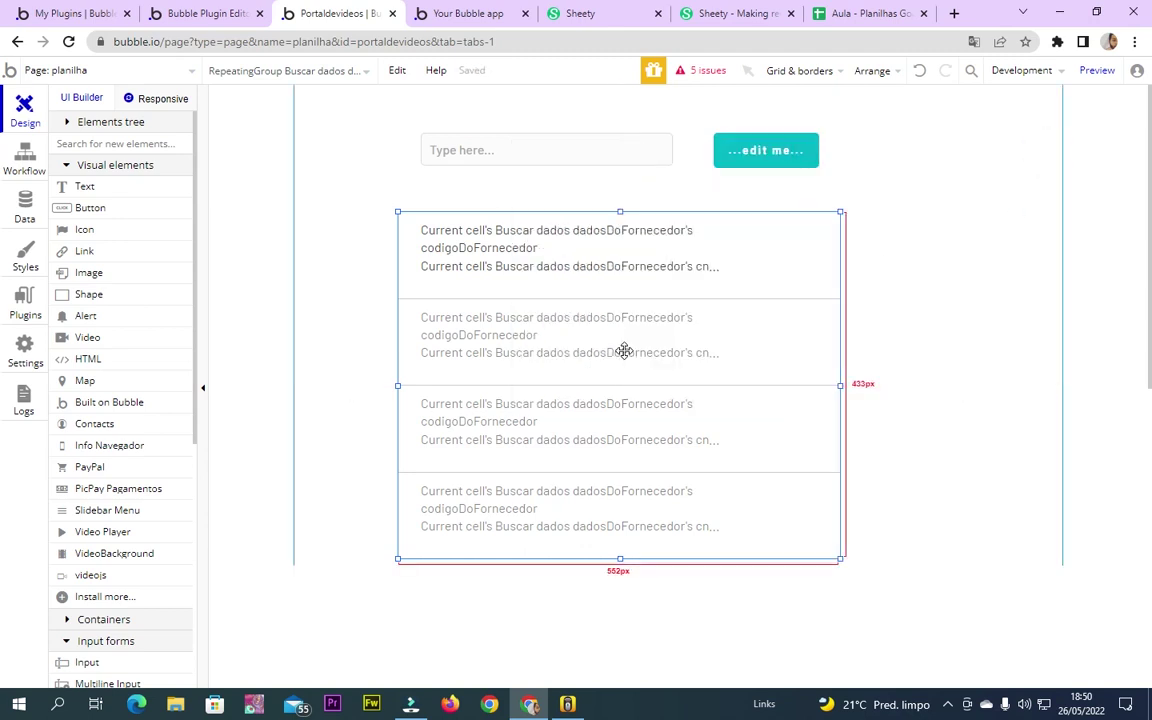
# Add a condition on the repeating group: when filtro ligado is yes, change its data source
pyautogui.doubleClick(772, 281)
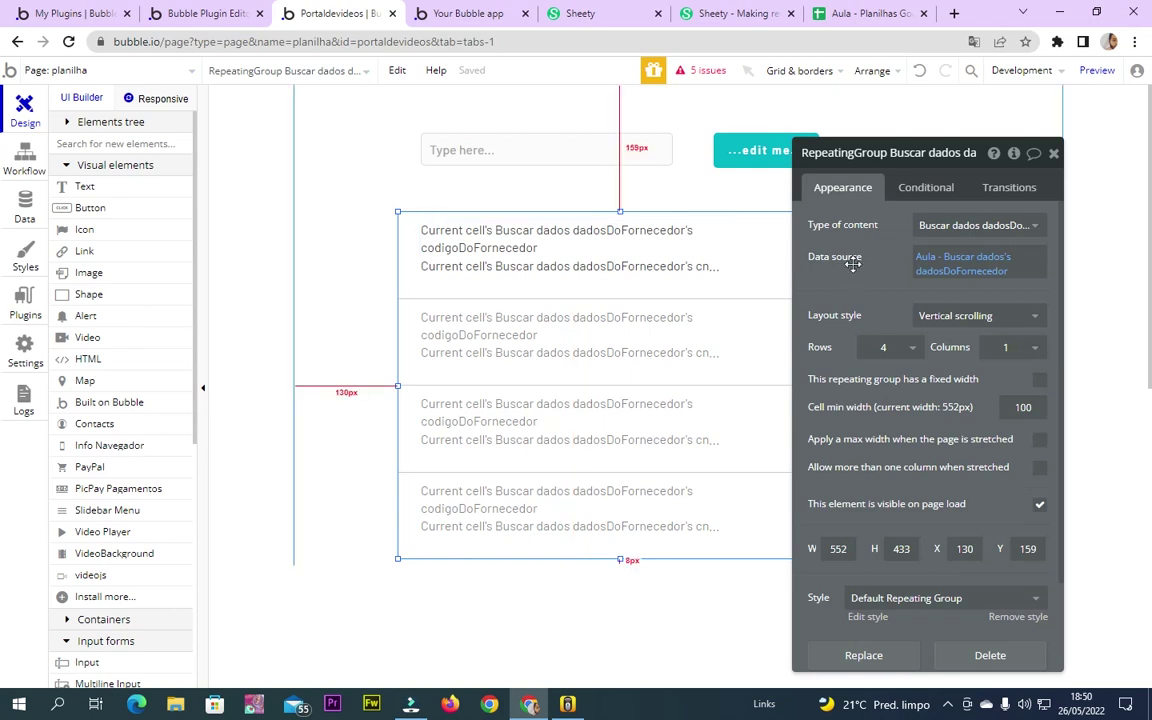
pyautogui.click(927, 189)
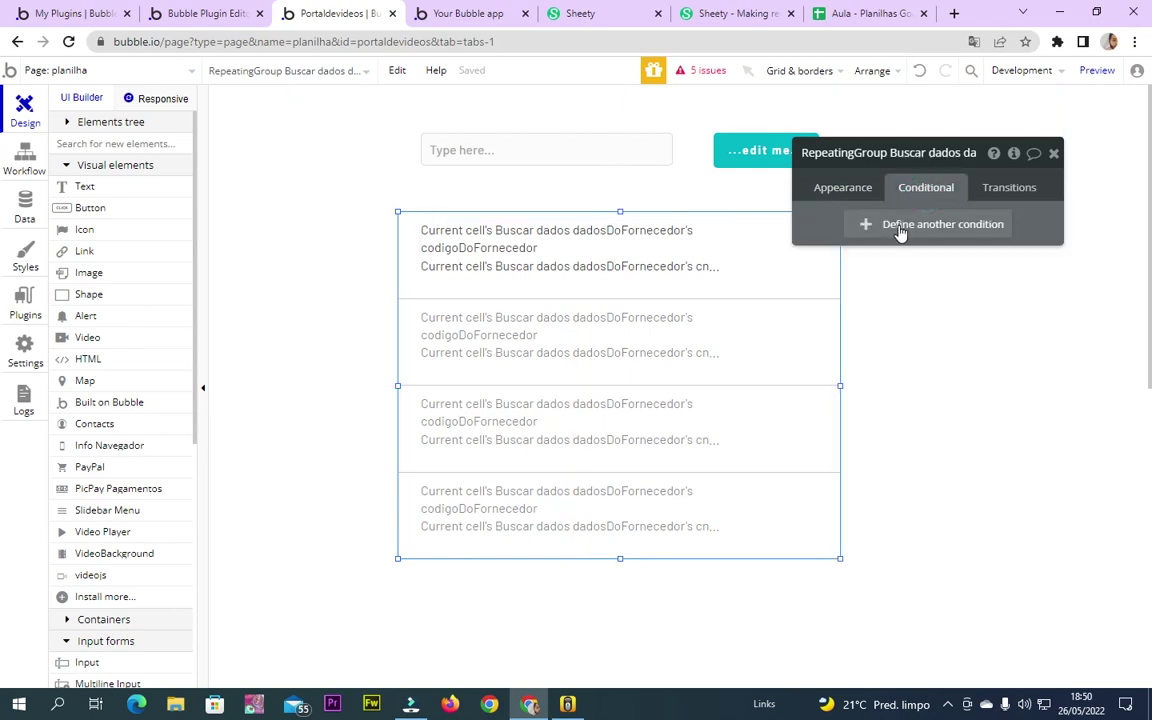
pyautogui.click(900, 228)
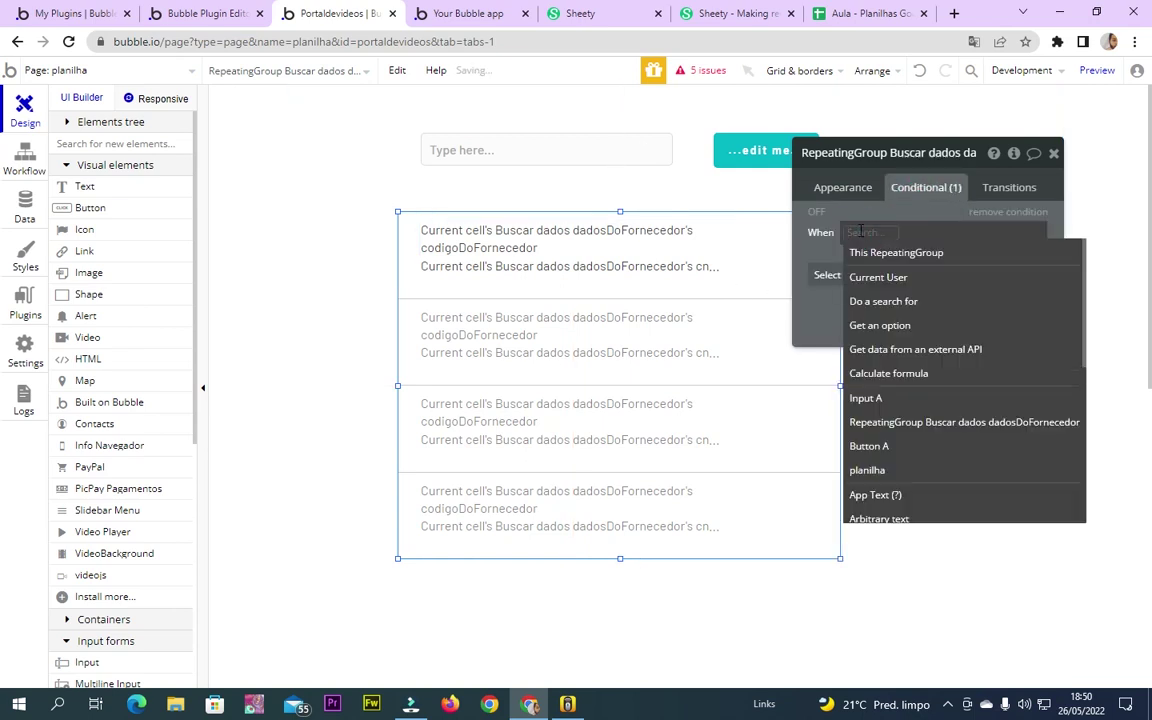
pyautogui.click(879, 258)
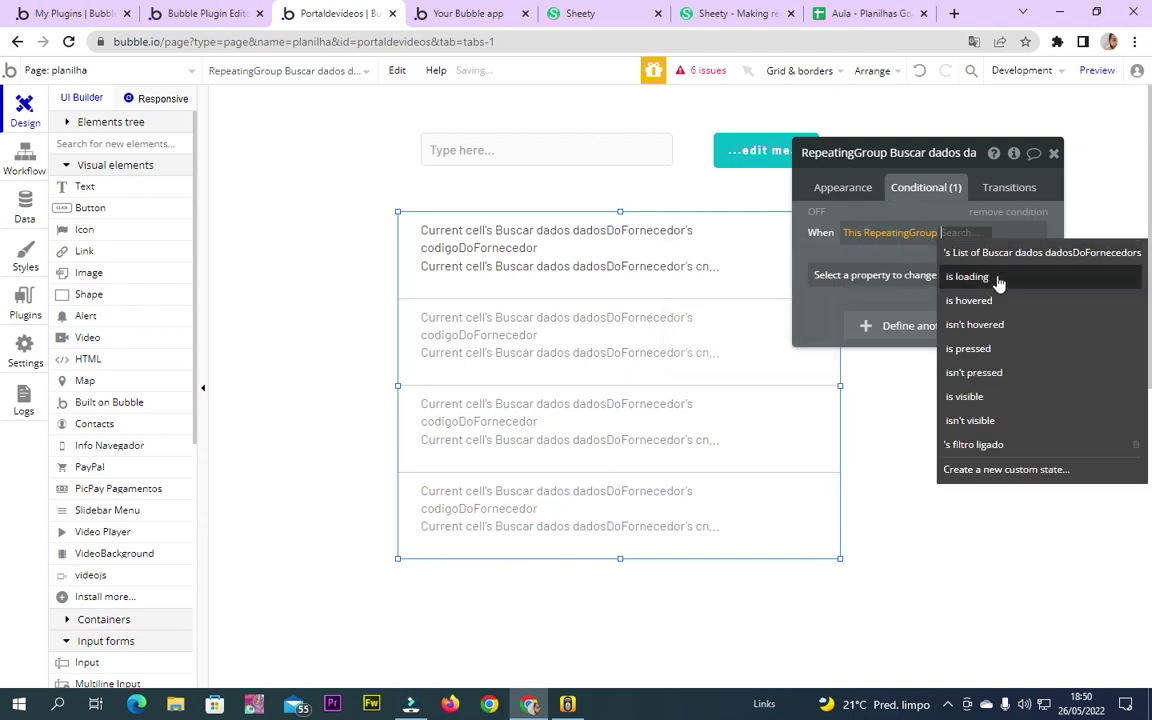
pyautogui.click(1000, 446)
pyautogui.click(1020, 240)
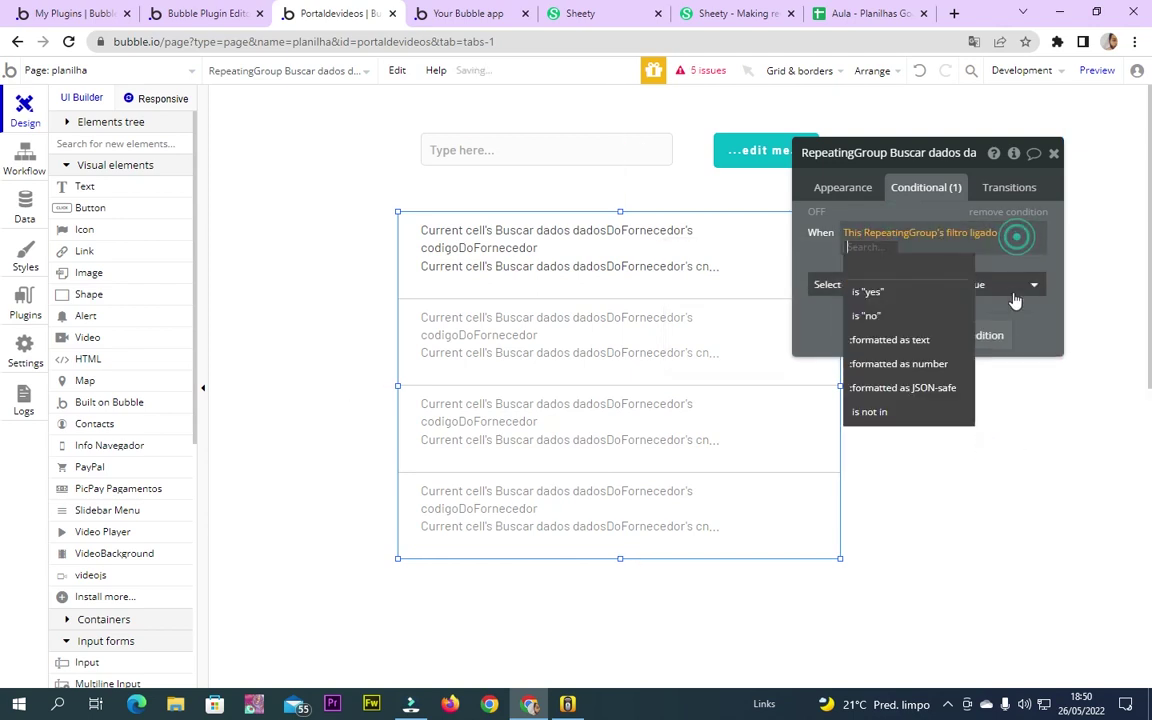
pyautogui.click(902, 296)
pyautogui.click(830, 292)
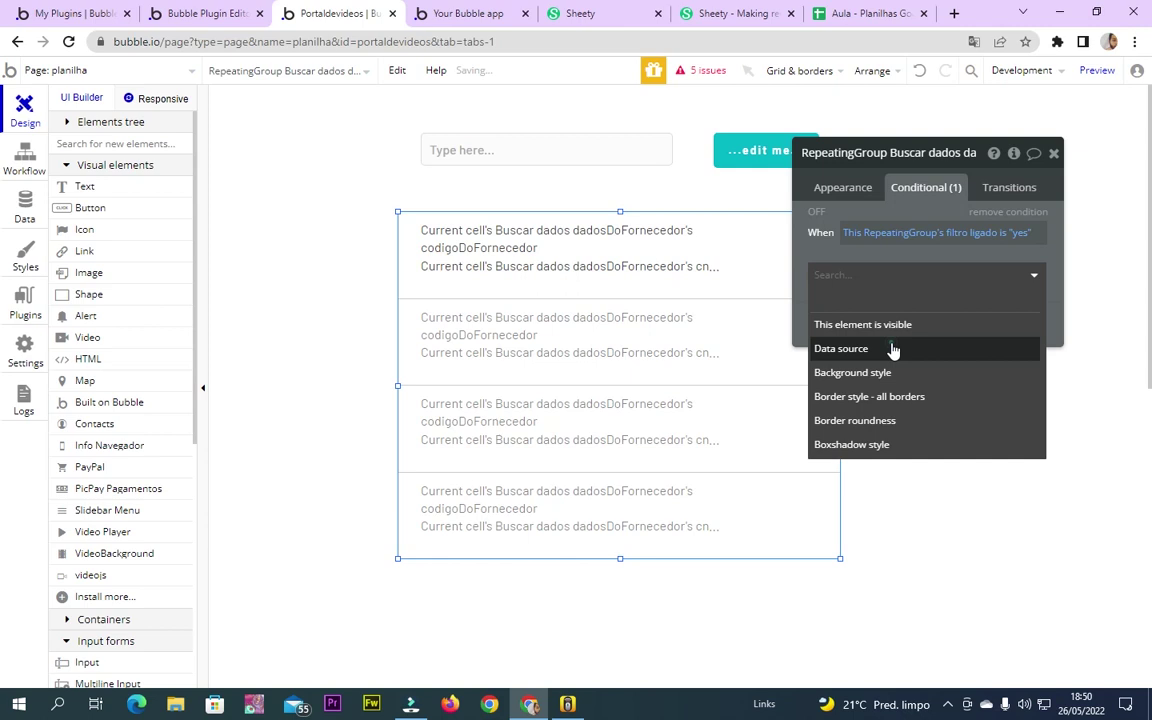
pyautogui.click(893, 350)
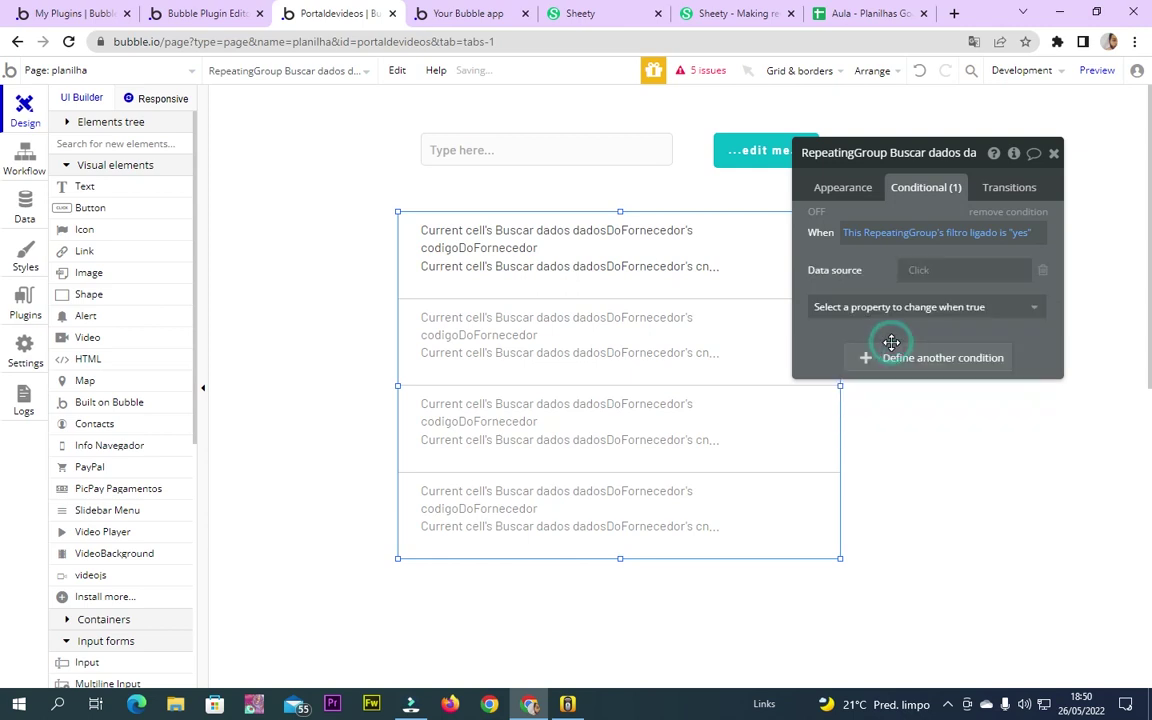
# Set the conditional data source to external API data from Aula - Buscar dados
pyautogui.click(916, 270)
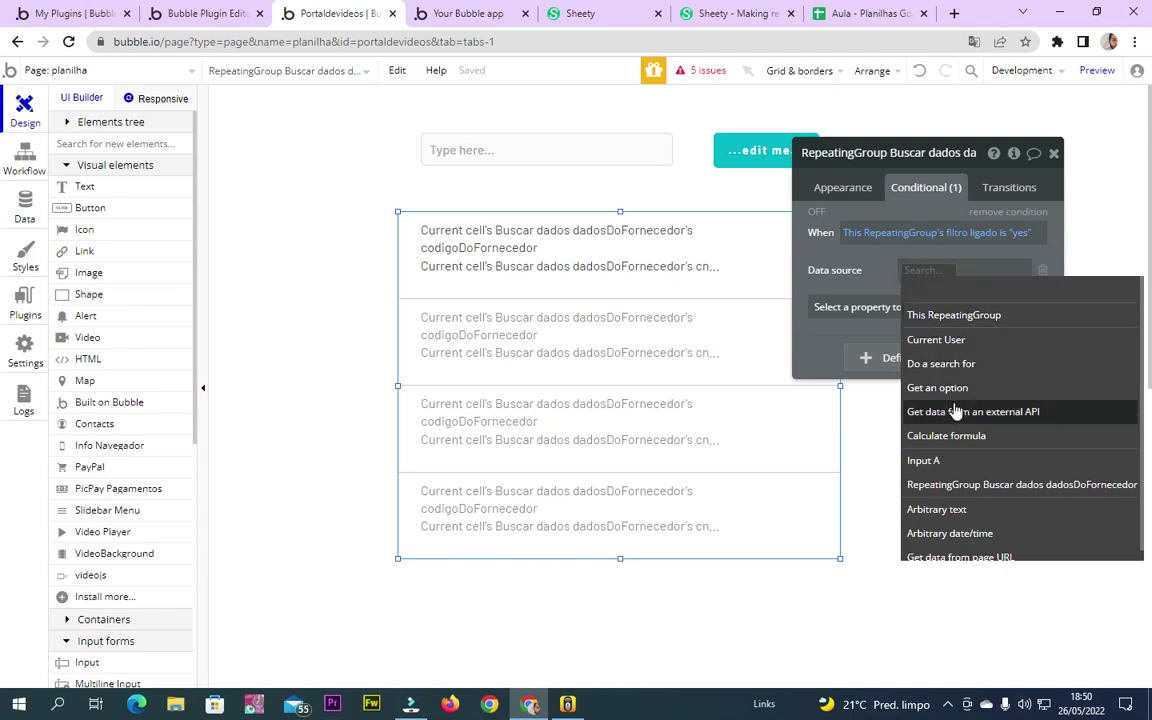
pyautogui.moveTo(942, 420)
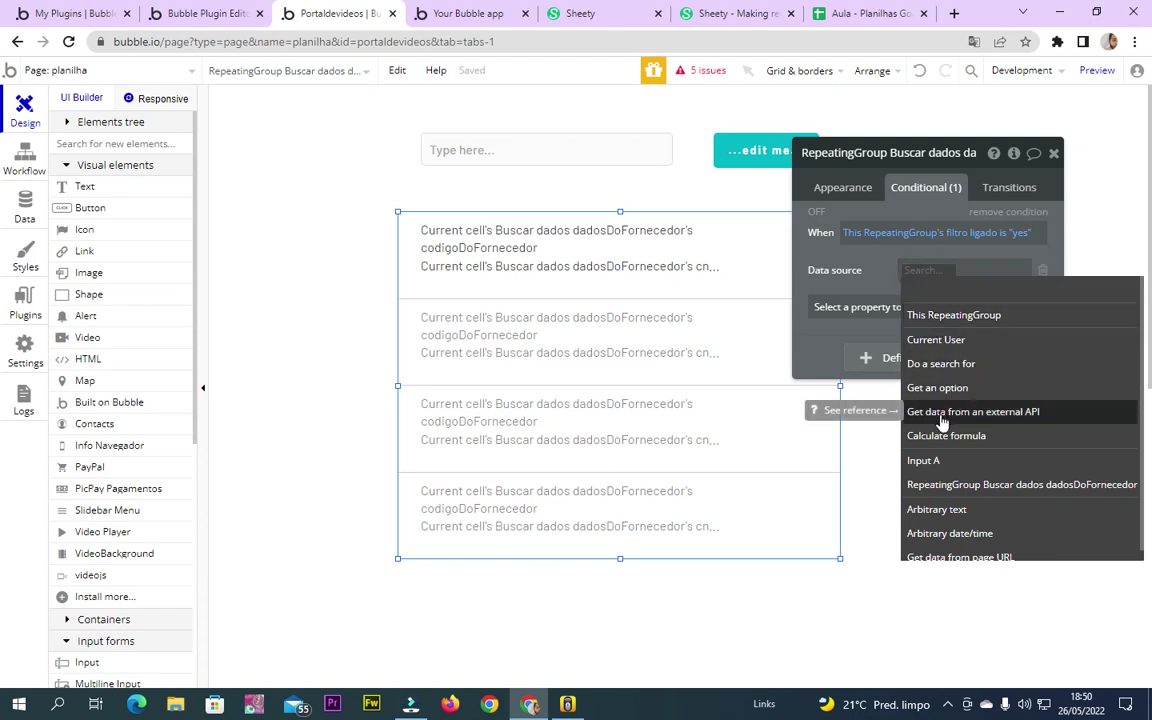
pyautogui.click(944, 416)
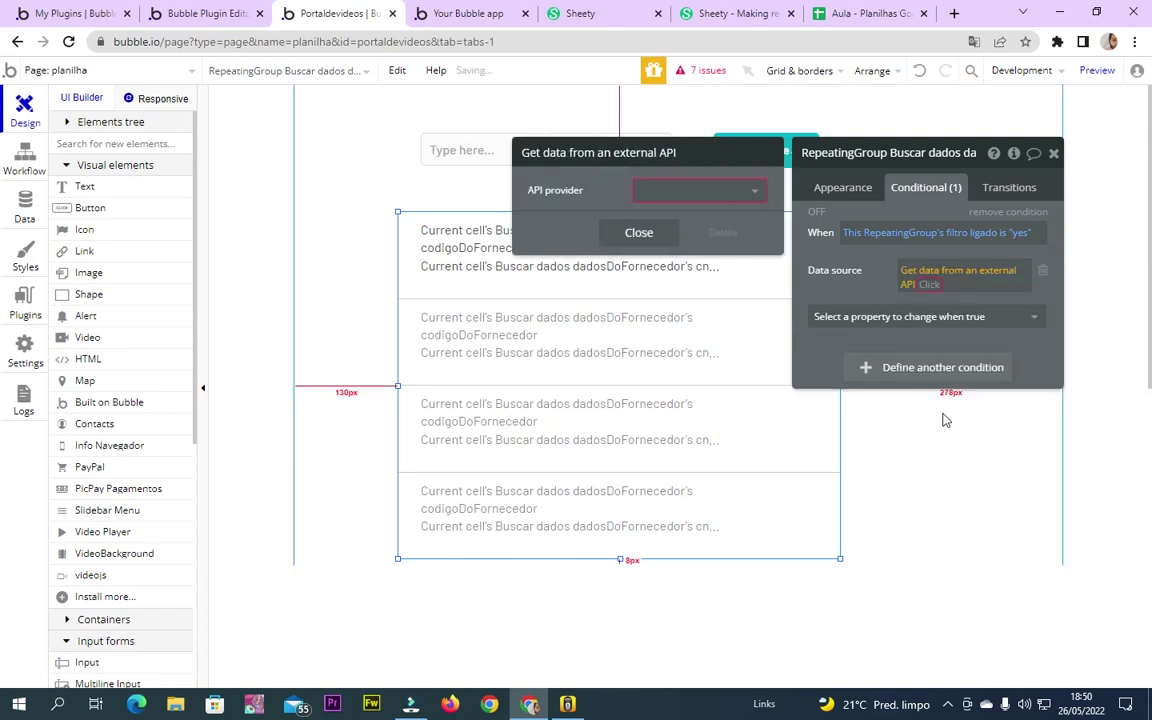
pyautogui.click(729, 190)
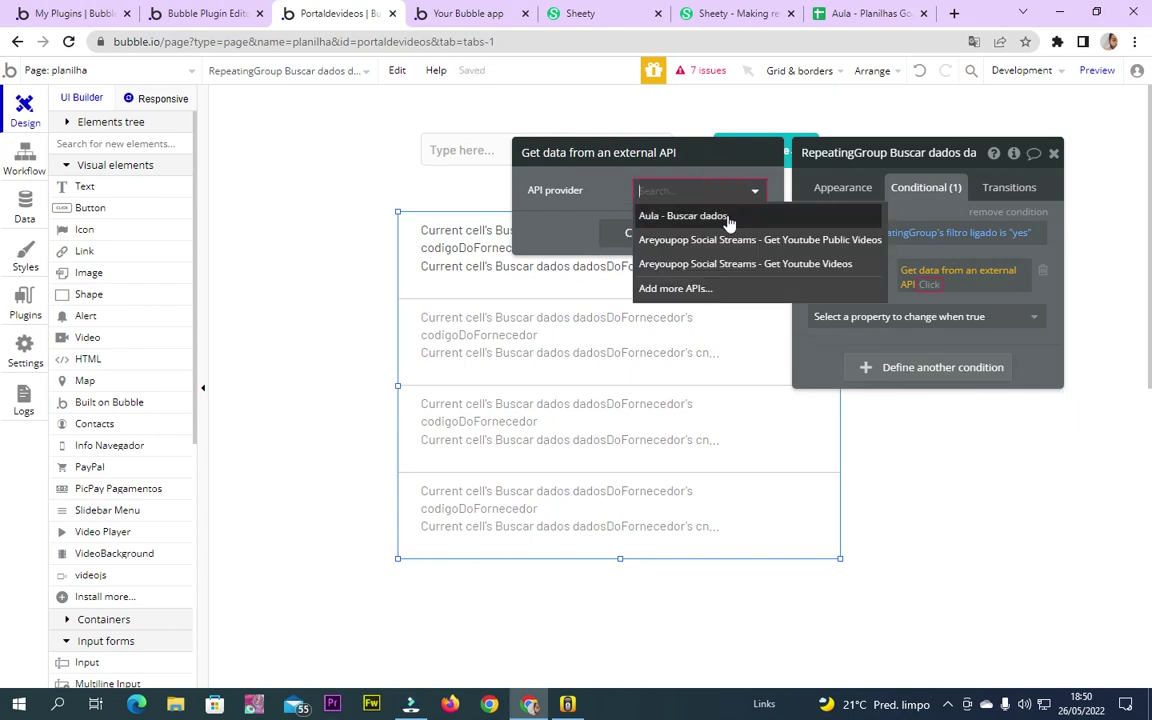
pyautogui.click(722, 215)
pyautogui.click(946, 283)
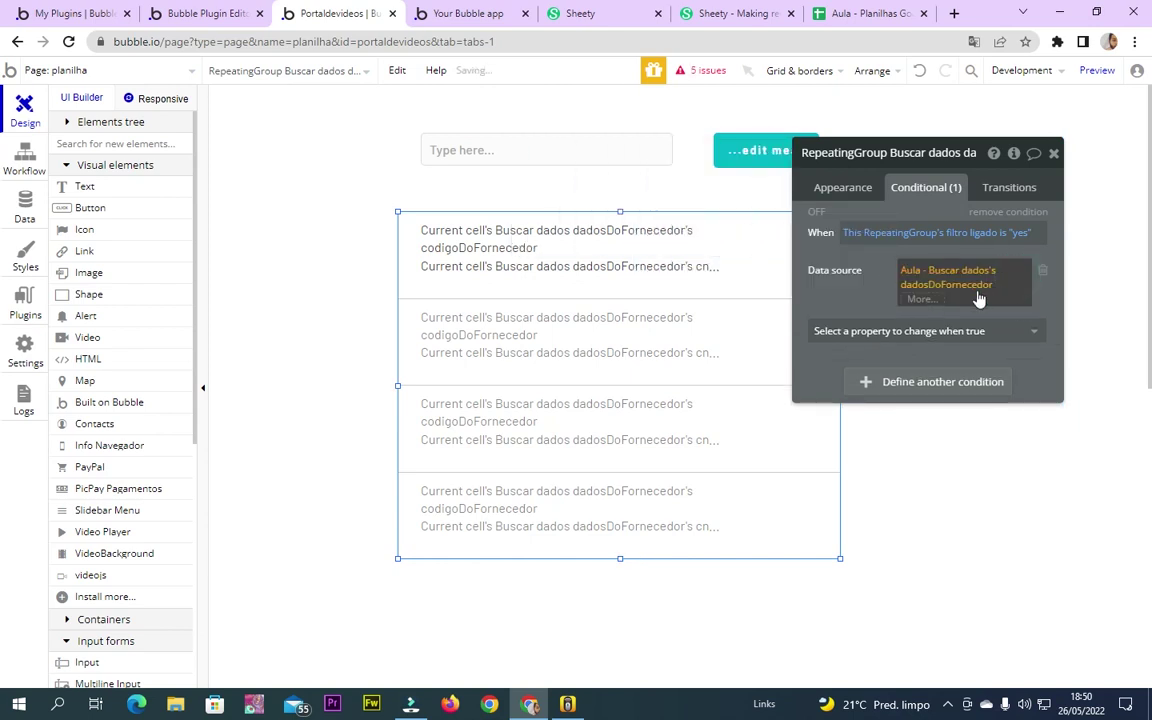
# Inspect the dadosDoFornecedor data source, then delete it and remove the whole condition
pyautogui.click(969, 289)
pyautogui.click(969, 292)
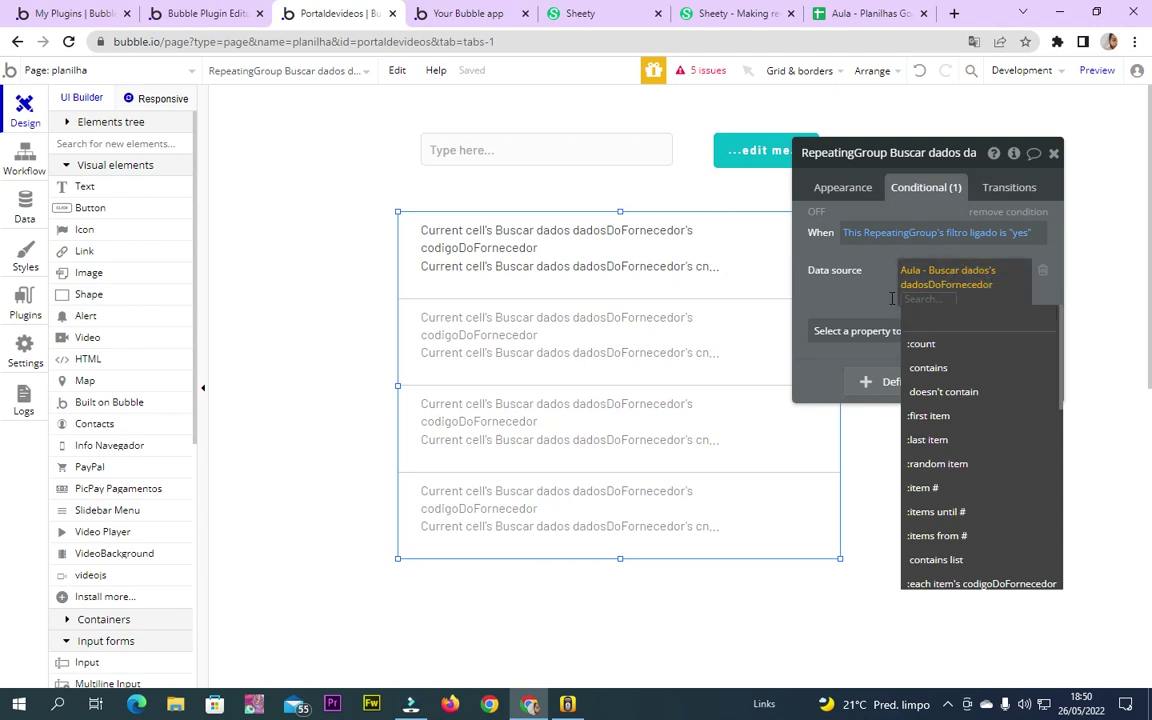
pyautogui.click(859, 288)
pyautogui.click(969, 290)
pyautogui.click(852, 283)
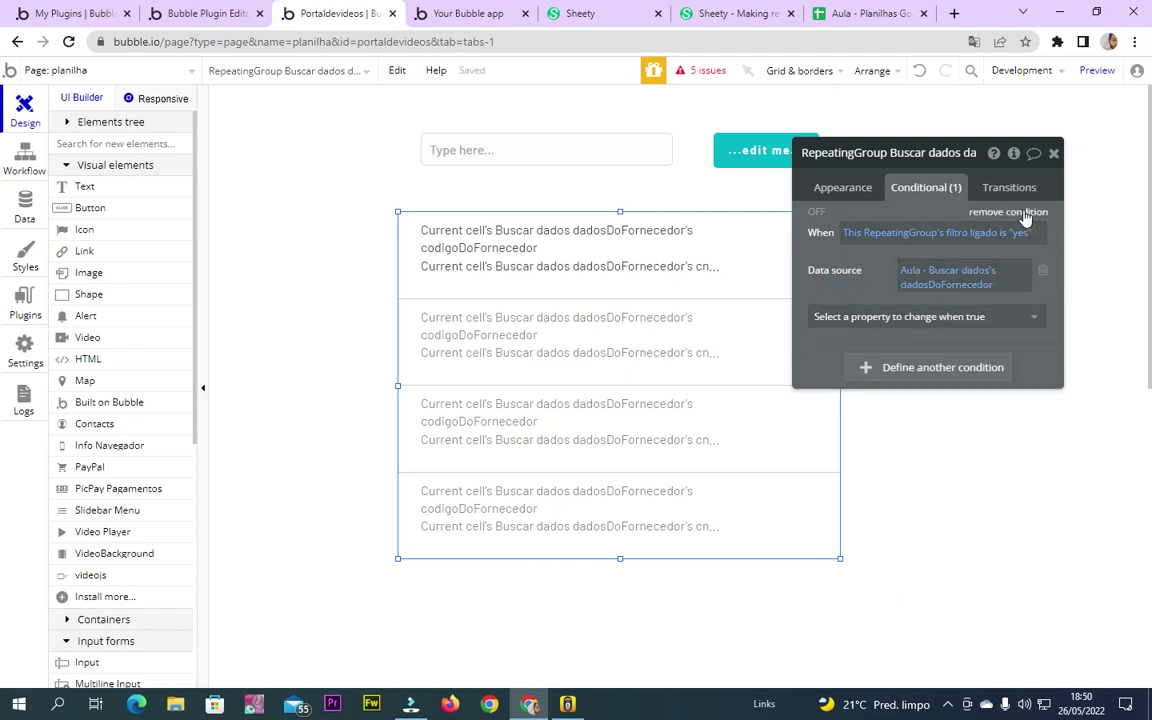
pyautogui.click(1044, 276)
pyautogui.click(1022, 211)
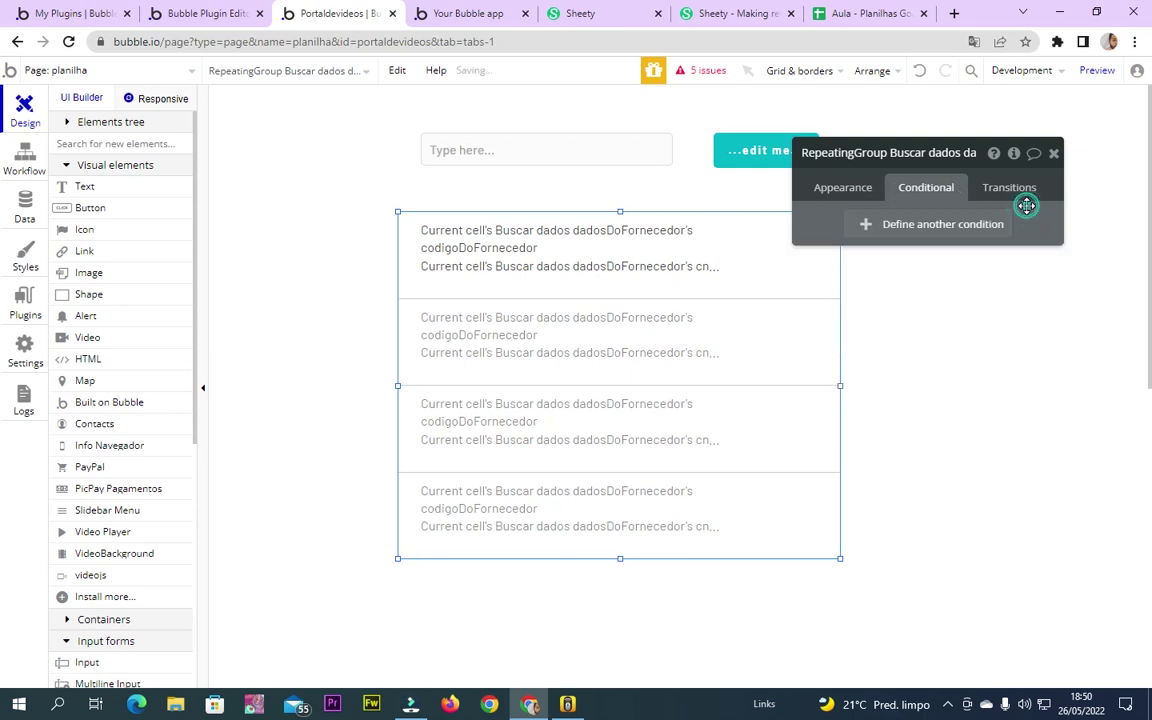
# Rename the button to Filtrar and start its click workflow, browsing the plugin actions
pyautogui.doubleClick(800, 152)
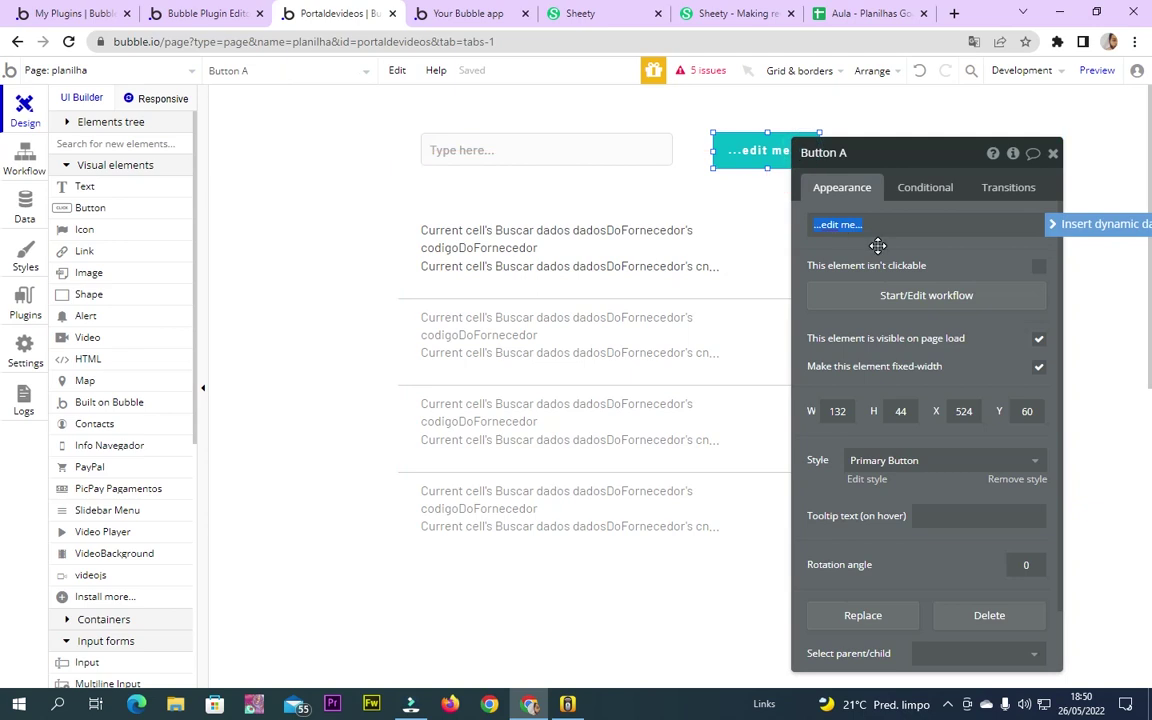
pyautogui.click(1053, 152)
pyautogui.doubleClick(740, 165)
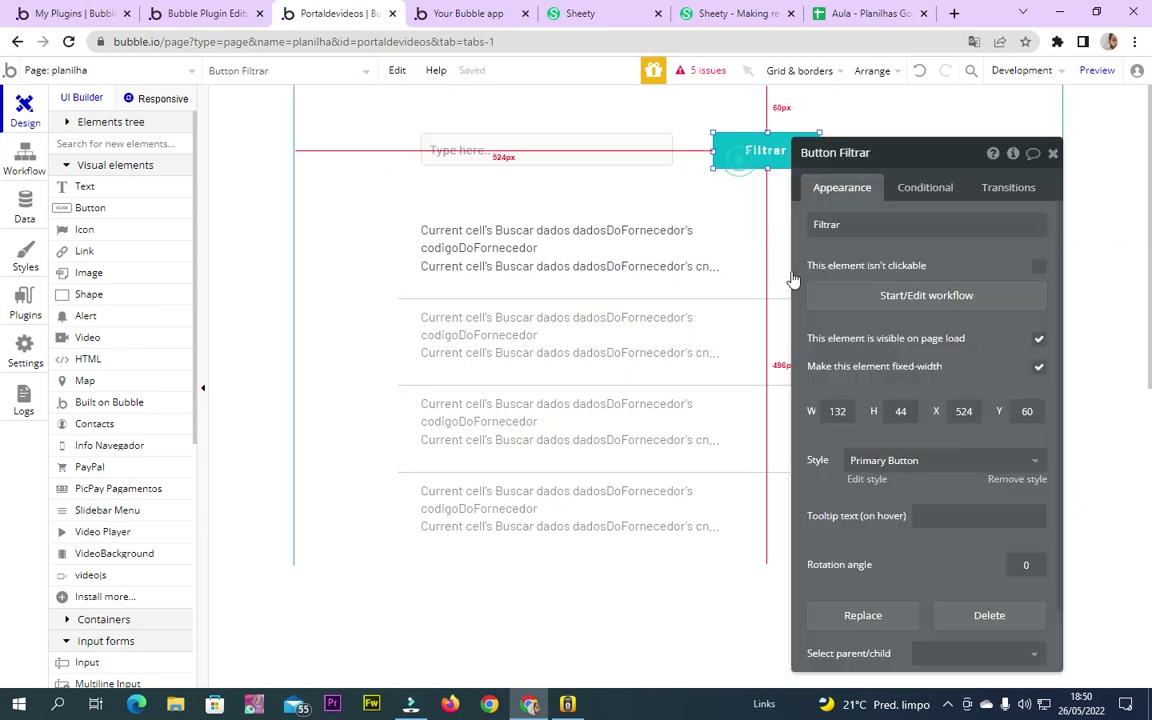
pyautogui.click(905, 295)
pyautogui.click(130, 272)
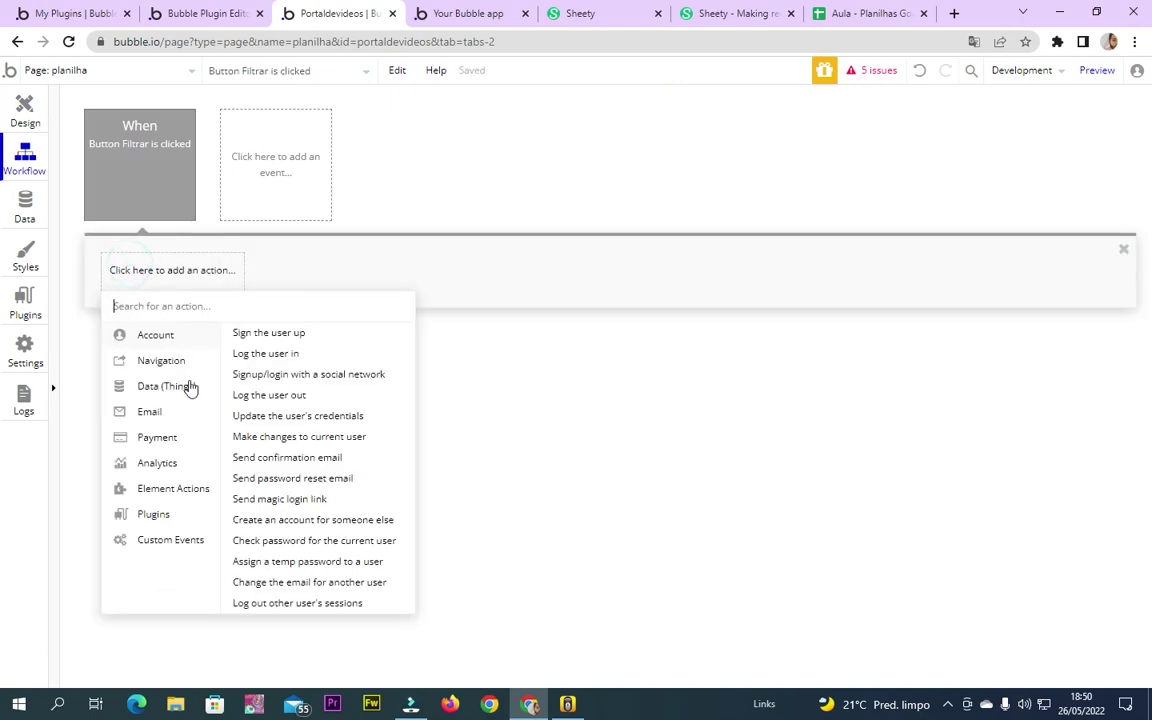
pyautogui.moveTo(200, 494)
pyautogui.moveTo(177, 525)
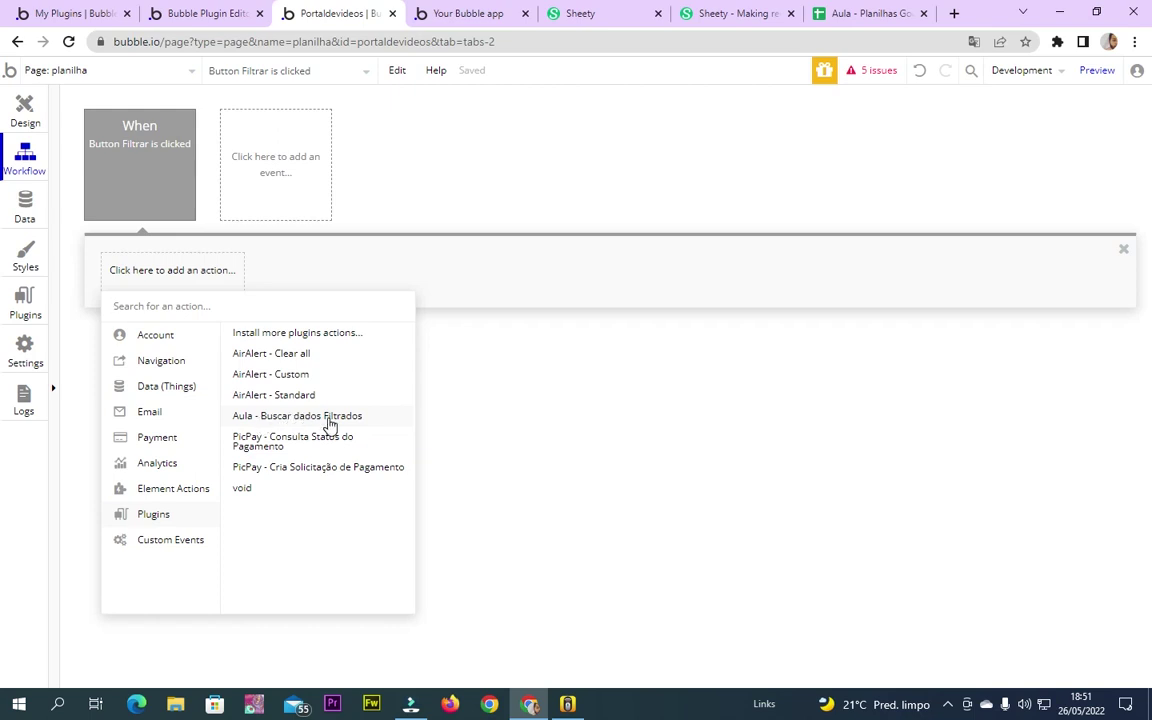
# Review the API Connector call settings
pyautogui.click(24, 300)
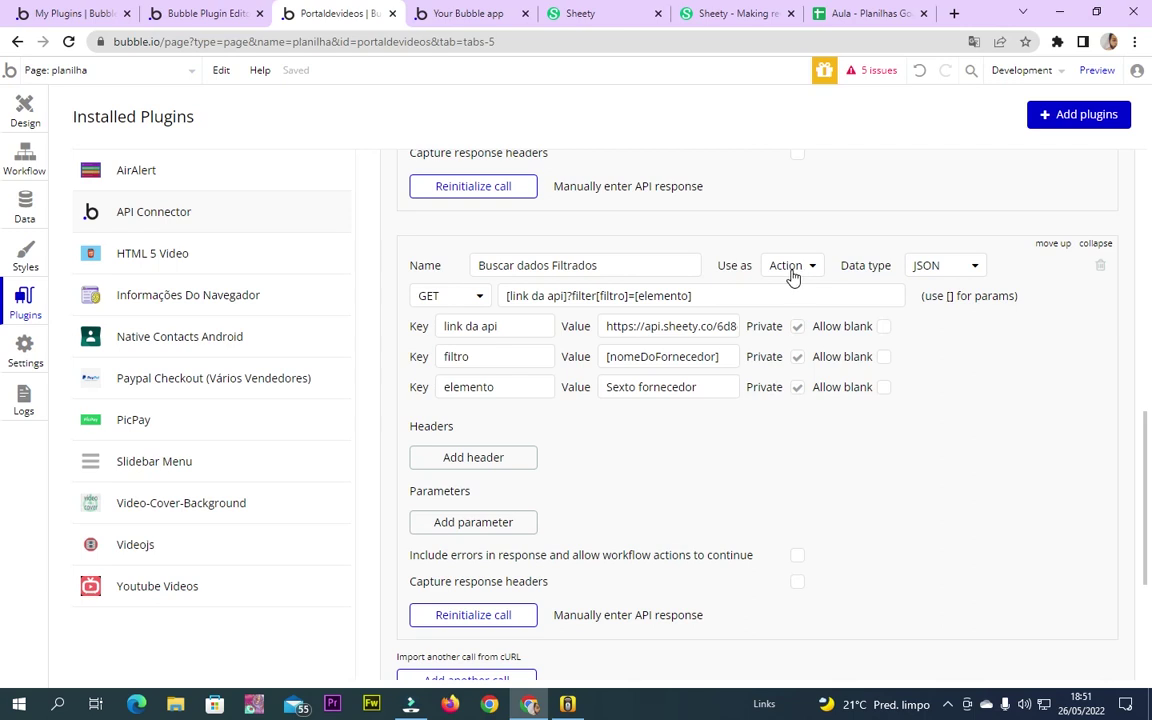
pyautogui.scroll(5, 790, 285)
pyautogui.scroll(-2, 795, 450)
pyautogui.scroll(-2, 790, 349)
# Add Aula - Buscar dados Filtrados as step 1 of the Filtrar workflow
pyautogui.click(20, 158)
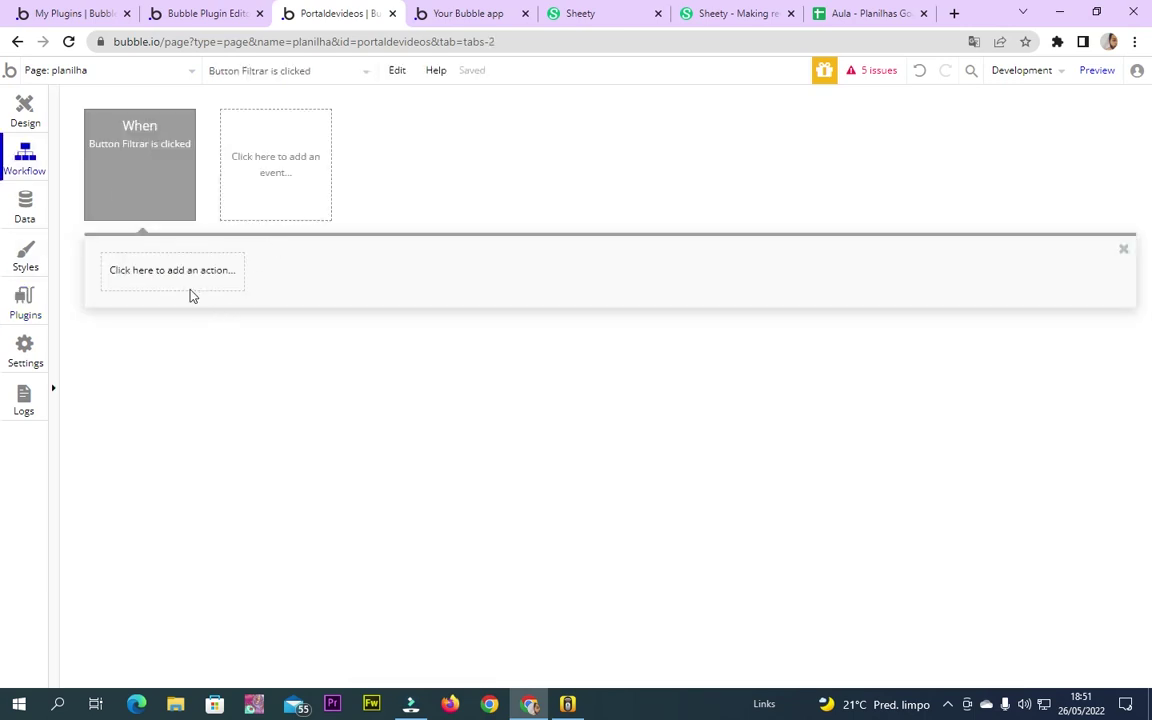
pyautogui.click(198, 278)
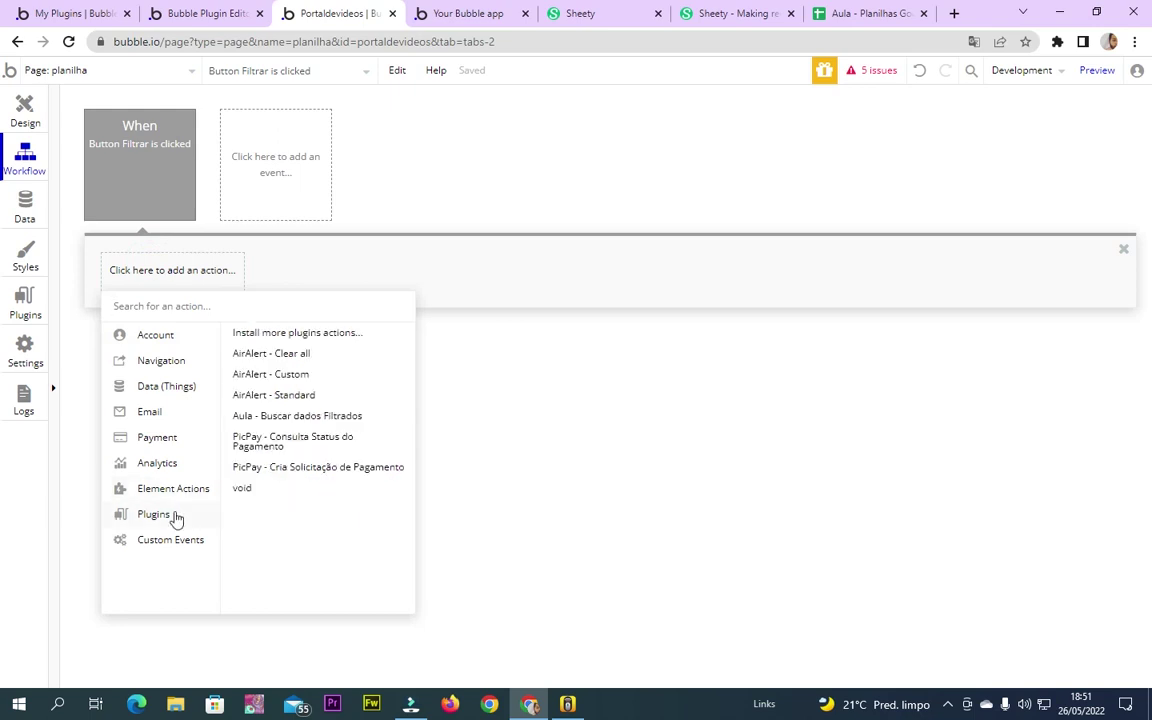
pyautogui.click(297, 415)
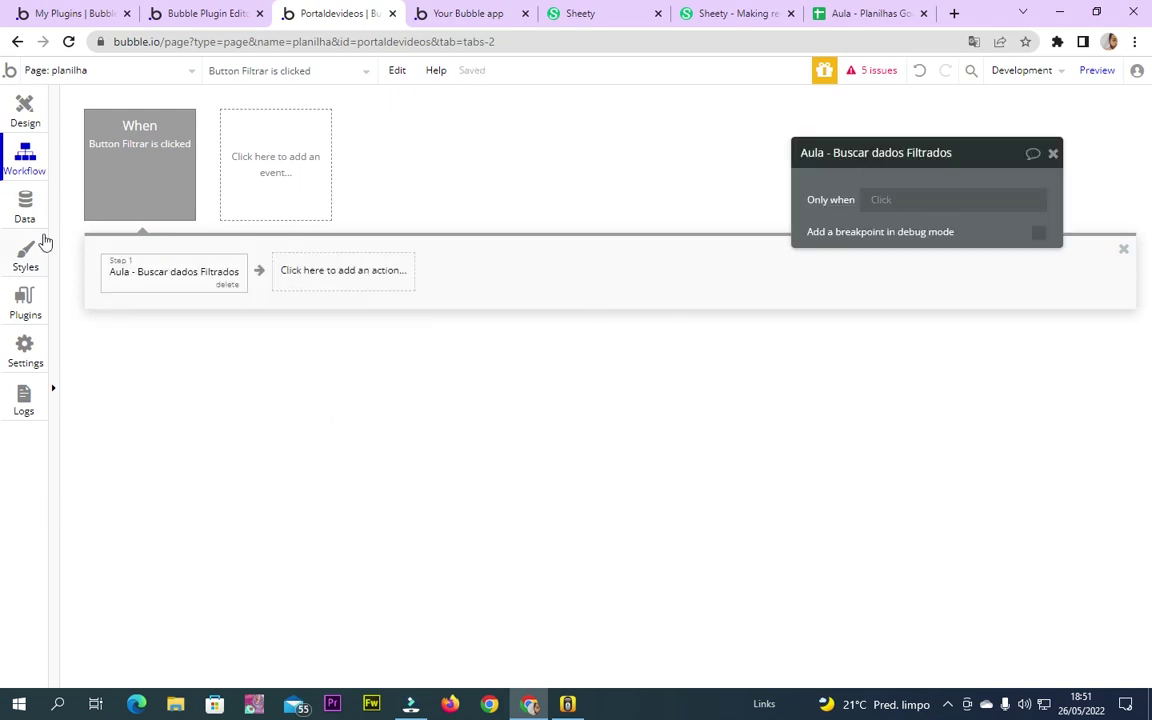
pyautogui.click(24, 298)
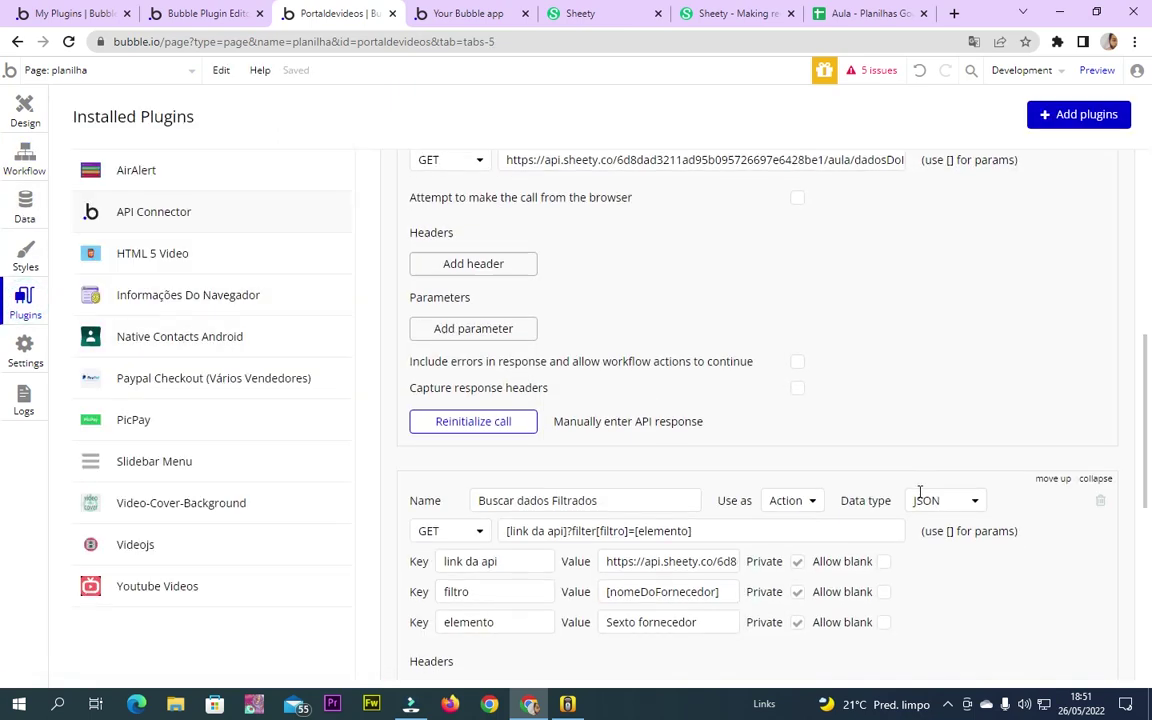
# Make the filtro and elemento parameters of Buscar dados Filtrados public
pyautogui.scroll(-3, 920, 497)
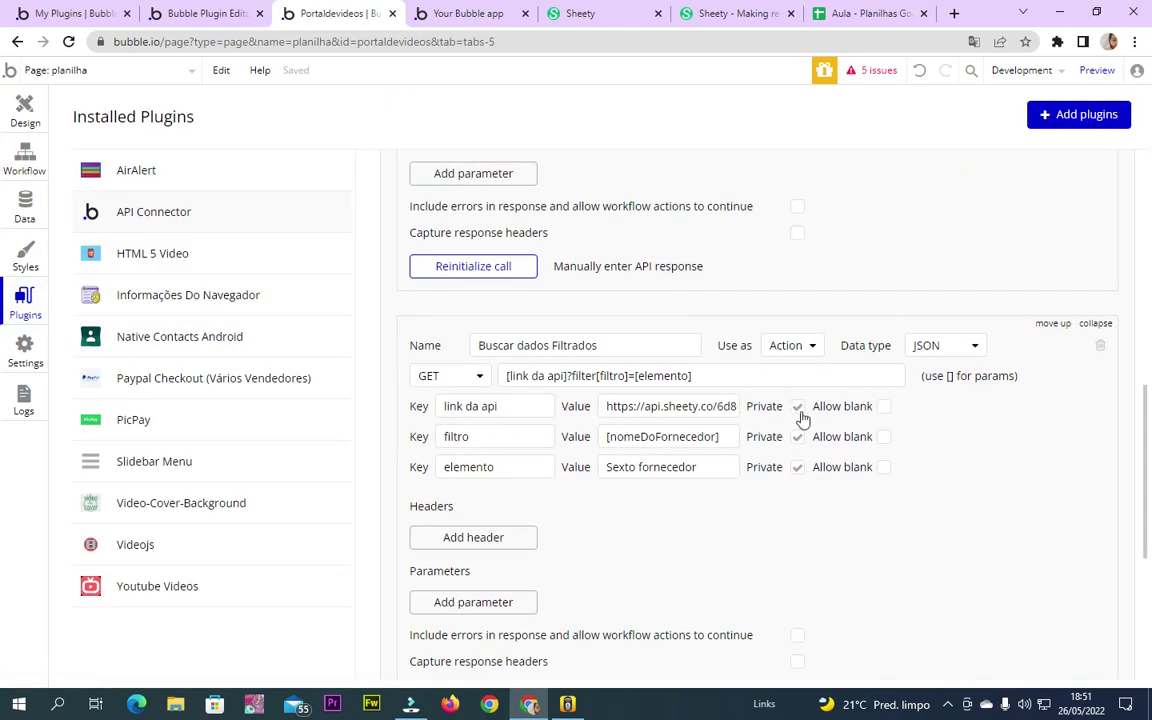
pyautogui.scroll(-3, 798, 418)
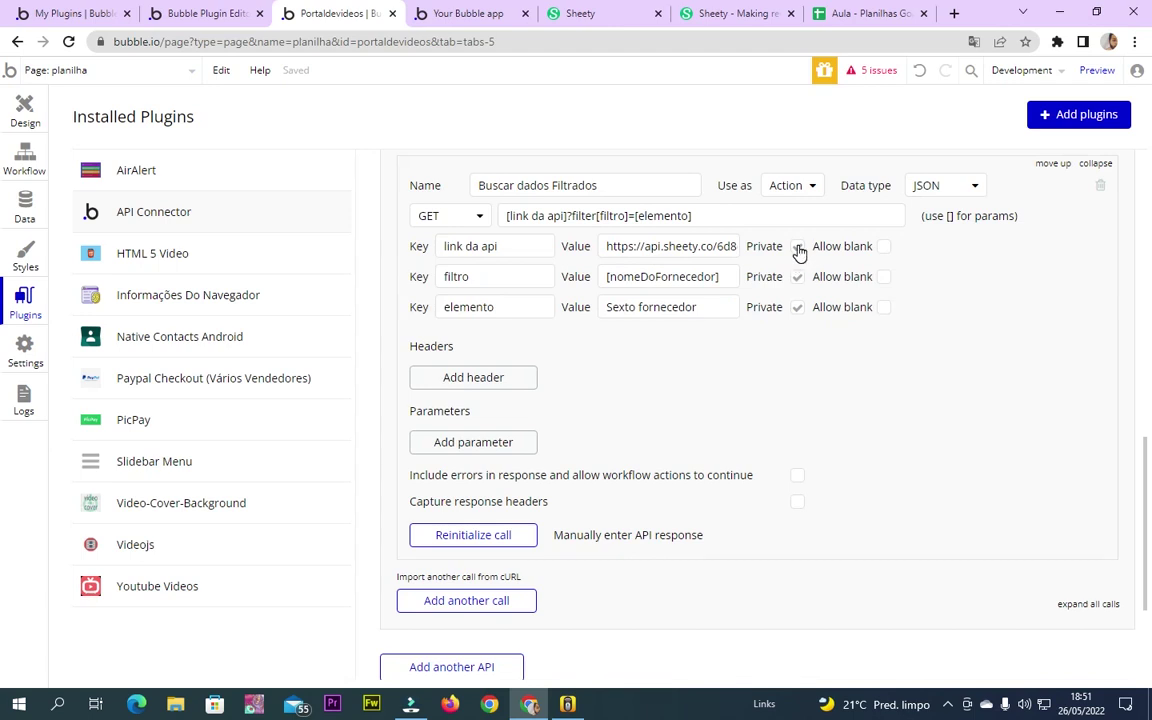
pyautogui.scroll(1, 797, 265)
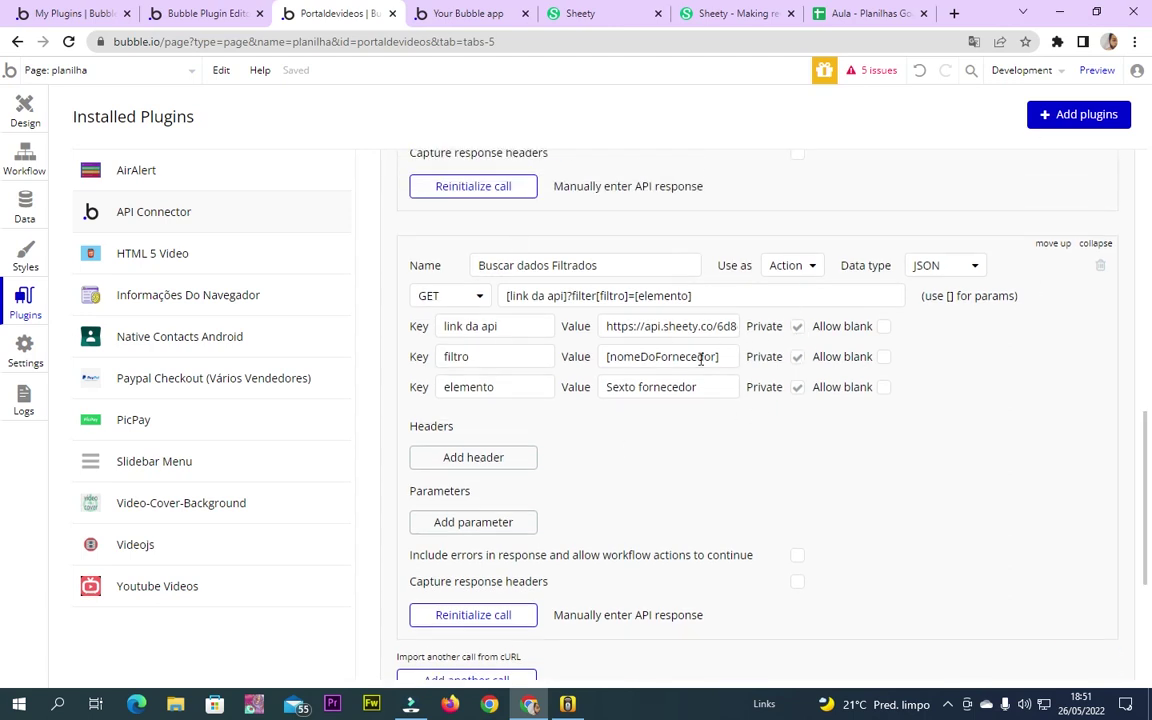
pyautogui.click(799, 357)
pyautogui.click(797, 388)
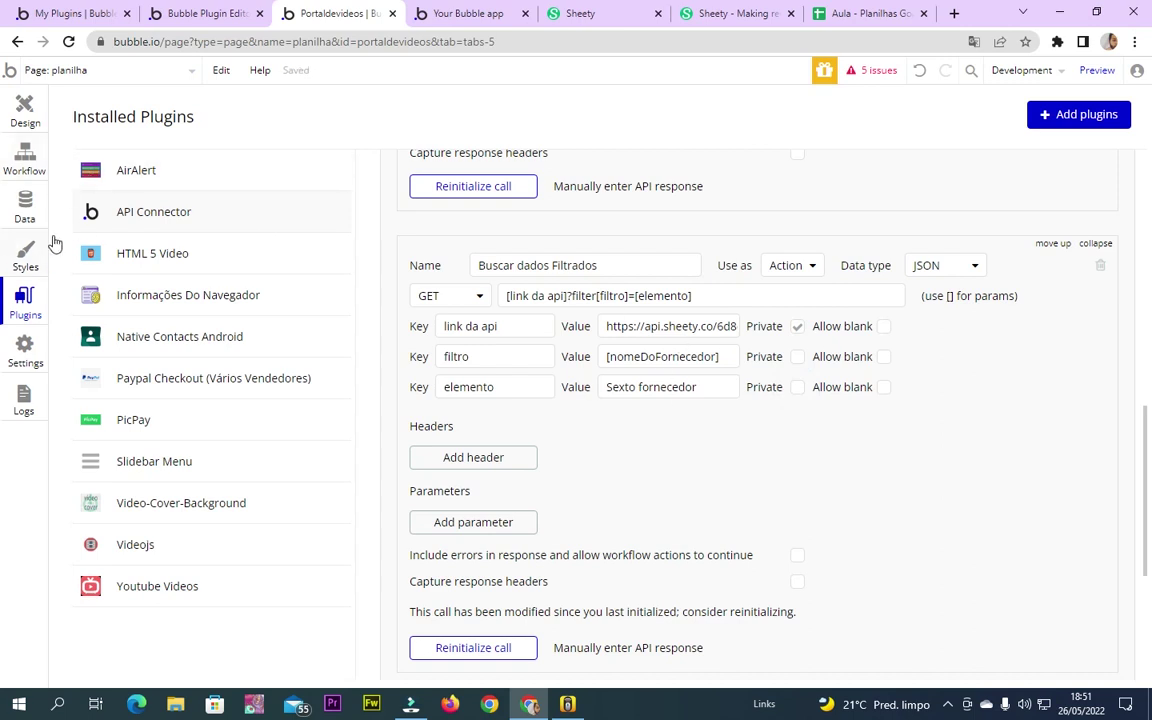
# Reinitialize the Buscar dados Filtrados call, save its returned values, and return to the workflow
pyautogui.scroll(-3, 506, 514)
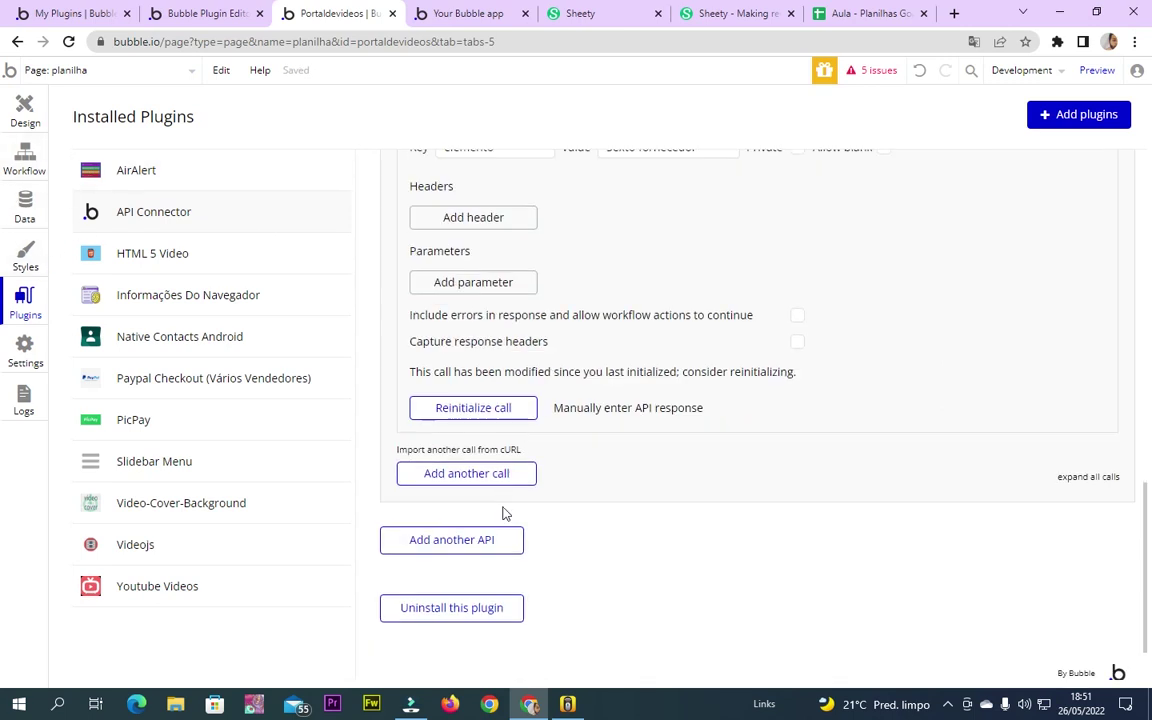
pyautogui.click(481, 409)
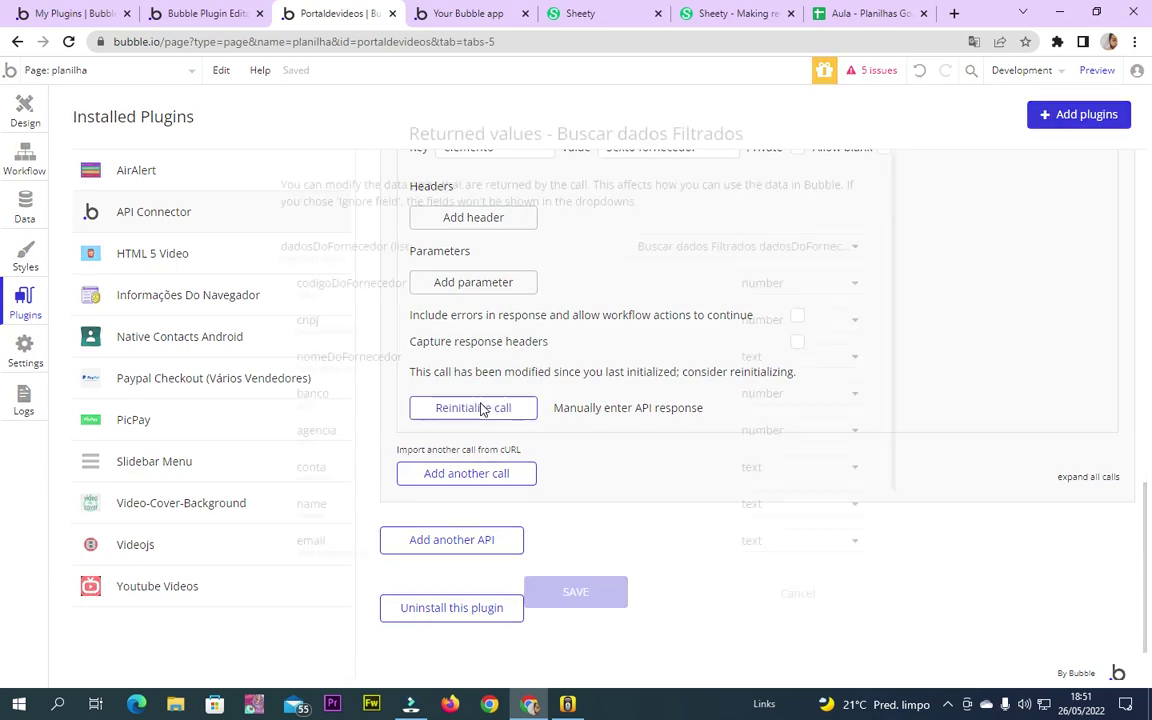
pyautogui.click(577, 596)
pyautogui.scroll(2, 600, 465)
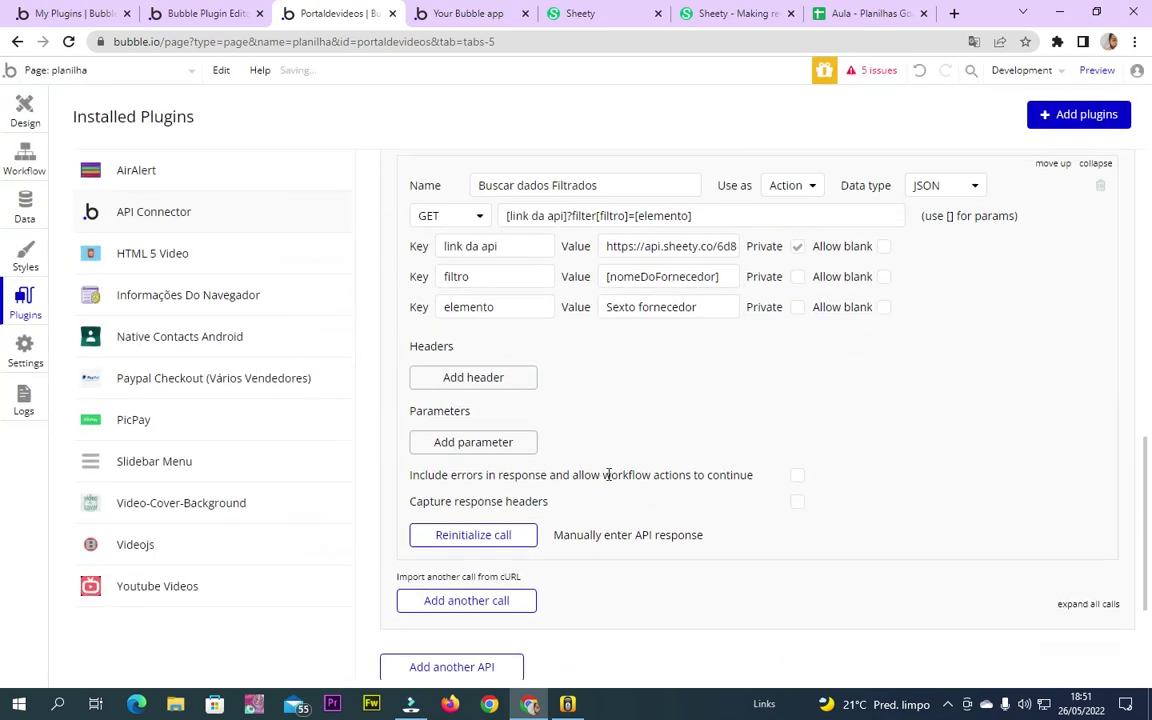
pyautogui.click(25, 160)
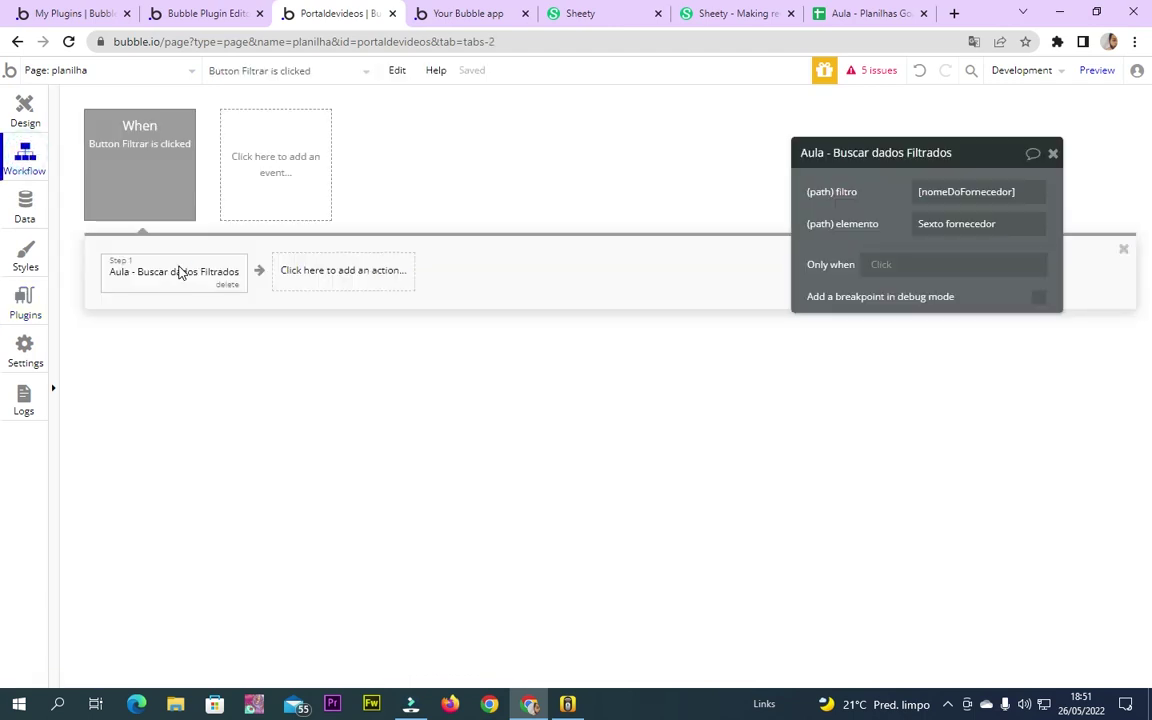
# Inspect the step's filtro value [nomeDoFornecedor] and elemento value Sexto fornecedor
pyautogui.click(983, 192)
pyautogui.click(980, 224)
pyautogui.click(977, 191)
pyautogui.click(949, 191)
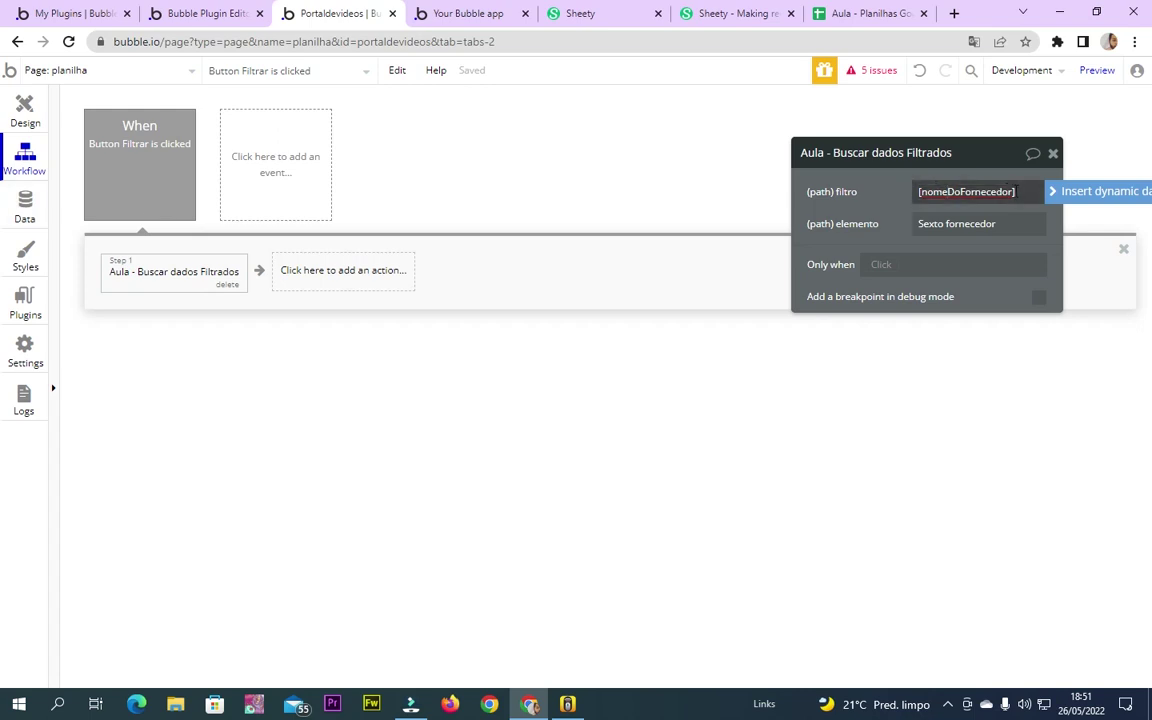
pyautogui.moveTo(1012, 191); pyautogui.dragTo(920, 192)
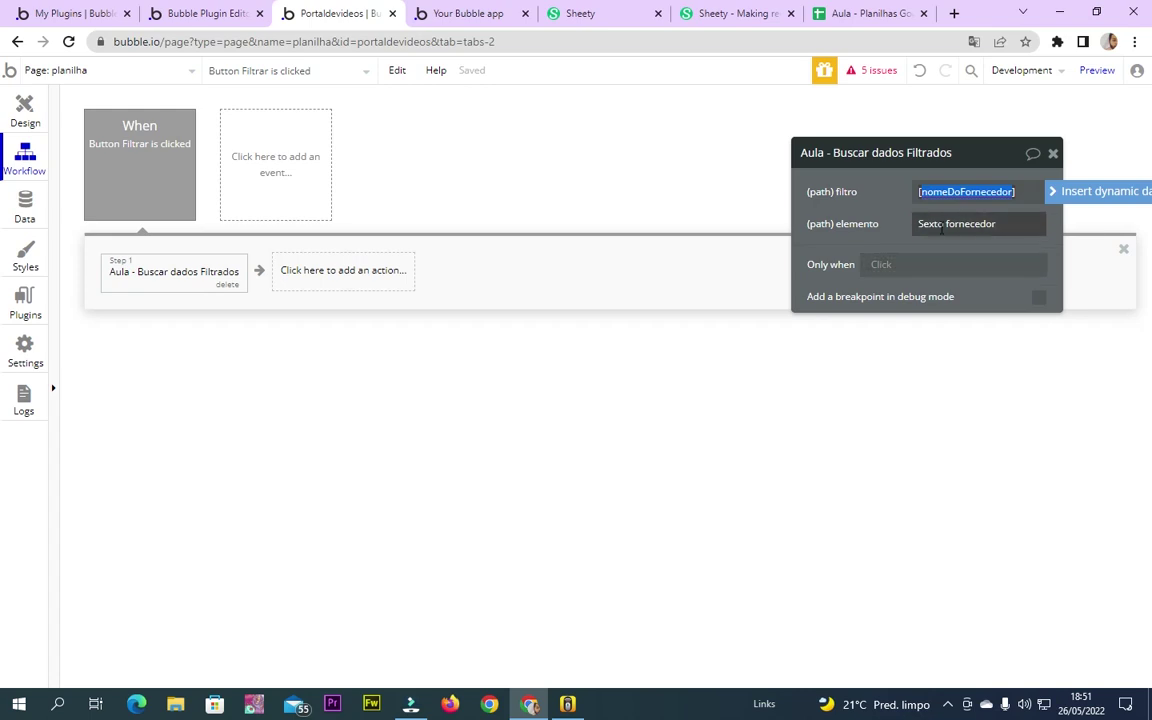
pyautogui.tripleClick(965, 225)
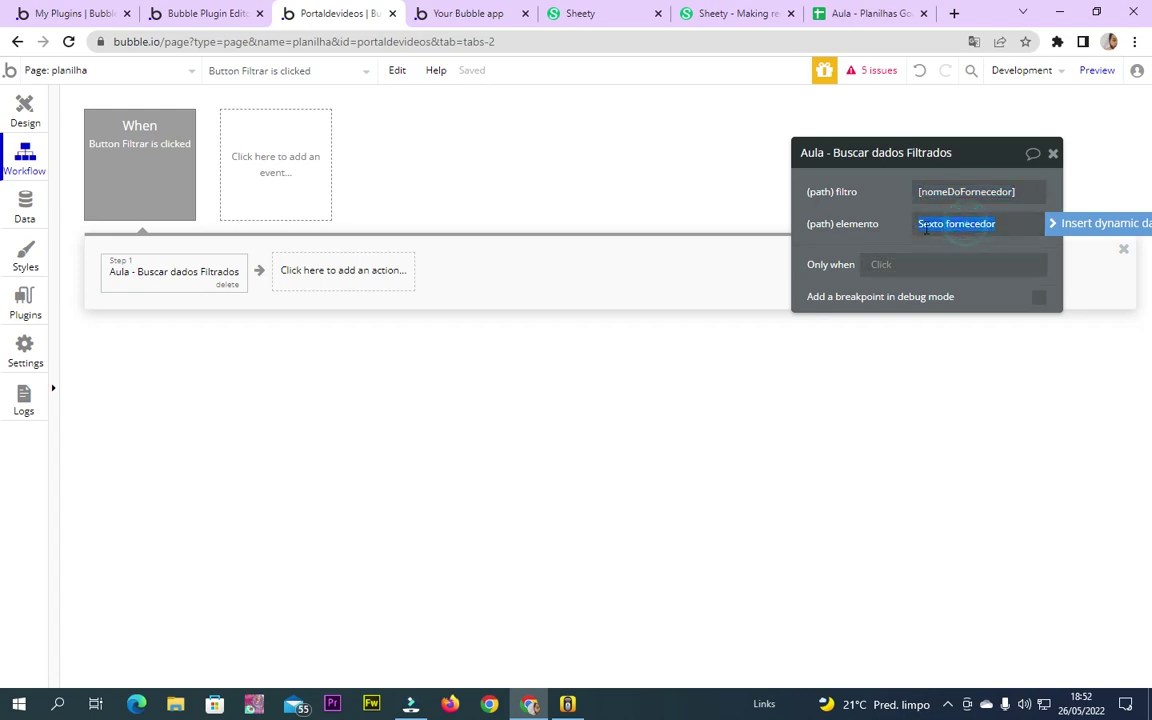
# Move the first input near the page top and set its placeholder to 'Coluna filtrada'
pyautogui.click(10, 110)
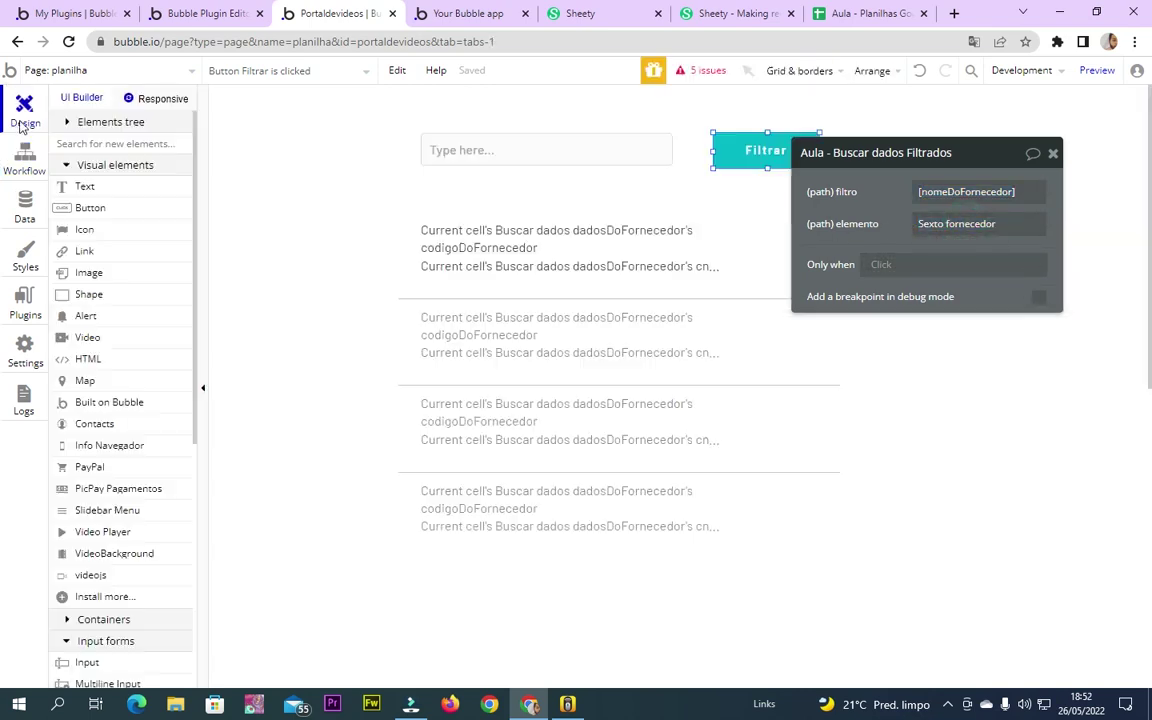
pyautogui.click(478, 153)
pyautogui.moveTo(519, 154)
pyautogui.mouseDown()
pyautogui.moveTo(516, 110)
pyautogui.moveTo(499, 166)
pyautogui.mouseUp()
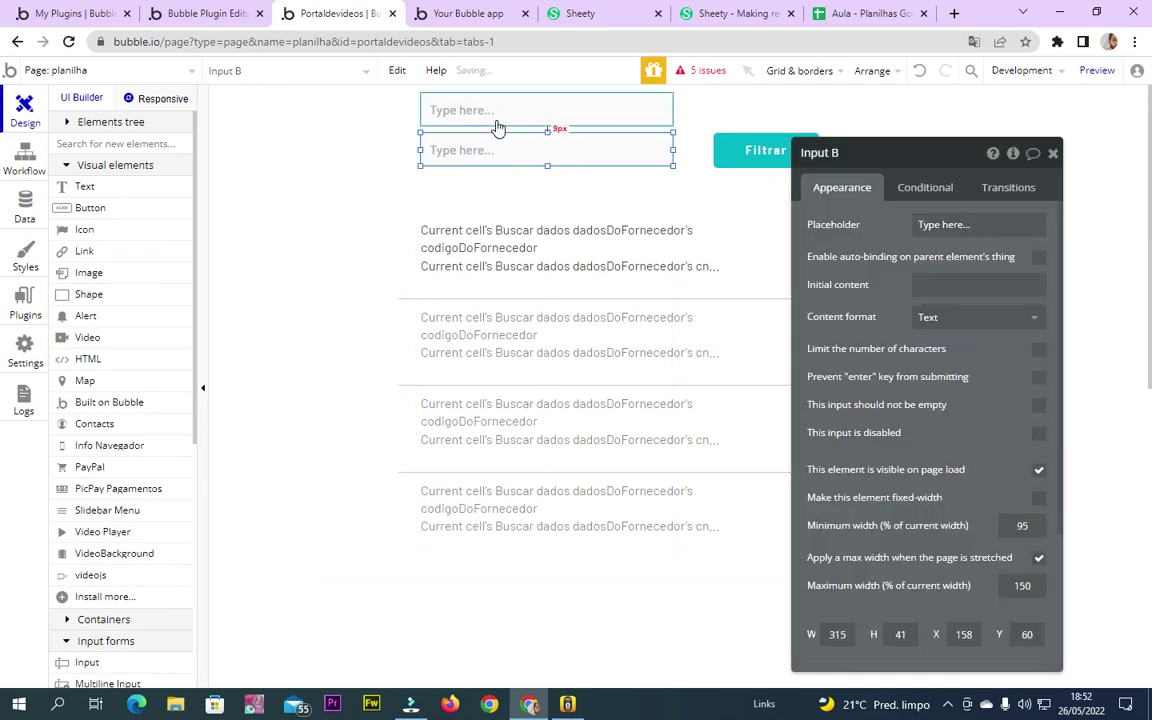
pyautogui.doubleClick(496, 120)
pyautogui.write('coluna filtra')
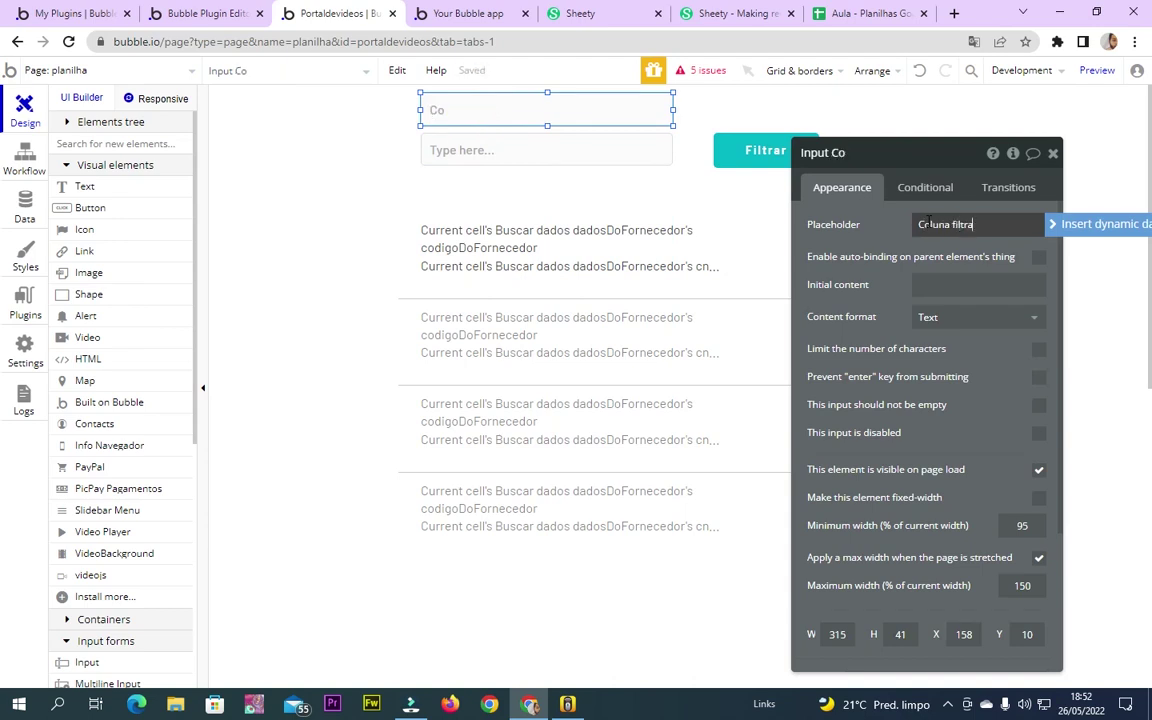
pyautogui.click(874, 244)
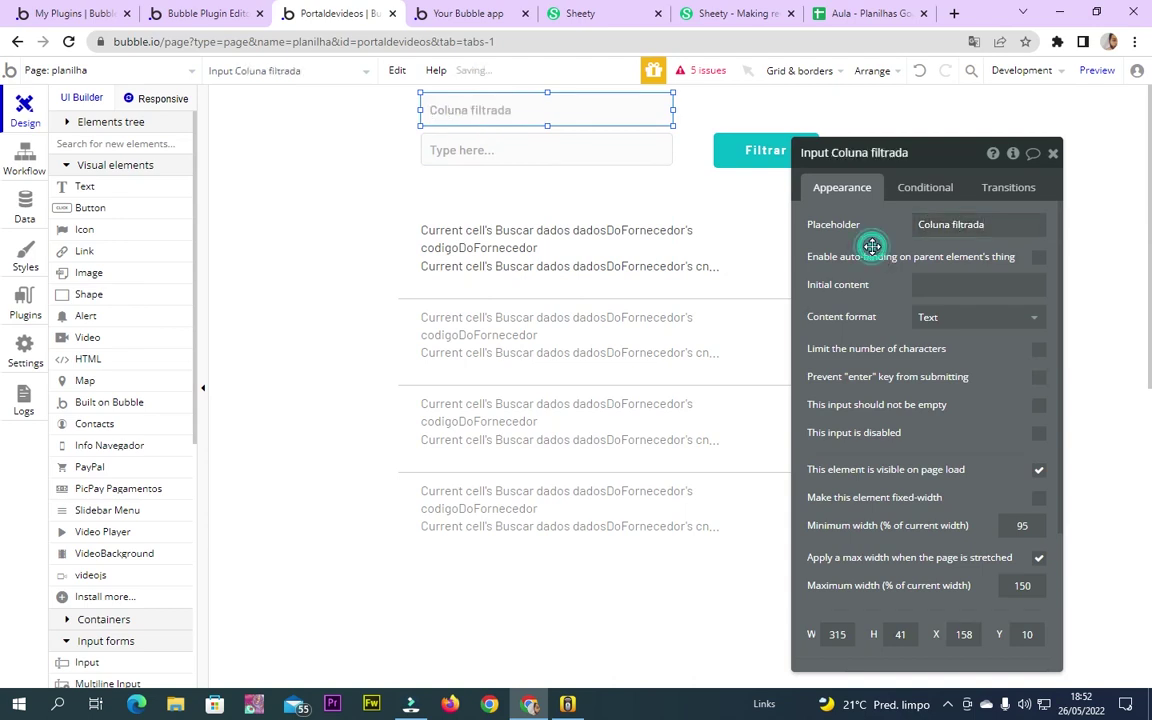
# Set the second input's placeholder to 'Elemento filtrado'
pyautogui.click(610, 152)
pyautogui.click(1021, 227)
pyautogui.write('Elemento filt')
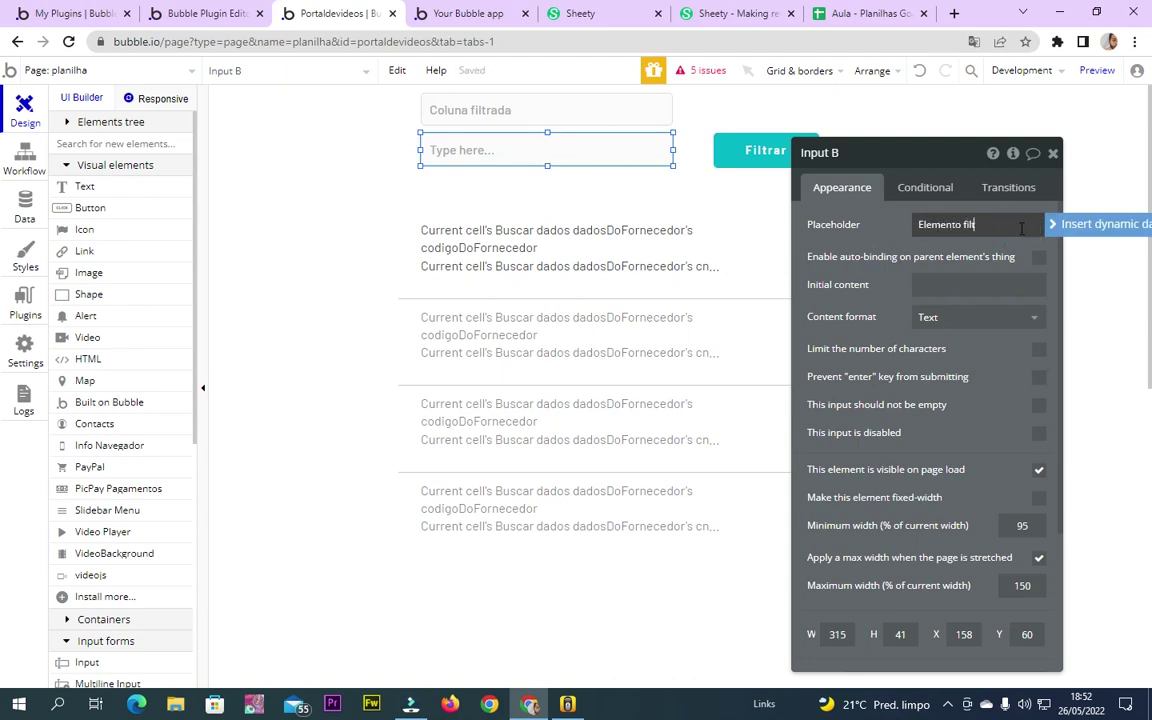
pyautogui.write('rado')
pyautogui.click(797, 242)
# Select the Filtrar button and open its click workflow
pyautogui.click(442, 118)
pyautogui.doubleClick(889, 152)
pyautogui.click(730, 160)
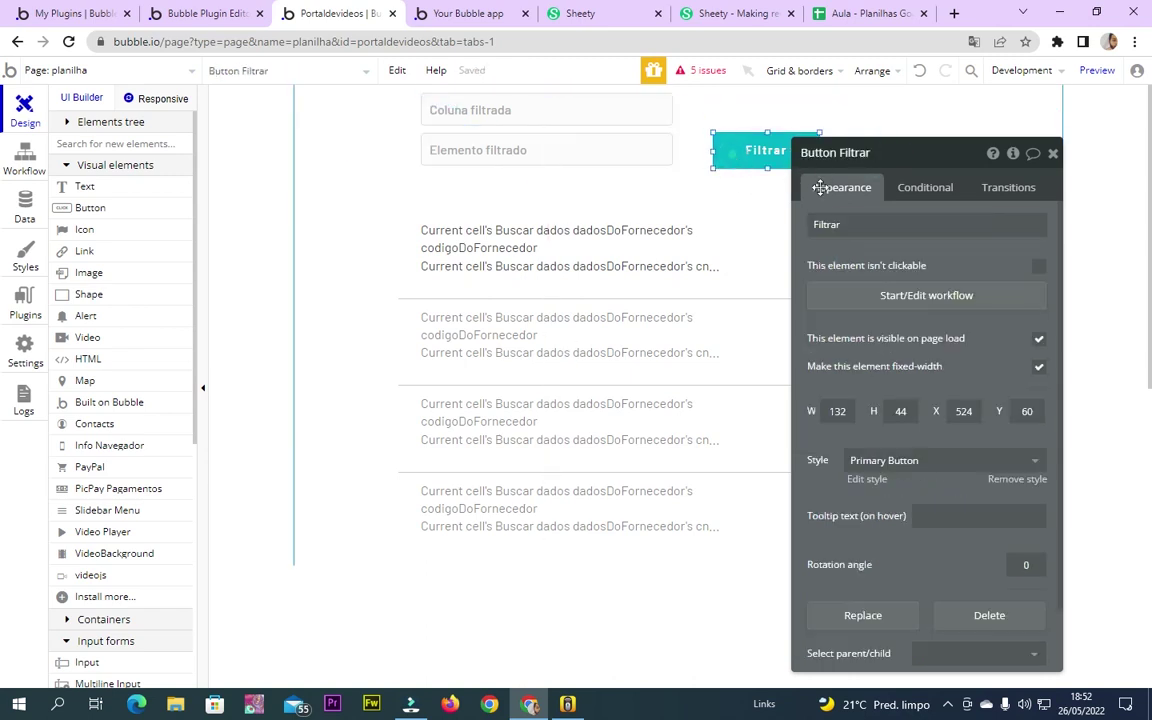
pyautogui.click(945, 305)
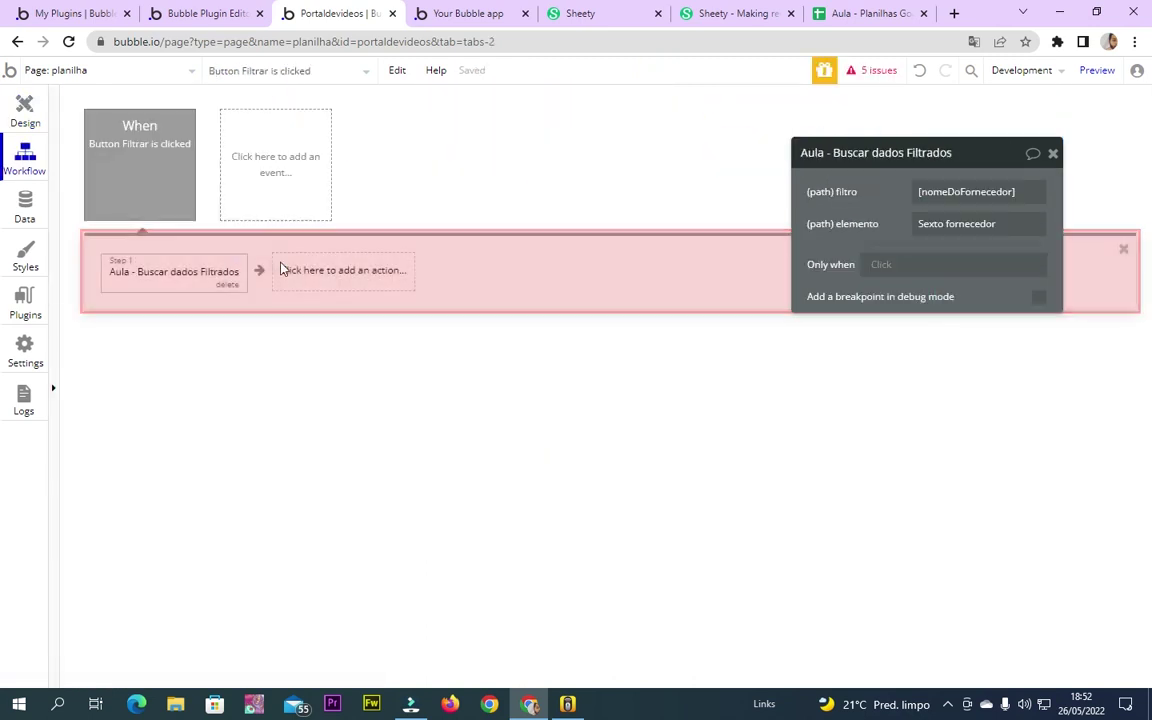
# Replace the filtro value with the dynamic Input Coluna filtrada's value
pyautogui.moveTo(920, 192); pyautogui.dragTo(1023, 193)
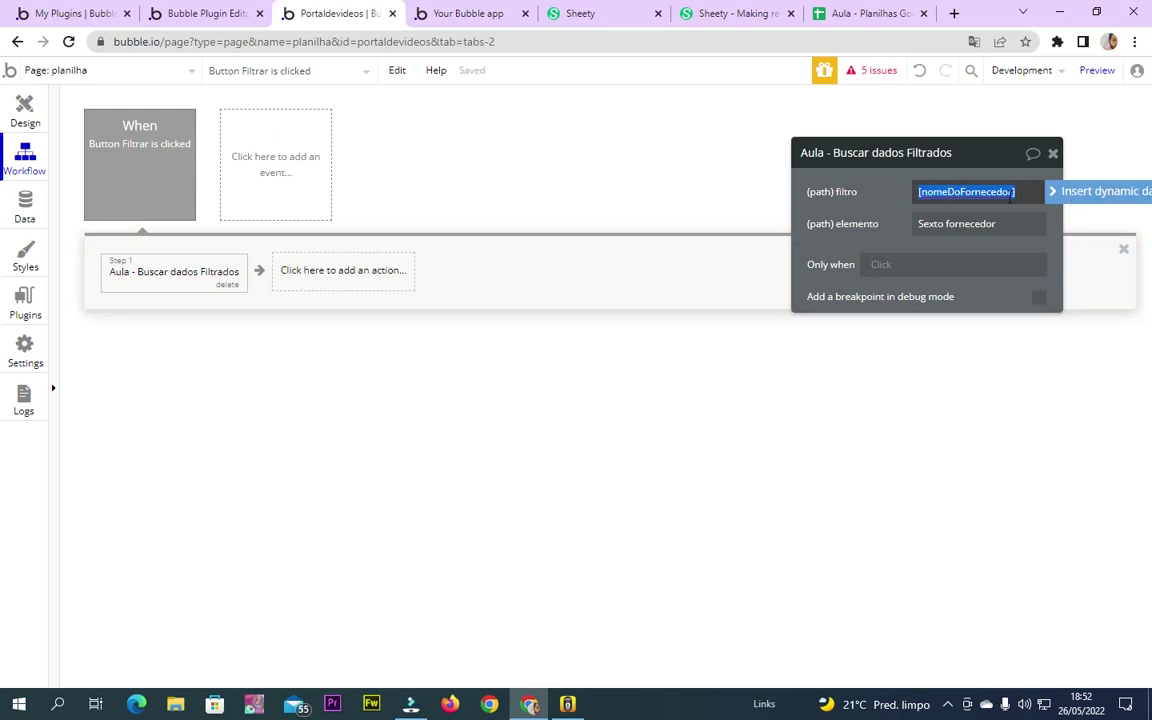
pyautogui.press('BackSpace')
pyautogui.write('[')
pyautogui.click(1085, 193)
pyautogui.write('luna filtrada')
pyautogui.click(979, 236)
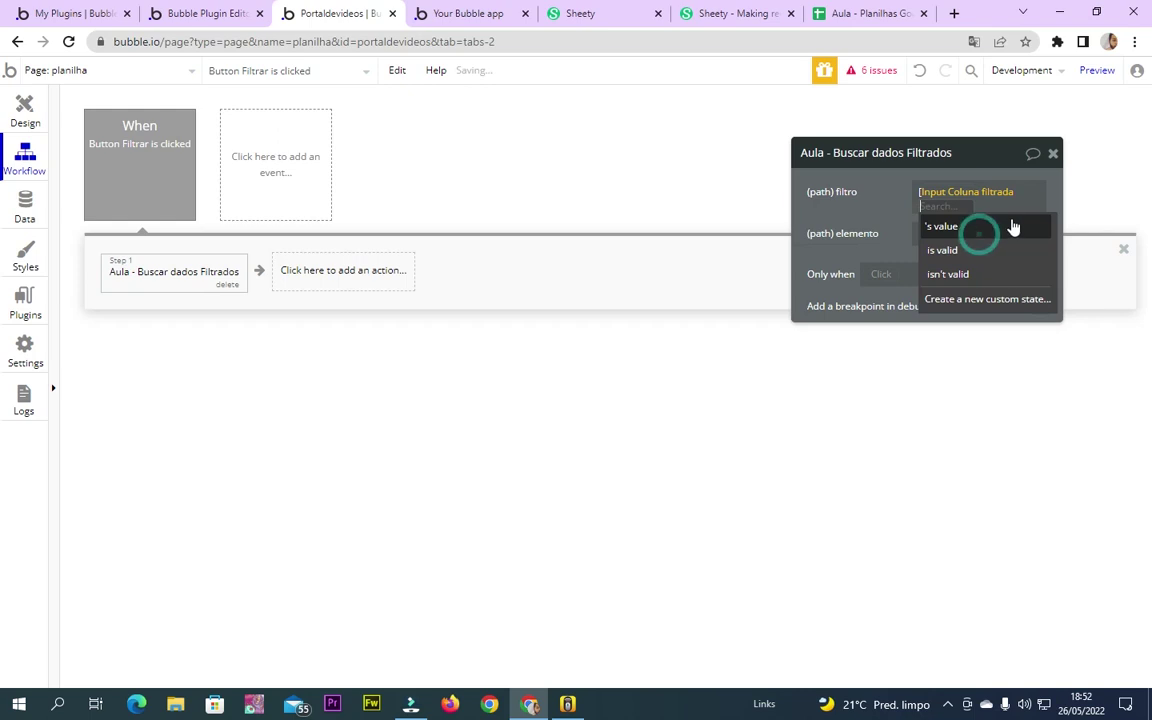
pyautogui.click(1003, 227)
pyautogui.click(1015, 205)
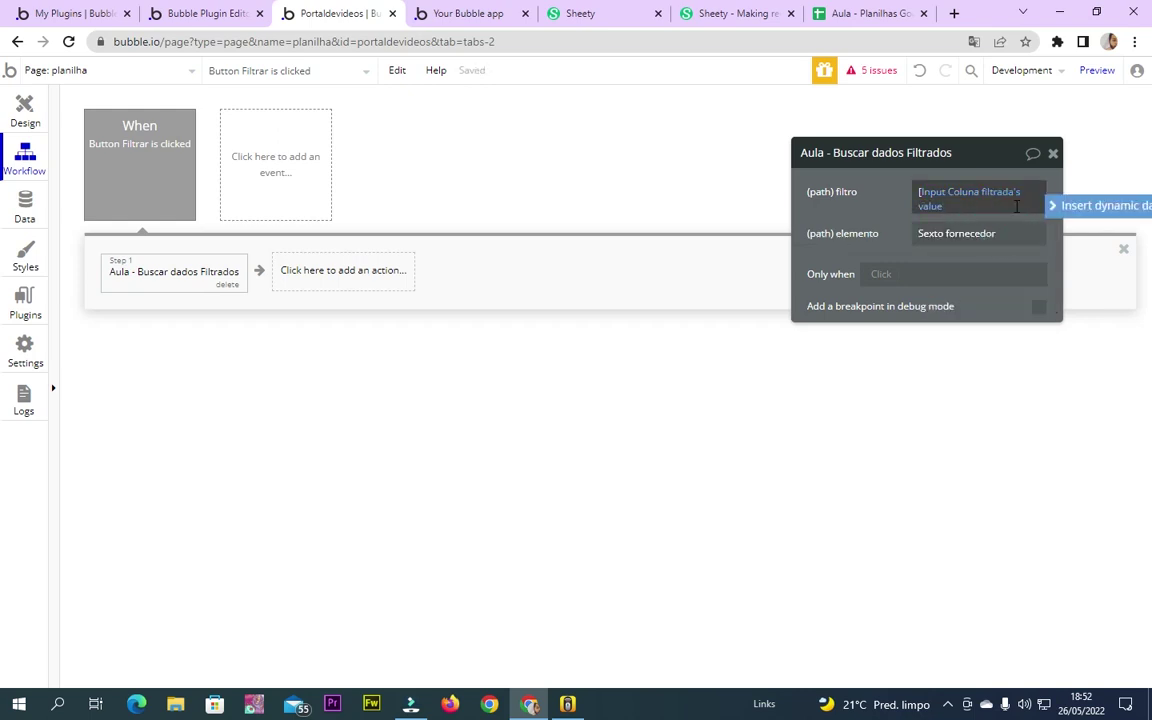
pyautogui.click(846, 204)
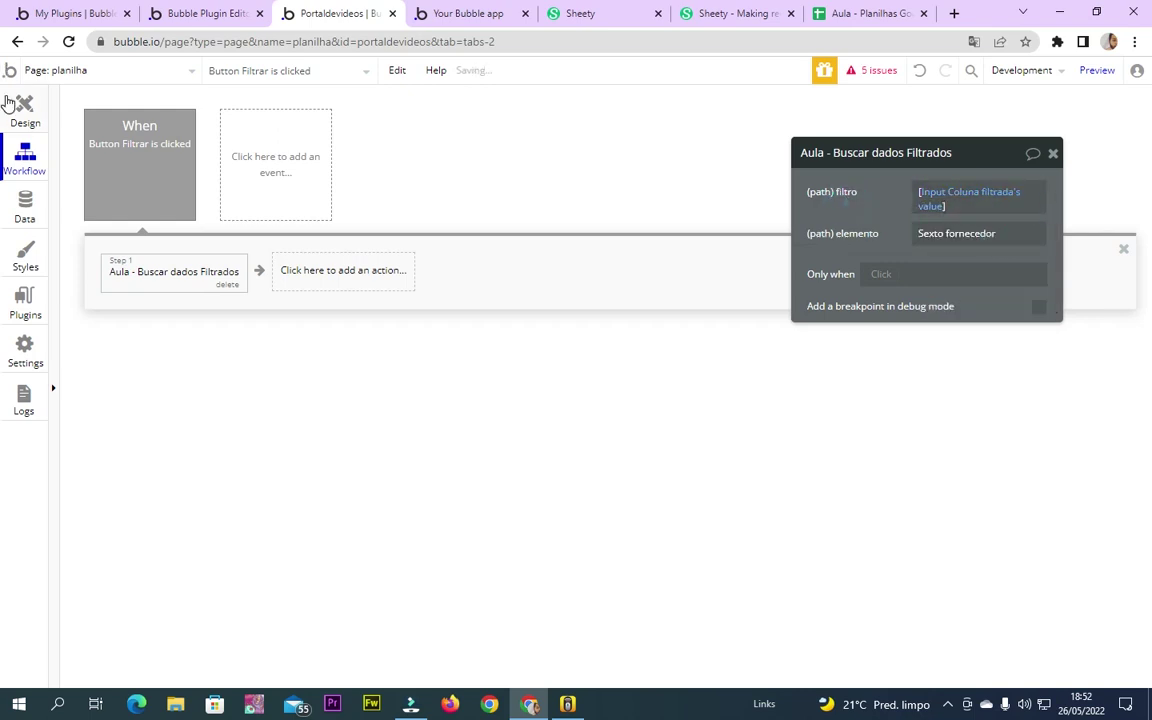
# Replace the elemento value with Input Elemento filtrado's value and close the action settings
pyautogui.click(8, 103)
pyautogui.click(640, 135)
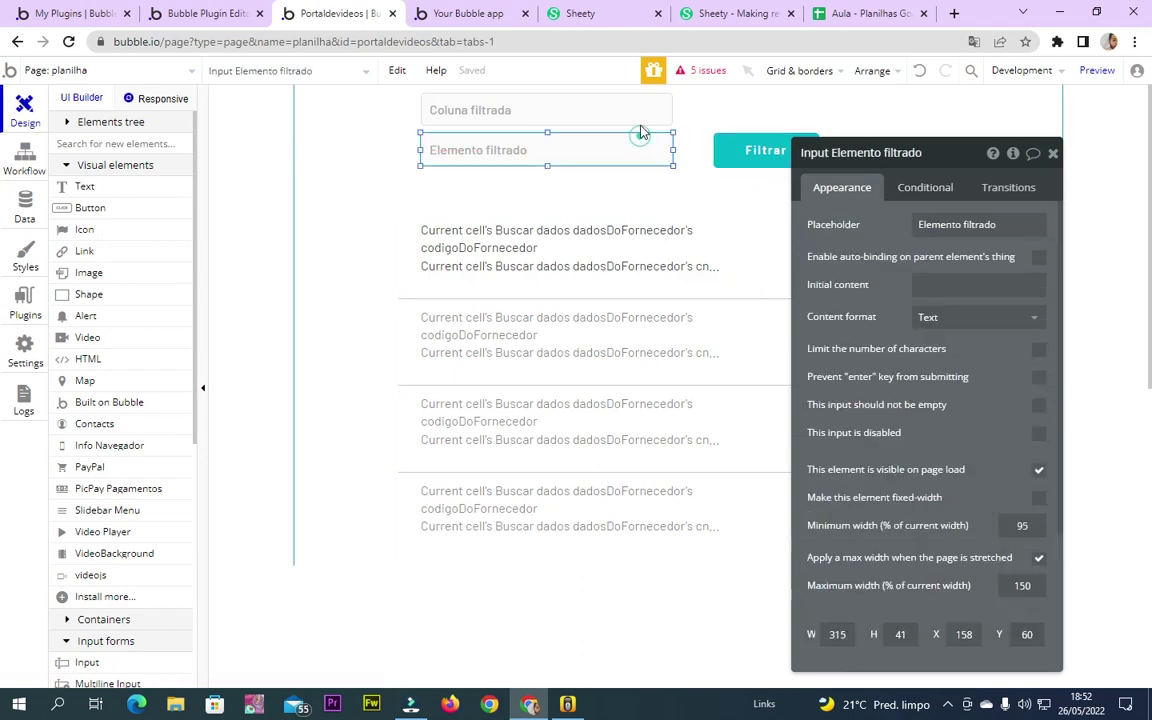
pyautogui.click(906, 154)
pyautogui.hotkey('ctrl', 'c')
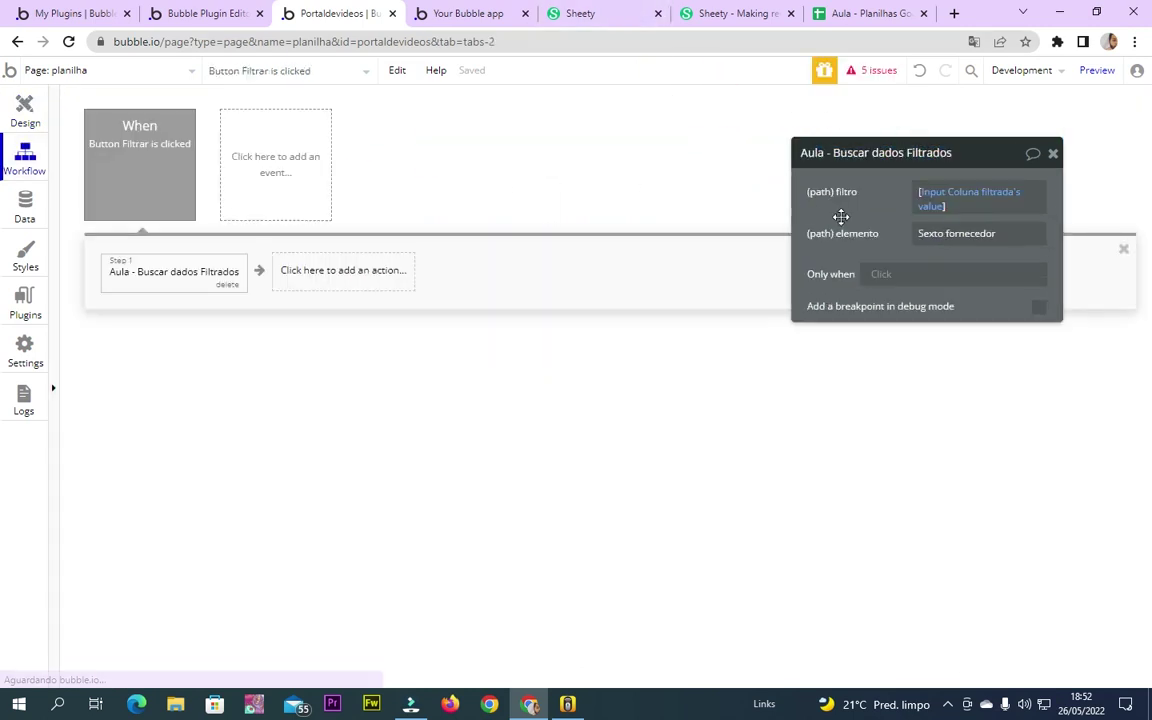
pyautogui.tripleClick(980, 233)
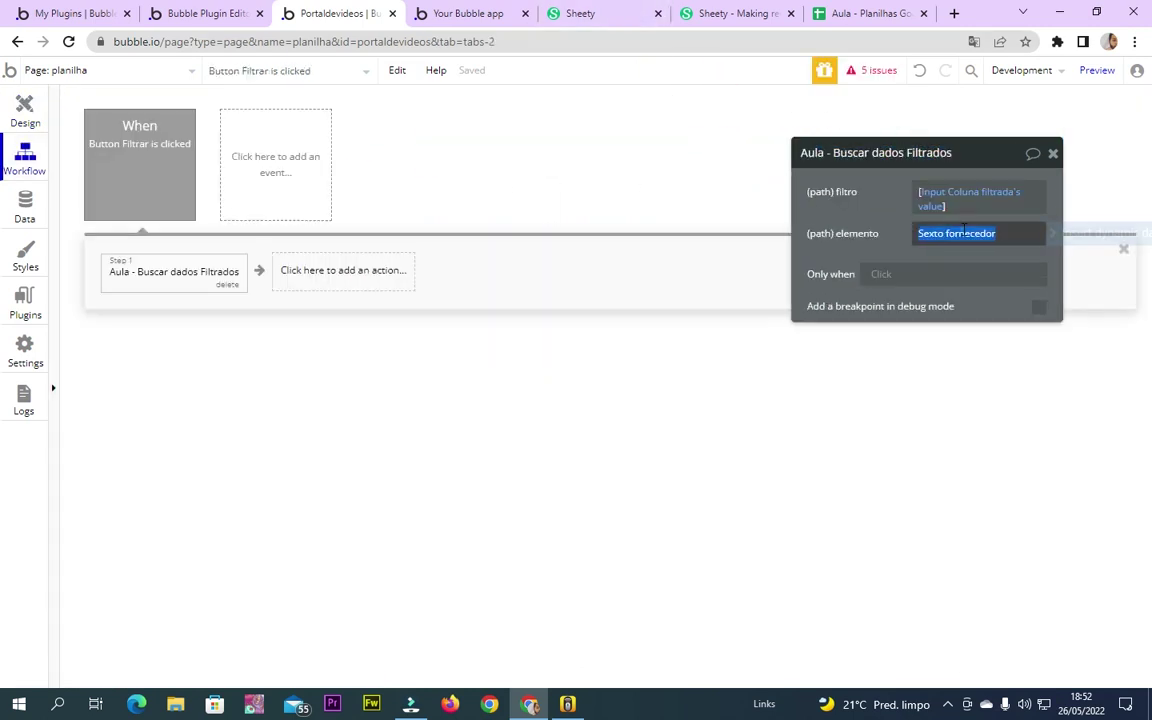
pyautogui.click(1075, 238)
pyautogui.hotkey('ctrl', 'v')
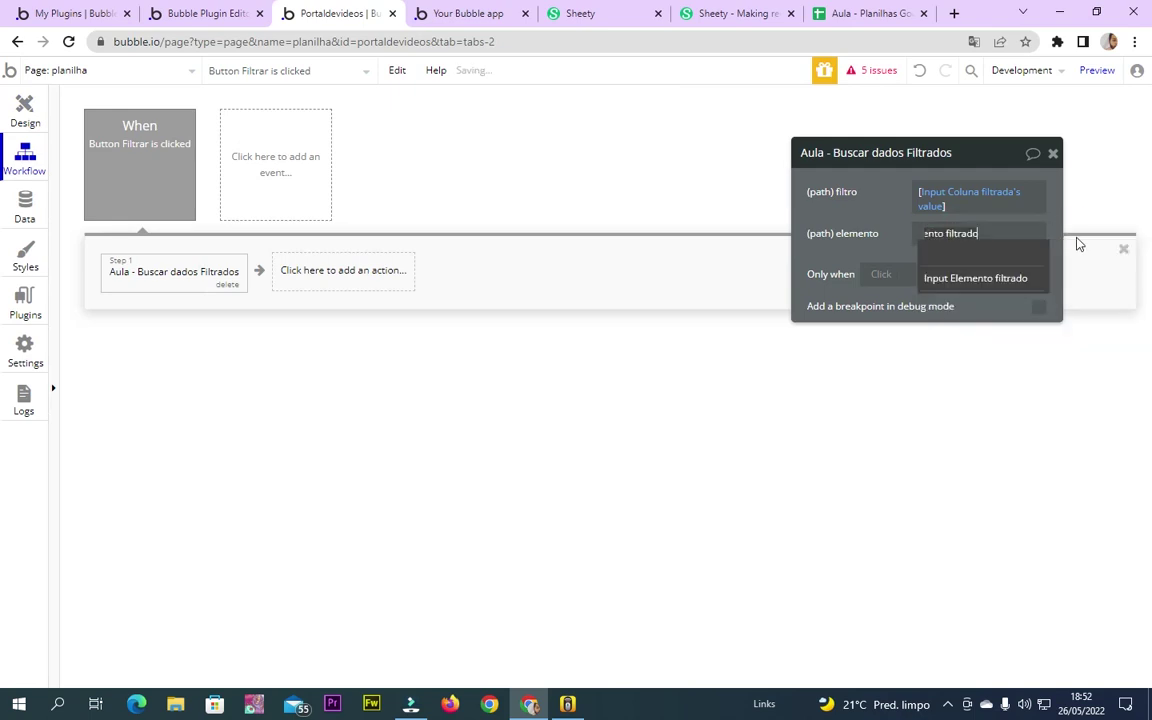
pyautogui.click(1015, 278)
pyautogui.click(1008, 272)
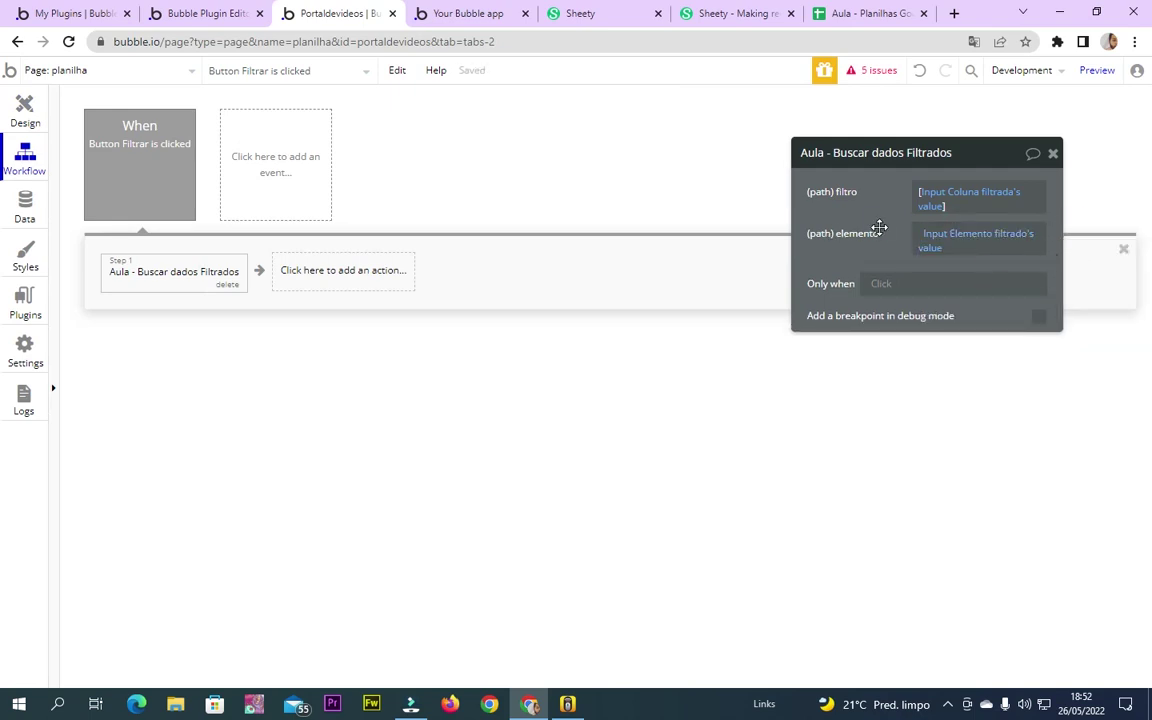
pyautogui.click(1055, 154)
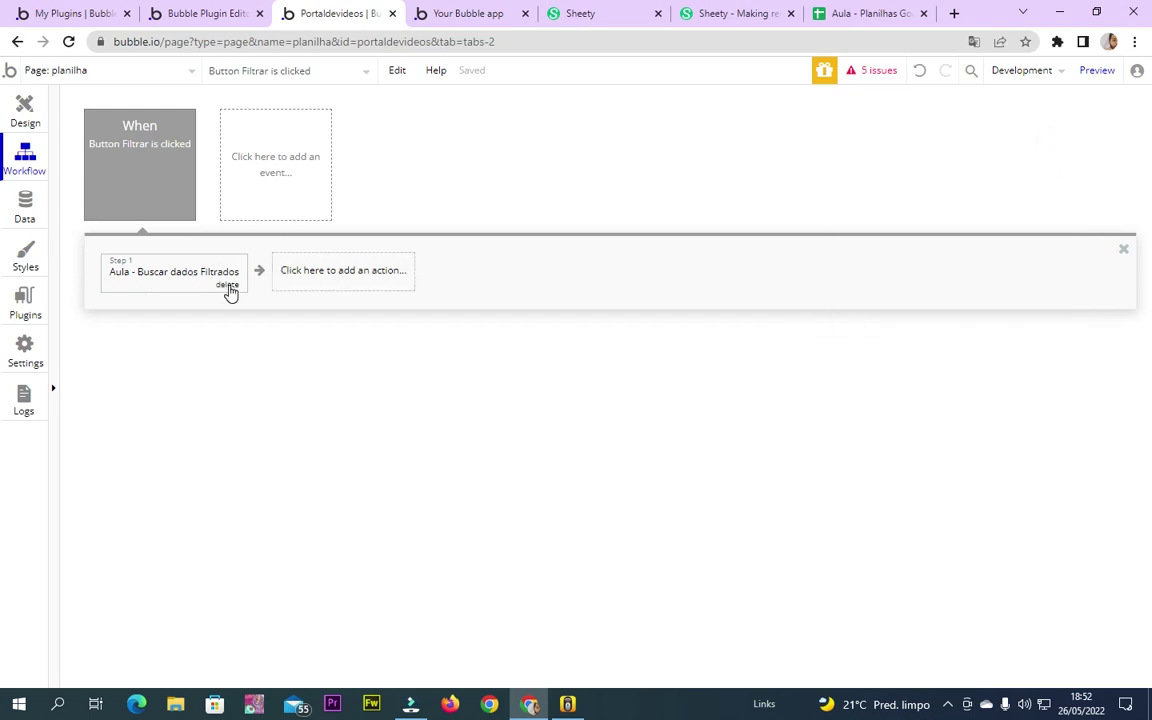
# Select the supplier repeating group and start adding a new condition
pyautogui.click(17, 113)
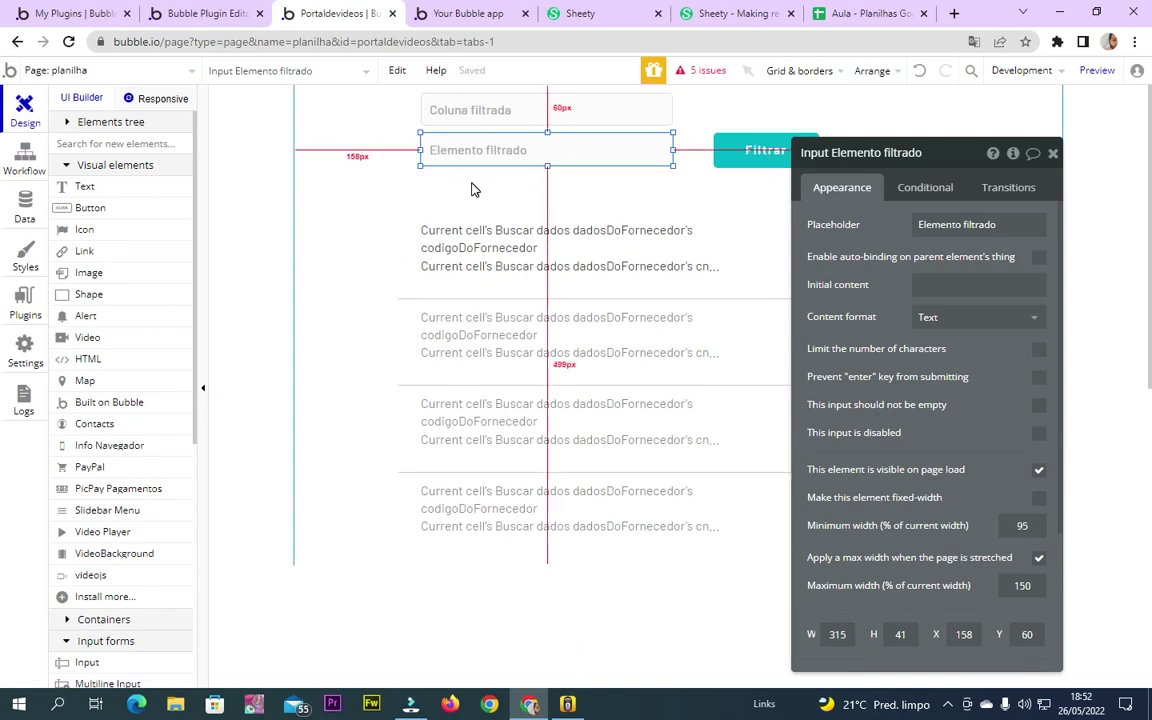
pyautogui.click(419, 301)
pyautogui.click(760, 154)
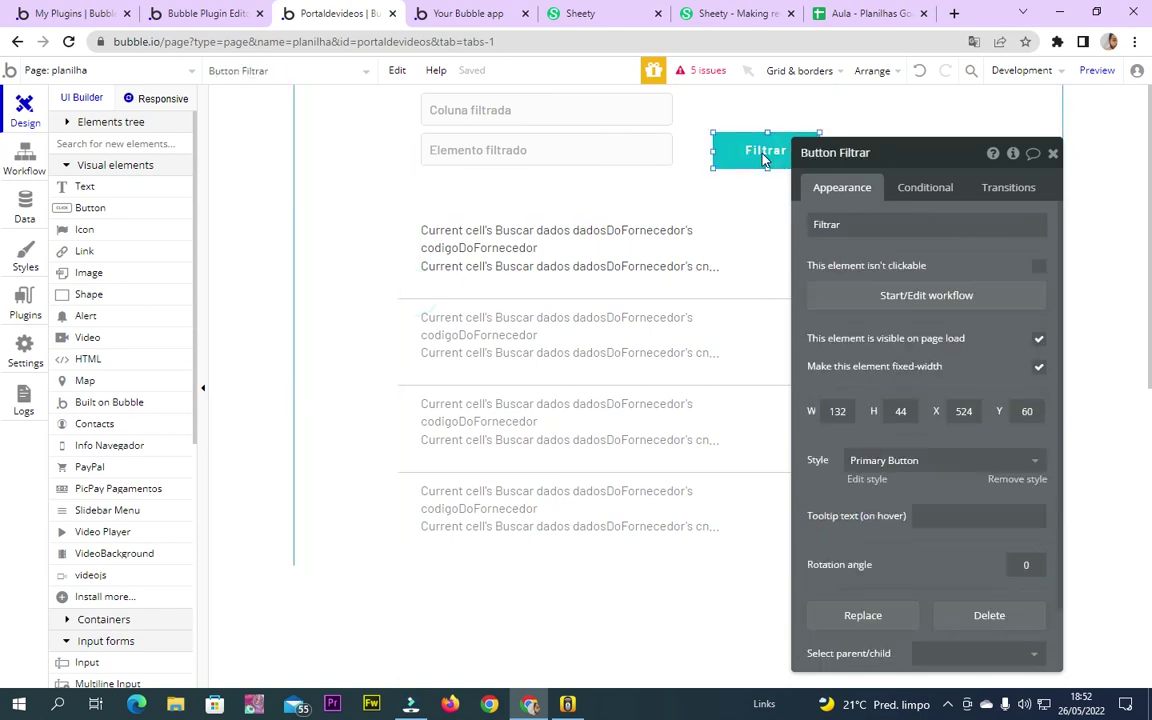
pyautogui.click(778, 312)
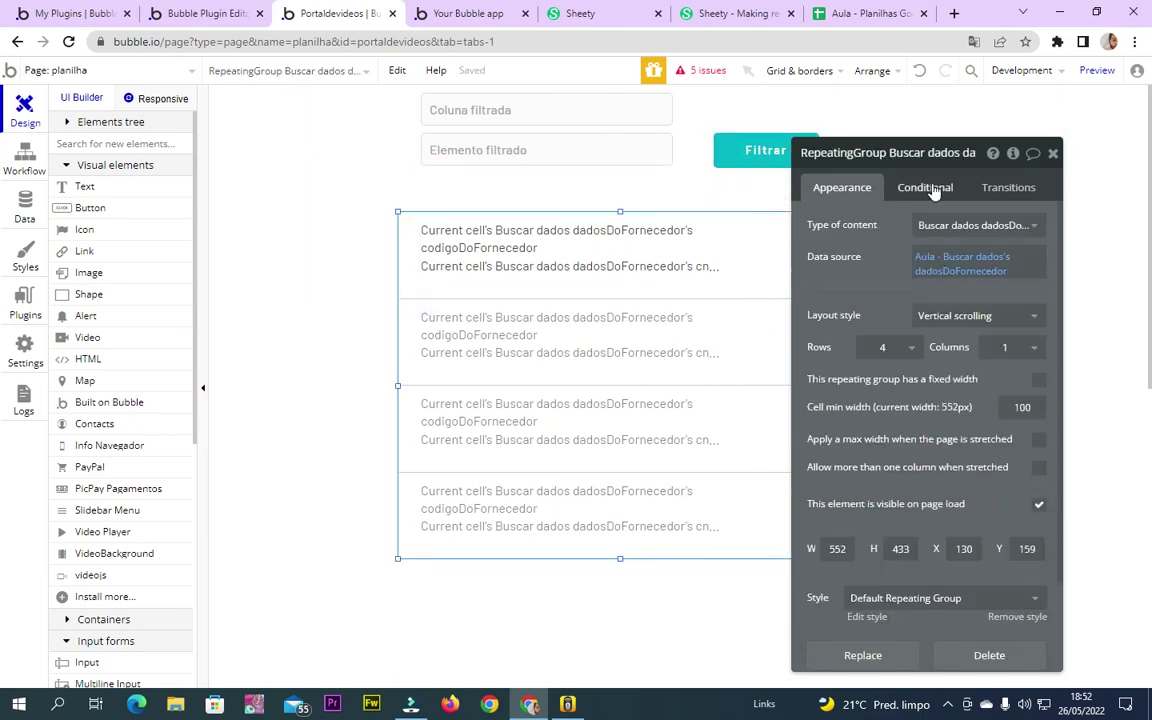
pyautogui.click(930, 189)
pyautogui.click(900, 224)
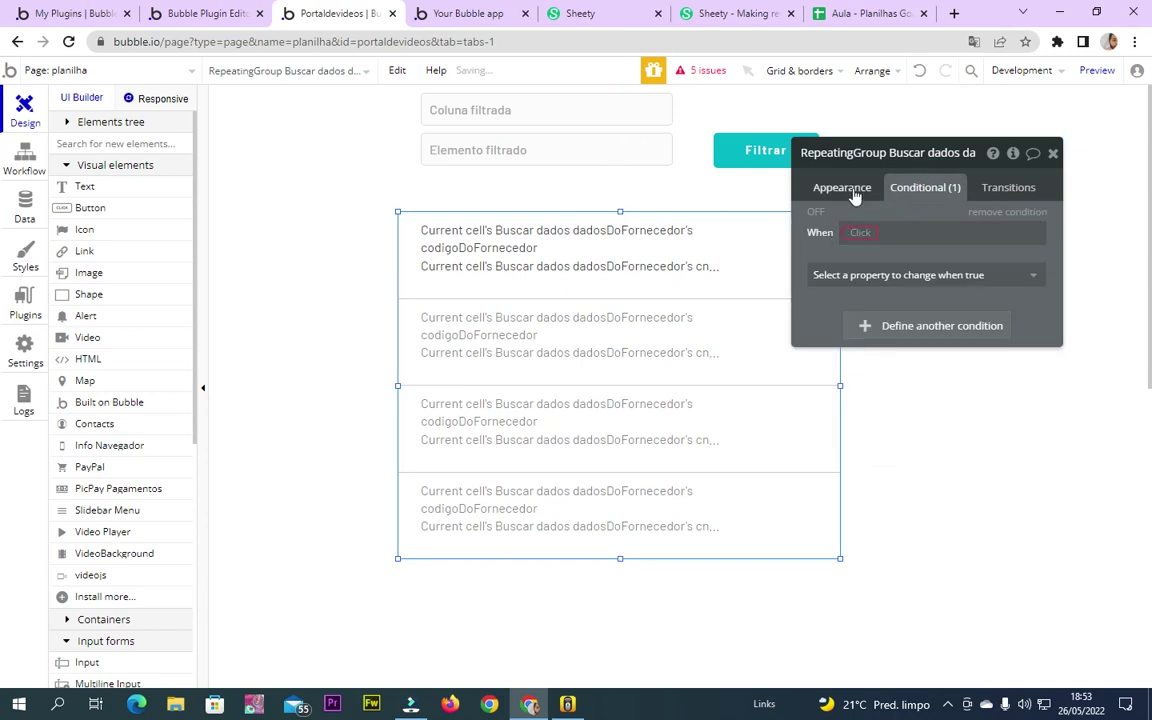
# Review the Filtrar button's Buscar dados Filtrados workflow step
pyautogui.click(762, 151)
pyautogui.click(835, 180)
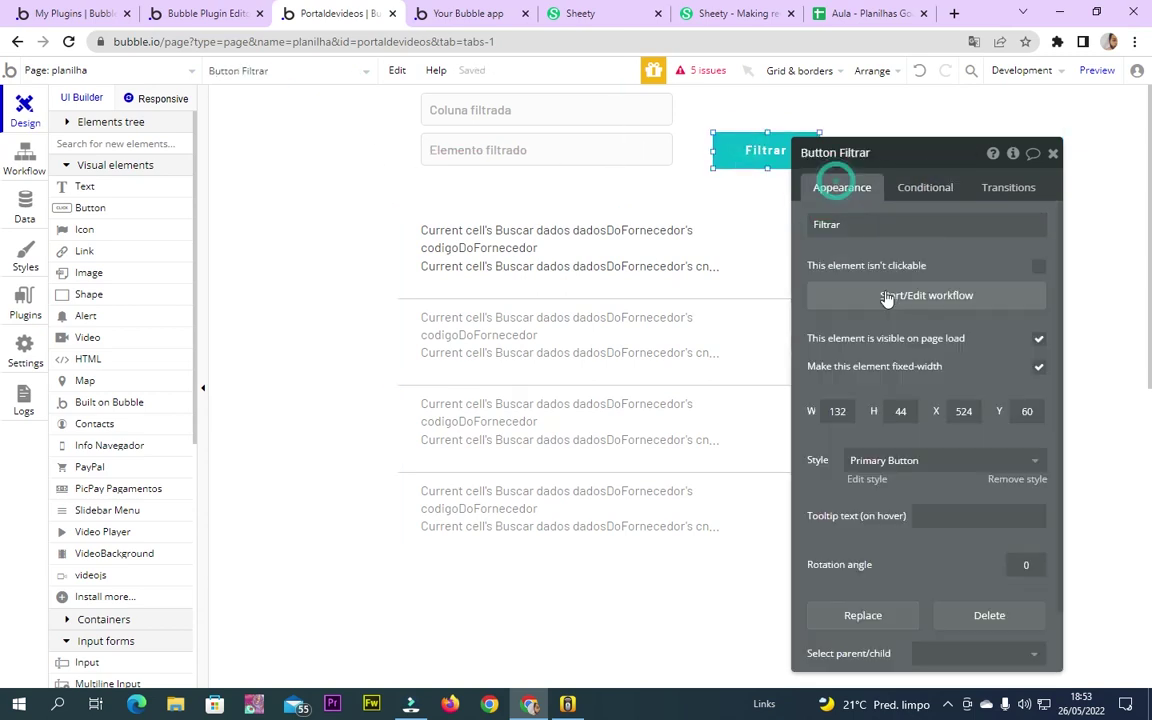
pyautogui.click(892, 292)
pyautogui.click(332, 270)
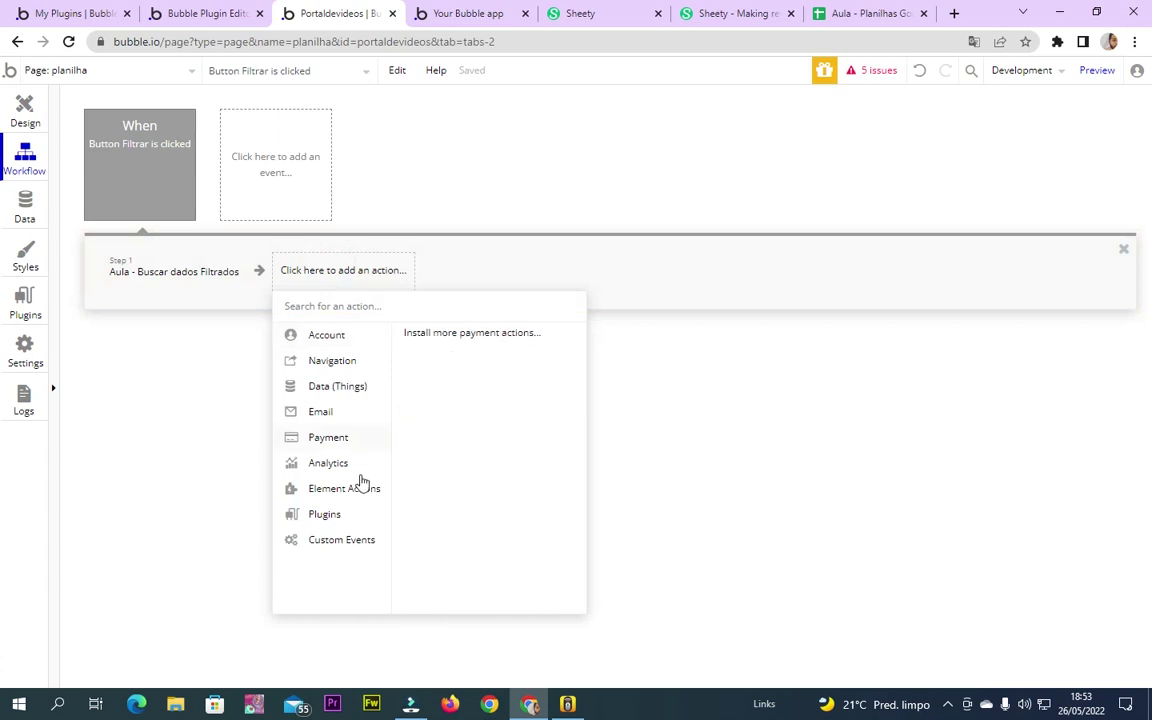
pyautogui.click(207, 279)
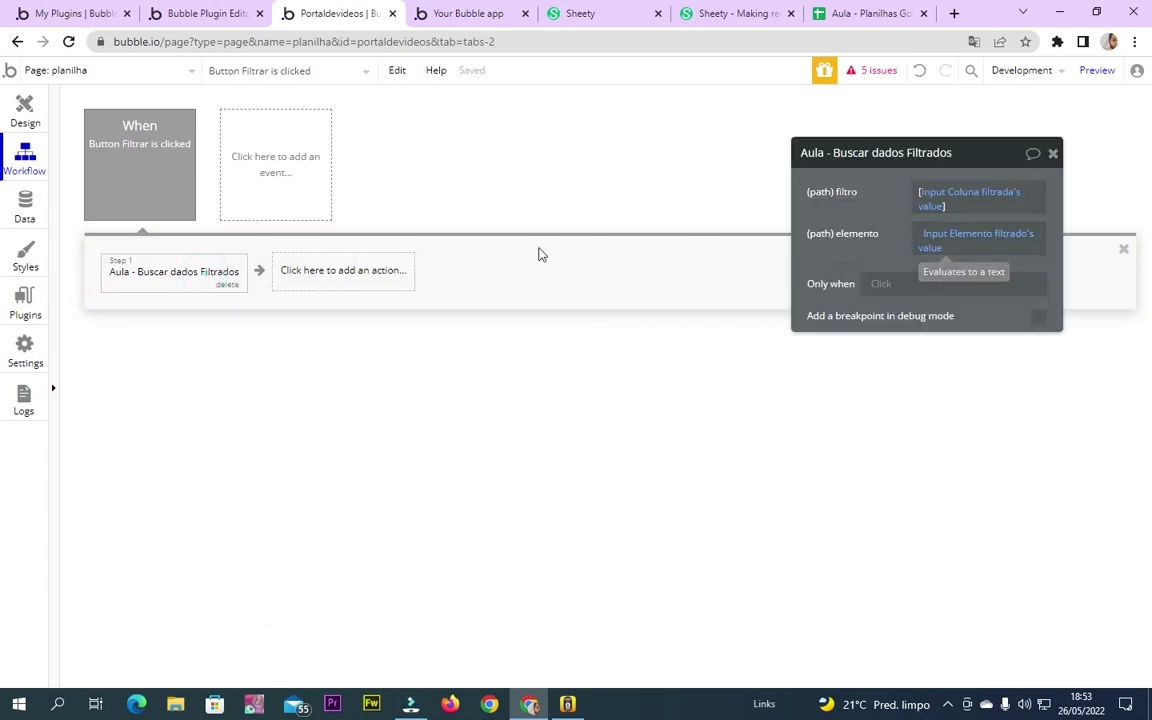
# Add a repeating group condition: When This RepeatingGroup's filtro ligado is "yes"
pyautogui.click(35, 120)
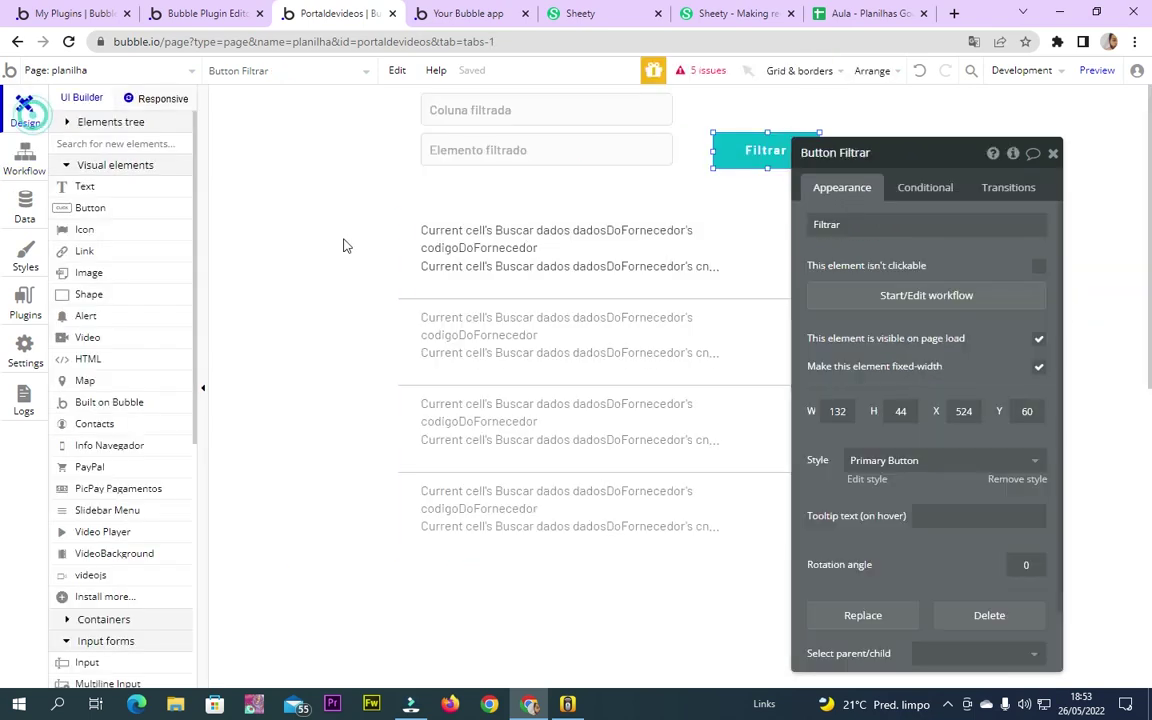
pyautogui.click(664, 254)
pyautogui.click(957, 192)
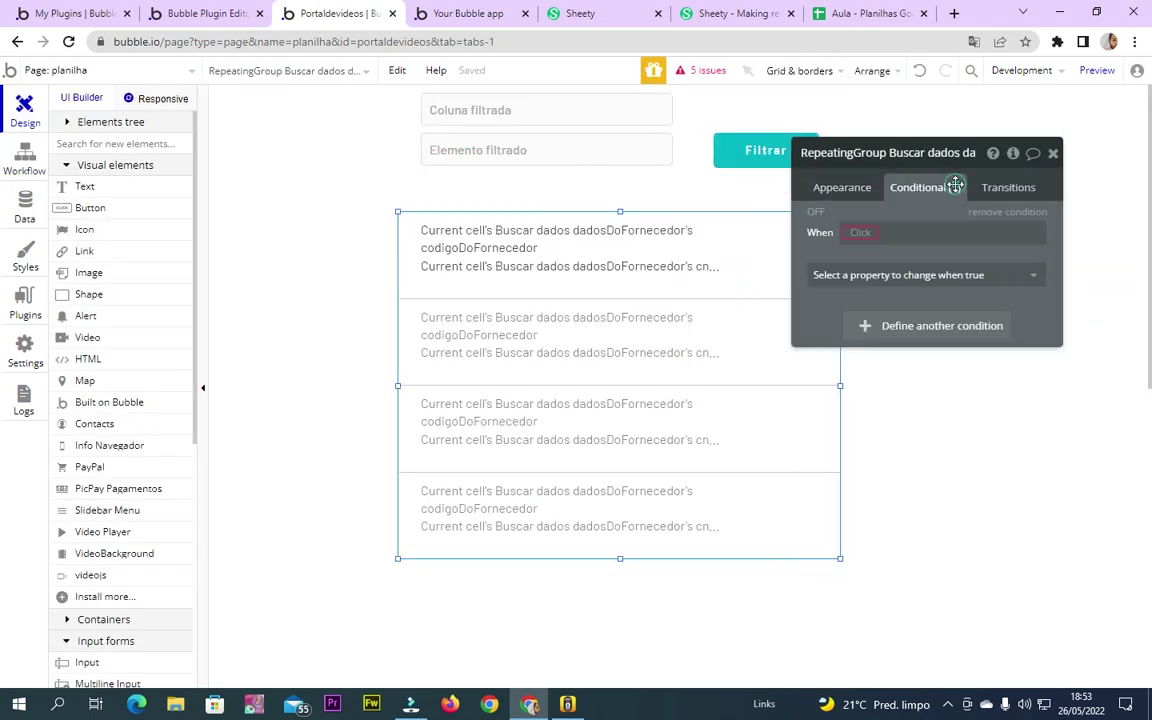
pyautogui.click(858, 232)
pyautogui.click(895, 252)
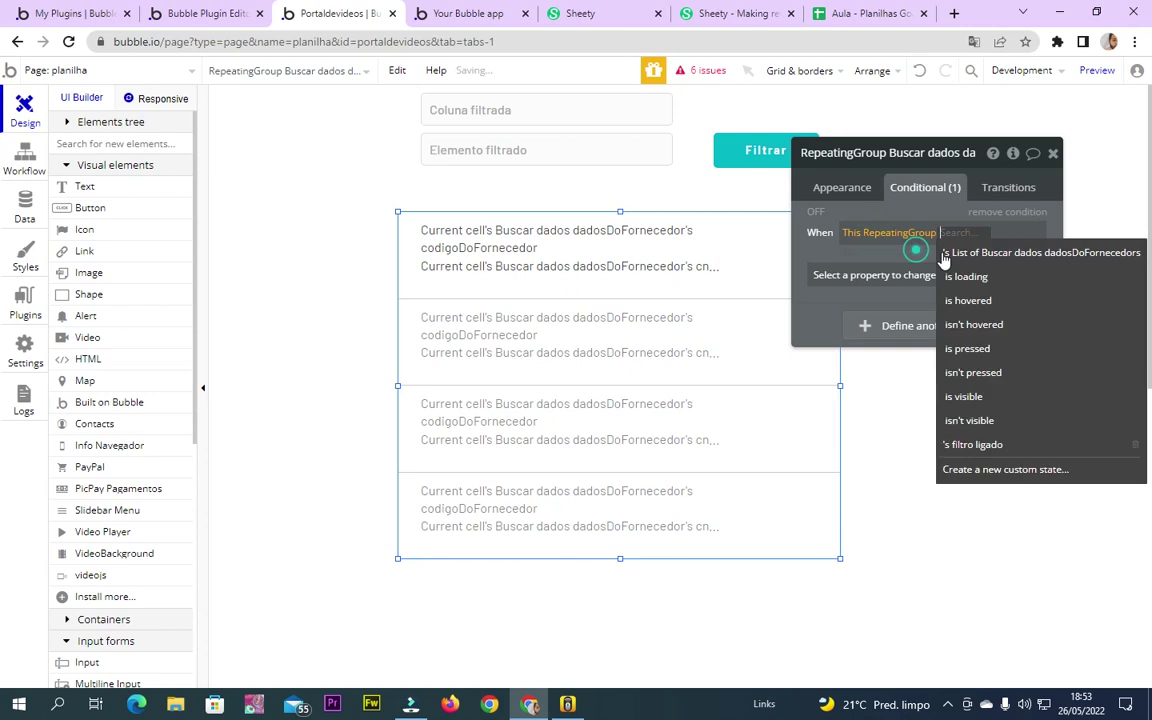
pyautogui.click(998, 448)
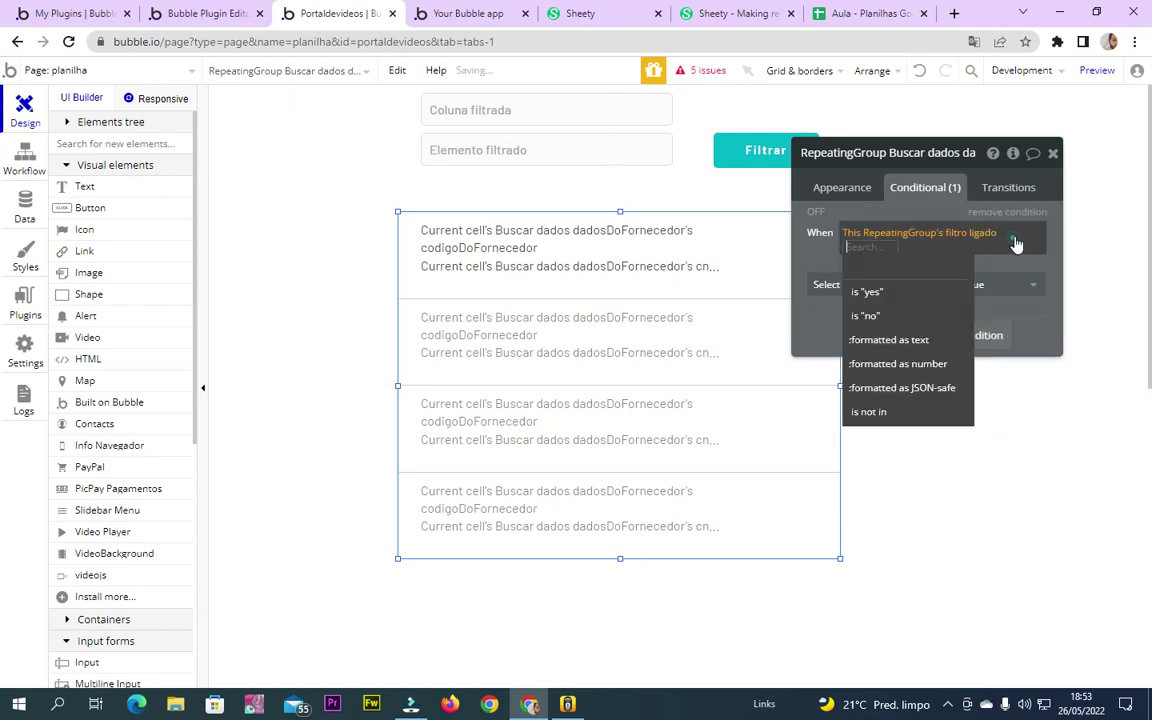
pyautogui.click(905, 297)
# Have the condition set the data source to external API Aula - Buscar dados
pyautogui.click(840, 290)
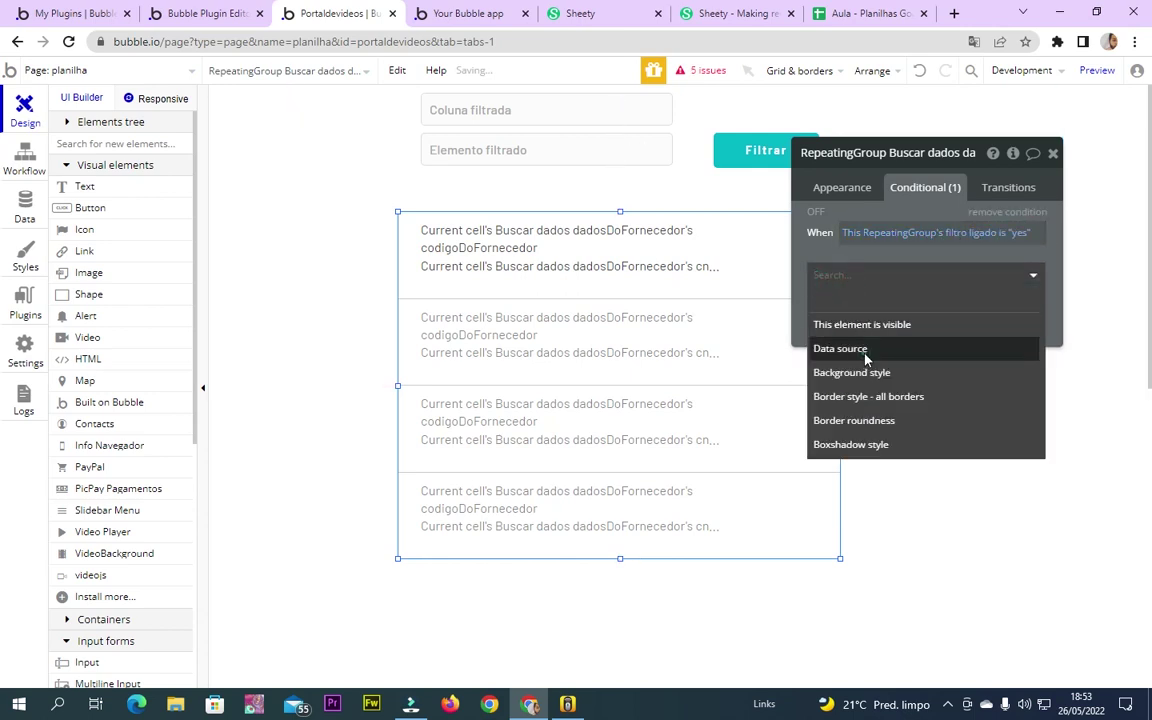
pyautogui.click(825, 350)
pyautogui.click(920, 271)
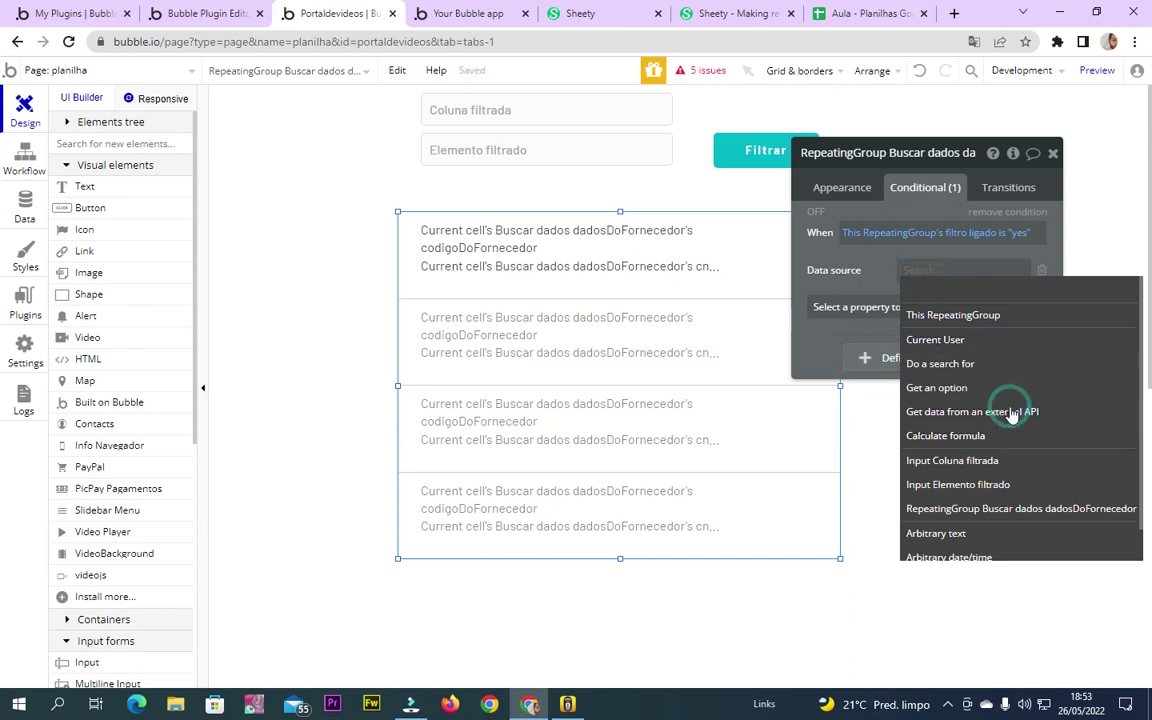
pyautogui.click(1026, 411)
pyautogui.click(752, 195)
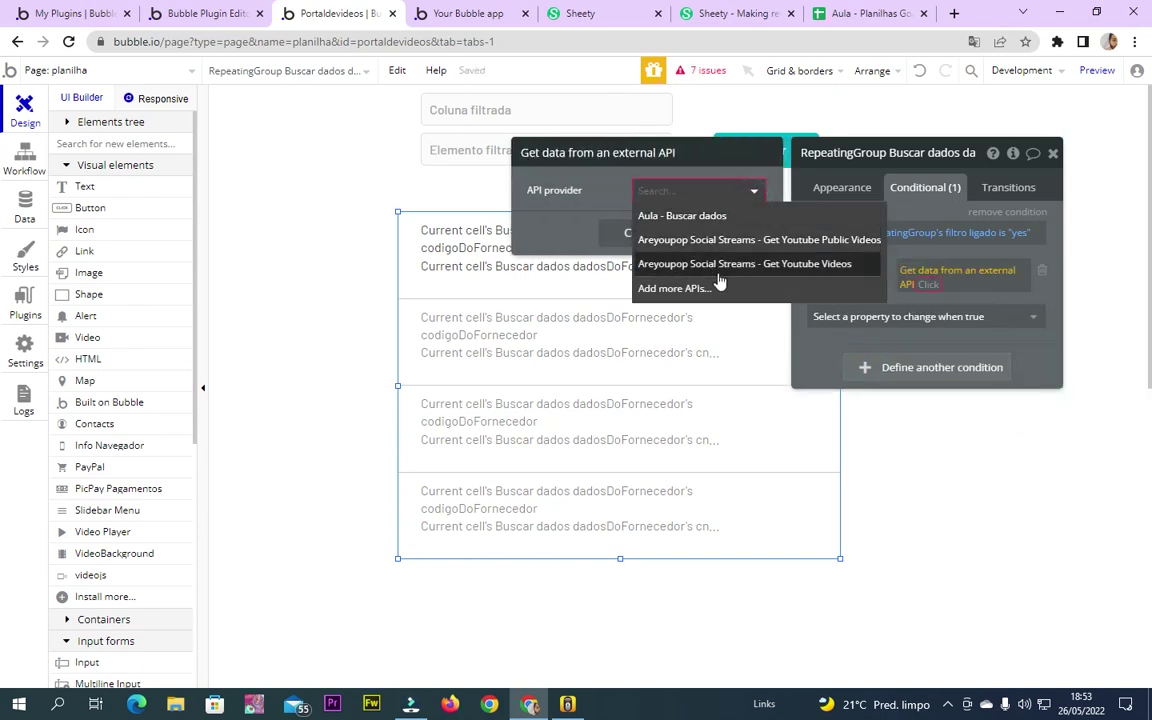
pyautogui.click(697, 216)
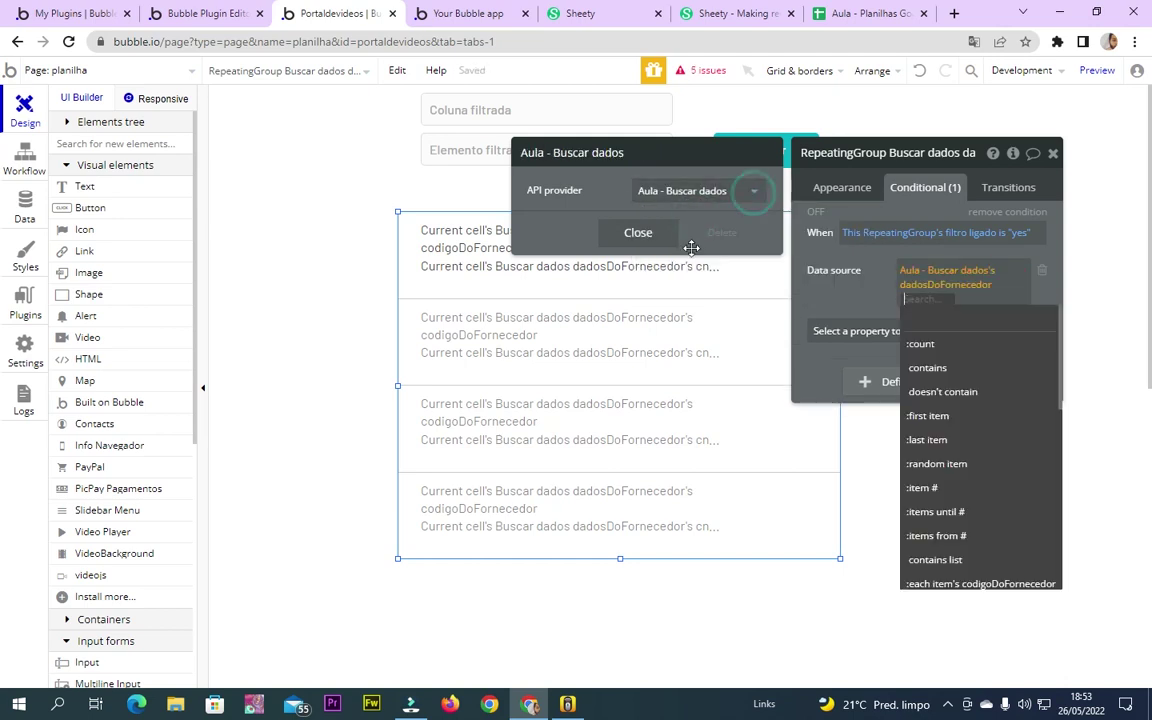
pyautogui.click(22, 160)
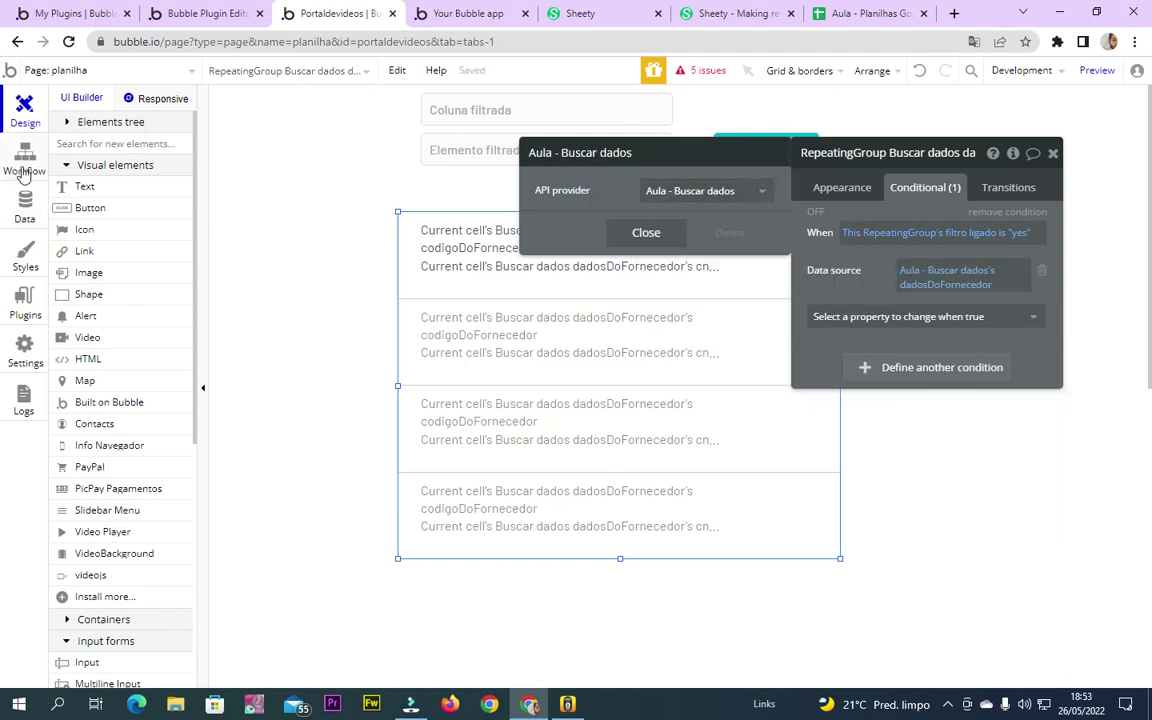
pyautogui.click(25, 300)
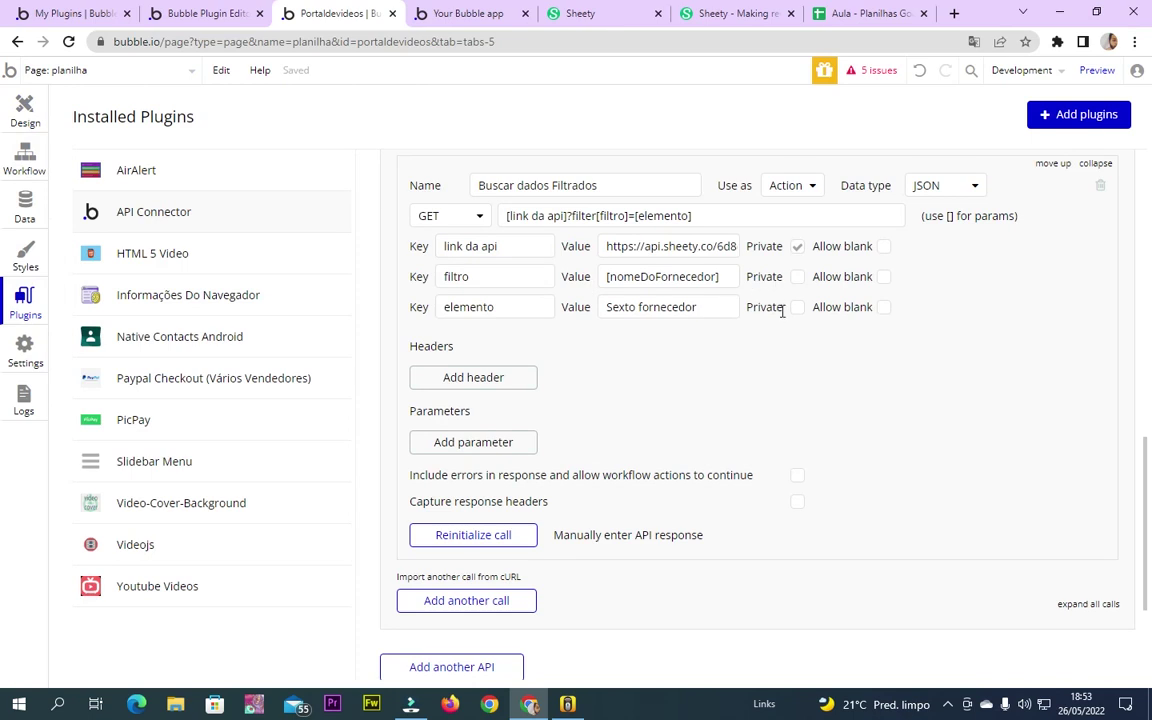
# Keep the Buscar dados Filtrados call's 'Use as' set to Action
pyautogui.click(800, 186)
pyautogui.click(800, 186)
pyautogui.scroll(-2, 645, 417)
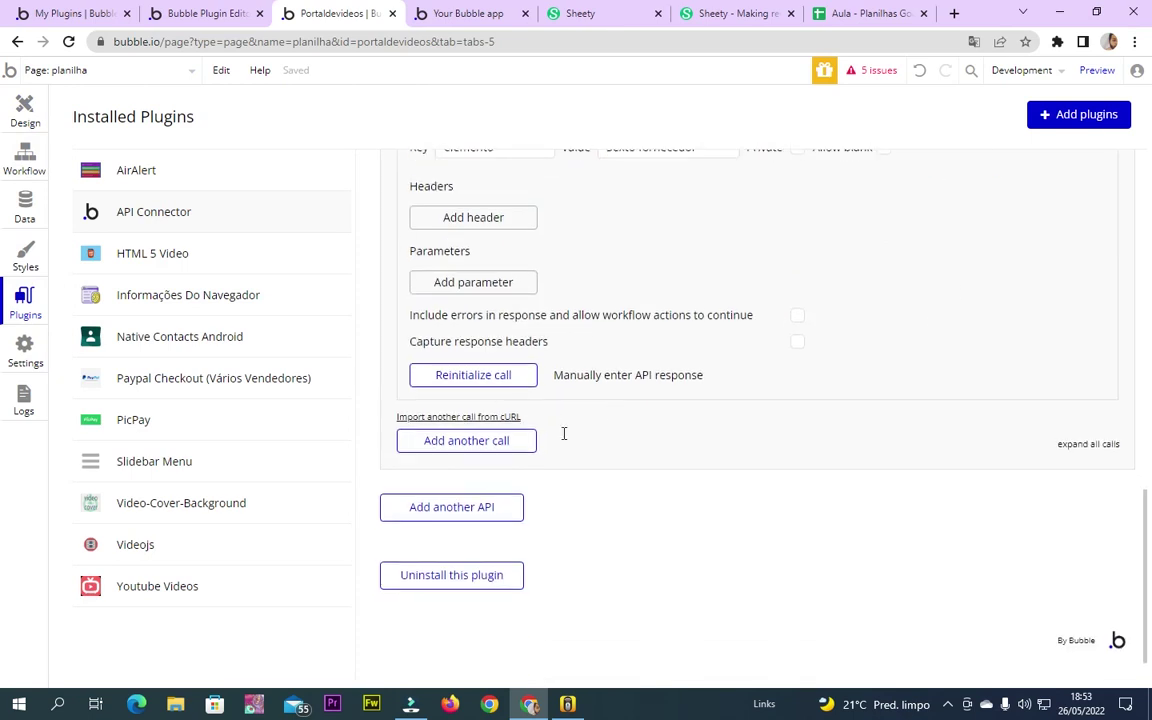
pyautogui.scroll(2, 779, 282)
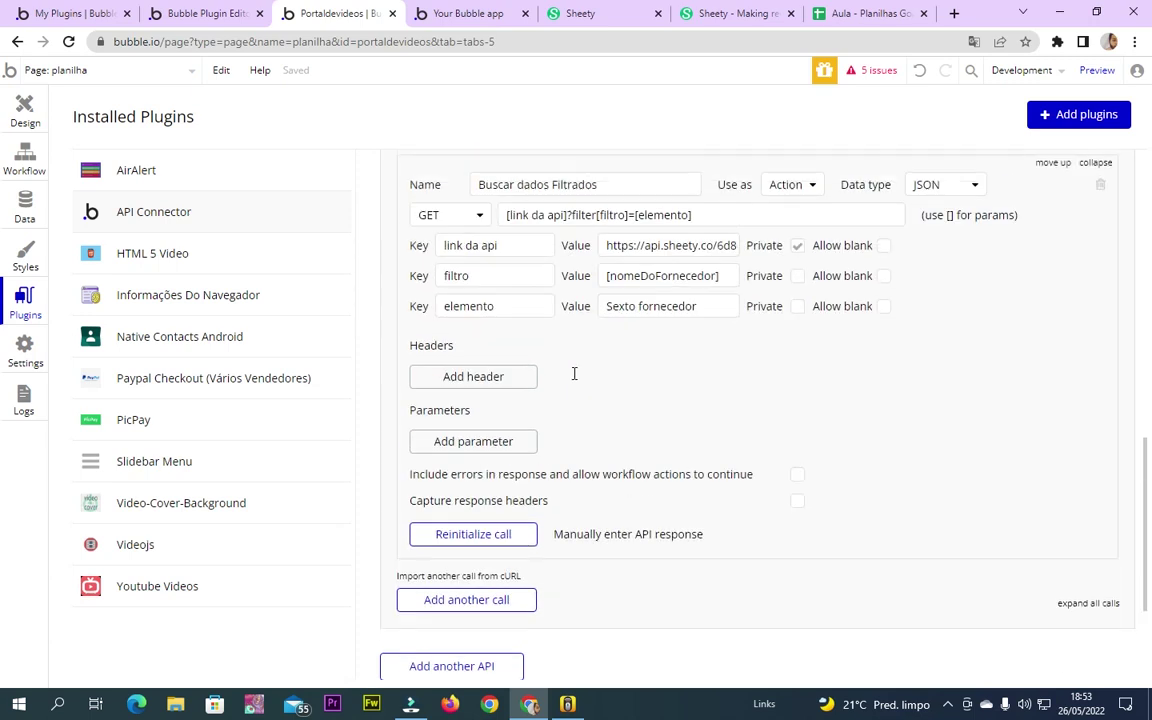
pyautogui.scroll(6, 549, 276)
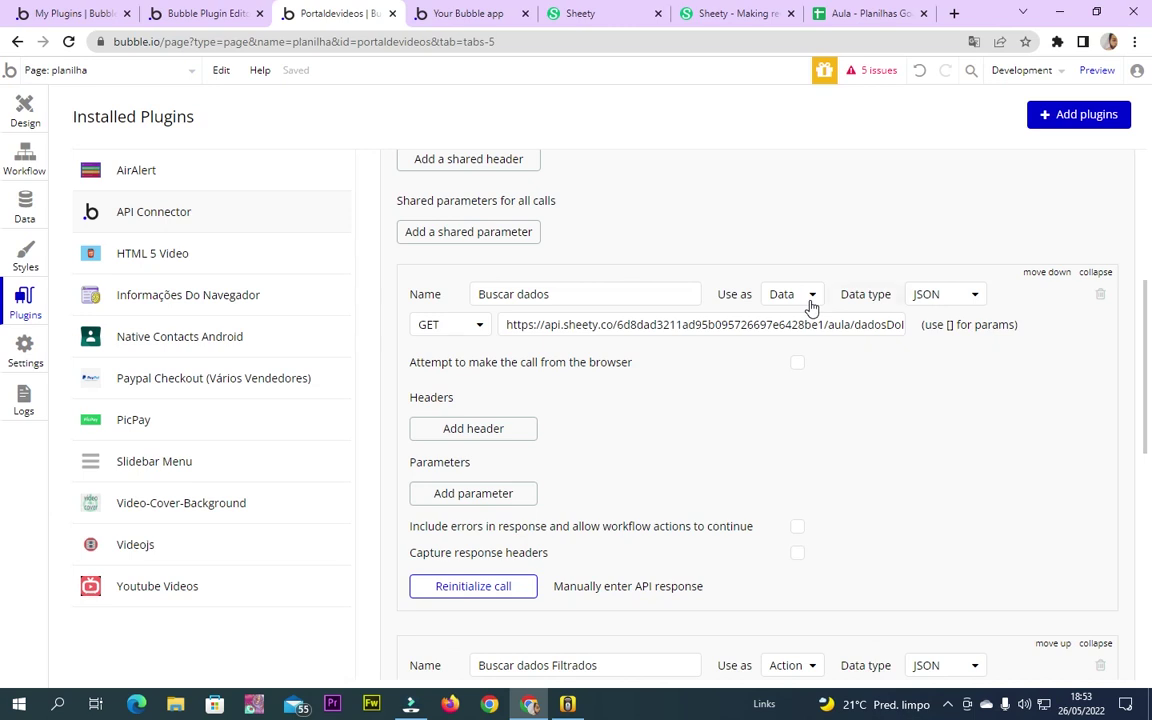
# Set Buscar dados to Action, reinitialize the call, and save its returned values
pyautogui.click(814, 297)
pyautogui.click(788, 344)
pyautogui.click(500, 556)
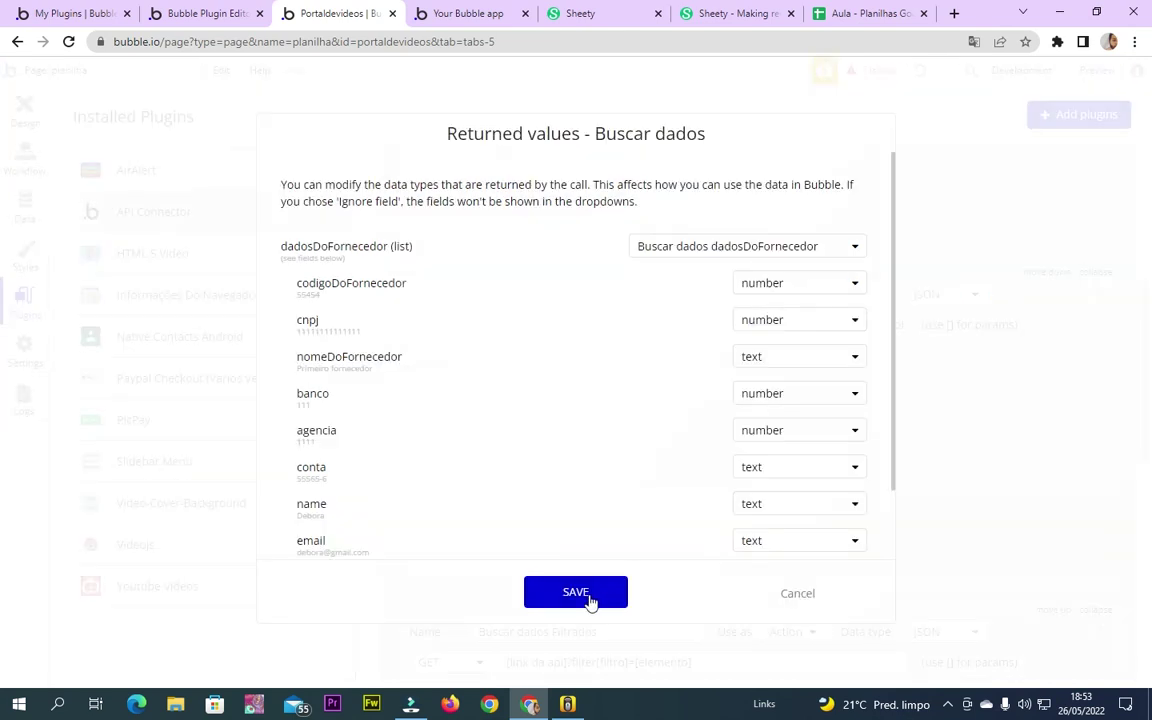
pyautogui.click(576, 593)
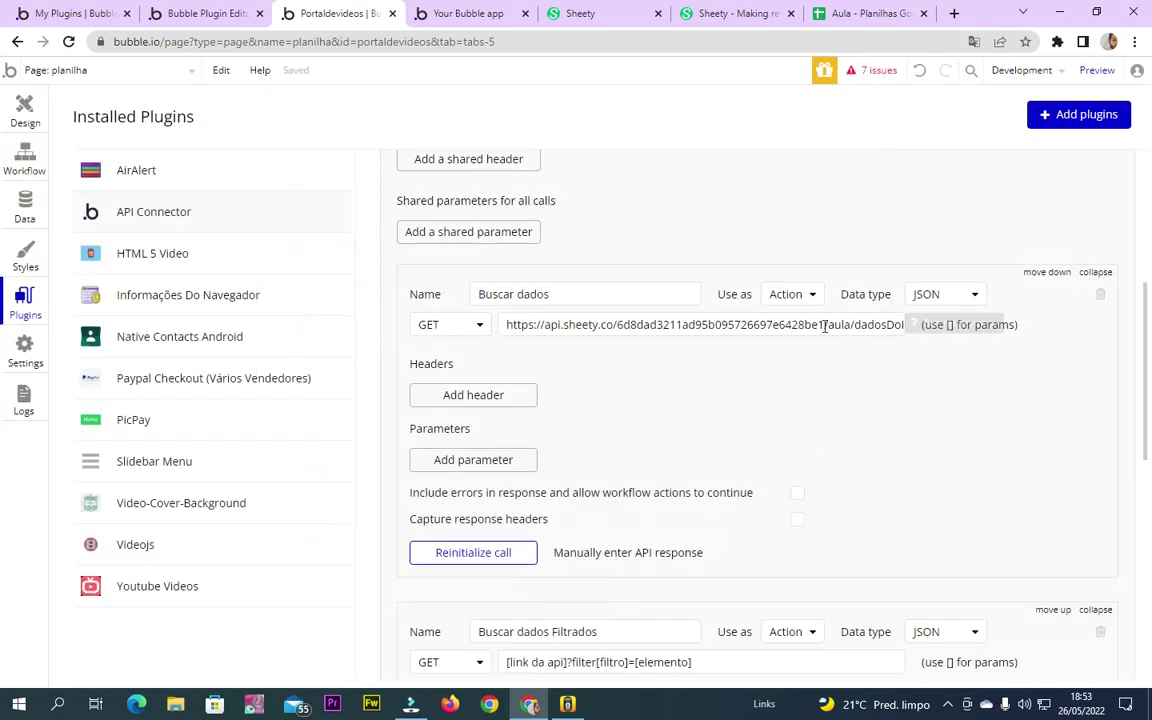
# Switch Buscar dados 'Use as' to Data, reinitialize it, and save the returned values
pyautogui.click(806, 296)
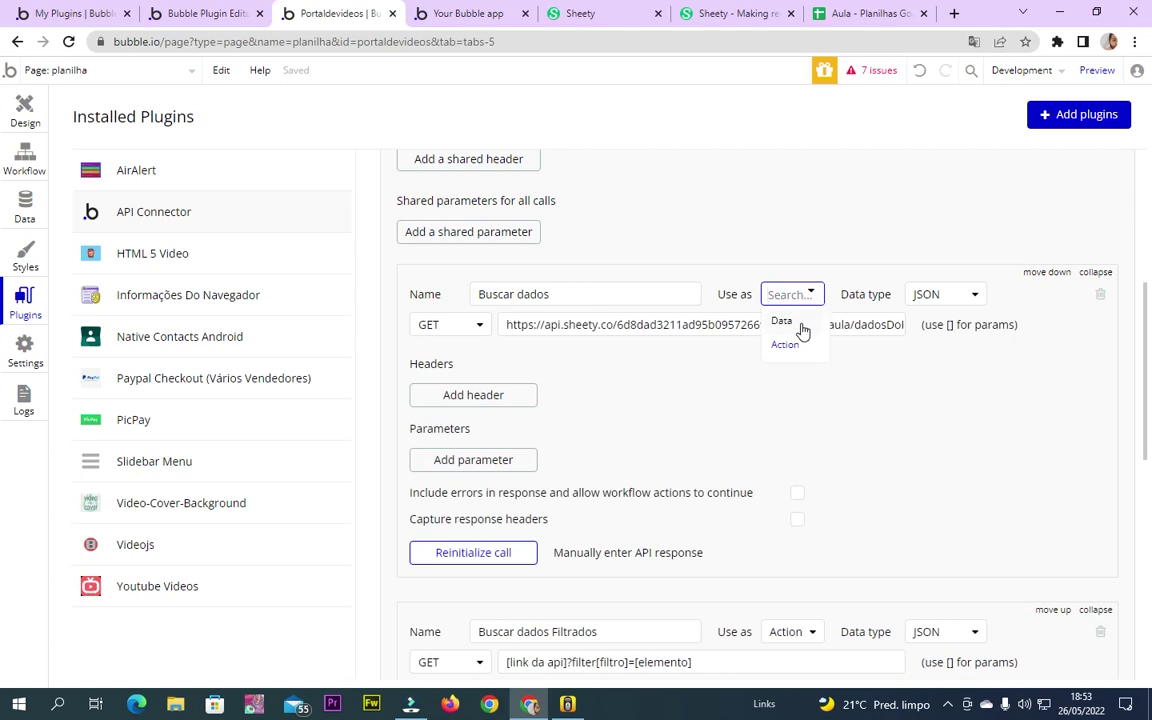
pyautogui.click(782, 321)
pyautogui.click(474, 583)
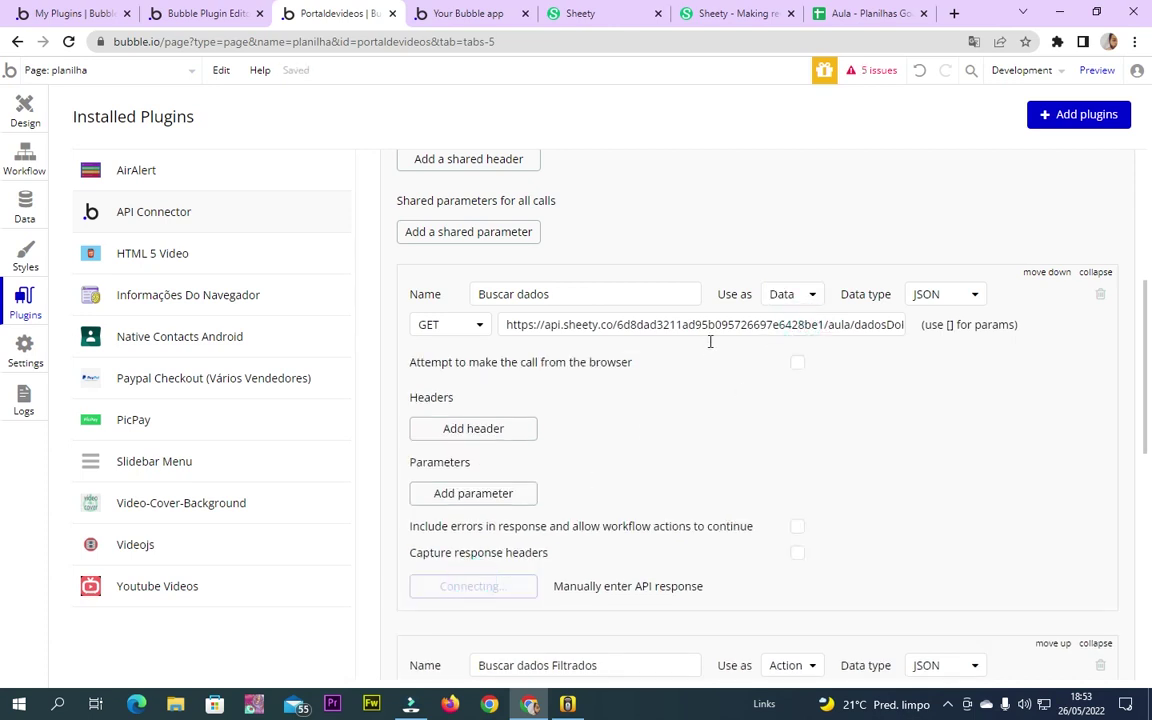
pyautogui.click(606, 599)
pyautogui.scroll(-7, 676, 496)
pyautogui.scroll(3, 660, 452)
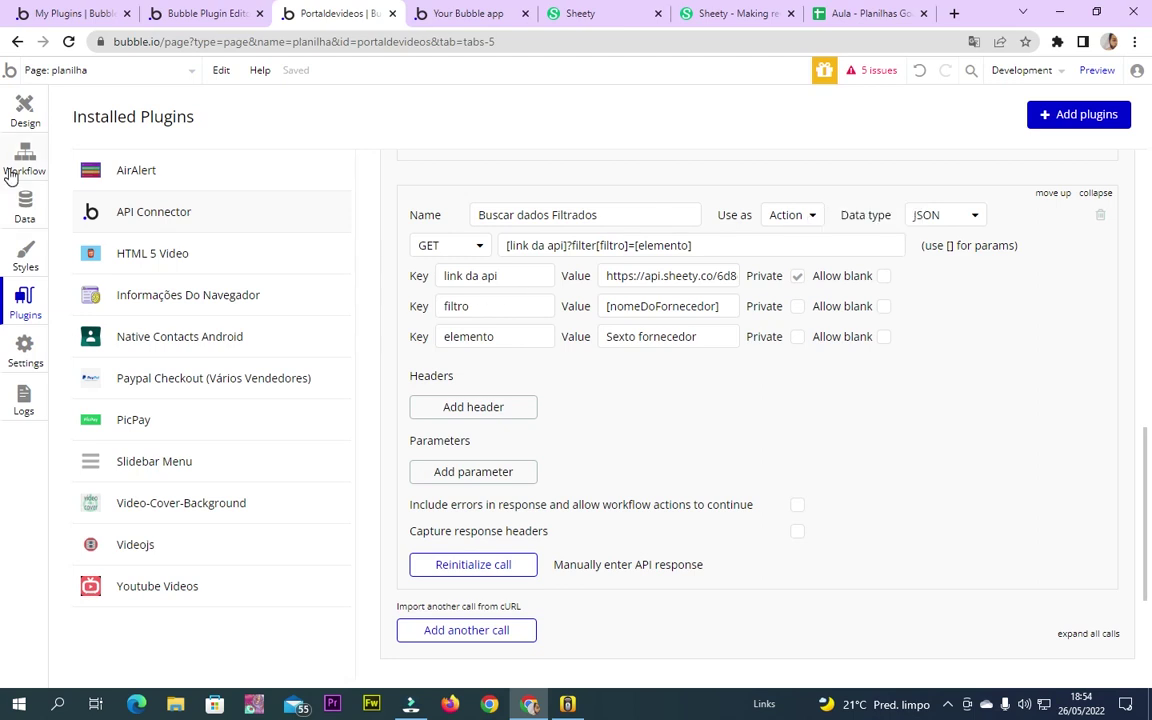
pyautogui.click(12, 172)
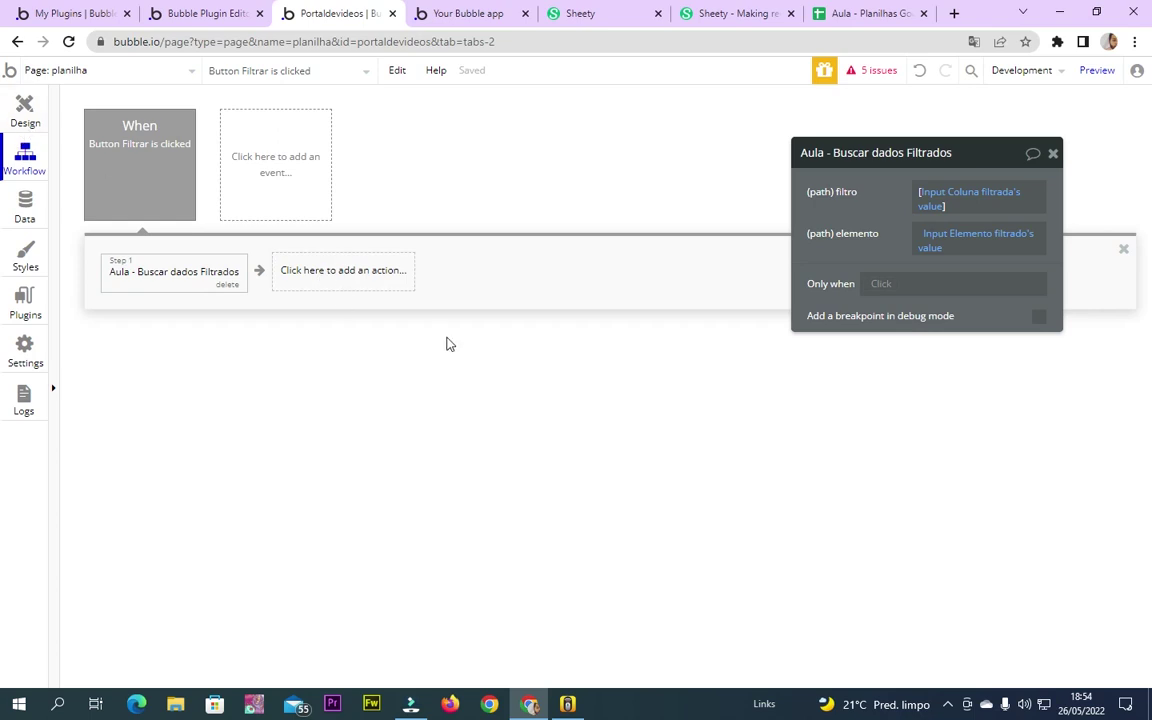
# Drag the supplier repeating group further down and draw a new text box above it
pyautogui.click(25, 112)
pyautogui.click(744, 280)
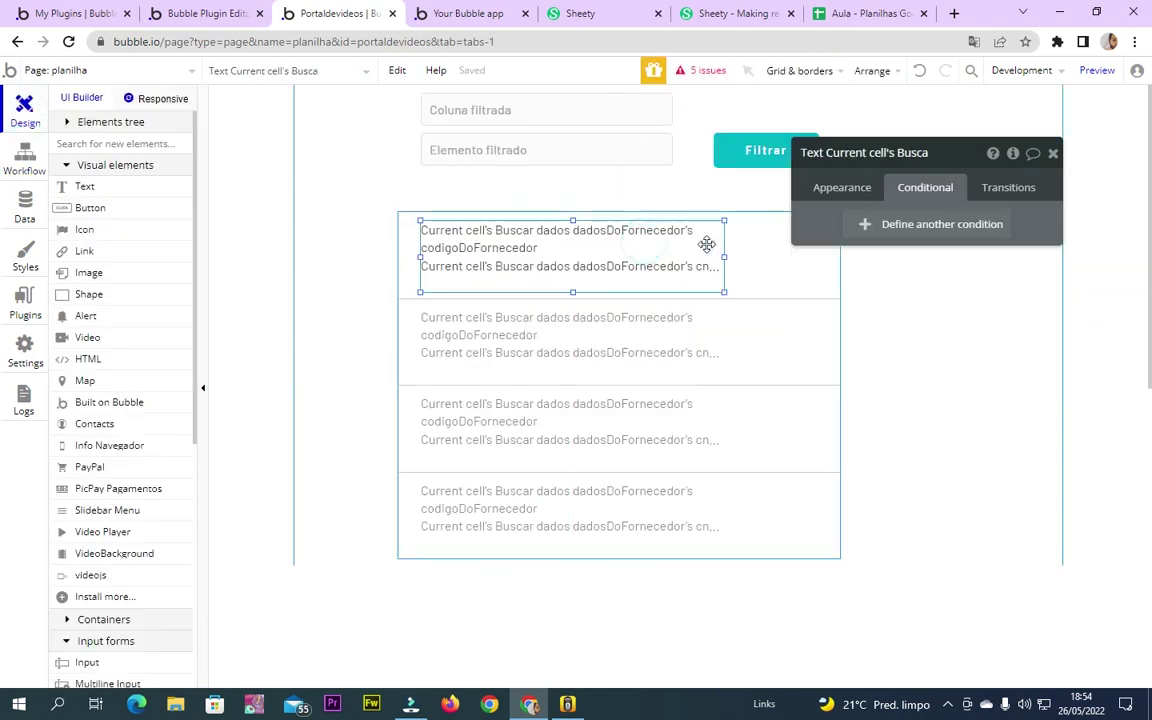
pyautogui.click(742, 252)
pyautogui.click(666, 250)
pyautogui.click(840, 187)
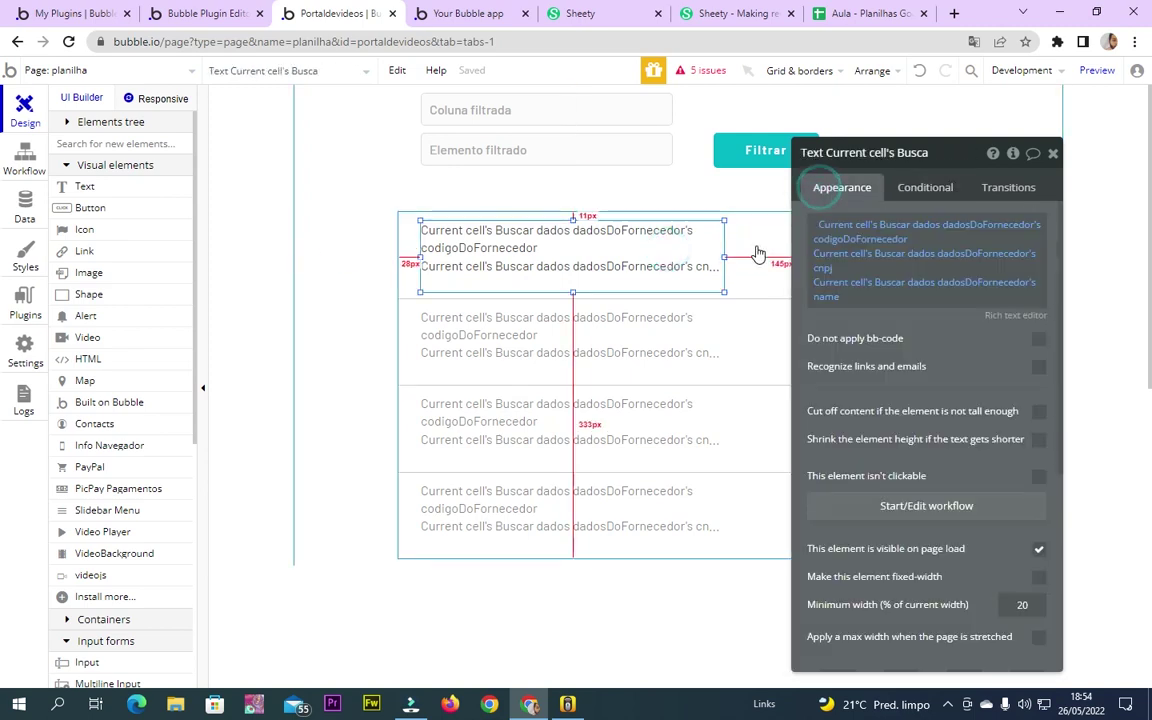
pyautogui.click(754, 247)
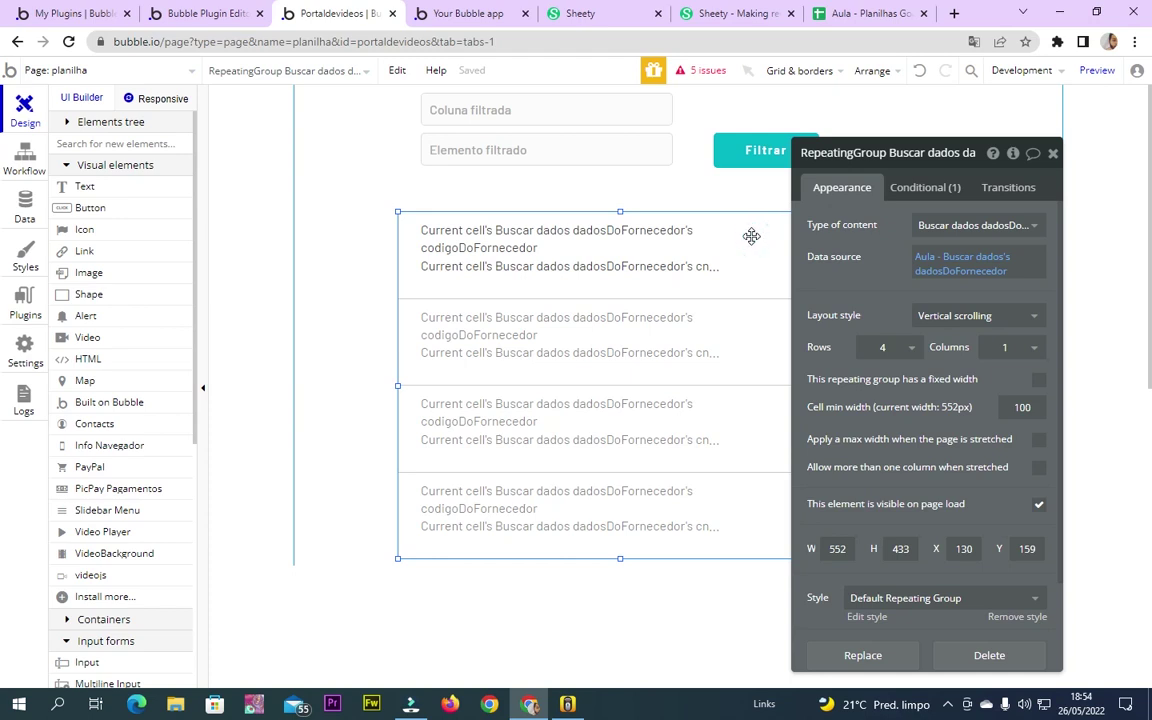
pyautogui.click(350, 494)
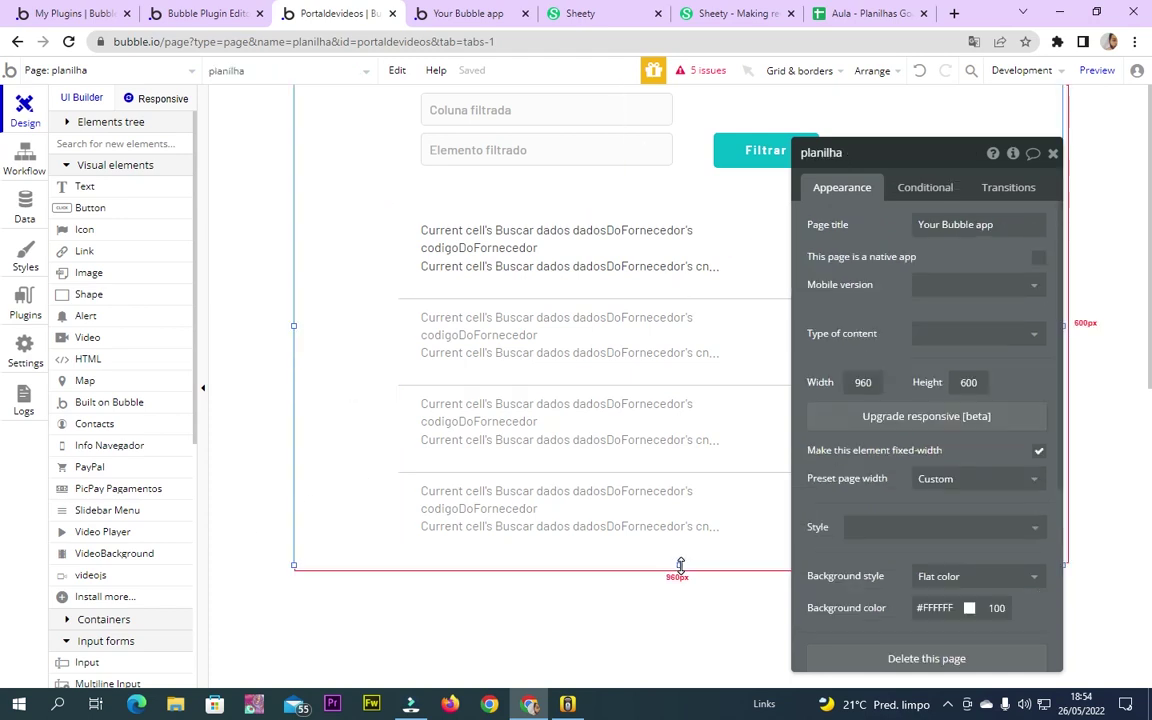
pyautogui.click(760, 245)
pyautogui.moveTo(760, 245); pyautogui.dragTo(761, 358)
pyautogui.click(86, 187)
pyautogui.moveTo(418, 205); pyautogui.dragTo(812, 298)
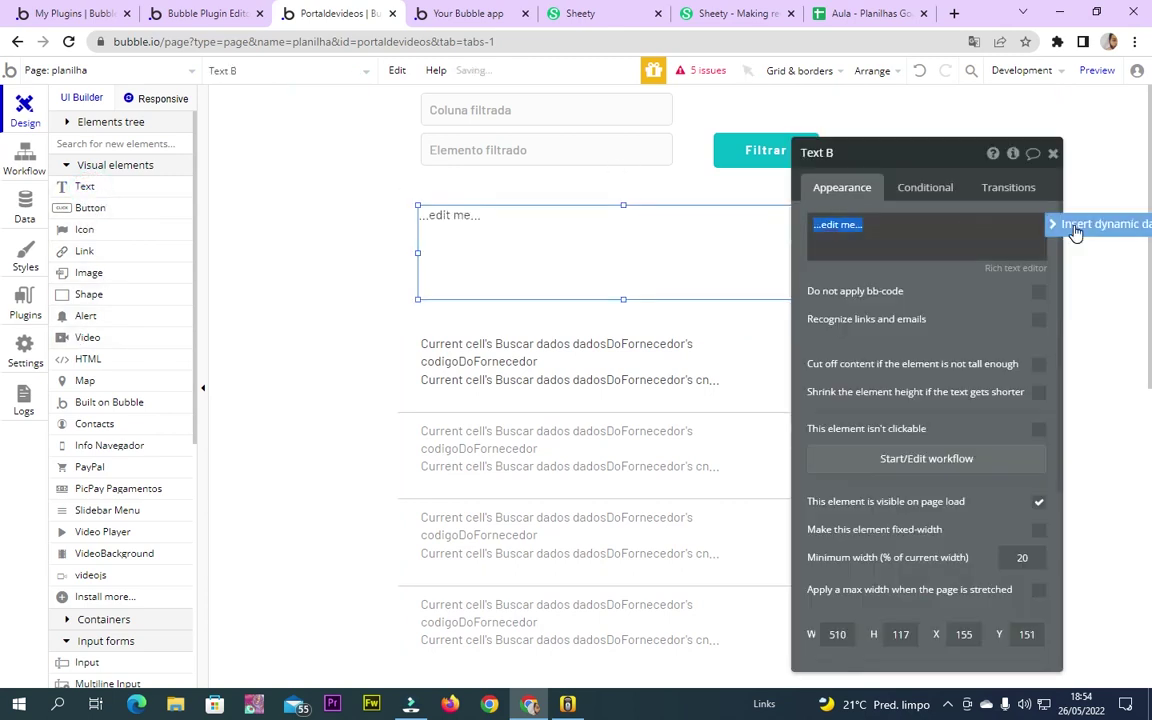
# Bind the new text to Aula - Buscar dados's dadosDoFornecedor from the external API
pyautogui.click(1075, 232)
pyautogui.click(938, 337)
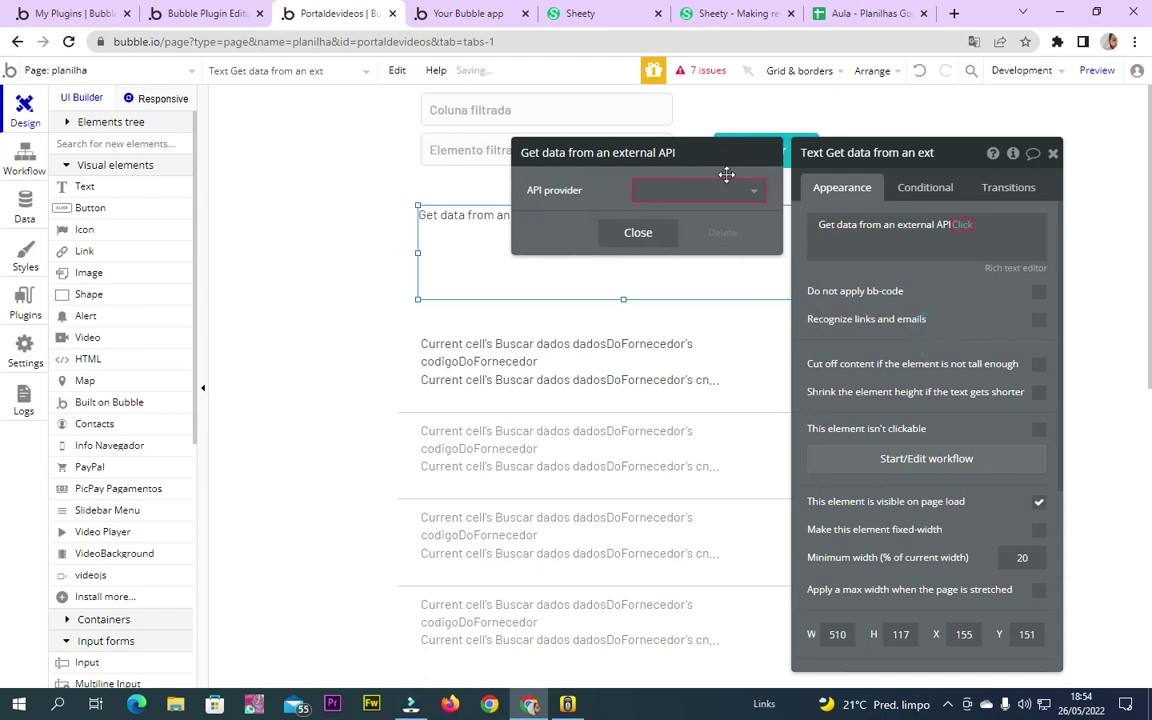
pyautogui.click(728, 191)
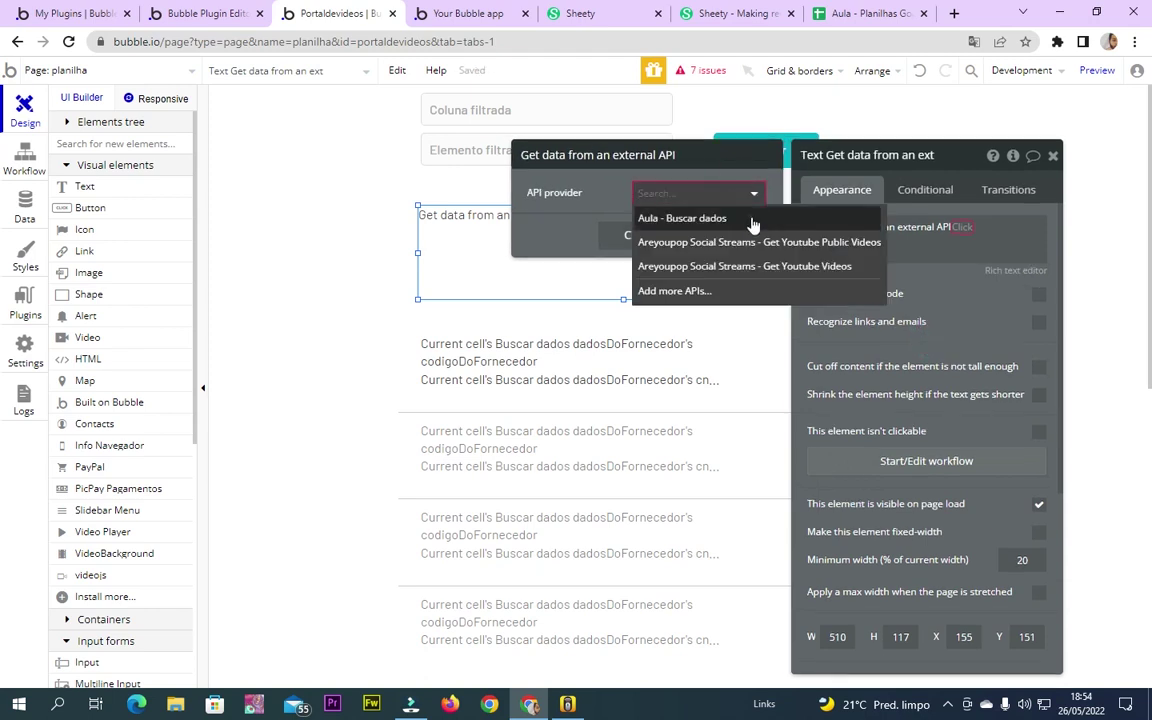
pyautogui.click(753, 224)
pyautogui.click(933, 232)
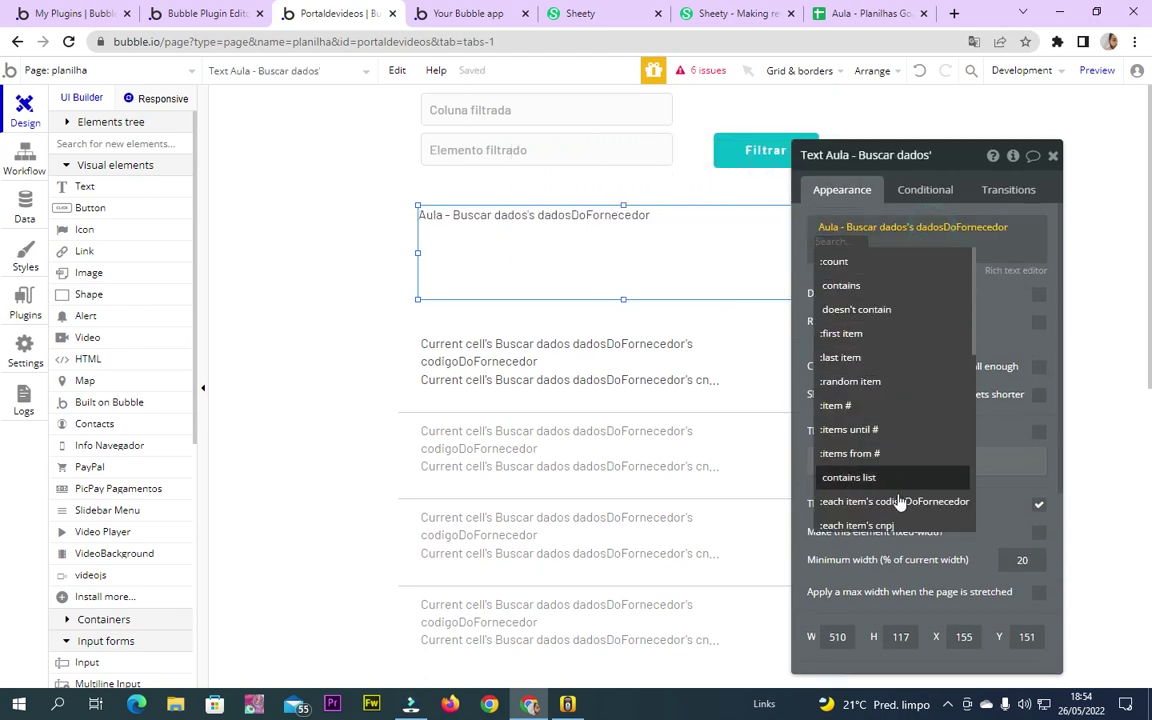
# Rework the text's data expression, then clear its dynamic data so the text is empty
pyautogui.click(978, 231)
pyautogui.click(975, 228)
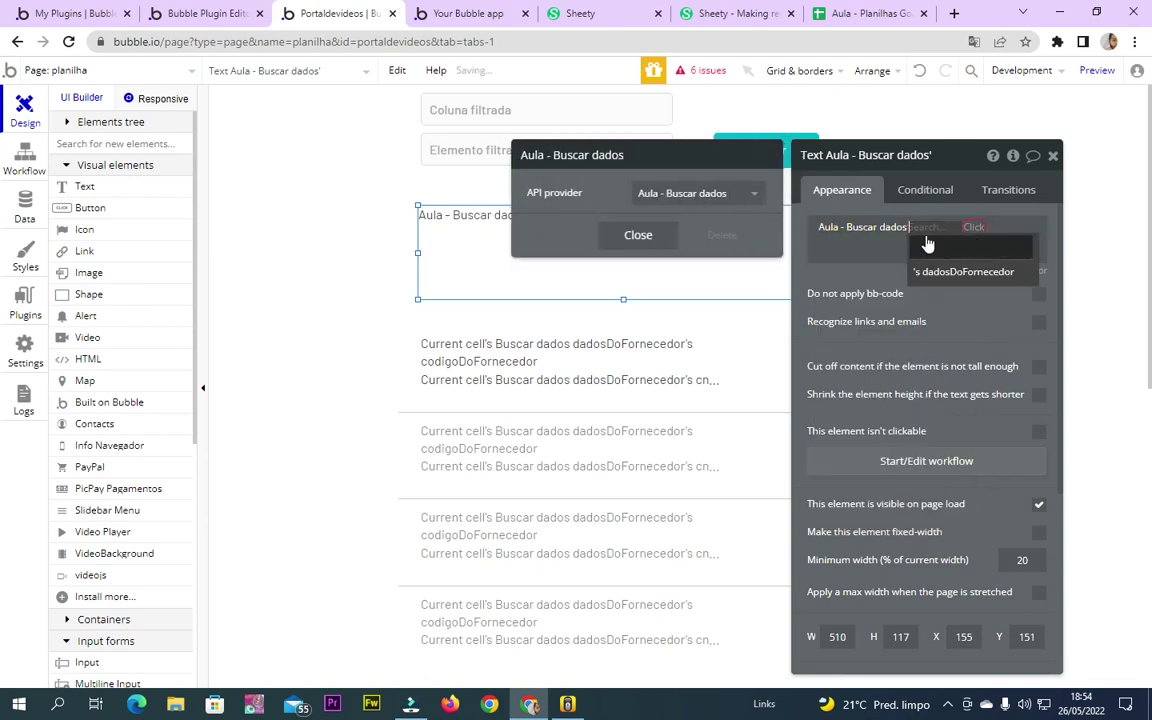
pyautogui.click(925, 271)
pyautogui.click(877, 280)
pyautogui.click(1008, 231)
pyautogui.click(932, 231)
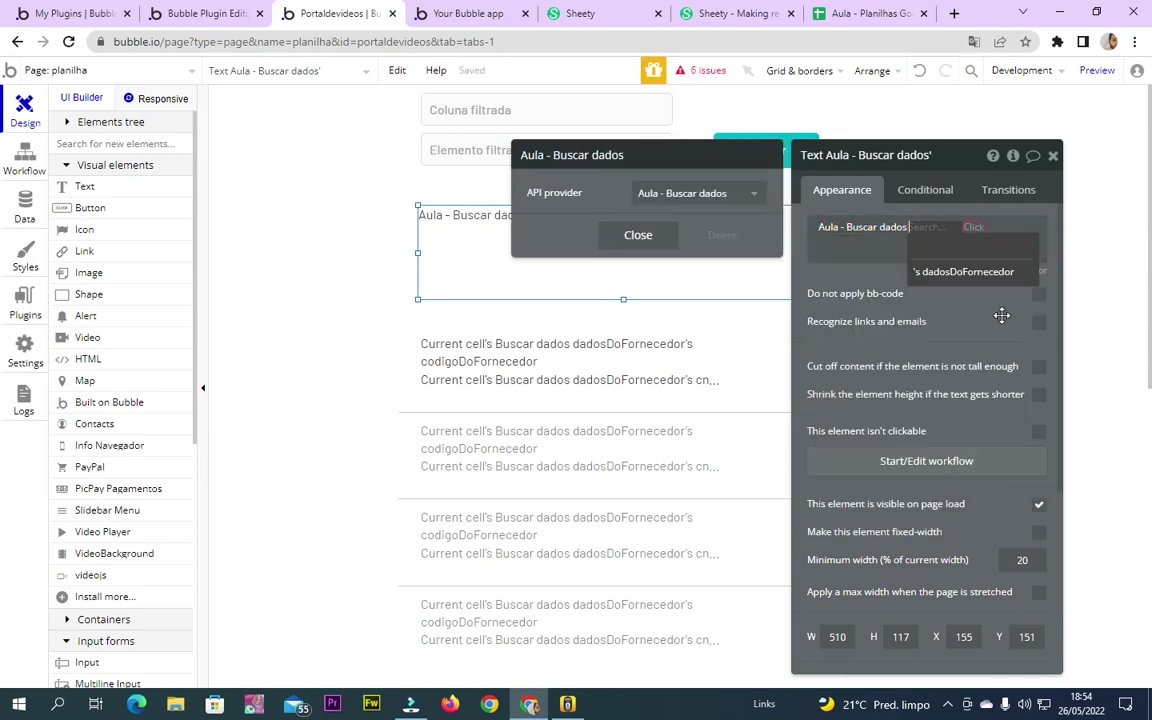
pyautogui.click(1001, 316)
pyautogui.click(962, 242)
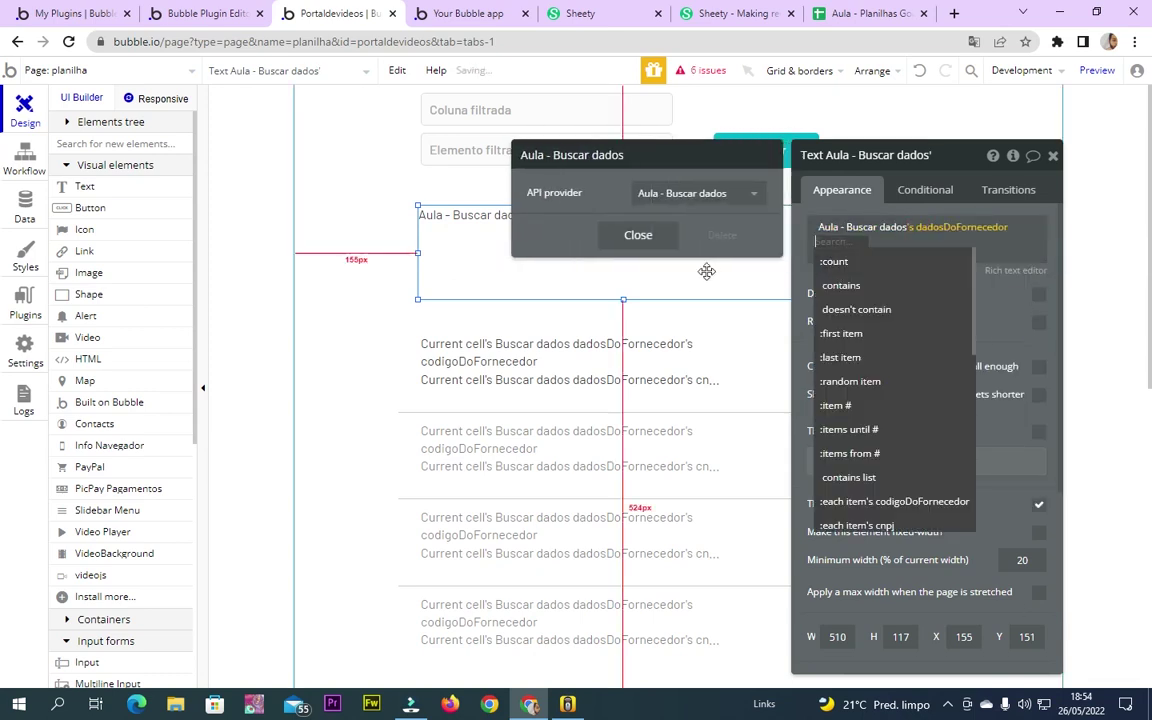
pyautogui.click(722, 235)
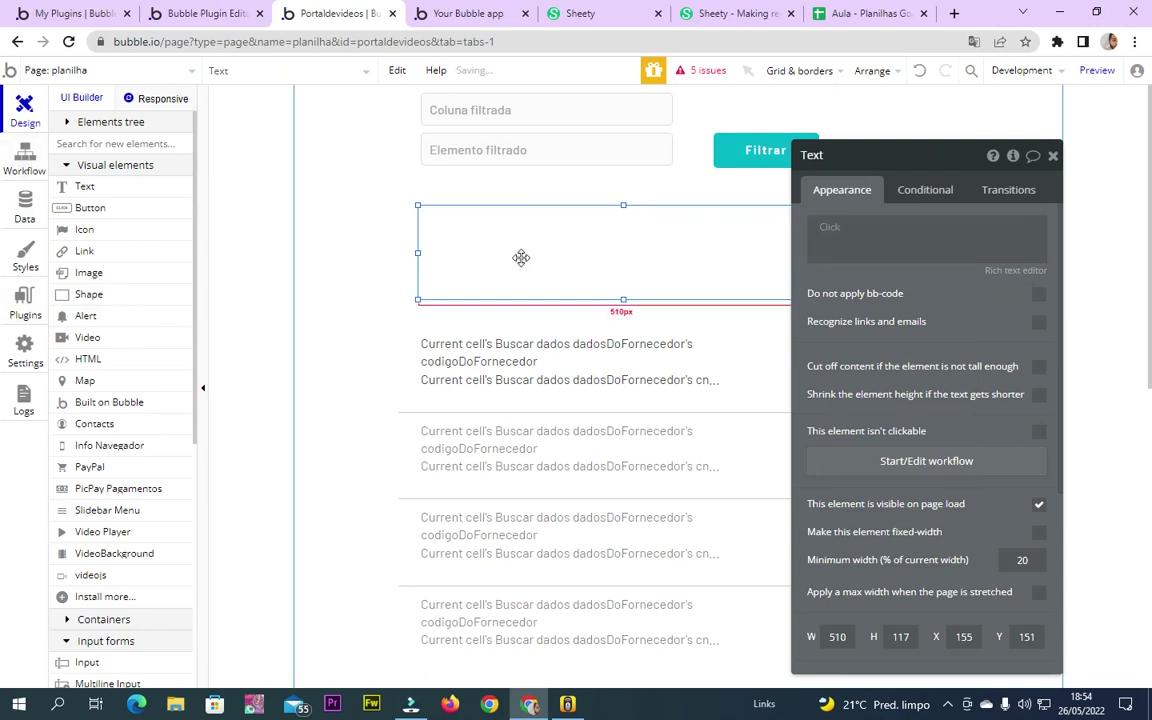
# Add a text-type custom state named 'Nome do fornecedor' to the text element
pyautogui.click(1014, 157)
pyautogui.click(560, 207)
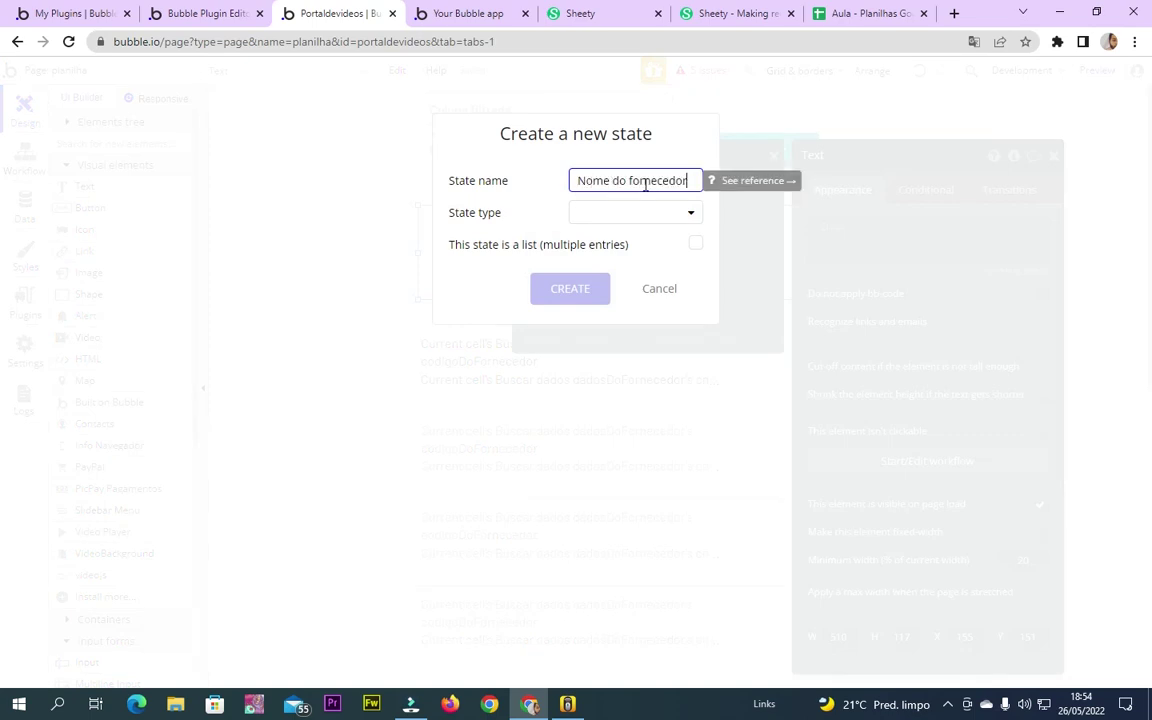
pyautogui.click(653, 212)
pyautogui.click(627, 242)
pyautogui.click(582, 292)
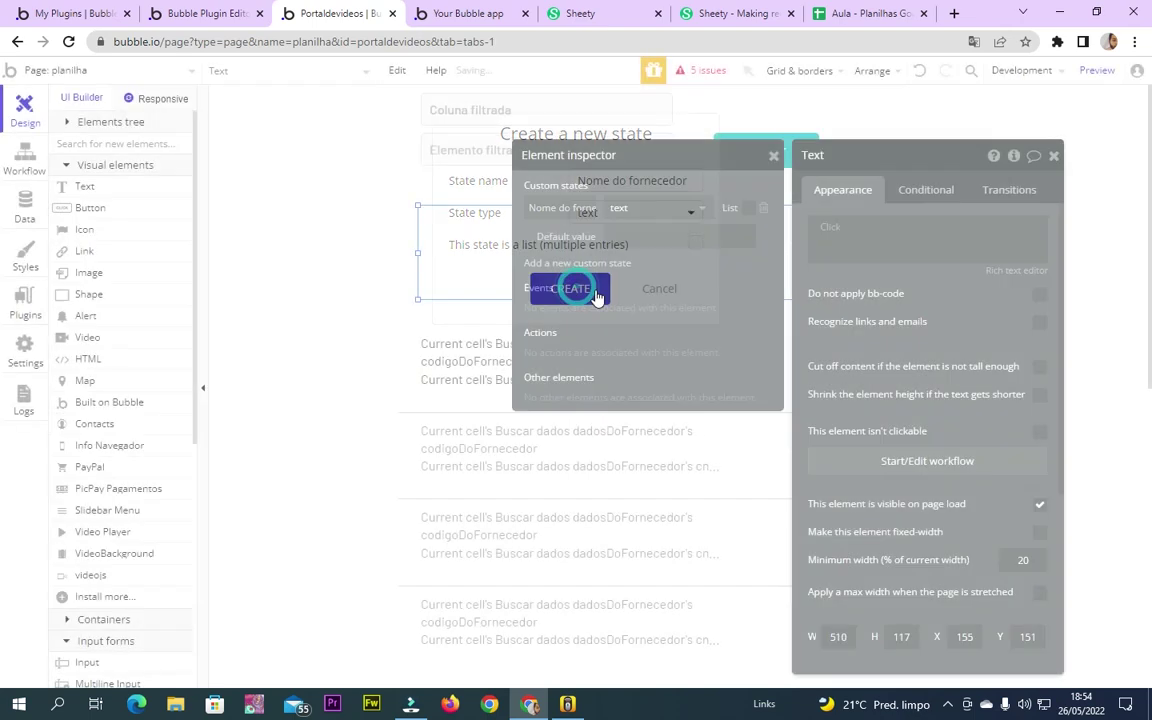
pyautogui.click(1055, 157)
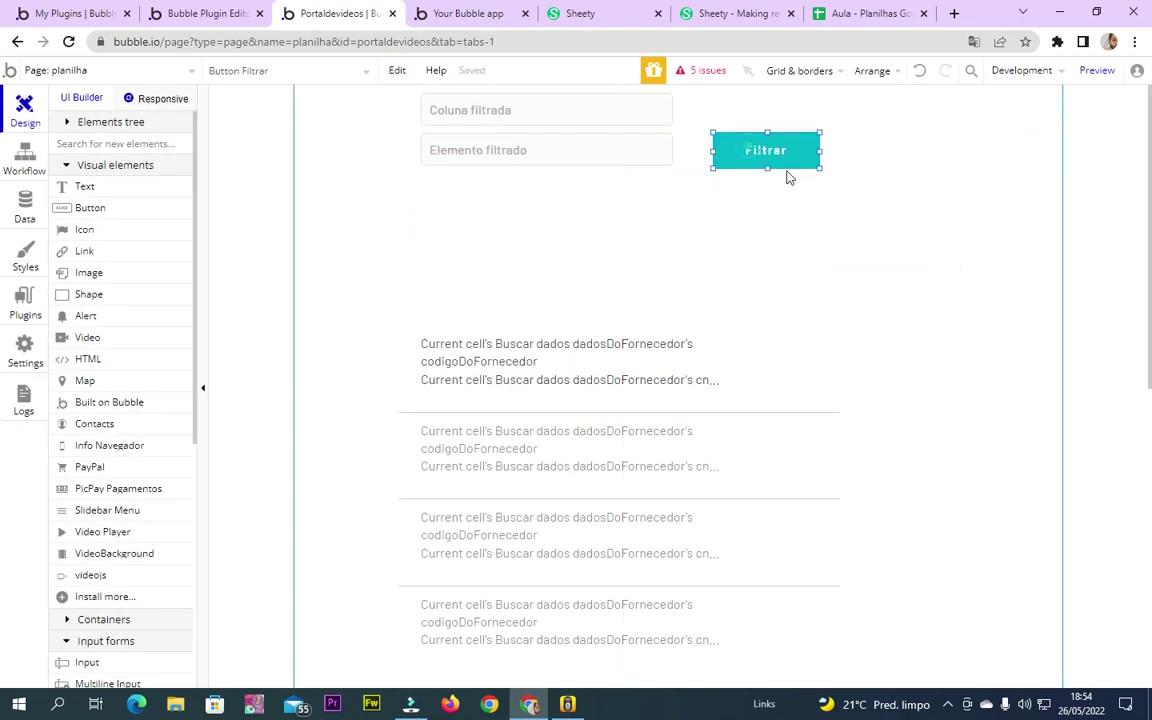
# Reselect the new text element, then select the Filtrar button
pyautogui.click(592, 247)
pyautogui.doubleClick(620, 260)
pyautogui.doubleClick(812, 155)
pyautogui.click(763, 165)
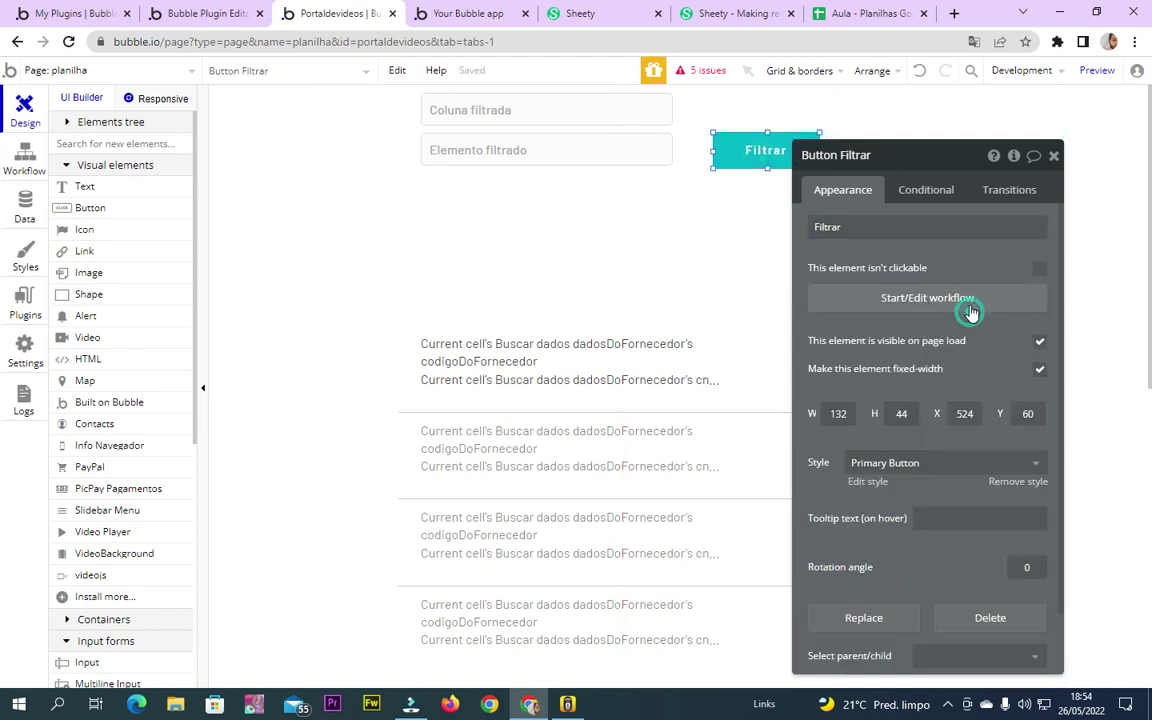
# Add a Set state action on Text setting Nome do fornecedor to step 1's first item's name
pyautogui.click(970, 312)
pyautogui.click(362, 266)
pyautogui.moveTo(362, 500)
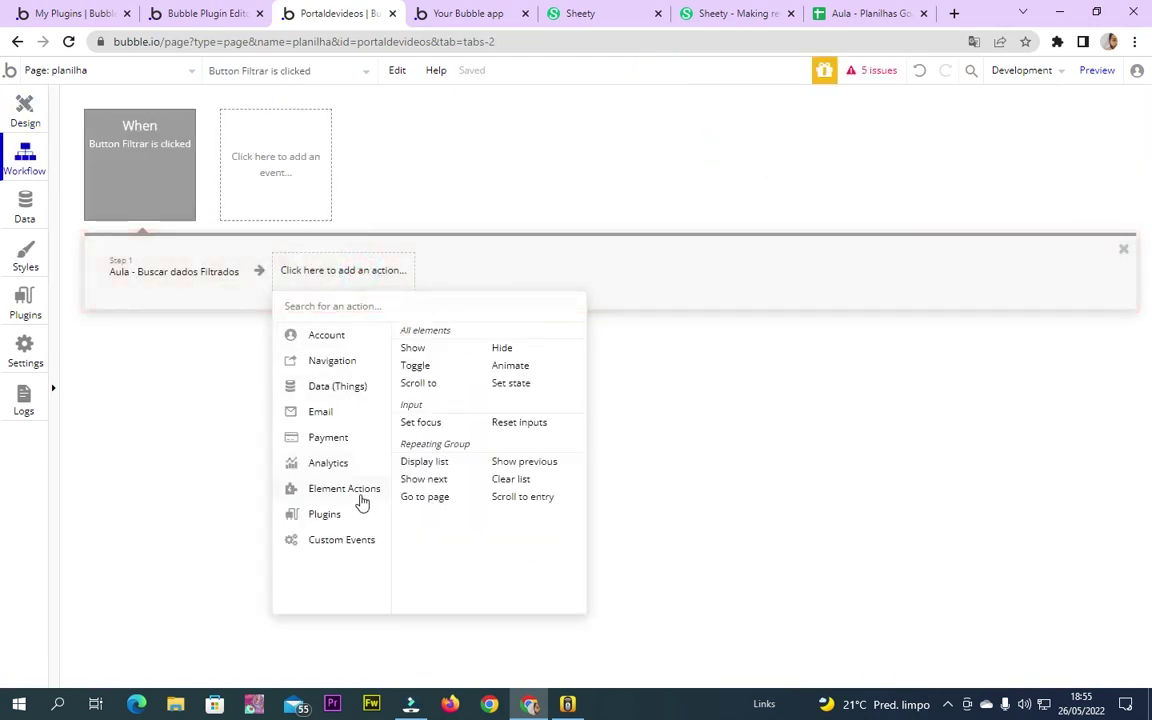
pyautogui.click(521, 388)
pyautogui.click(951, 196)
pyautogui.write('Text')
pyautogui.click(958, 219)
pyautogui.click(955, 228)
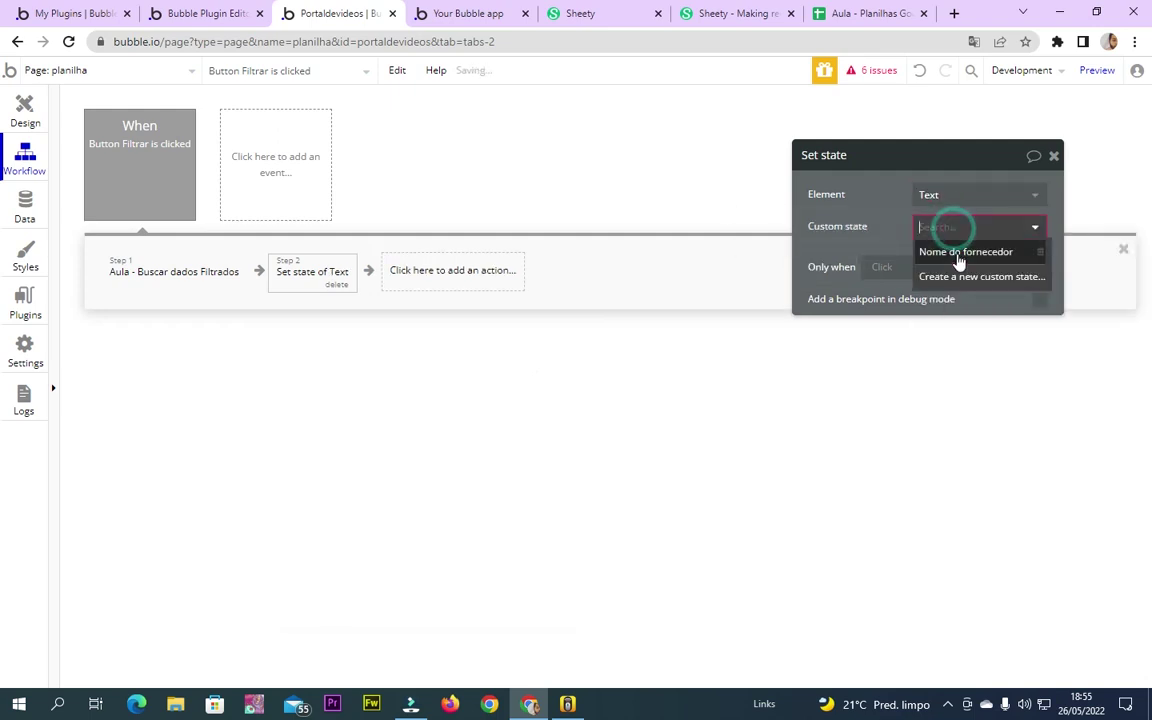
pyautogui.click(955, 250)
pyautogui.click(932, 260)
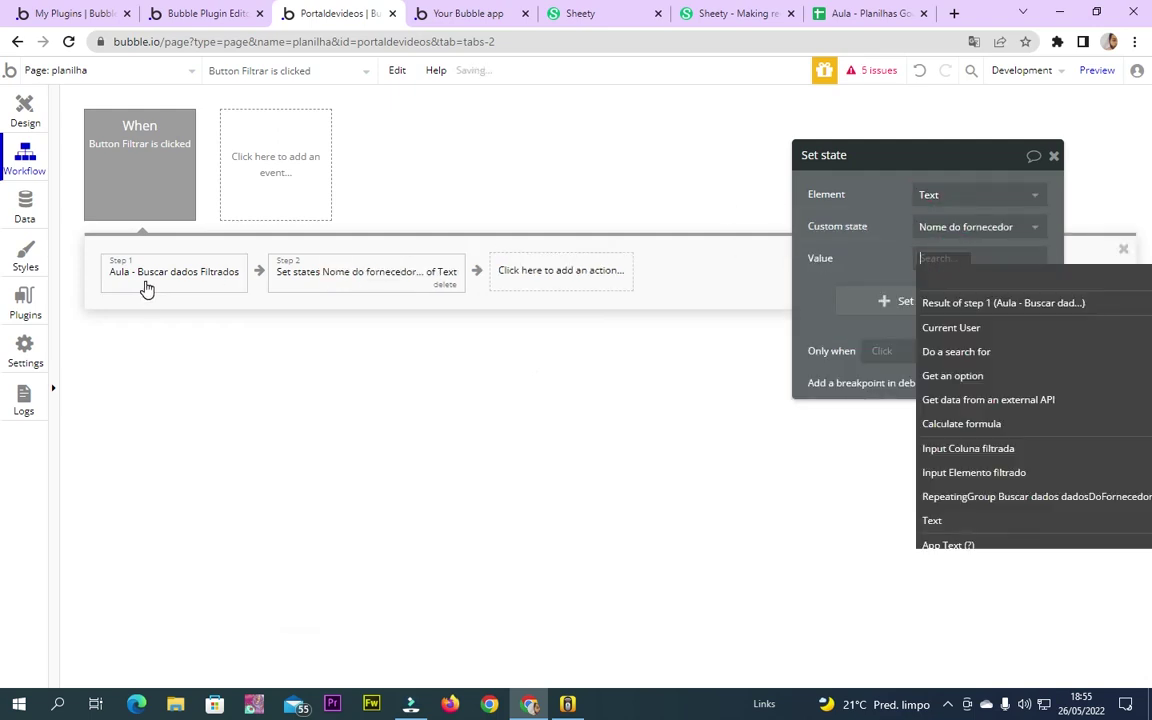
pyautogui.click(1010, 302)
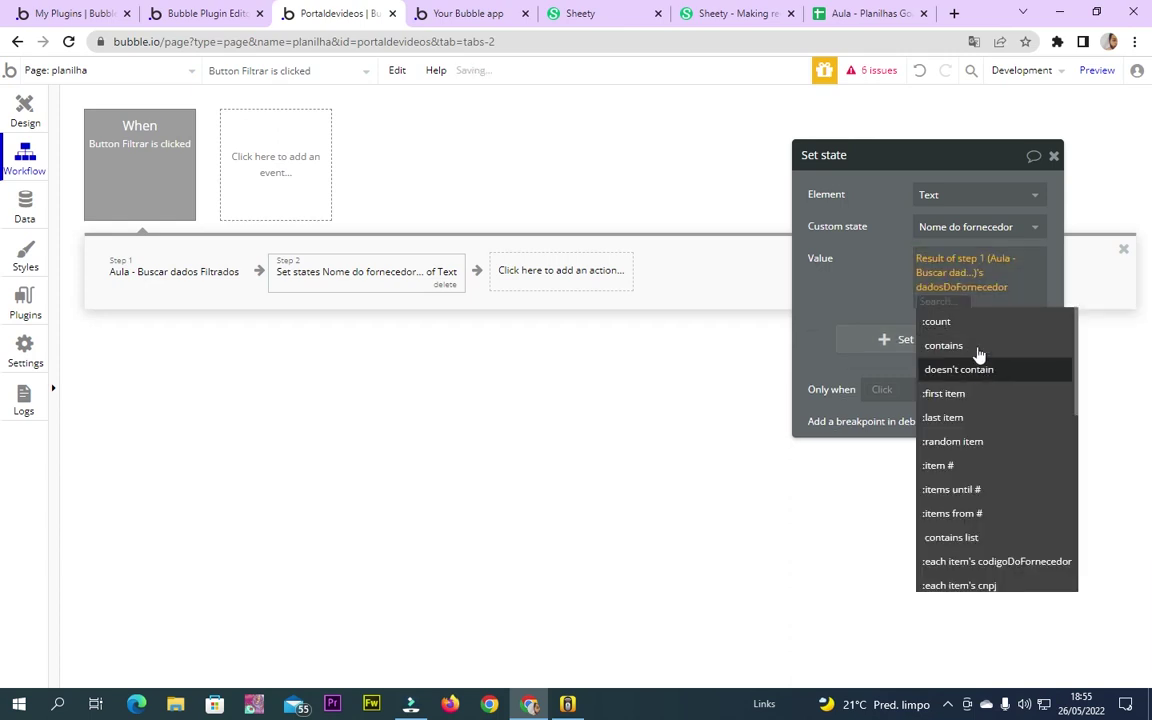
pyautogui.click(944, 393)
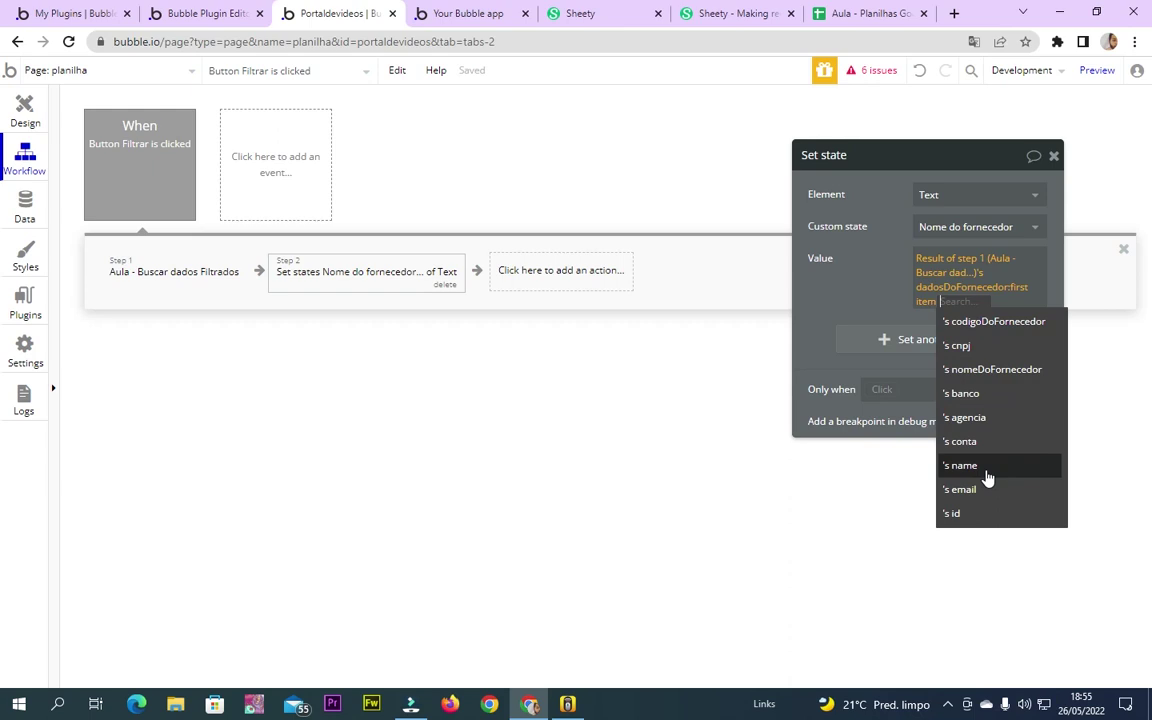
pyautogui.click(987, 466)
# Create a new text custom state 'email' and set it to step 1's first item's email
pyautogui.click(904, 345)
pyautogui.click(965, 330)
pyautogui.click(897, 360)
pyautogui.click(931, 360)
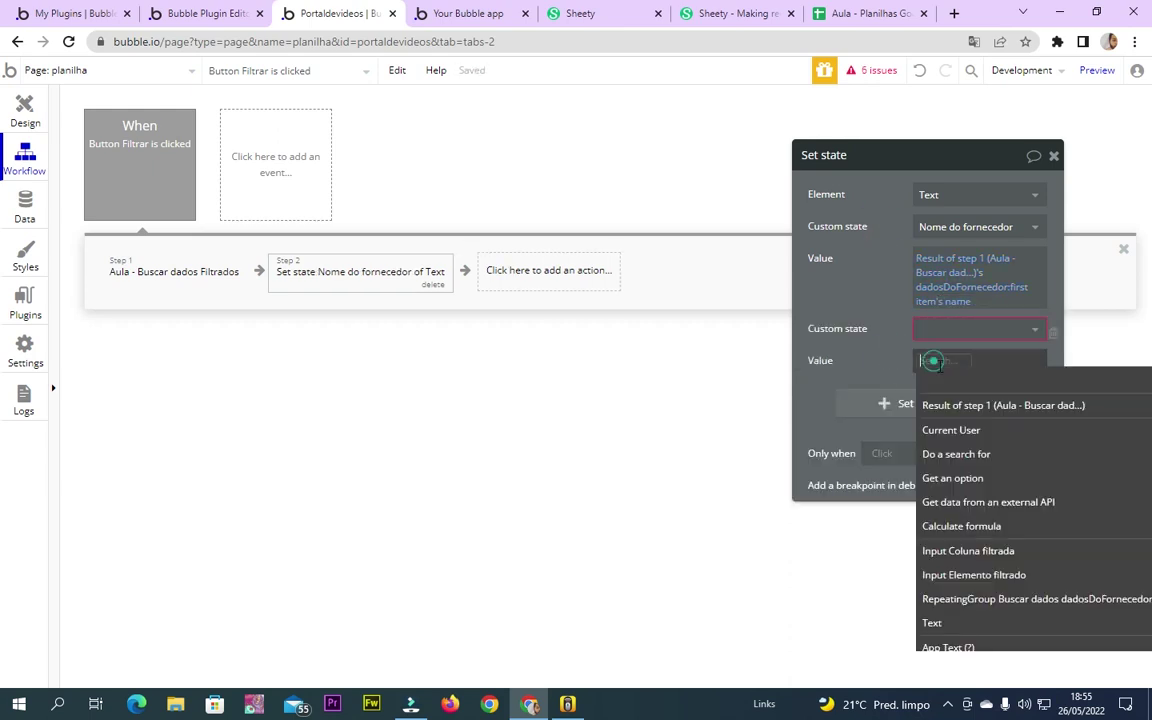
pyautogui.click(966, 405)
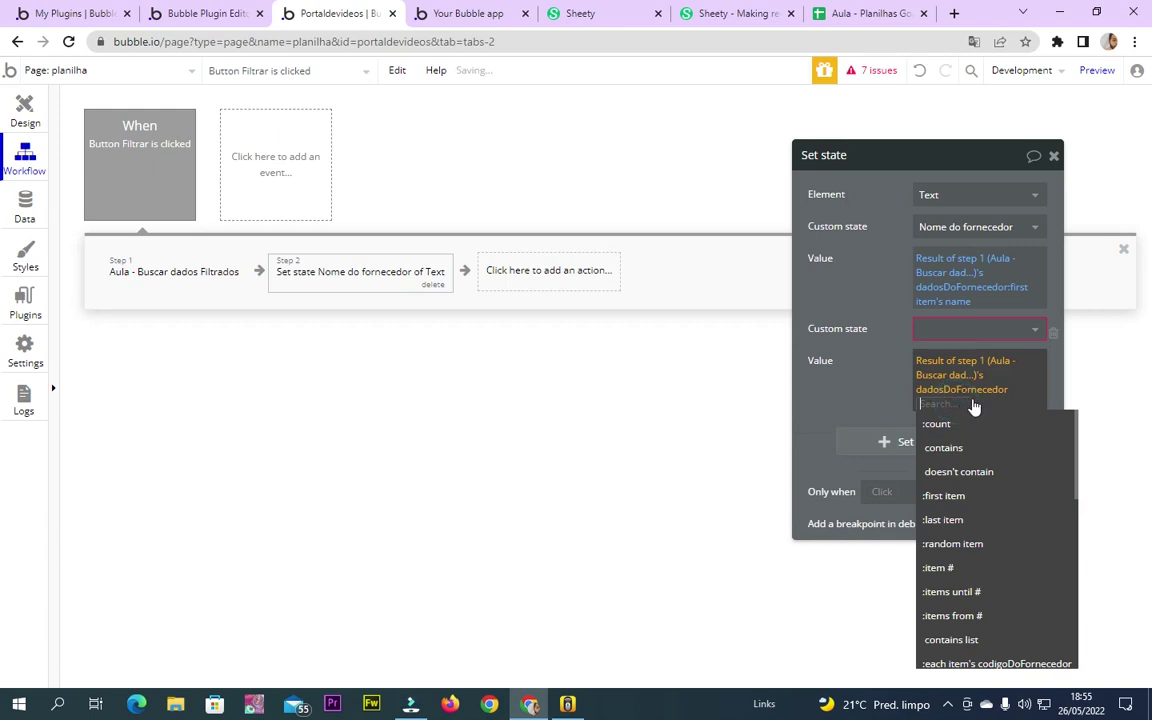
pyautogui.click(950, 497)
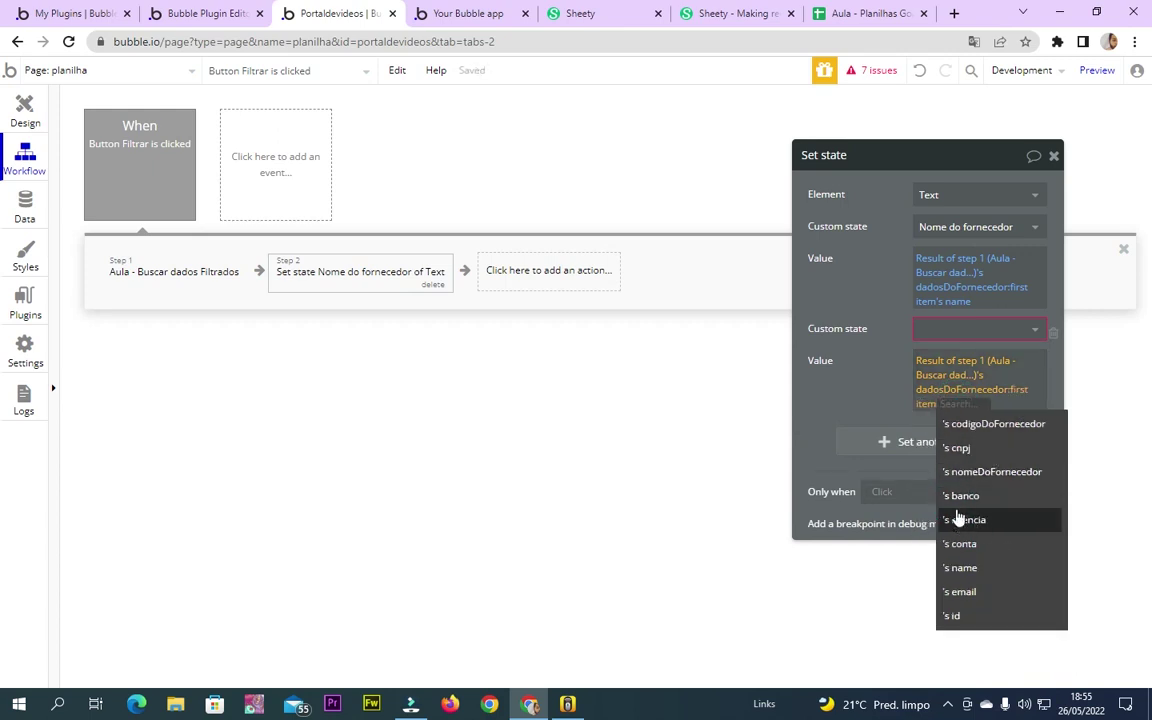
pyautogui.click(982, 591)
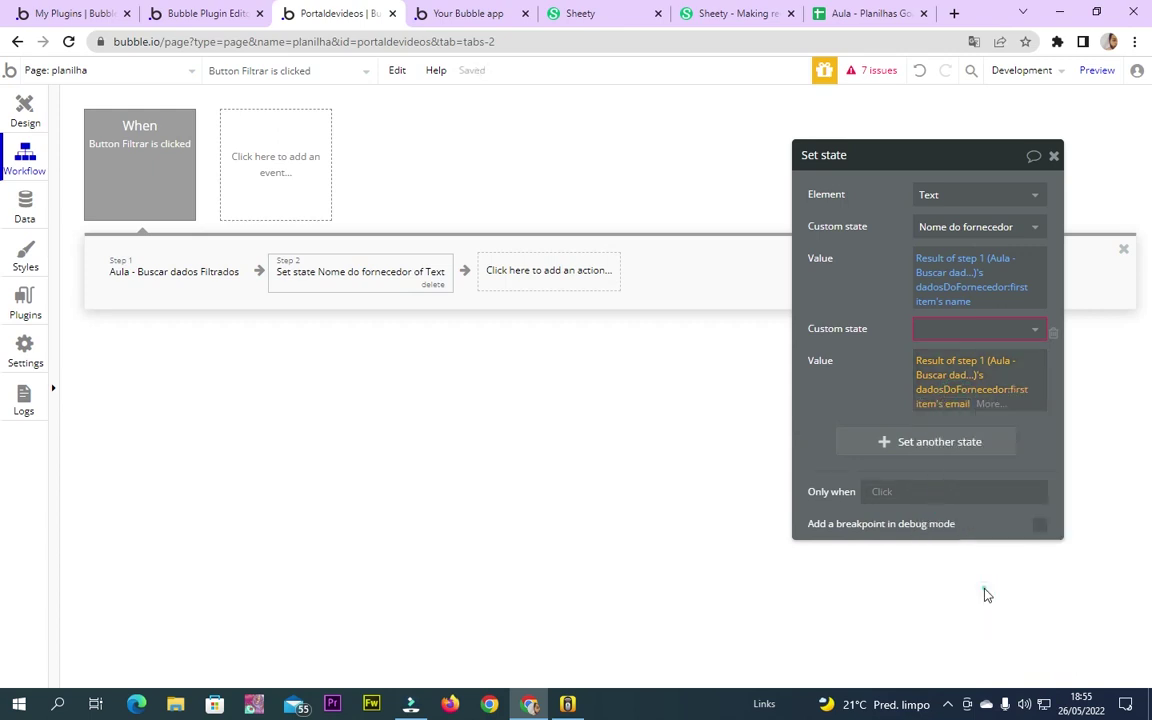
pyautogui.click(962, 328)
pyautogui.click(975, 377)
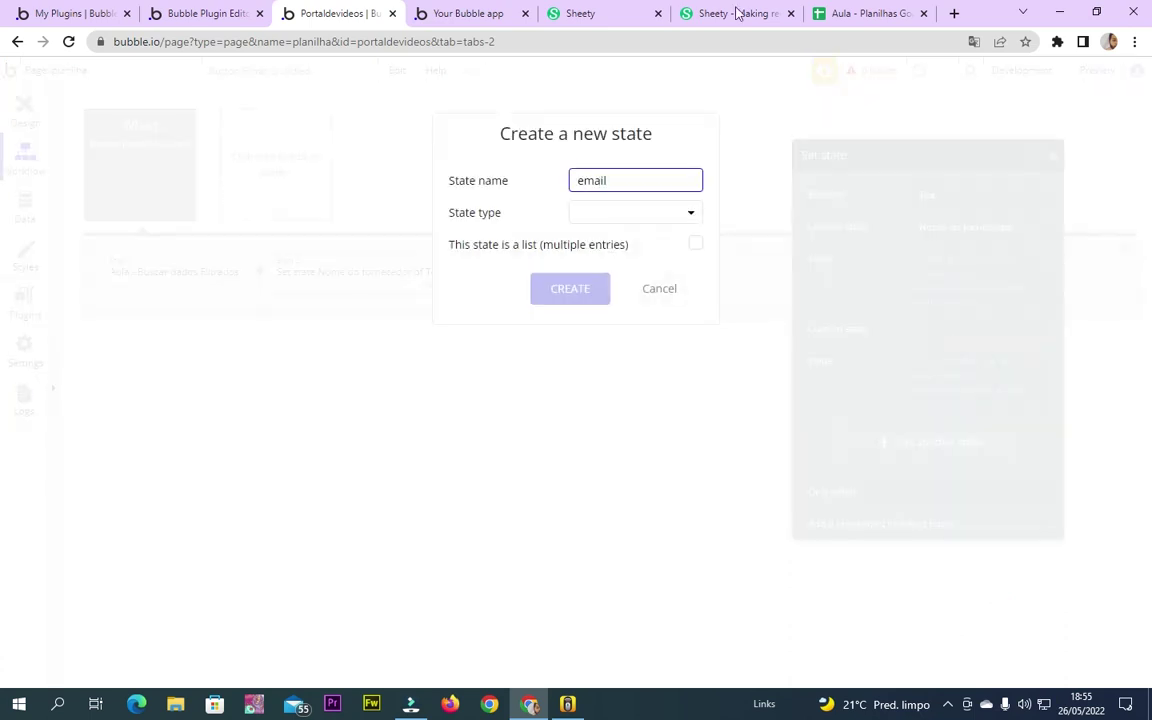
pyautogui.click(663, 218)
pyautogui.click(640, 240)
pyautogui.click(599, 289)
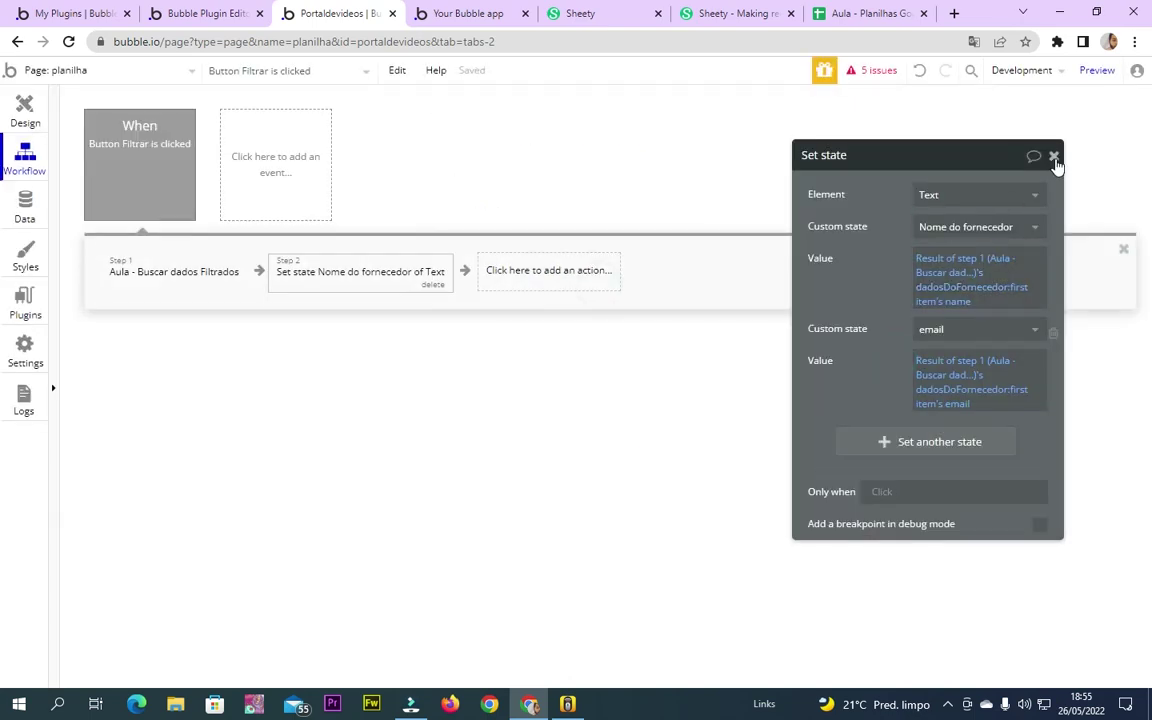
pyautogui.click(1054, 157)
pyautogui.click(24, 112)
pyautogui.click(463, 231)
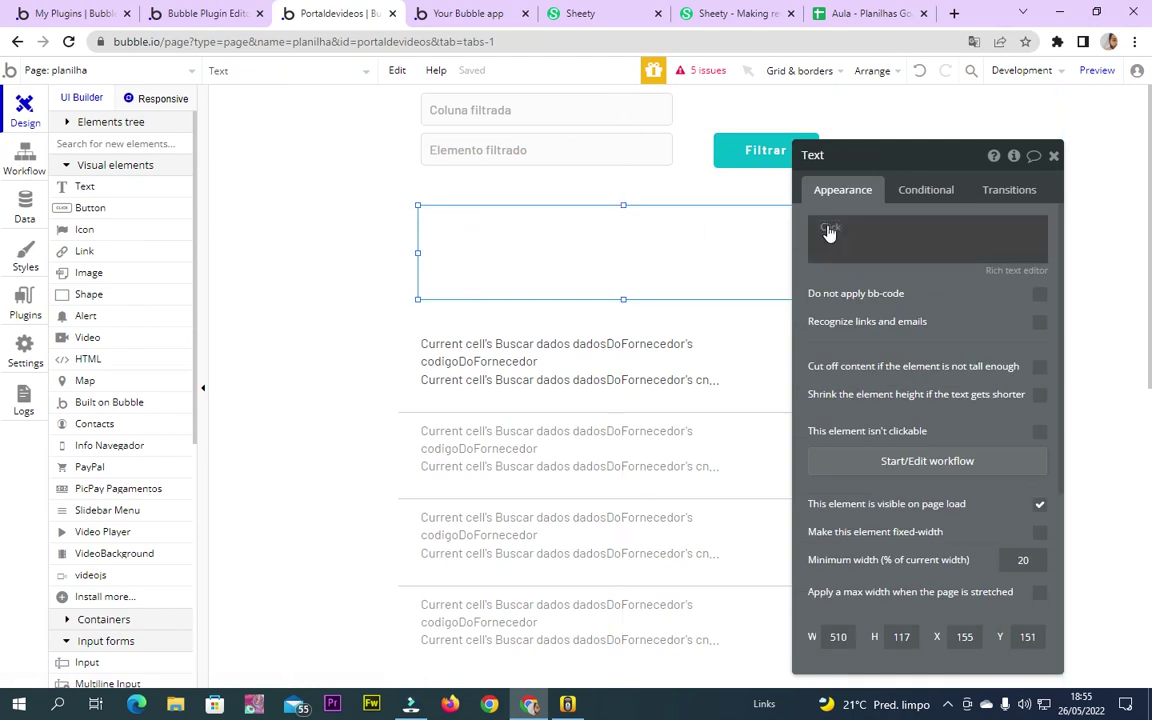
pyautogui.click(828, 229)
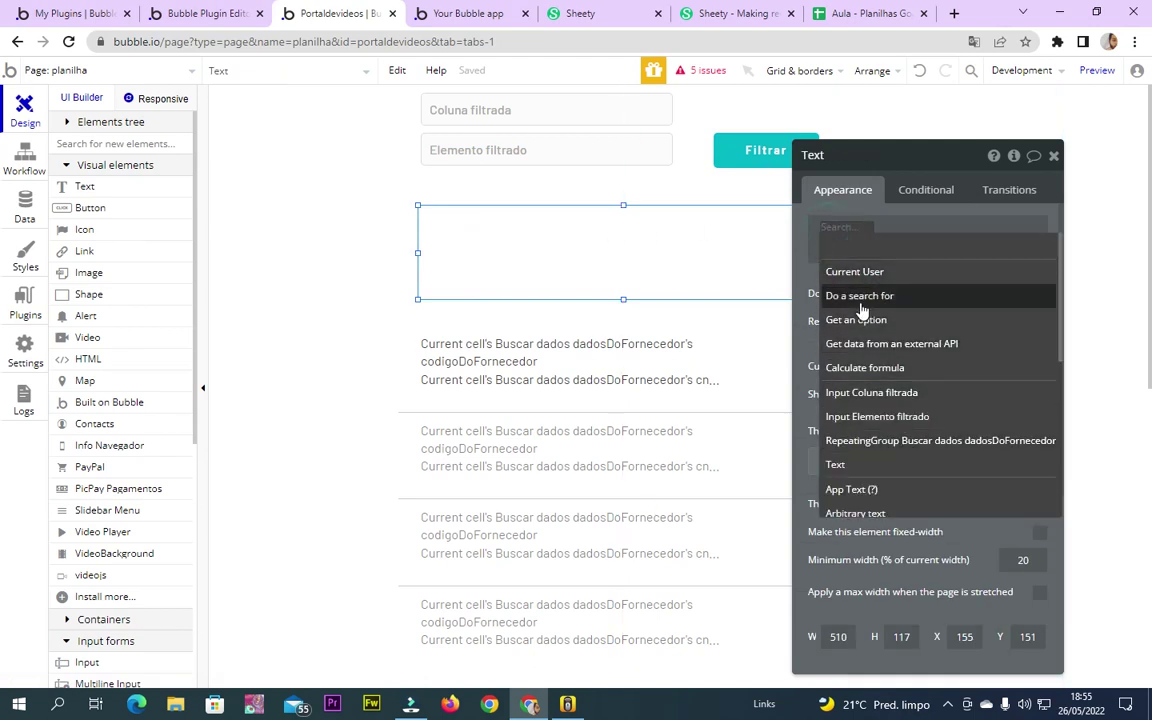
pyautogui.write('Text')
pyautogui.click(858, 271)
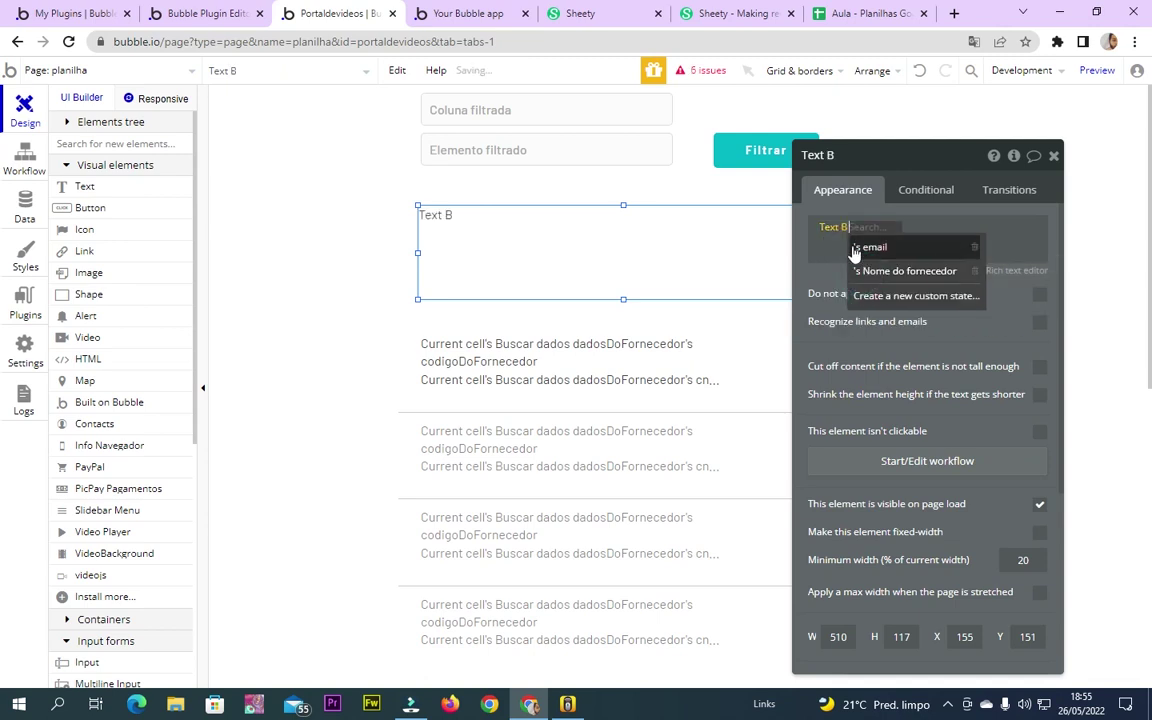
pyautogui.click(866, 248)
# Add a second line showing Text B's Nome do fornecedor, then shrink the box to two lines
pyautogui.click(1010, 221)
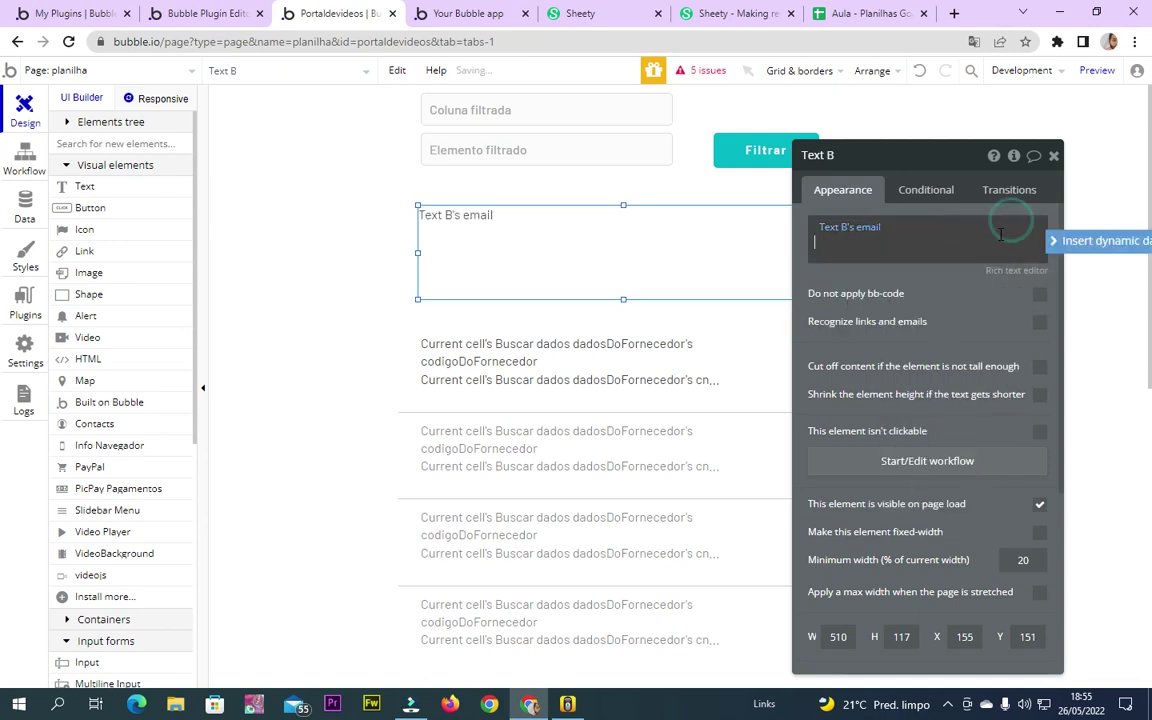
pyautogui.click(1095, 244)
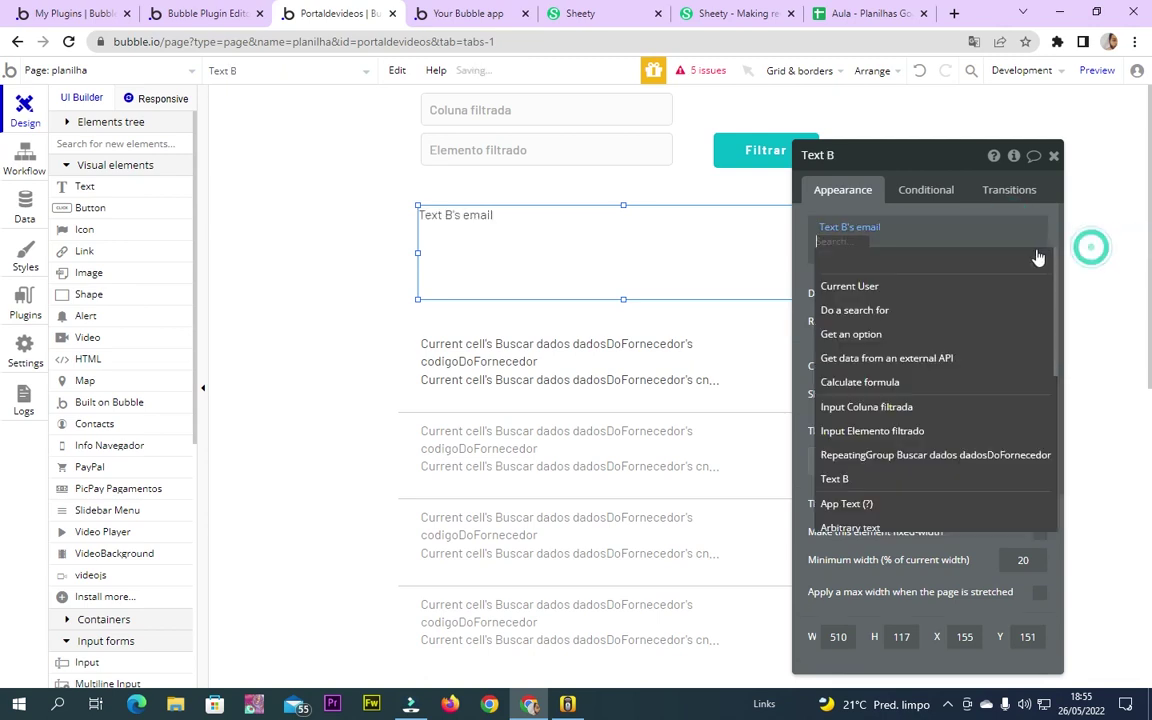
pyautogui.write('text')
pyautogui.click(870, 286)
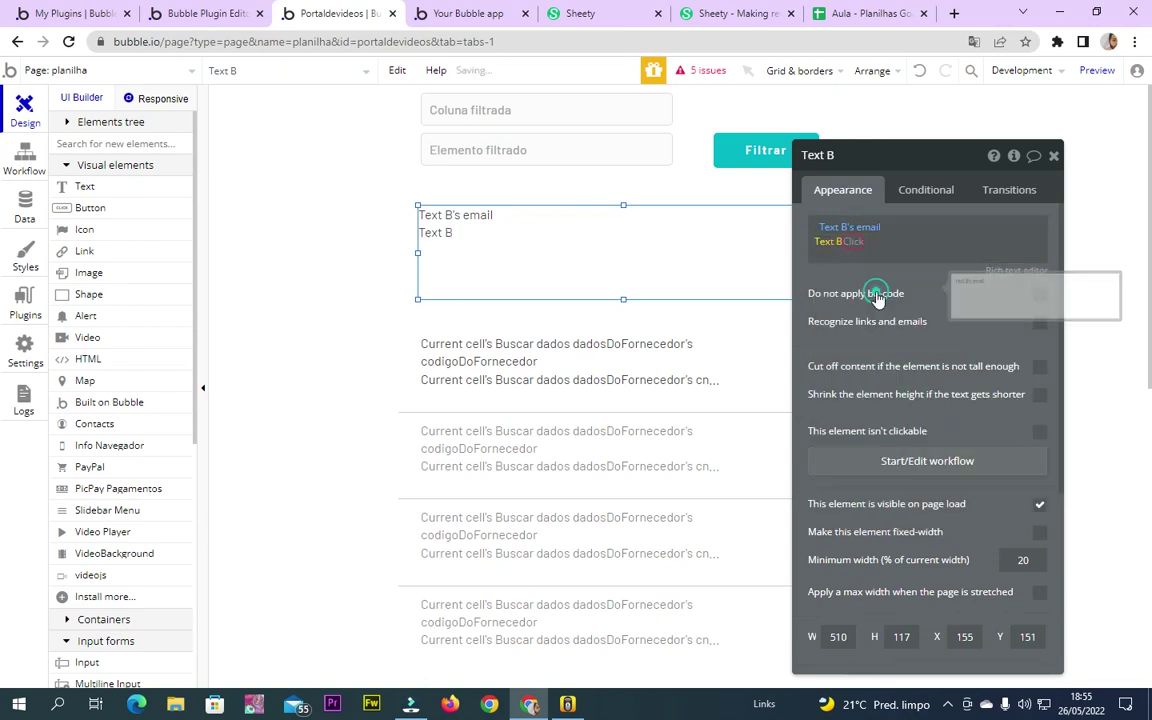
pyautogui.click(898, 287)
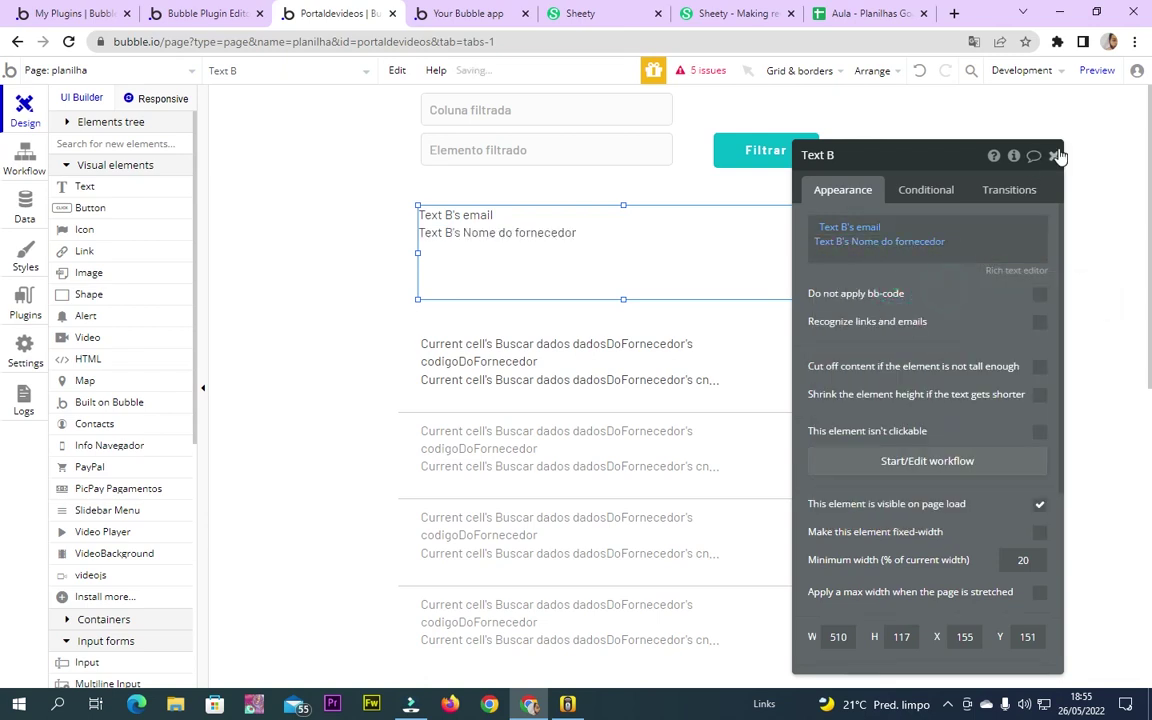
pyautogui.click(1054, 155)
pyautogui.moveTo(624, 298); pyautogui.dragTo(621, 255)
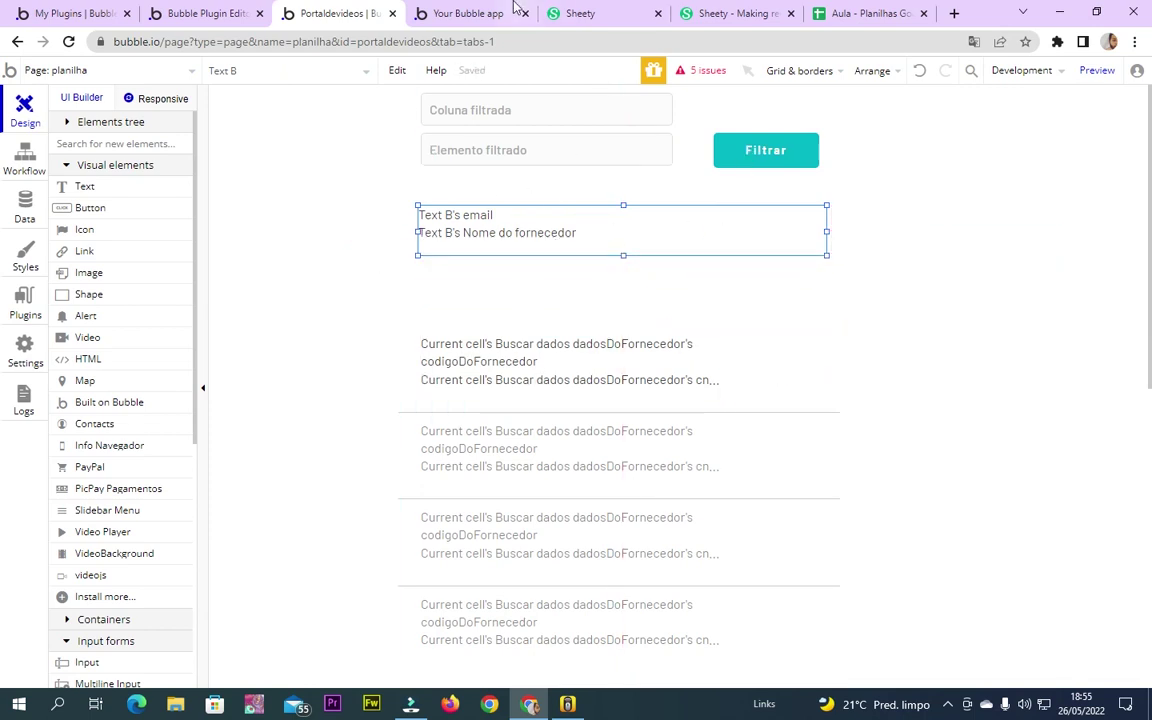
# Launch the debug preview and check the Banco column header in the supplier sheet
pyautogui.click(1097, 70)
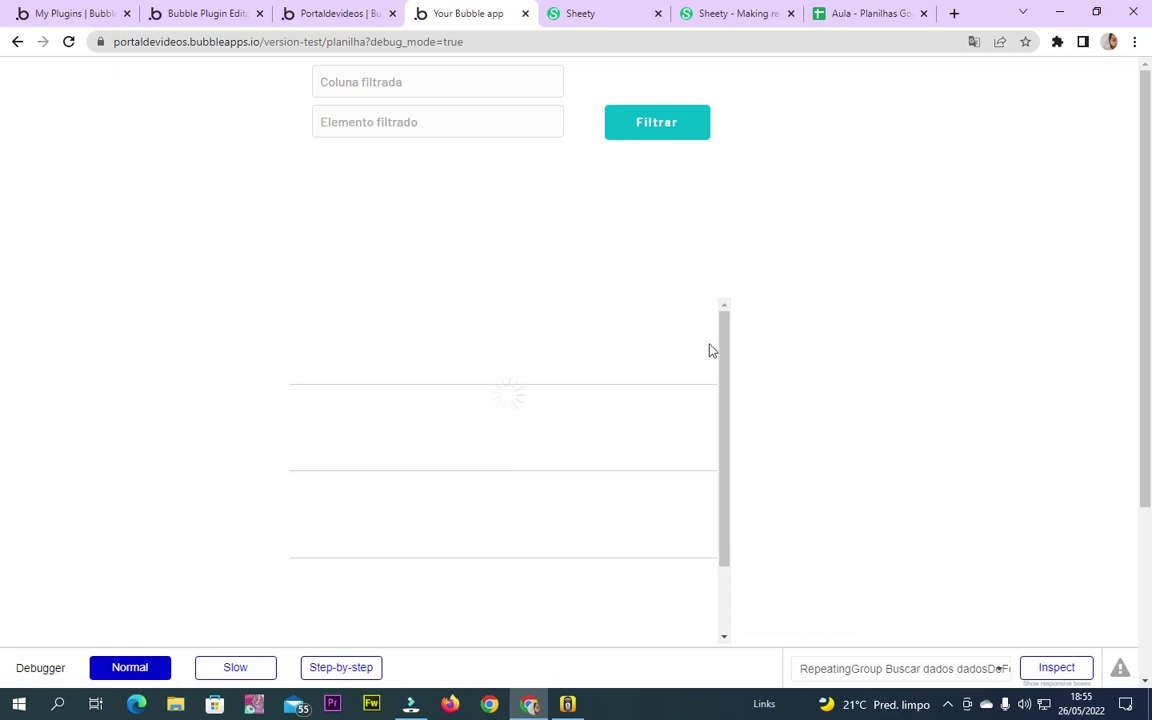
pyautogui.moveTo(725, 338)
pyautogui.mouseDown()
pyautogui.moveTo(733, 535)
pyautogui.moveTo(724, 330)
pyautogui.mouseUp()
pyautogui.click(409, 83)
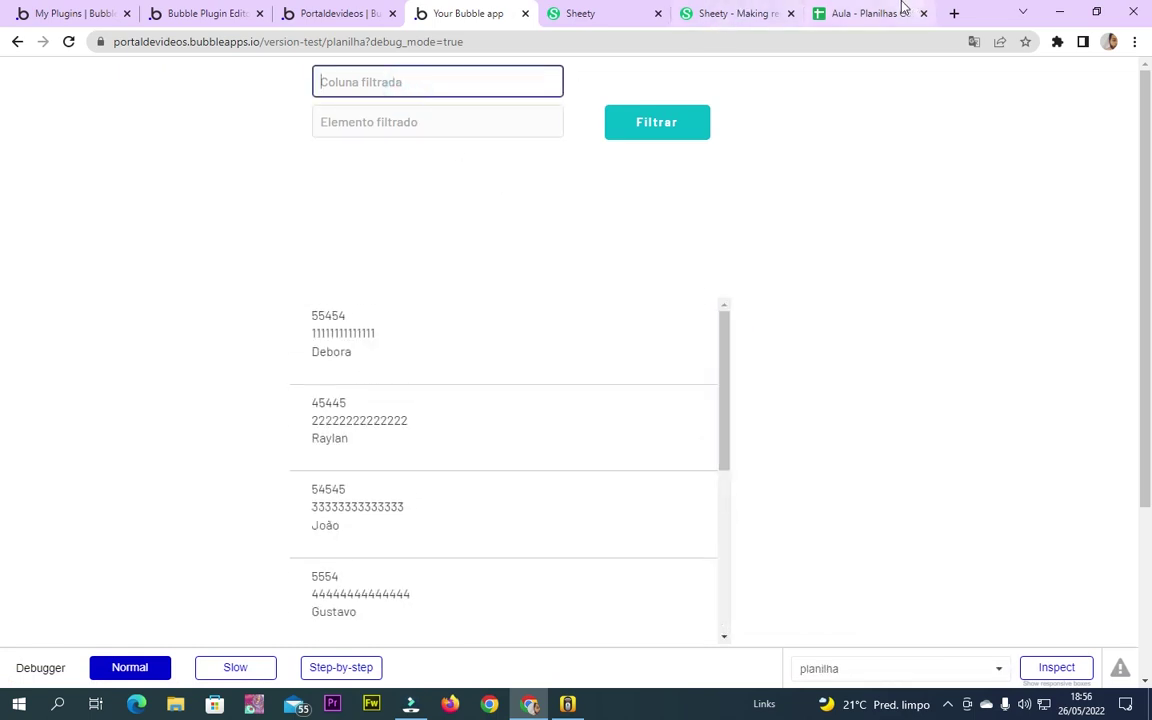
pyautogui.click(872, 13)
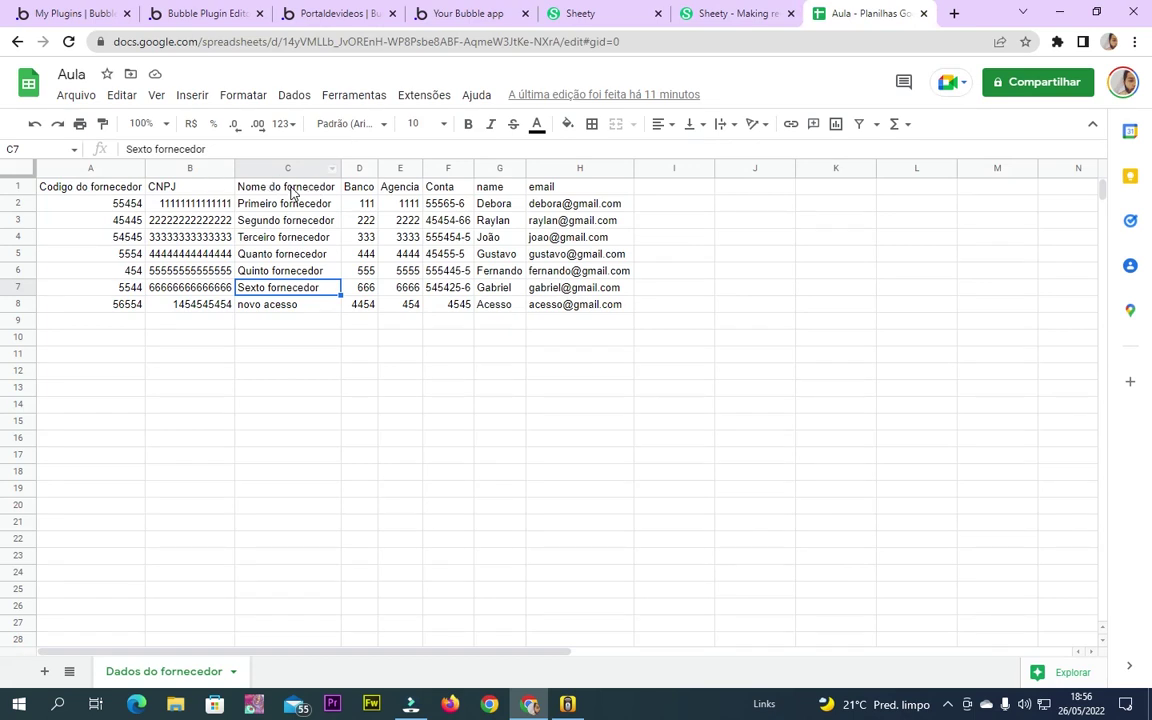
pyautogui.click(365, 186)
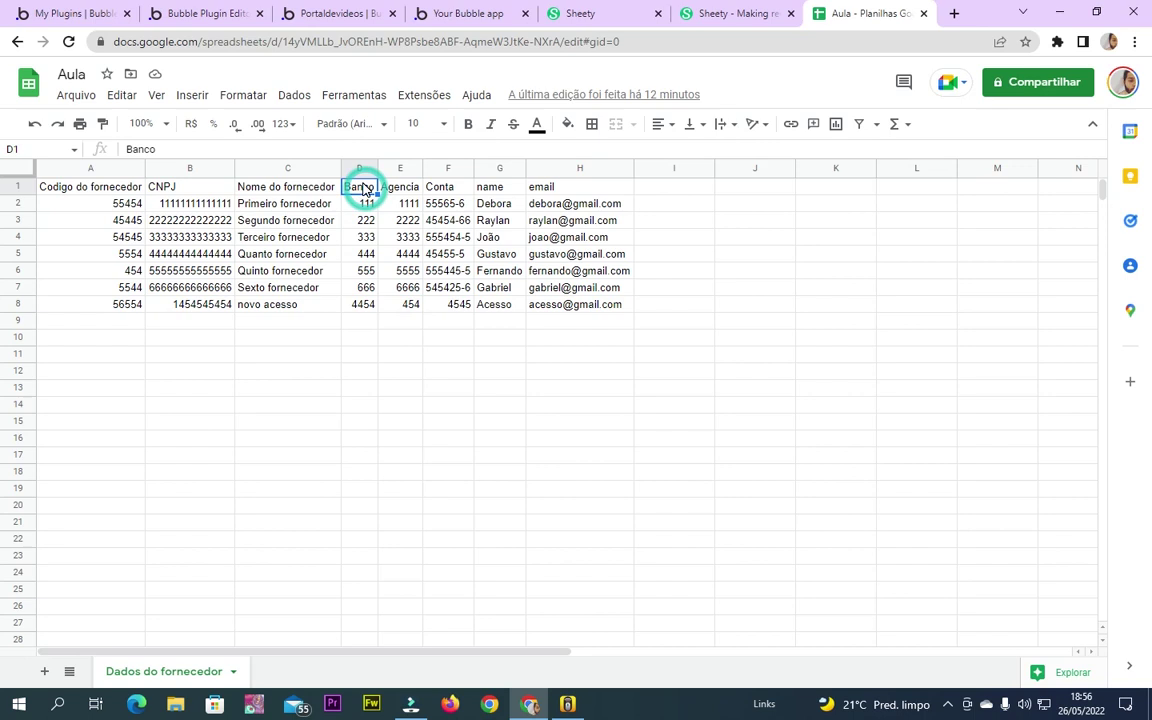
pyautogui.click(740, 12)
pyautogui.click(465, 13)
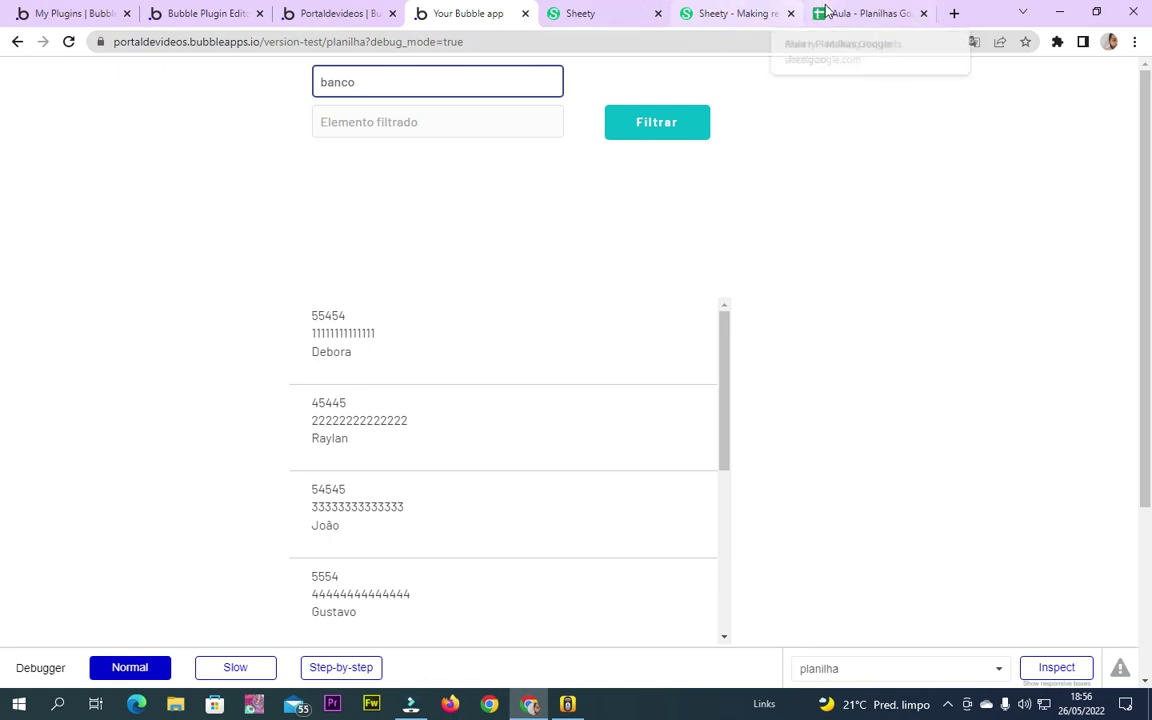
pyautogui.click(862, 13)
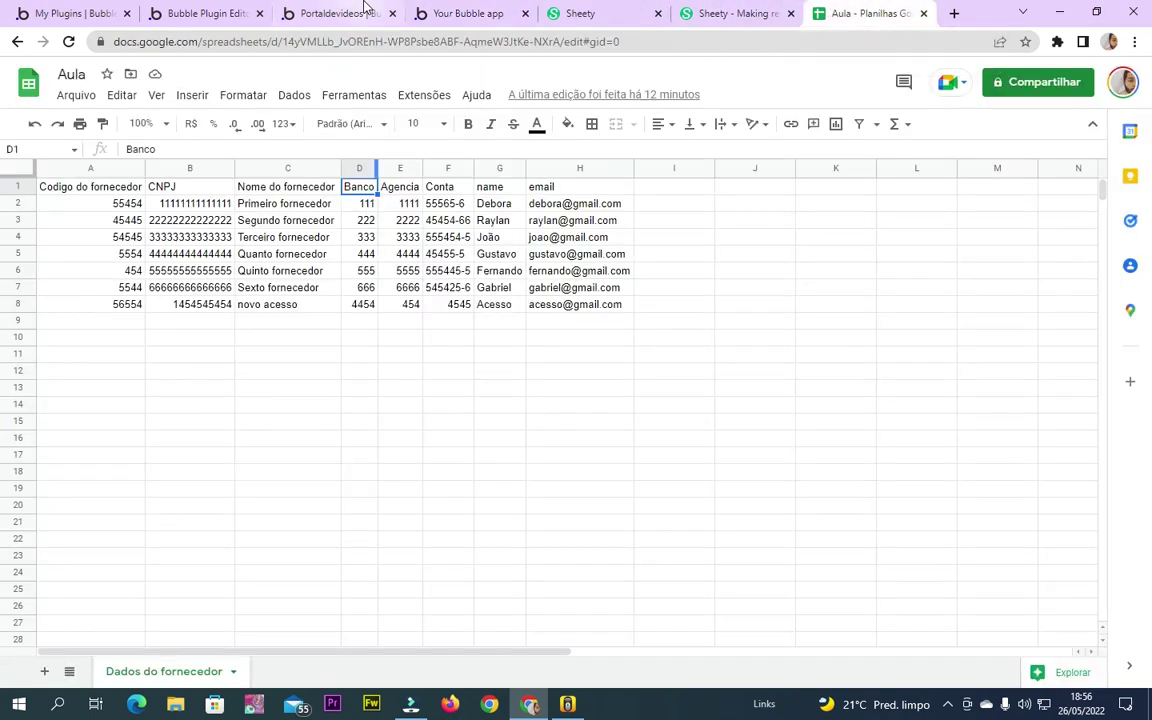
pyautogui.click(335, 13)
pyautogui.click(465, 13)
# Filter the preview by value 111 and select the returned email
pyautogui.click(453, 129)
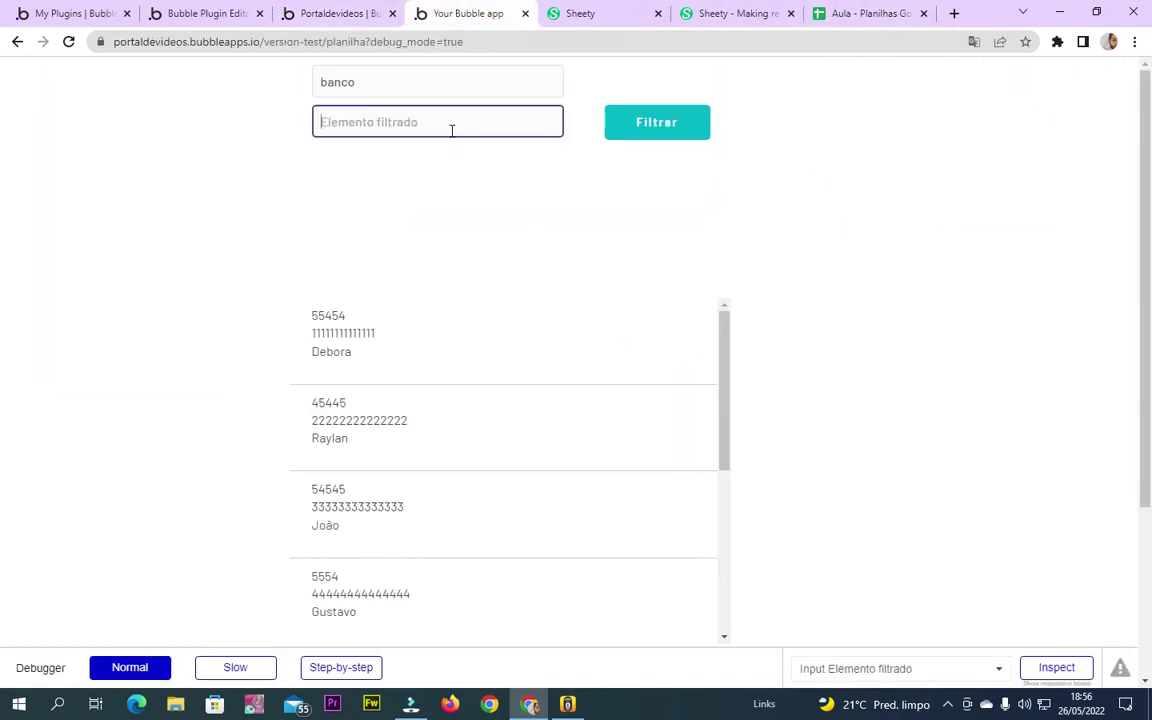
pyautogui.write('111')
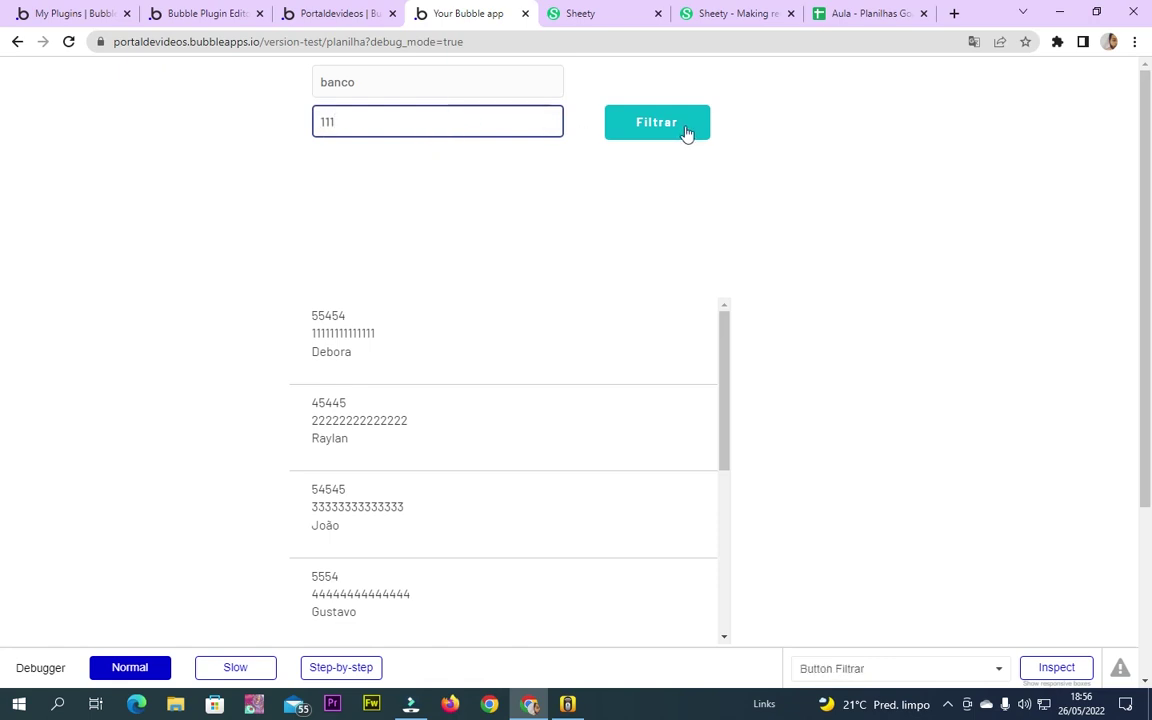
pyautogui.click(685, 130)
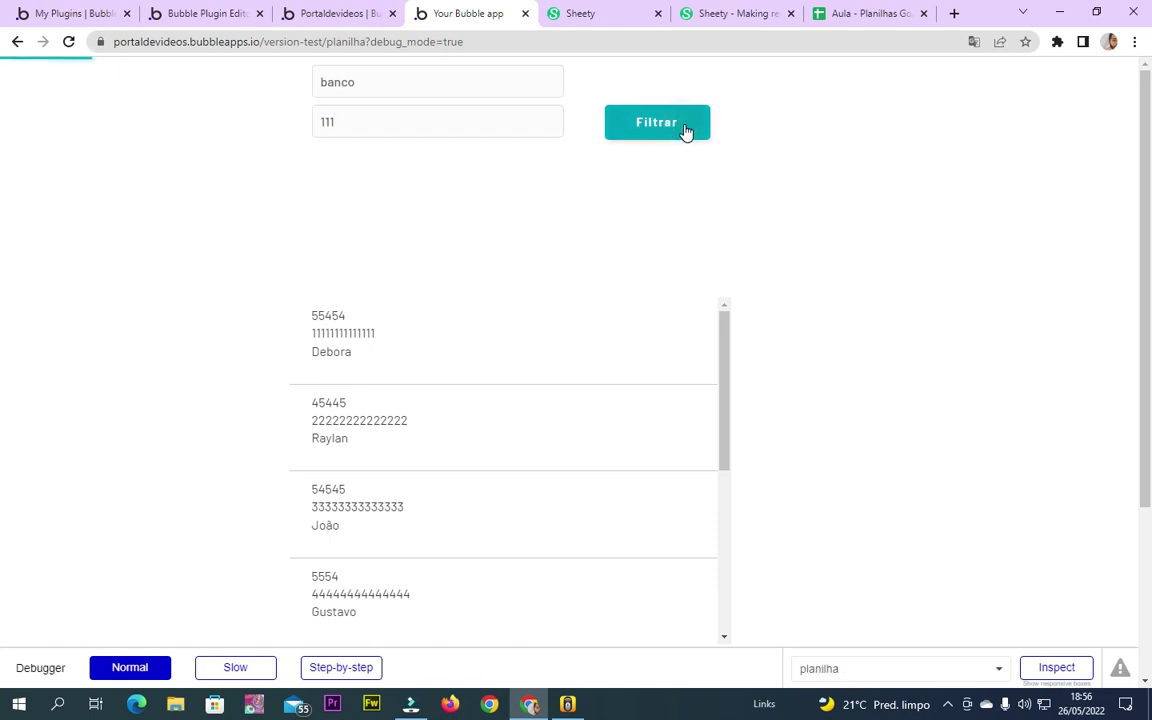
pyautogui.moveTo(343, 187); pyautogui.dragTo(395, 203)
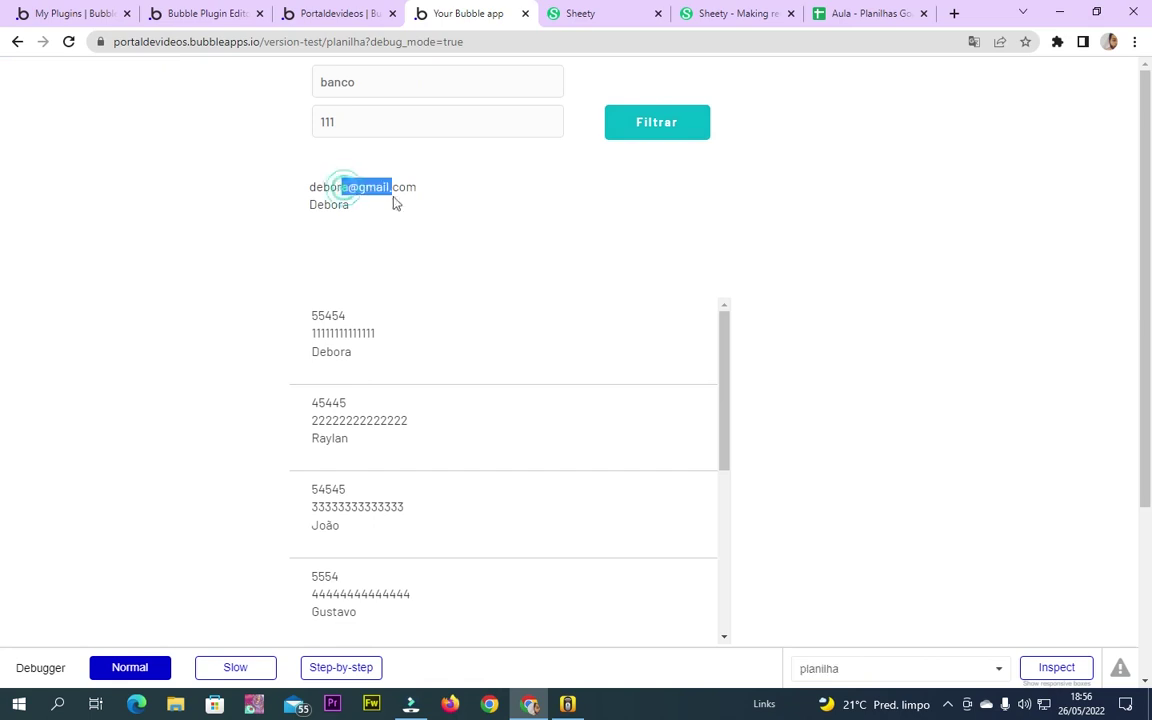
# Look up Banco 444 in cell D5 and filter the preview by value 444
pyautogui.click(860, 13)
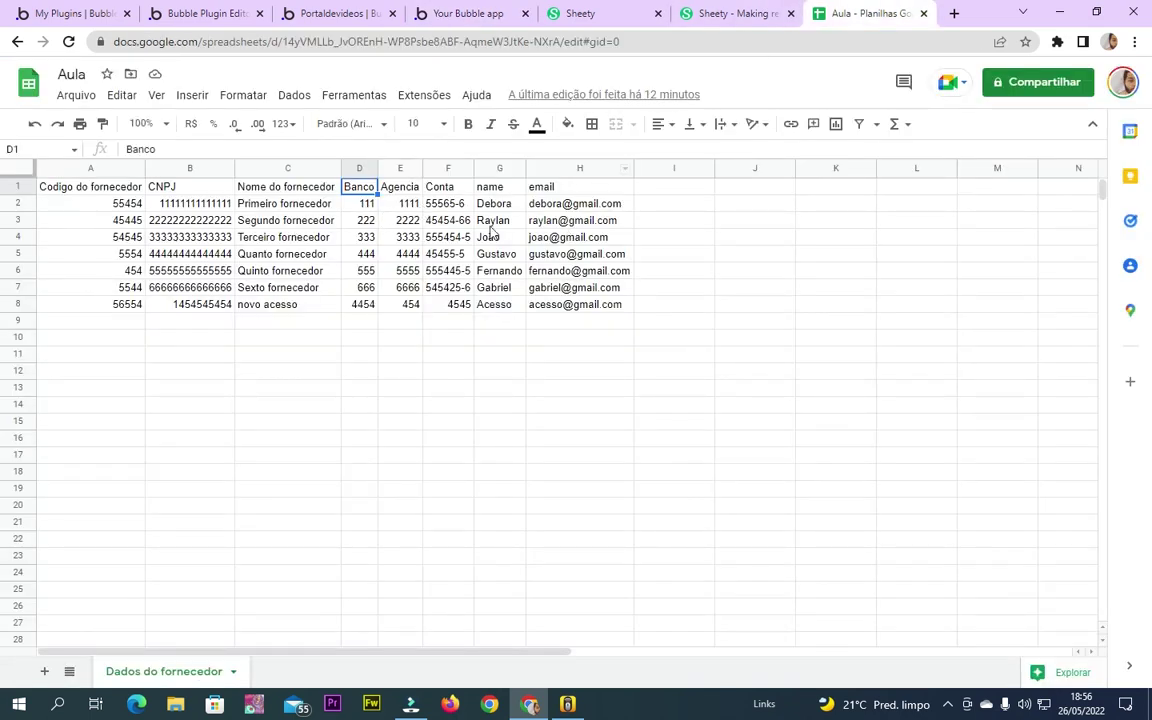
pyautogui.click(362, 254)
pyautogui.doubleClick(362, 254)
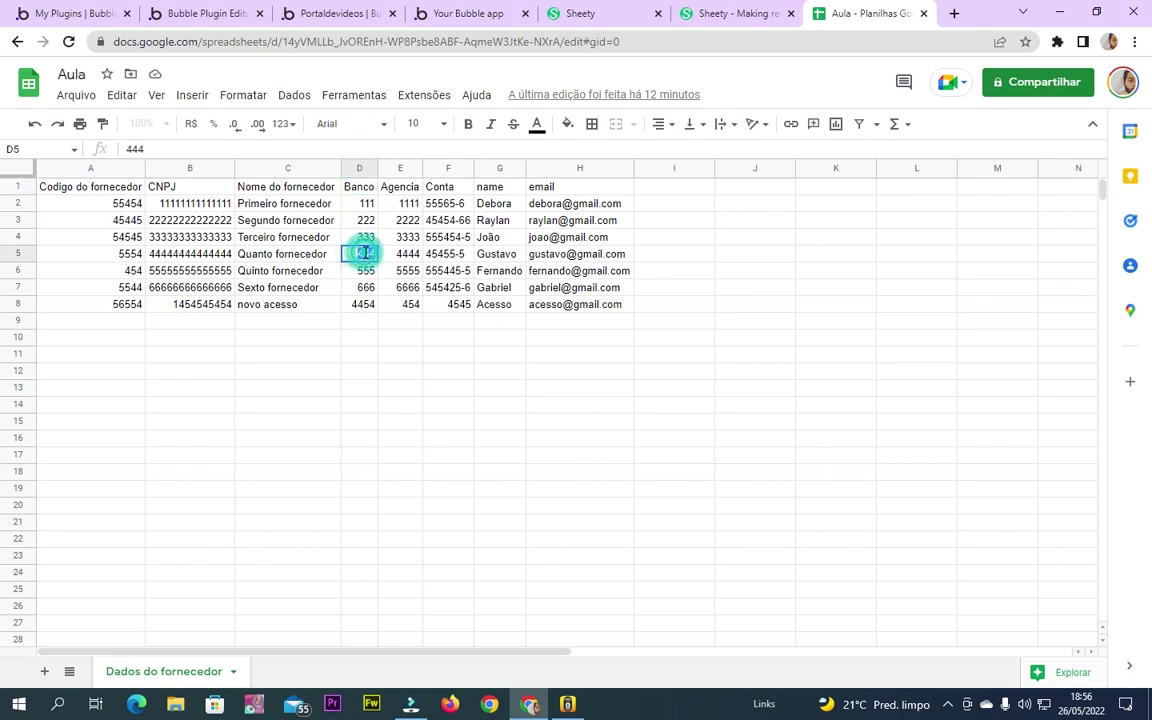
pyautogui.click(583, 12)
pyautogui.click(700, 12)
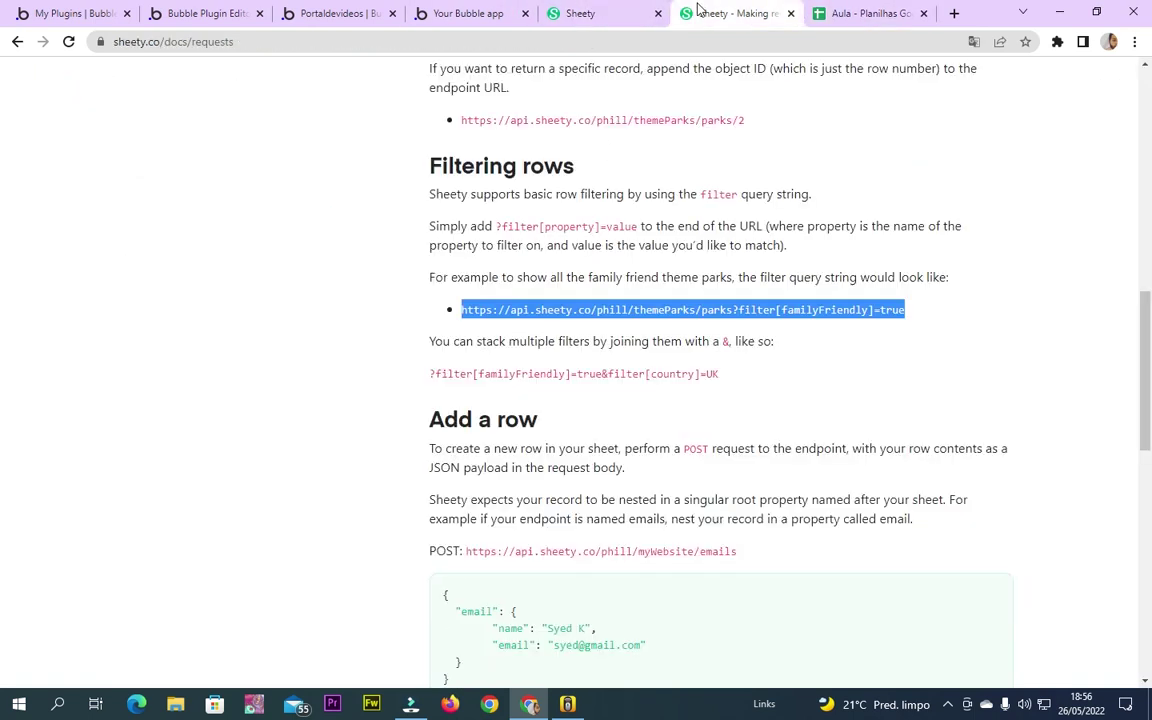
pyautogui.scroll(2, 480, 272)
pyautogui.click(205, 13)
pyautogui.click(335, 13)
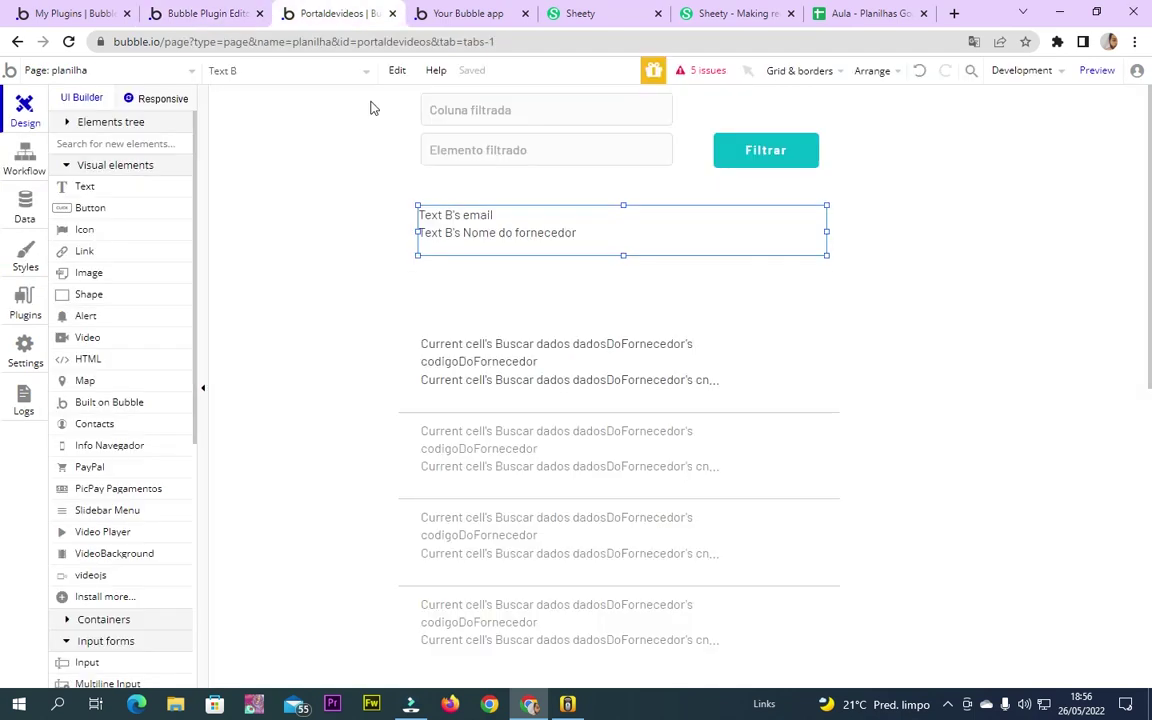
pyautogui.click(455, 13)
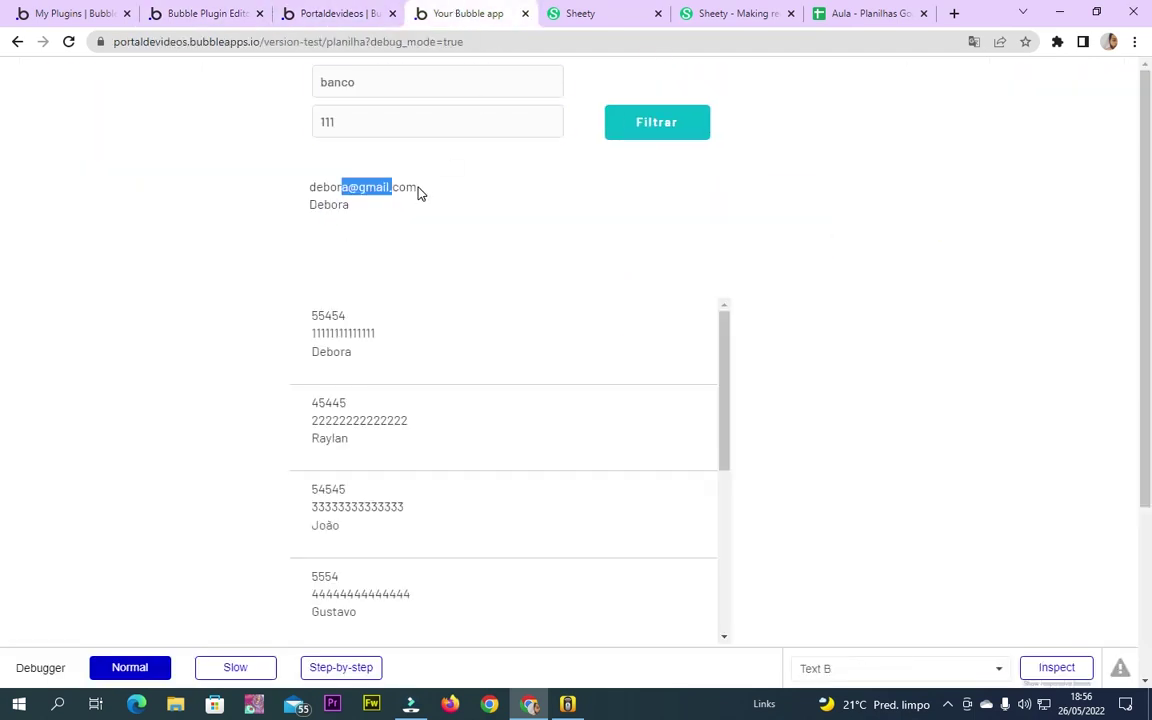
pyautogui.doubleClick(376, 121)
pyautogui.write('444')
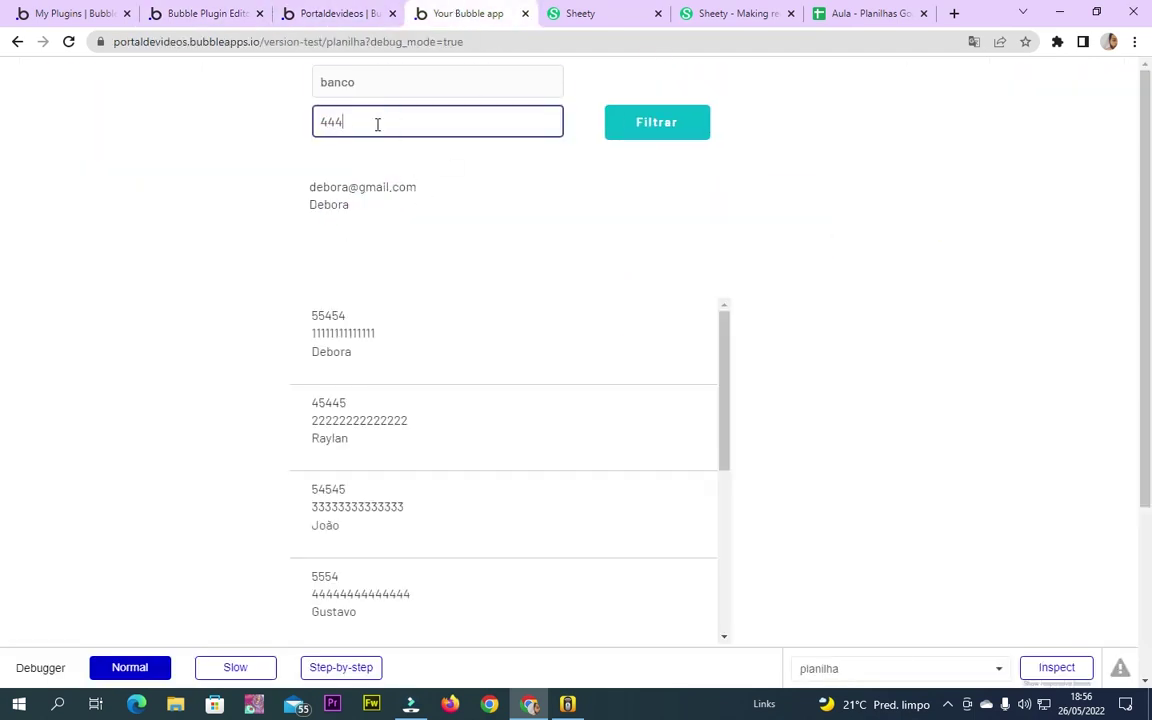
pyautogui.click(656, 121)
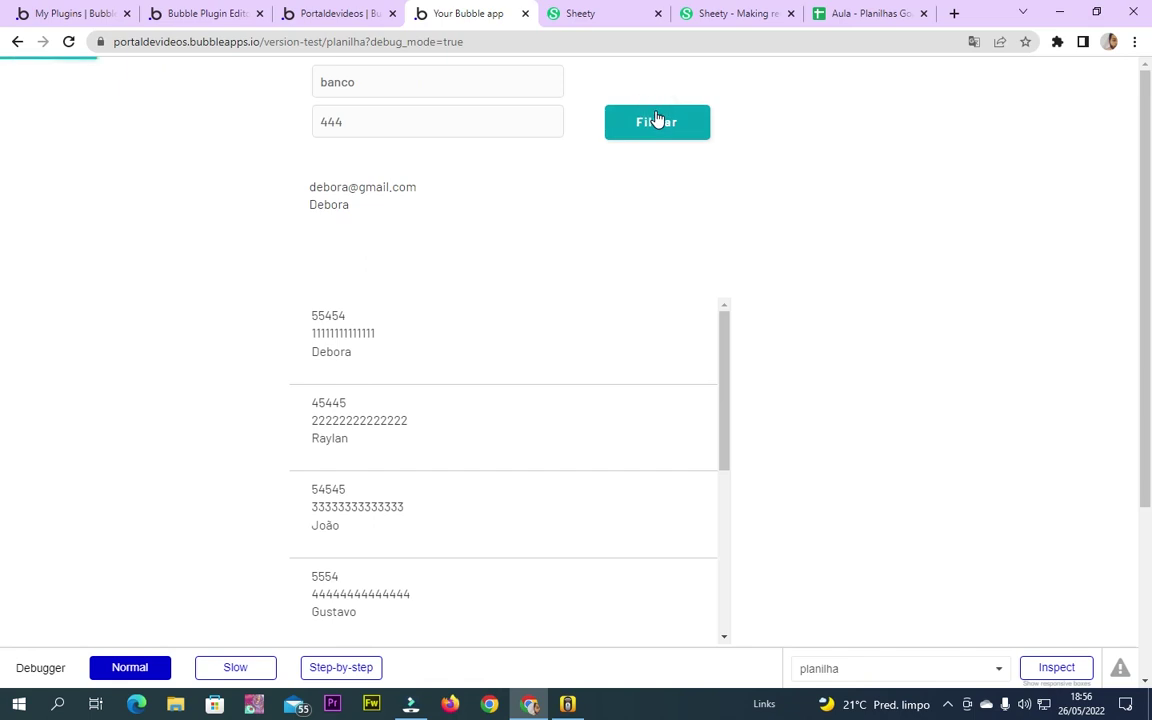
# Copy the Nome do fornecedor header from C1 into the preview's column field
pyautogui.click(872, 12)
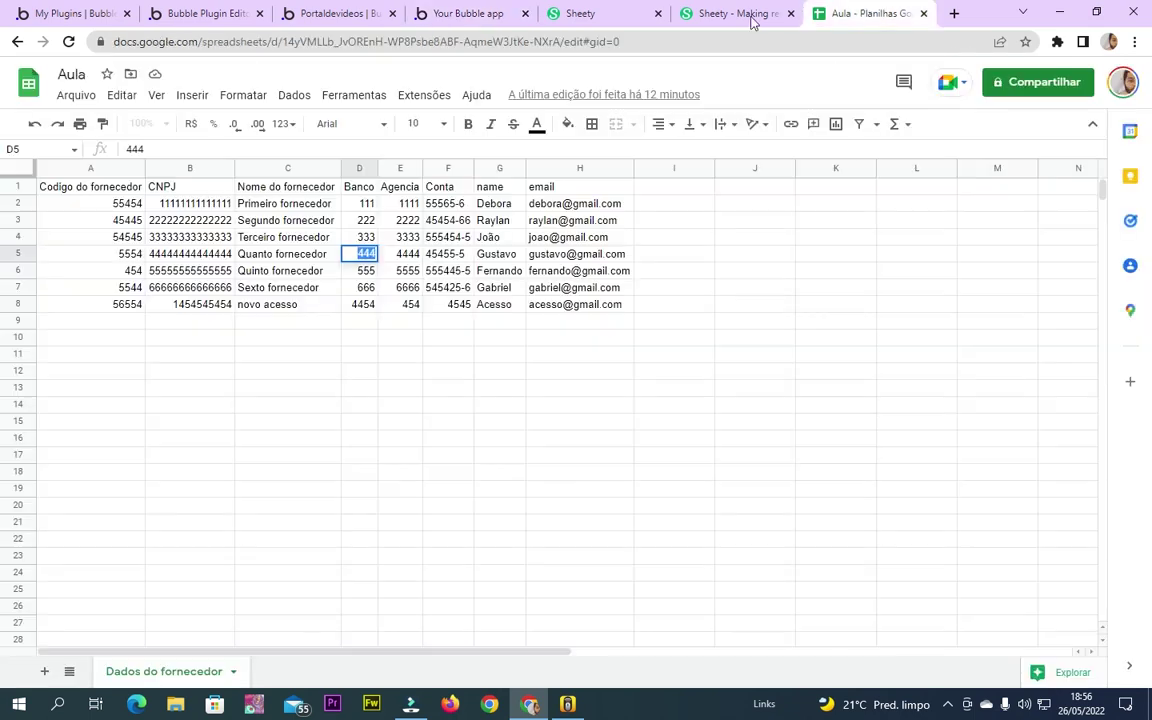
pyautogui.click(256, 188)
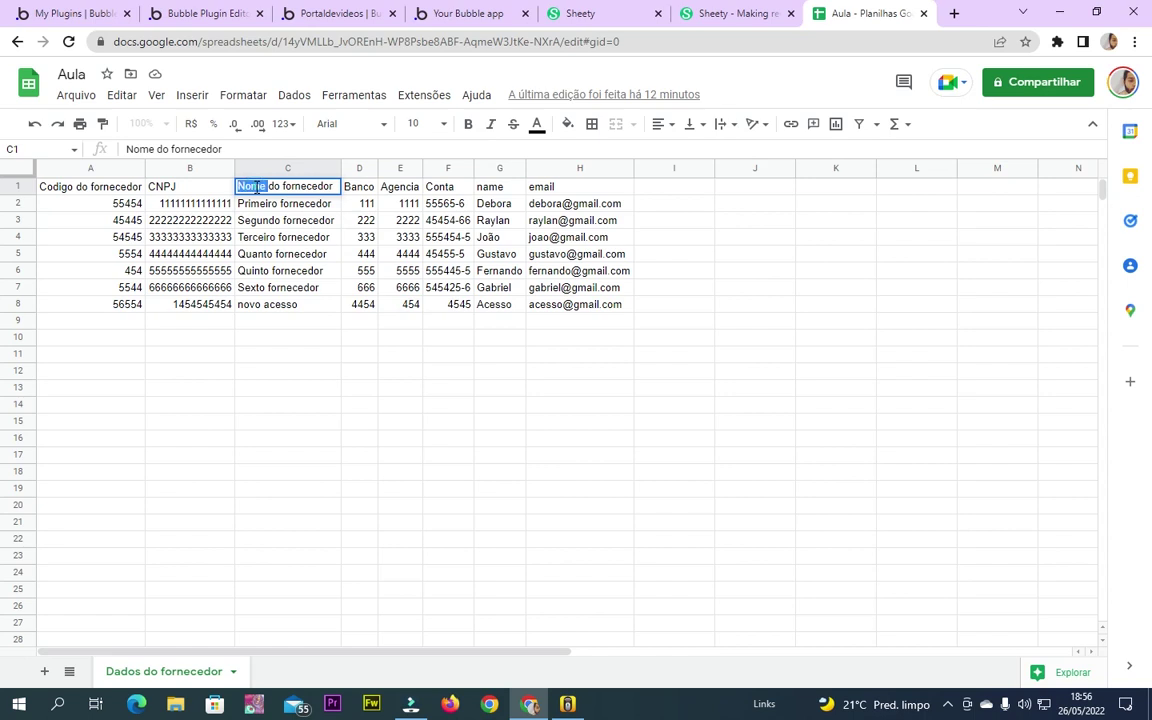
pyautogui.click(462, 13)
pyautogui.moveTo(430, 82); pyautogui.dragTo(190, 83)
pyautogui.write('Nome do fornecedor')
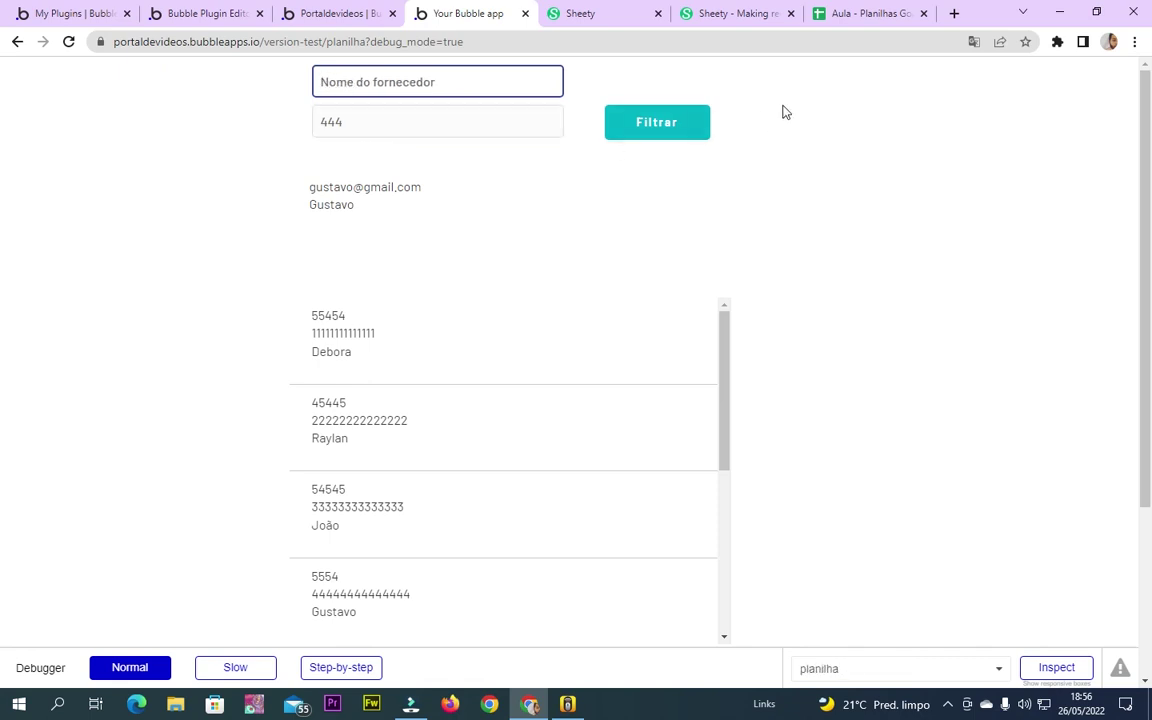
# Filter by Primeiro fornecedor, pasted from C2, on the supplier name column
pyautogui.click(872, 13)
pyautogui.click(250, 205)
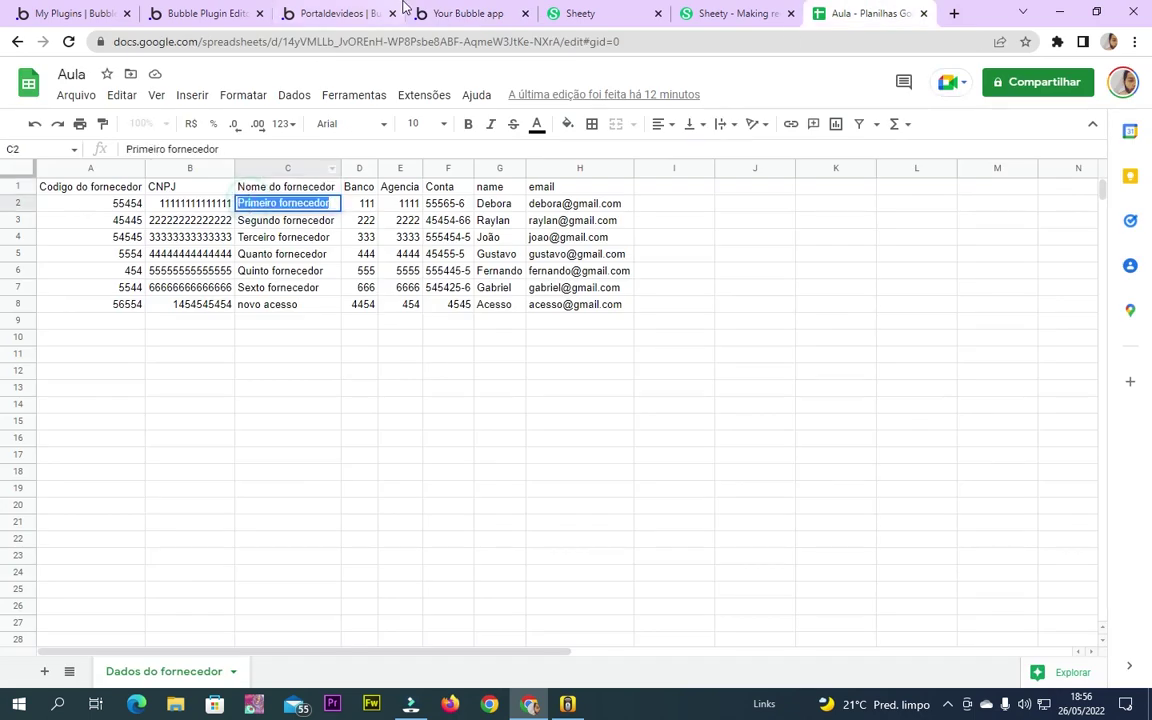
pyautogui.click(340, 13)
pyautogui.hotkey('ctrl', 'Tab')
pyautogui.doubleClick(450, 117)
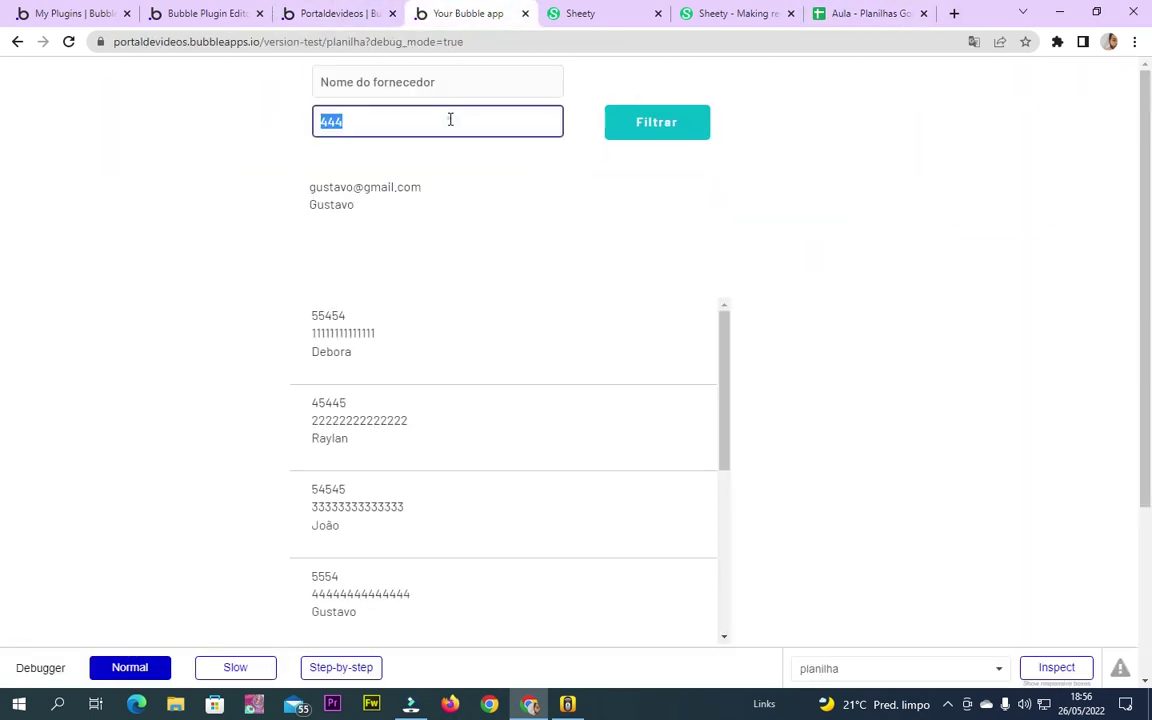
pyautogui.write('Primeiro fornecedor')
pyautogui.click(660, 119)
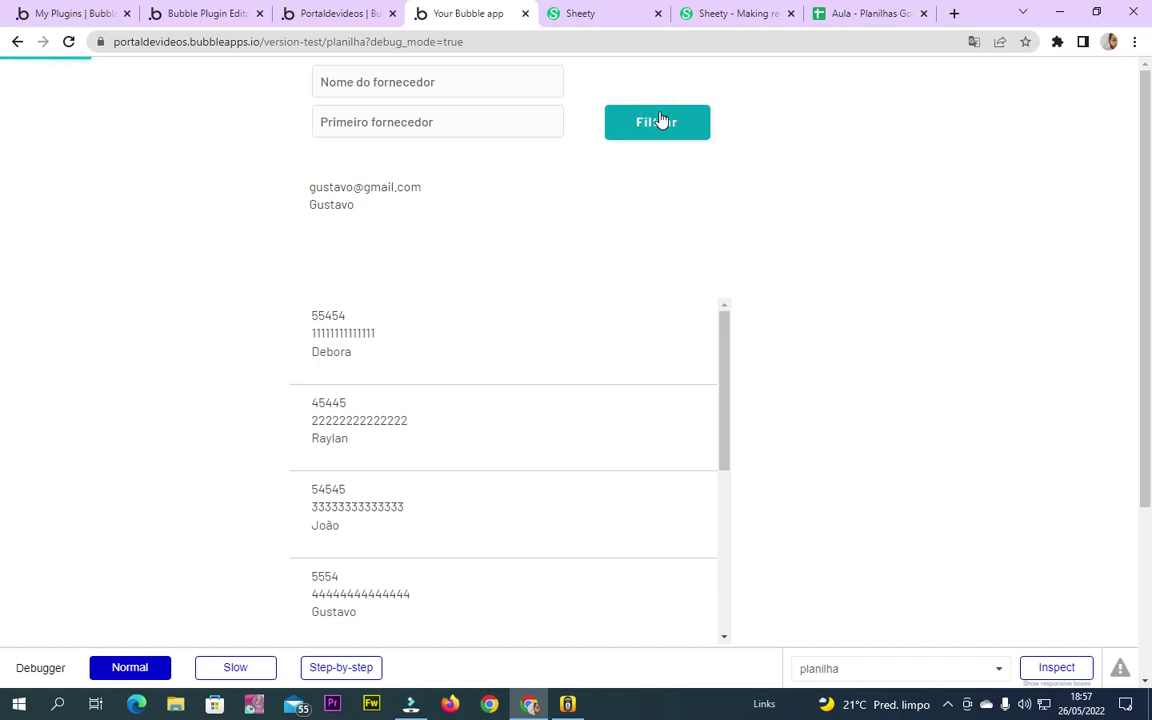
pyautogui.click(499, 82)
pyautogui.click(357, 84)
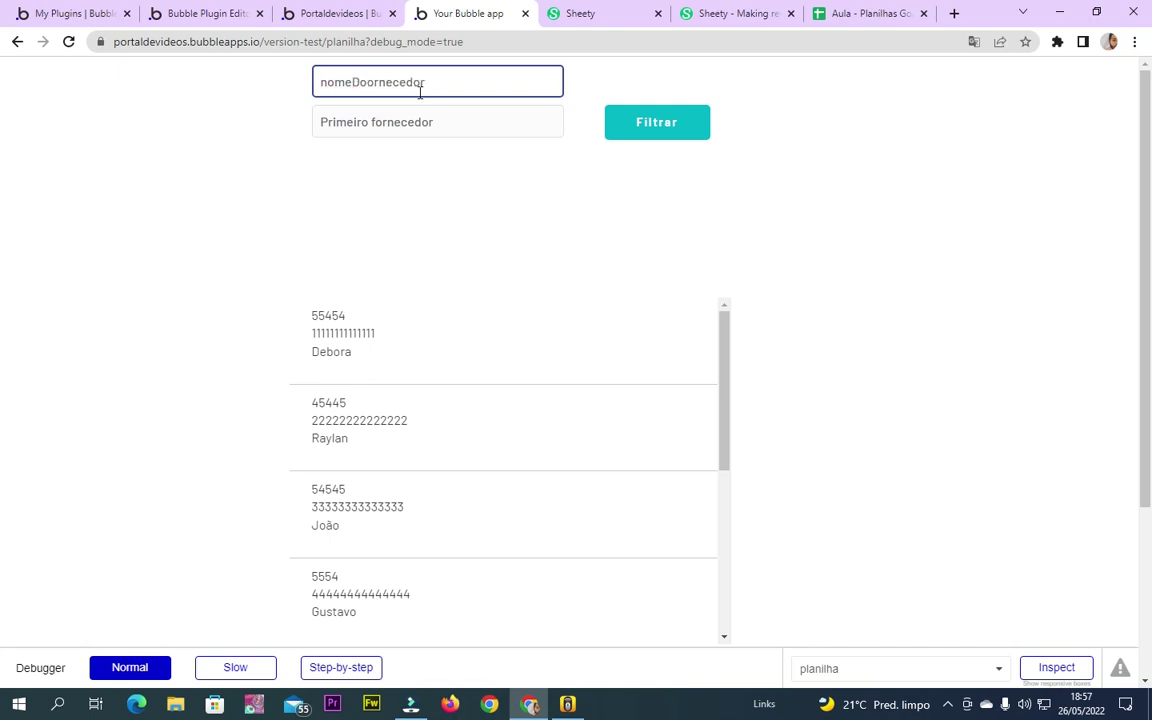
pyautogui.click(657, 123)
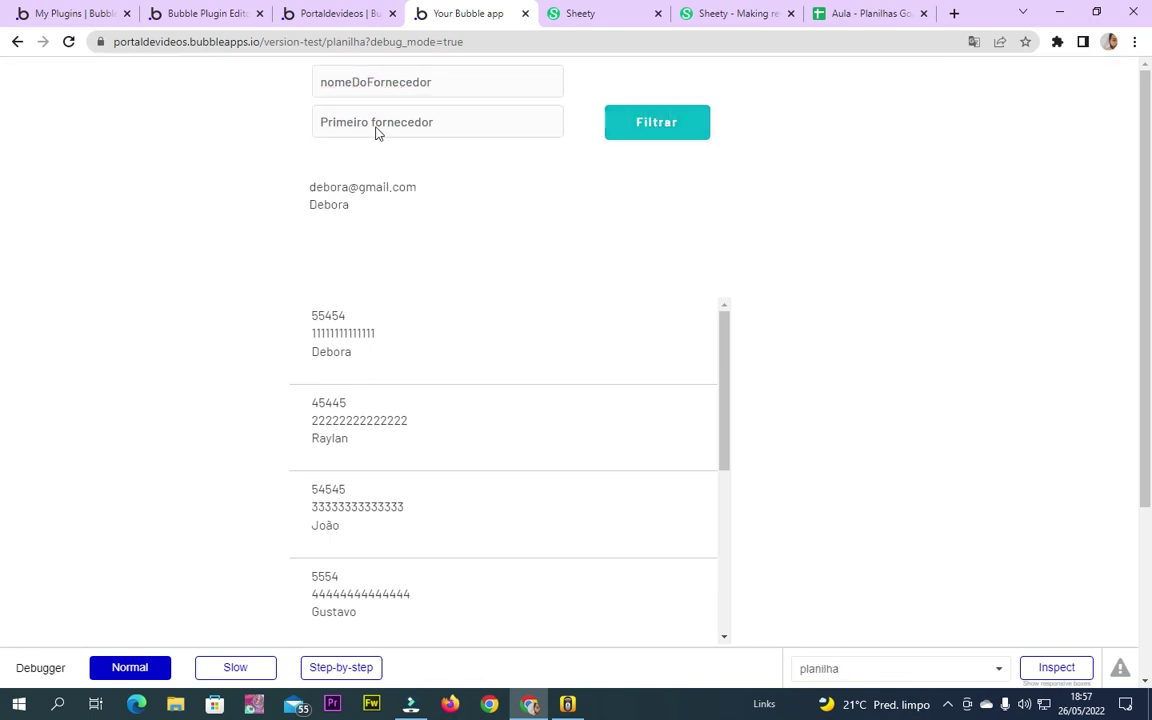
# Copy Sexto fornecedor from the sheet into the value field and run the filter
pyautogui.click(880, 12)
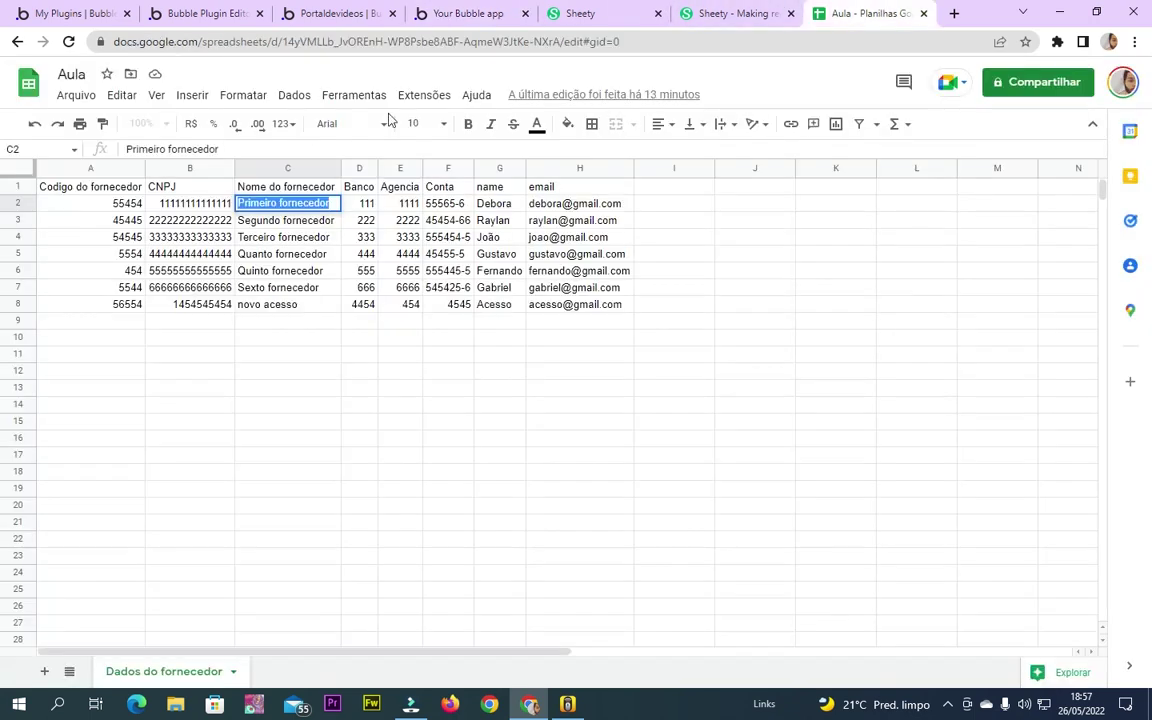
pyautogui.click(273, 288)
pyautogui.click(218, 12)
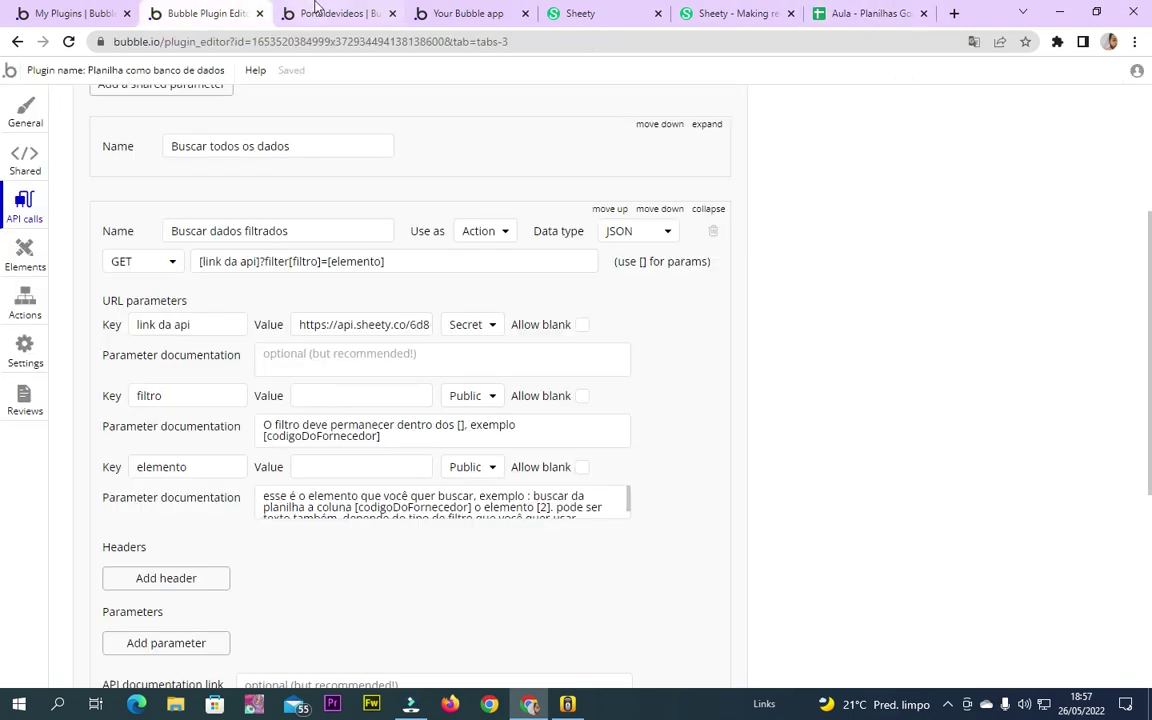
pyautogui.click(445, 12)
pyautogui.tripleClick(404, 121)
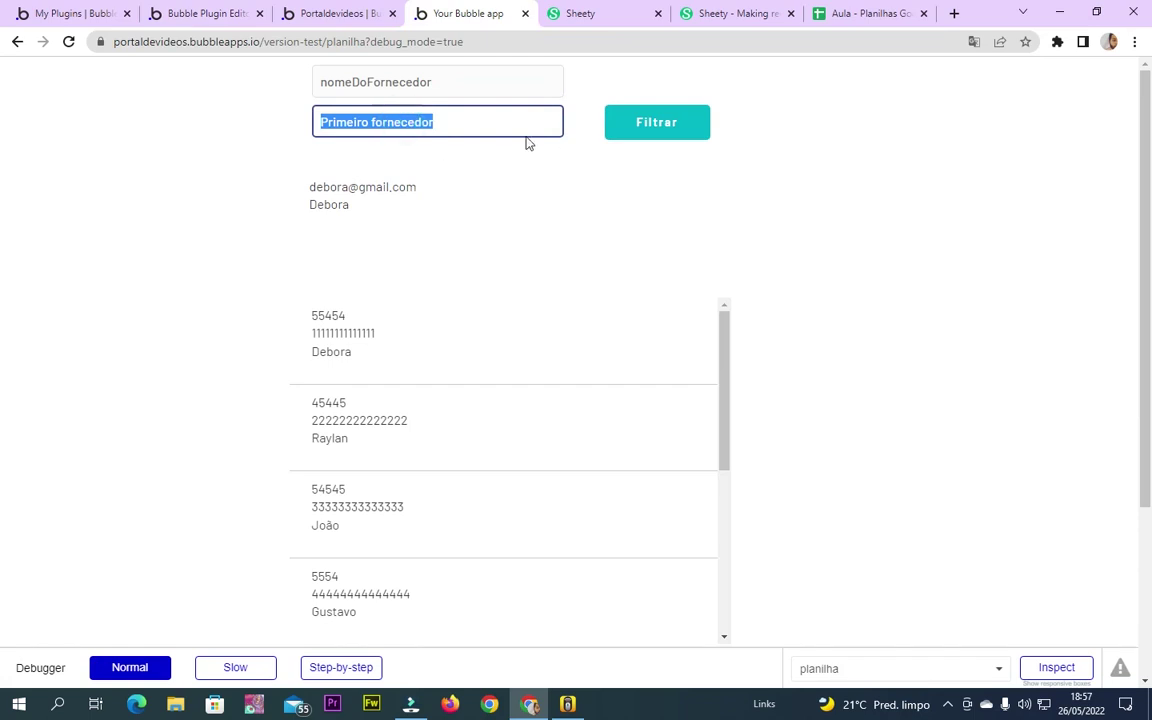
pyautogui.write('Sexto fornecedor')
pyautogui.click(683, 127)
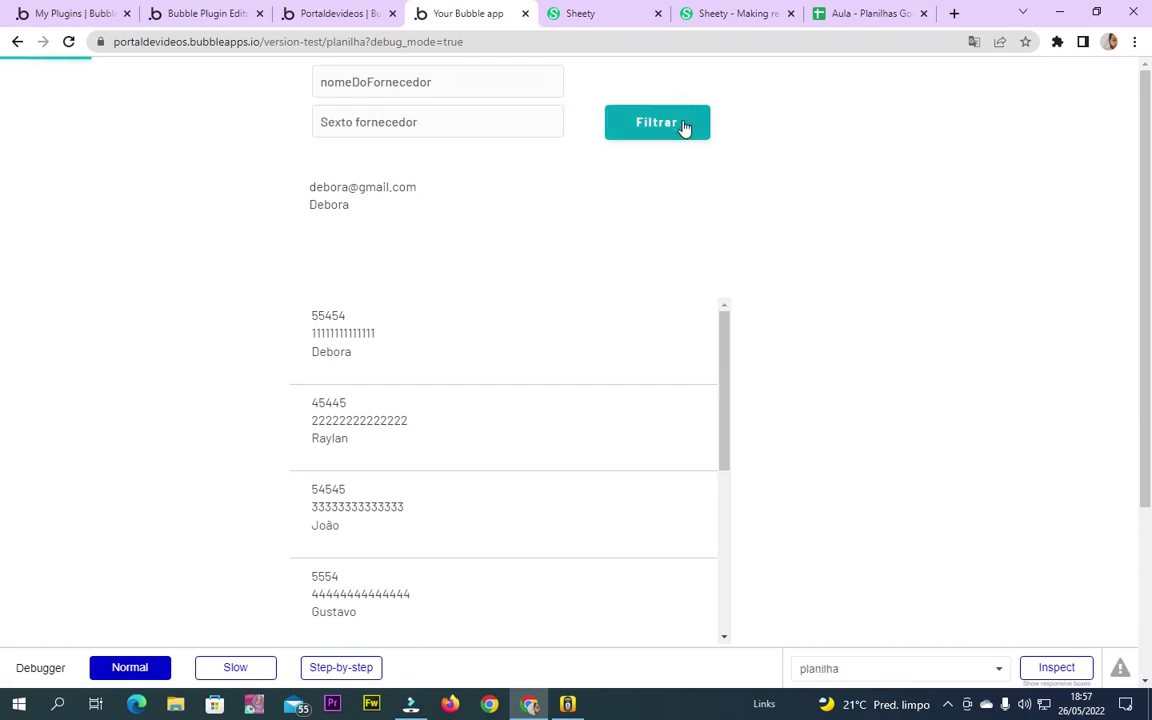
# Compare the result with the sixth supplier's e-mail in the sheet, then select the column name
pyautogui.click(814, 20)
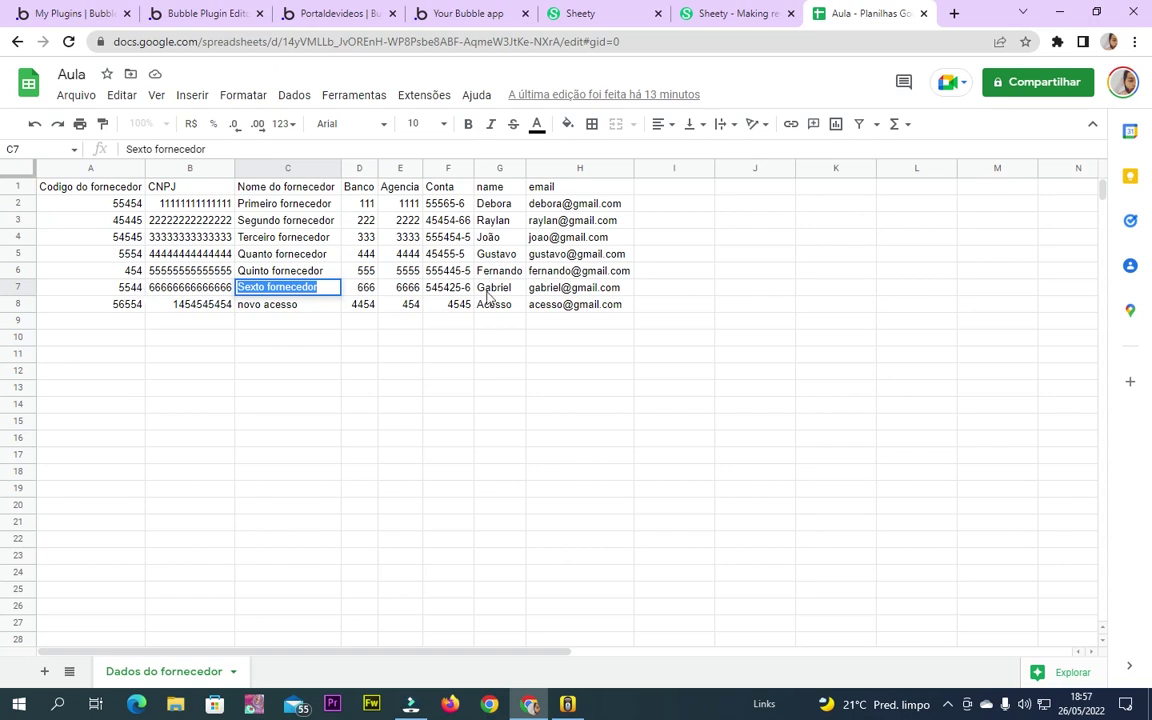
pyautogui.click(577, 289)
pyautogui.click(319, 10)
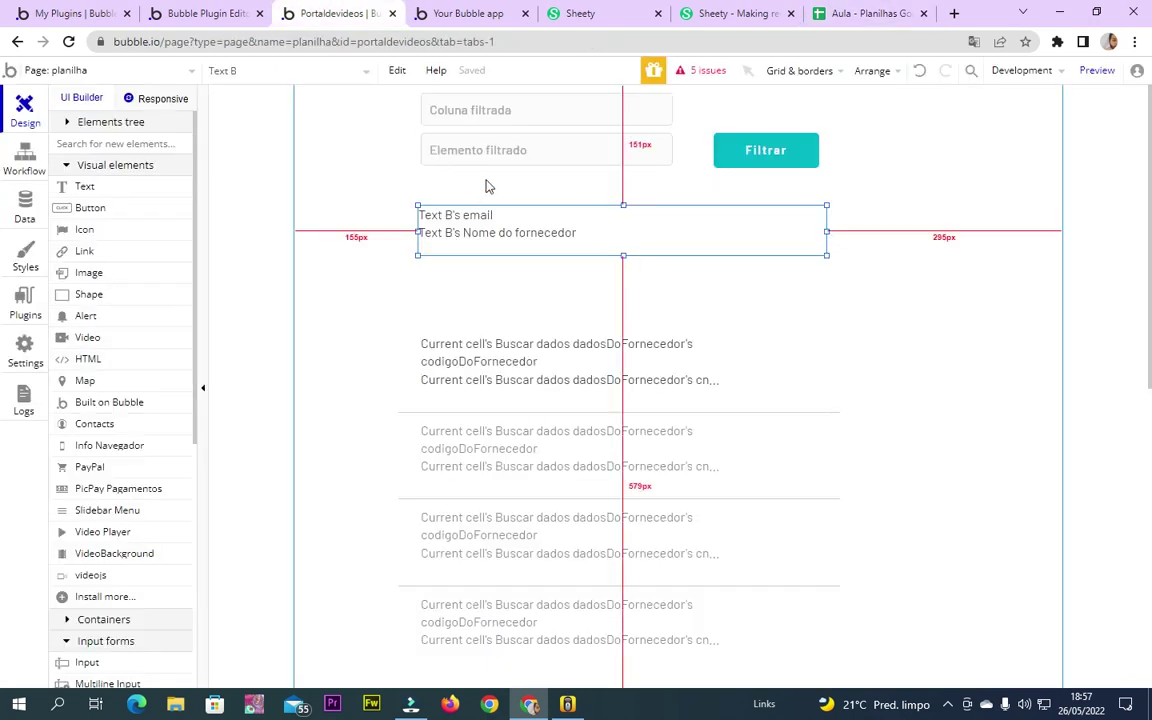
pyautogui.click(476, 12)
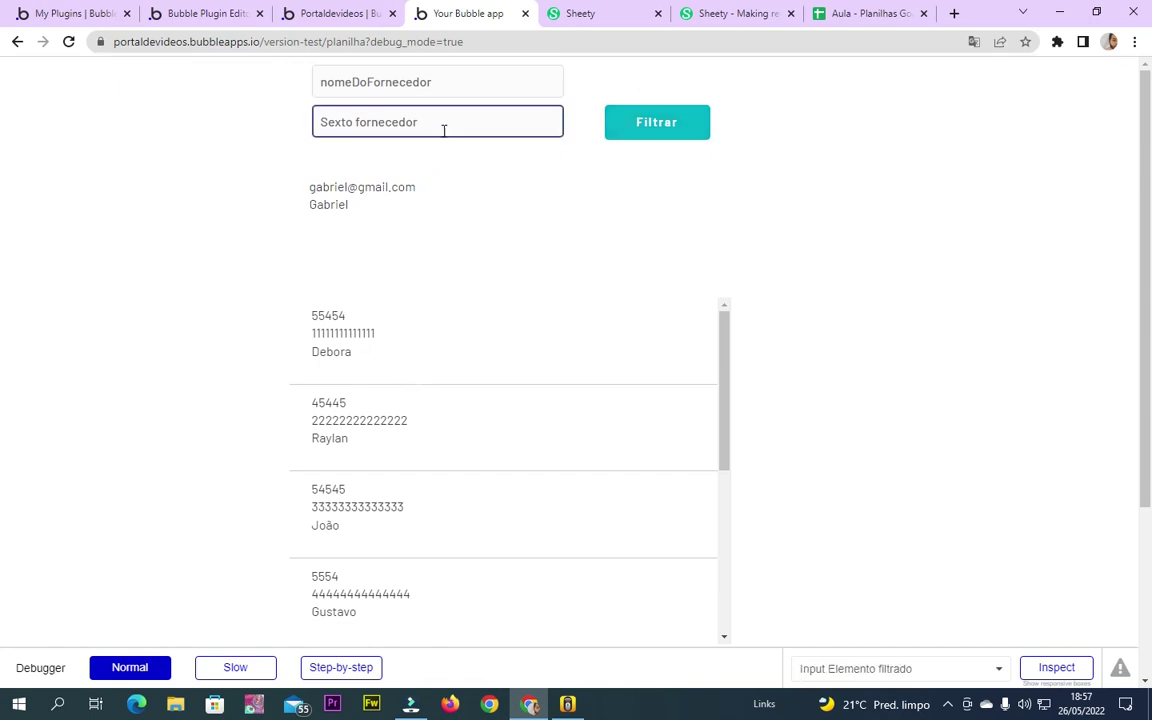
pyautogui.click(858, 12)
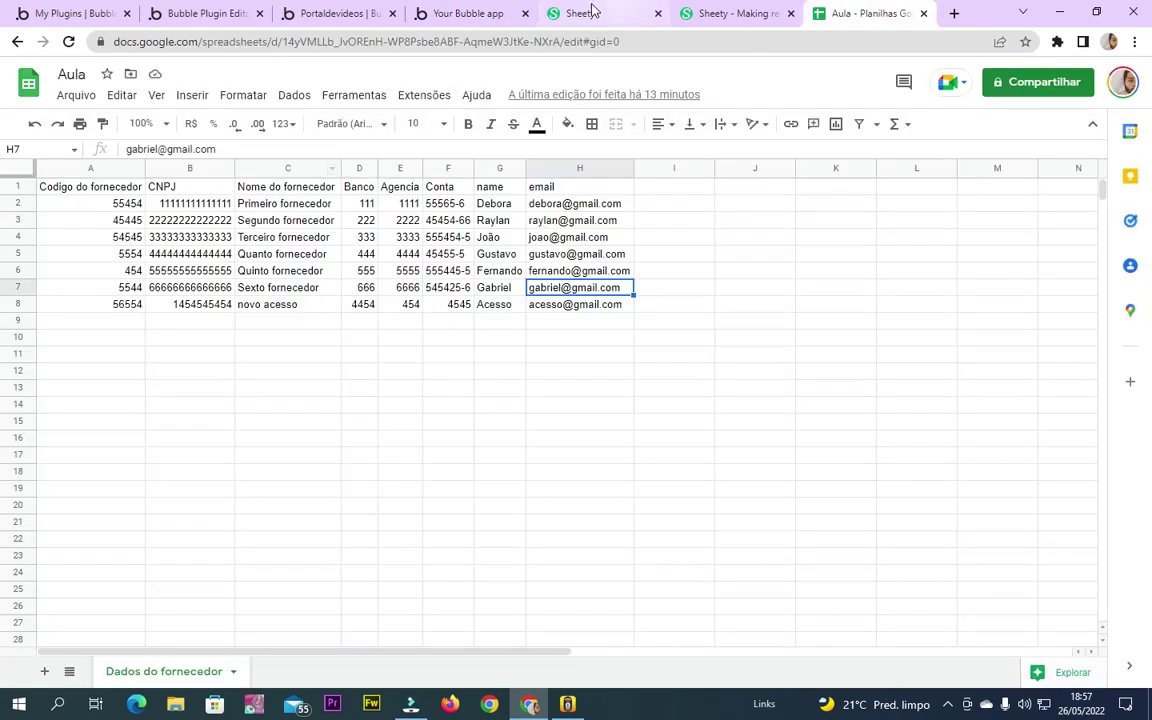
pyautogui.click(468, 13)
pyautogui.doubleClick(441, 84)
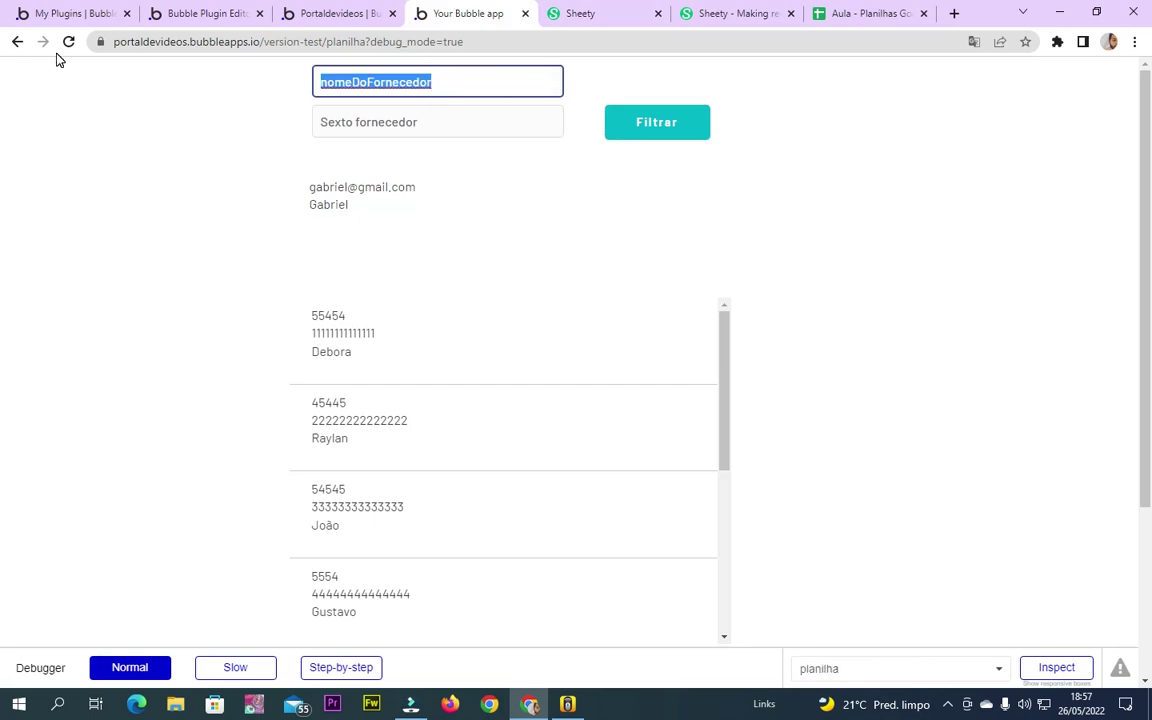
# Filter the preview on column id with value 8, after checking row 8 in the sheet
pyautogui.write('id')
pyautogui.click(860, 13)
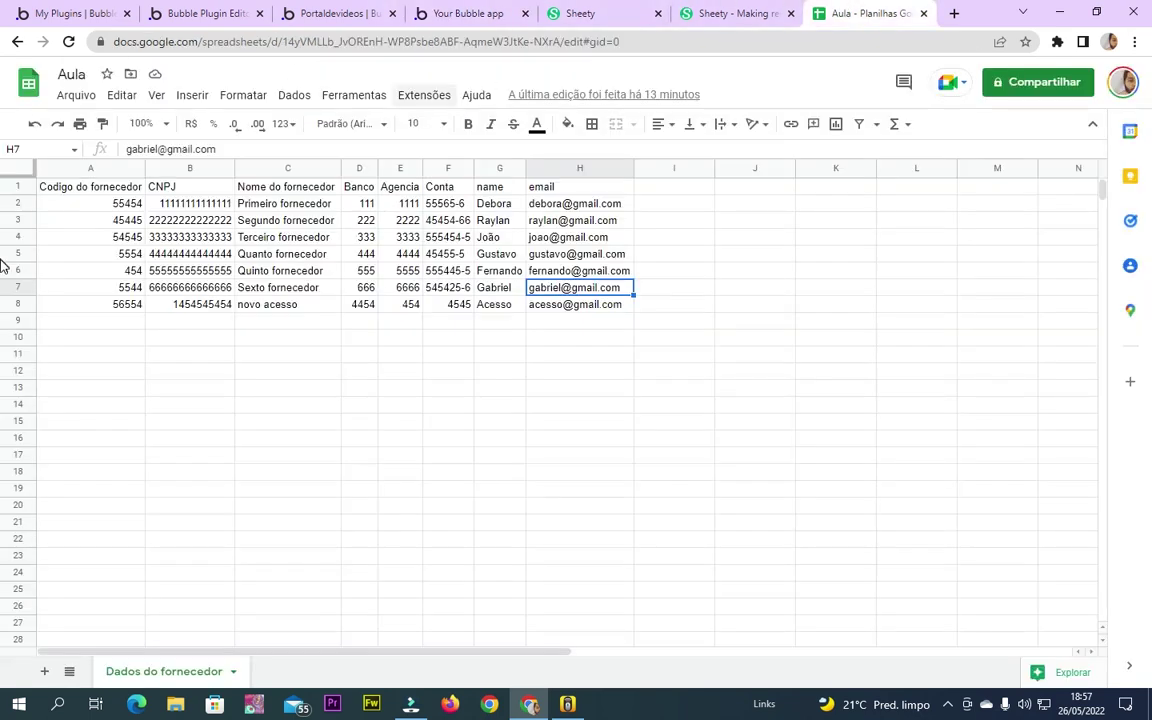
pyautogui.click(15, 304)
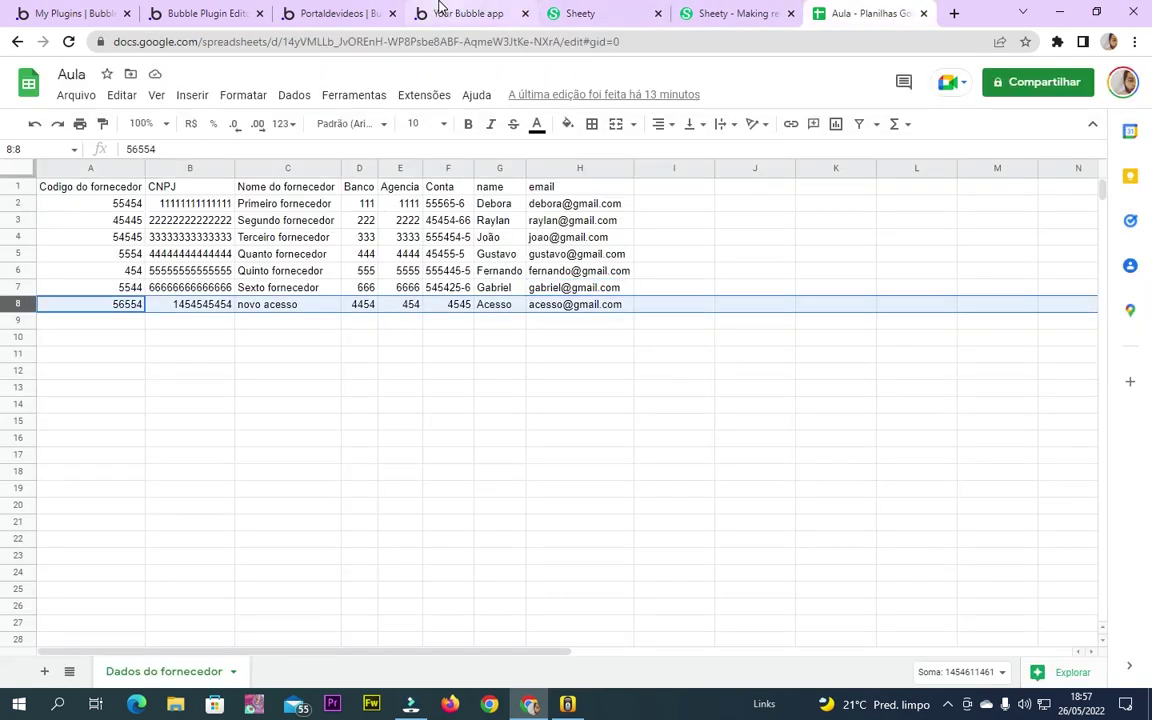
pyautogui.click(470, 13)
pyautogui.tripleClick(455, 118)
pyautogui.write('8')
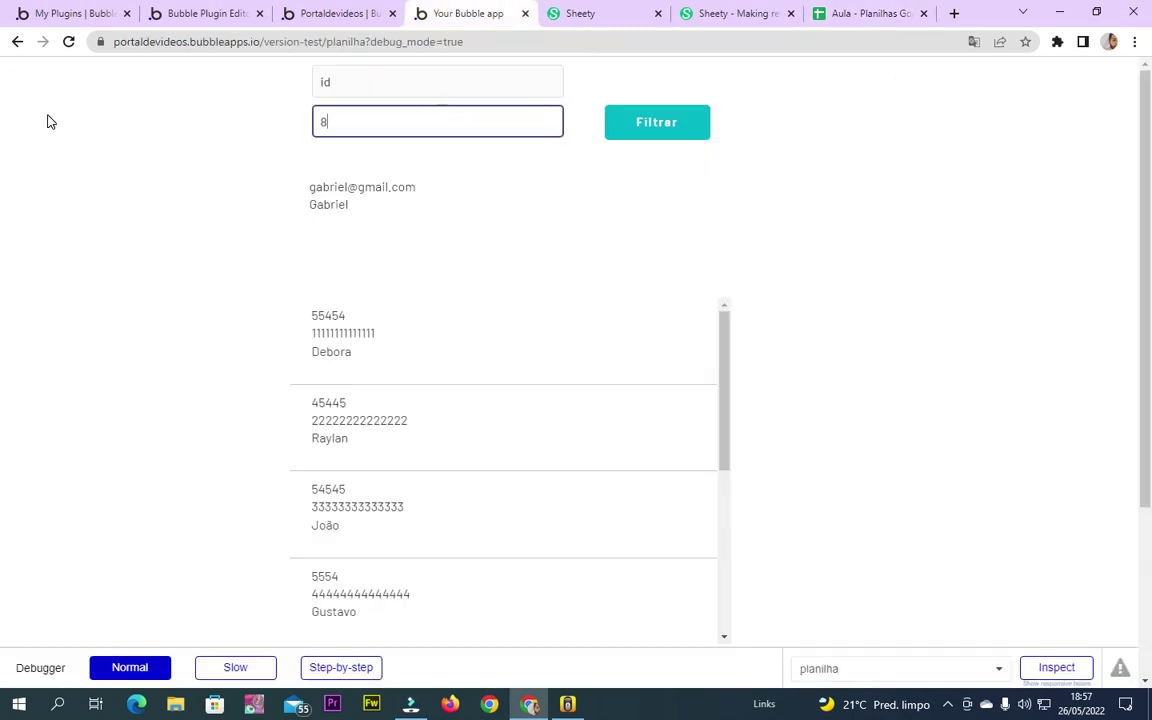
pyautogui.click(640, 132)
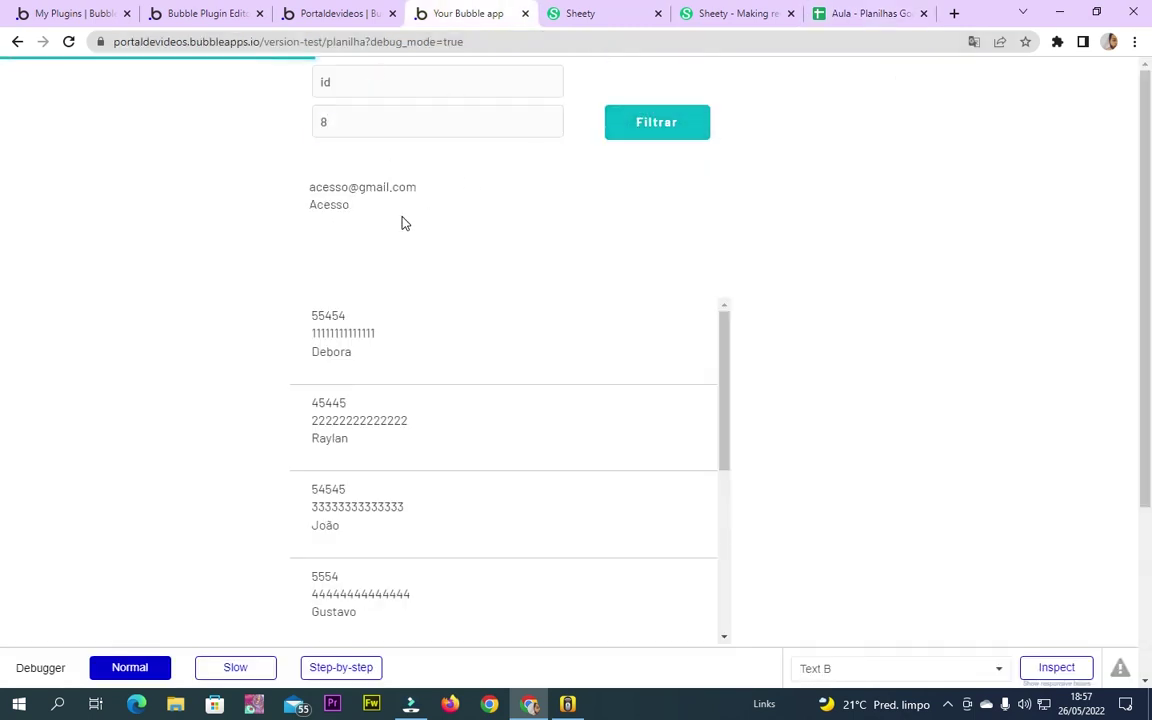
# Compare the result with the sheet, then reopen the result text's properties in the editor
pyautogui.click(848, 12)
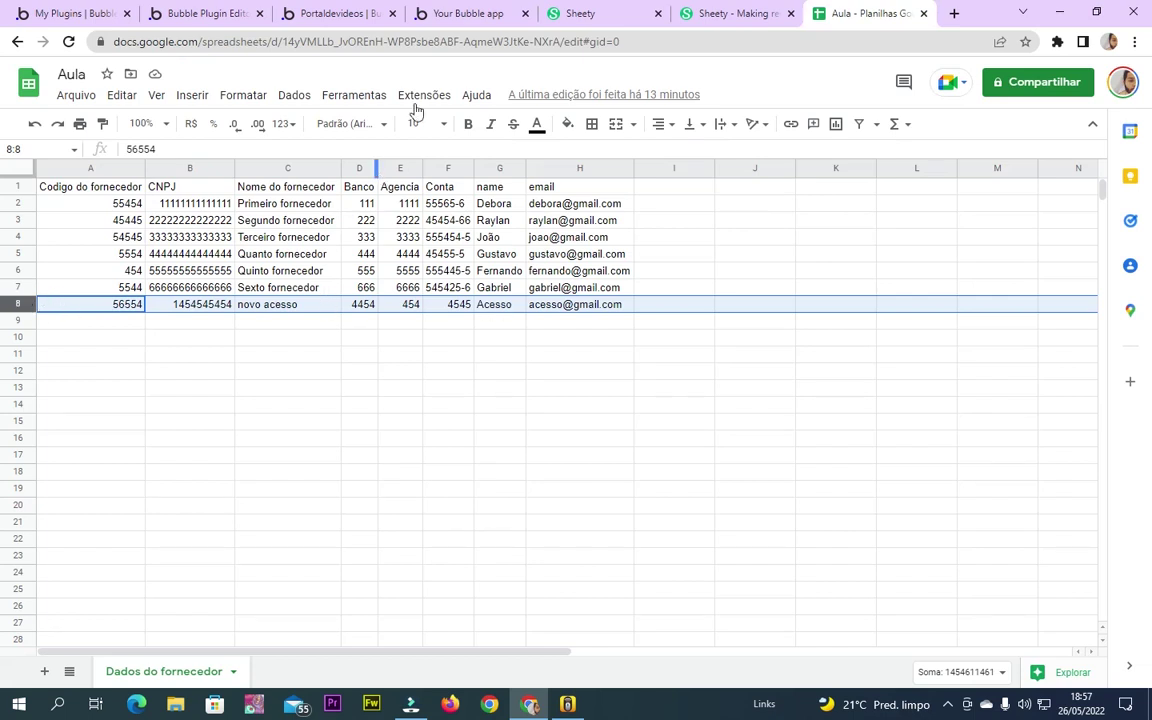
pyautogui.click(487, 13)
pyautogui.click(580, 14)
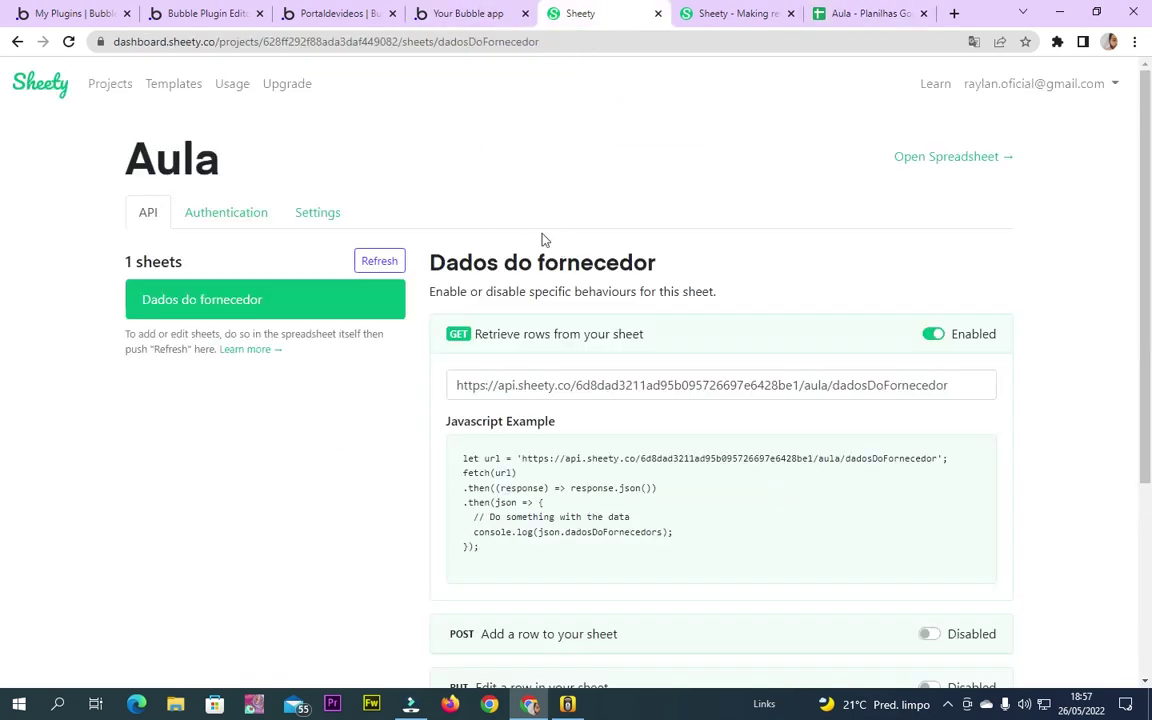
pyautogui.click(284, 11)
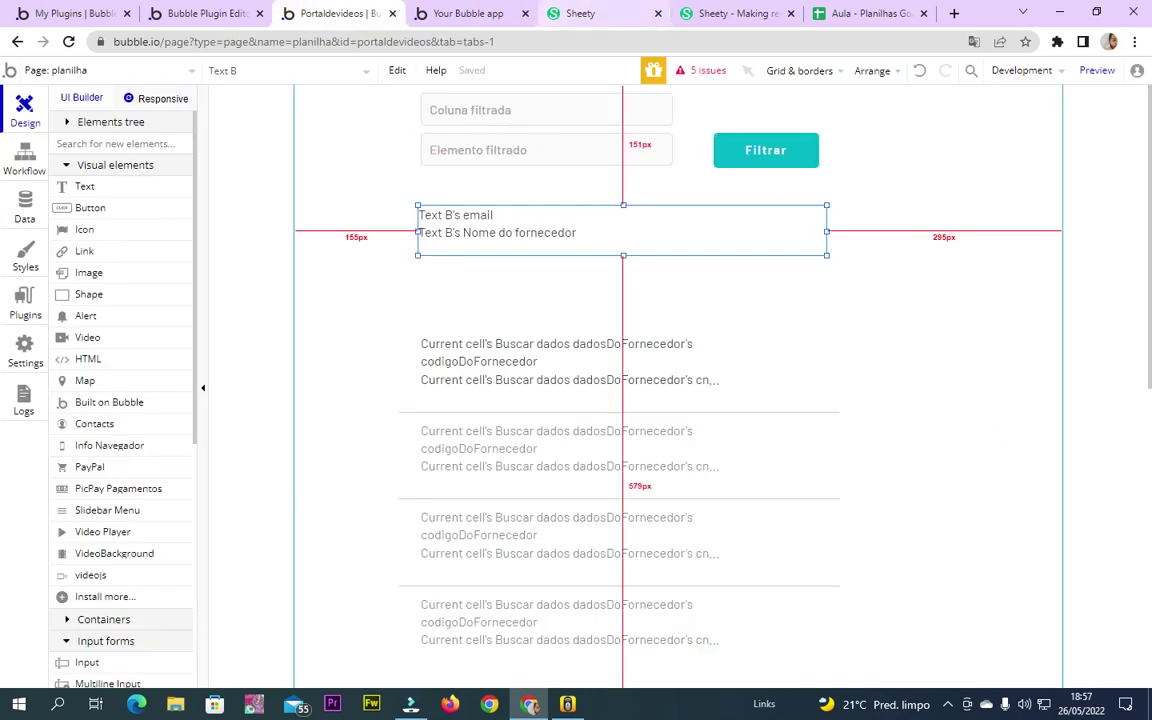
pyautogui.doubleClick(412, 206)
# Review the Filtrar workflow's filtered API call and set-state steps
pyautogui.click(14, 172)
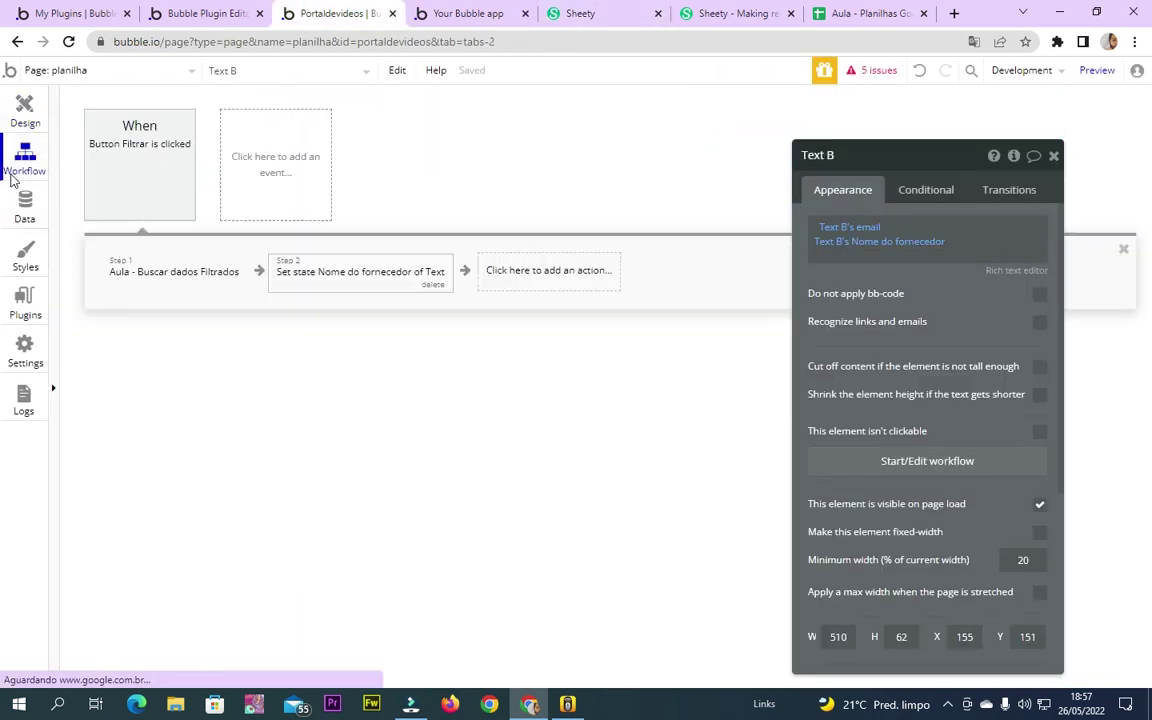
pyautogui.click(392, 268)
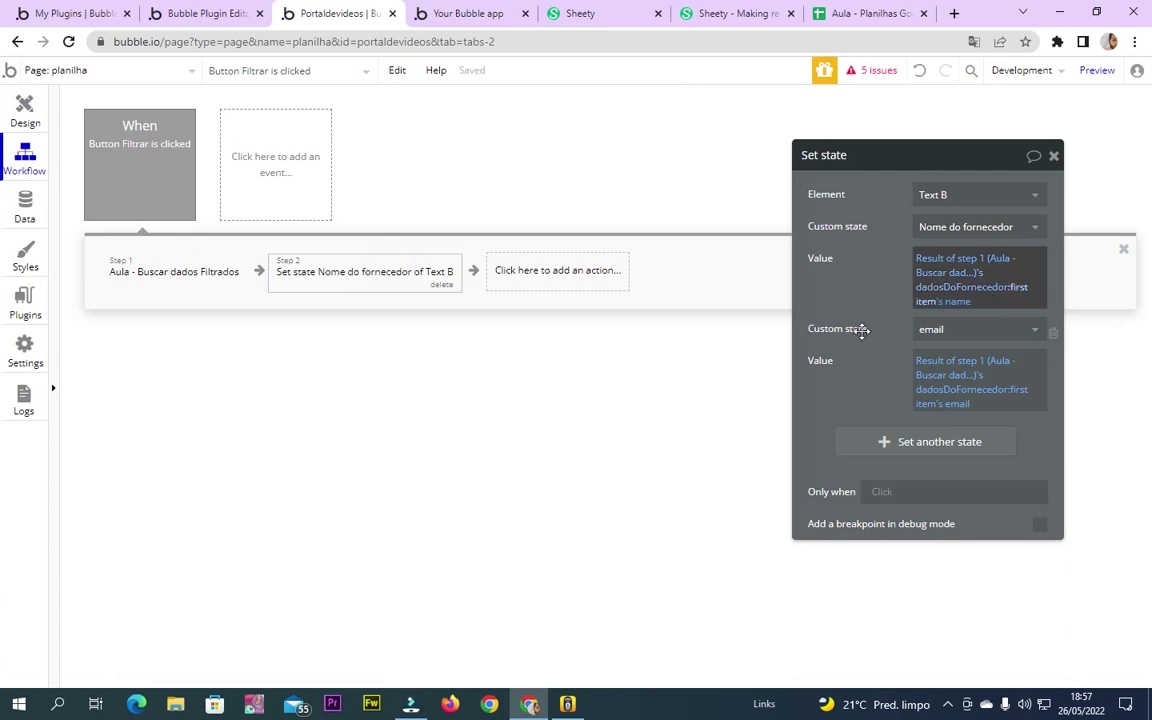
pyautogui.click(208, 274)
pyautogui.click(383, 276)
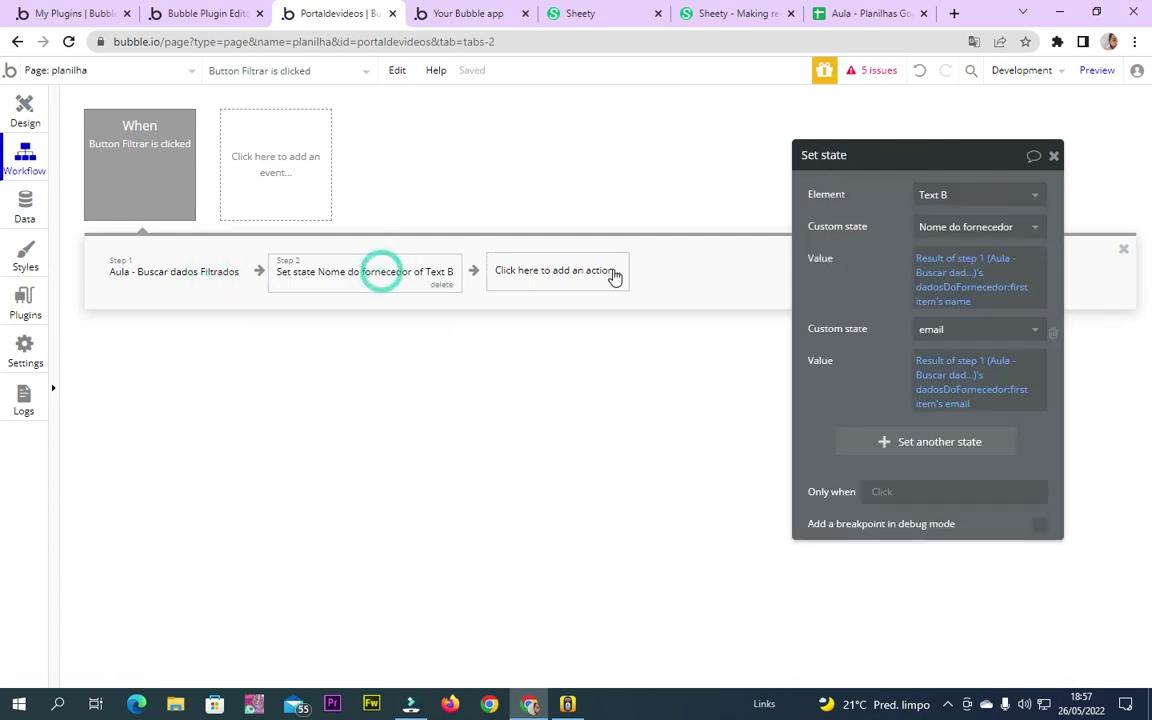
# Draw a group near the supplier list, moving the repeating group lower on the page
pyautogui.click(25, 112)
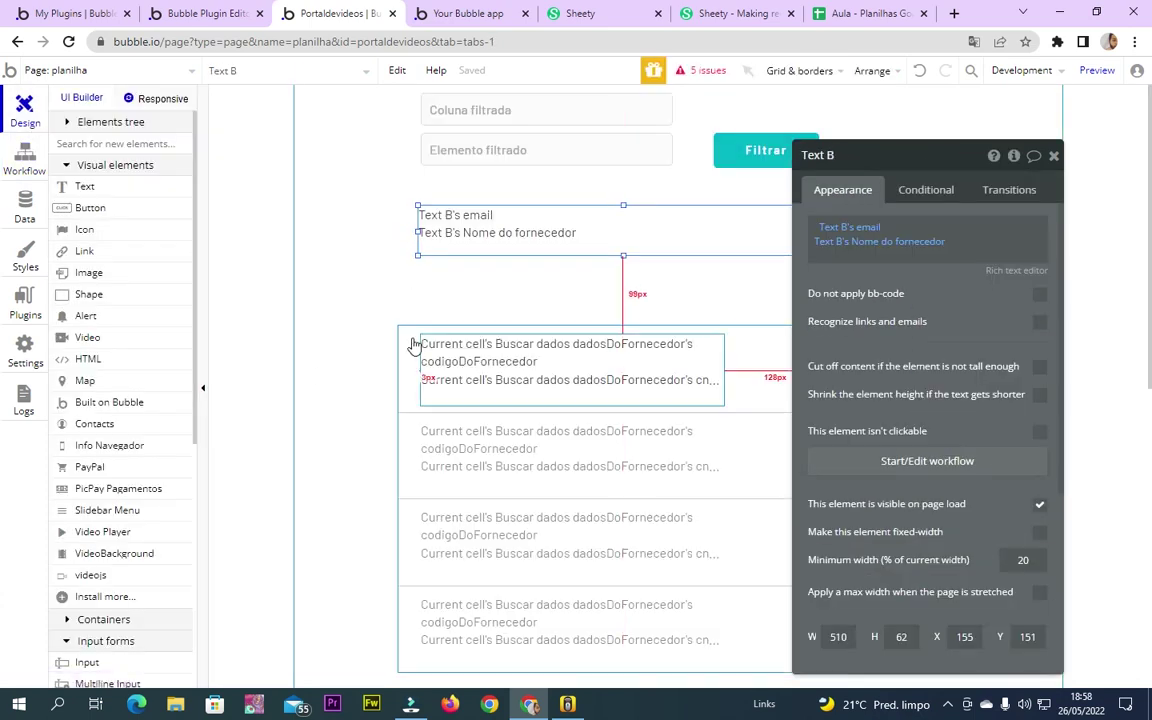
pyautogui.click(406, 333)
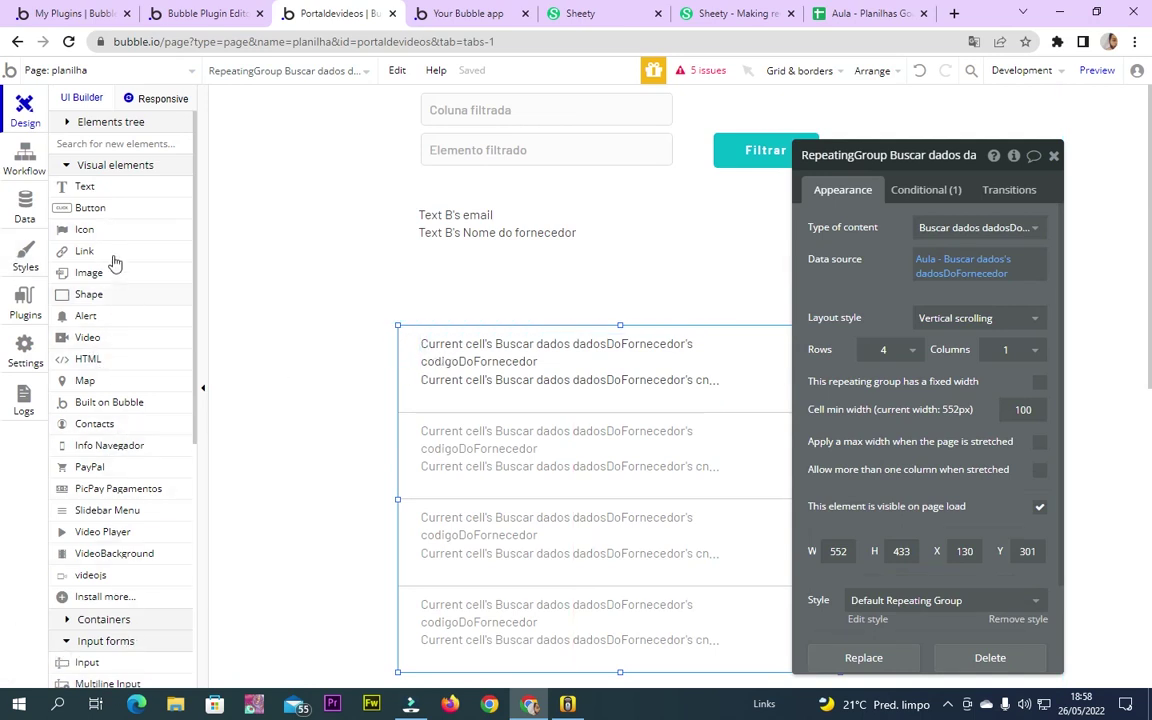
pyautogui.scroll(-3, 107, 412)
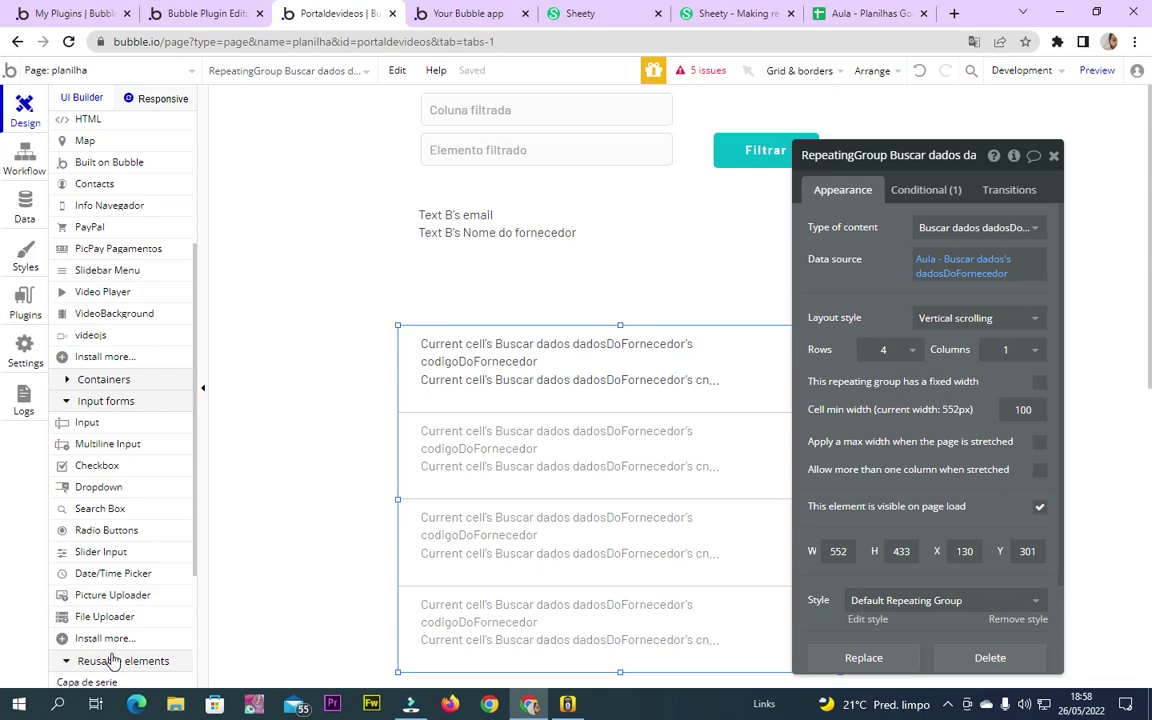
pyautogui.scroll(-3, 112, 661)
pyautogui.scroll(2, 95, 440)
pyautogui.click(104, 302)
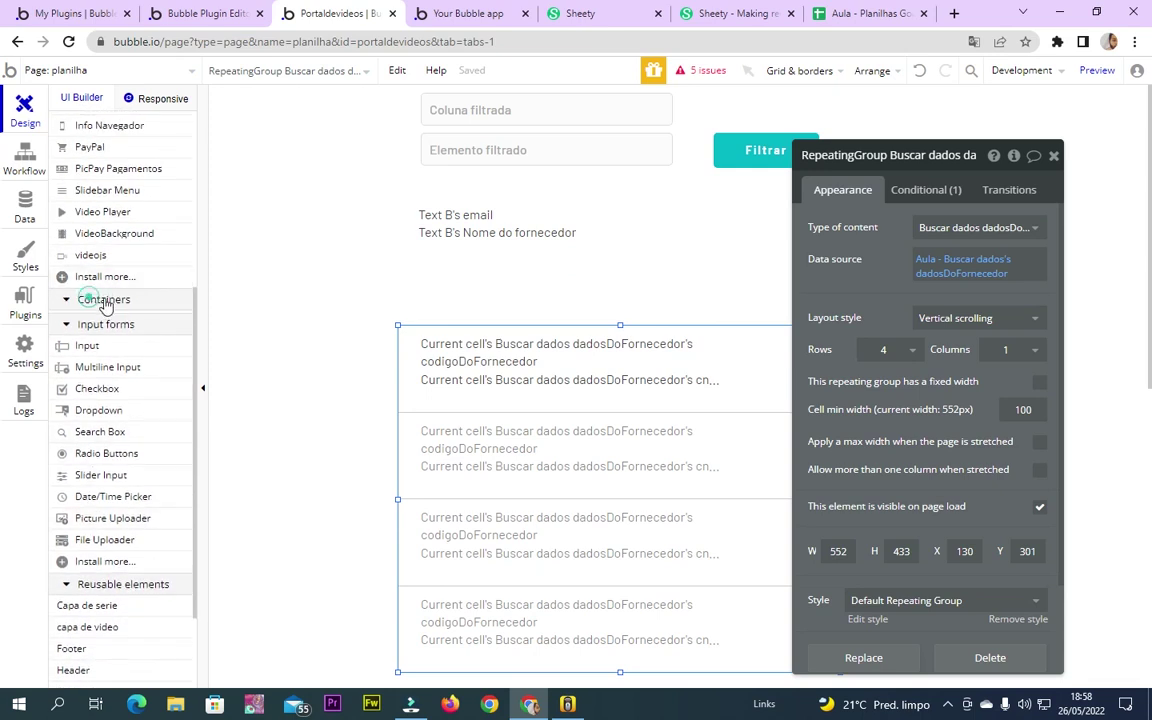
pyautogui.click(110, 322)
pyautogui.moveTo(414, 272); pyautogui.dragTo(825, 323)
pyautogui.click(399, 352)
pyautogui.moveTo(419, 347); pyautogui.dragTo(411, 417)
pyautogui.click(478, 305)
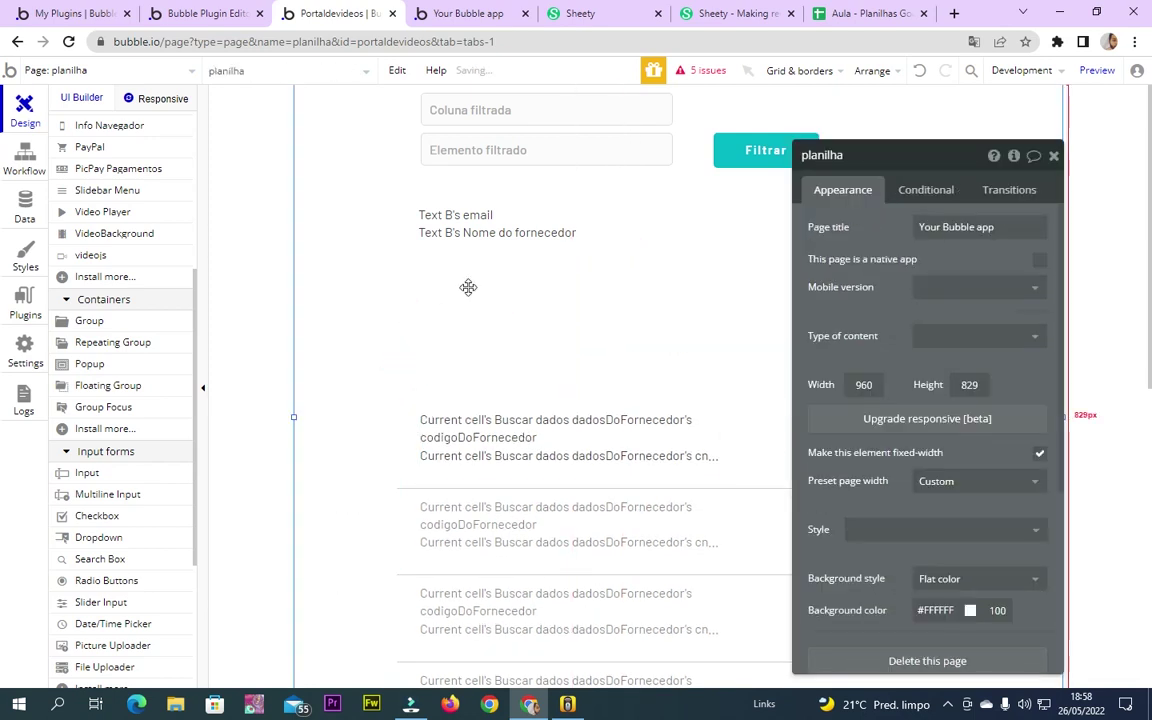
pyautogui.click(89, 321)
pyautogui.moveTo(430, 262); pyautogui.dragTo(692, 383)
pyautogui.click(460, 270)
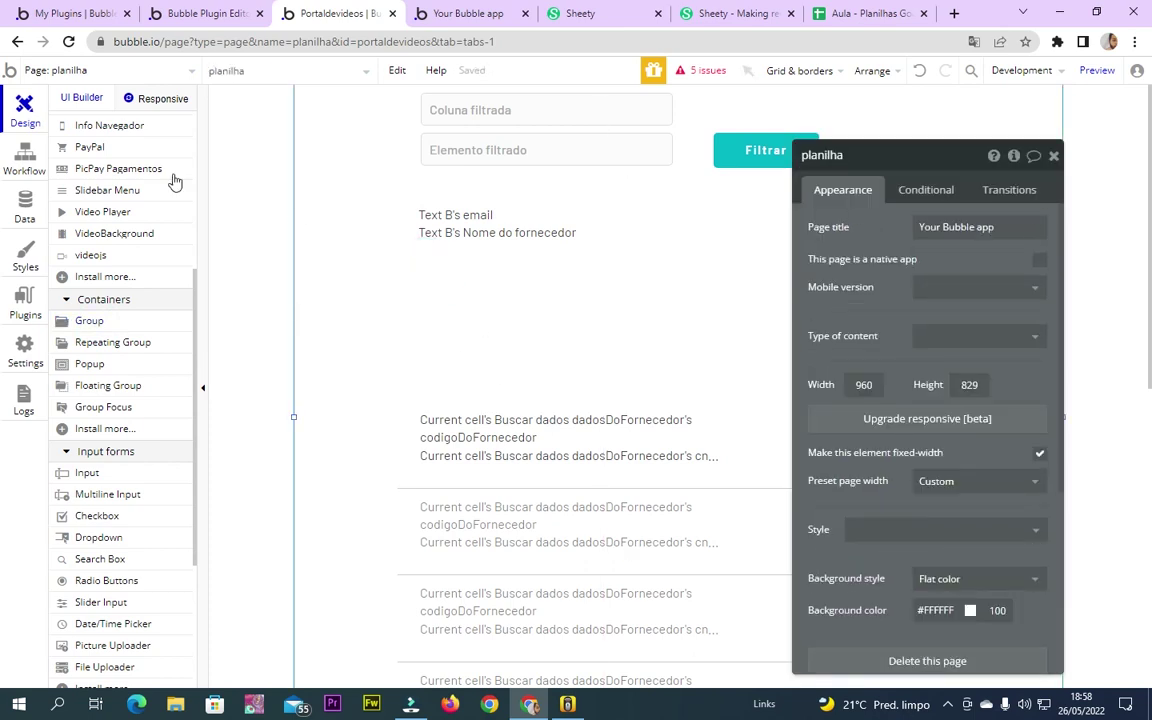
# Expand the elements tree, move the repeating group further down, and pick a Group container
pyautogui.scroll(3, 134, 234)
pyautogui.click(67, 122)
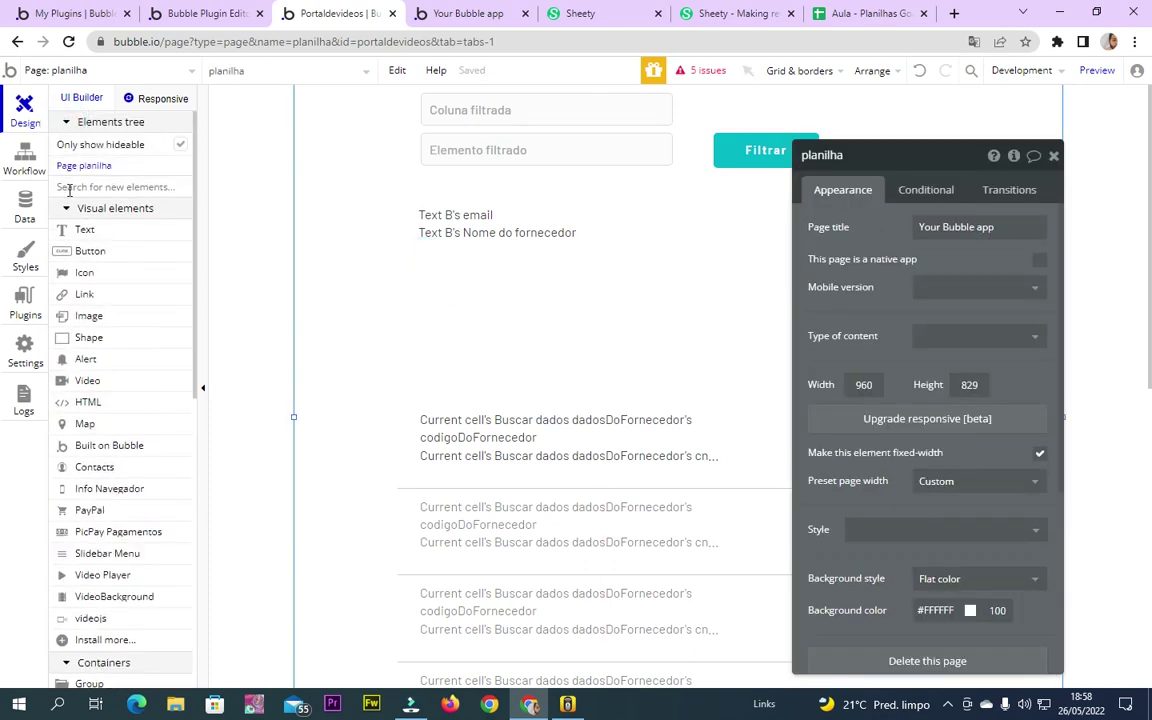
pyautogui.click(180, 146)
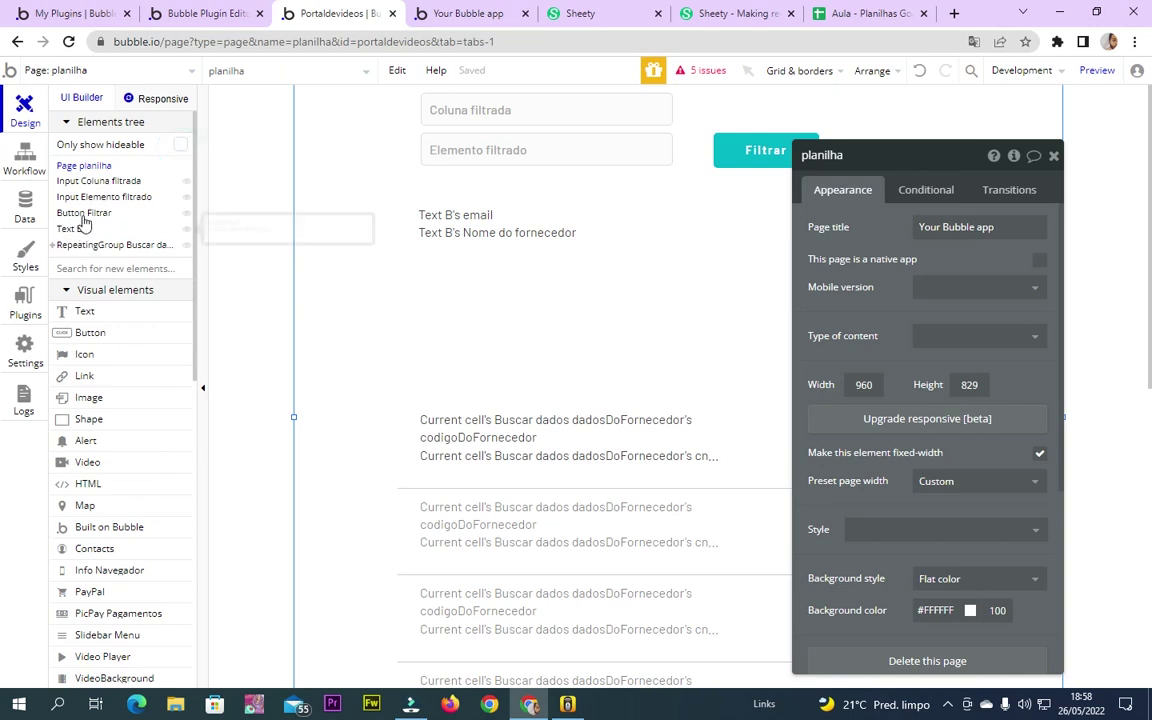
pyautogui.click(54, 246)
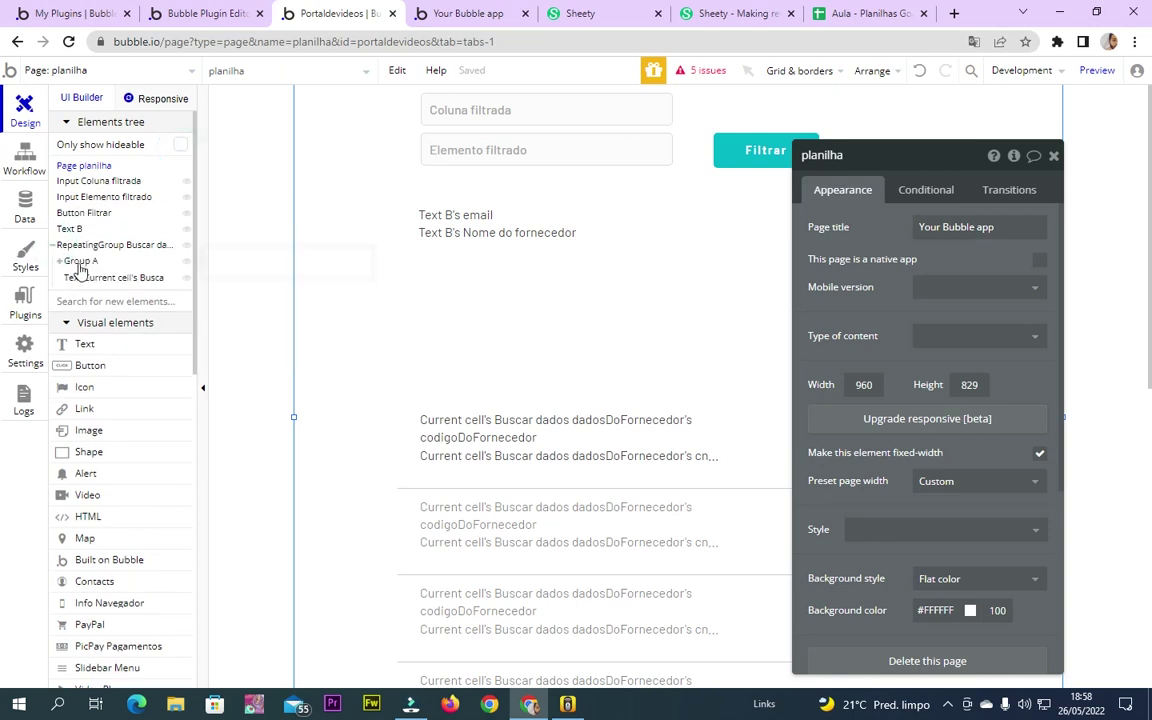
pyautogui.moveTo(419, 405); pyautogui.dragTo(415, 495)
pyautogui.click(468, 236)
pyautogui.press('Escape')
pyautogui.click(600, 235)
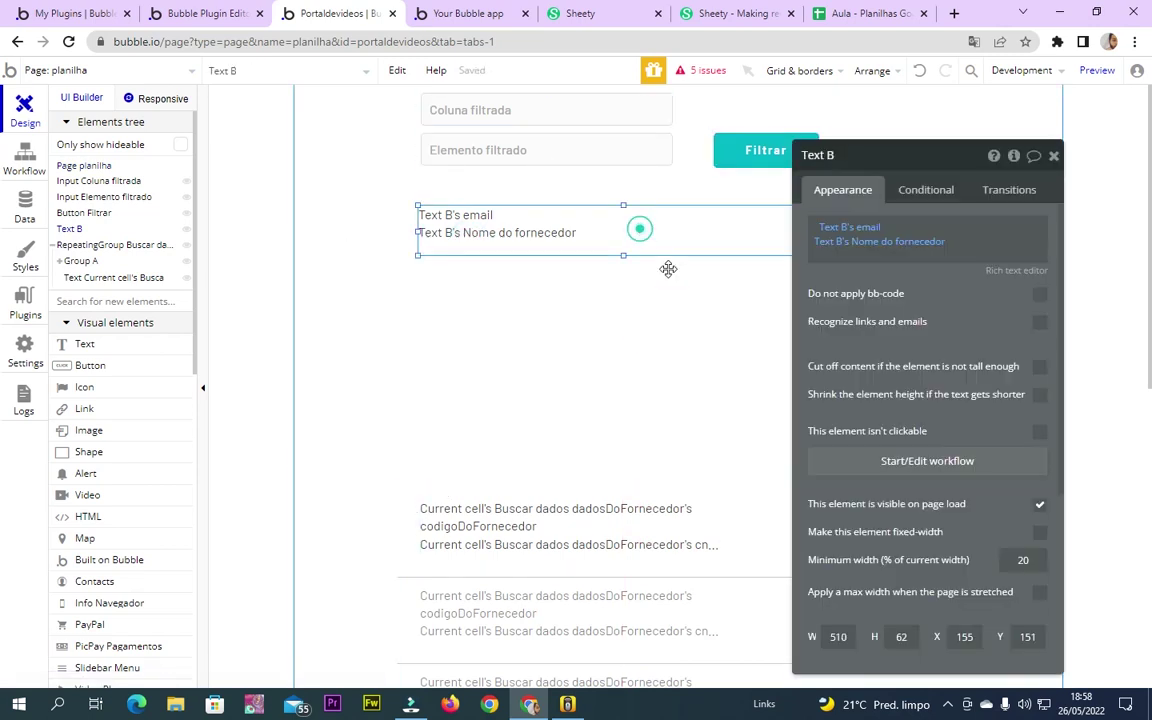
pyautogui.click(678, 161)
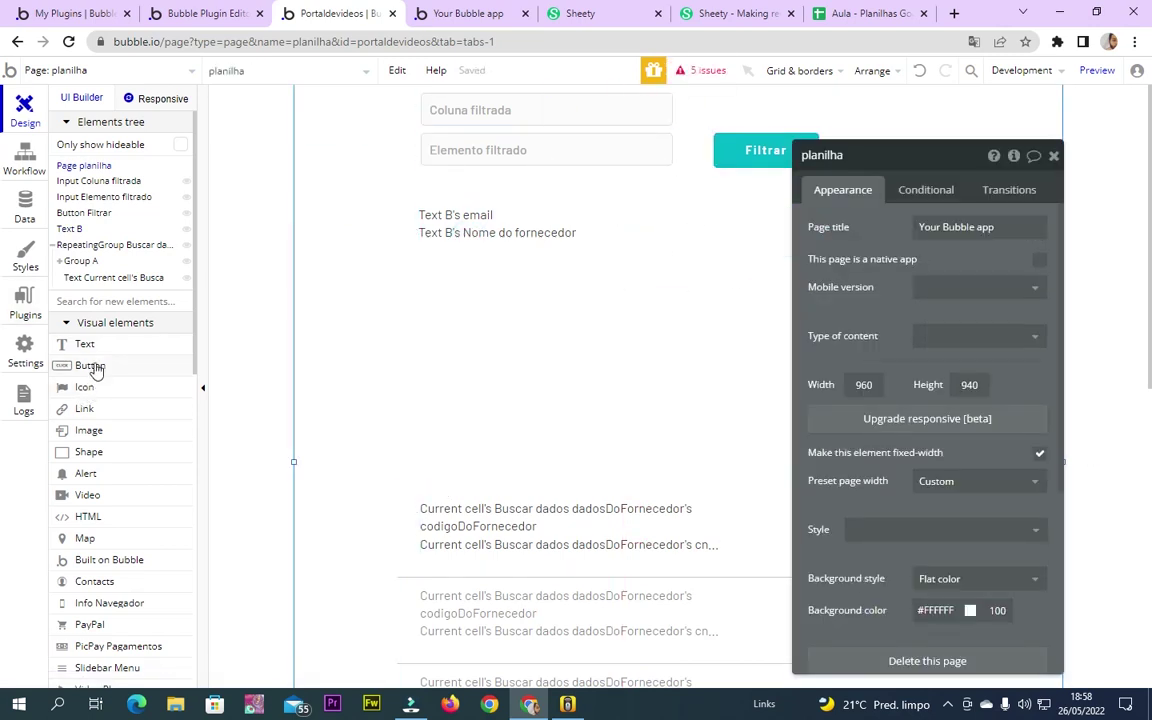
pyautogui.scroll(-8, 90, 254)
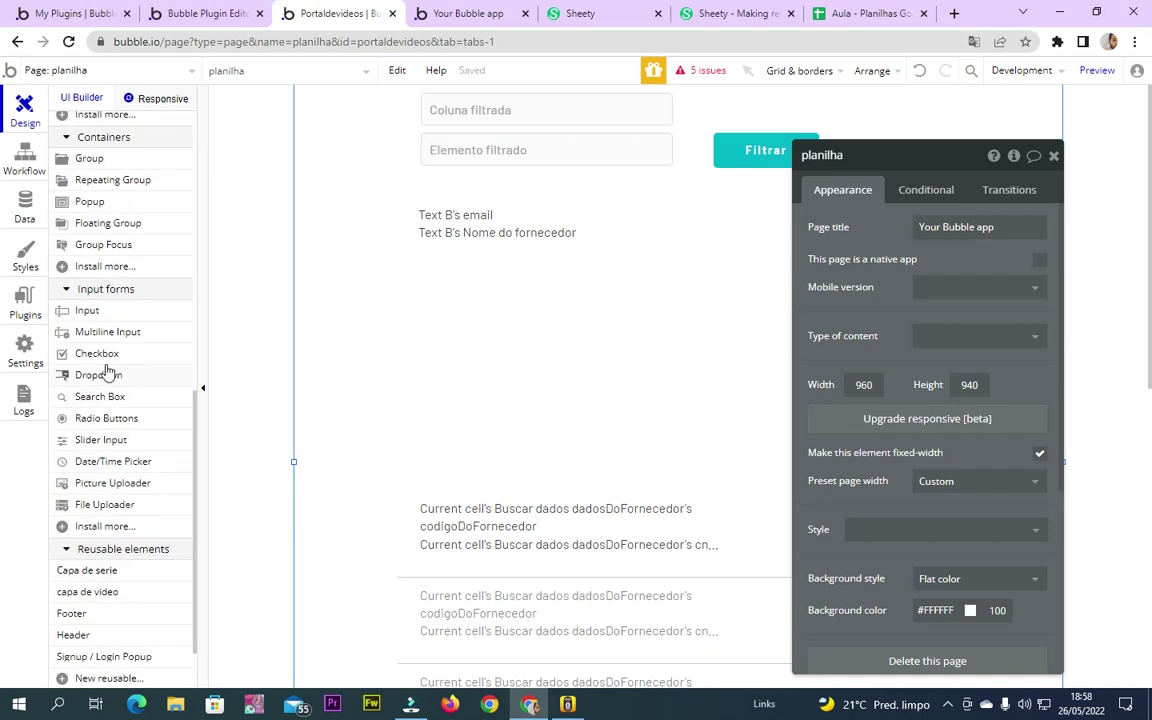
pyautogui.click(98, 158)
# Delete the supplier RepeatingGroup from planilha, using Ctrl+Z to revert an accidental drag first
pyautogui.moveTo(290, 237); pyautogui.dragTo(435, 504)
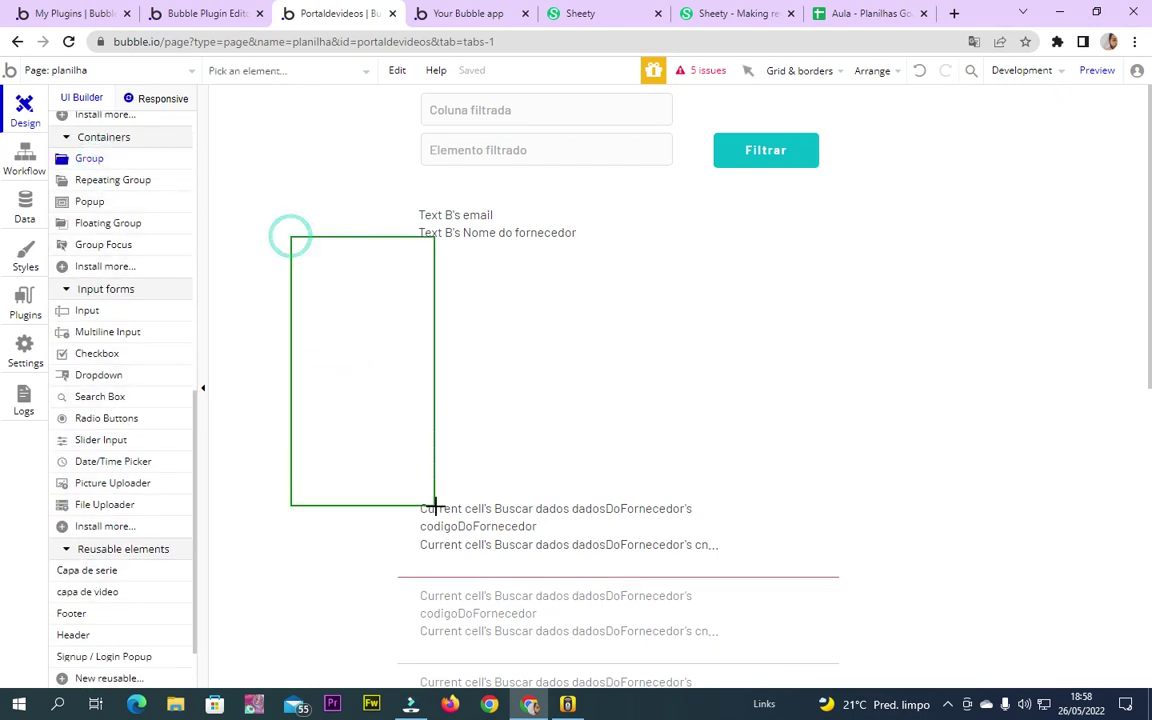
pyautogui.click(313, 279)
pyautogui.click(400, 492)
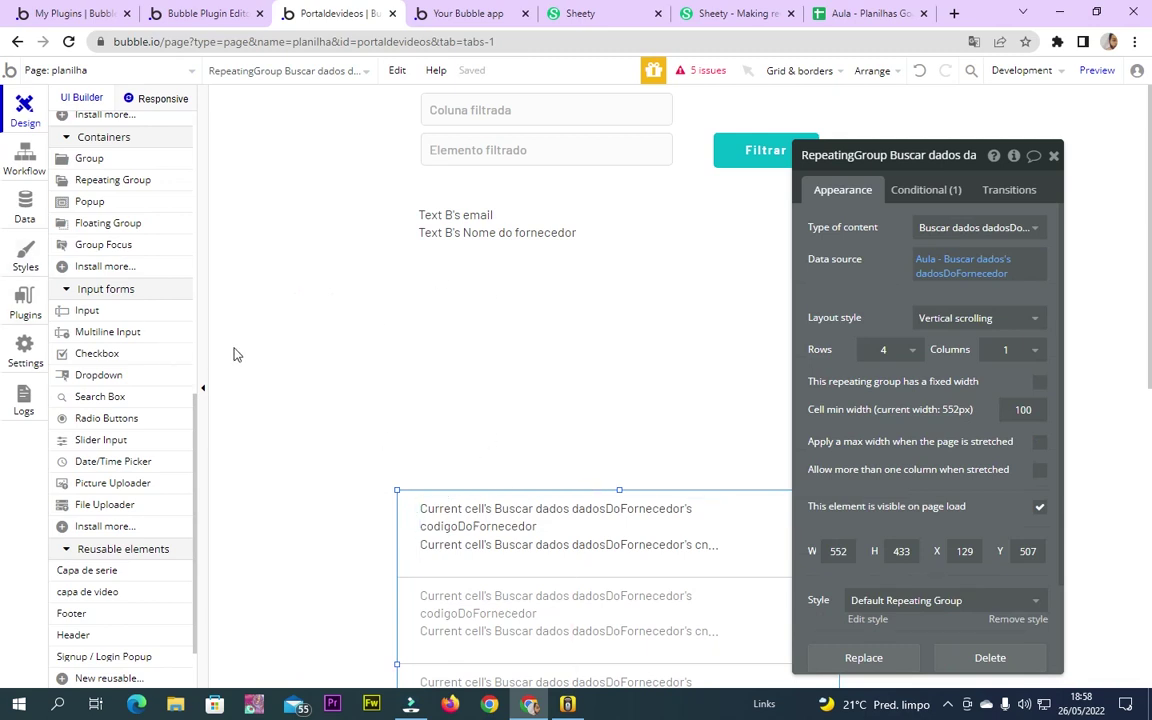
pyautogui.scroll(8, 139, 224)
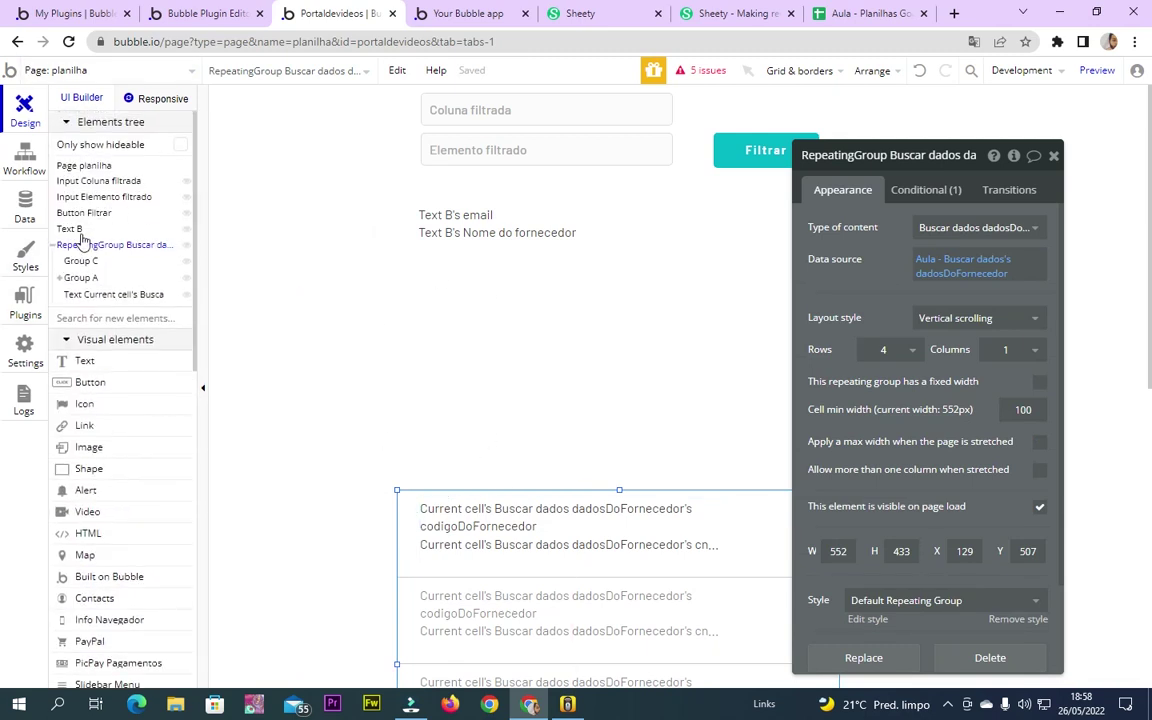
pyautogui.click(80, 260)
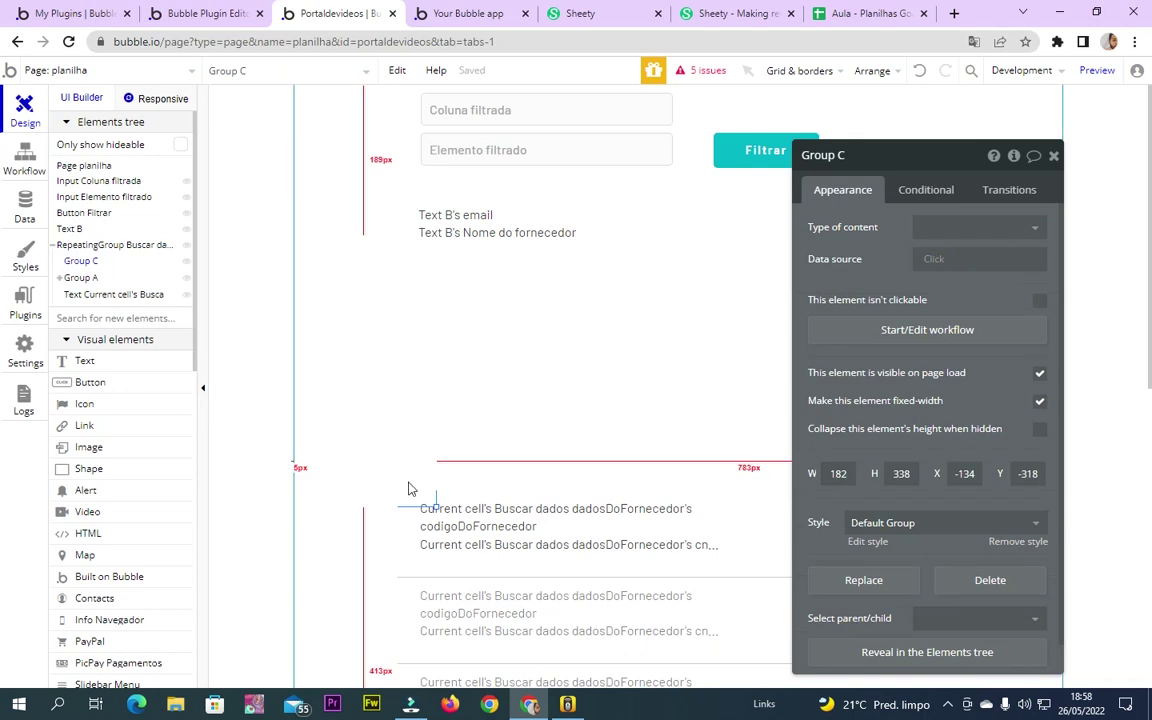
pyautogui.moveTo(422, 497); pyautogui.dragTo(667, 495)
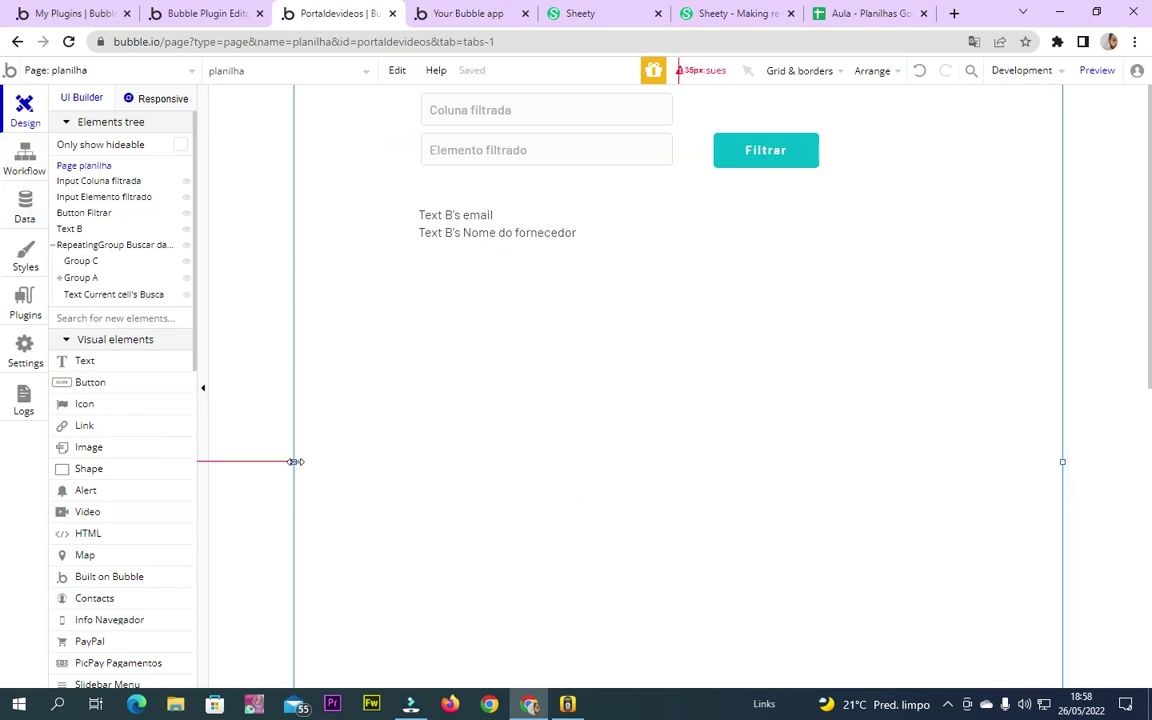
pyautogui.hotkey('ctrl', 'z')
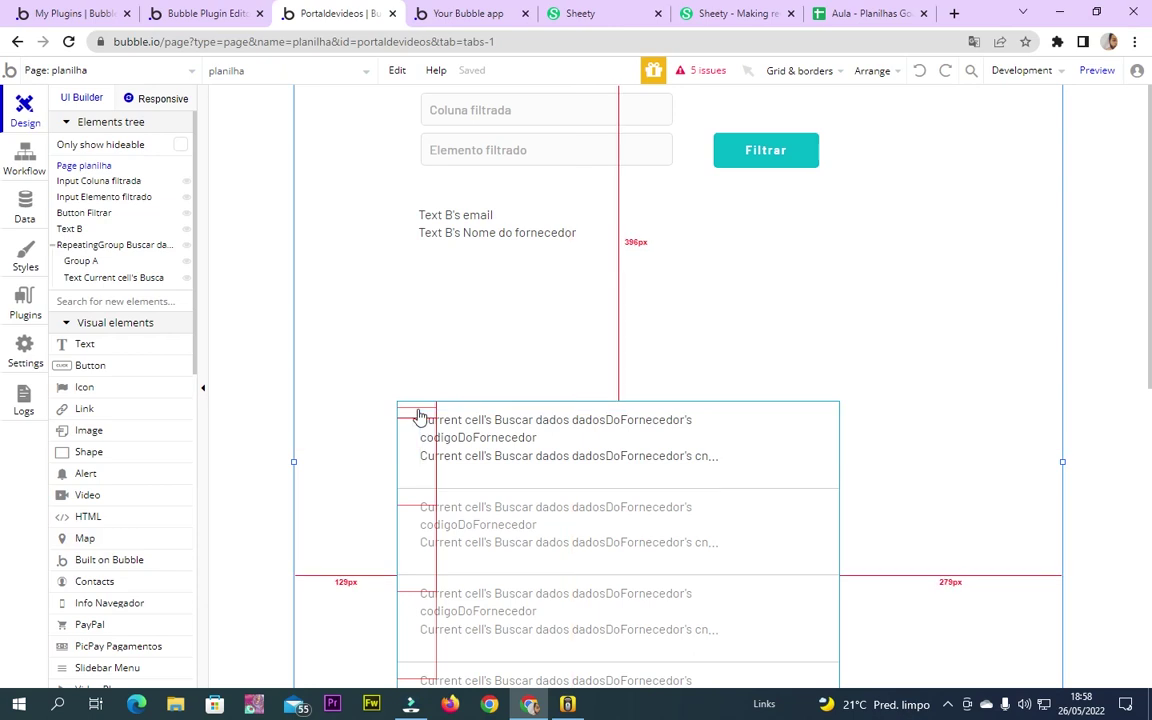
pyautogui.click(404, 473)
pyautogui.press('Delete')
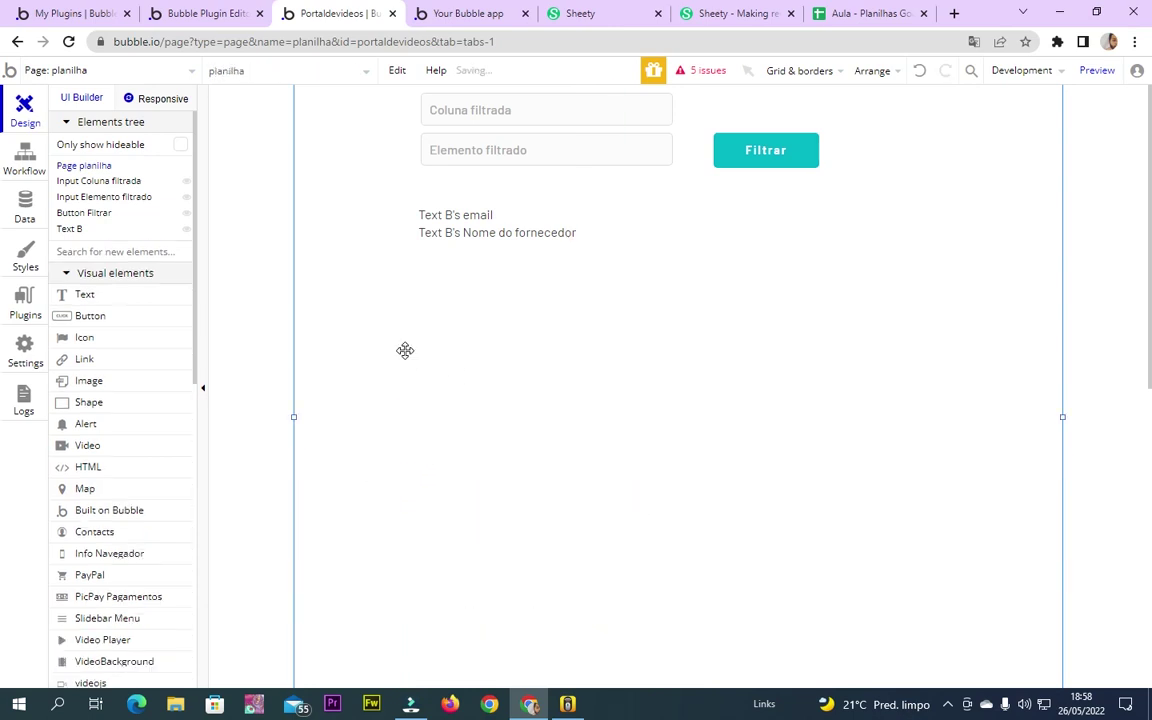
# Draw a new group where the list was and set its type to Buscar dados Filtrados dadosDoFornecedor
pyautogui.scroll(-2, 85, 550)
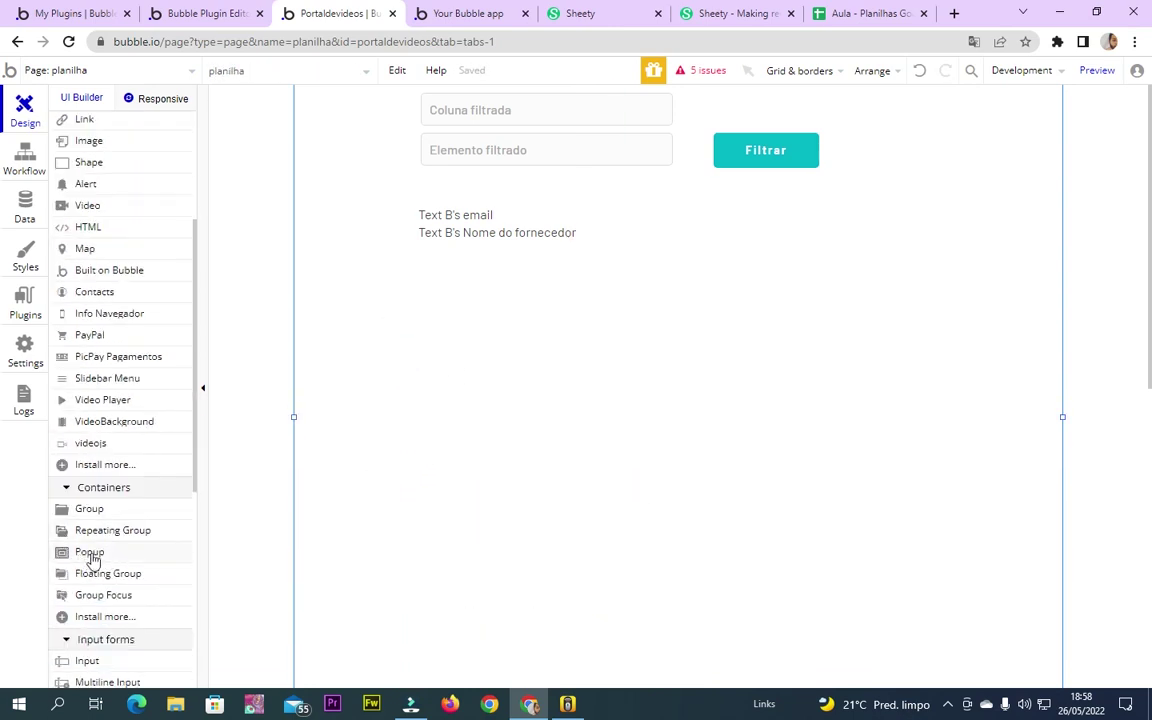
pyautogui.moveTo(517, 303)
pyautogui.mouseDown()
pyautogui.moveTo(918, 617)
pyautogui.moveTo(1016, 622)
pyautogui.mouseUp()
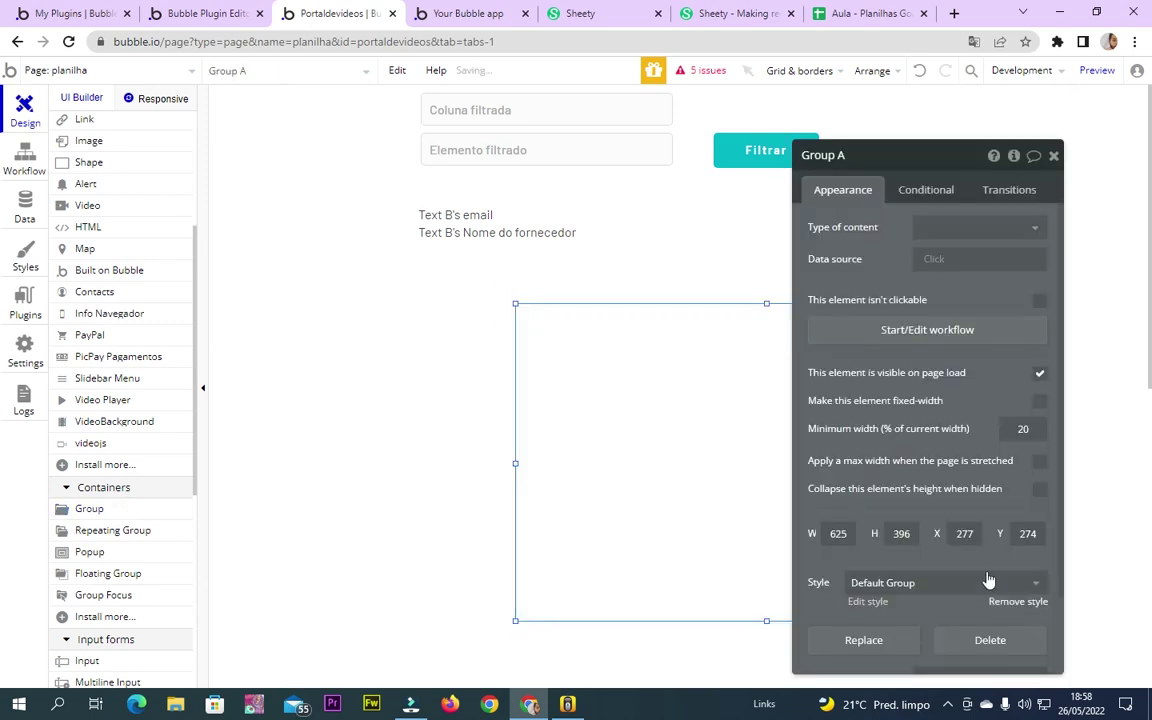
pyautogui.moveTo(575, 404); pyautogui.dragTo(511, 403)
pyautogui.doubleClick(544, 404)
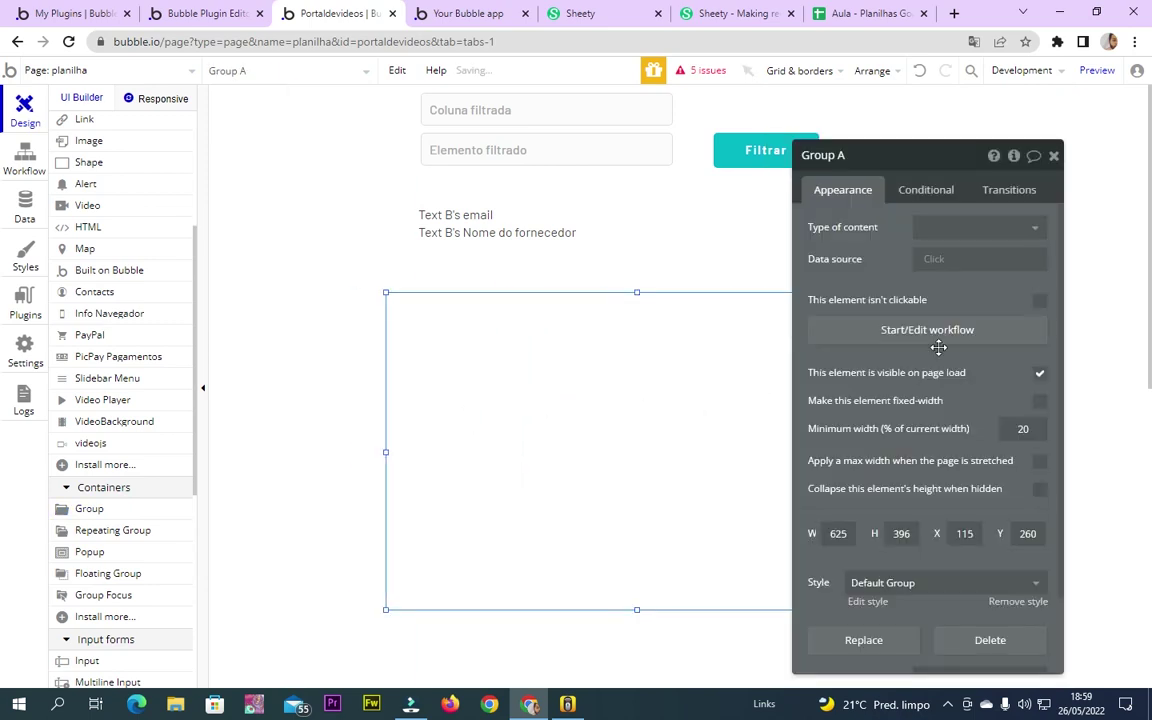
pyautogui.click(940, 228)
pyautogui.scroll(-3, 1004, 397)
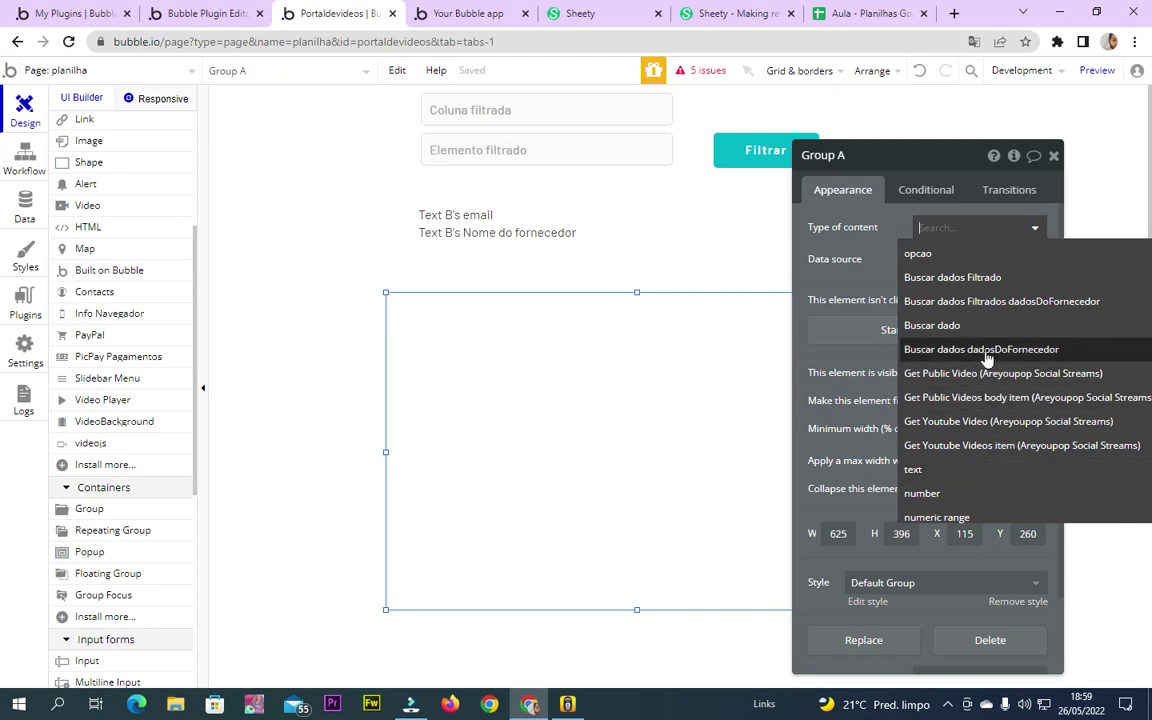
pyautogui.click(947, 304)
# Set the group's data source to Get data from an external API using Aula - Buscar dados
pyautogui.click(941, 259)
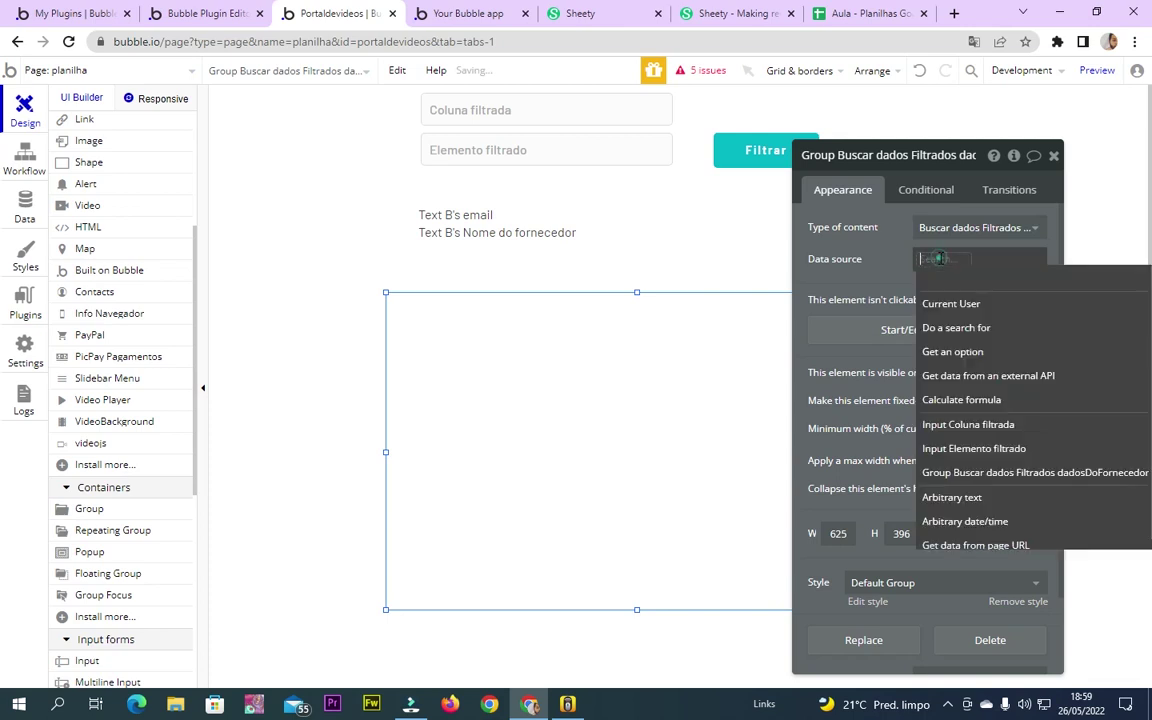
pyautogui.click(986, 377)
pyautogui.click(728, 193)
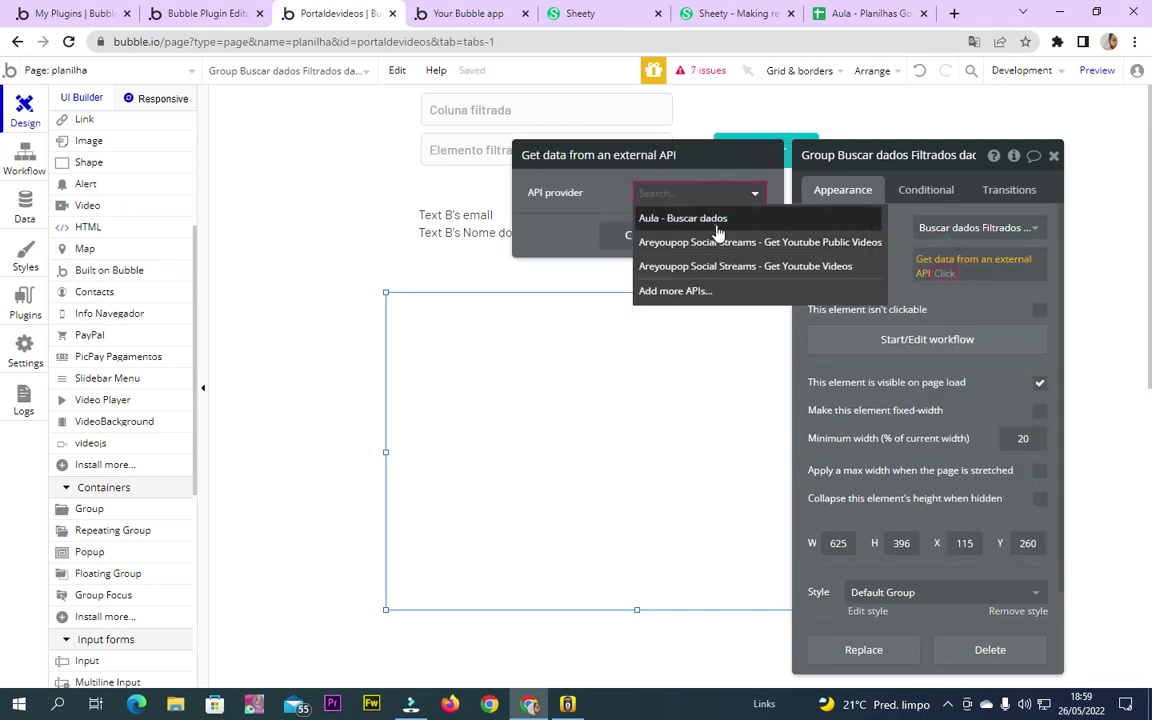
pyautogui.click(716, 232)
pyautogui.click(952, 287)
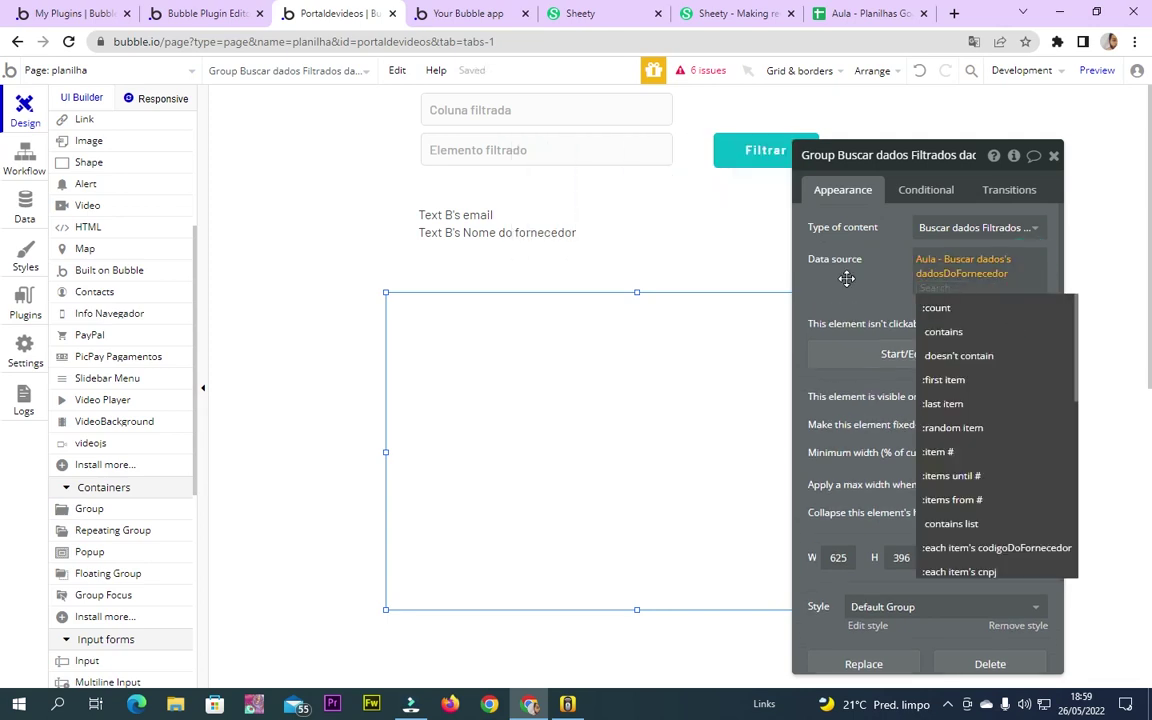
# Review the operations available for the data source expression, then go to the Data tab
pyautogui.click(1028, 275)
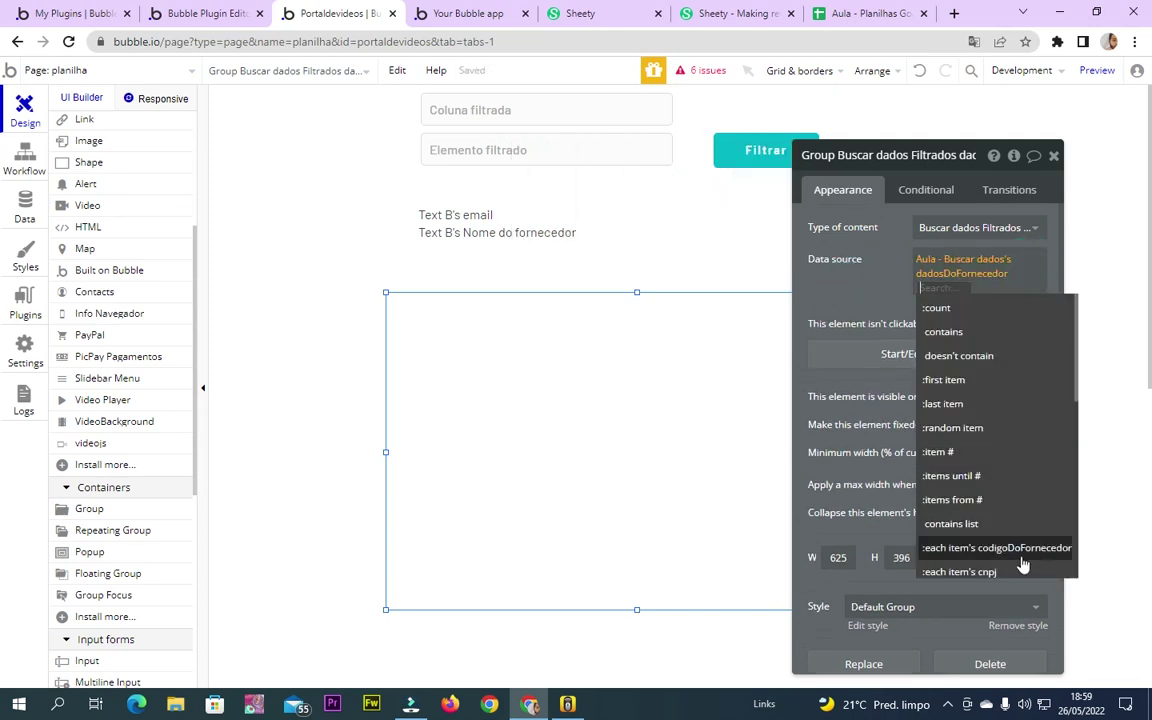
pyautogui.scroll(-5, 1010, 553)
pyautogui.scroll(5, 1016, 535)
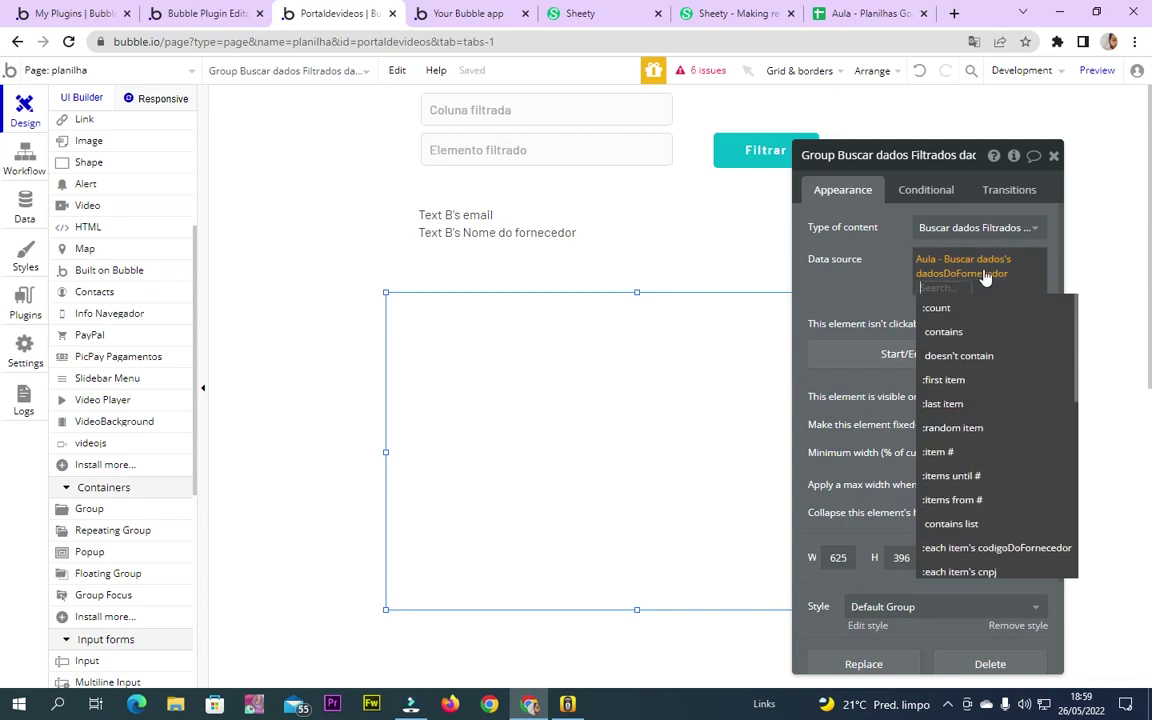
pyautogui.click(925, 260)
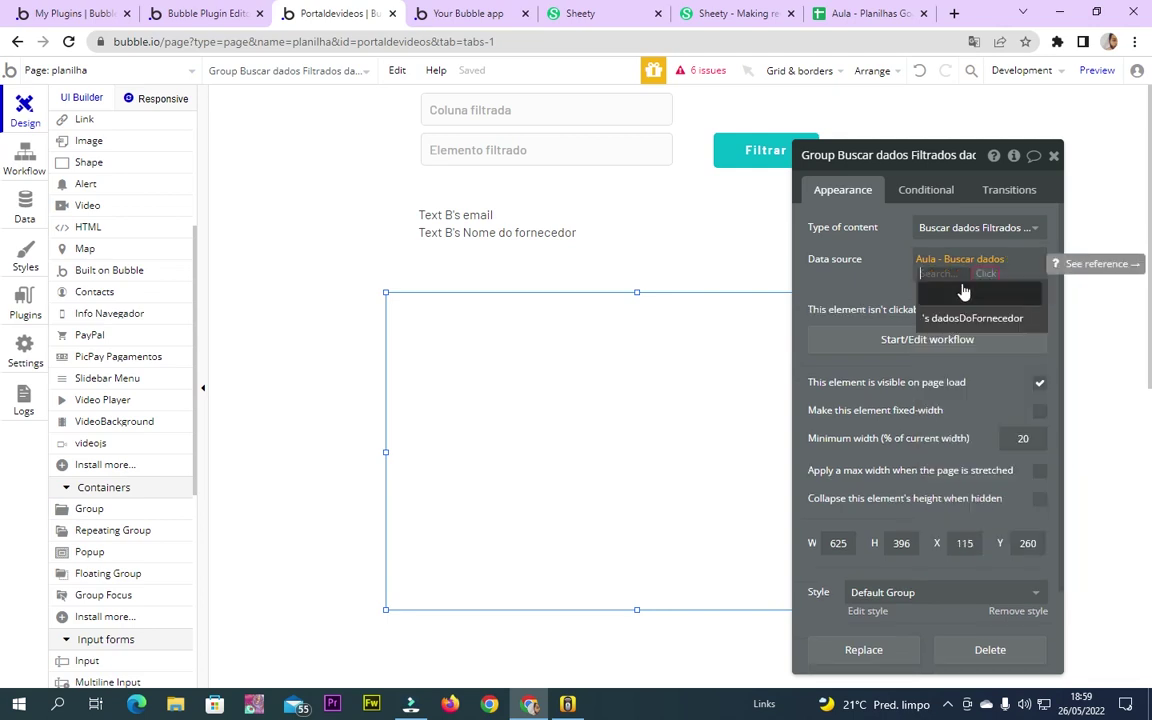
pyautogui.click(900, 264)
pyautogui.click(1008, 265)
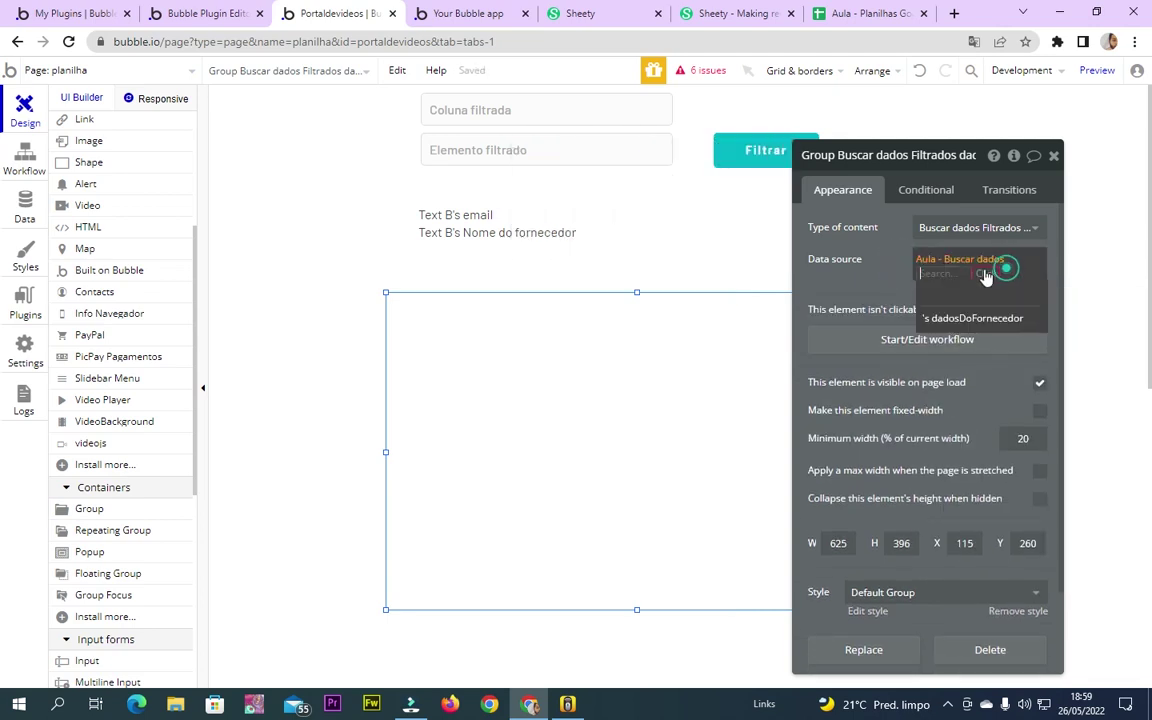
pyautogui.click(863, 272)
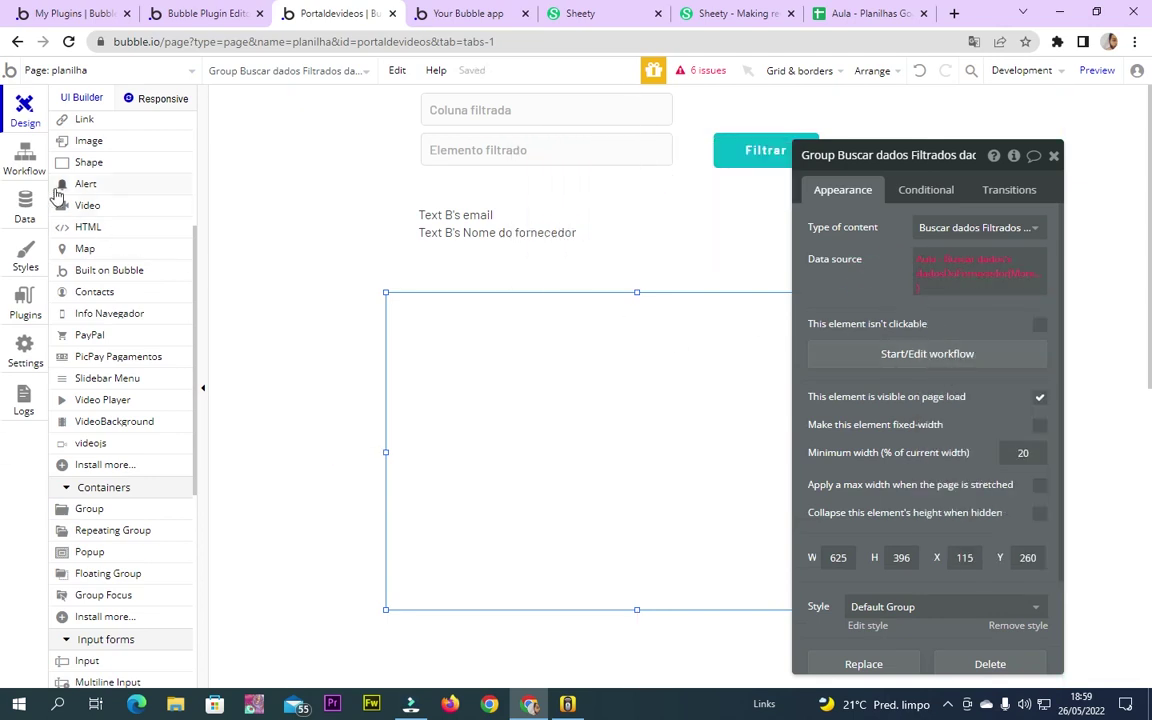
pyautogui.click(22, 160)
# In the API Connector plugin, set the Buscar dados Filtrados call's Use as to Data
pyautogui.click(25, 205)
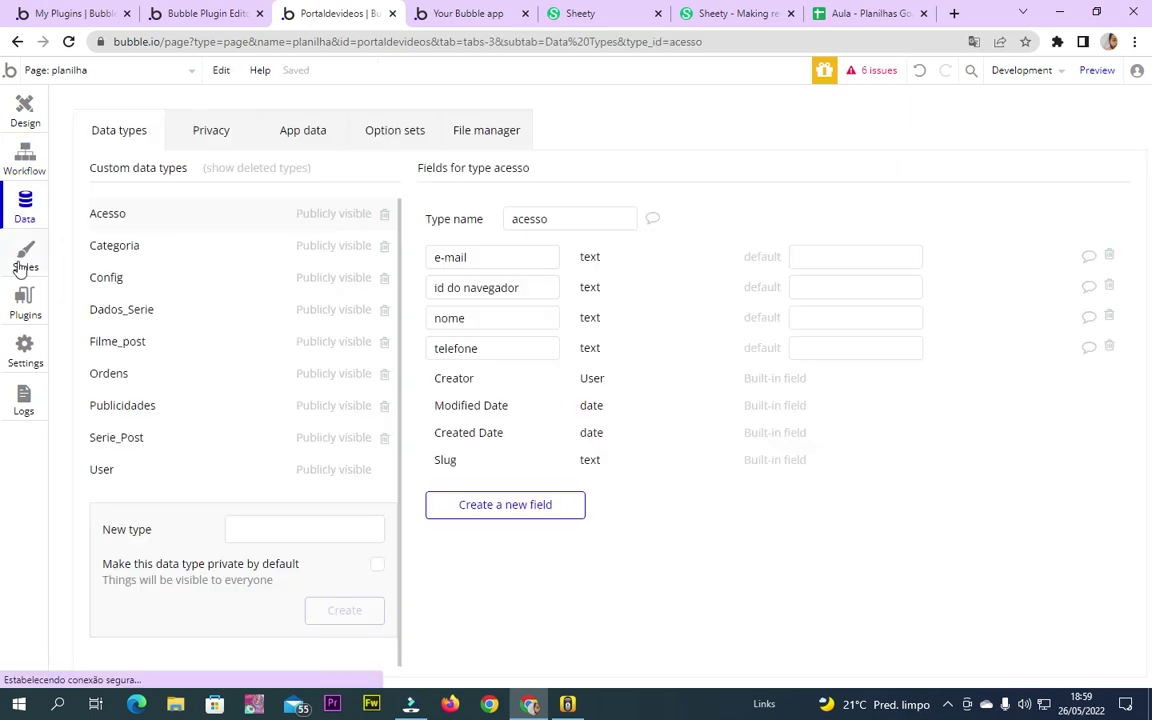
pyautogui.click(25, 298)
pyautogui.scroll(2, 833, 390)
pyautogui.click(810, 375)
pyautogui.click(802, 404)
# Reinitialize the Buscar dados Filtrados API call
pyautogui.scroll(-1, 573, 504)
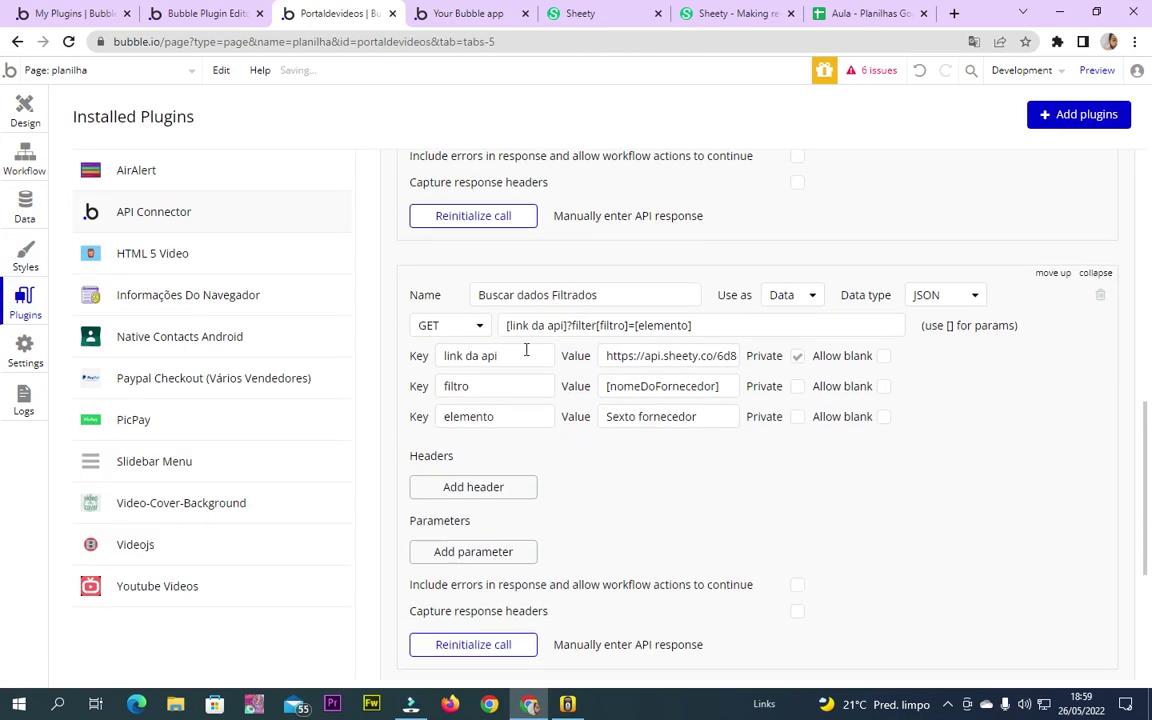
pyautogui.scroll(-3, 707, 411)
pyautogui.click(459, 406)
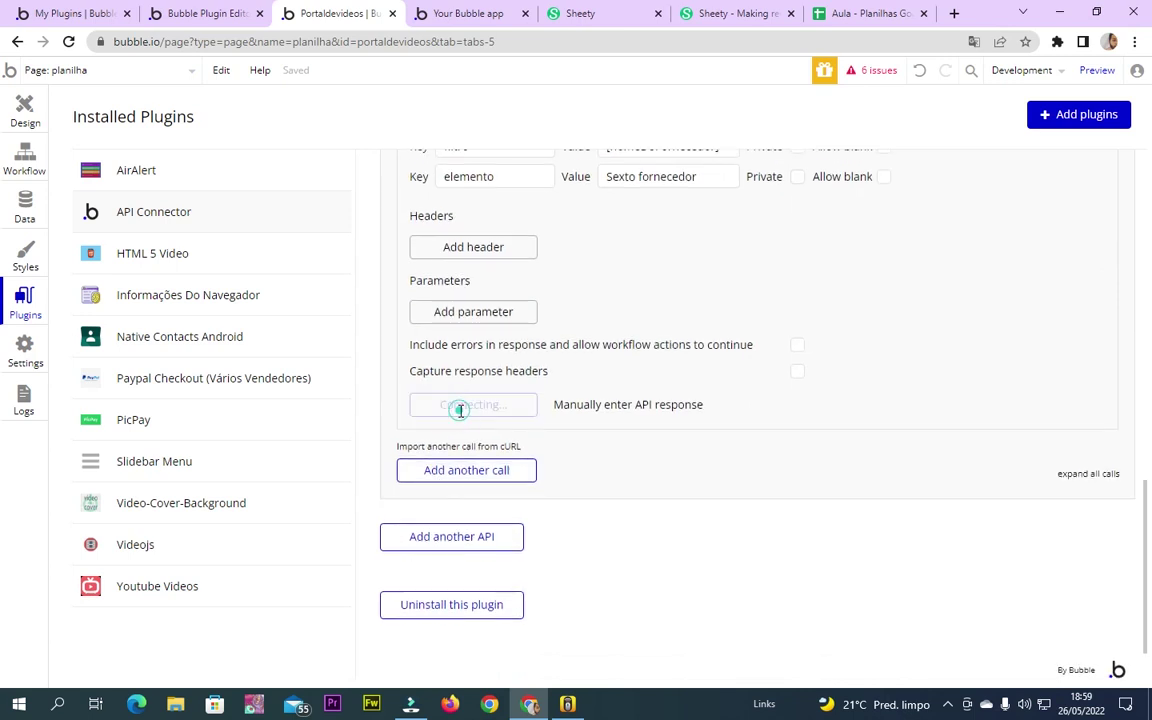
pyautogui.scroll(3, 797, 403)
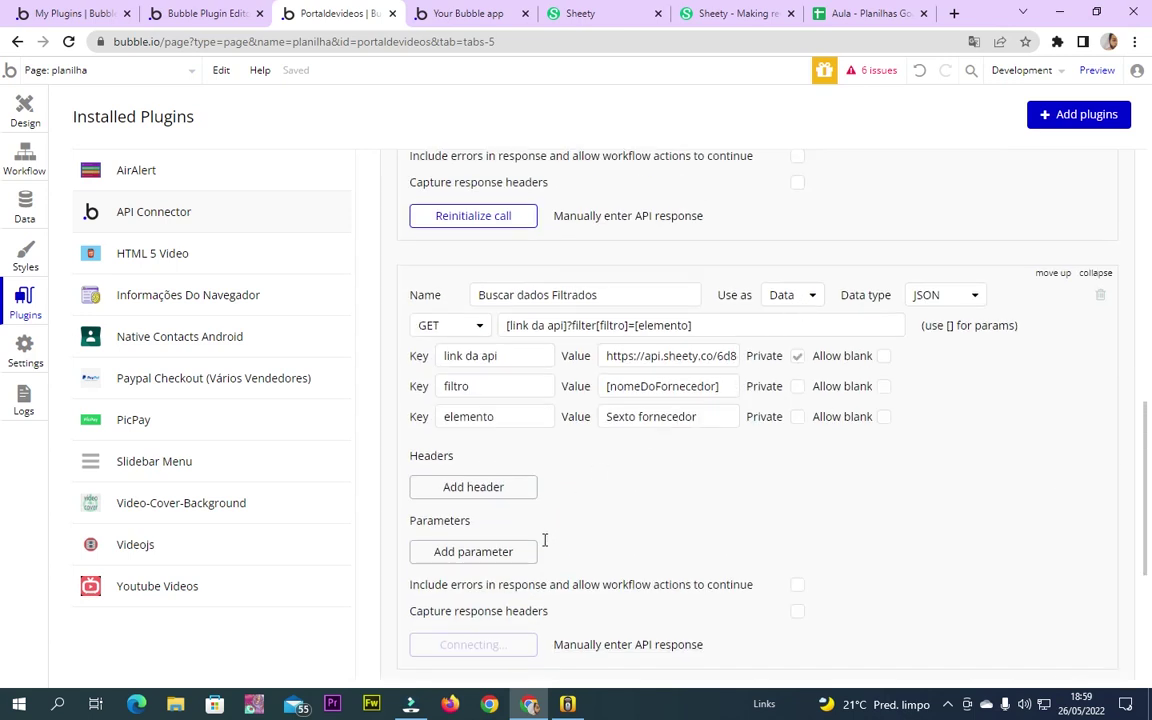
pyautogui.scroll(-2, 535, 567)
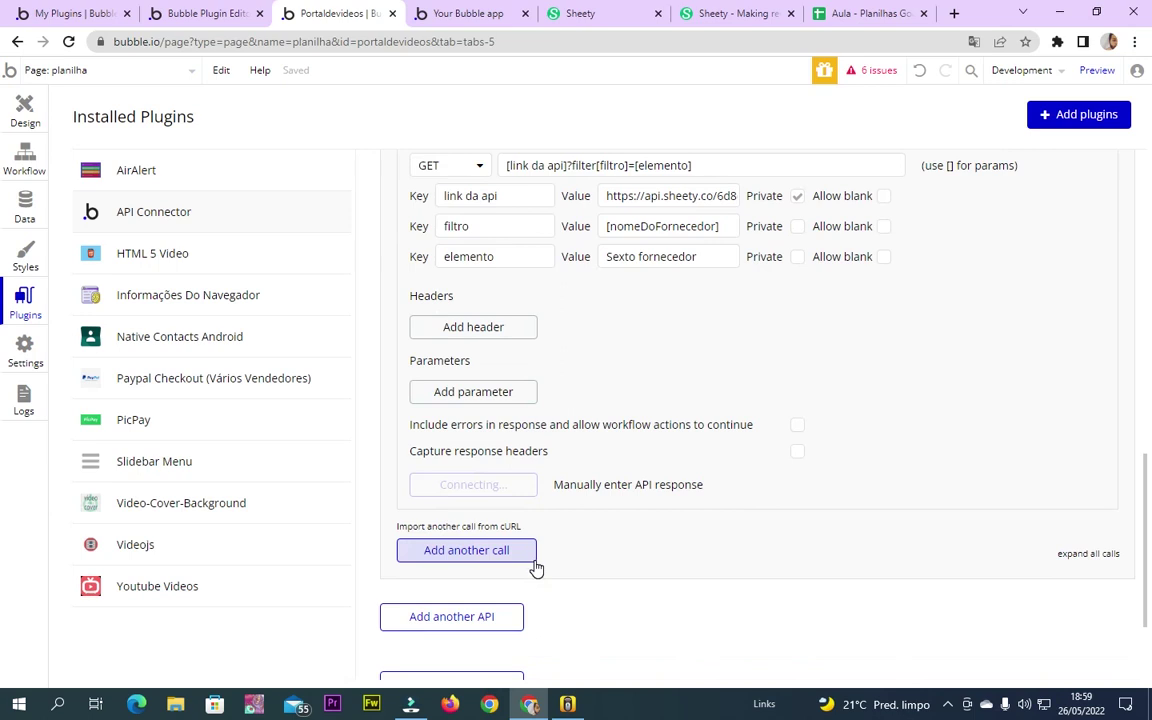
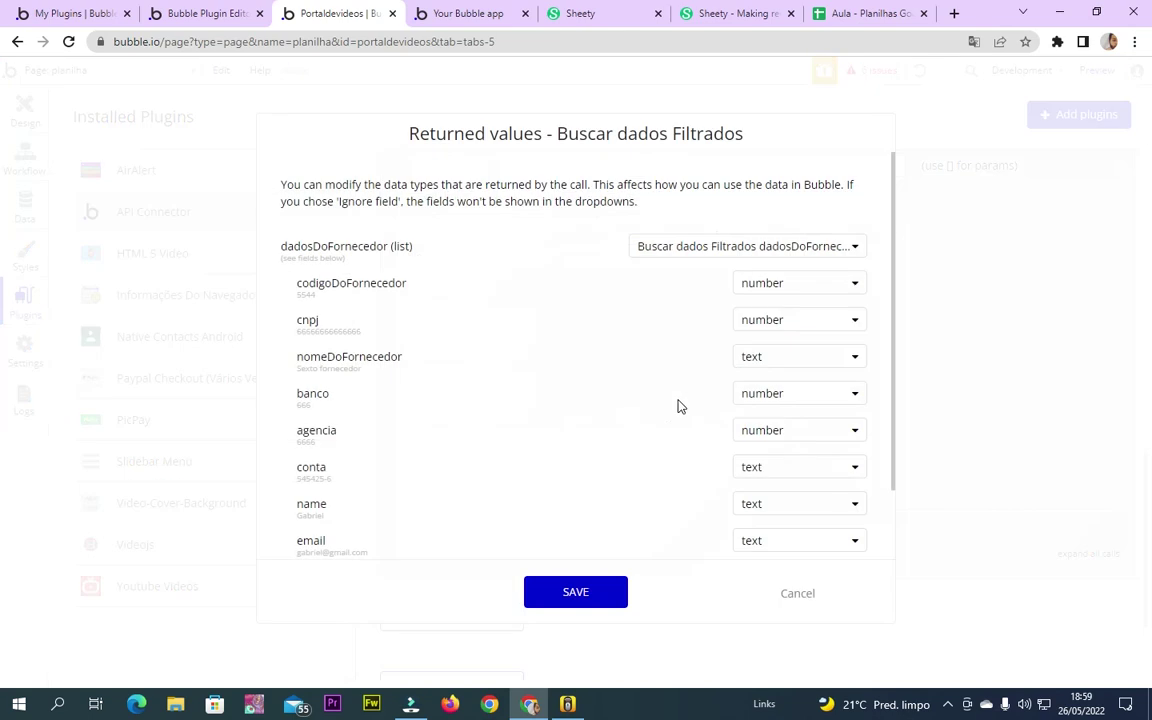
# Save the Buscar dados Filtrados returned field types, then select the large group in the Design view
pyautogui.click(551, 610)
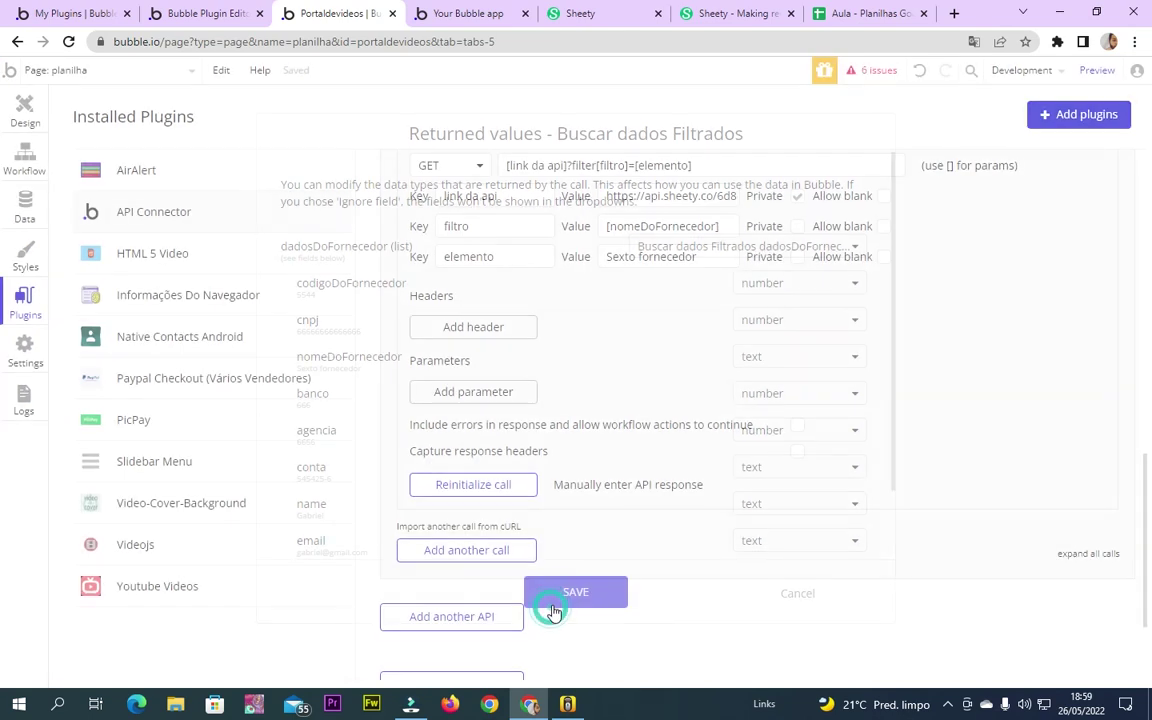
pyautogui.click(24, 110)
pyautogui.click(669, 357)
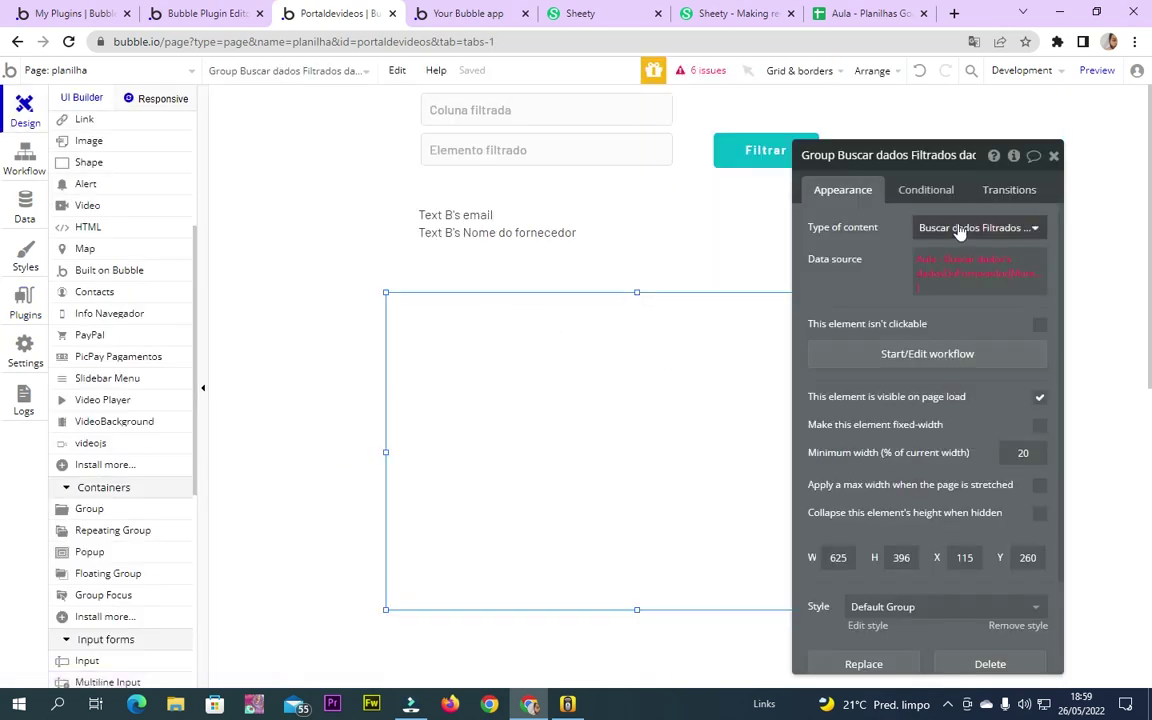
# Set the large group's data source to the Buscar dados Filtrados API call
pyautogui.click(959, 229)
pyautogui.click(862, 243)
pyautogui.click(980, 265)
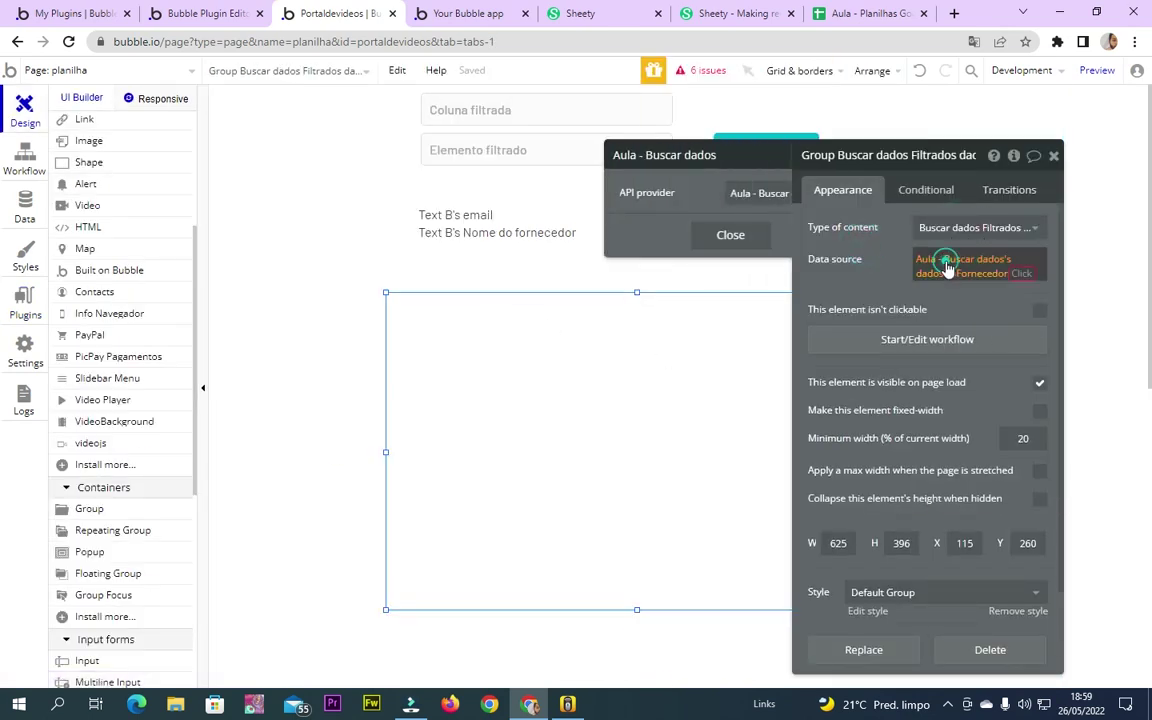
pyautogui.click(742, 193)
pyautogui.click(704, 243)
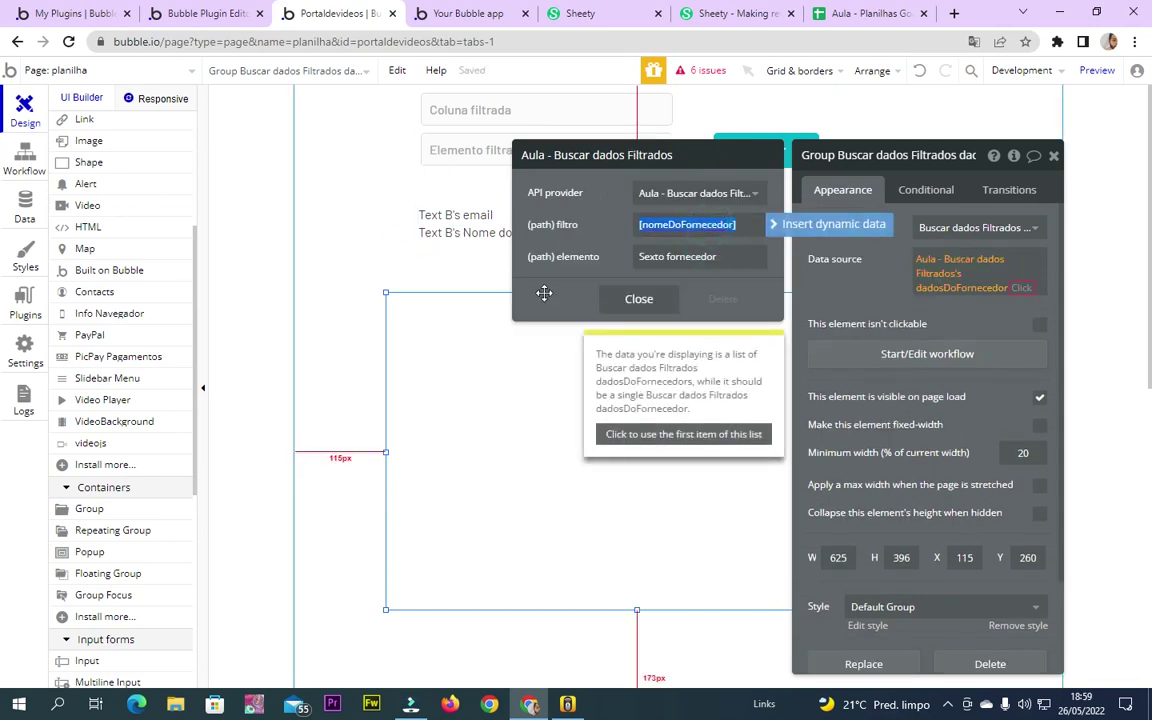
# Bind the call's filtro parameter to the Coluna filtrada input's value
pyautogui.click(500, 110)
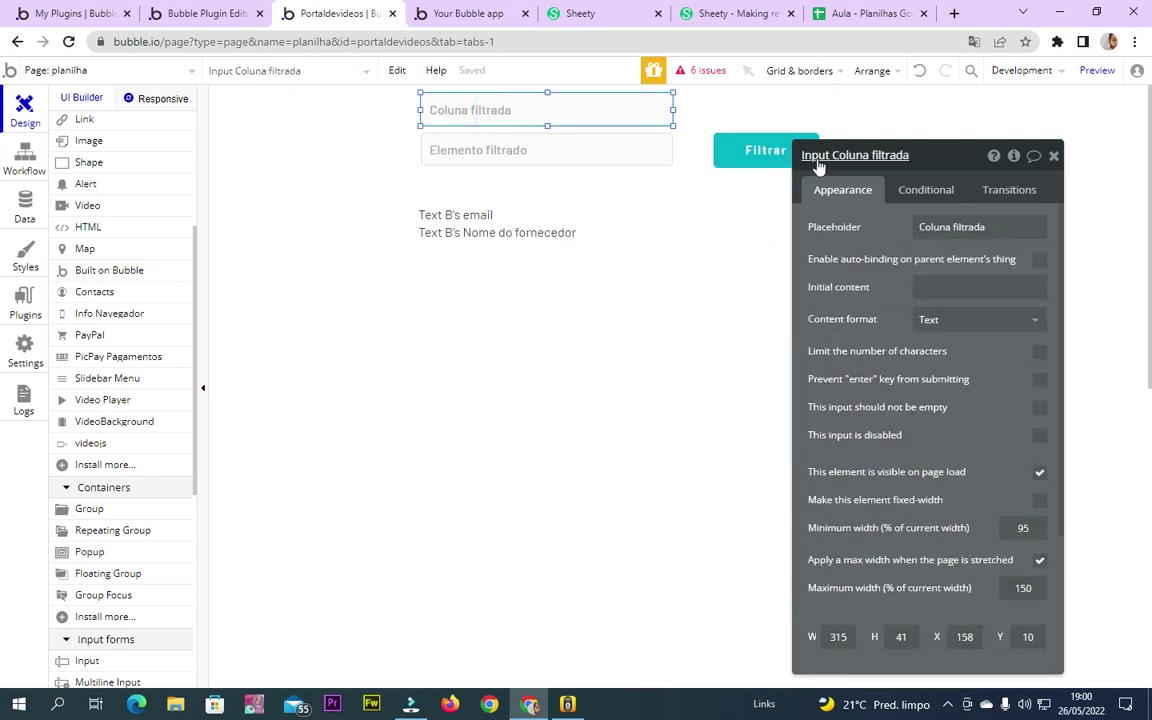
pyautogui.click(442, 413)
pyautogui.click(951, 272)
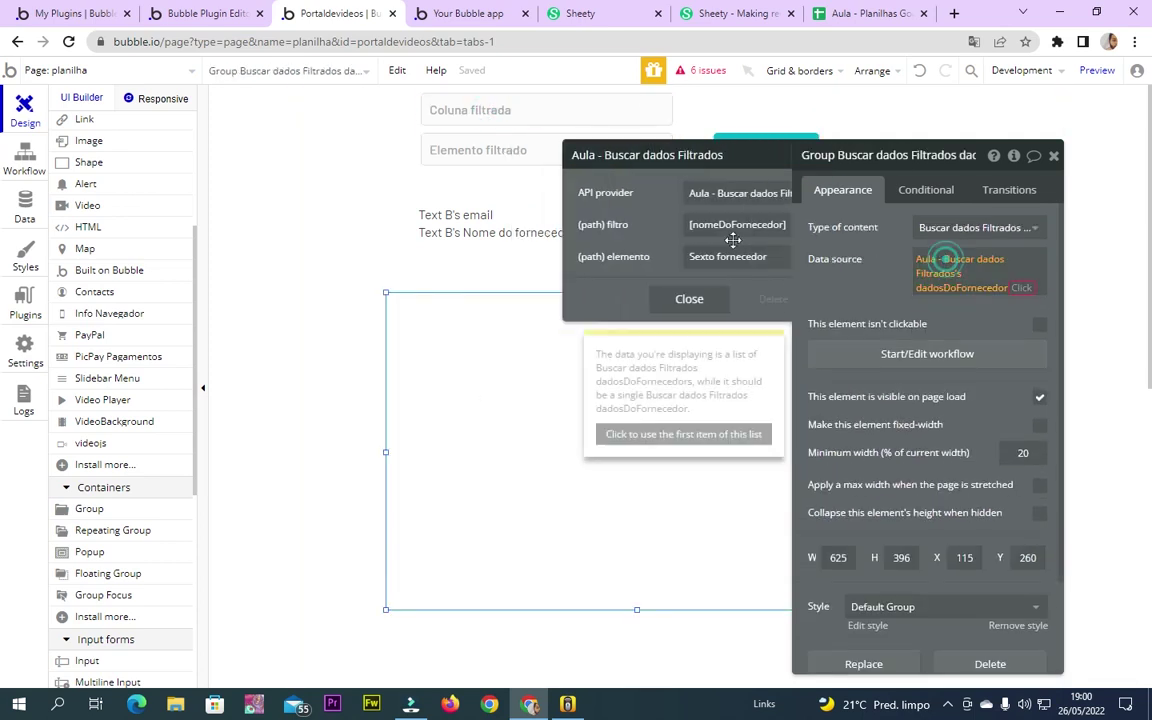
pyautogui.click(677, 224)
pyautogui.click(711, 224)
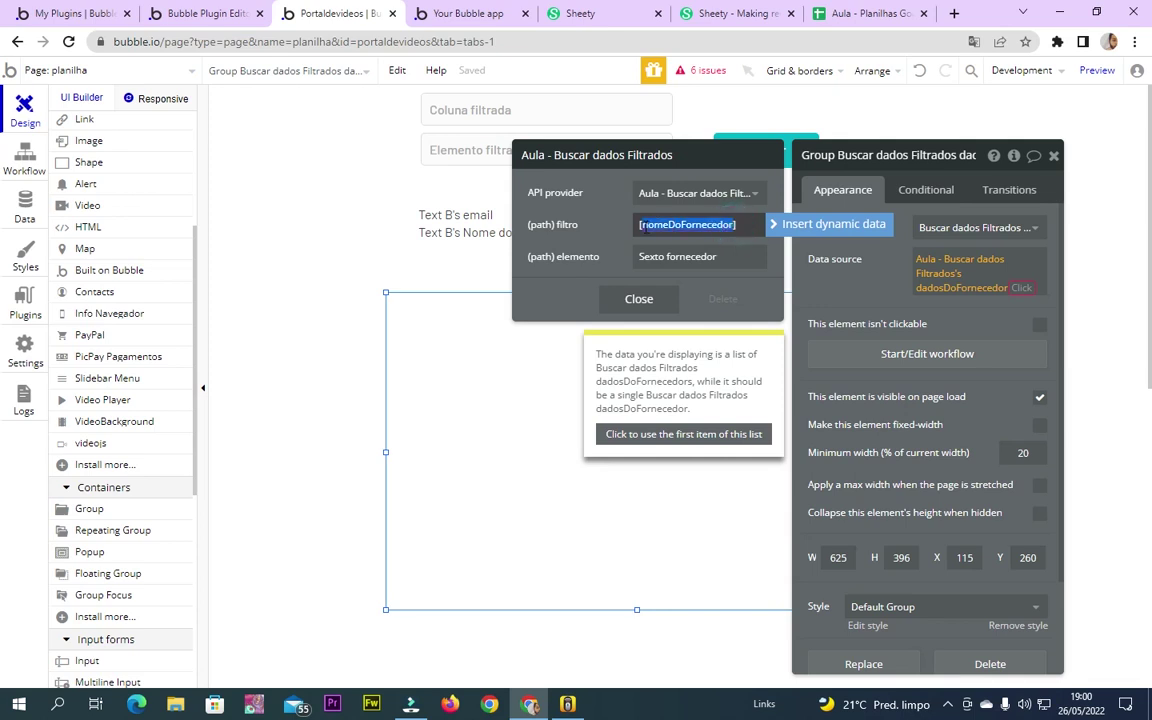
pyautogui.click(857, 228)
pyautogui.write('Input Coluna filtrada')
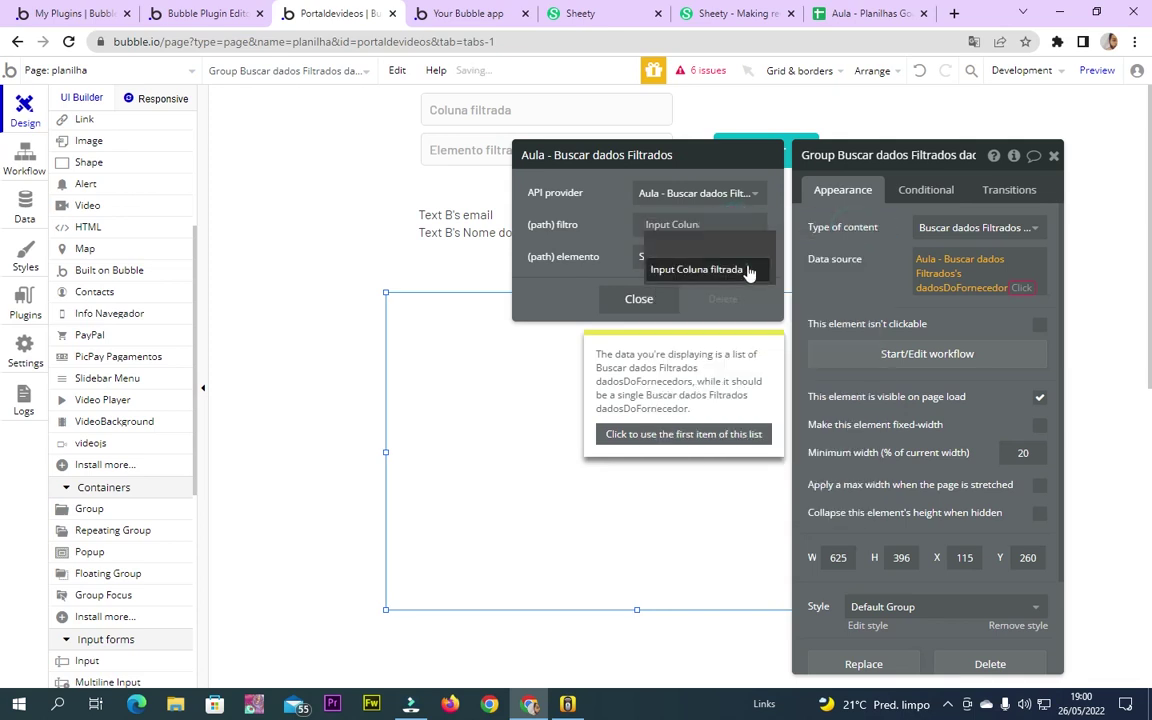
pyautogui.click(750, 272)
pyautogui.click(743, 277)
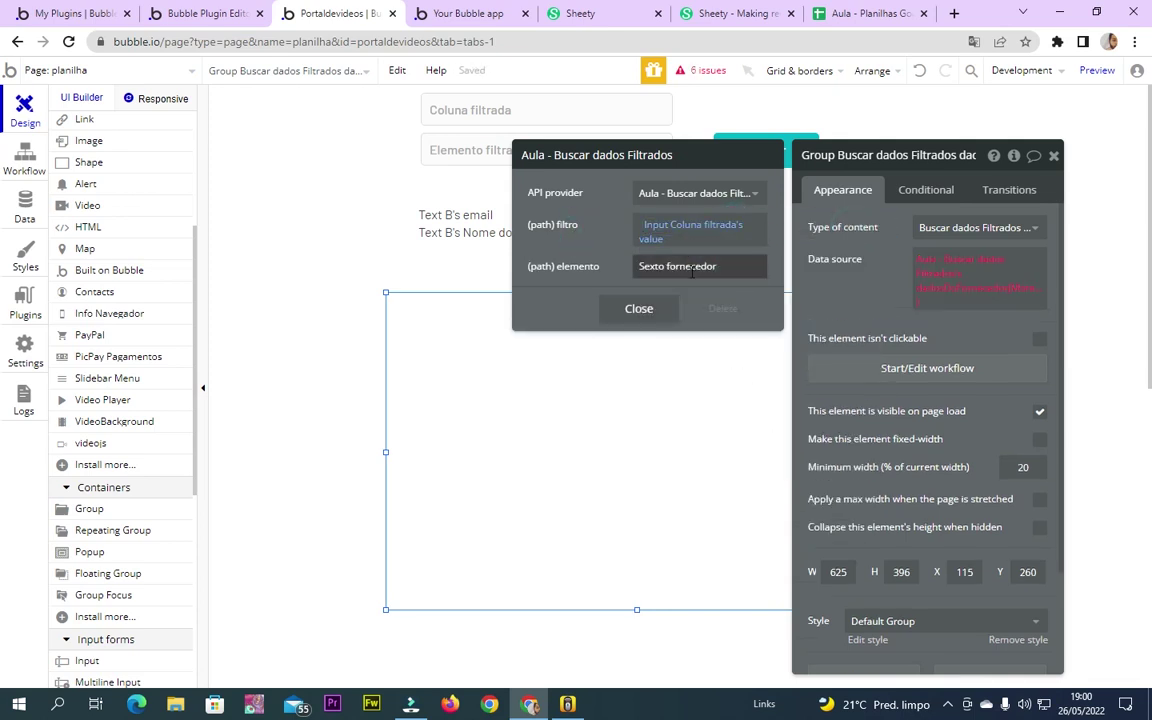
# Replace the elemento value 'Sexto fornecedor' with the Elemento filtrado input's value
pyautogui.click(465, 149)
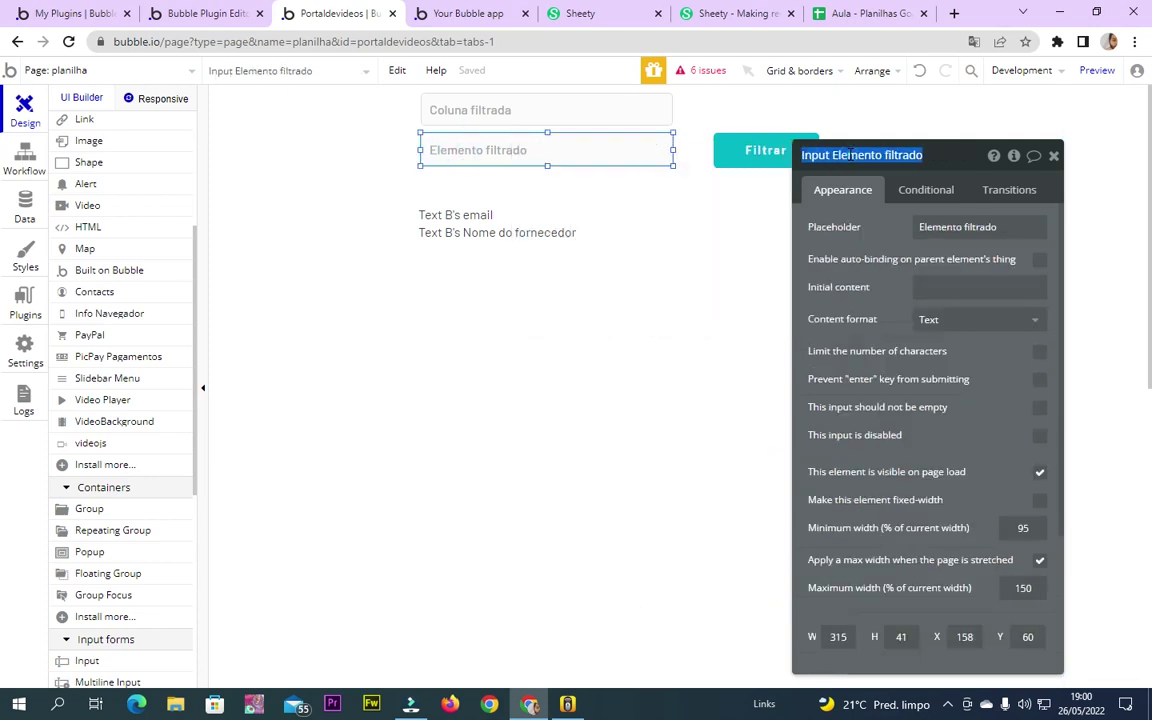
pyautogui.click(545, 368)
pyautogui.click(955, 262)
pyautogui.click(690, 266)
pyautogui.write('Input Elemento filtrado')
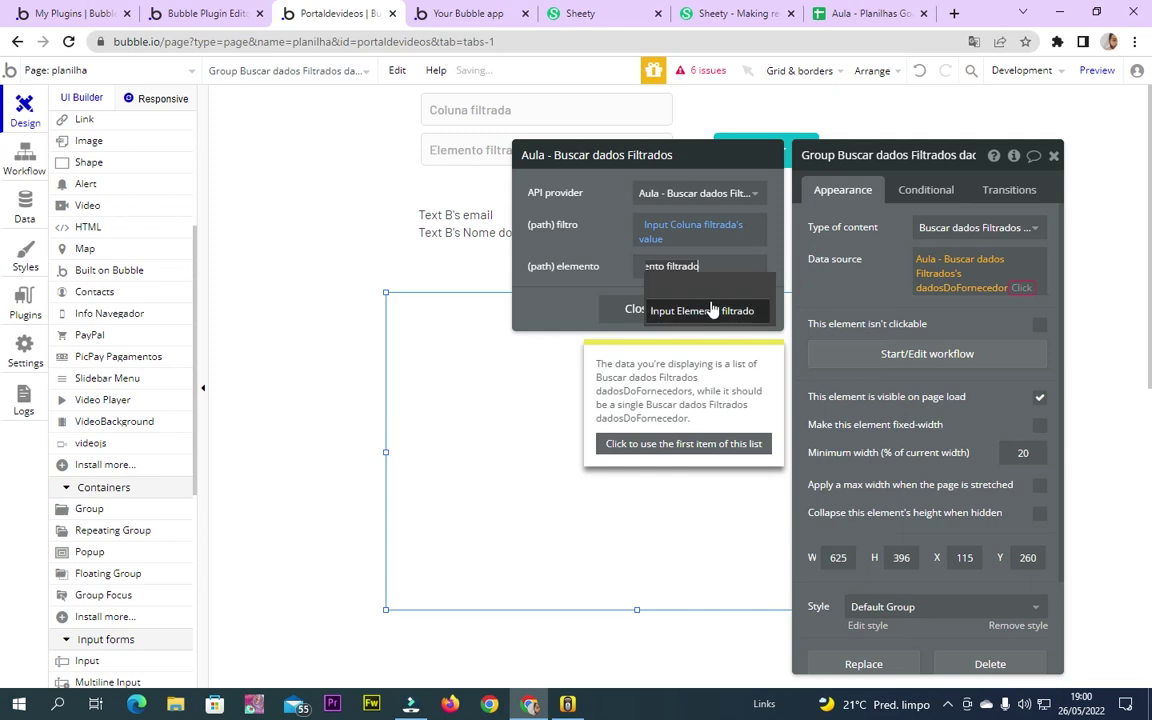
pyautogui.click(710, 310)
pyautogui.click(751, 301)
# Append :first item to the group's data source expression
pyautogui.click(582, 282)
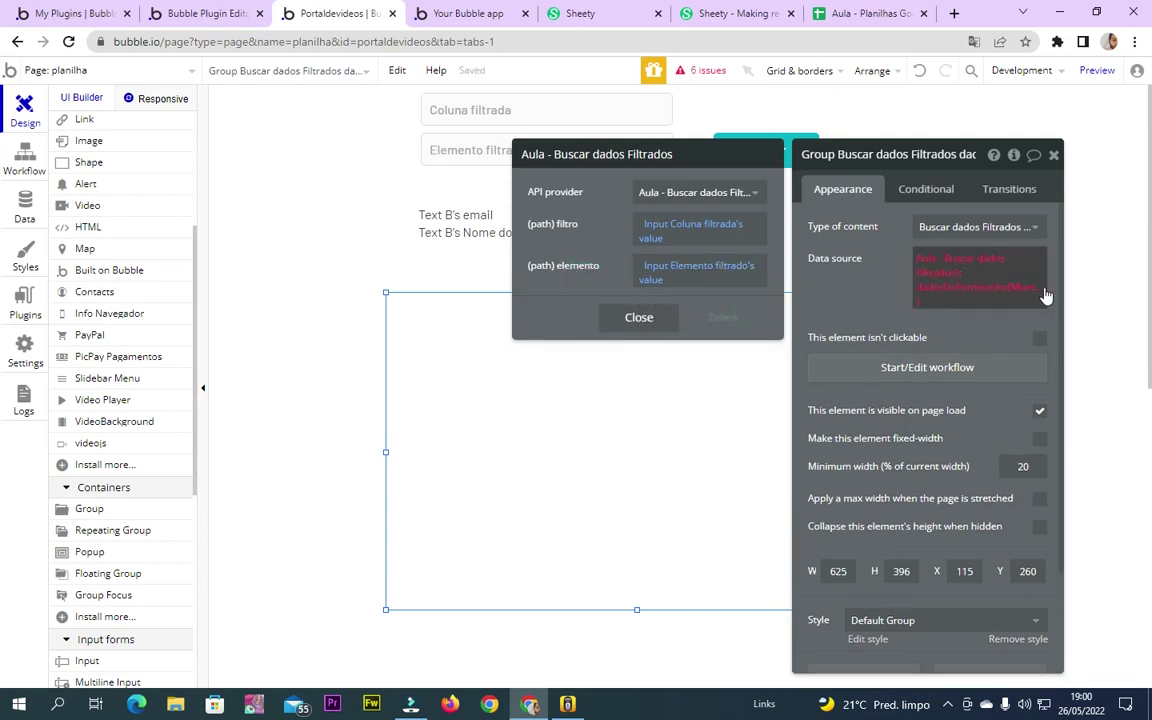
pyautogui.click(962, 290)
pyautogui.click(982, 396)
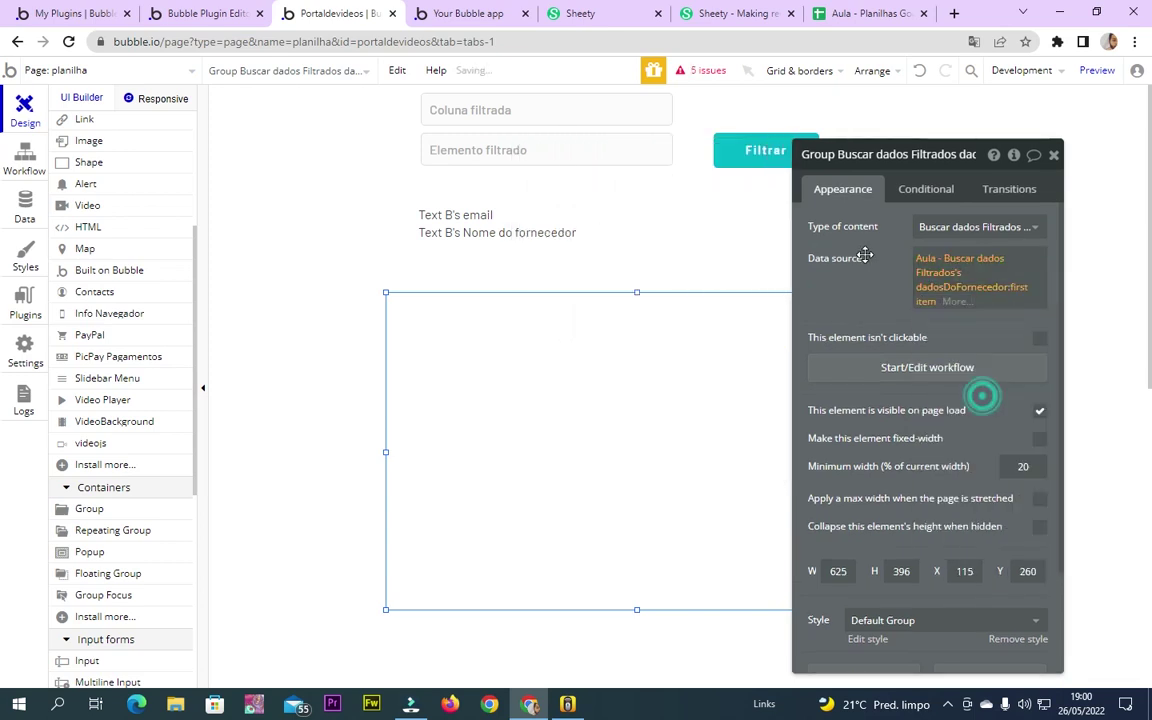
pyautogui.click(1055, 155)
pyautogui.scroll(3, 105, 394)
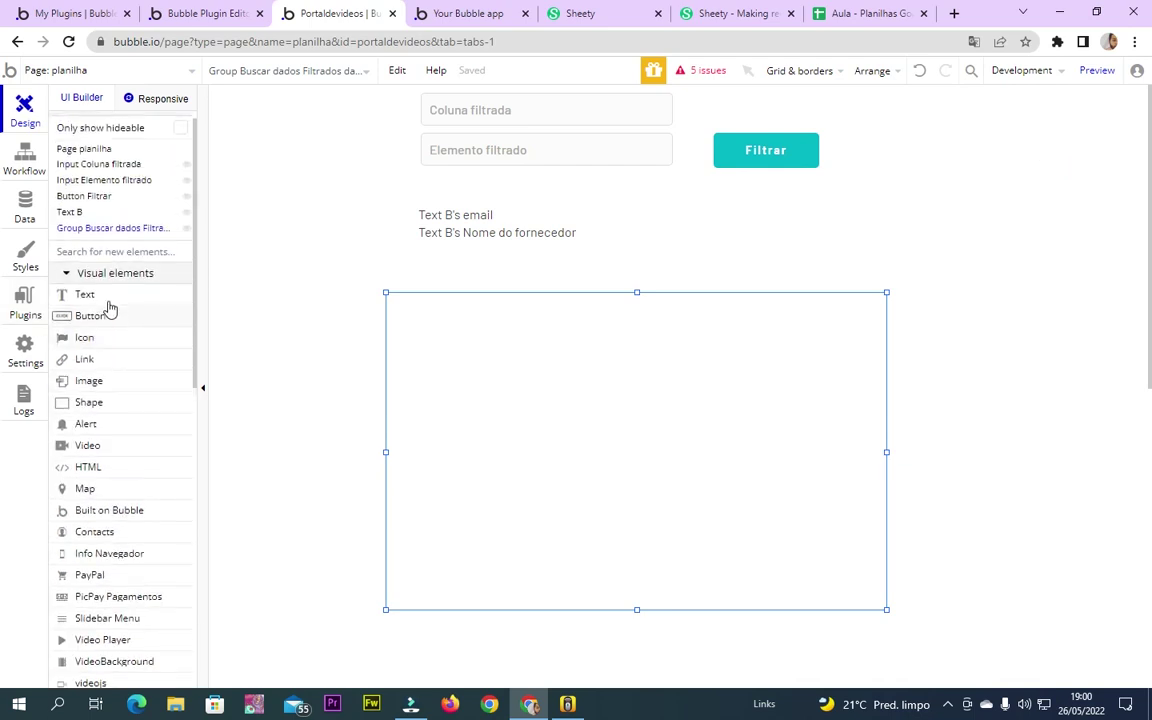
# Draw a text inside the group showing Parent group's name on the first line
pyautogui.click(103, 298)
pyautogui.moveTo(427, 316)
pyautogui.mouseDown()
pyautogui.moveTo(753, 465)
pyautogui.moveTo(756, 525)
pyautogui.mouseUp()
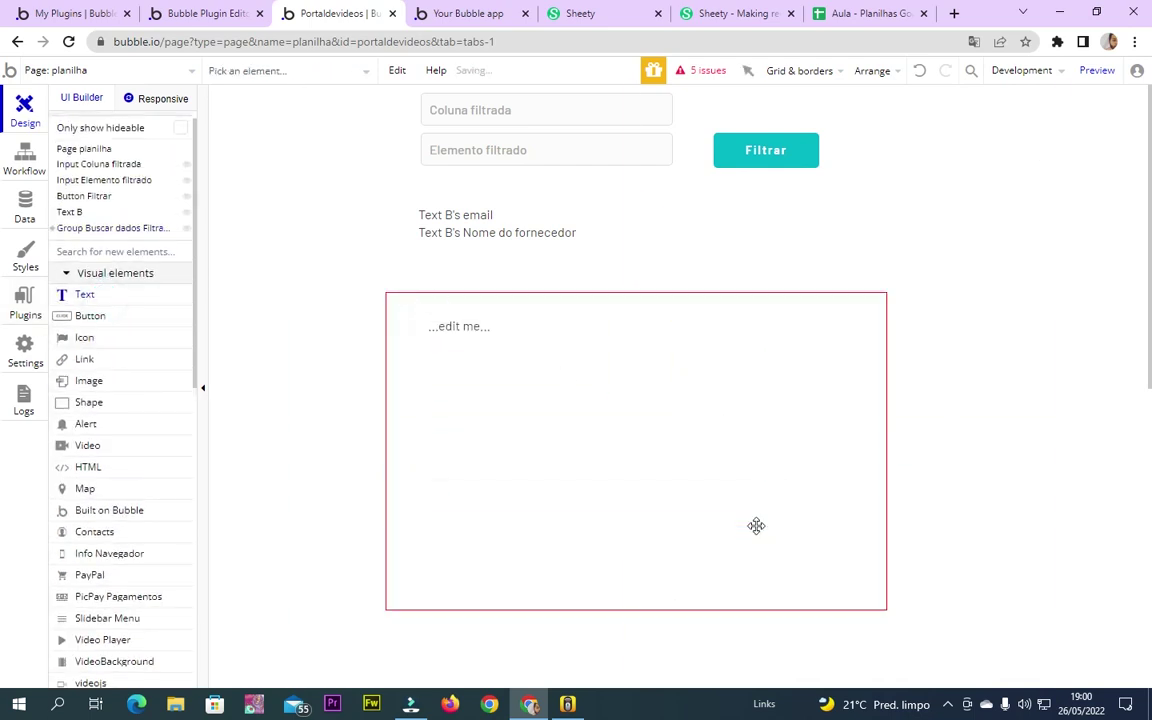
pyautogui.click(1108, 227)
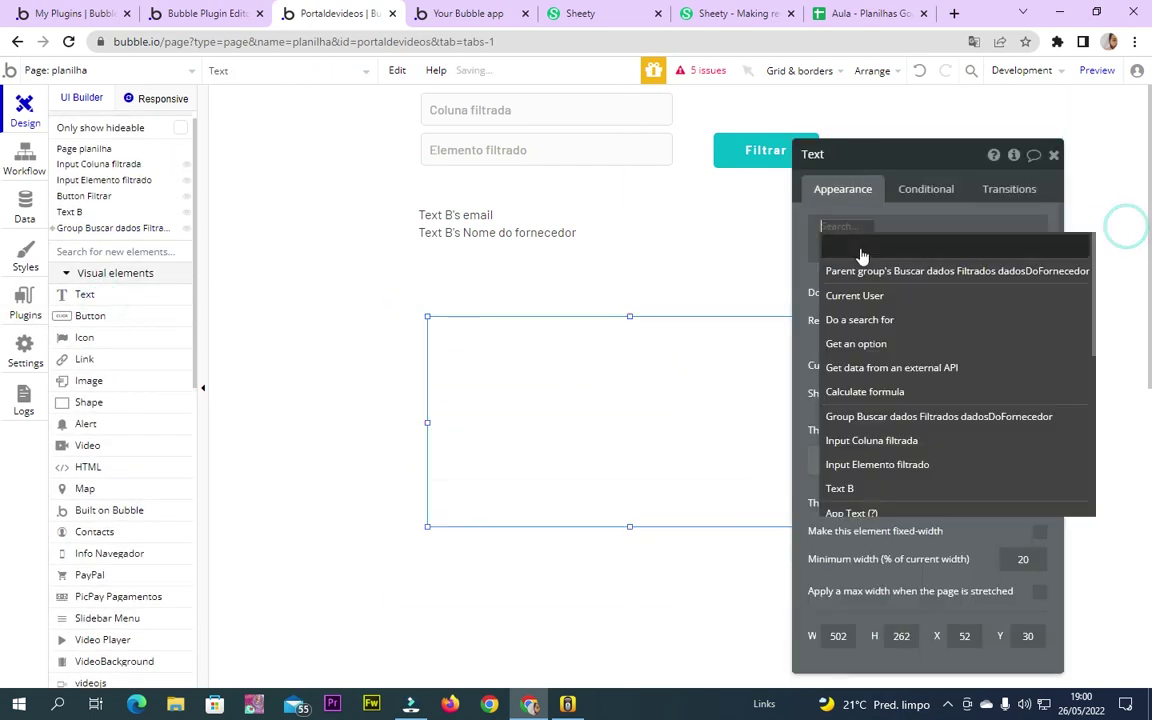
pyautogui.click(960, 266)
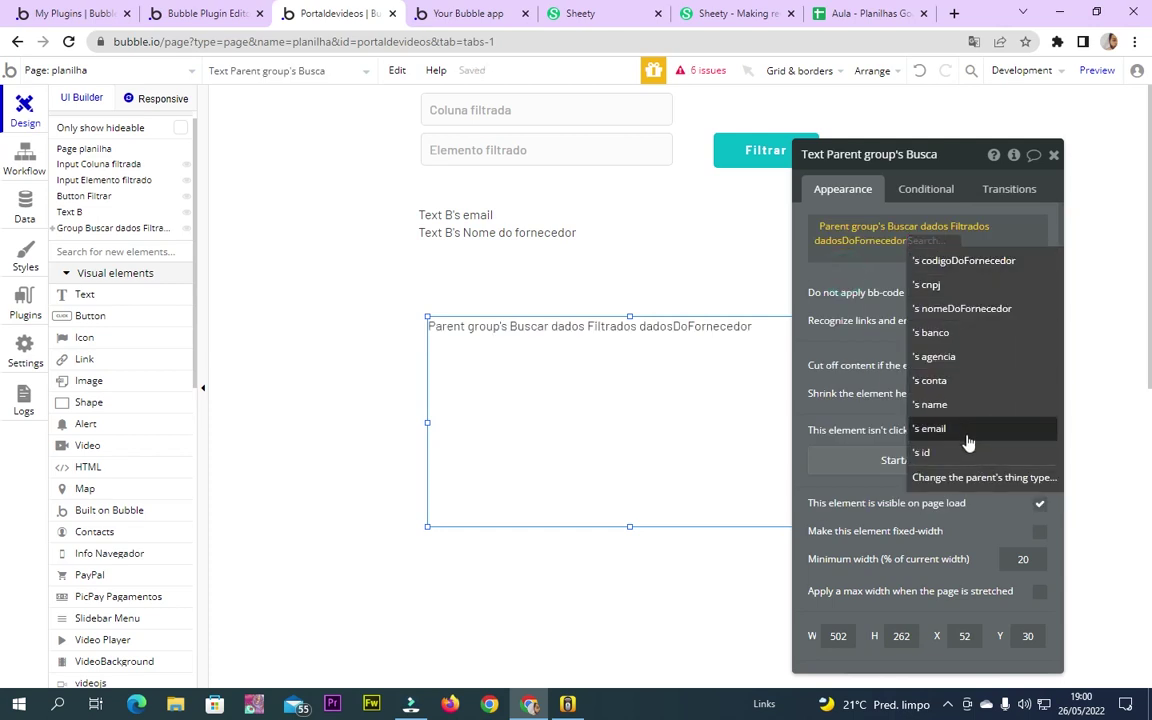
pyautogui.click(963, 406)
pyautogui.click(984, 258)
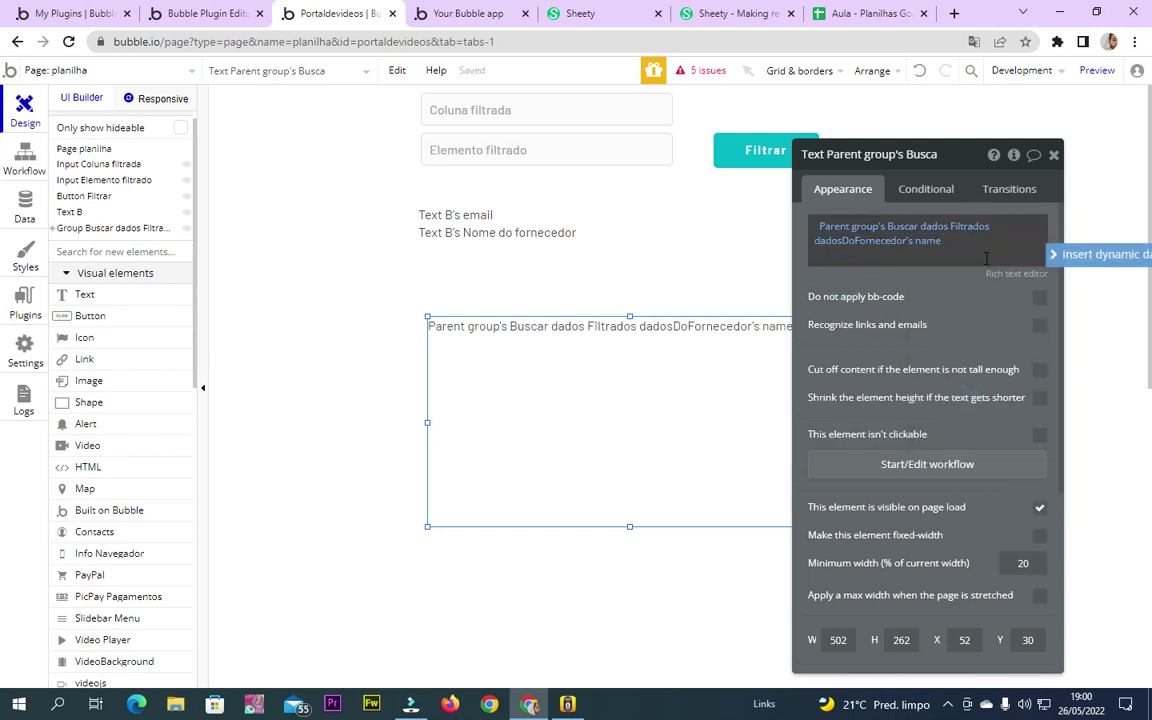
pyautogui.press('Return')
# Add Parent group's cnpj and conta on the next two lines of the text
pyautogui.click(1062, 254)
pyautogui.click(964, 301)
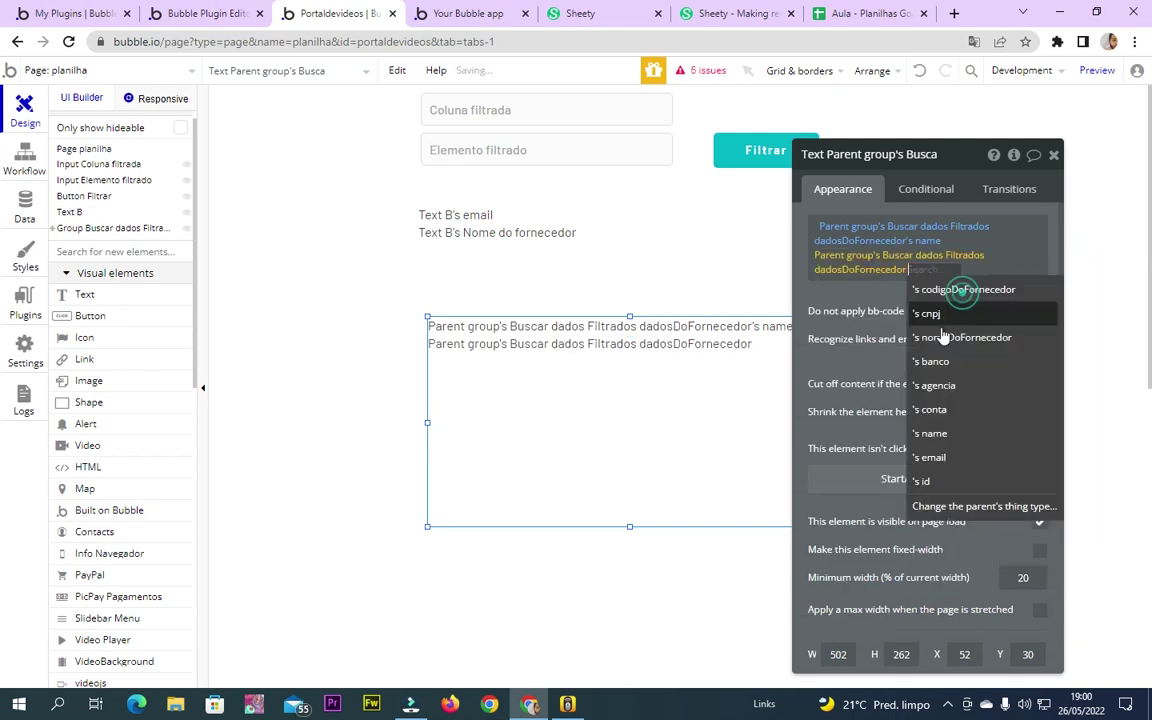
pyautogui.click(945, 316)
pyautogui.press('Return')
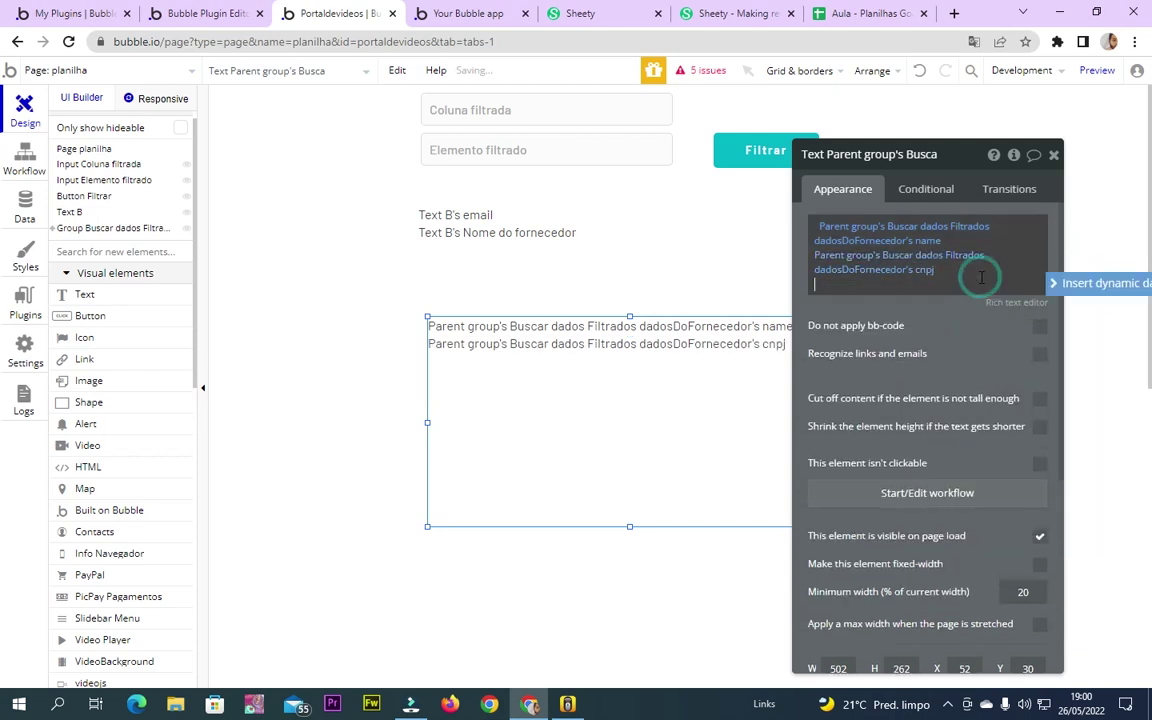
pyautogui.click(1093, 286)
pyautogui.click(968, 334)
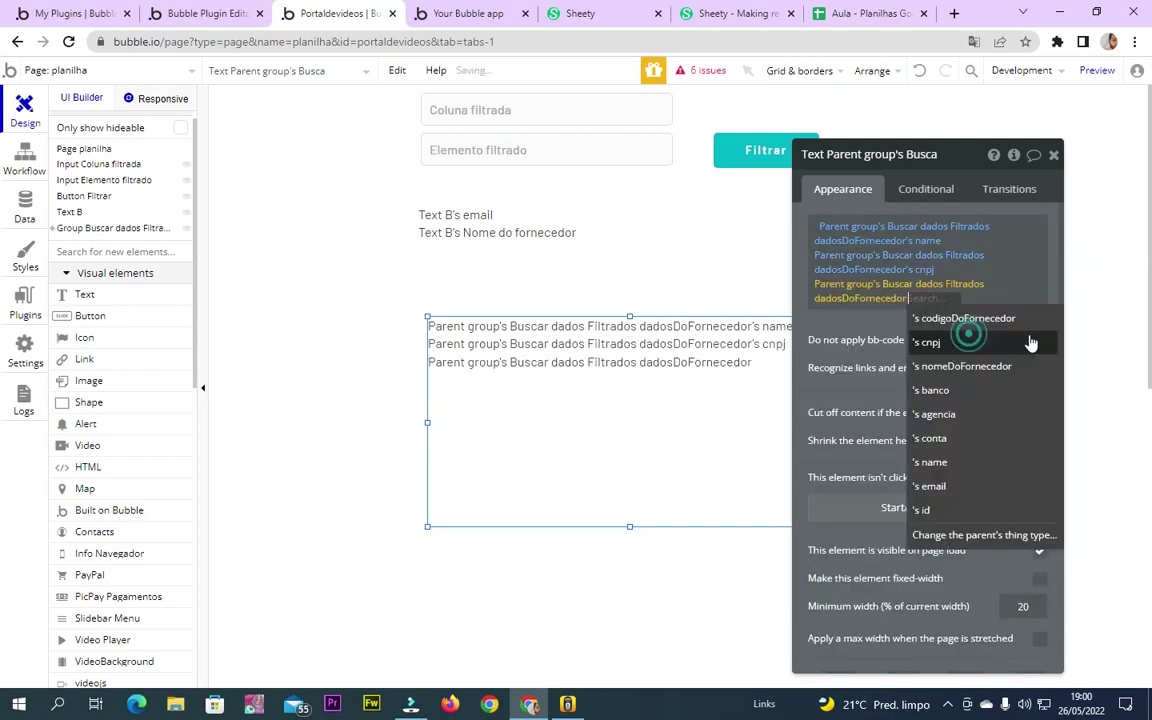
pyautogui.click(966, 439)
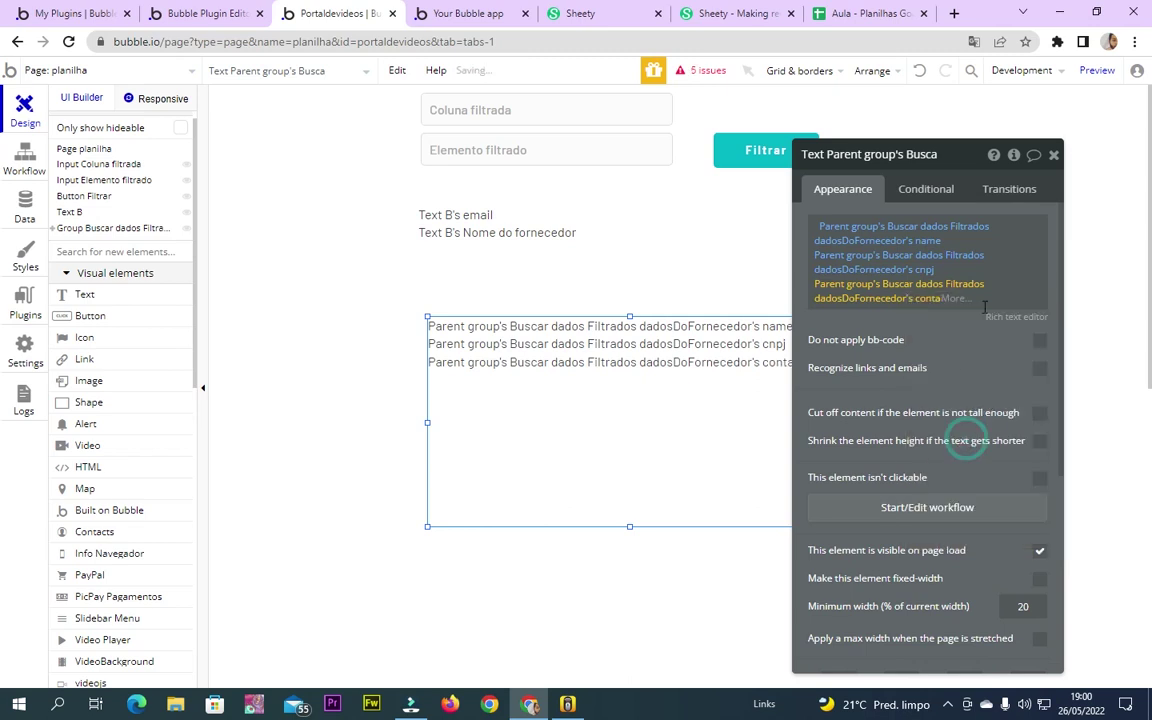
pyautogui.press('Return')
# Add Parent group's email as the fourth line and switch to the app preview
pyautogui.click(1070, 322)
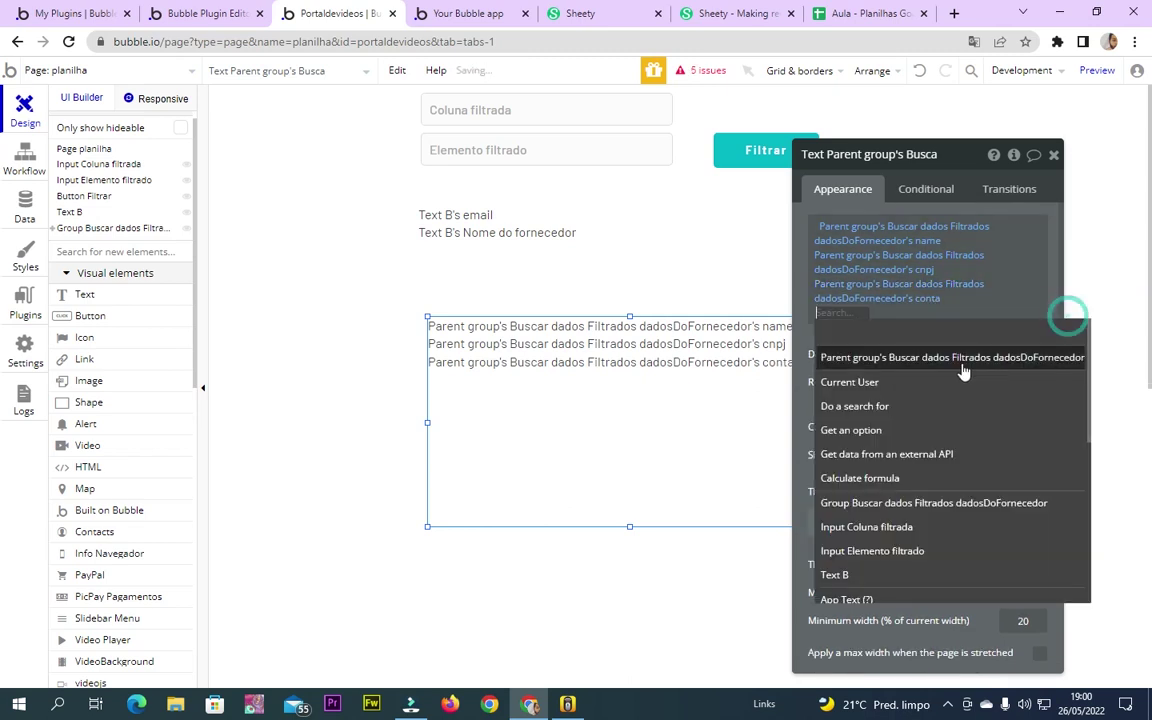
pyautogui.click(962, 360)
pyautogui.click(963, 515)
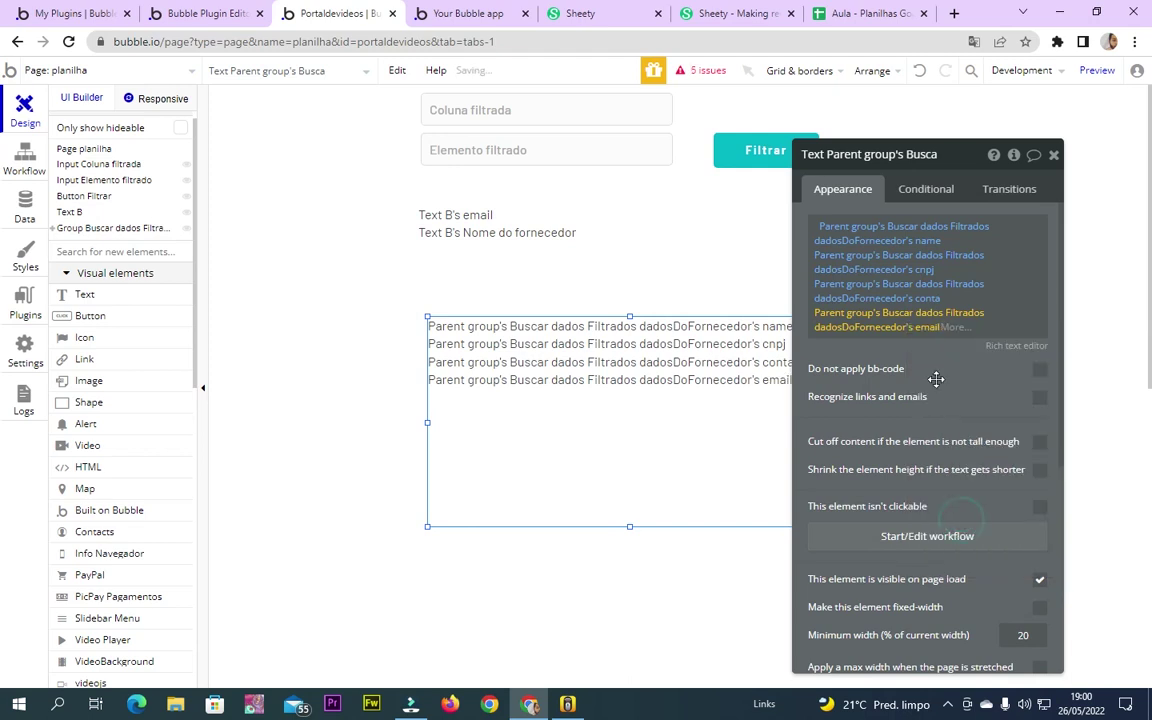
pyautogui.click(1055, 156)
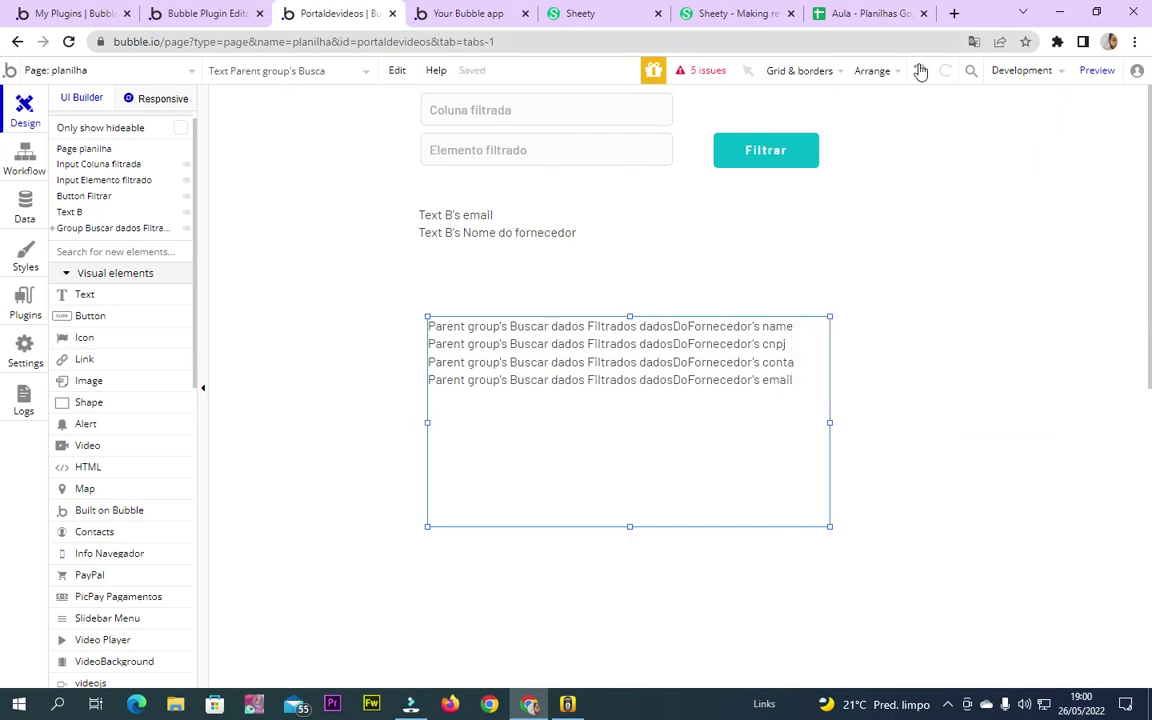
pyautogui.click(1105, 74)
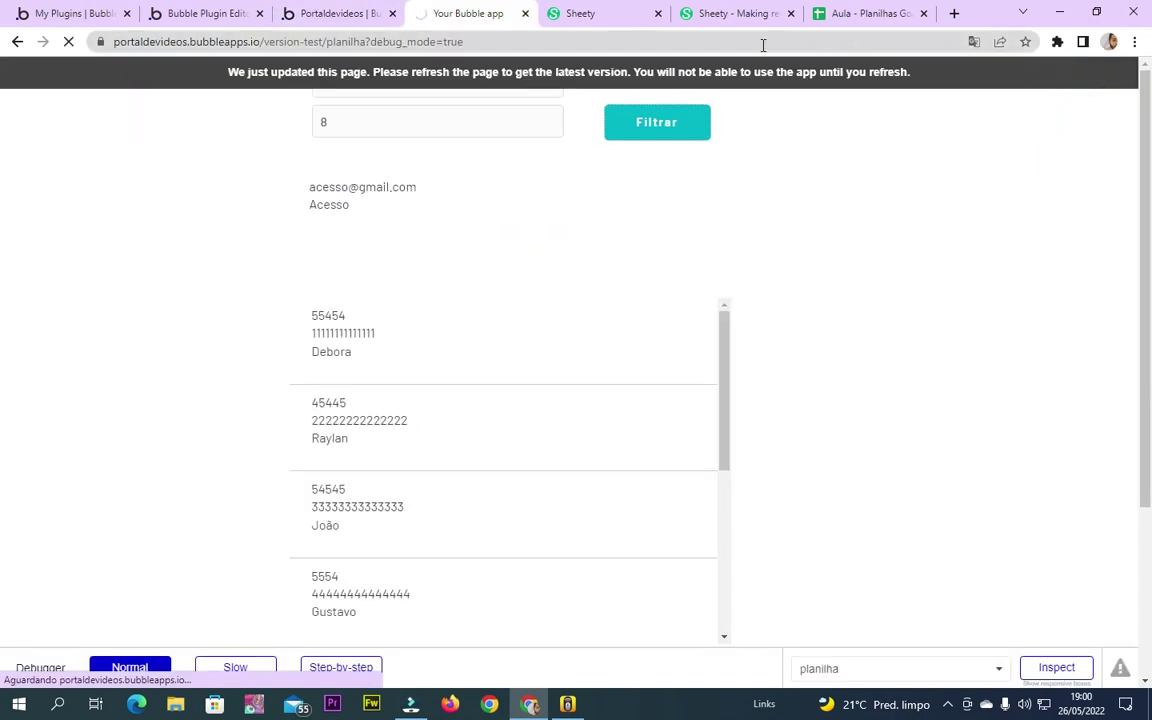
# Reload the preview and click Filtrar with empty inputs to display a supplier record
pyautogui.press('F5')
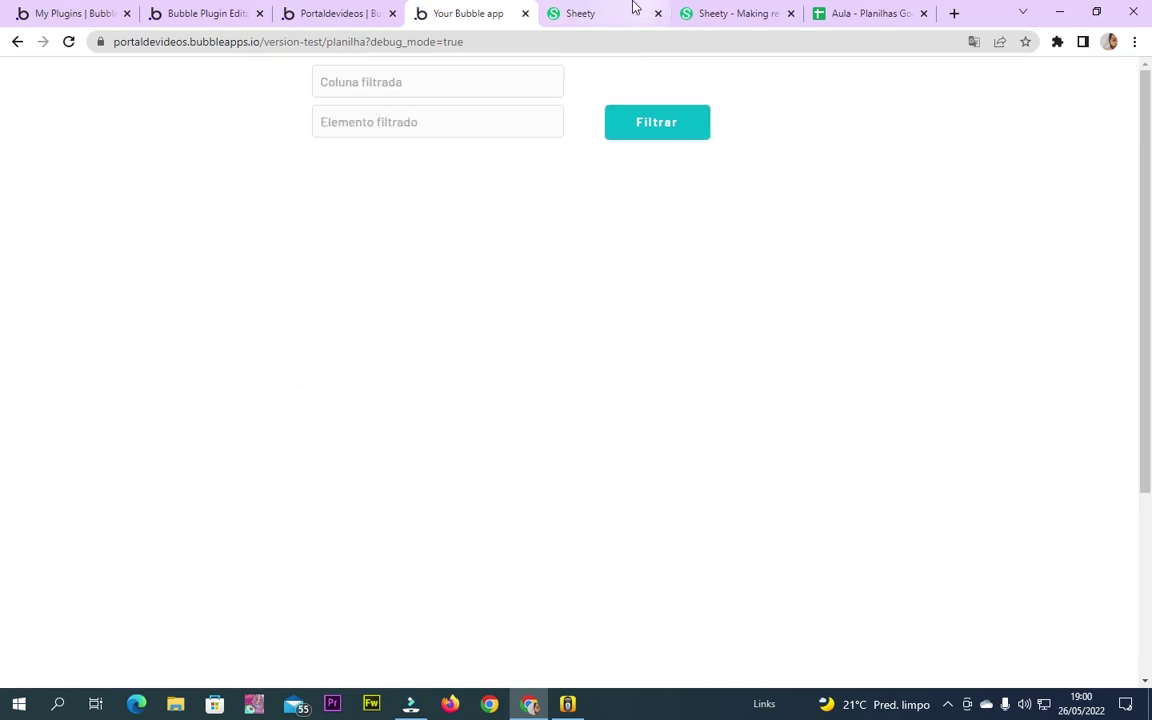
pyautogui.click(410, 81)
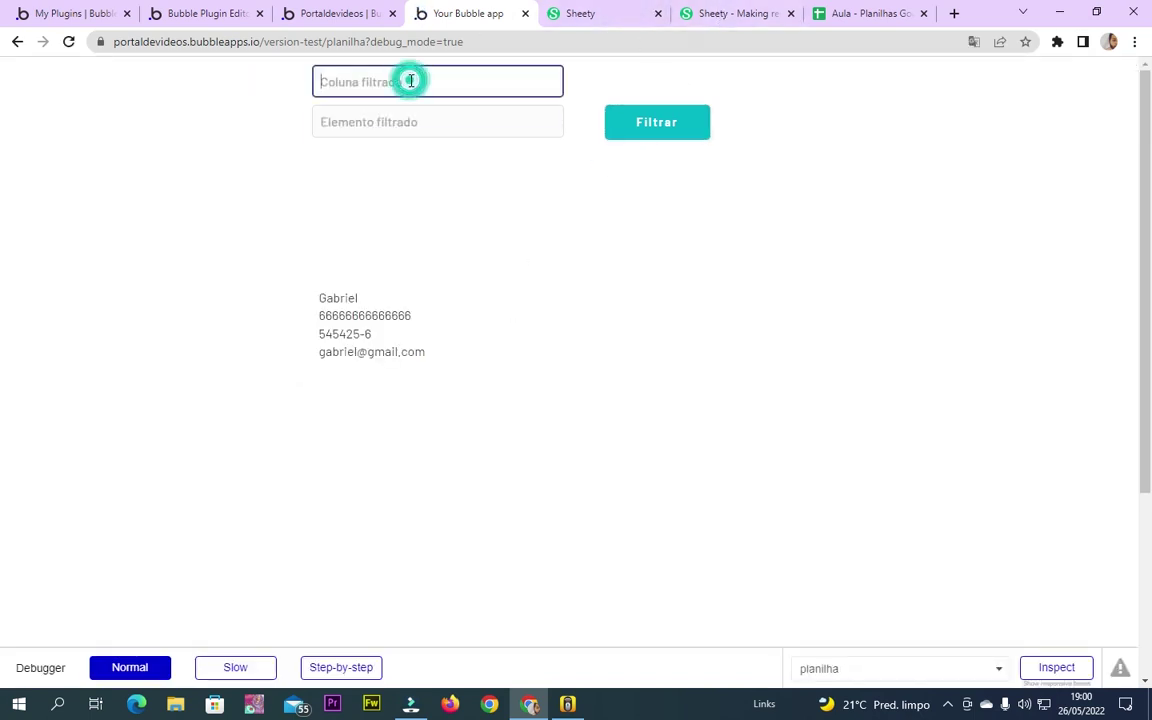
pyautogui.click(429, 113)
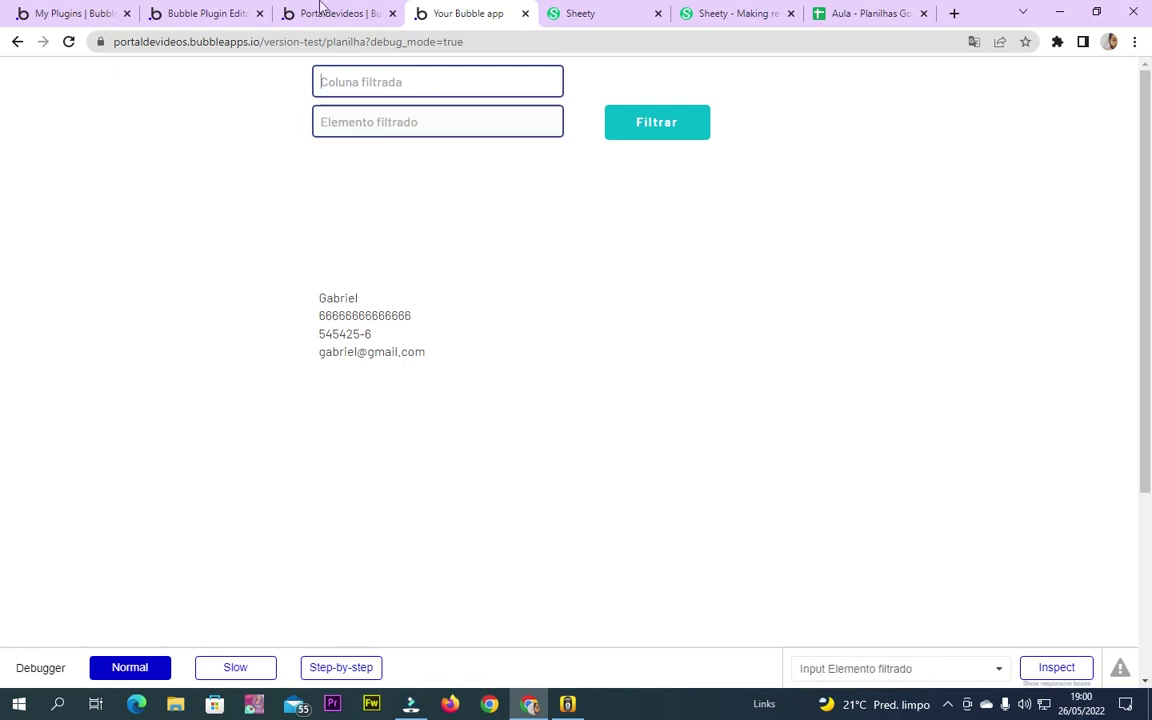
pyautogui.click(322, 13)
pyautogui.click(402, 376)
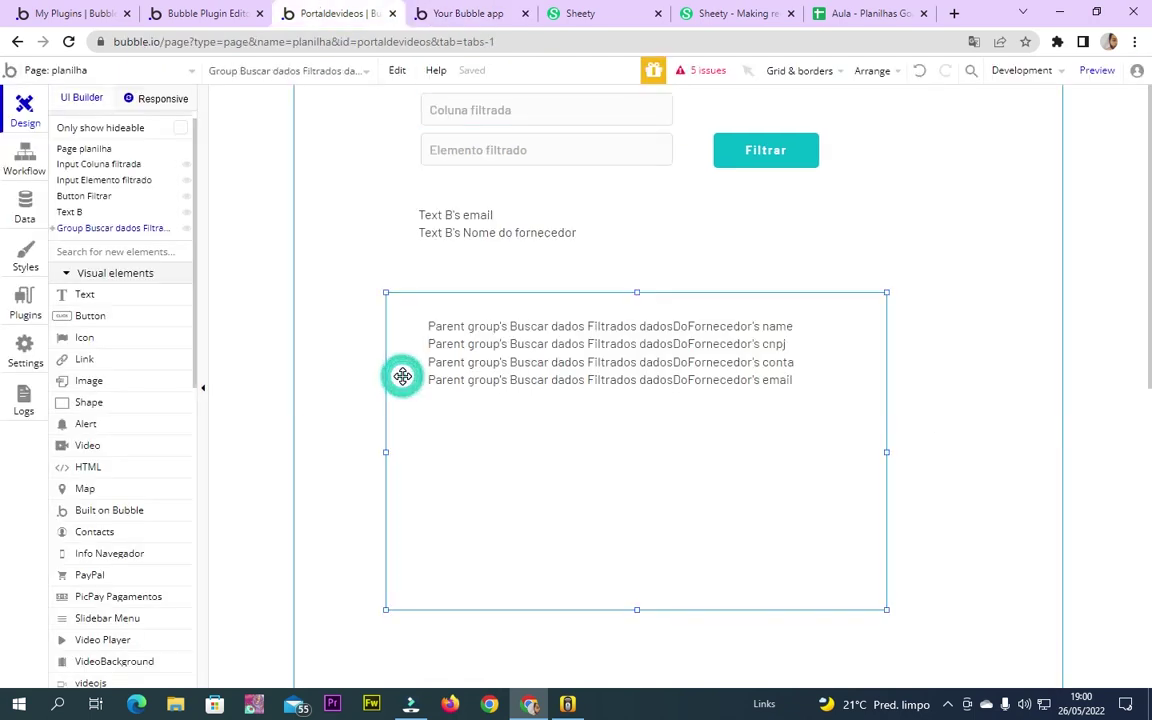
pyautogui.hotkey('ctrl', 'Tab')
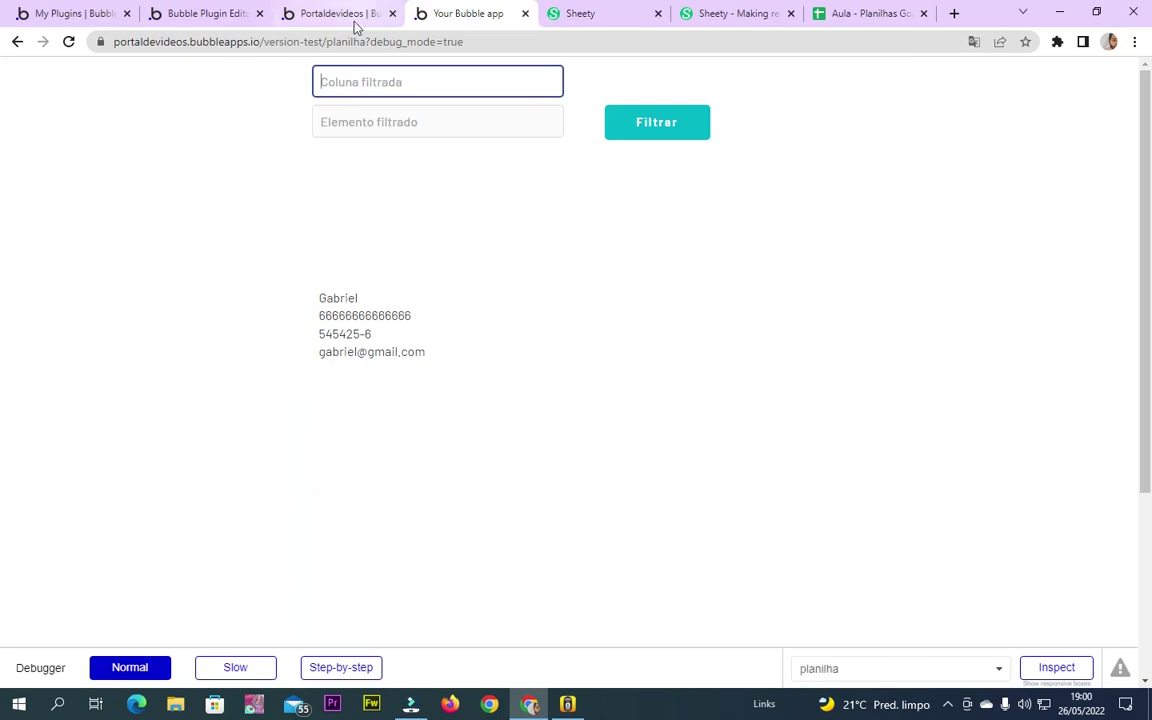
pyautogui.click(621, 140)
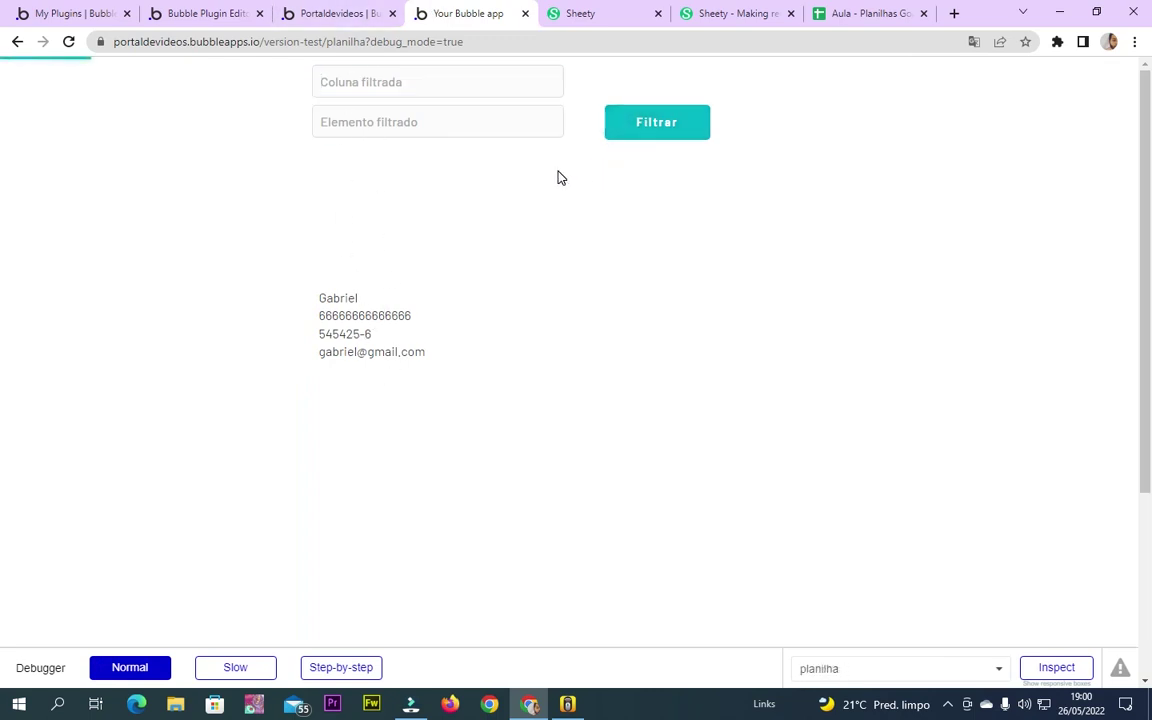
# Resize the supplier data group in the page editor
pyautogui.click(350, 8)
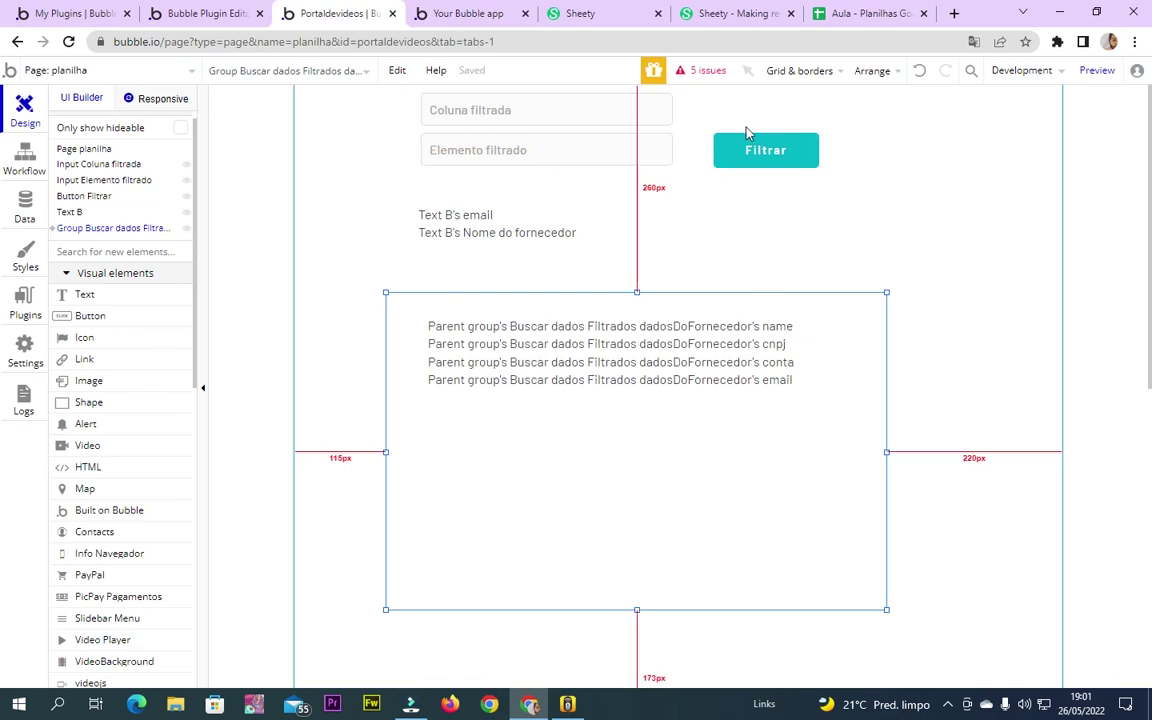
pyautogui.click(400, 365)
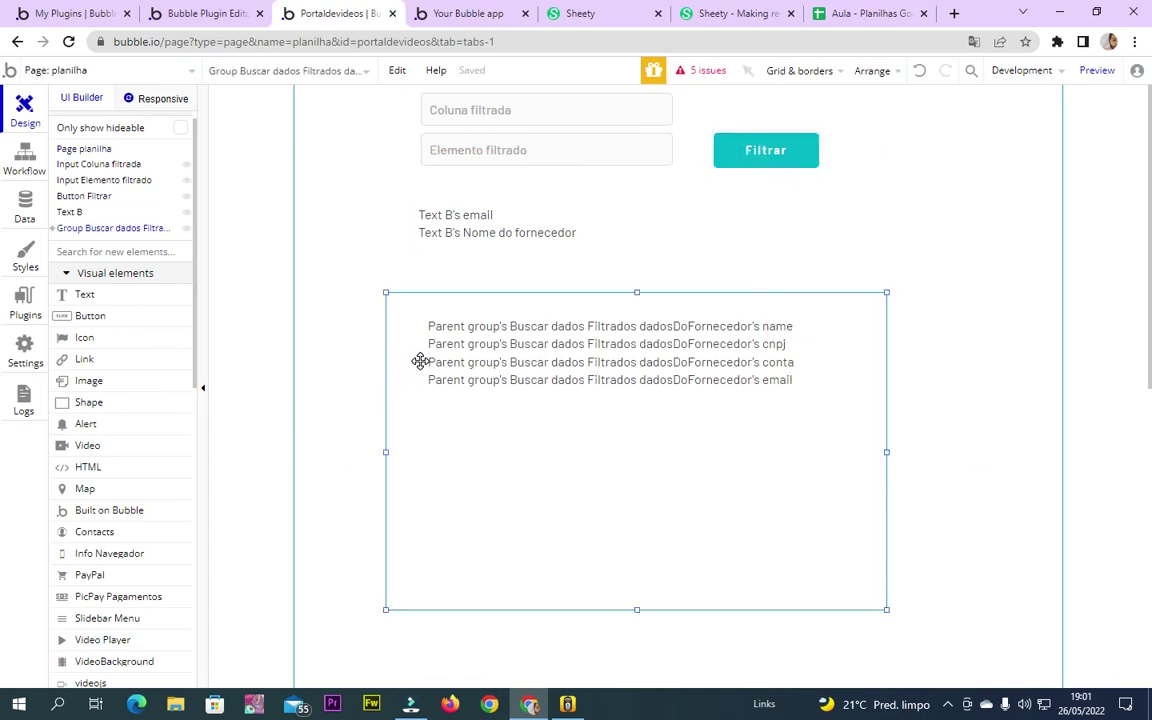
pyautogui.moveTo(421, 379); pyautogui.dragTo(419, 401)
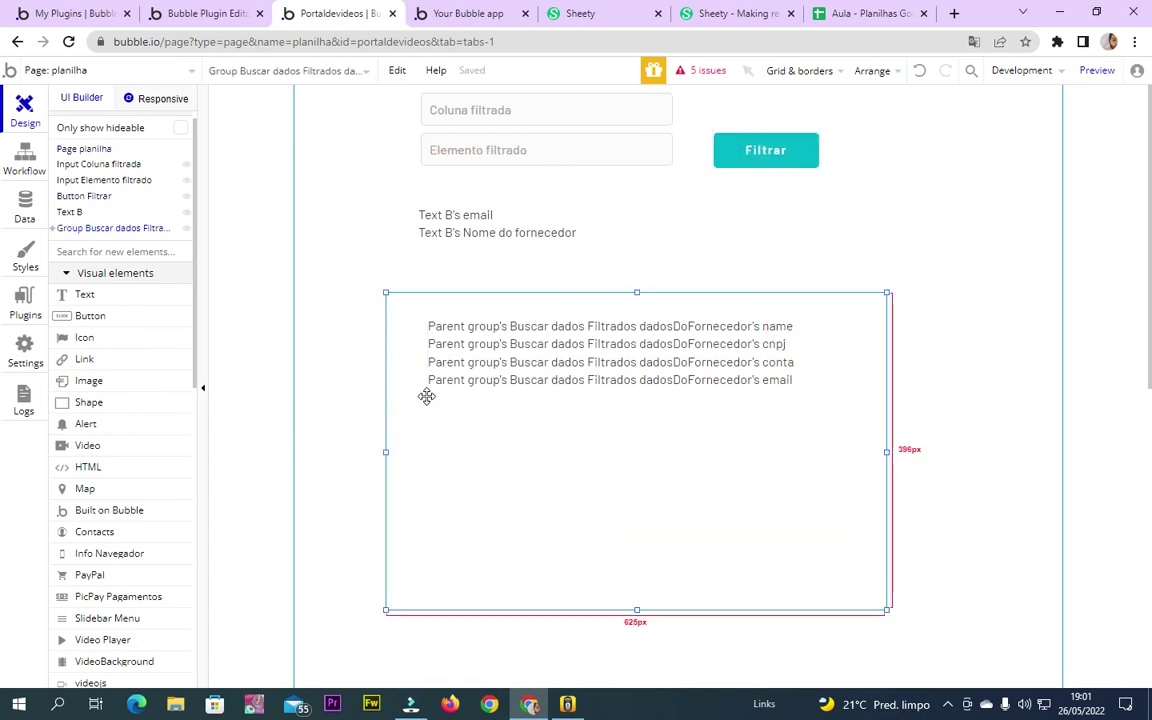
# In the Filtrar button's workflow, add a Reset data step for the group, then delete it
pyautogui.doubleClick(765, 150)
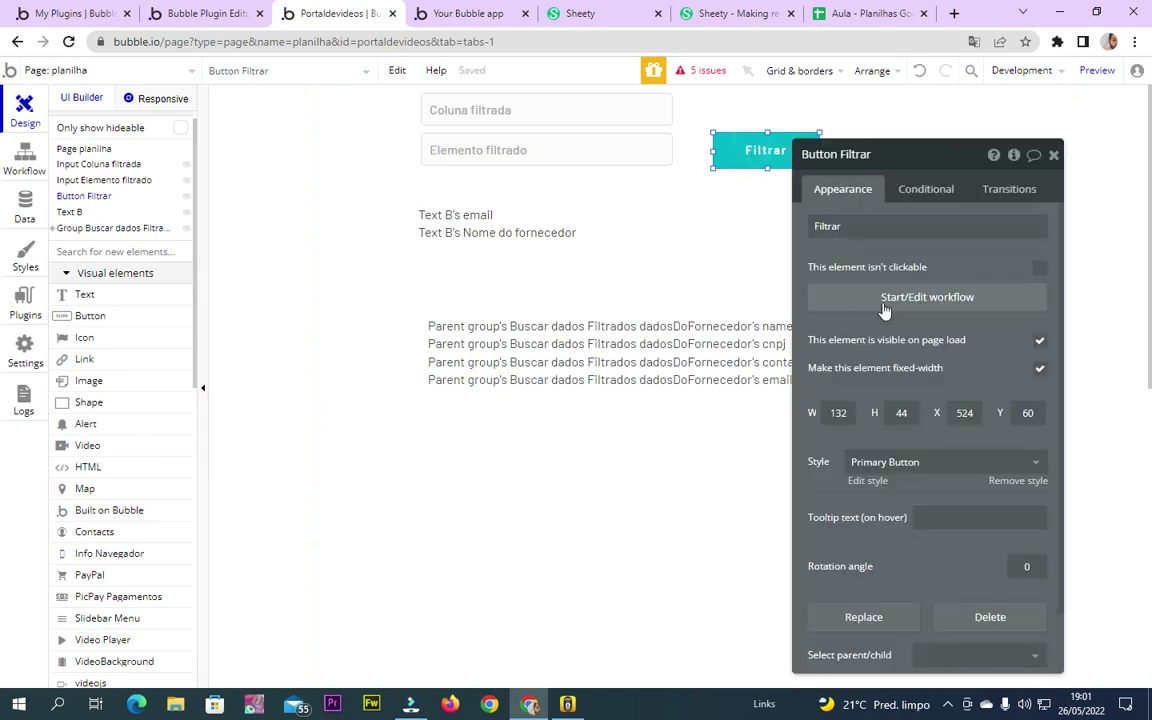
pyautogui.click(884, 300)
pyautogui.click(535, 270)
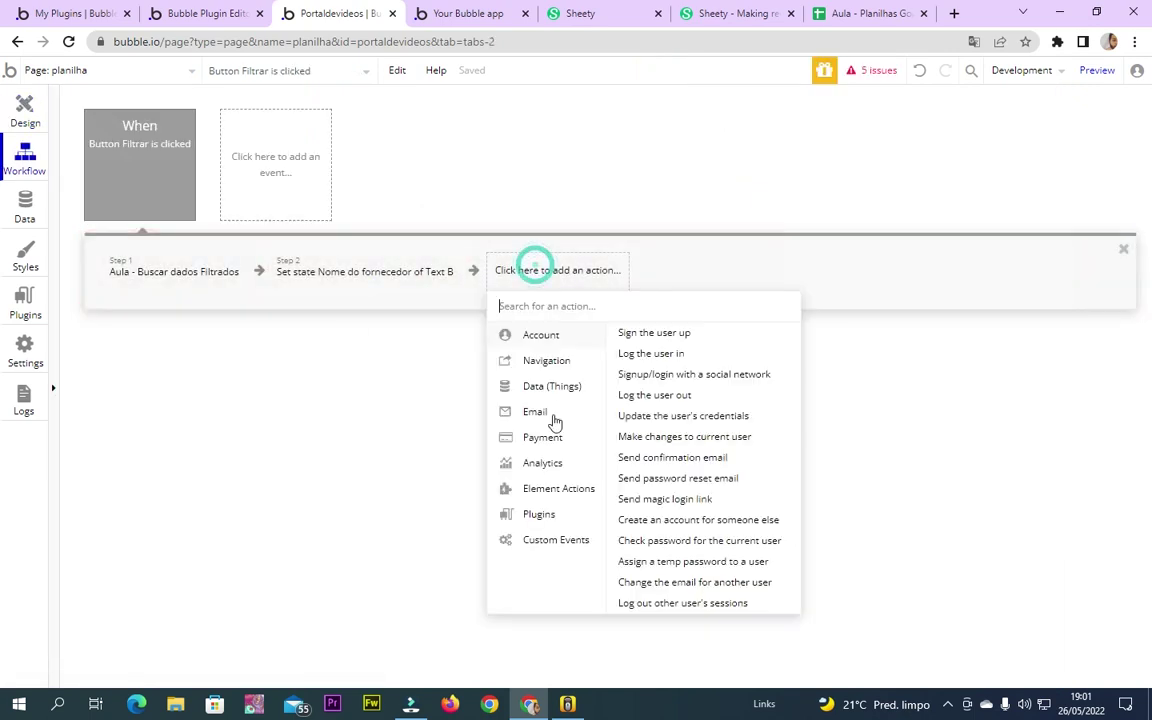
pyautogui.moveTo(565, 497)
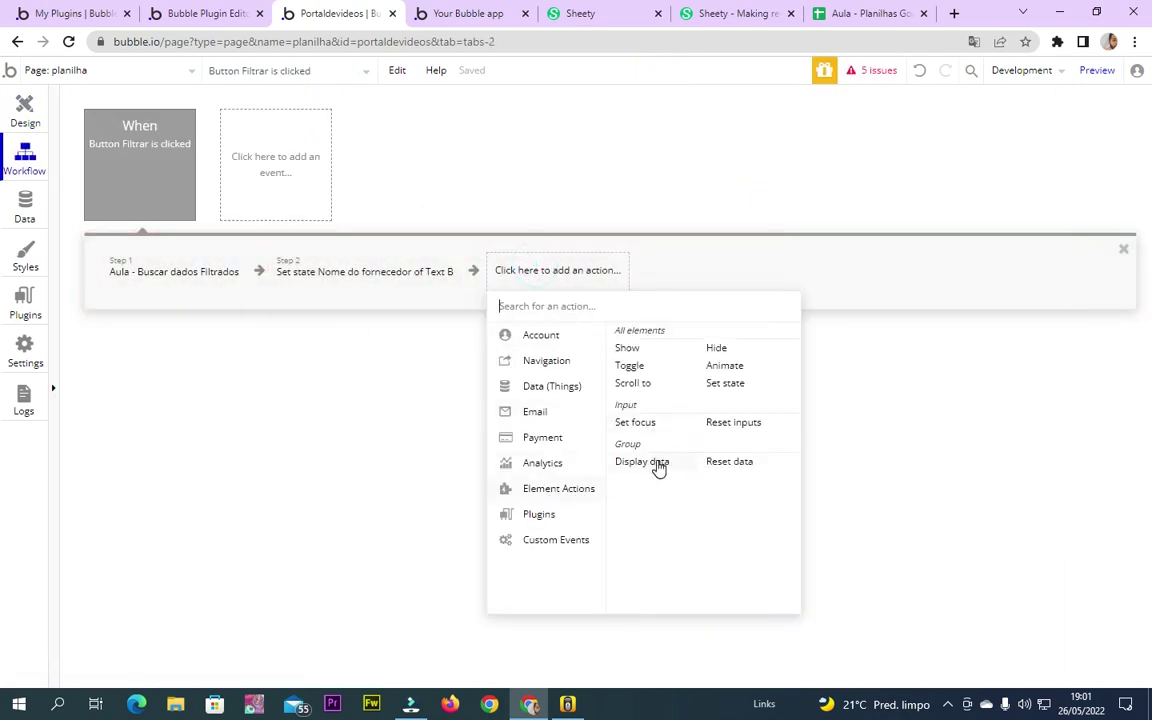
pyautogui.click(736, 465)
pyautogui.click(985, 192)
pyautogui.click(1030, 218)
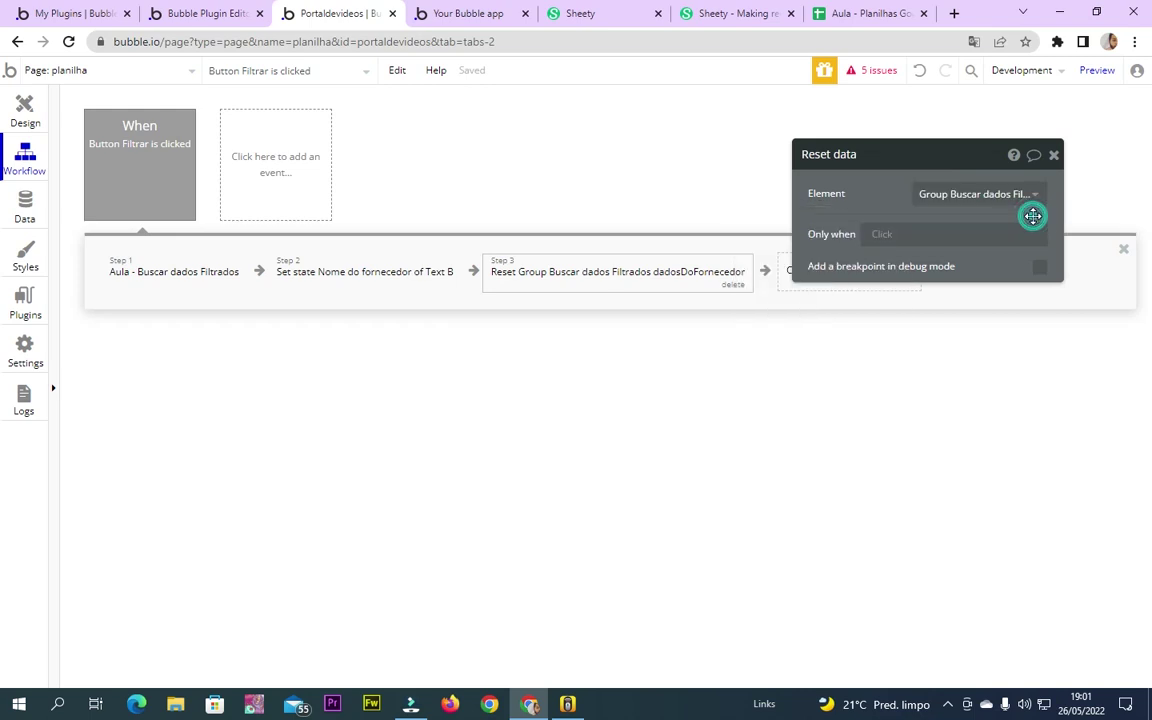
pyautogui.click(734, 286)
# Delete the set state and data-fetching steps, leaving the Filtrar workflow empty
pyautogui.click(386, 272)
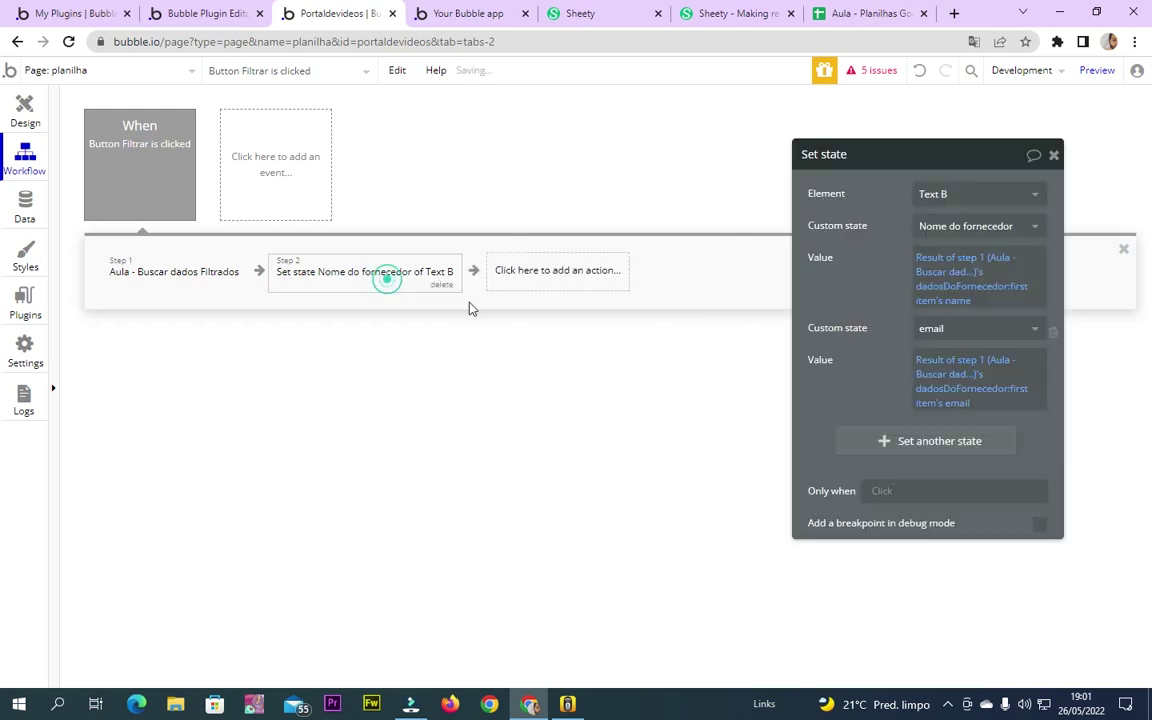
pyautogui.click(560, 278)
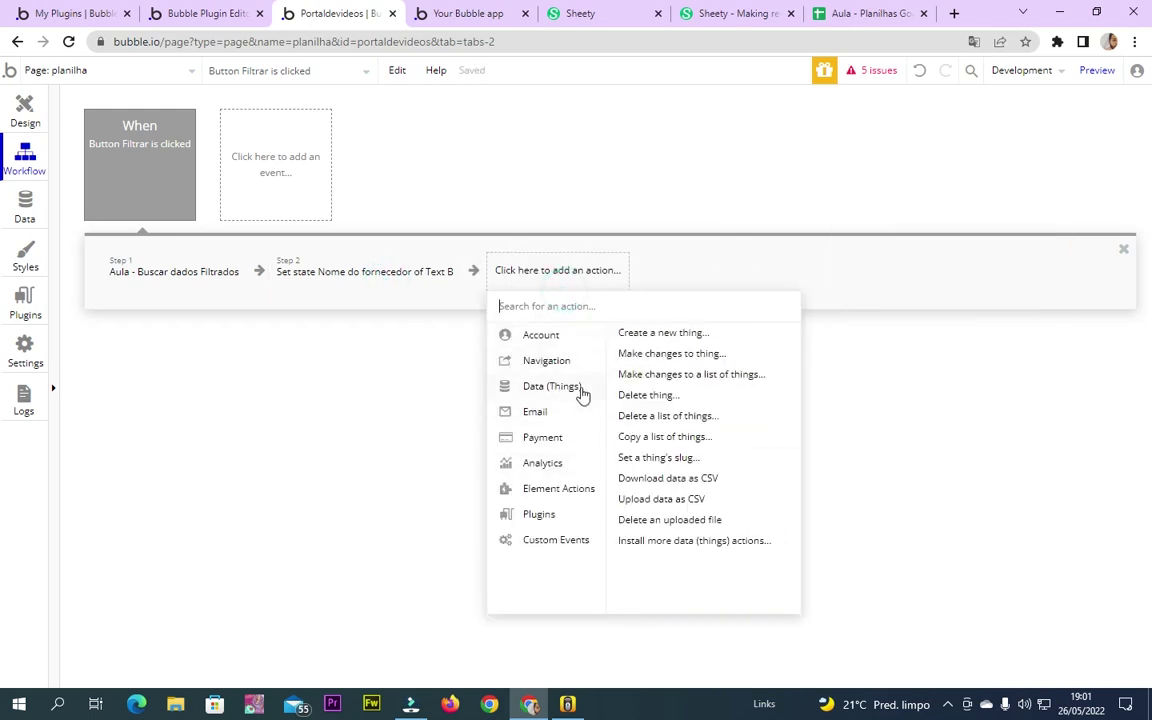
pyautogui.moveTo(576, 498)
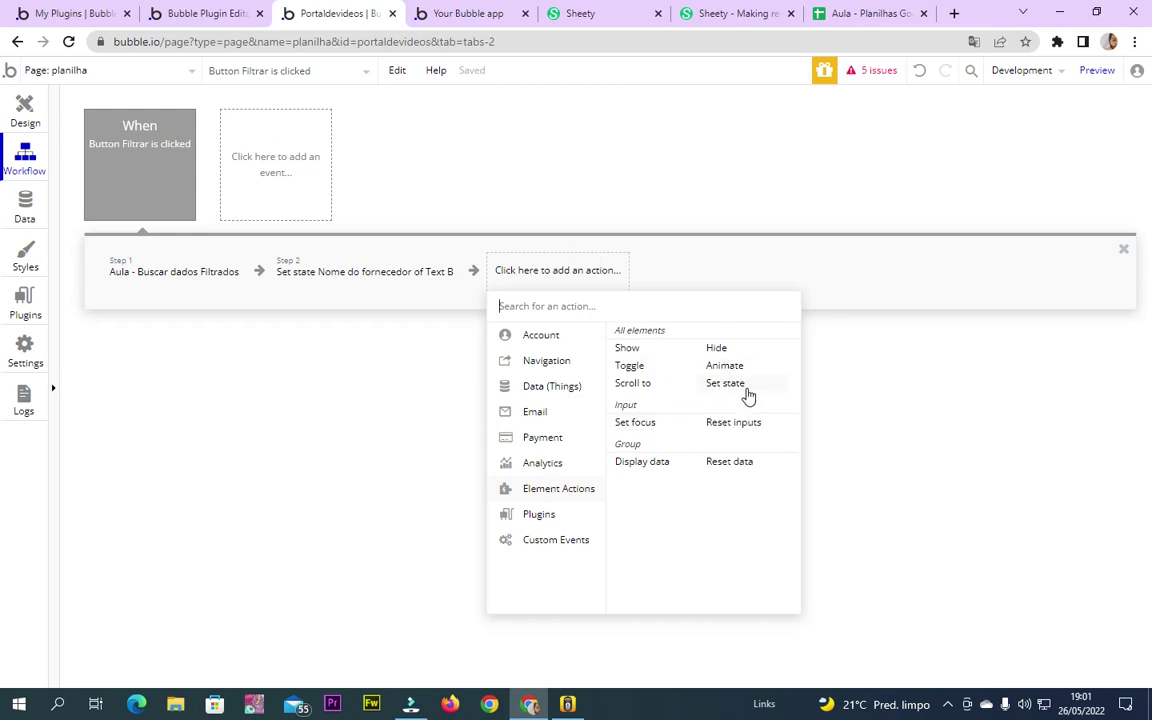
pyautogui.click(437, 286)
pyautogui.click(440, 285)
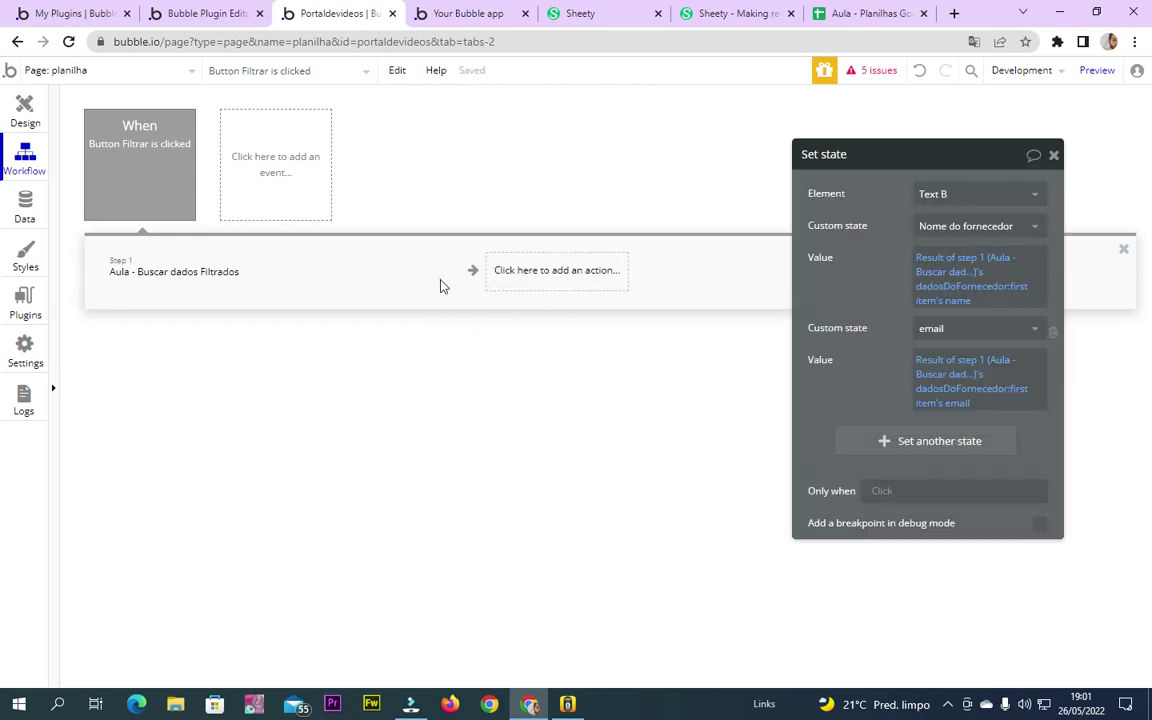
pyautogui.click(150, 281)
pyautogui.click(230, 286)
pyautogui.click(193, 263)
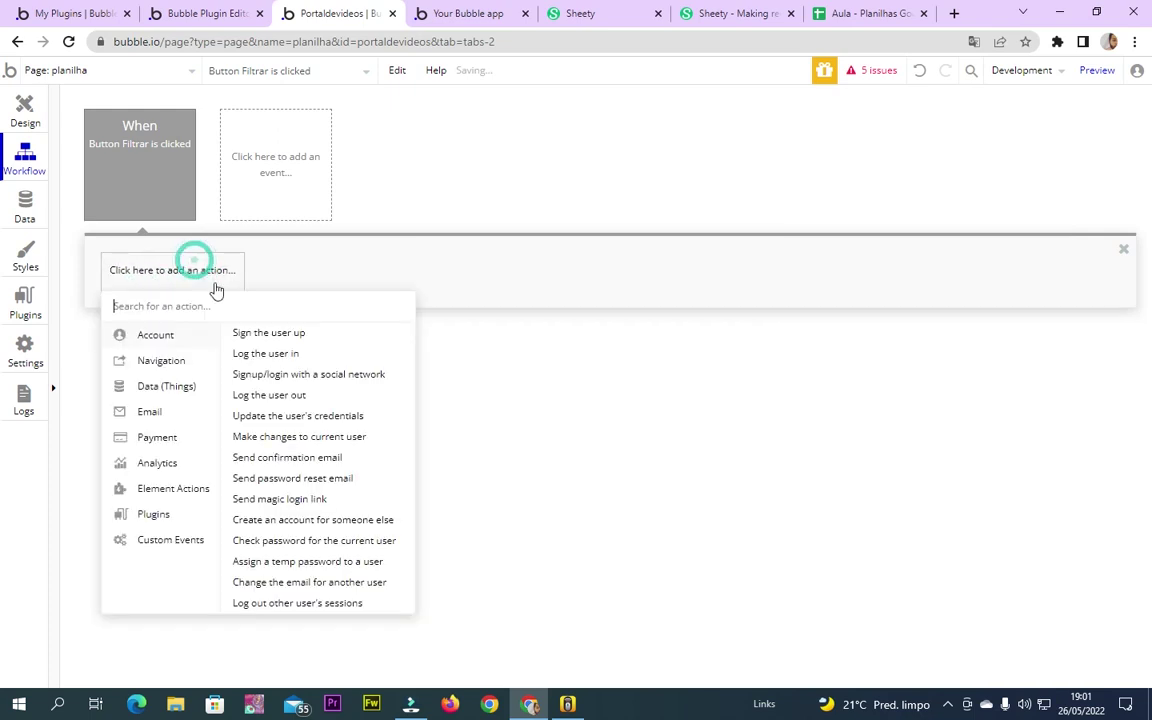
pyautogui.moveTo(197, 487)
# Select the supplier data group in Design and open its Conditional settings
pyautogui.click(27, 108)
pyautogui.click(429, 429)
pyautogui.click(904, 190)
# Give the data group a yes/no custom state 'ativo' with default value no
pyautogui.click(905, 226)
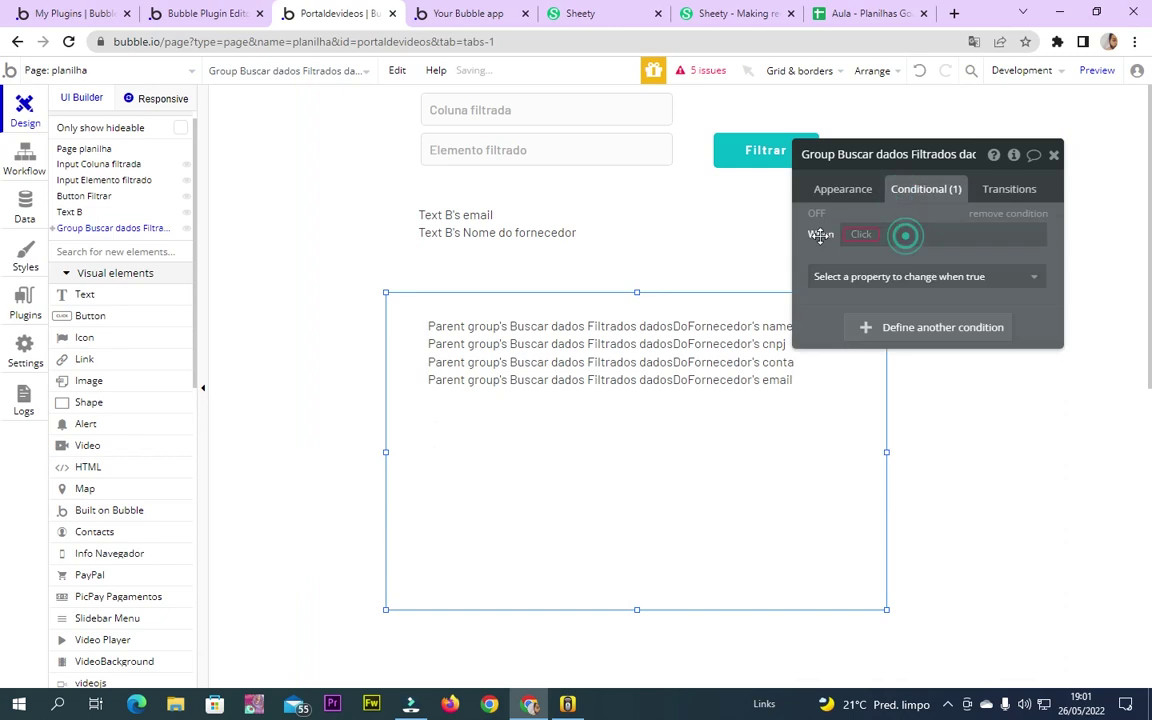
pyautogui.click(855, 233)
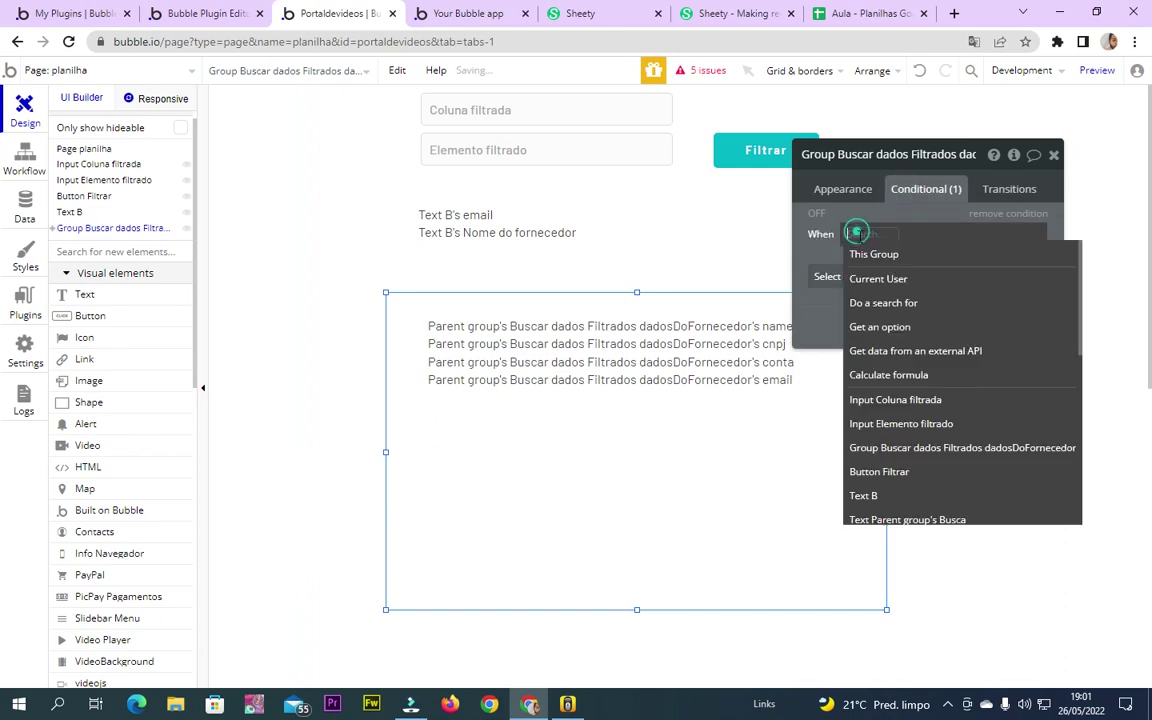
pyautogui.click(1013, 157)
pyautogui.click(607, 207)
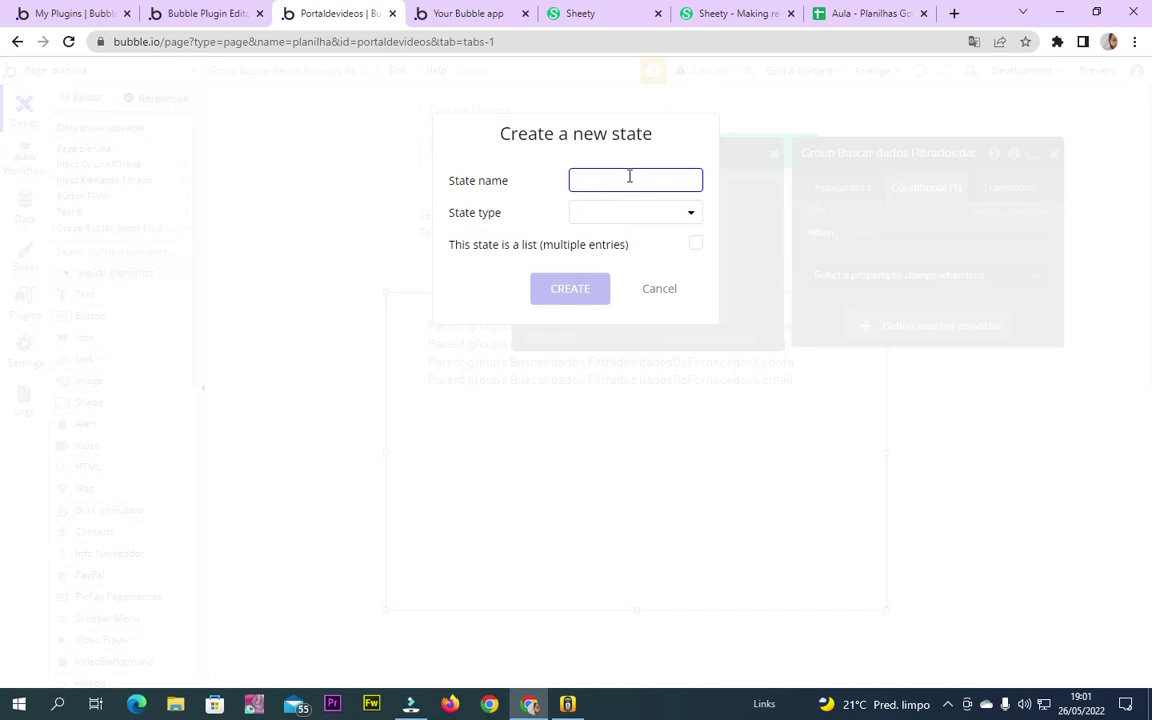
pyautogui.write('ativo')
pyautogui.click(630, 214)
pyautogui.click(629, 385)
pyautogui.click(596, 290)
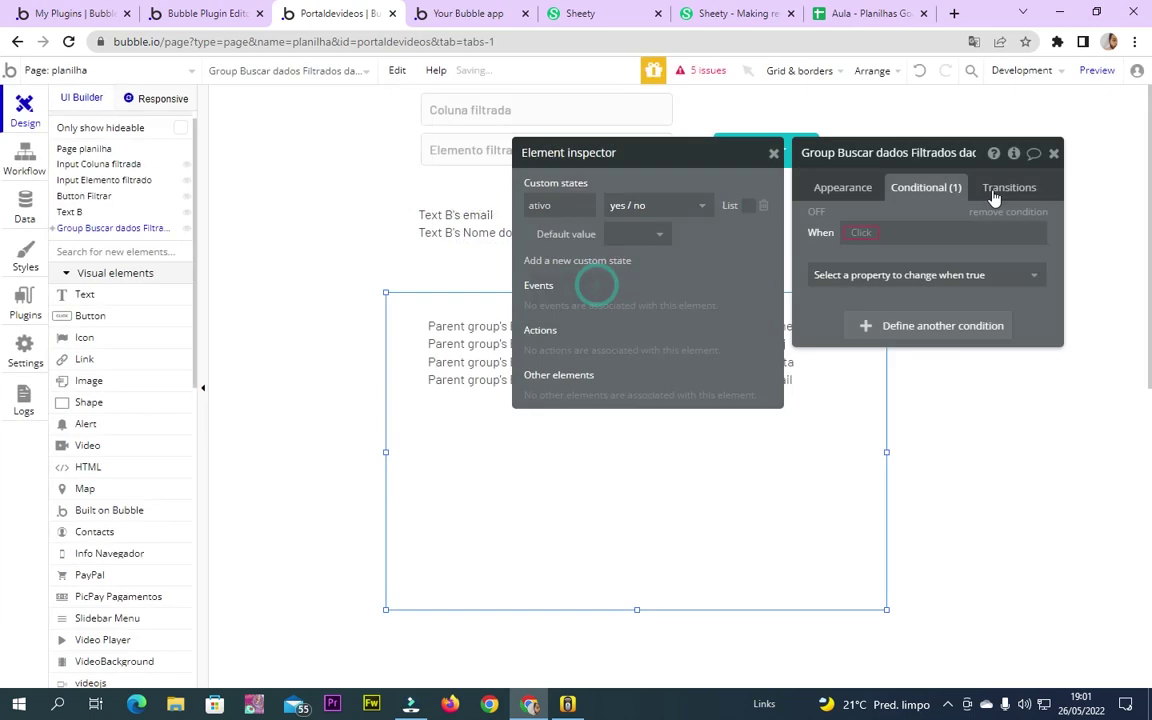
pyautogui.click(655, 234)
pyautogui.click(617, 305)
# Make the new condition 'When This Group's ativo is yes' change the data source
pyautogui.click(866, 232)
pyautogui.click(930, 252)
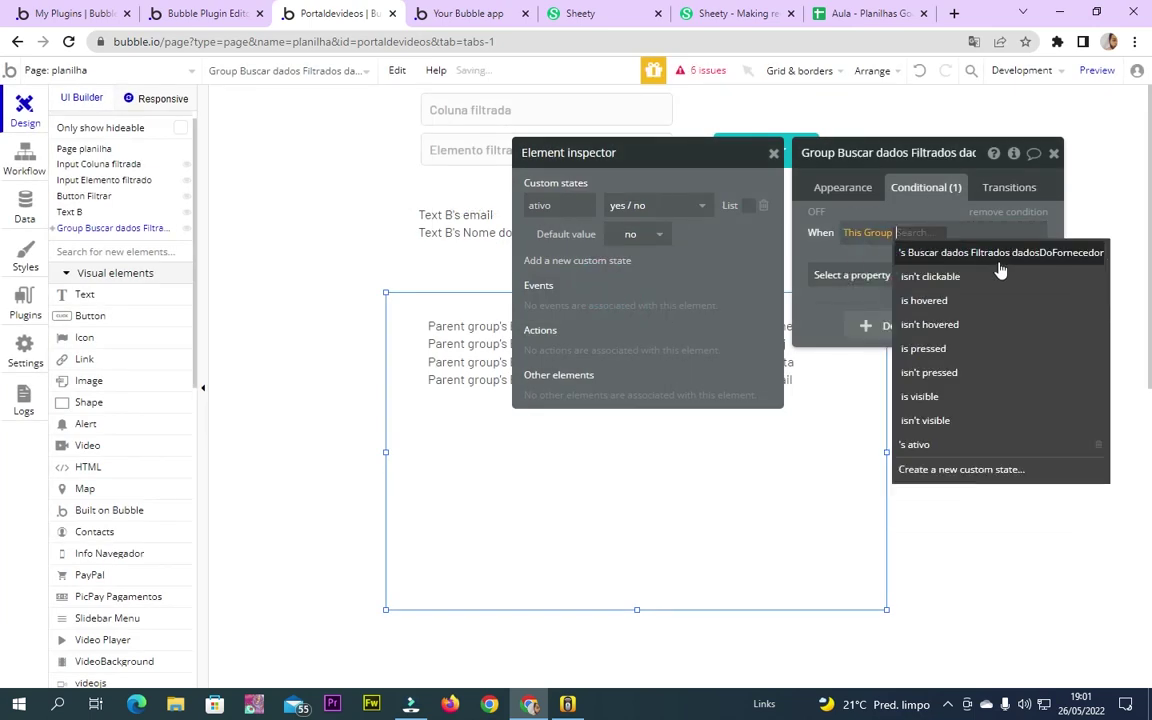
pyautogui.click(956, 443)
pyautogui.click(946, 234)
pyautogui.click(957, 275)
pyautogui.click(884, 277)
pyautogui.click(841, 349)
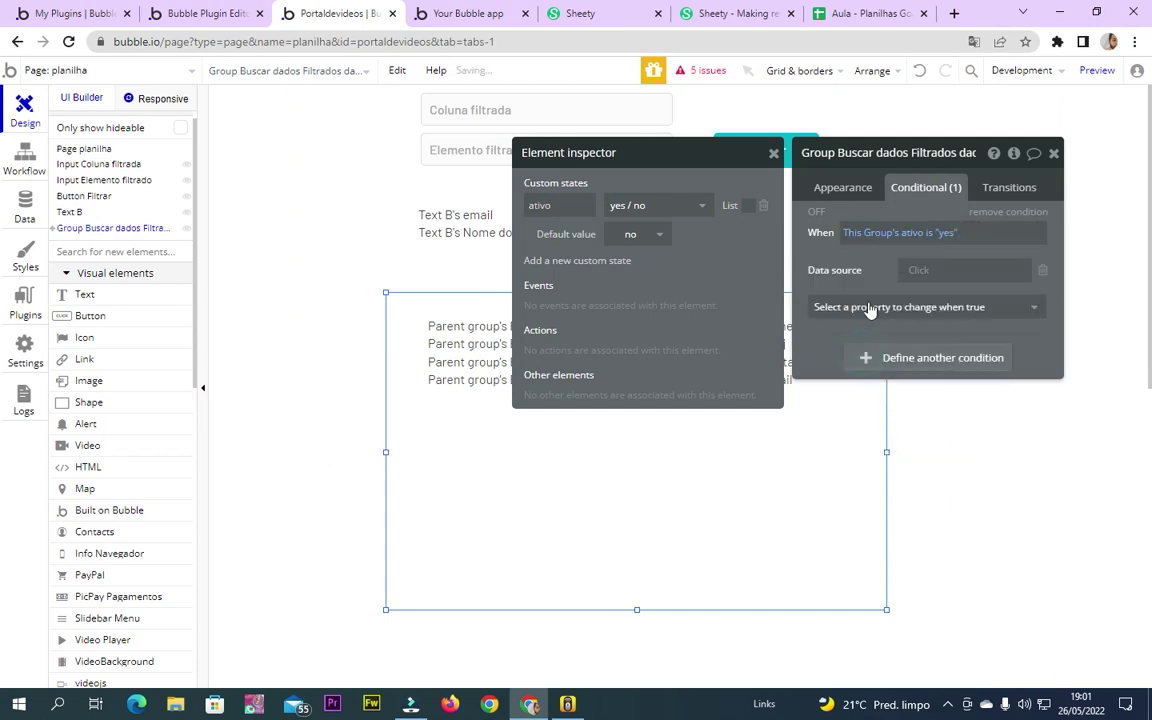
# Copy the group's Buscar dados Filtrados :first item data source expression
pyautogui.click(772, 158)
pyautogui.click(499, 404)
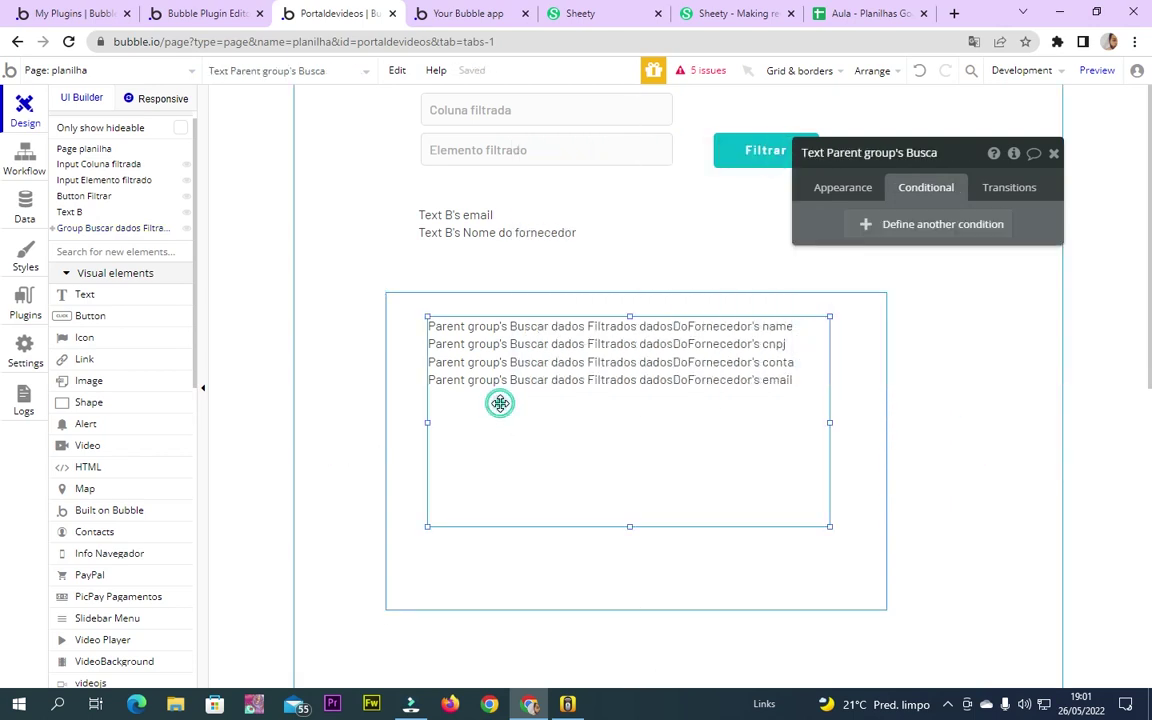
pyautogui.click(452, 563)
pyautogui.click(843, 187)
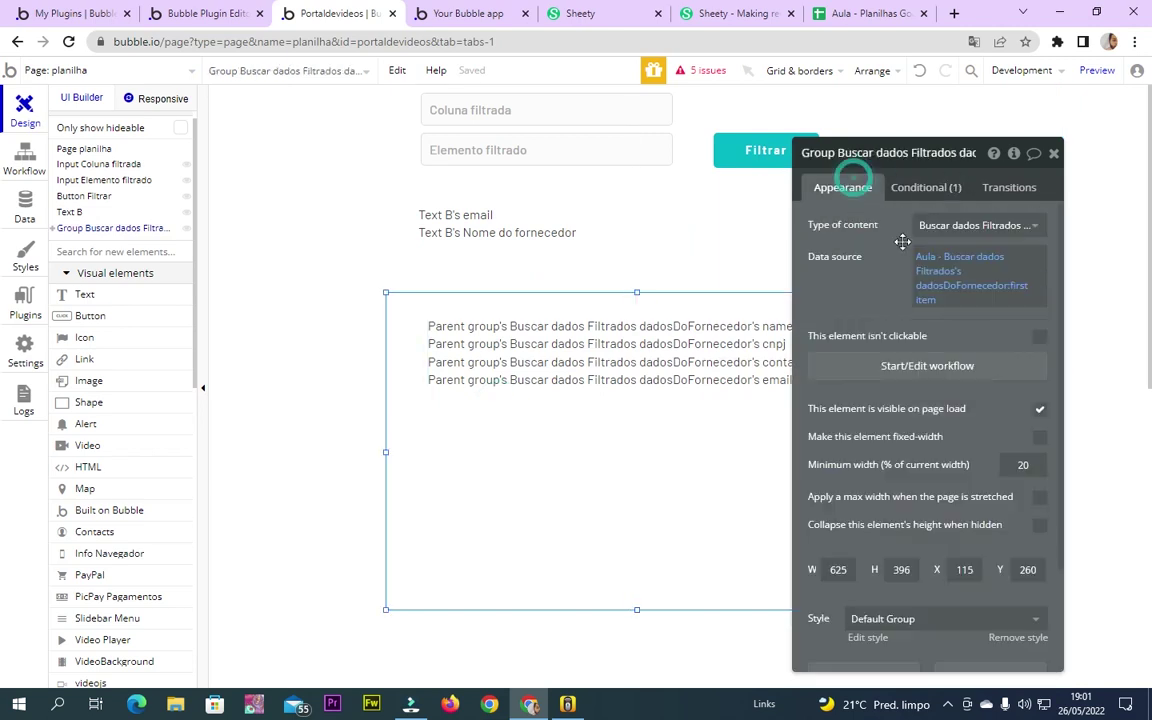
pyautogui.rightClick(933, 305)
pyautogui.click(1020, 256)
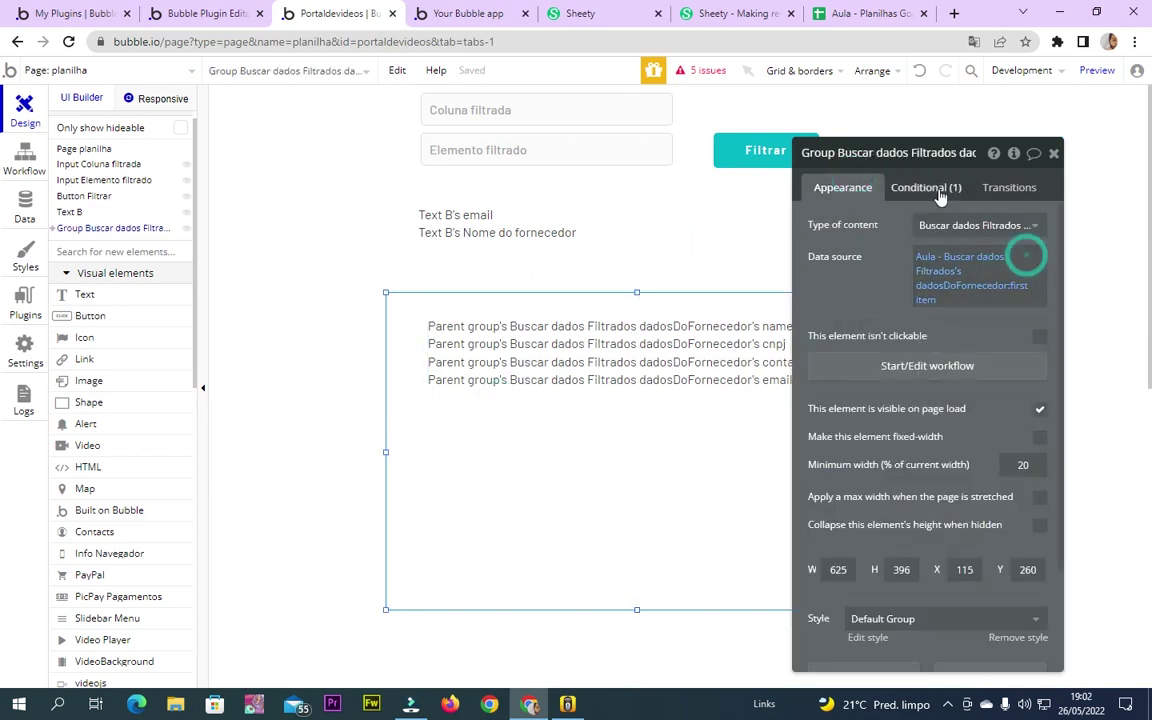
# Paste that expression as the condition's data source value
pyautogui.click(938, 189)
pyautogui.rightClick(925, 273)
pyautogui.click(1025, 247)
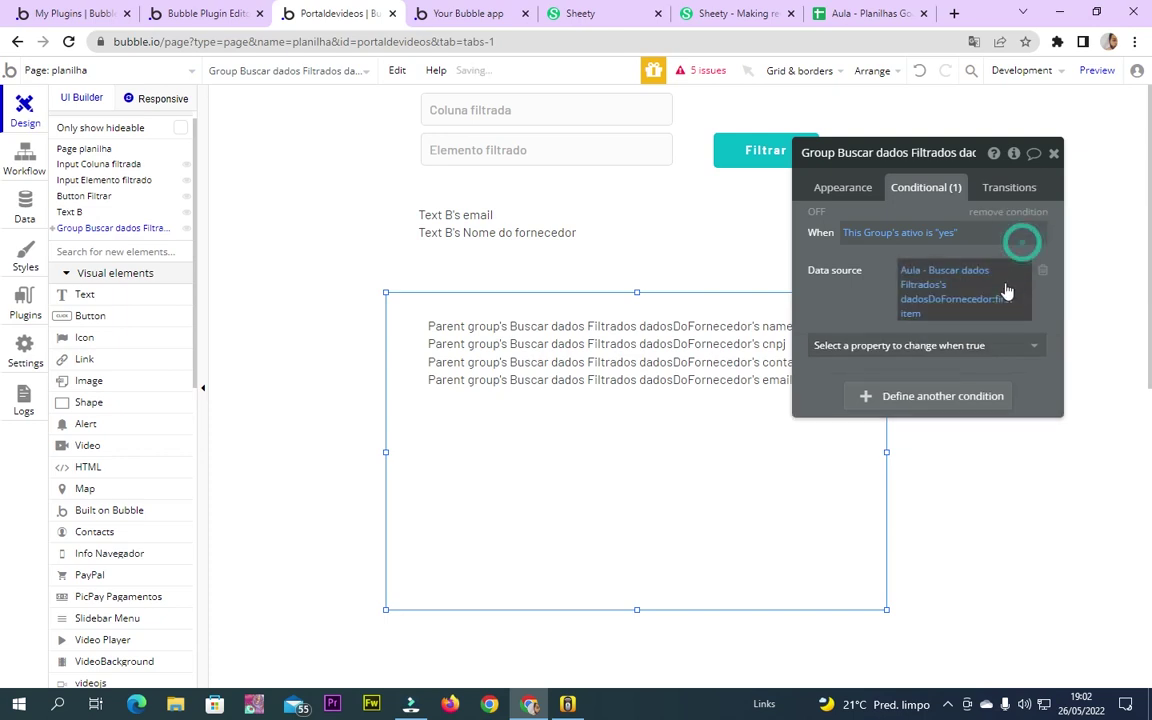
pyautogui.click(922, 285)
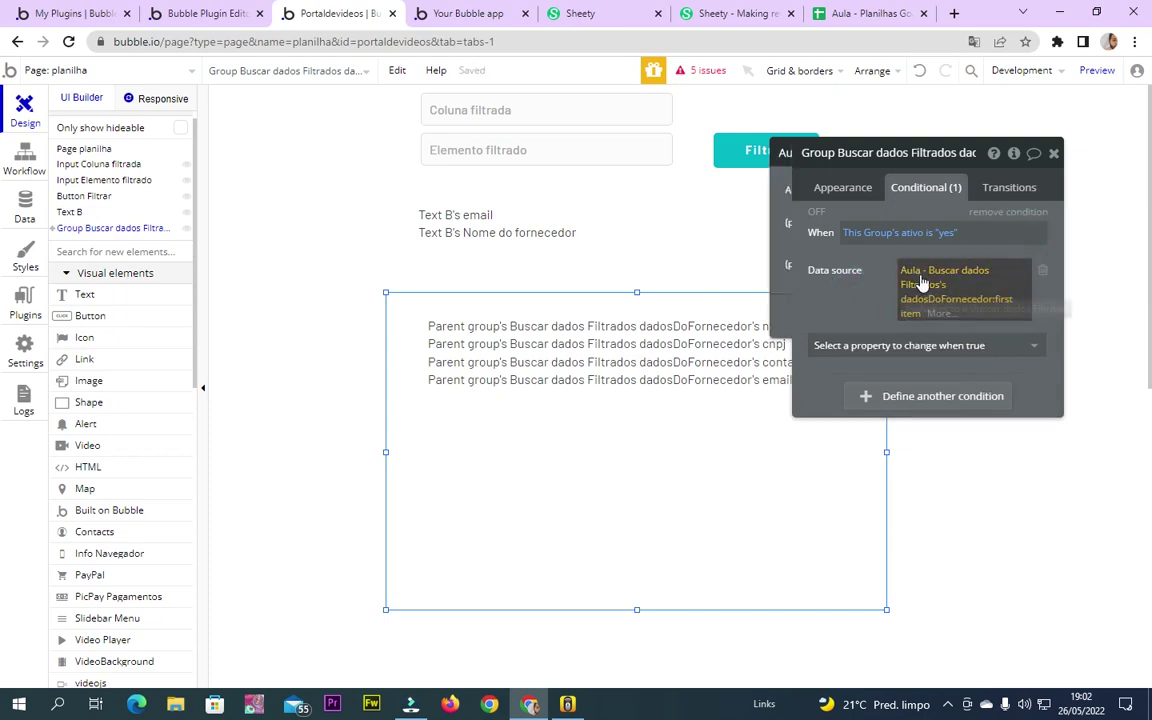
pyautogui.click(851, 288)
pyautogui.click(848, 192)
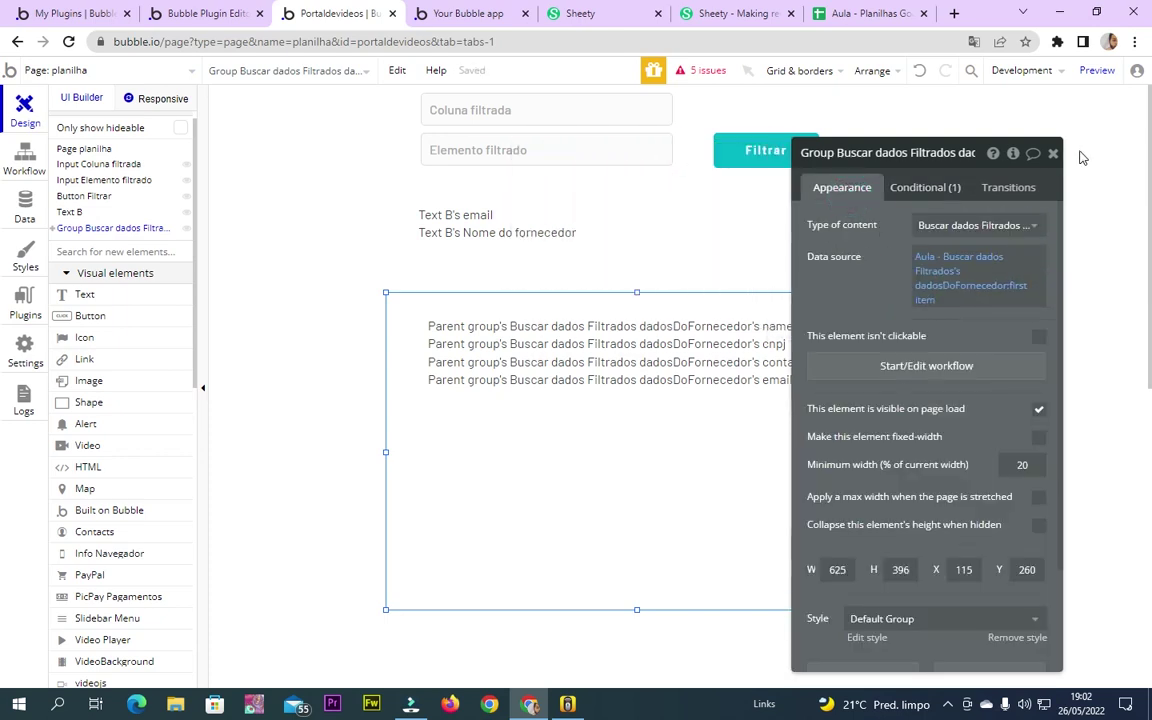
pyautogui.click(1056, 155)
pyautogui.doubleClick(406, 368)
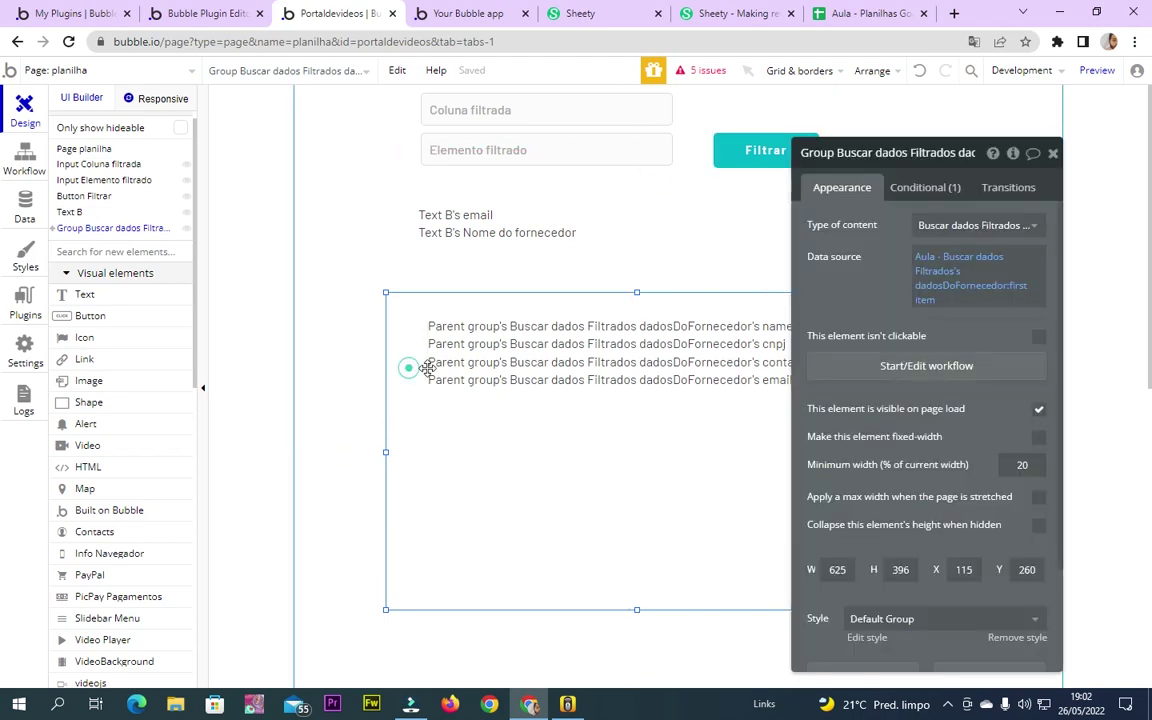
pyautogui.click(928, 158)
# Add a Set state step setting the data group's ativo to yes, then reload the preview
pyautogui.click(758, 150)
pyautogui.click(907, 295)
pyautogui.click(165, 283)
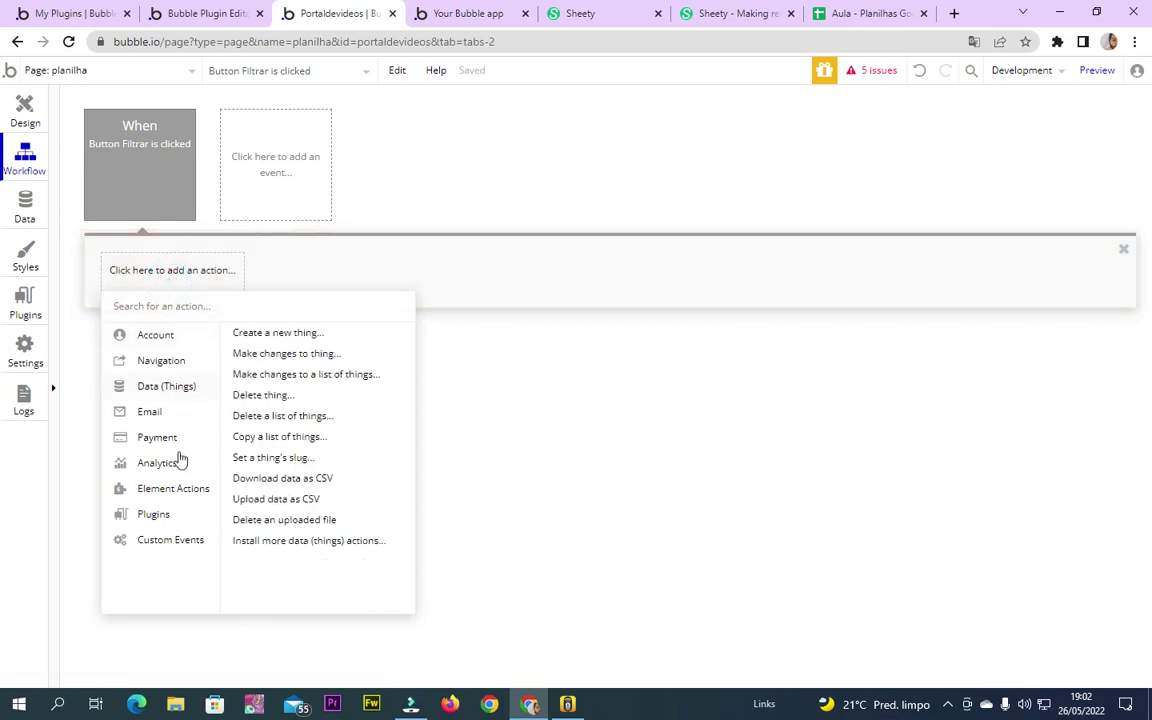
pyautogui.moveTo(207, 498)
pyautogui.click(339, 384)
pyautogui.click(940, 193)
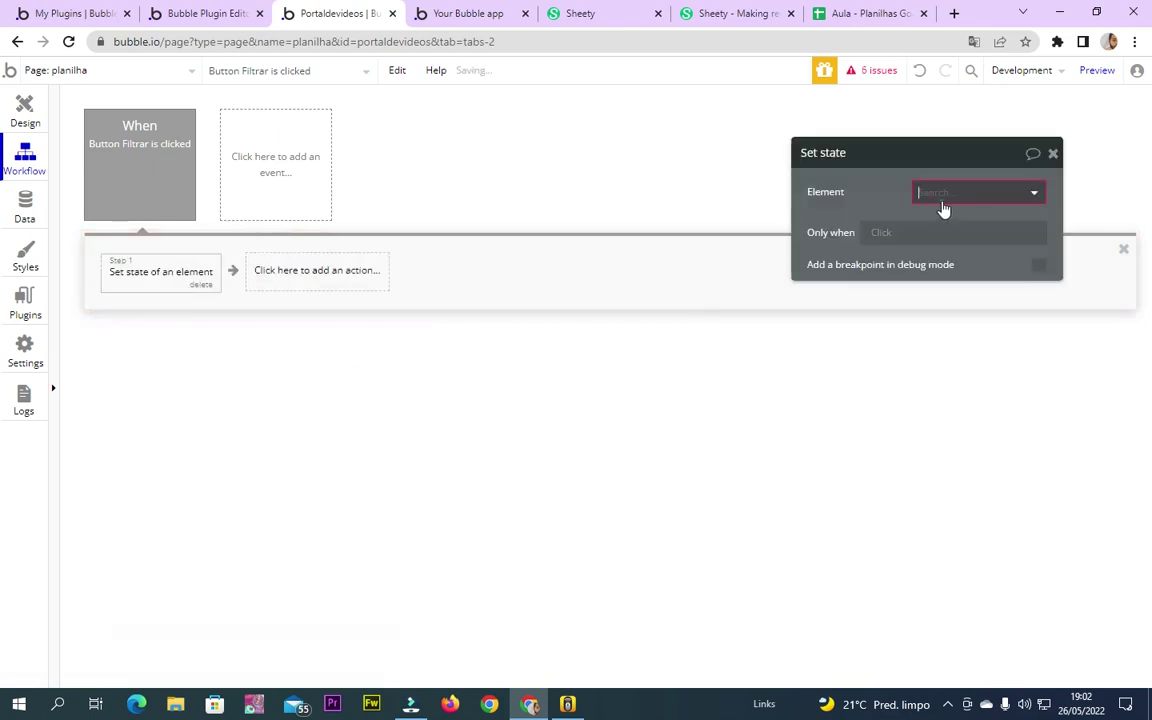
pyautogui.click(957, 216)
pyautogui.click(975, 225)
pyautogui.click(946, 250)
pyautogui.click(925, 298)
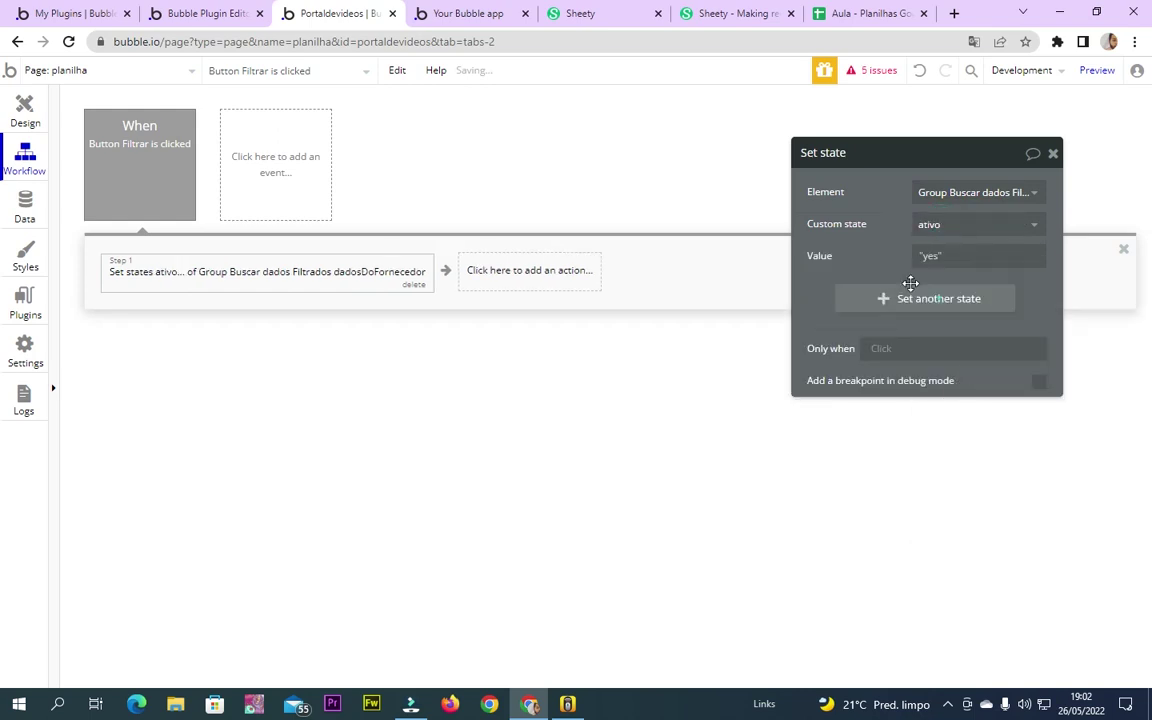
pyautogui.click(1052, 153)
pyautogui.click(489, 39)
pyautogui.press('Return')
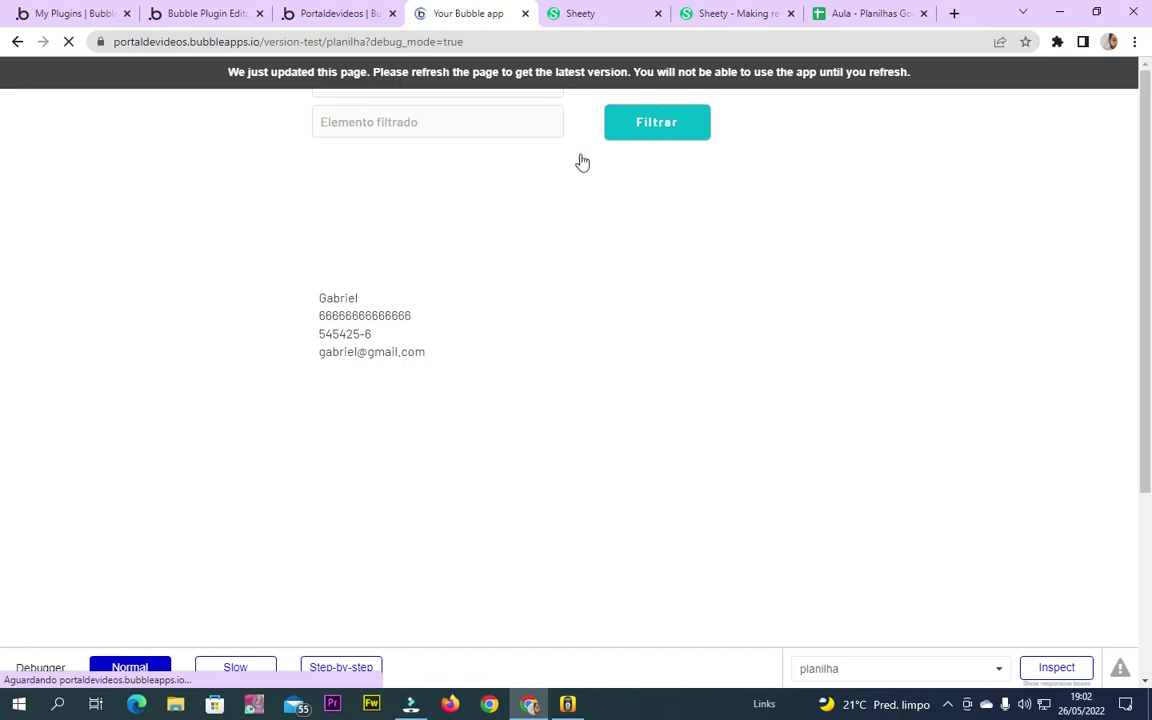
# In the preview, filter with column 'id' and element '5' and click Filtrar
pyautogui.click(445, 81)
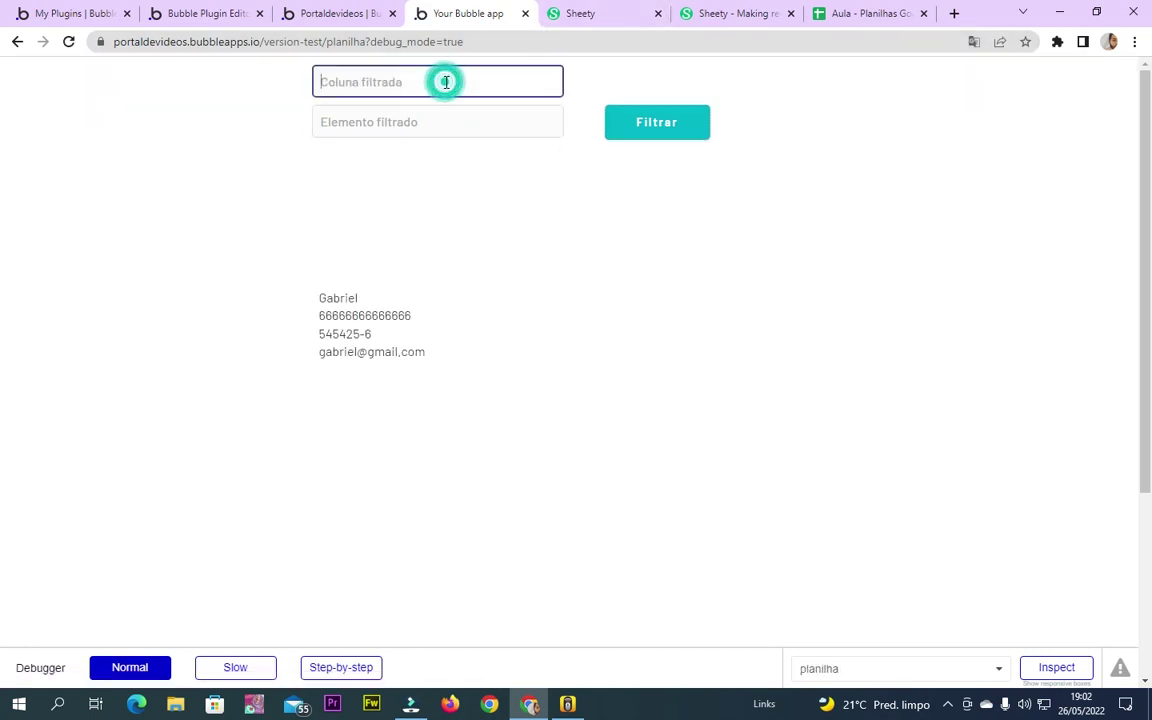
pyautogui.write('id')
pyautogui.click(432, 114)
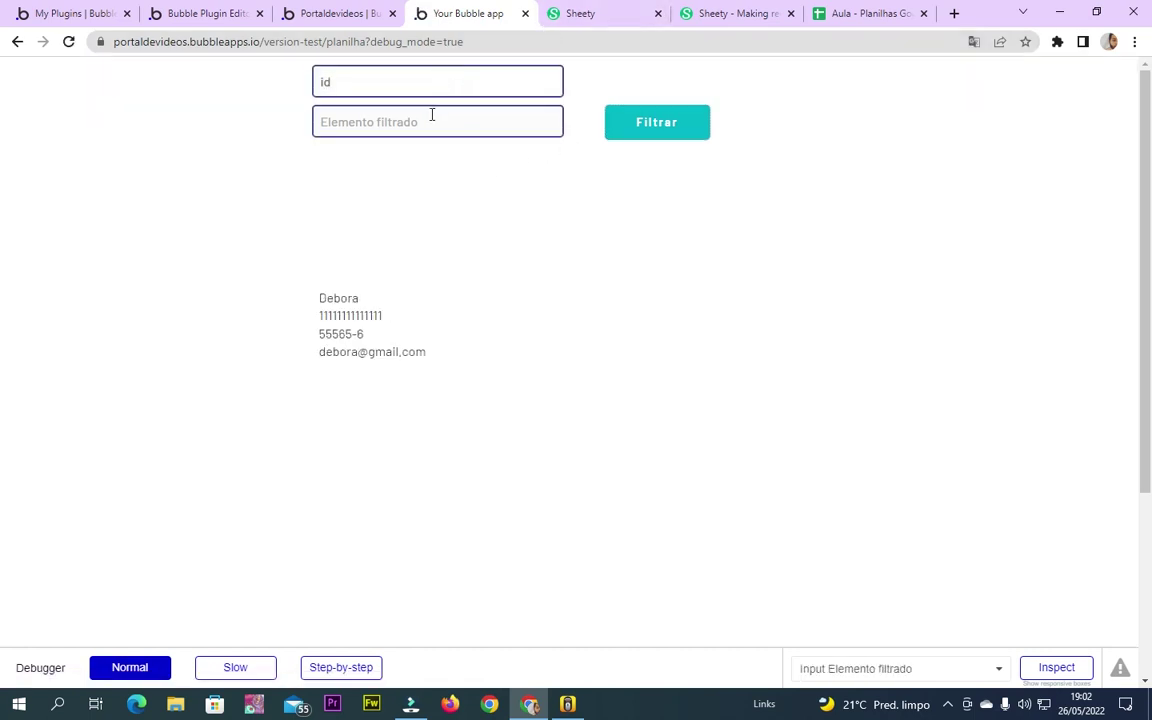
pyautogui.write('5')
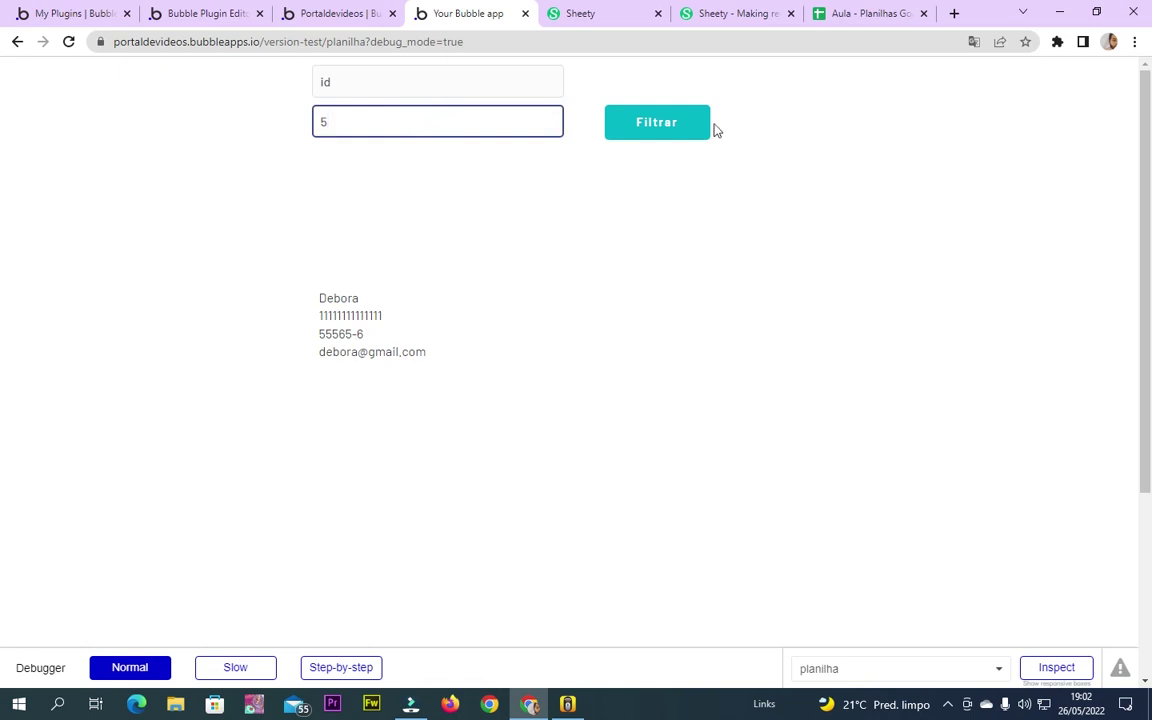
pyautogui.click(699, 131)
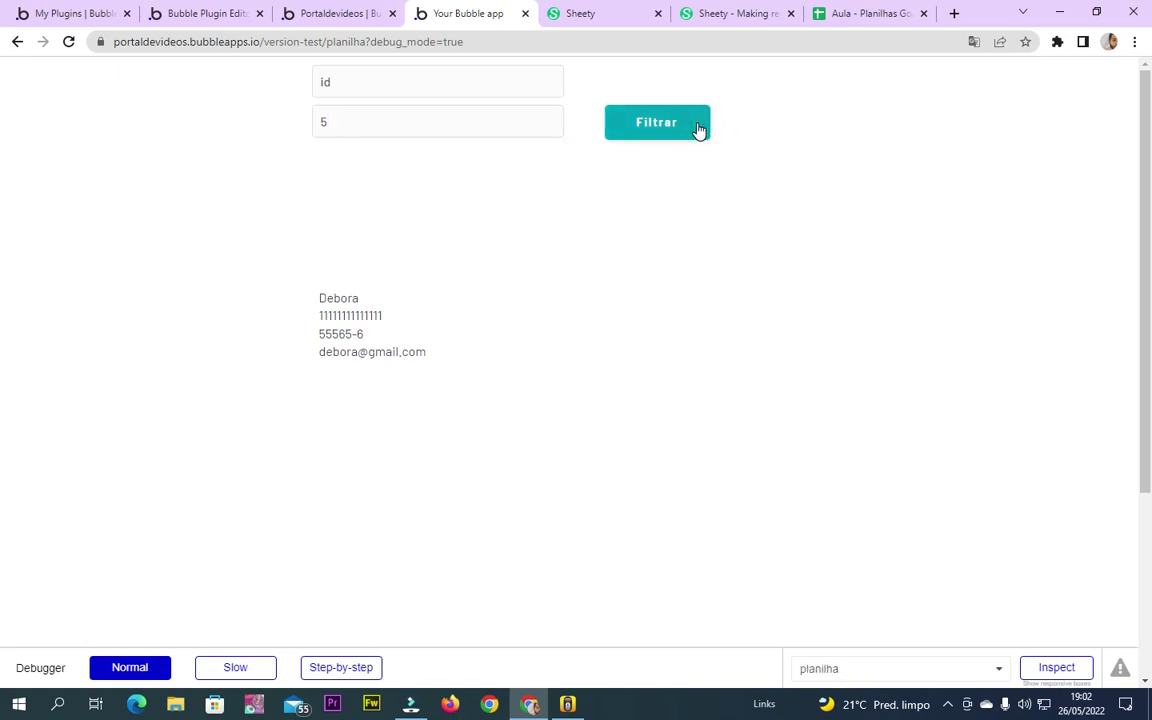
pyautogui.click(605, 241)
pyautogui.click(646, 126)
# Return to the editor's Design view and select the Buscar dados Filtrados group
pyautogui.click(329, 13)
pyautogui.click(405, 8)
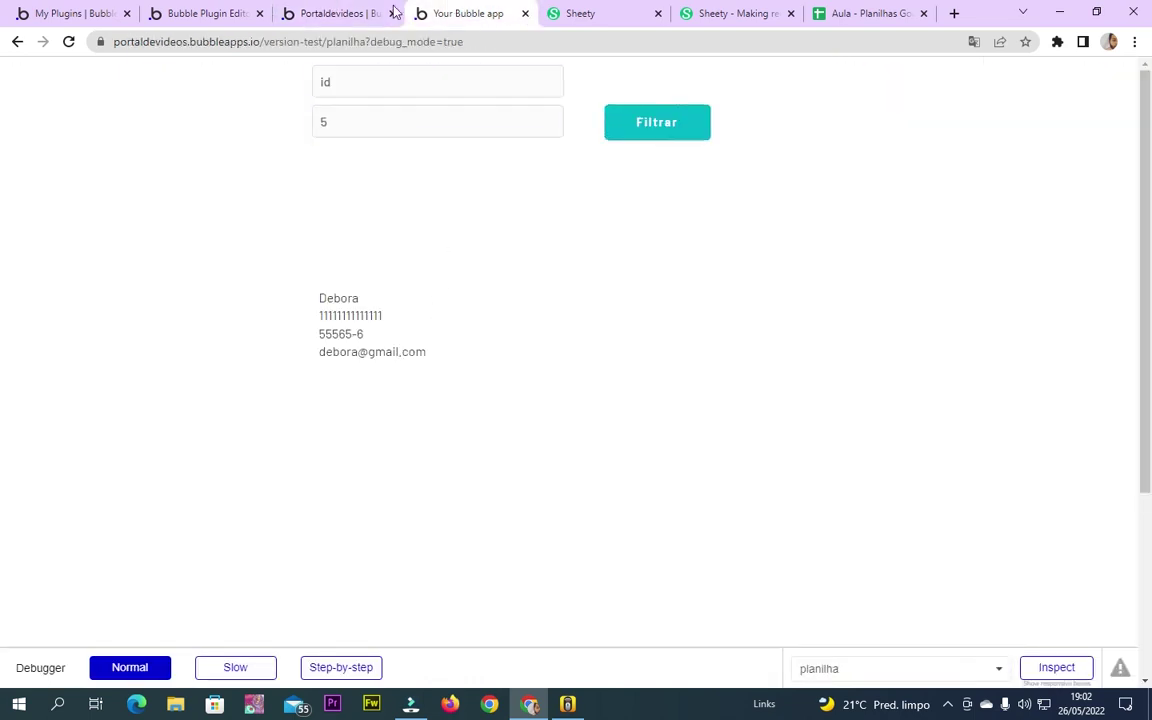
pyautogui.click(395, 10)
pyautogui.click(33, 125)
pyautogui.click(407, 418)
# Clear Group A's data source and its Type of content
pyautogui.click(918, 186)
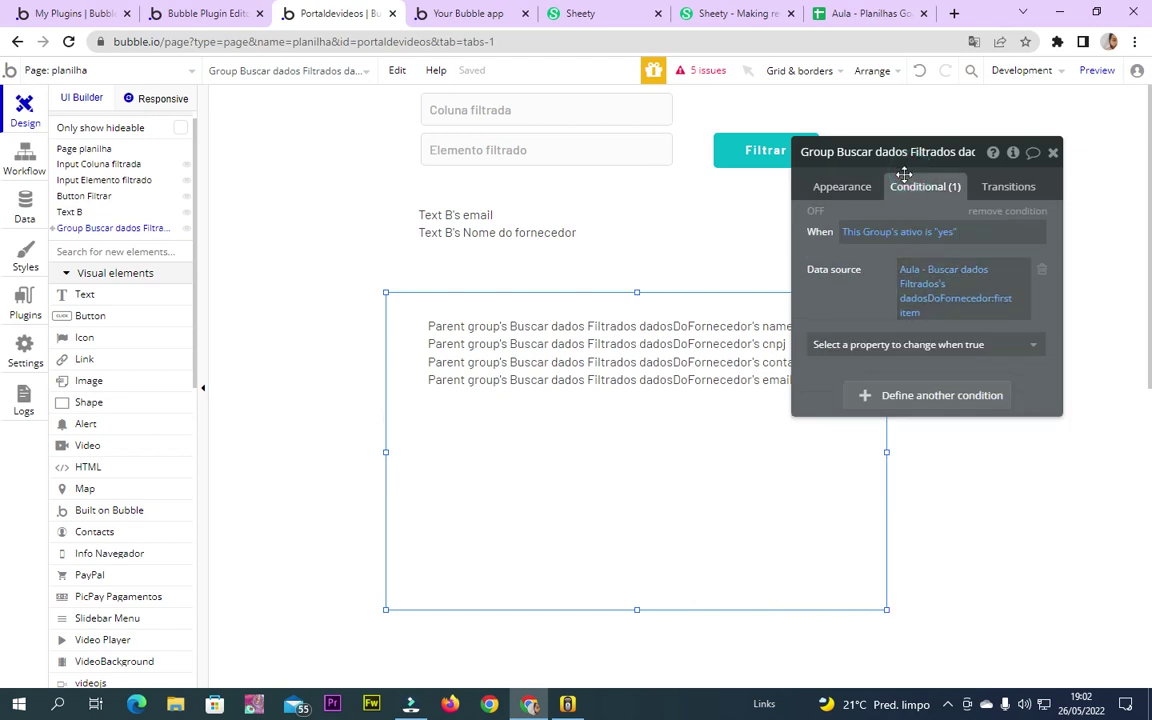
pyautogui.click(841, 186)
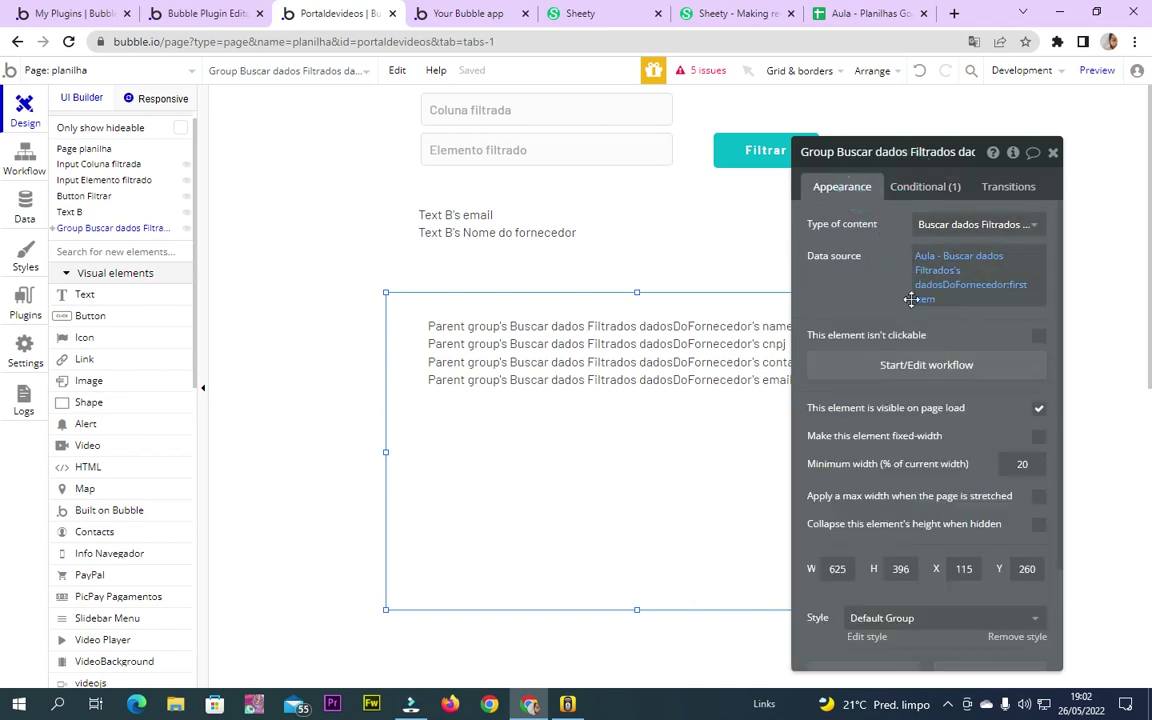
pyautogui.click(958, 265)
pyautogui.click(1010, 314)
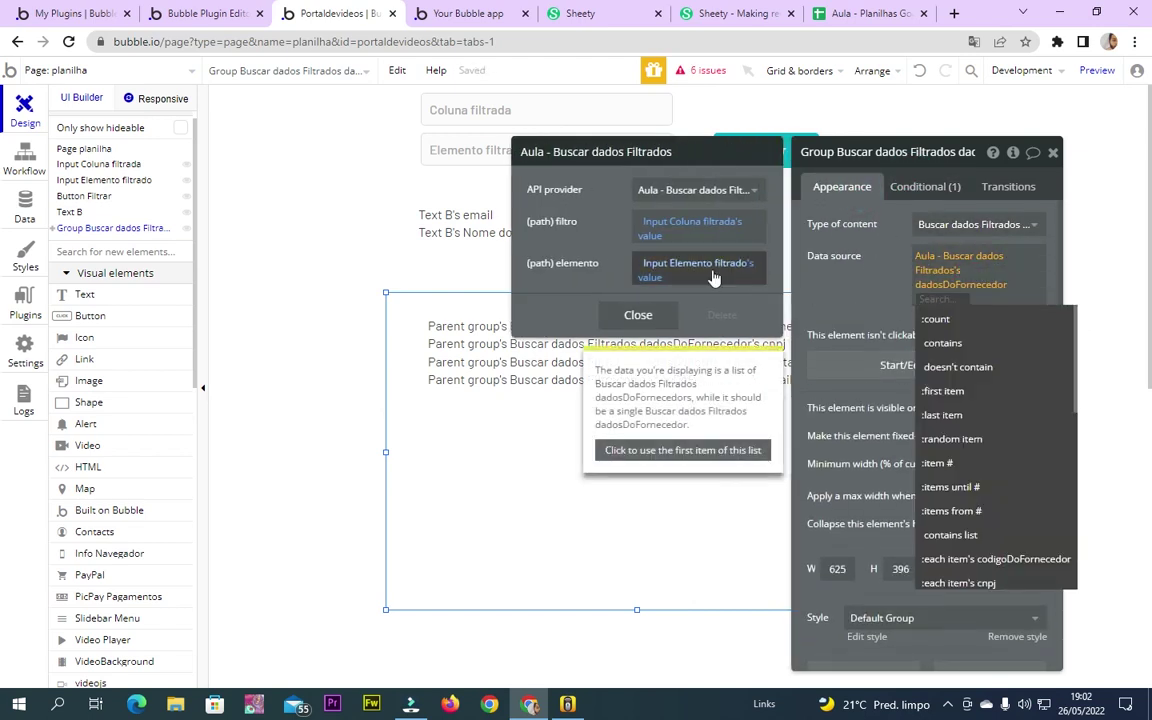
pyautogui.press('BackSpace')
pyautogui.press('BackSpace')
pyautogui.click(928, 224)
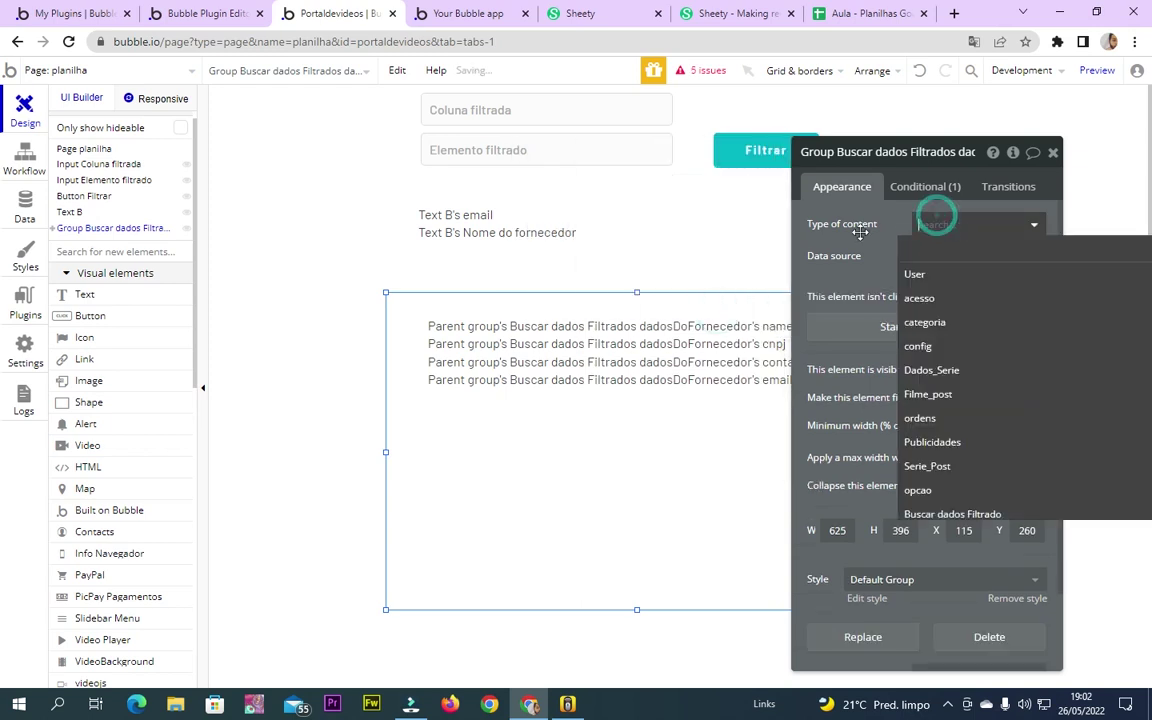
pyautogui.click(932, 214)
# Open the ativo condition's data source expression for editing
pyautogui.click(925, 200)
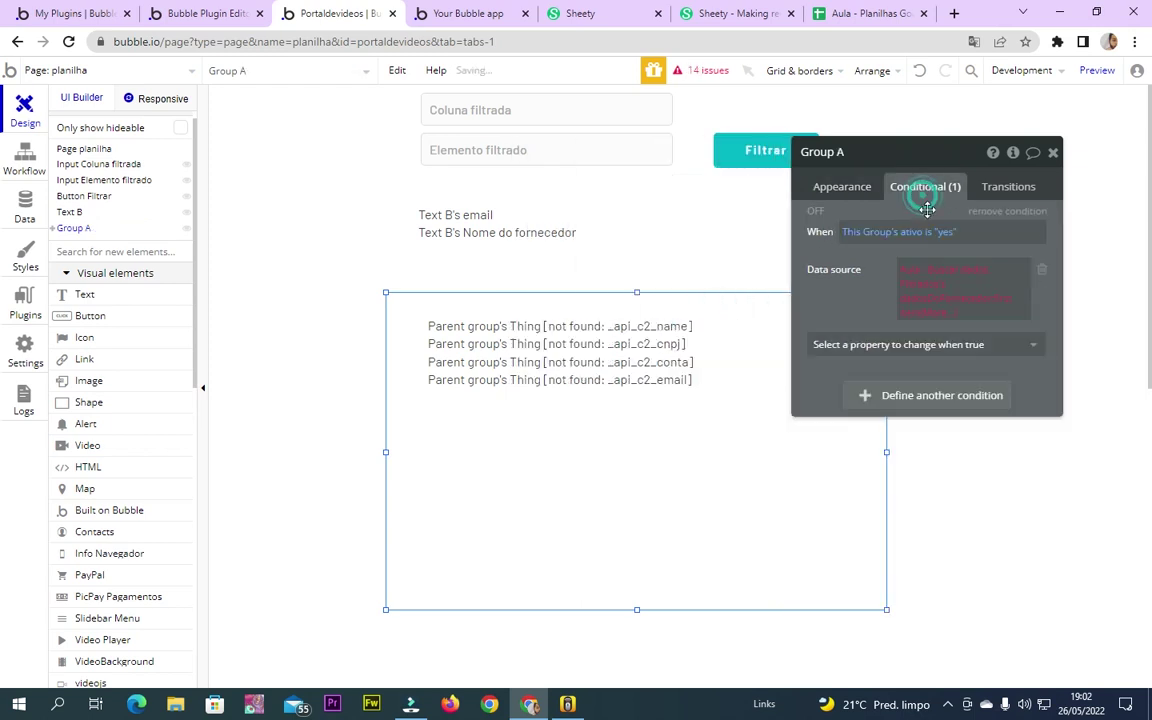
pyautogui.click(921, 277)
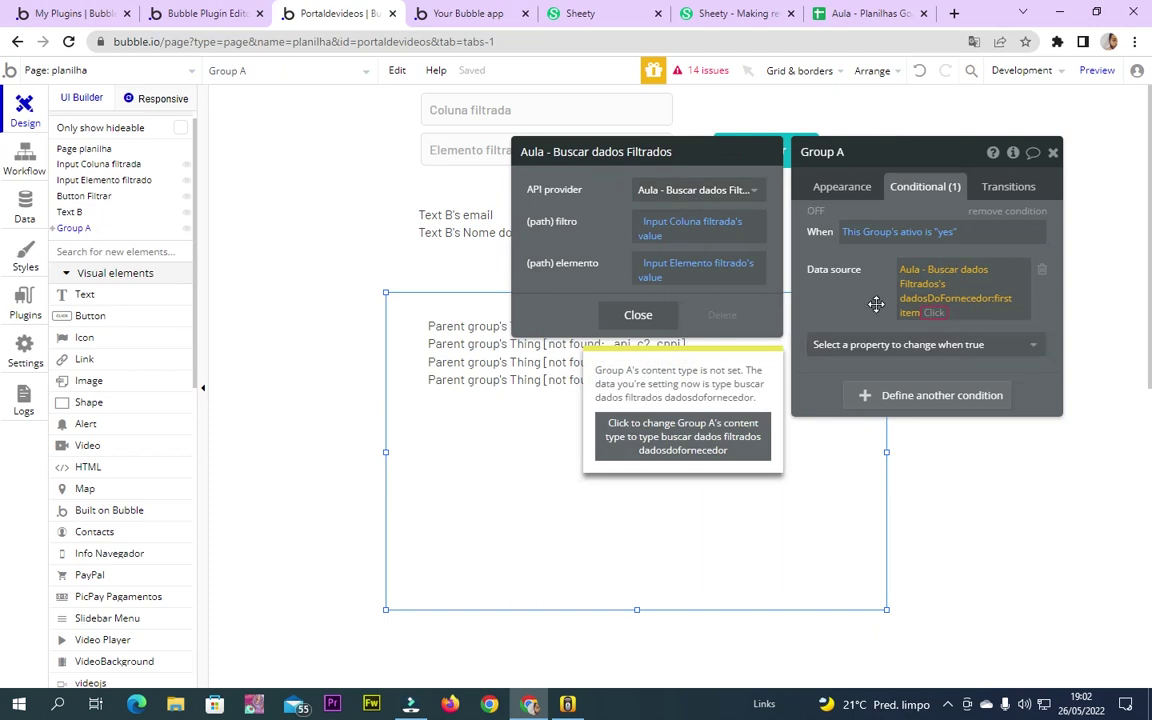
pyautogui.click(874, 303)
pyautogui.click(956, 316)
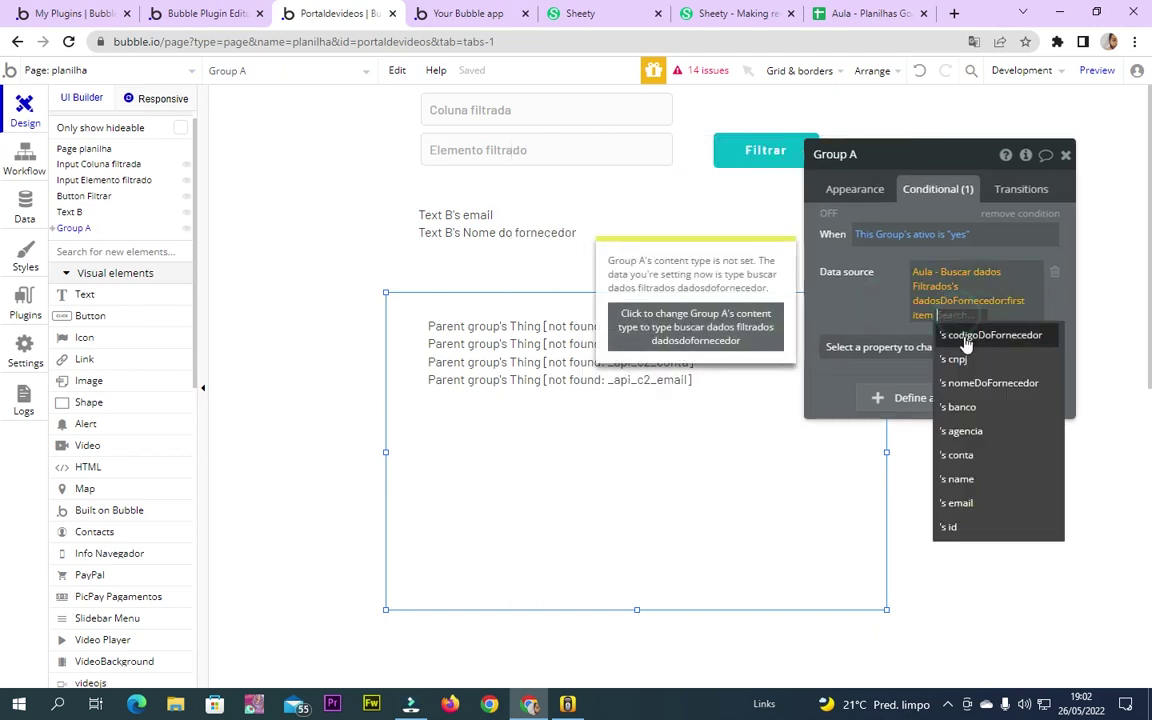
pyautogui.click(920, 317)
pyautogui.click(858, 305)
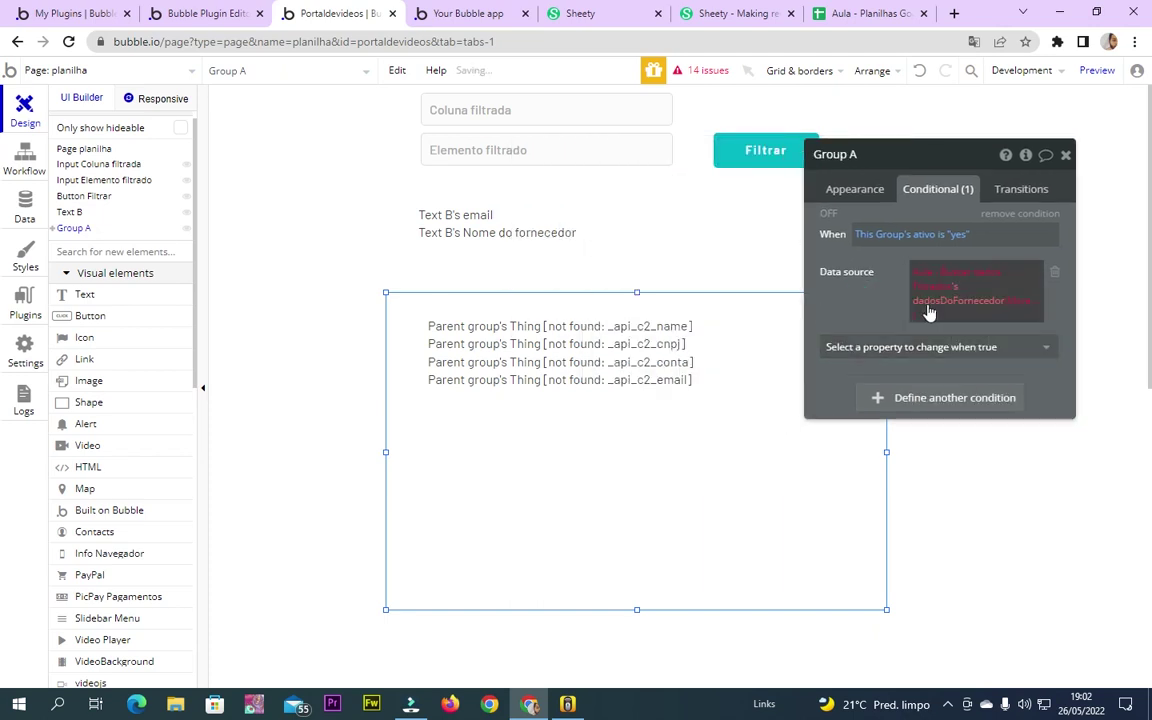
# Try a first item's supplier code comparison in the condition, then remove it
pyautogui.click(1023, 305)
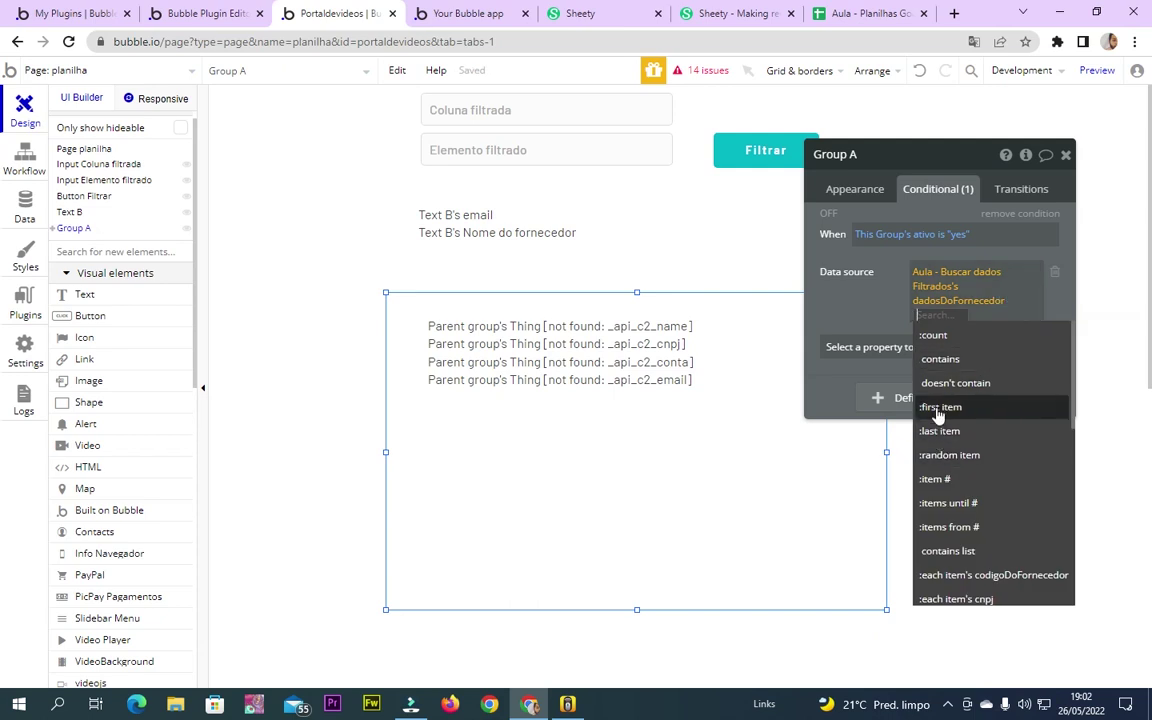
pyautogui.click(938, 415)
pyautogui.click(987, 332)
pyautogui.click(858, 290)
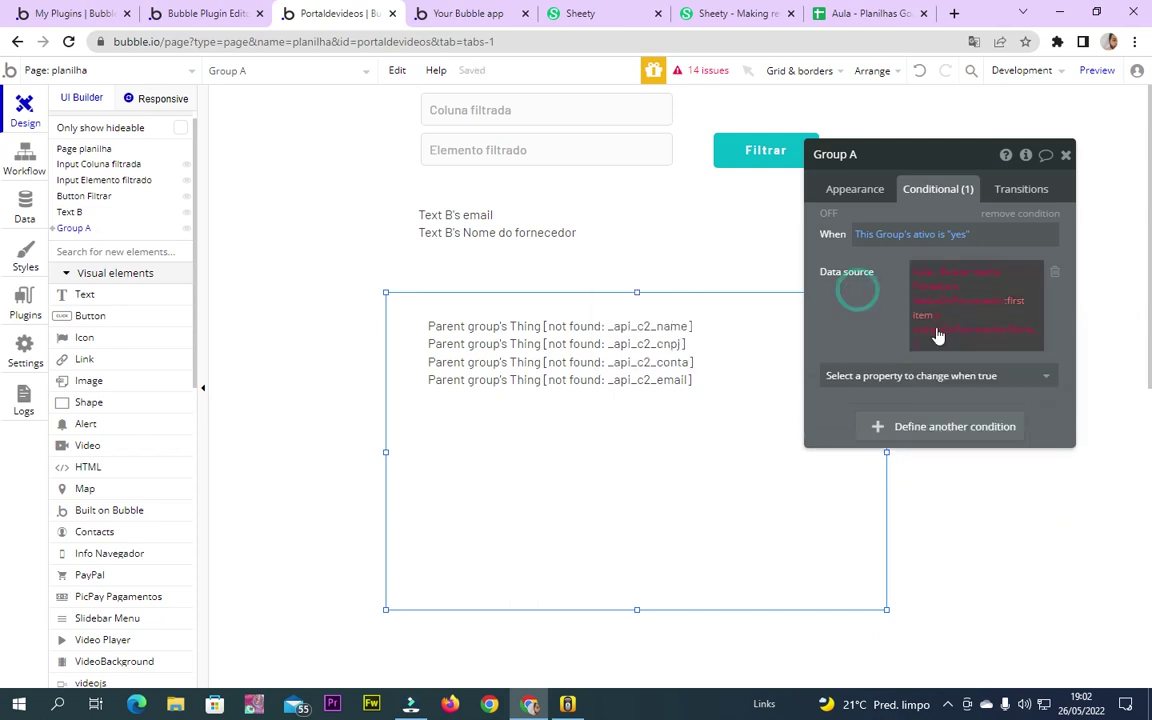
pyautogui.click(1013, 332)
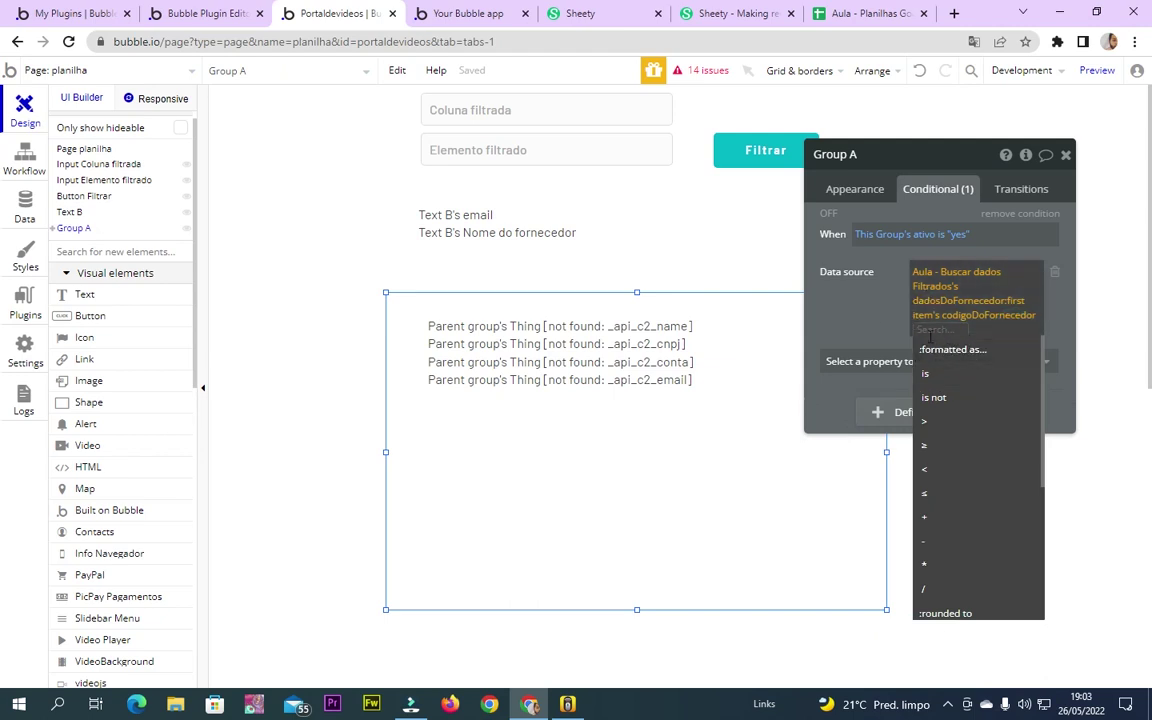
pyautogui.click(898, 330)
pyautogui.click(932, 336)
pyautogui.click(931, 335)
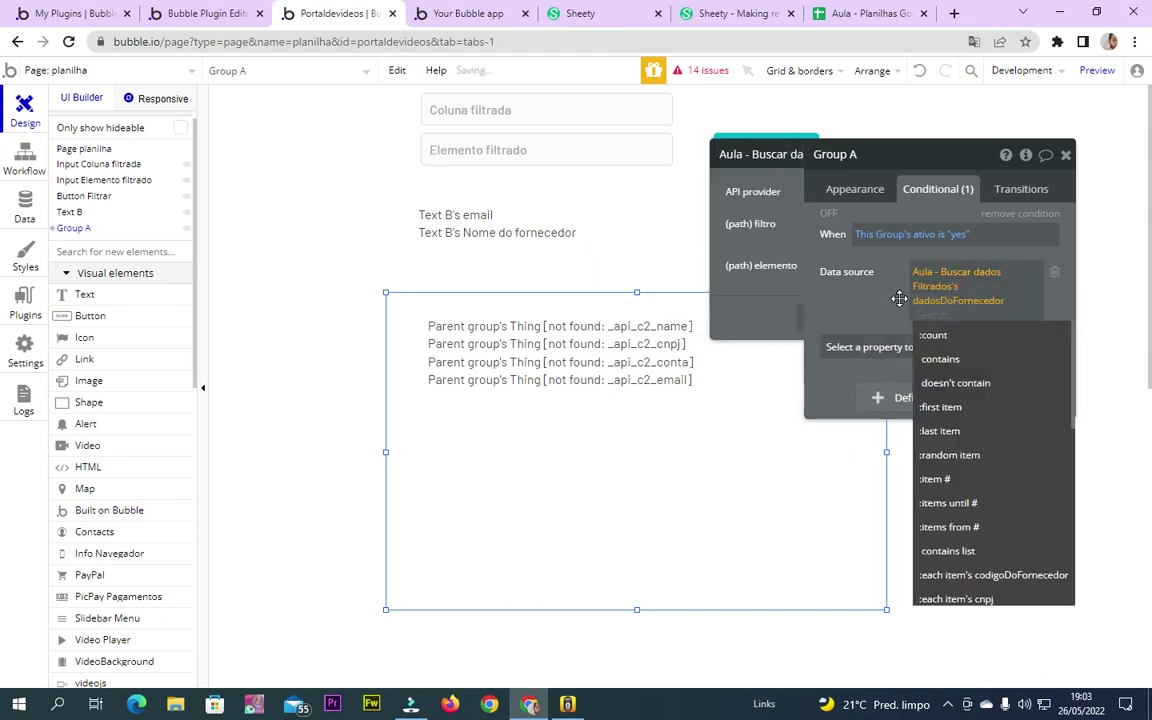
pyautogui.click(731, 316)
# Make the ativo condition change the data source to the Aula - Buscar dados Filtrados API call
pyautogui.click(933, 284)
pyautogui.click(912, 349)
pyautogui.click(985, 268)
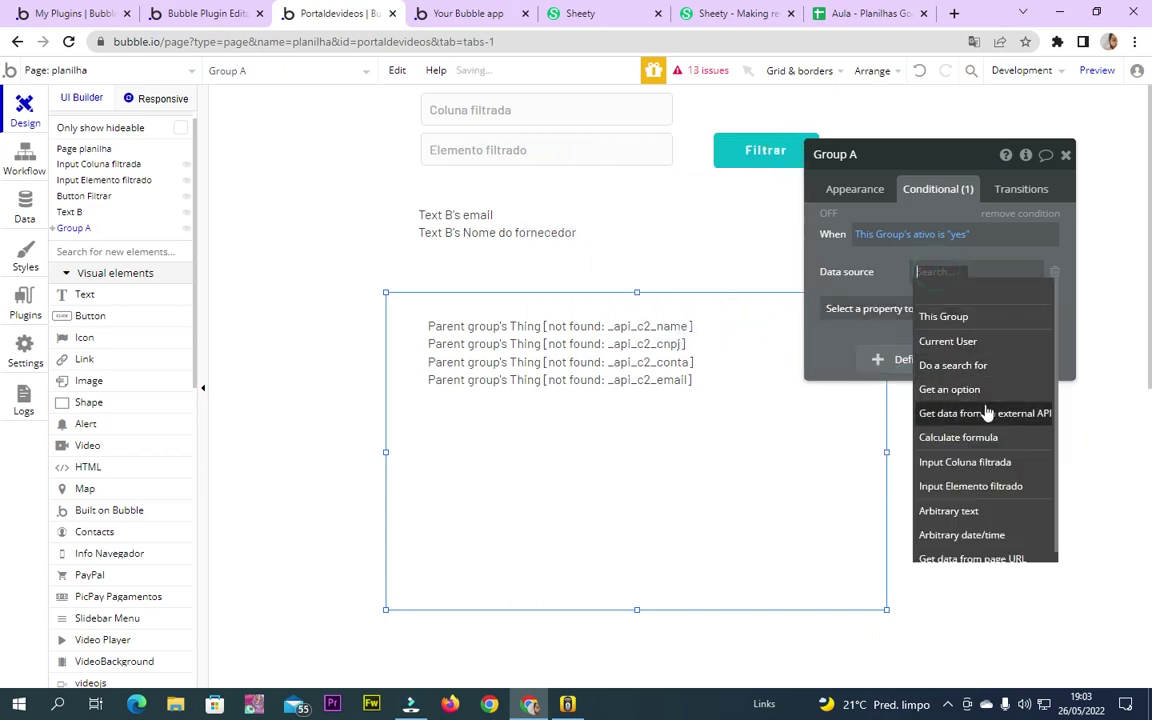
pyautogui.click(954, 440)
pyautogui.click(743, 196)
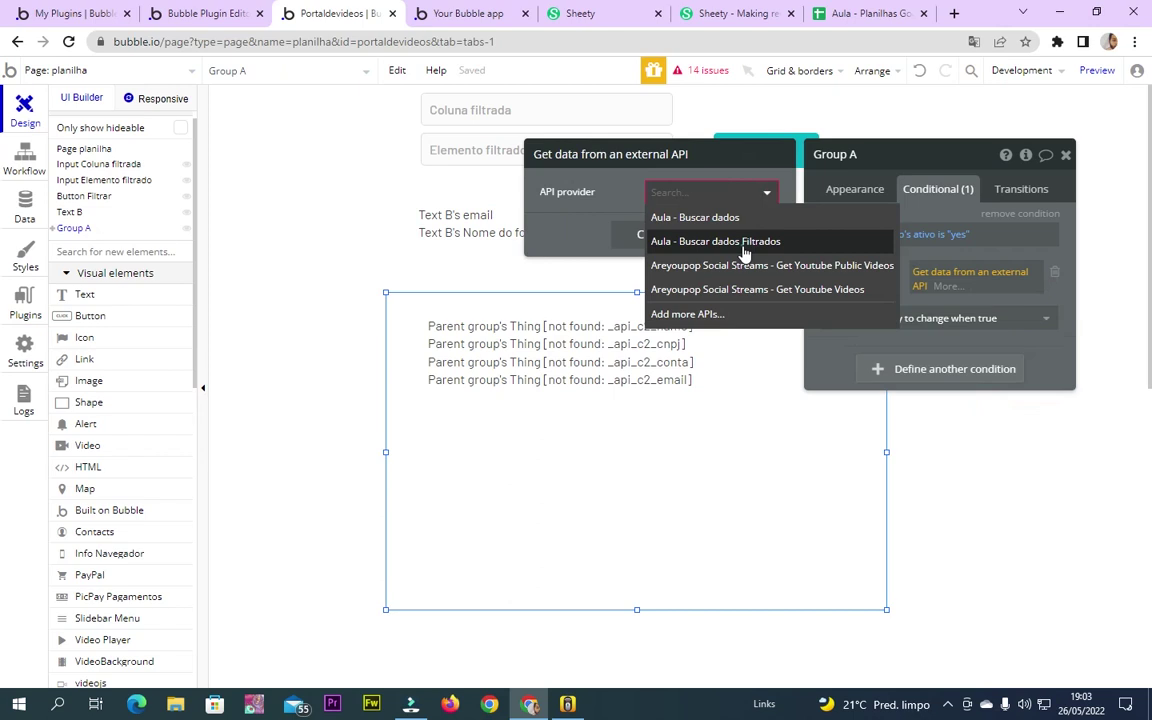
pyautogui.click(737, 240)
# Extend the condition's data source to the first item's id equal to 1
pyautogui.click(940, 290)
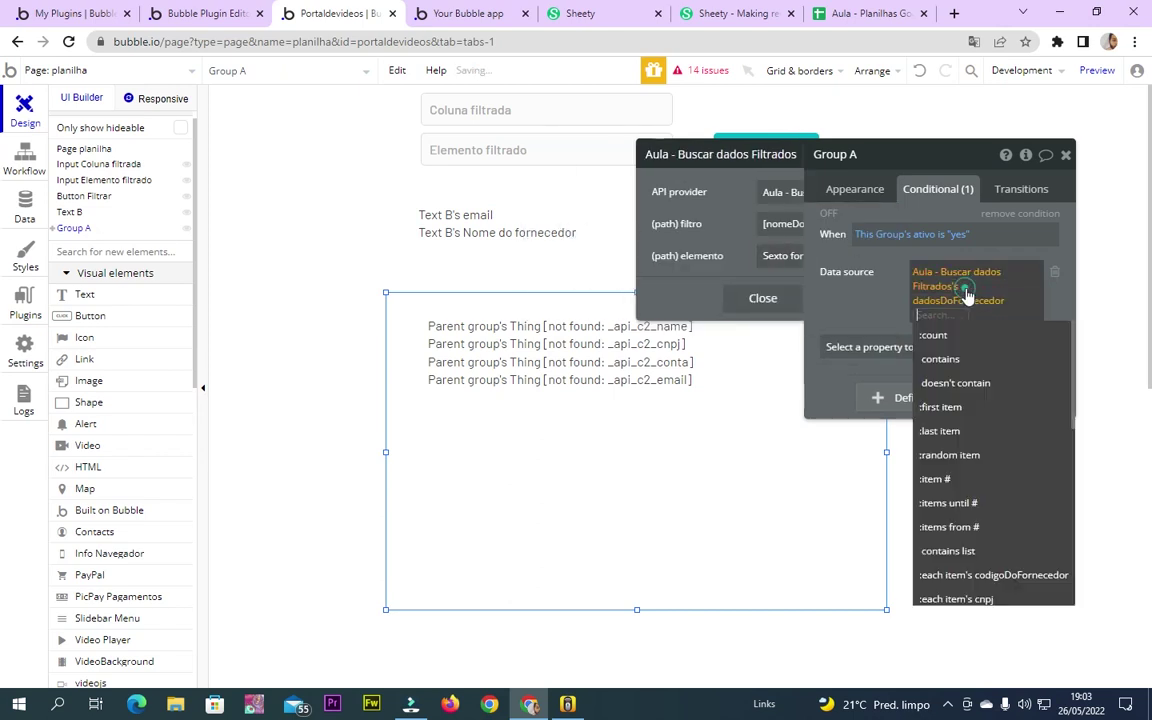
pyautogui.click(961, 403)
pyautogui.click(830, 290)
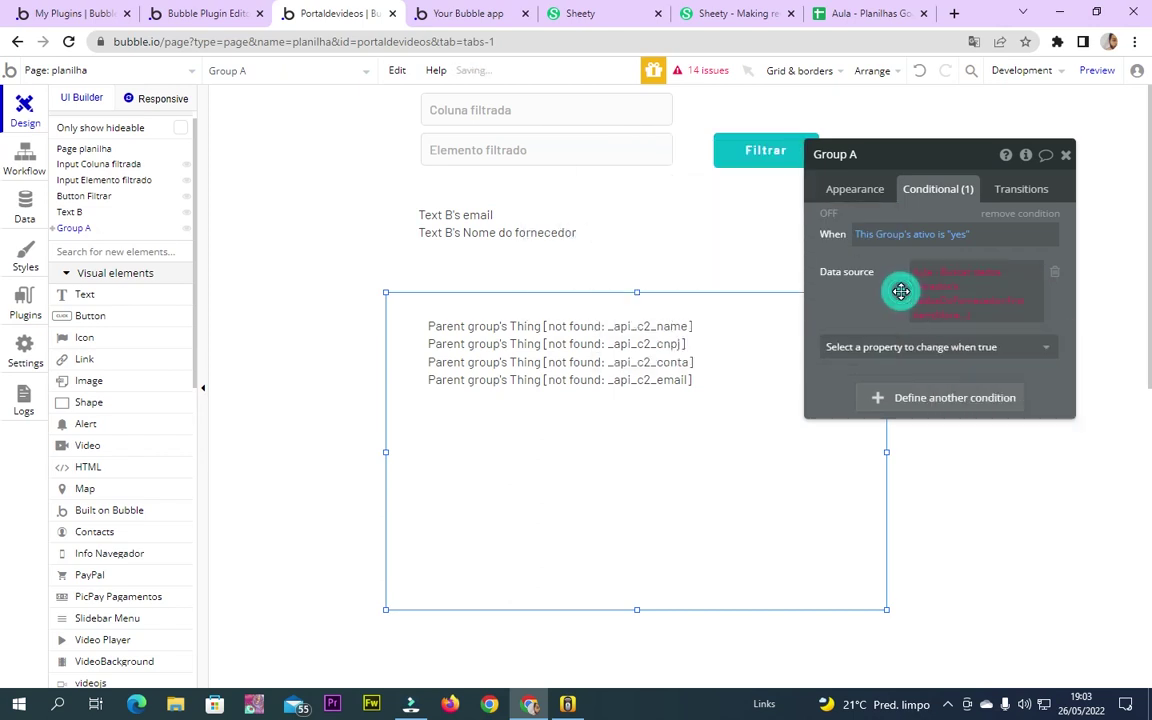
pyautogui.click(957, 315)
pyautogui.click(955, 527)
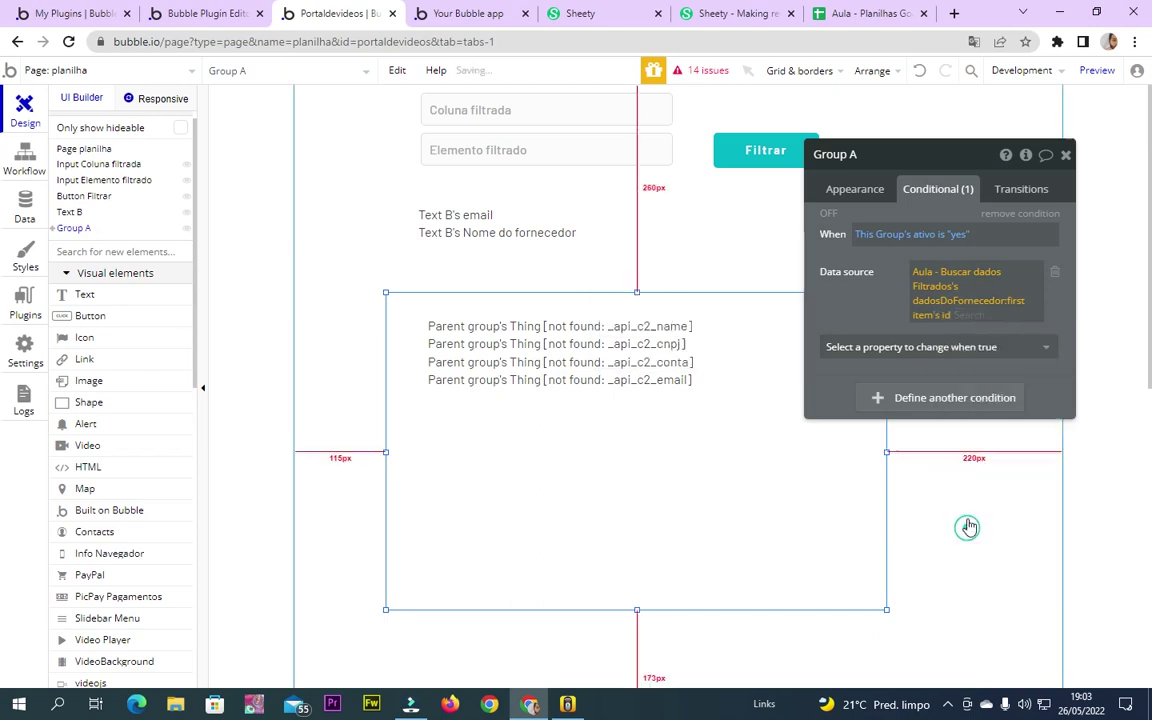
pyautogui.click(964, 338)
pyautogui.write('01')
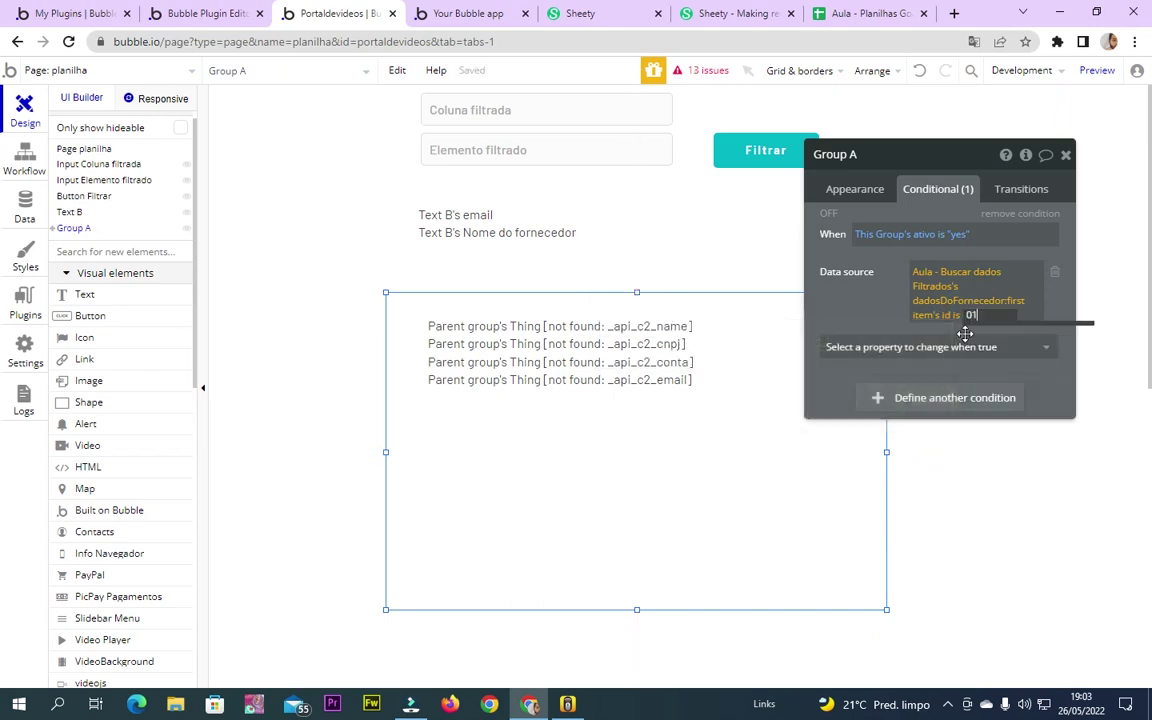
pyautogui.press('BackSpace')
pyautogui.press('BackSpace')
pyautogui.write('1')
pyautogui.click(906, 308)
# Delete the condition's data source so it changes no property, then select the group's text
pyautogui.click(981, 311)
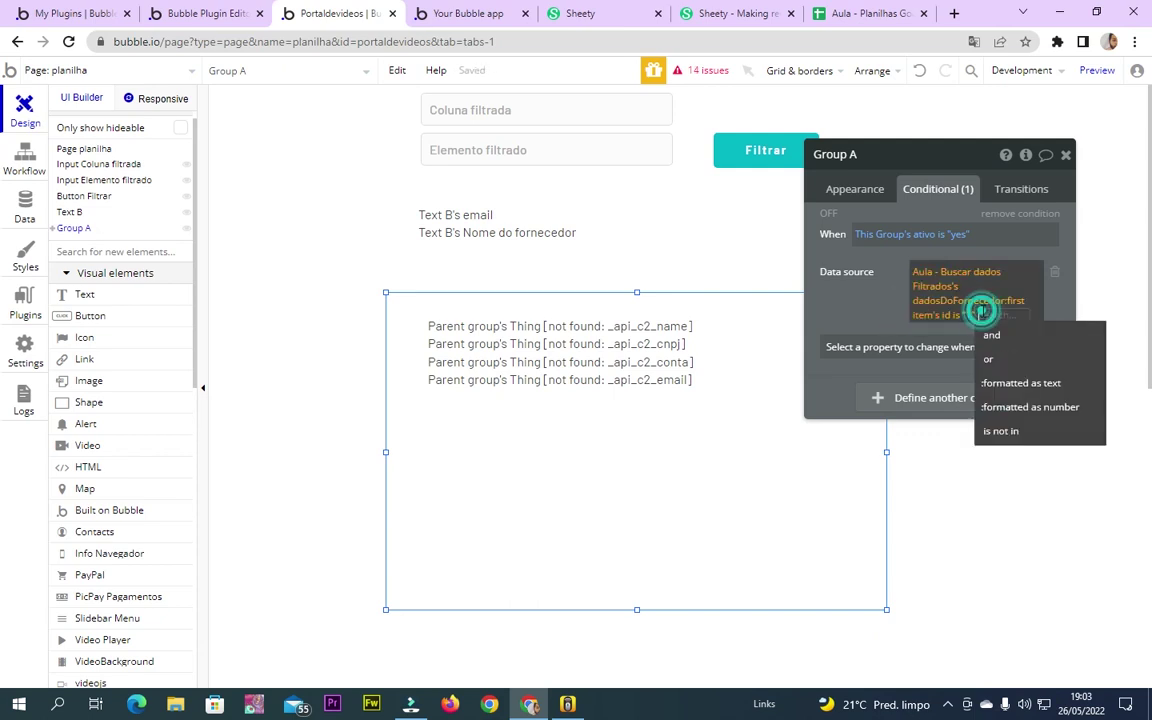
pyautogui.click(930, 285)
pyautogui.click(905, 309)
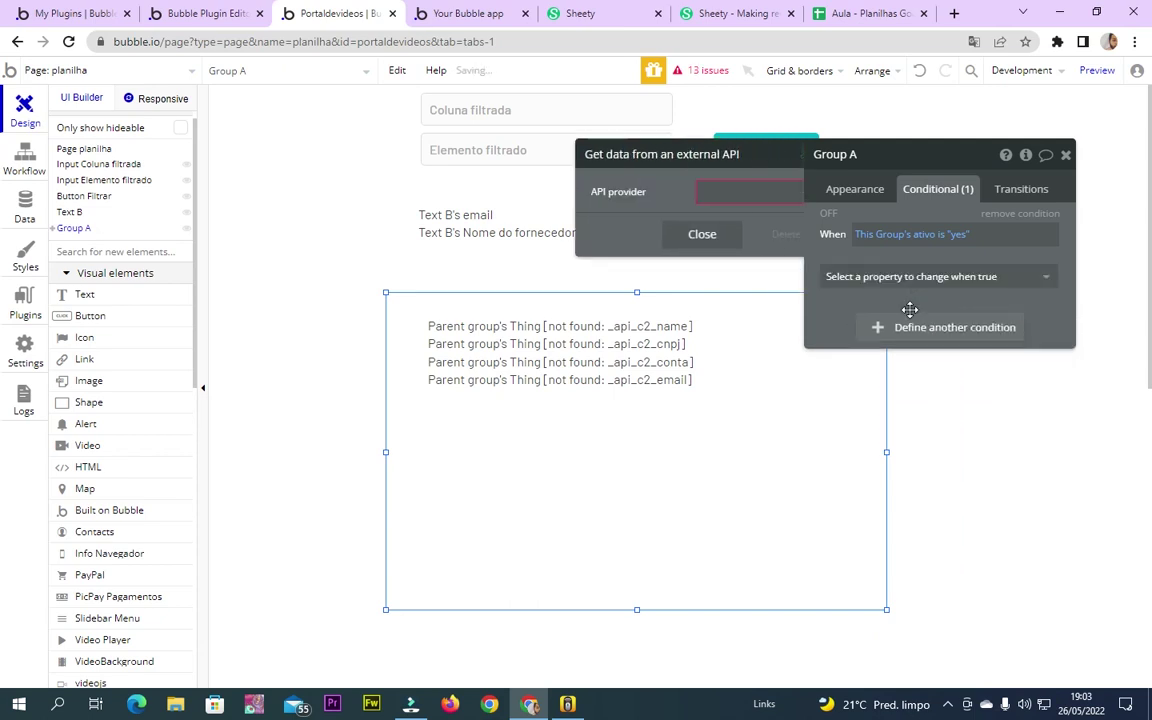
pyautogui.click(733, 236)
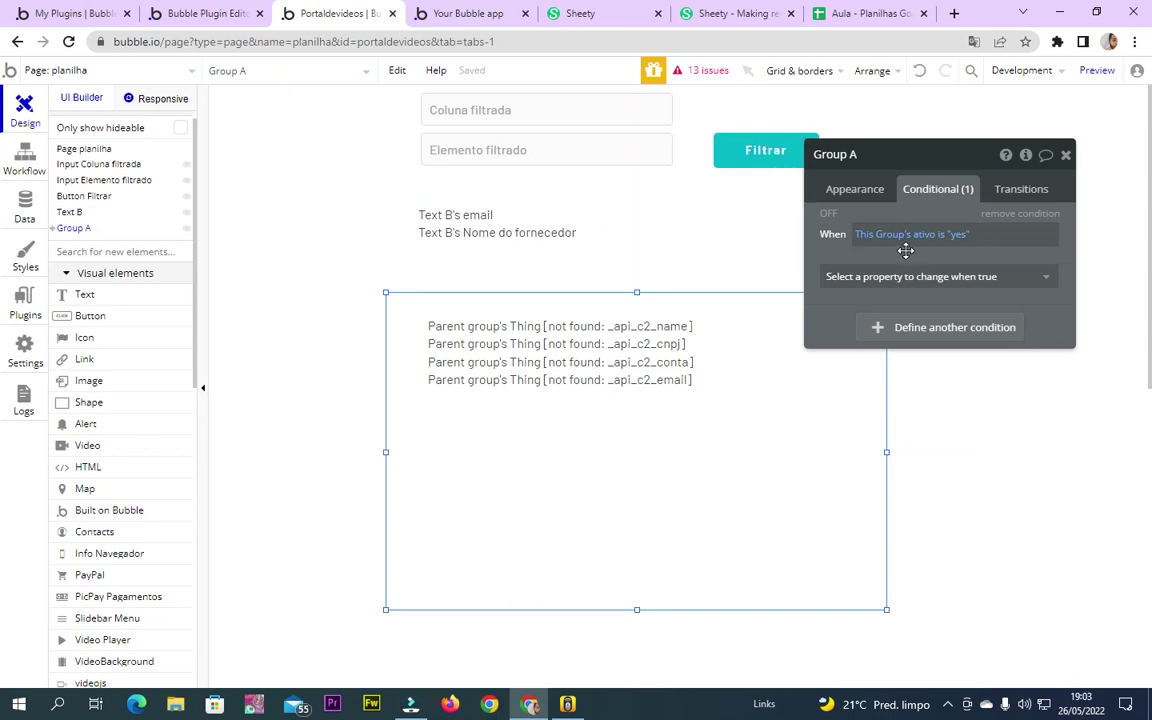
pyautogui.click(486, 426)
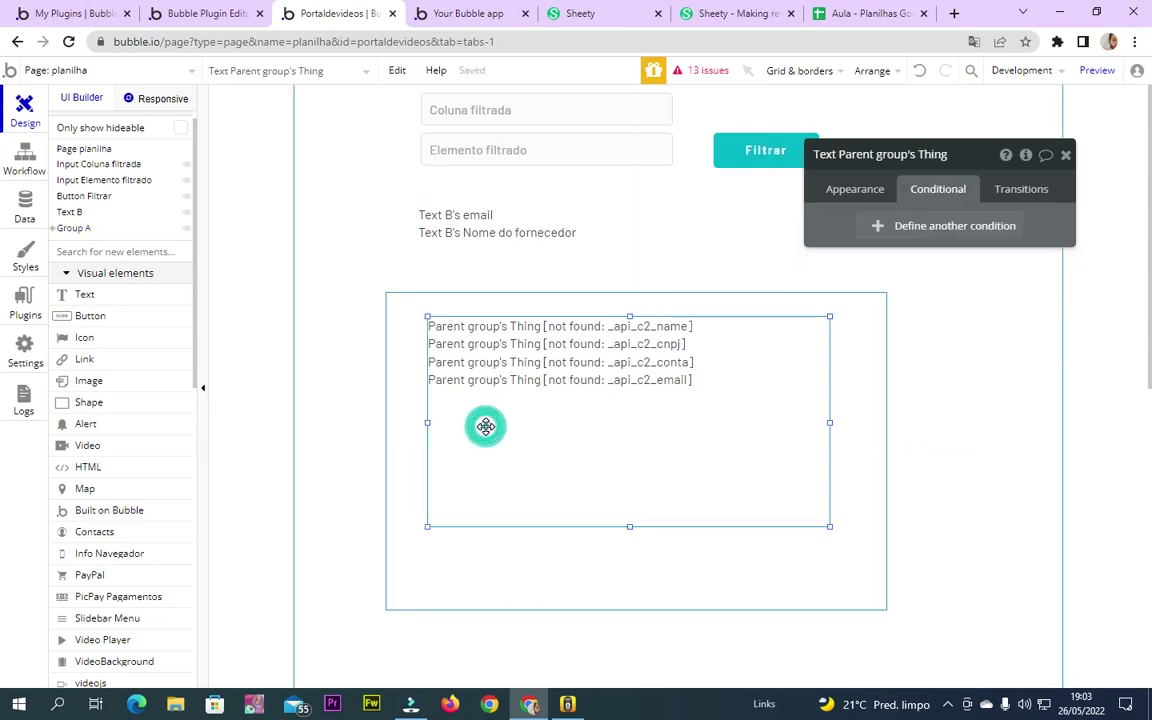
# Reselect Group A, then select the Coluna filtrada input
pyautogui.click(416, 352)
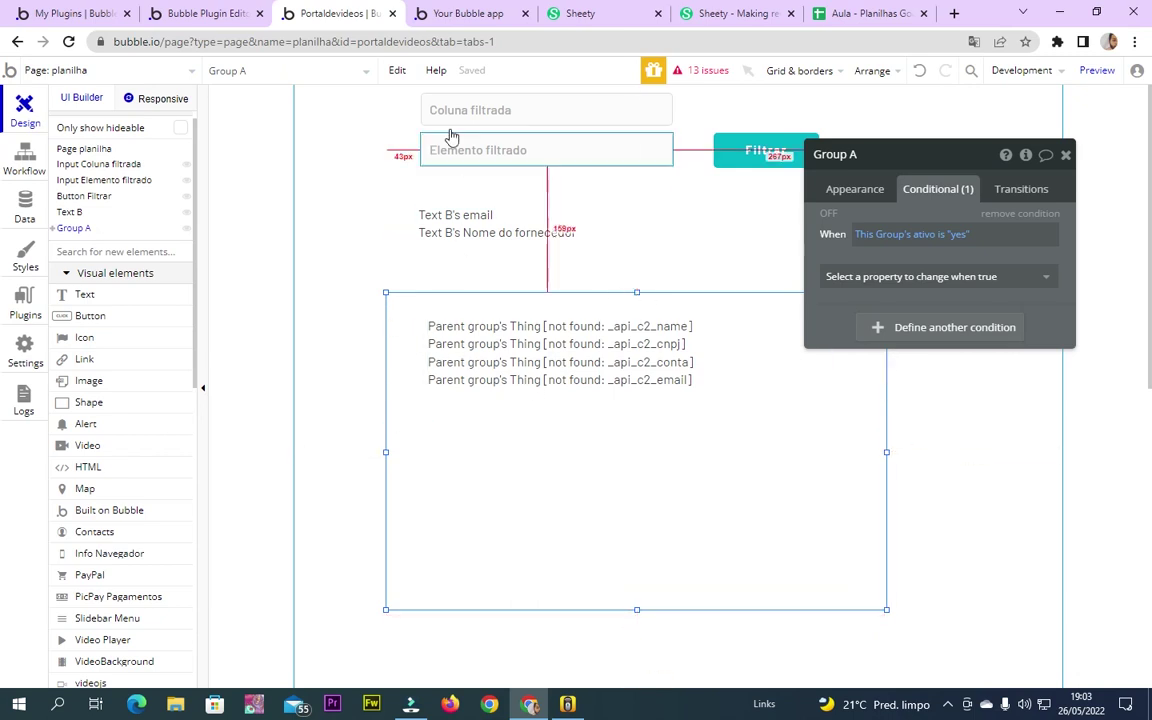
pyautogui.click(515, 116)
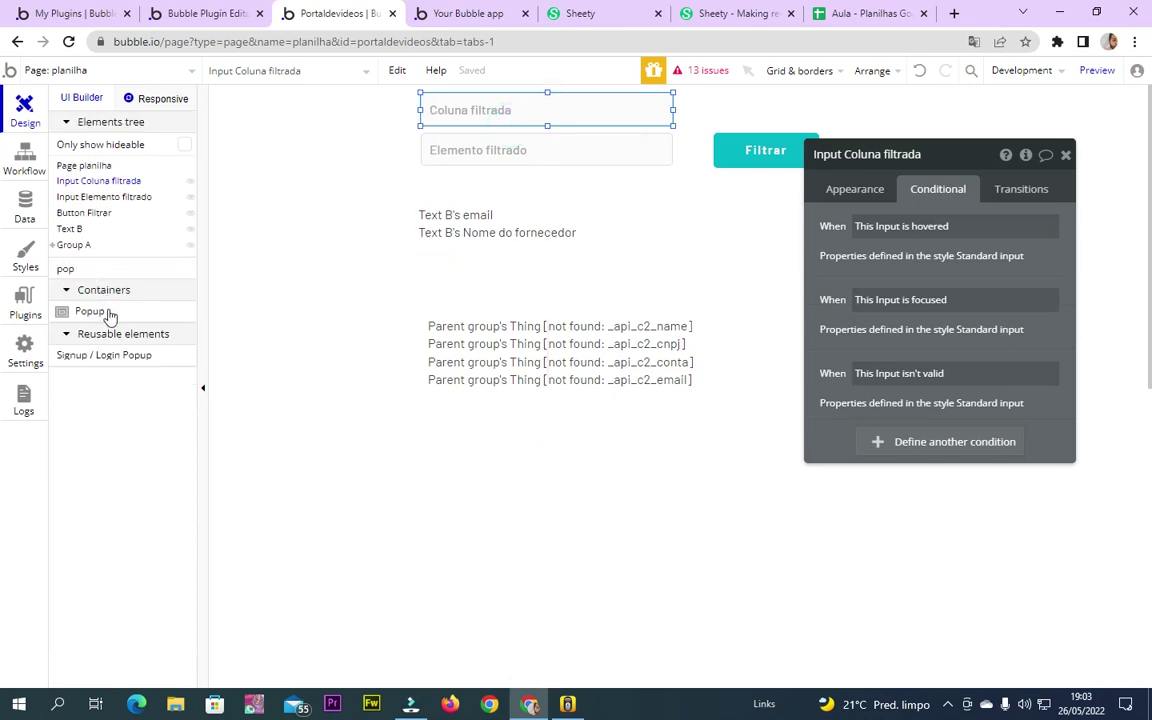
# Add Popup A to the page and narrow Group A from both sides
pyautogui.click(100, 291)
pyautogui.click(830, 517)
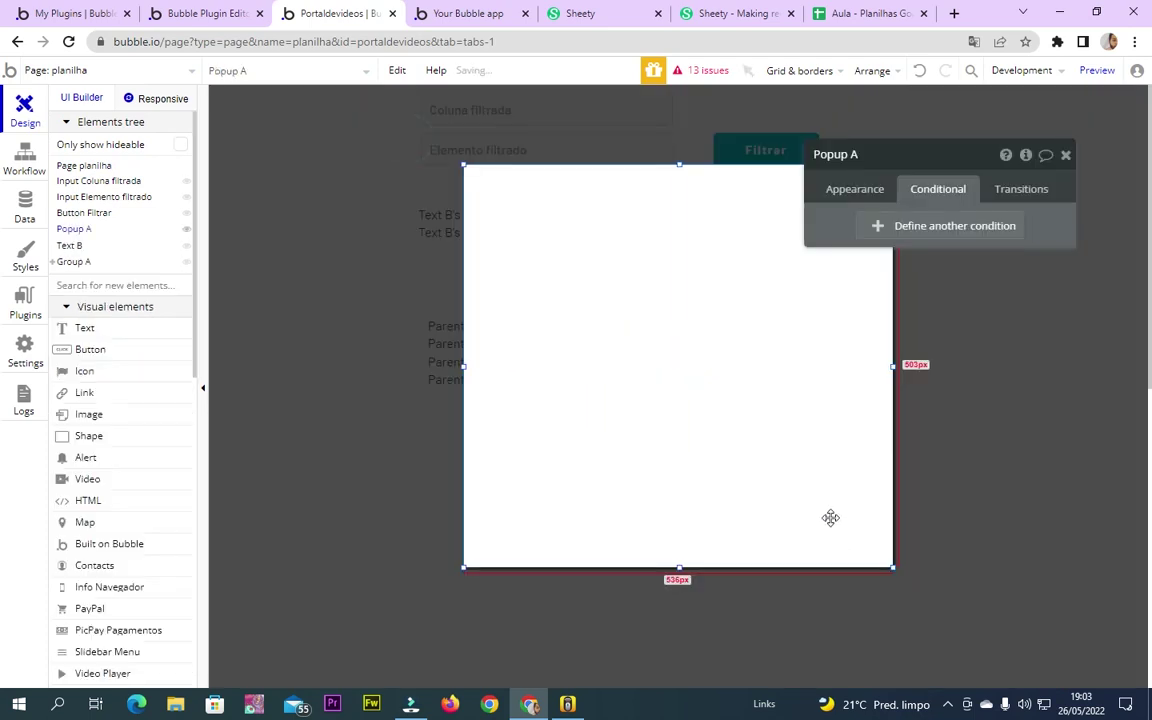
pyautogui.click(416, 334)
pyautogui.click(410, 406)
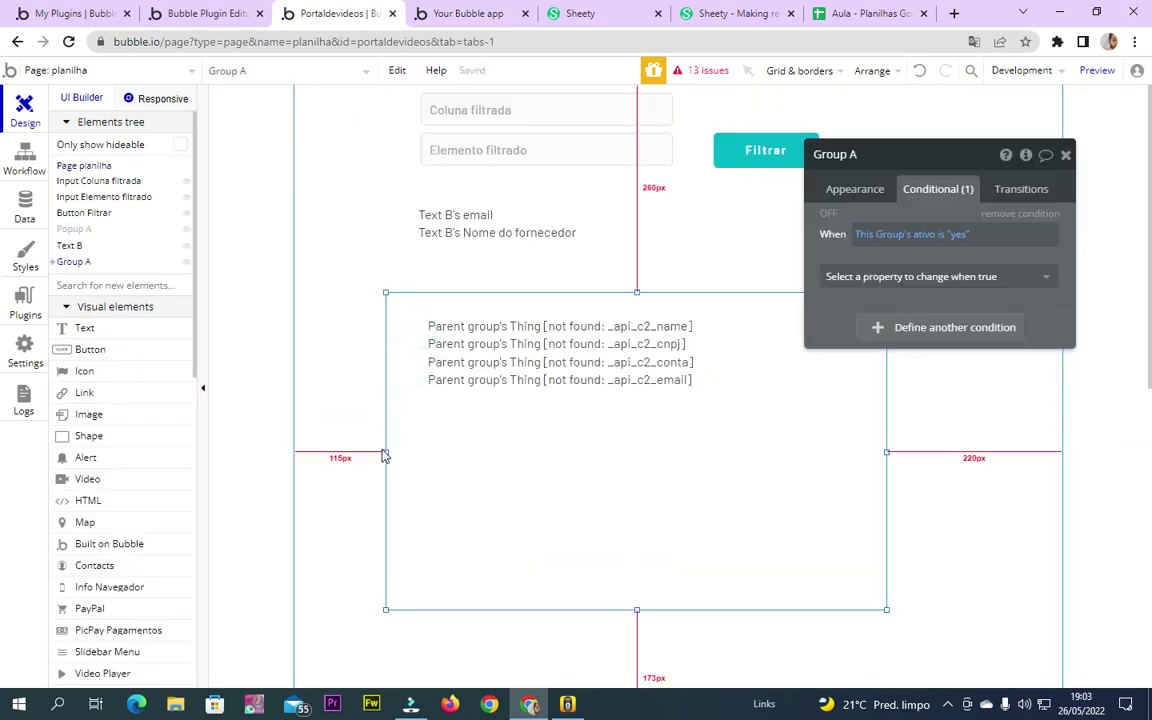
pyautogui.moveTo(385, 452); pyautogui.dragTo(427, 452)
pyautogui.moveTo(886, 452); pyautogui.dragTo(830, 452)
pyautogui.click(633, 553)
pyautogui.click(756, 509)
pyautogui.click(753, 566)
# In Popup A, move Group B about 52 px down and remove its condition
pyautogui.click(73, 228)
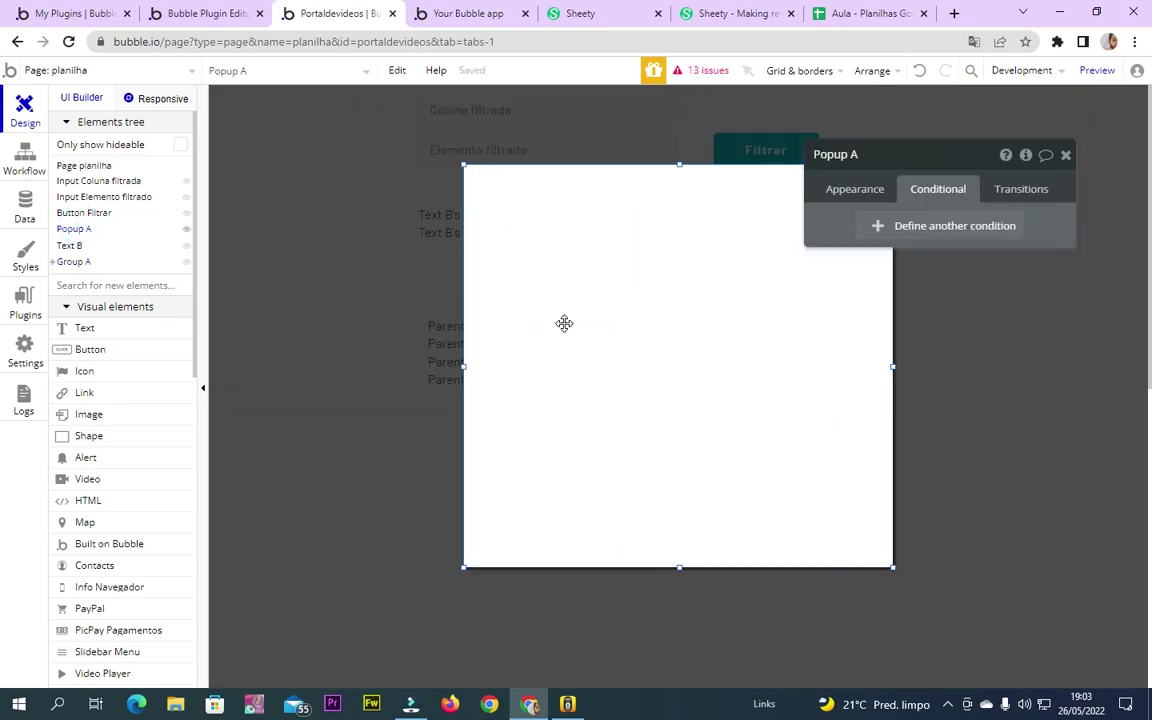
pyautogui.click(507, 291)
pyautogui.moveTo(580, 451); pyautogui.dragTo(571, 504)
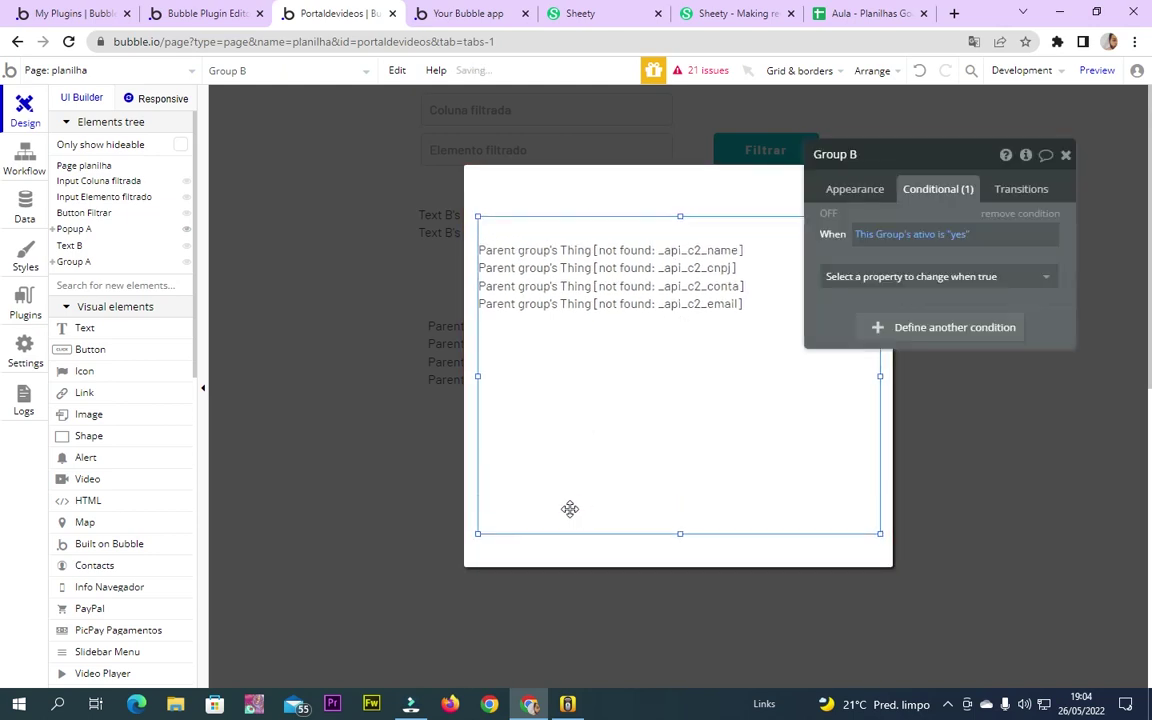
pyautogui.click(1041, 212)
pyautogui.click(1020, 208)
# Give Group B type Buscar dados Filtrados dadosDoFornecedor, sourced from the Aula - Buscar dados Filtrados call
pyautogui.click(872, 183)
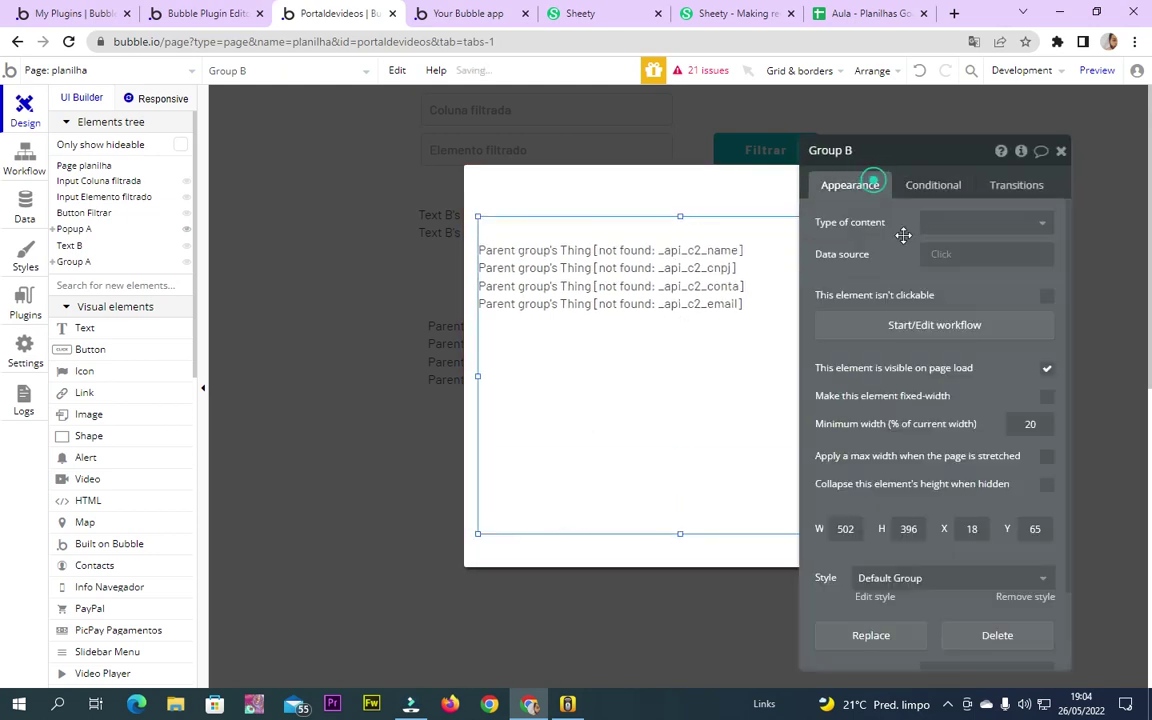
pyautogui.click(995, 224)
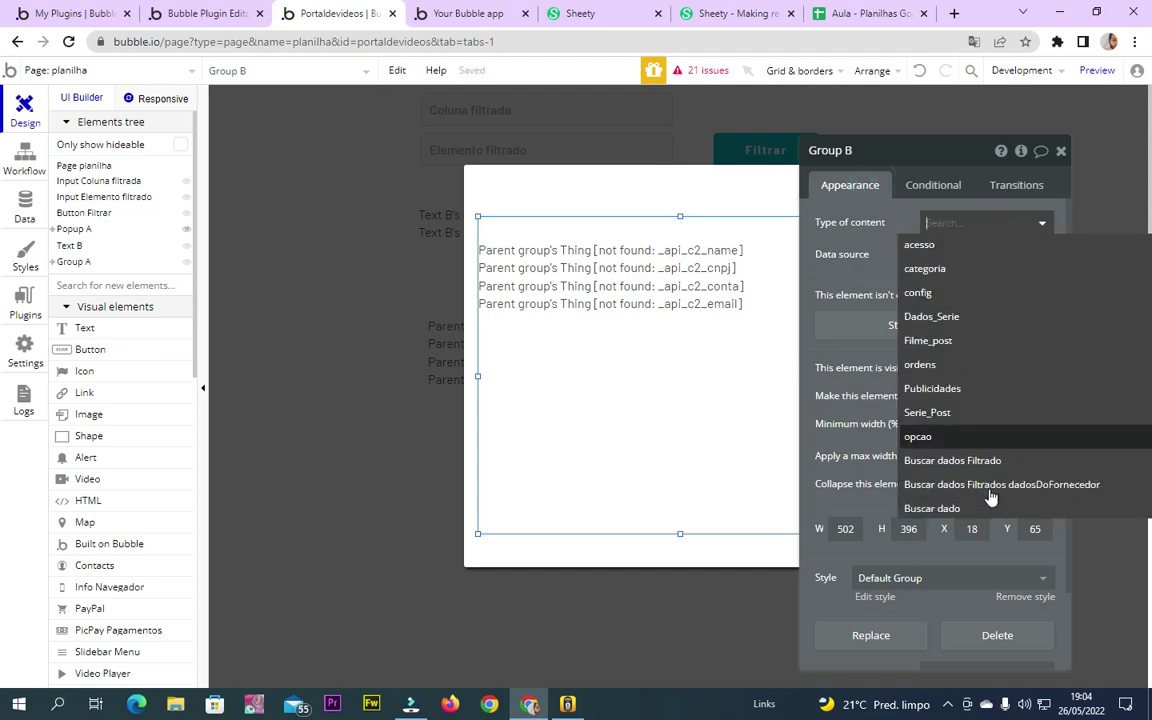
pyautogui.scroll(-1, 990, 497)
pyautogui.click(985, 452)
pyautogui.click(945, 256)
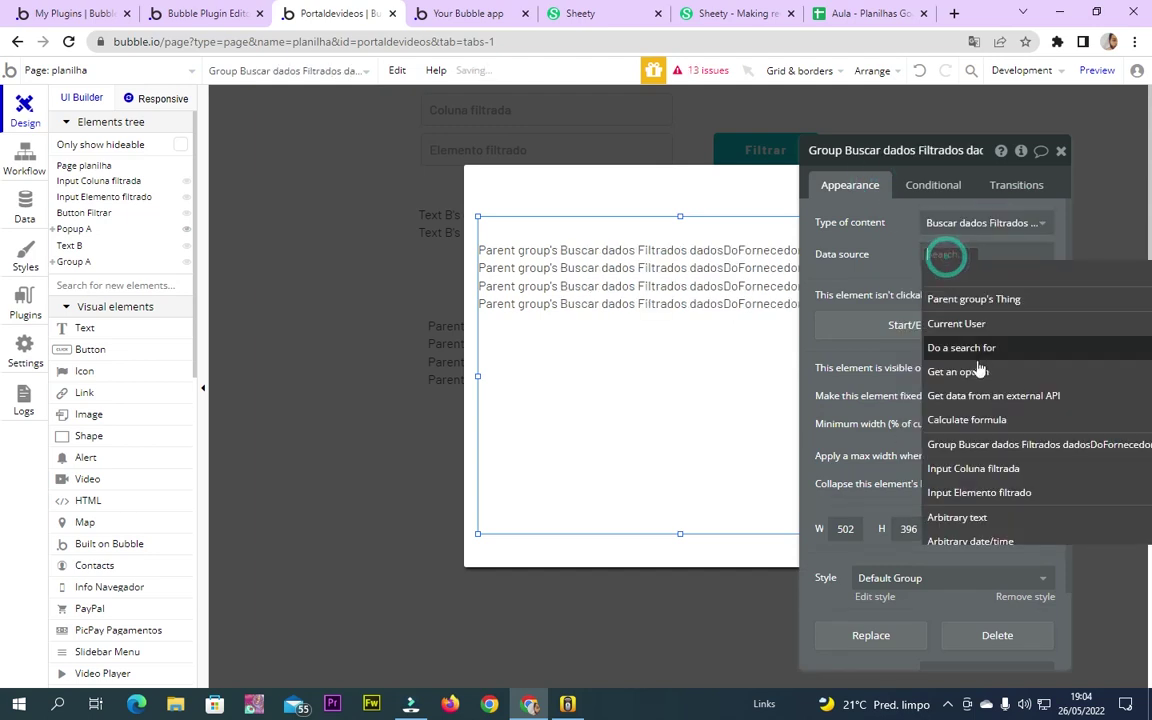
pyautogui.click(1000, 396)
pyautogui.click(745, 188)
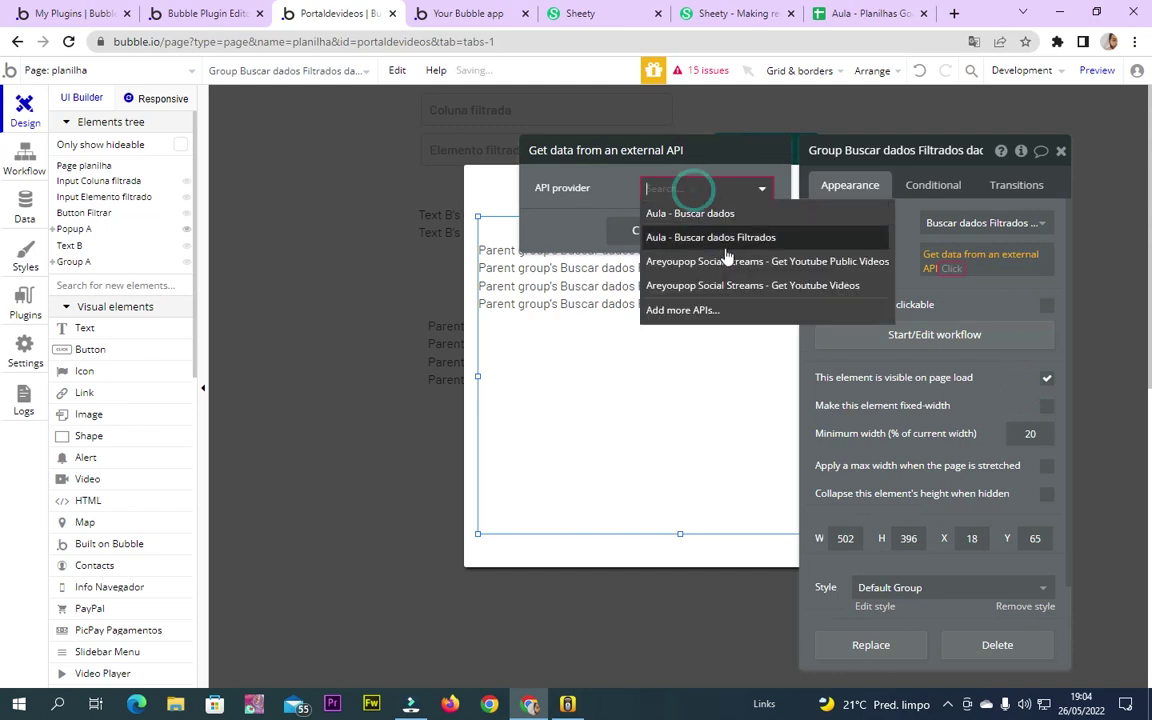
pyautogui.click(674, 236)
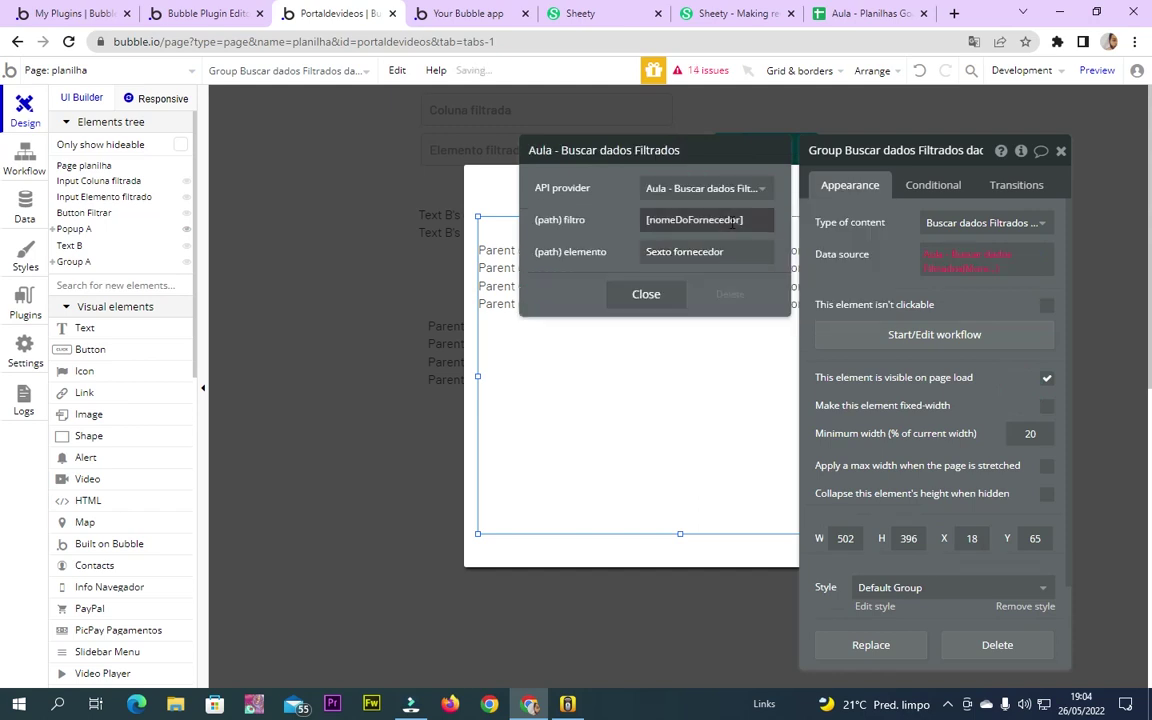
# Map the filtro parameter to the Coluna filtrada input's value
pyautogui.tripleClick(731, 221)
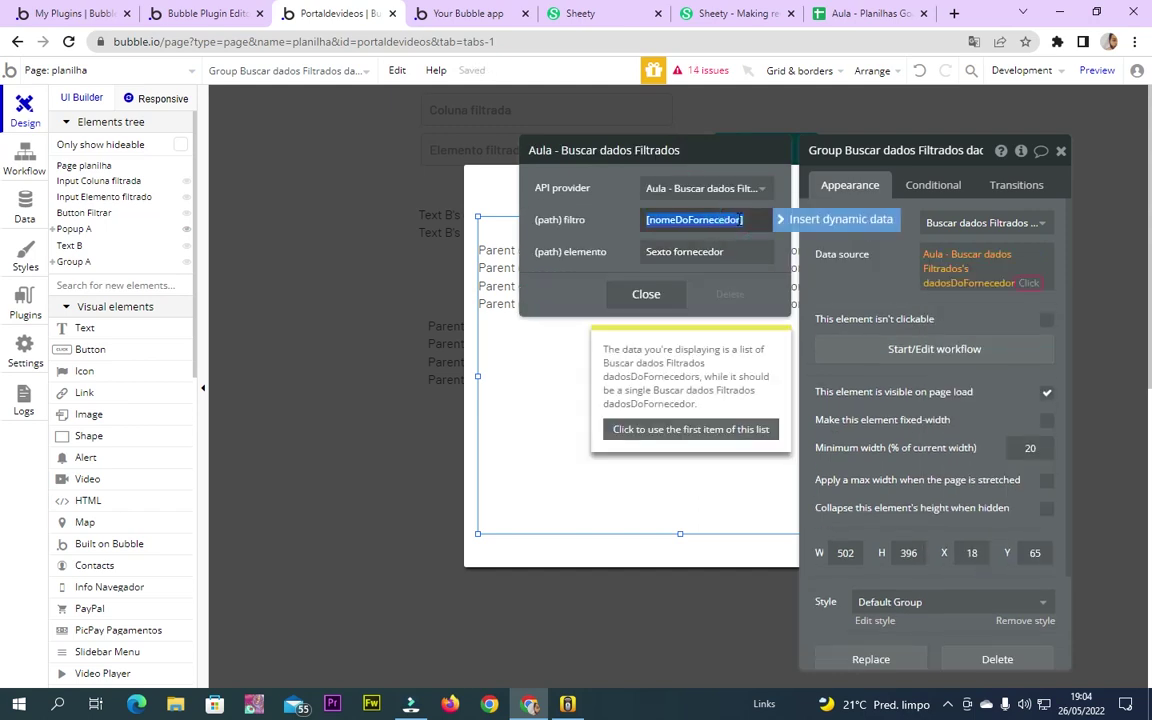
pyautogui.click(741, 221)
pyautogui.moveTo(741, 221); pyautogui.dragTo(514, 224)
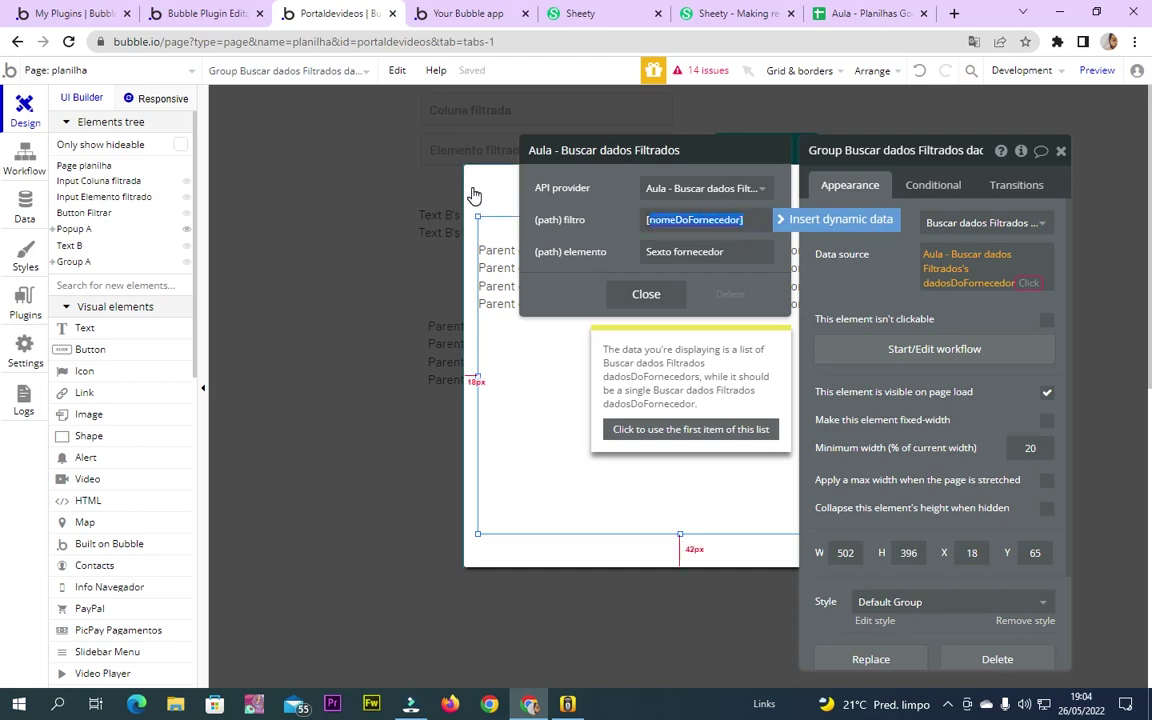
pyautogui.click(808, 220)
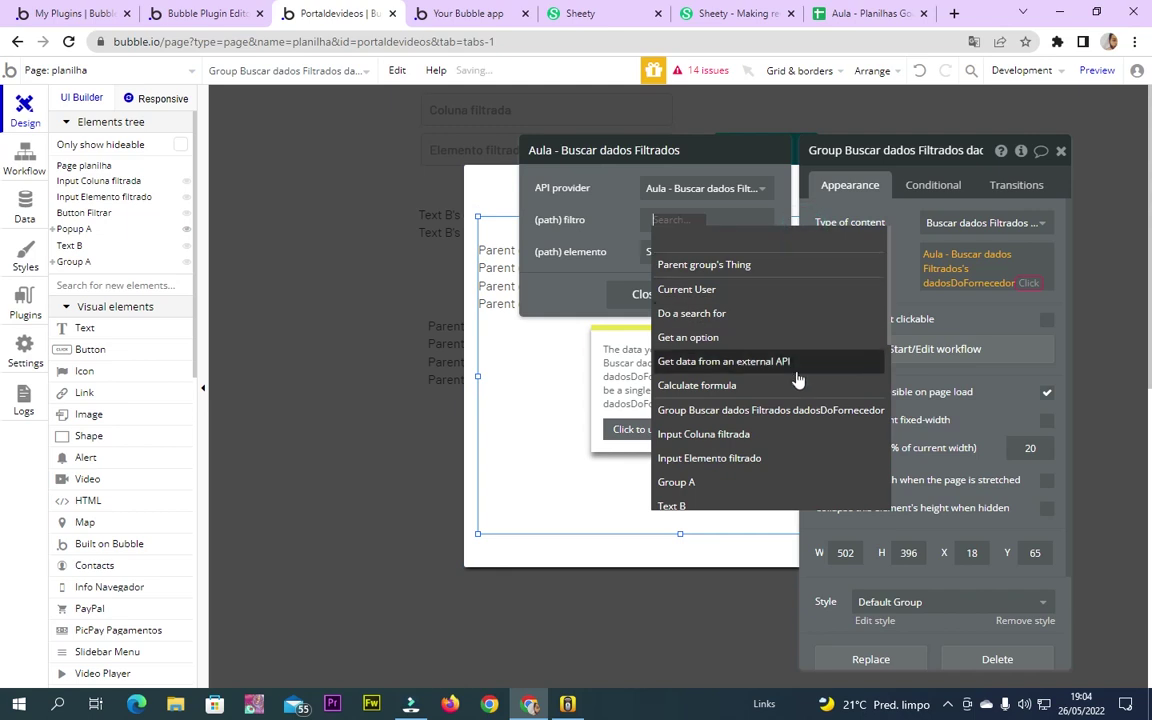
pyautogui.click(666, 435)
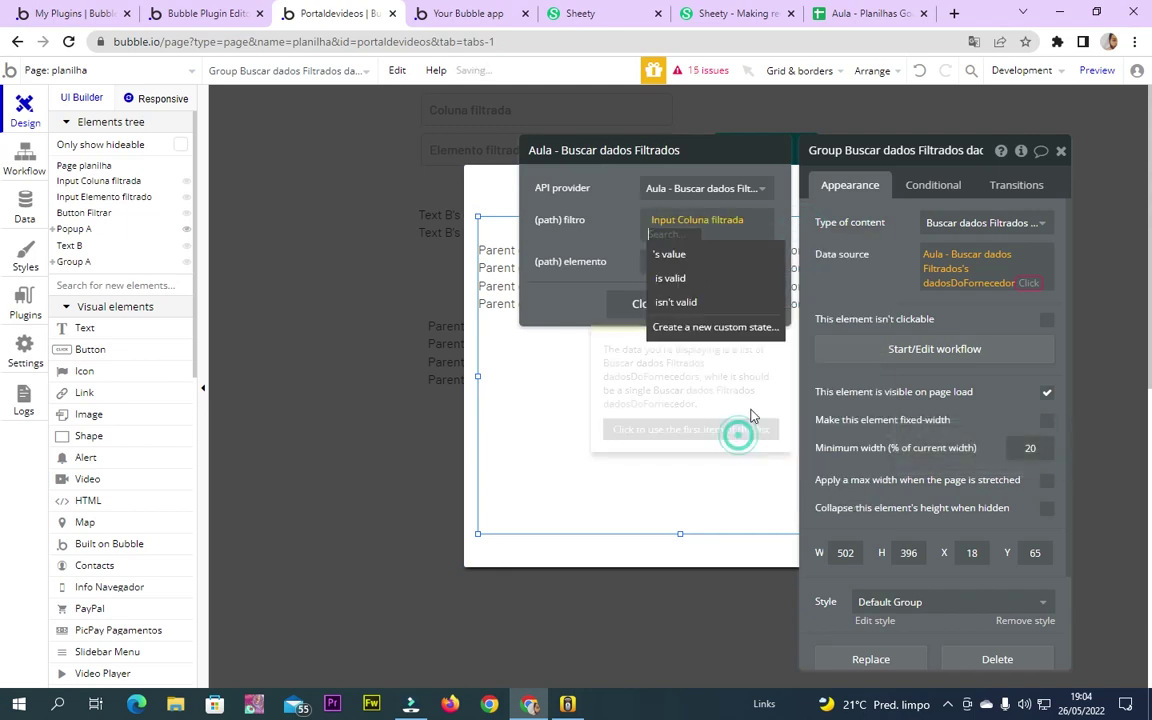
pyautogui.click(688, 258)
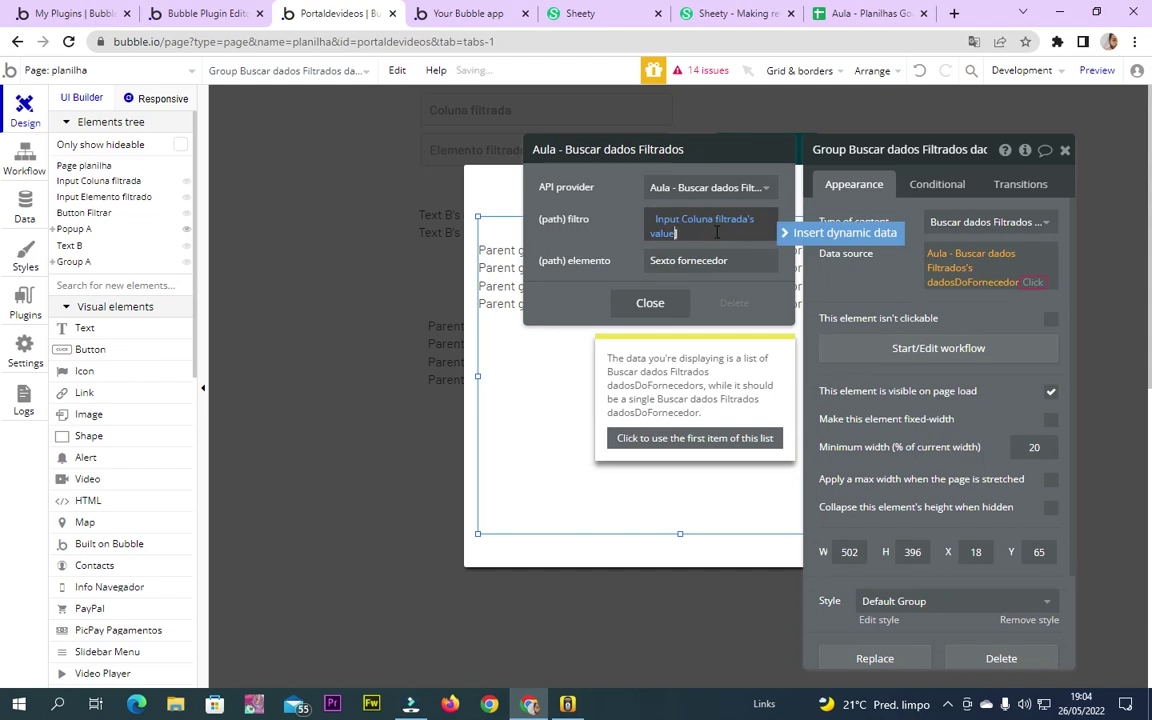
pyautogui.click(657, 222)
pyautogui.press('BackSpace')
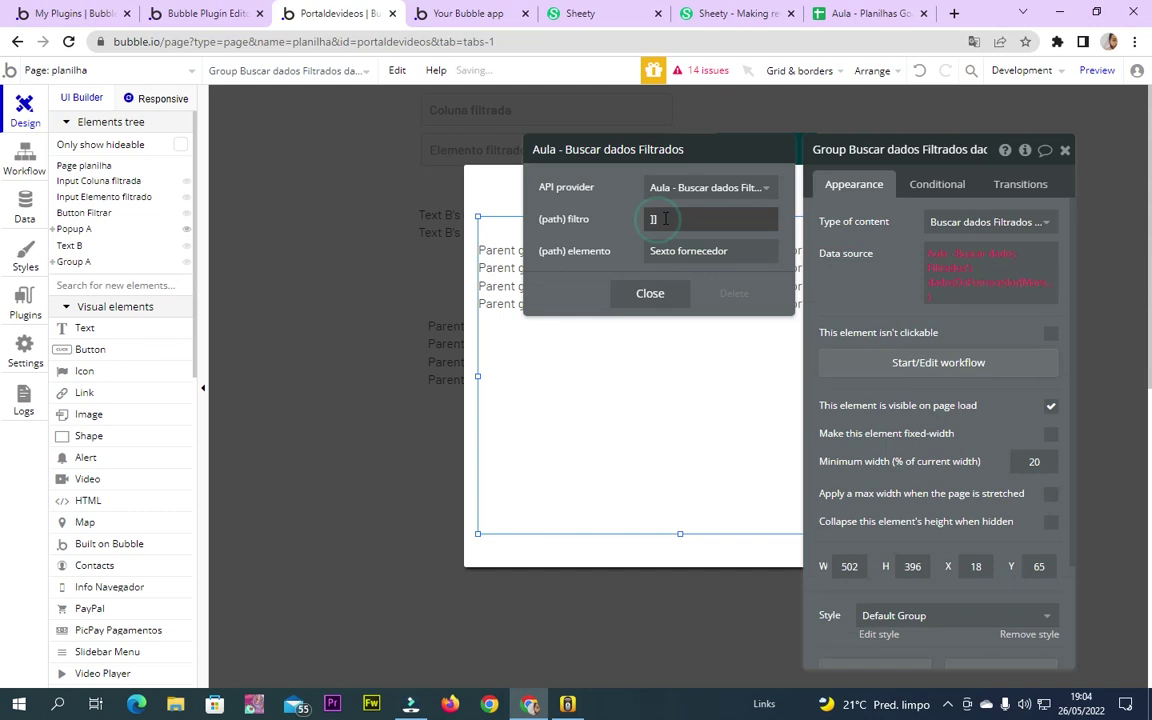
pyautogui.click(665, 218)
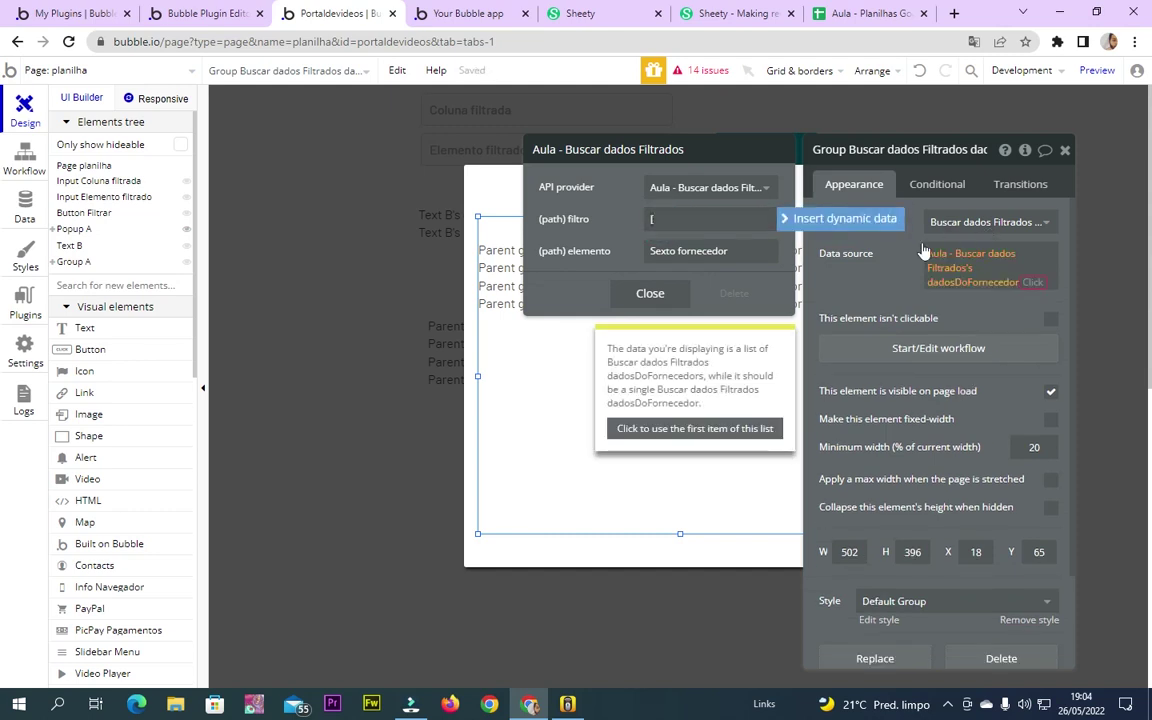
pyautogui.click(845, 219)
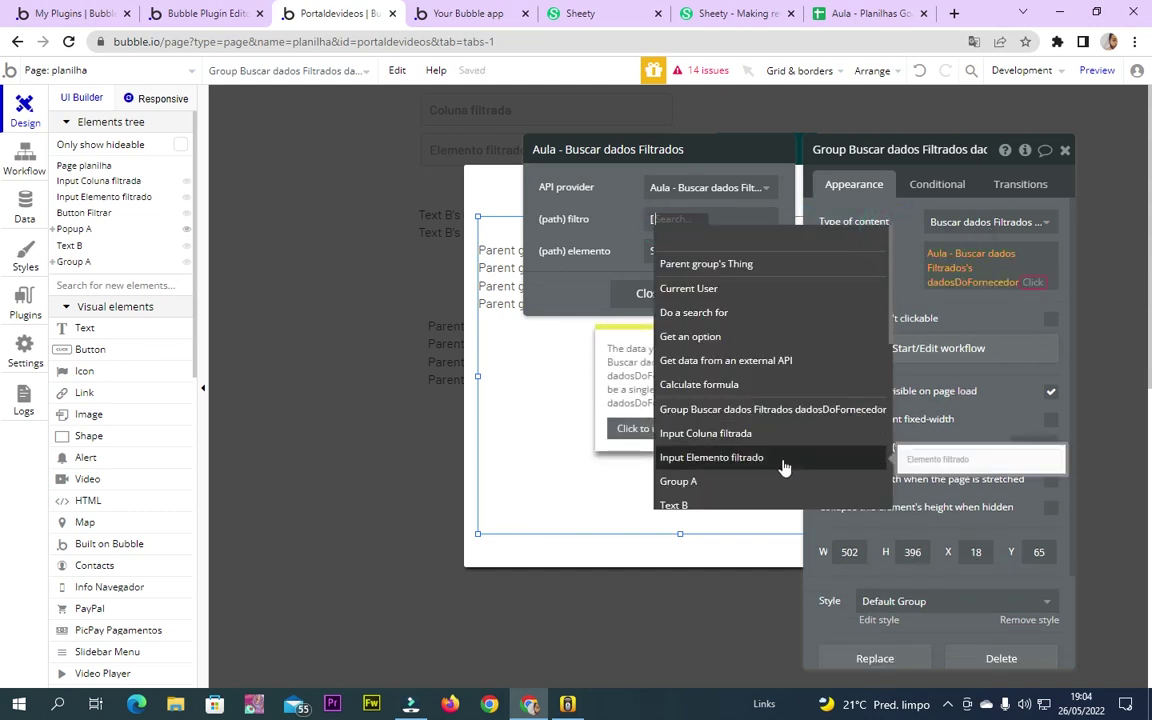
pyautogui.click(770, 436)
pyautogui.click(771, 262)
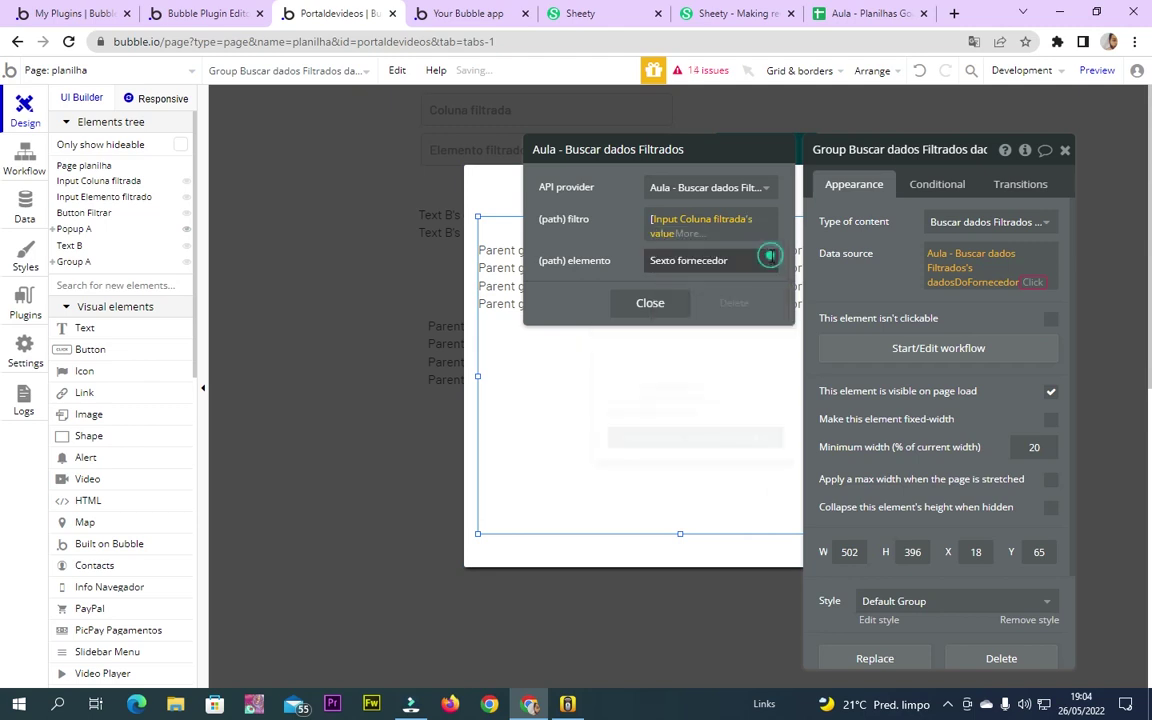
# Map elemento to the Elemento filtrado input's value and take only the first result item
pyautogui.click(725, 227)
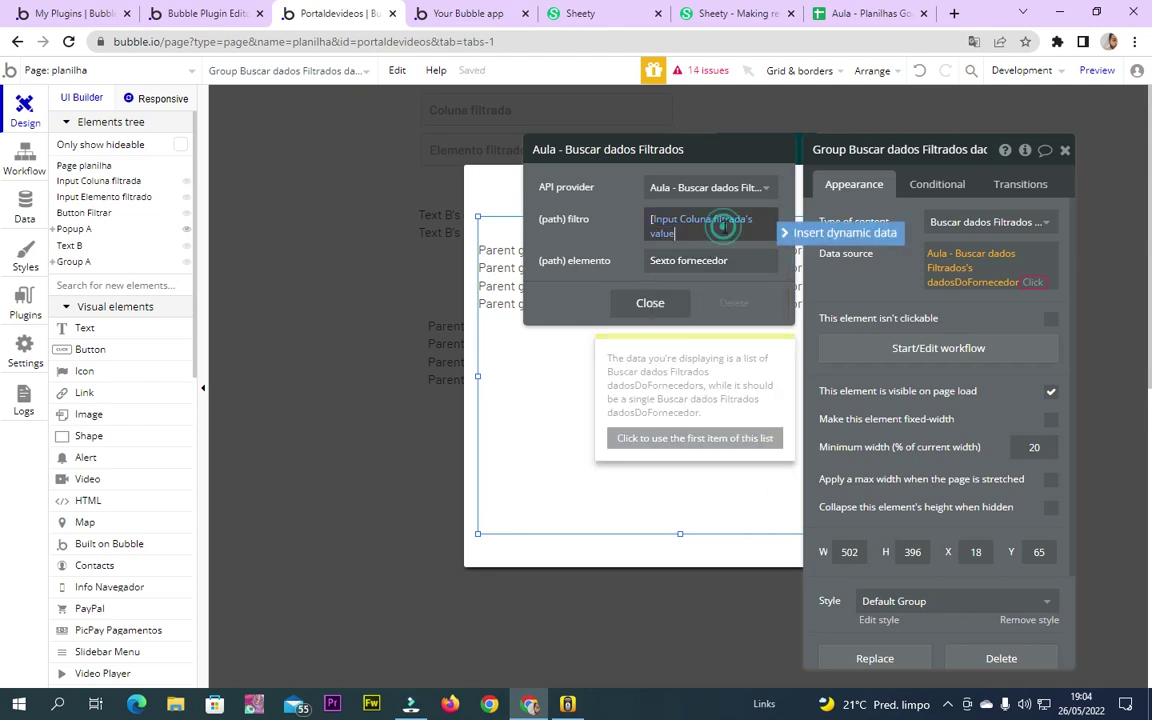
pyautogui.click(762, 262)
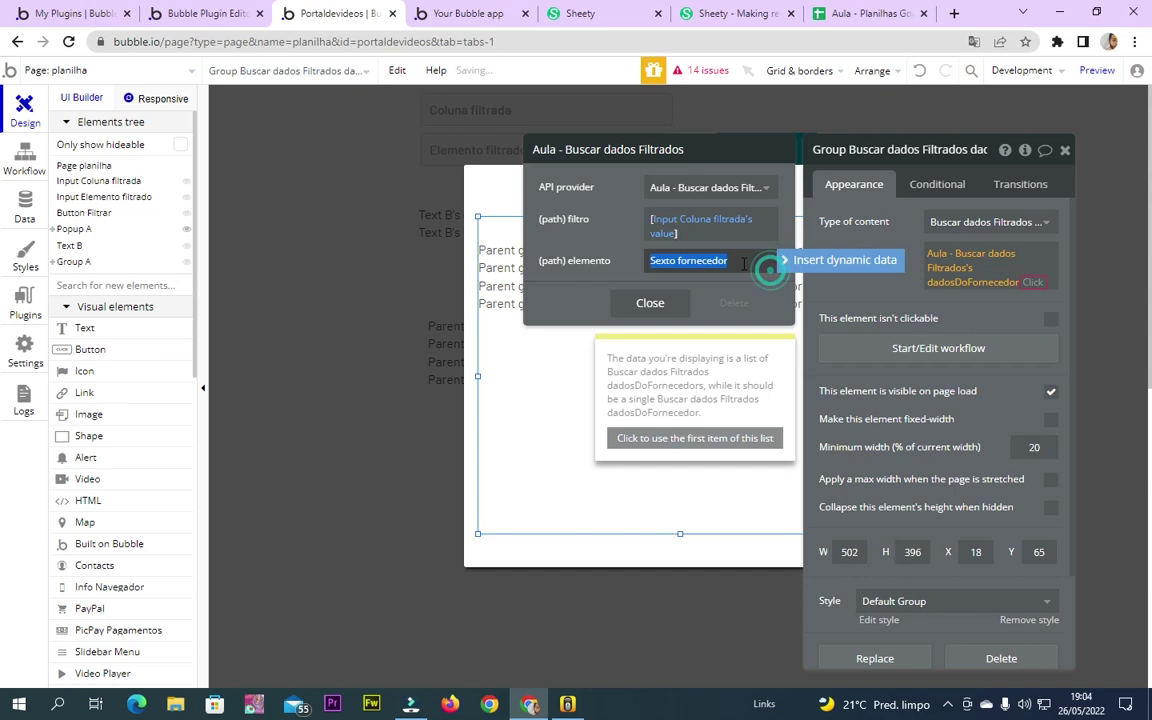
pyautogui.click(805, 258)
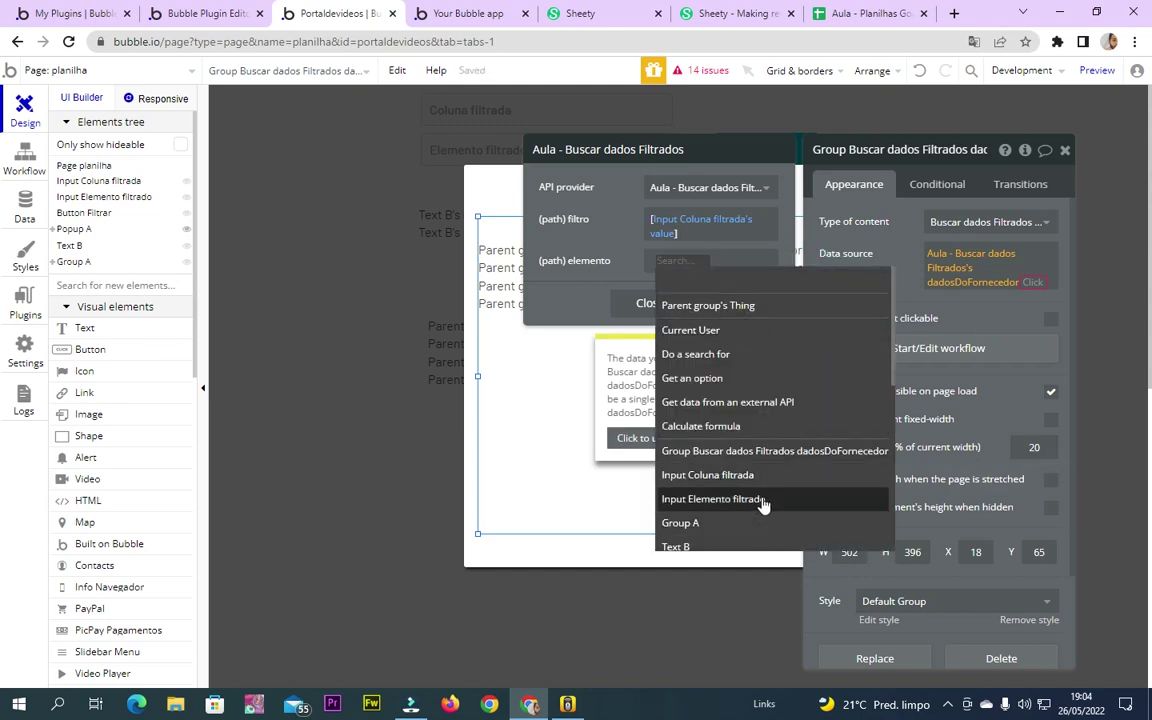
pyautogui.click(762, 501)
pyautogui.click(680, 296)
pyautogui.click(593, 262)
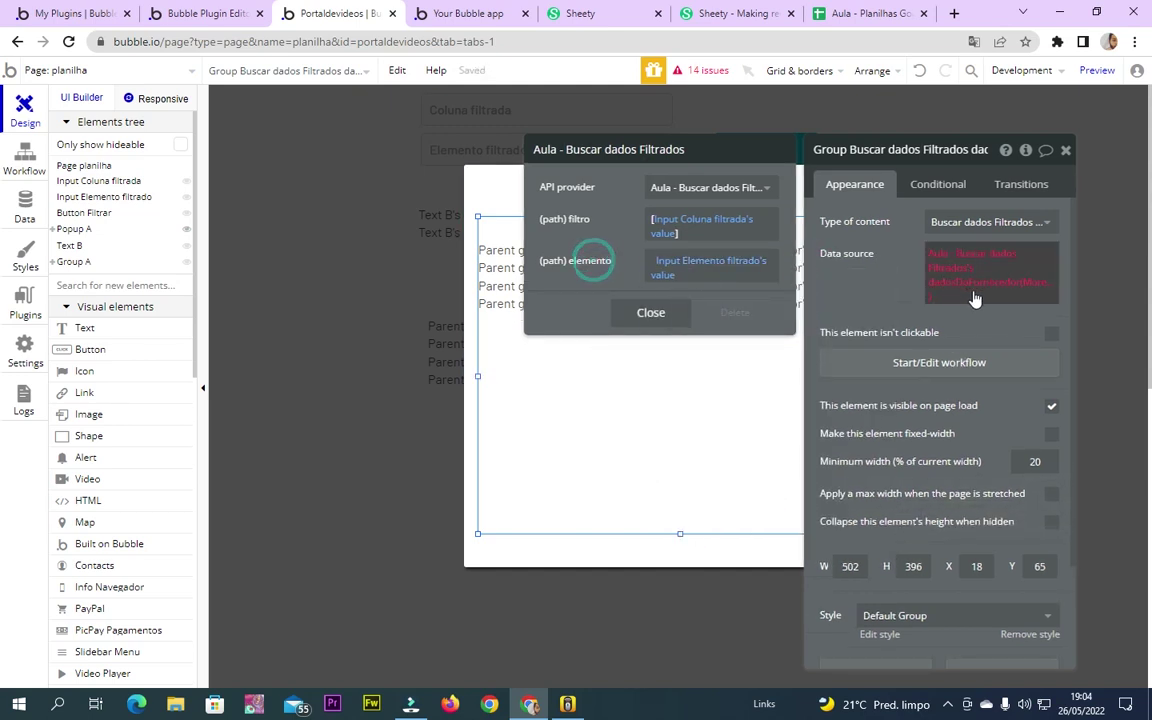
pyautogui.click(1040, 288)
pyautogui.click(977, 389)
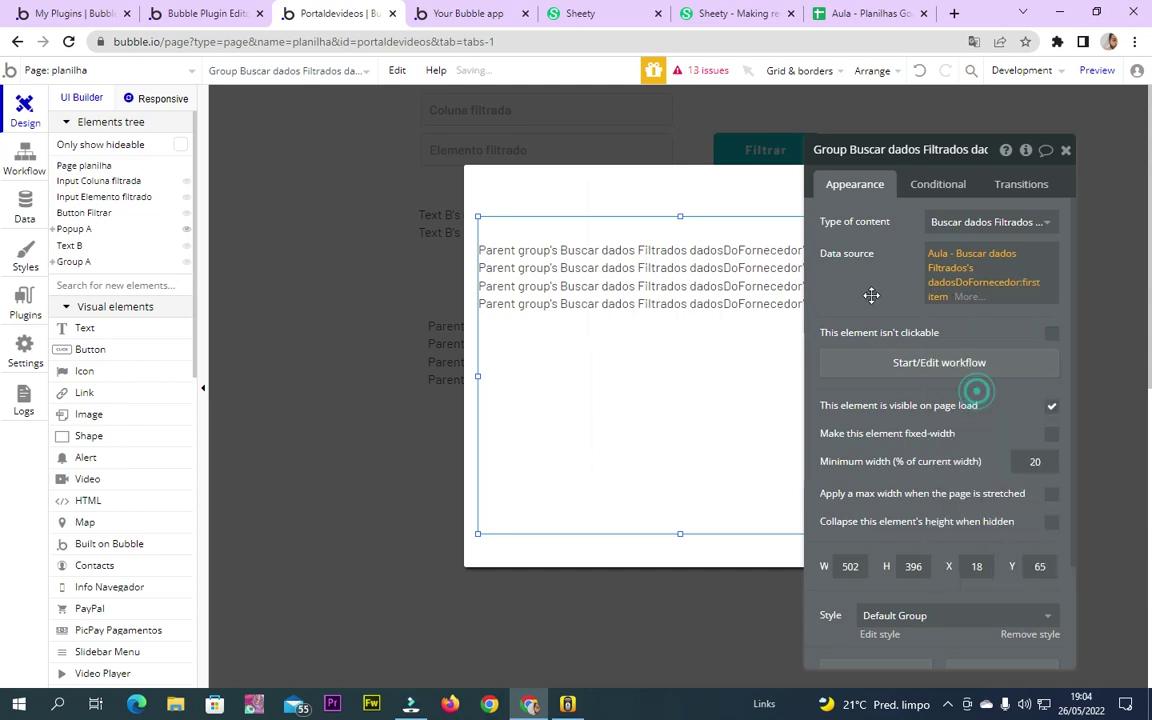
pyautogui.click(560, 260)
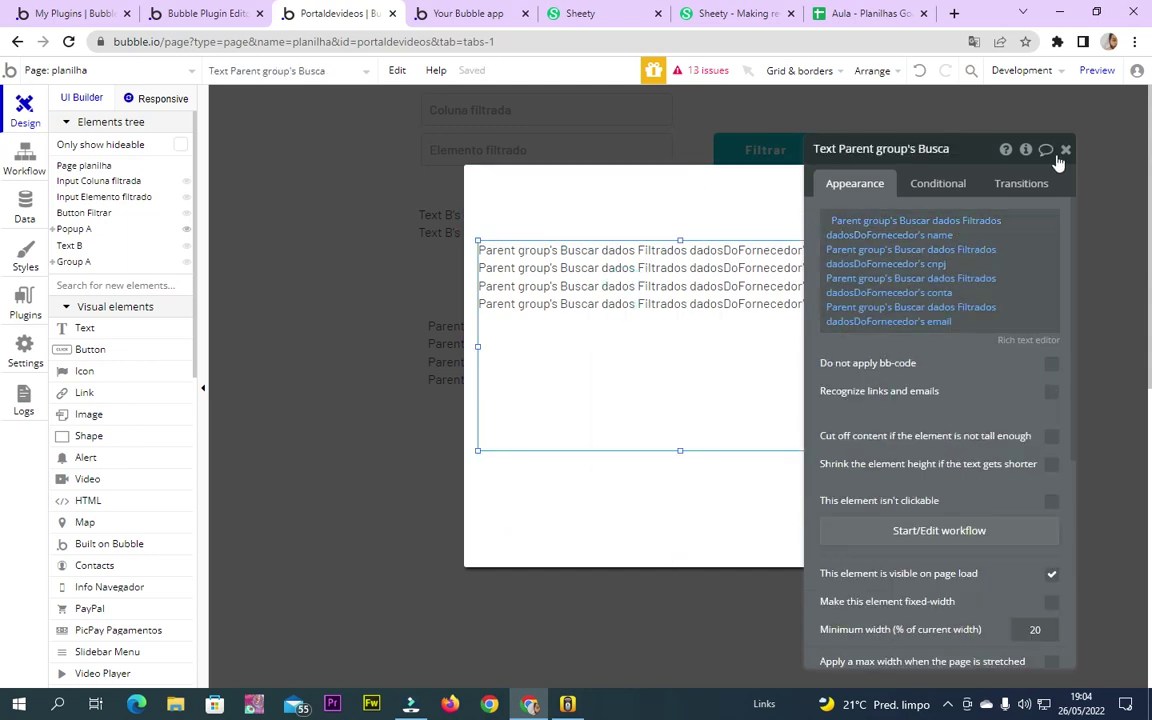
# Open the Filtrar button's workflow and delete its set-state step
pyautogui.click(1065, 149)
pyautogui.click(687, 190)
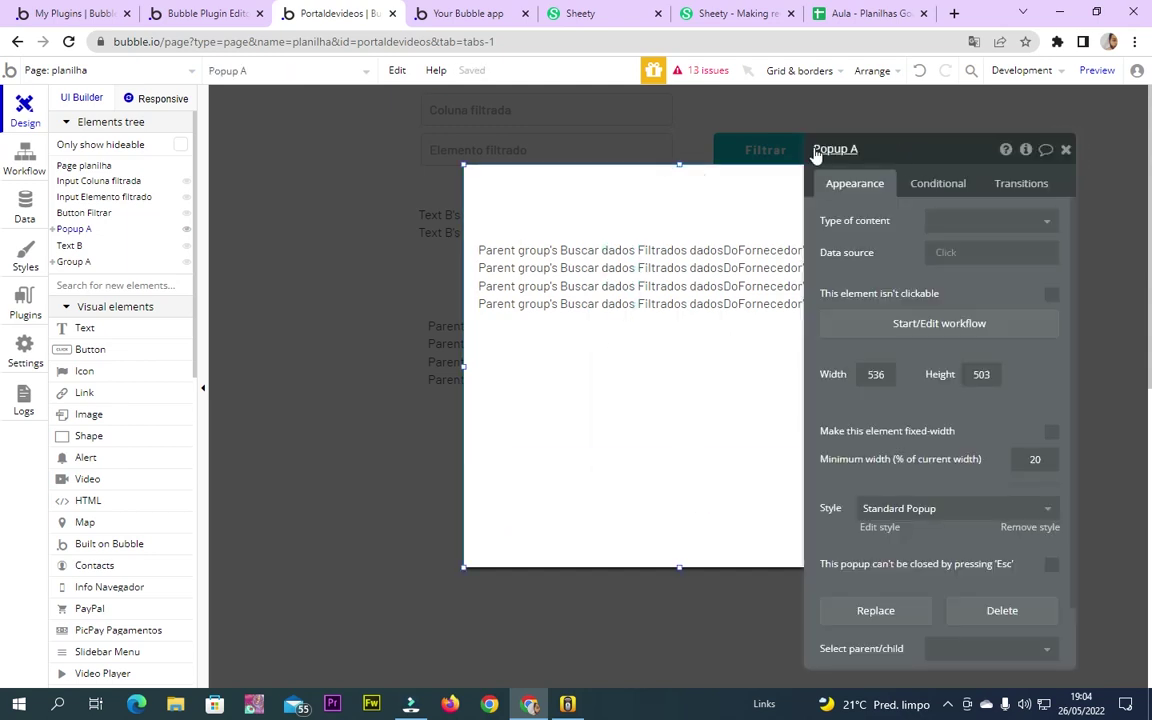
pyautogui.click(350, 202)
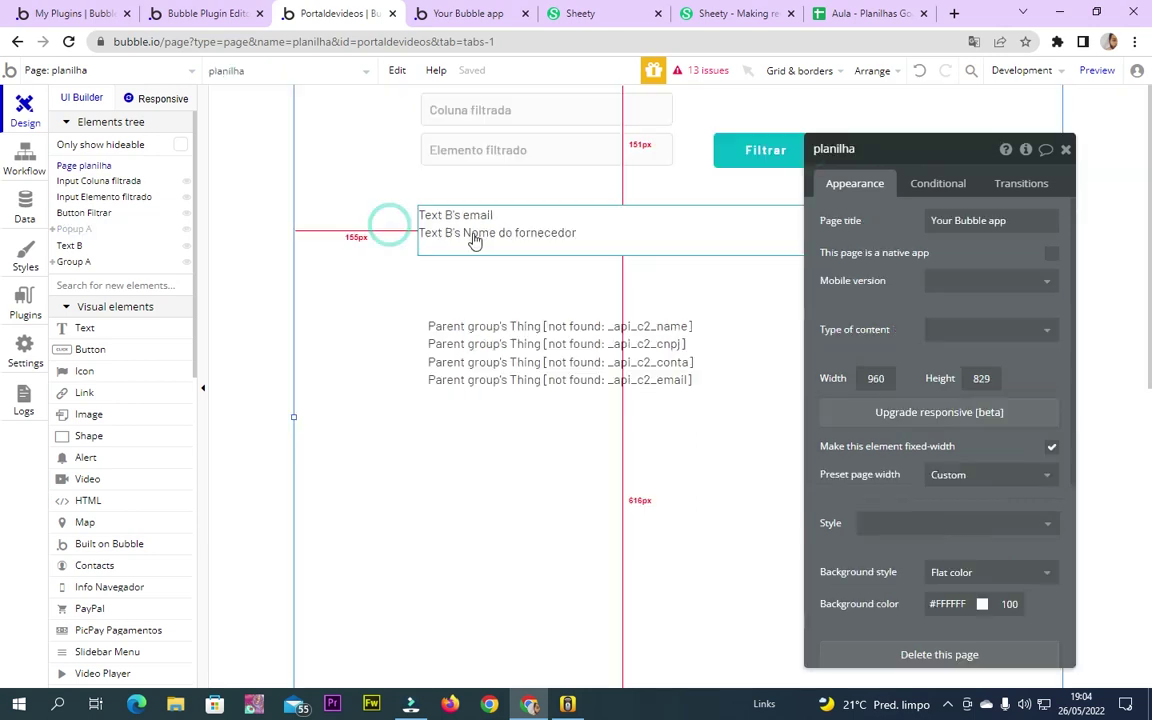
pyautogui.click(718, 155)
pyautogui.click(990, 292)
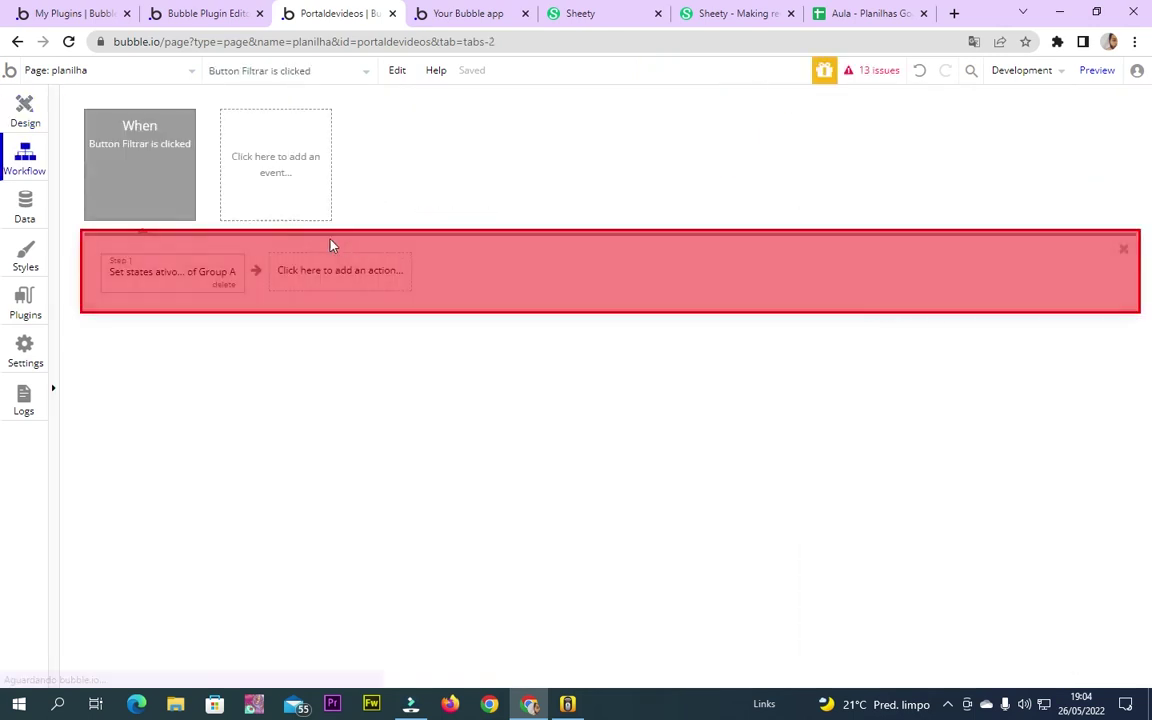
pyautogui.click(194, 280)
pyautogui.click(222, 284)
# Add a 'Show an element' action showing Popup A, then launch the preview
pyautogui.click(160, 268)
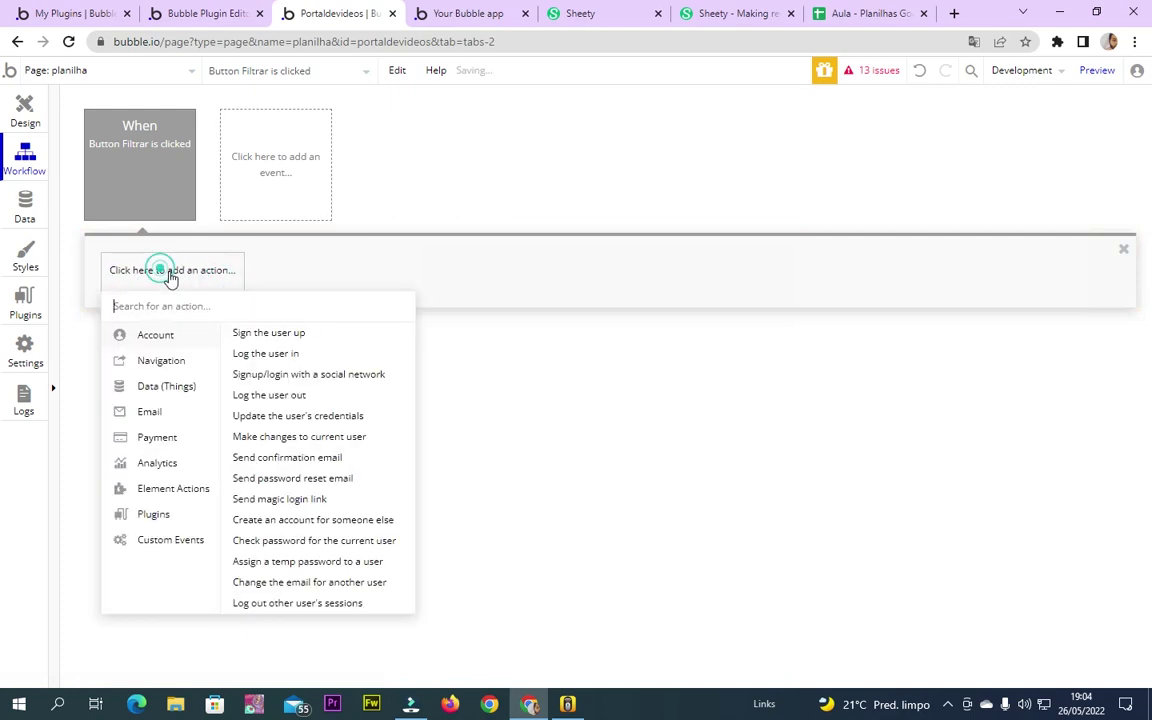
pyautogui.click(170, 489)
pyautogui.write('shw')
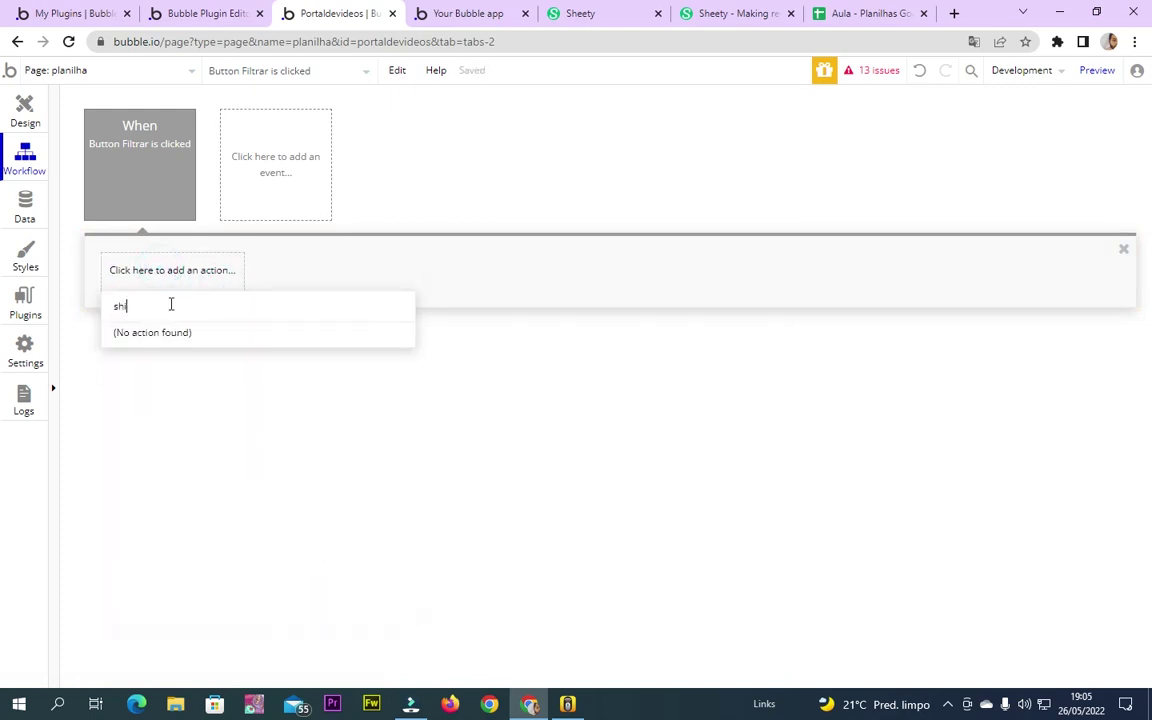
pyautogui.press('BackSpace')
pyautogui.write('o')
pyautogui.click(170, 340)
pyautogui.click(975, 188)
pyautogui.click(970, 210)
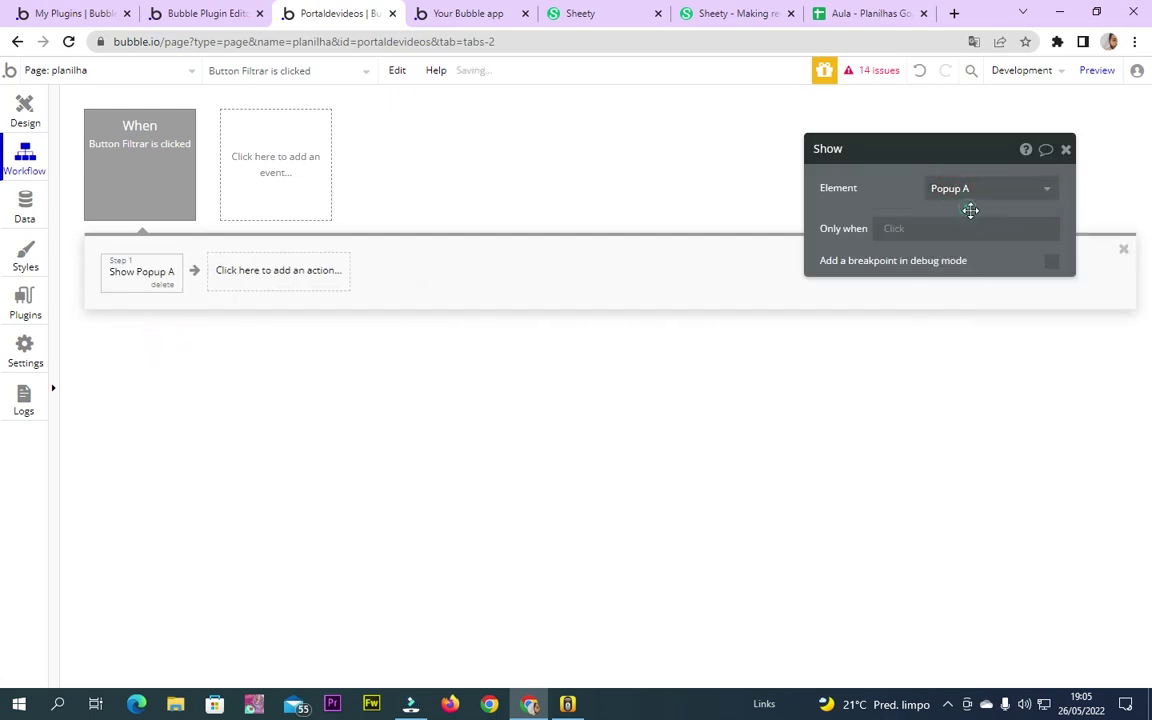
pyautogui.click(1065, 149)
pyautogui.click(1096, 70)
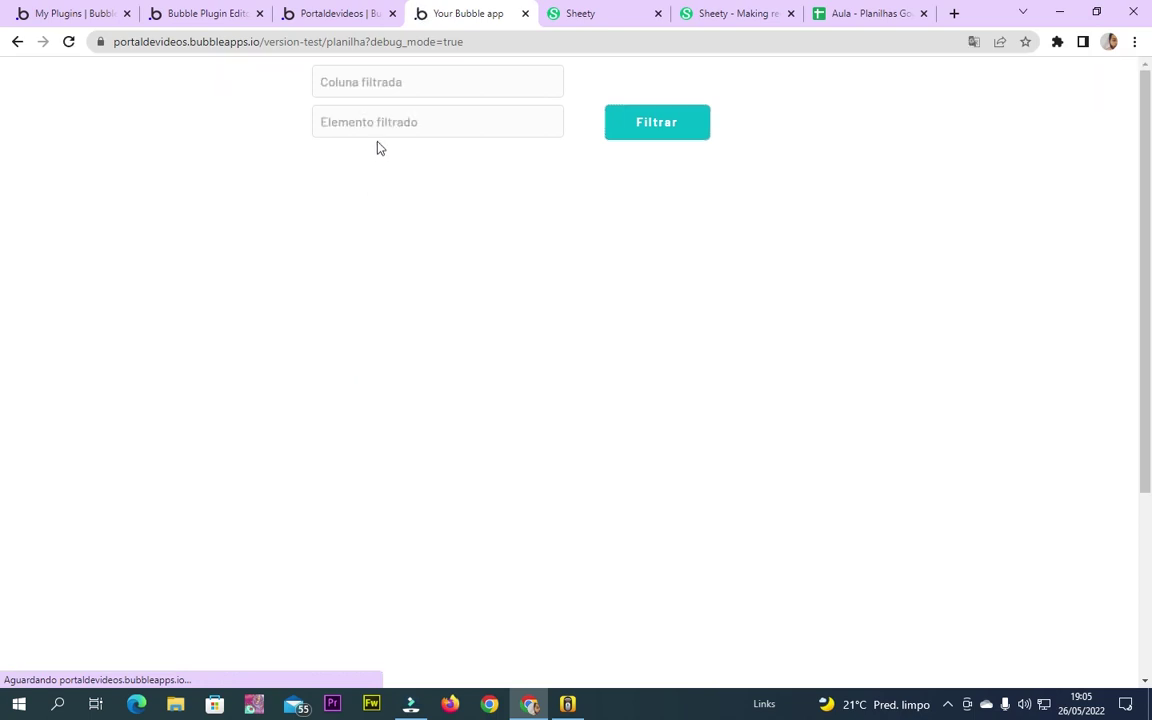
# Filter the preview by column id with value 5, then check the supplier spreadsheet
pyautogui.click(362, 73)
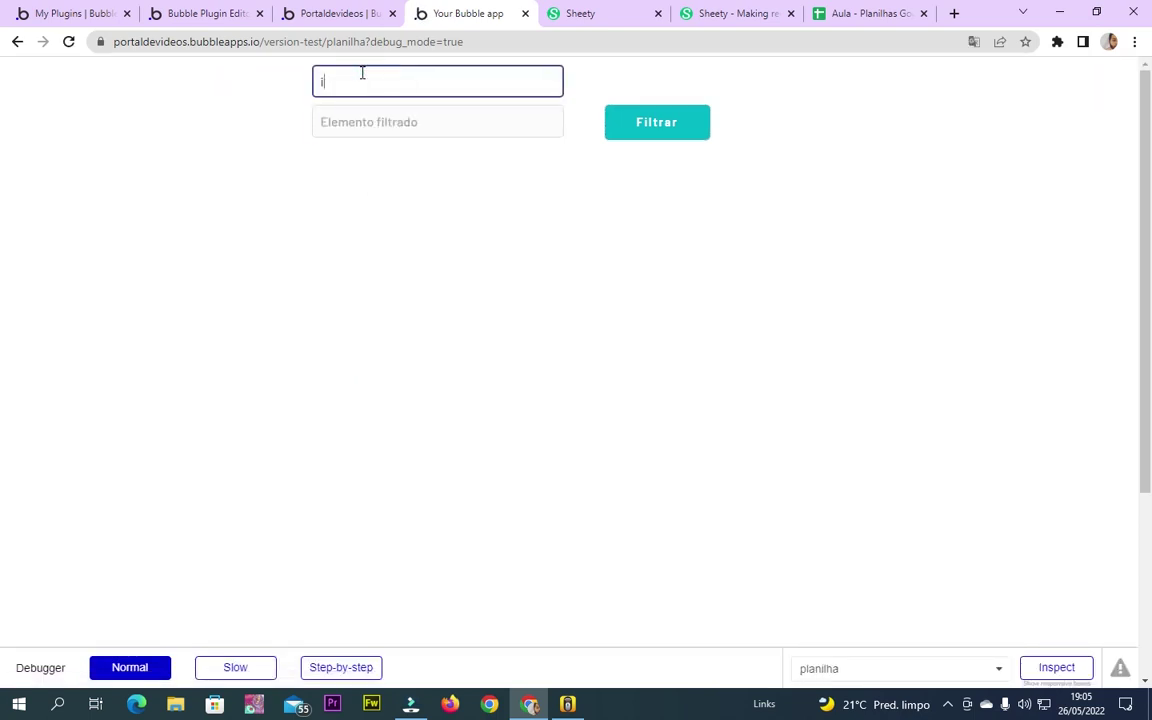
pyautogui.write('id')
pyautogui.click(373, 107)
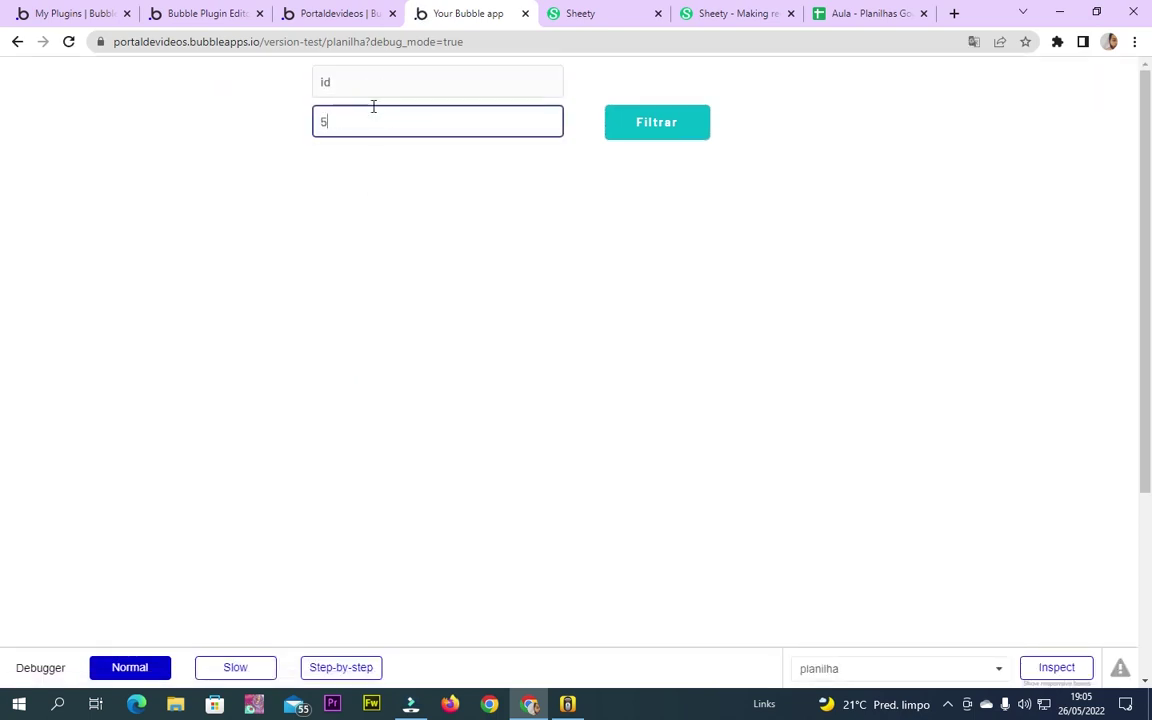
pyautogui.click(695, 122)
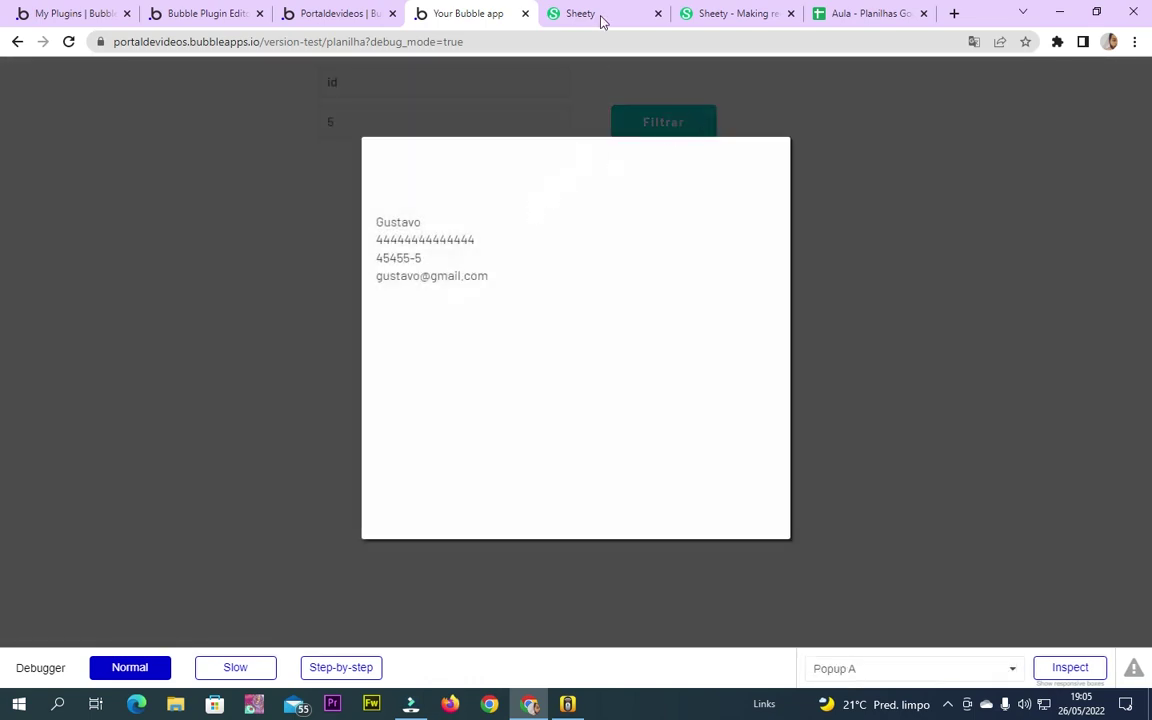
pyautogui.click(600, 15)
pyautogui.click(868, 13)
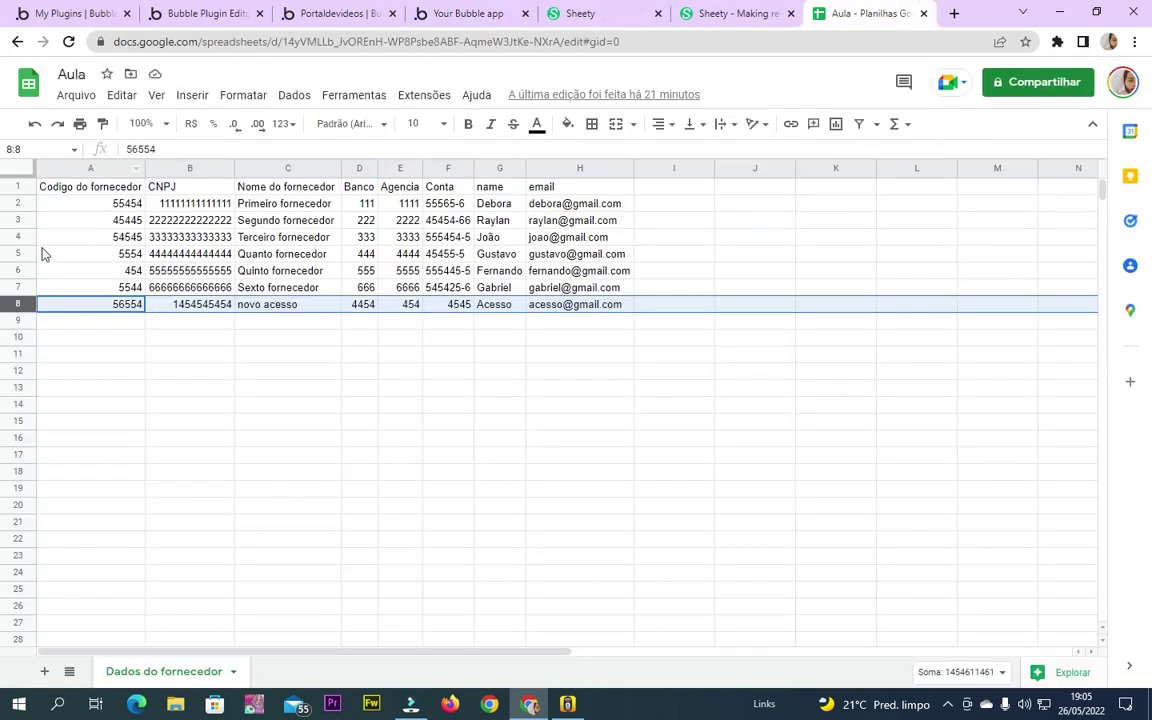
# Compare spreadsheet rows with the popup, then filter the preview by id 3
pyautogui.click(17, 254)
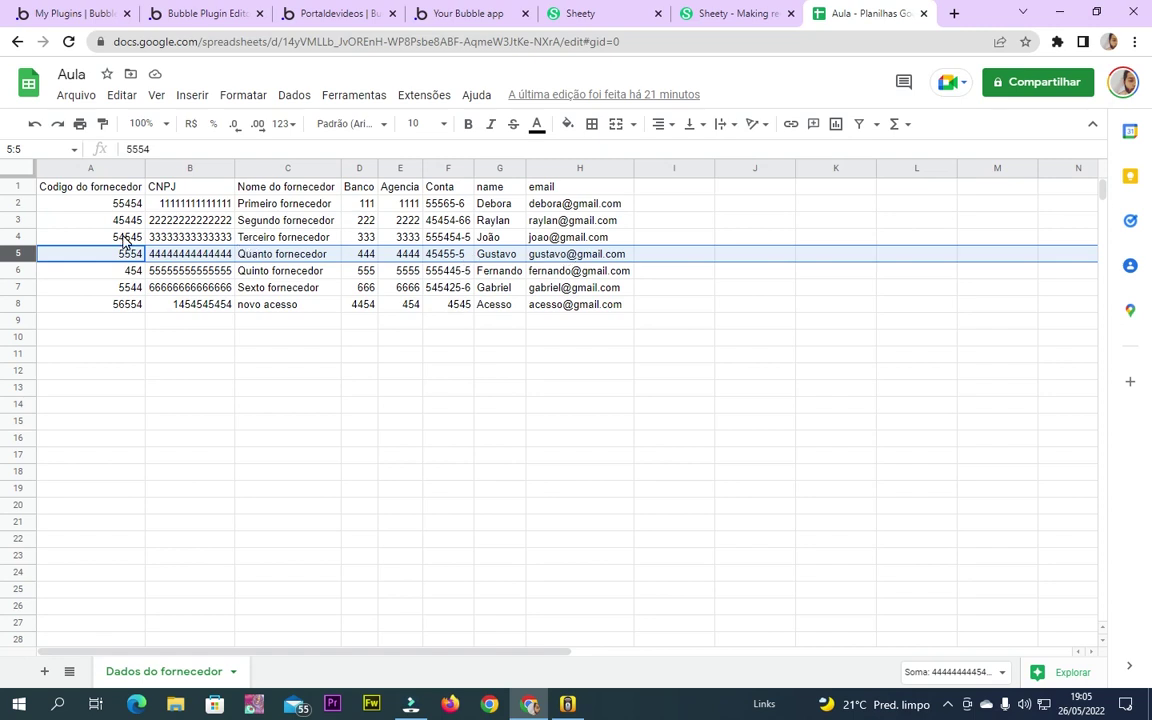
pyautogui.click(17, 236)
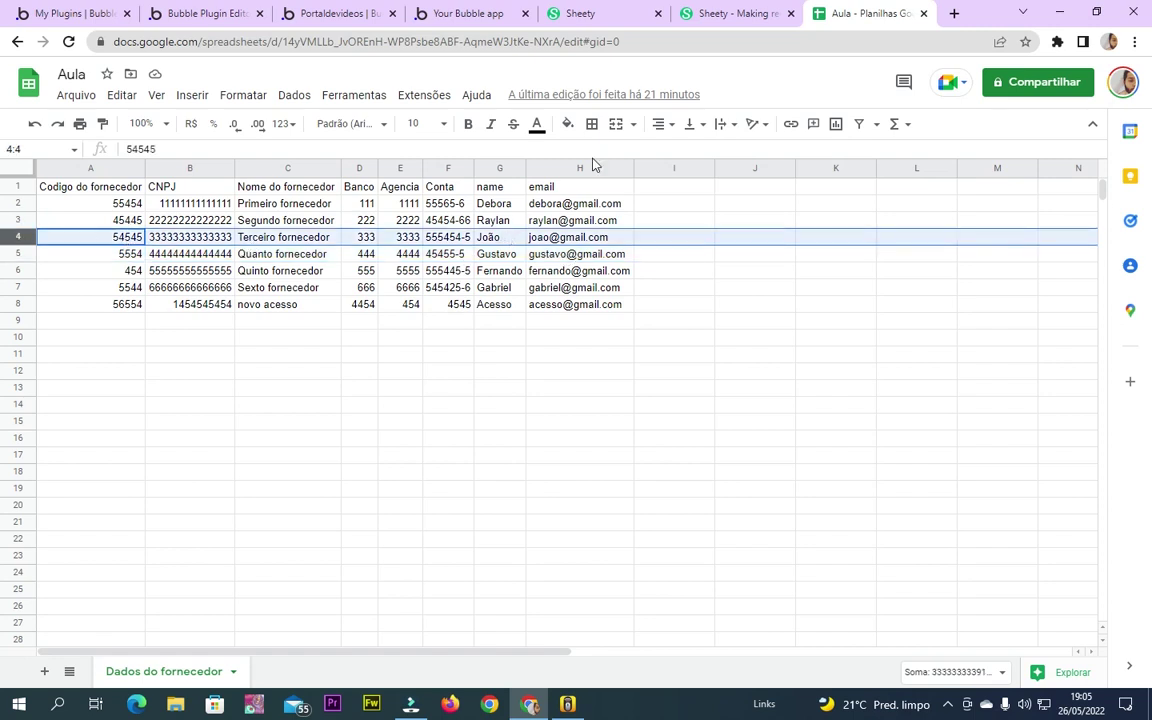
pyautogui.click(465, 13)
pyautogui.click(897, 267)
pyautogui.doubleClick(408, 118)
pyautogui.write('3')
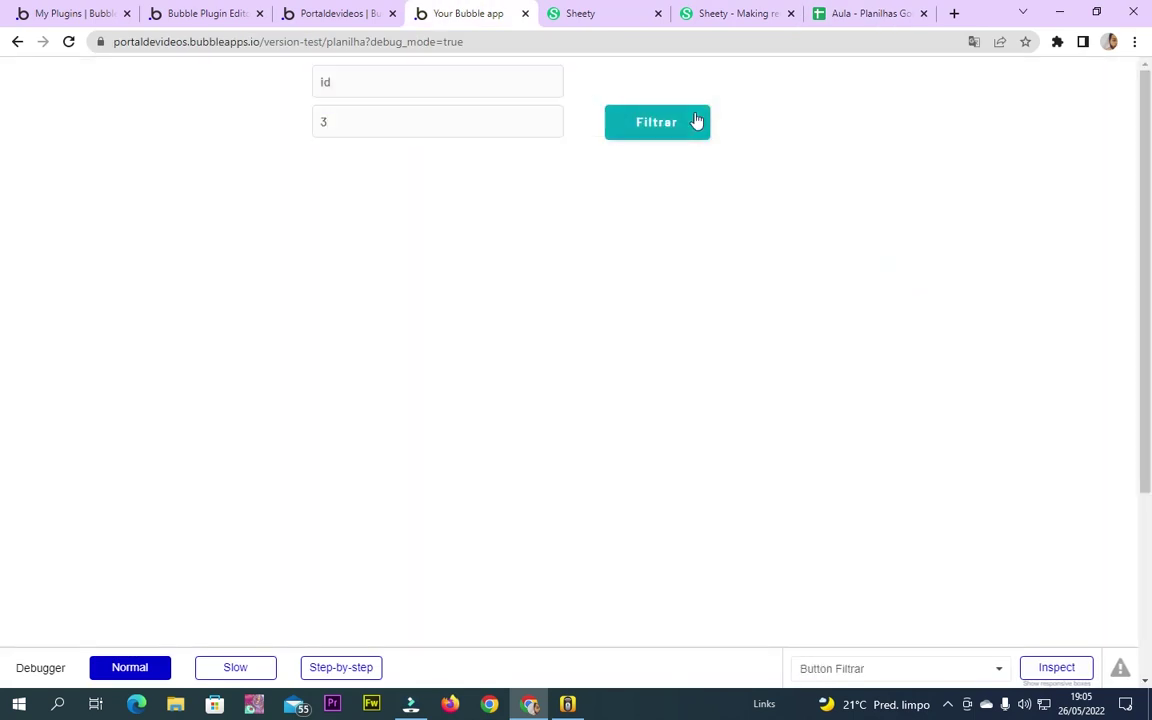
pyautogui.click(694, 121)
# Select spreadsheet rows 3 and 4 to verify the id 3 result
pyautogui.click(835, 13)
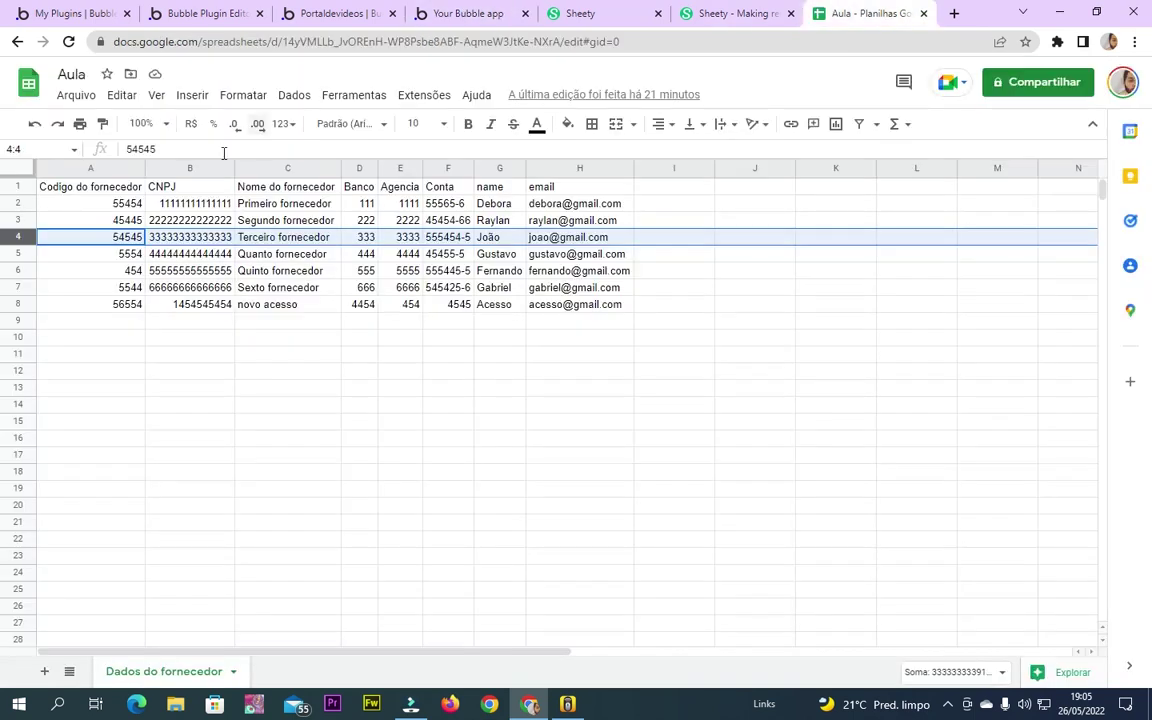
pyautogui.click(17, 219)
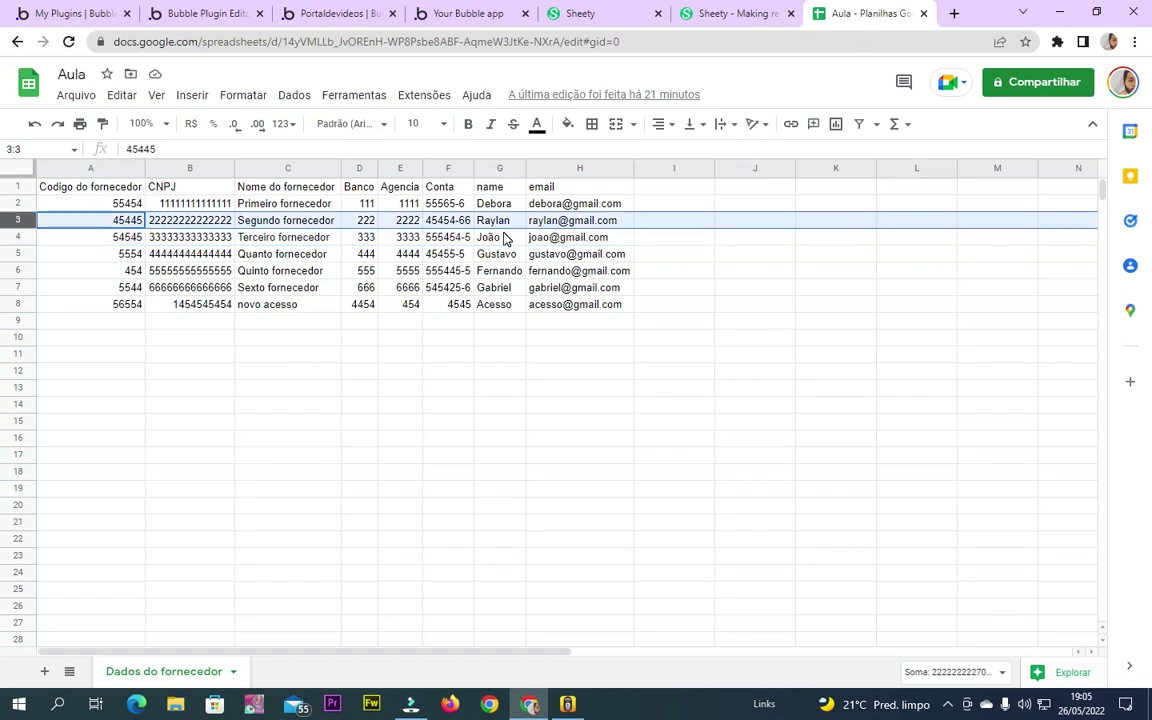
pyautogui.click(18, 237)
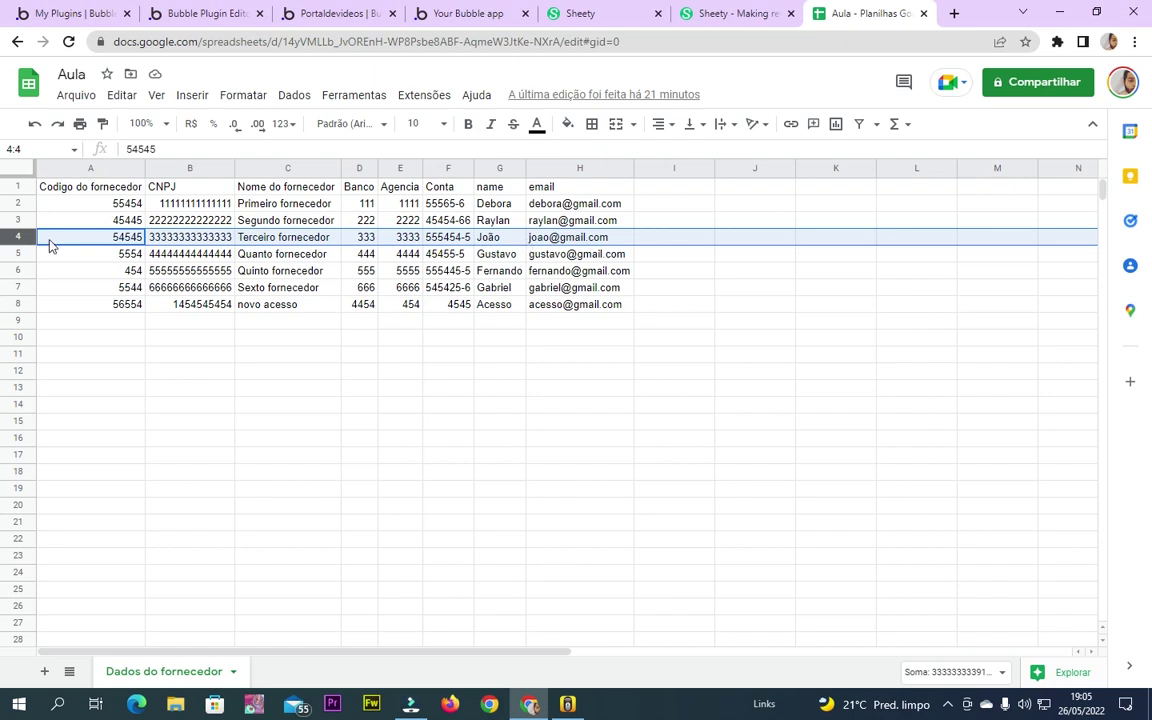
# Filter the preview by id 4 and compare it with the spreadsheet
pyautogui.click(425, 10)
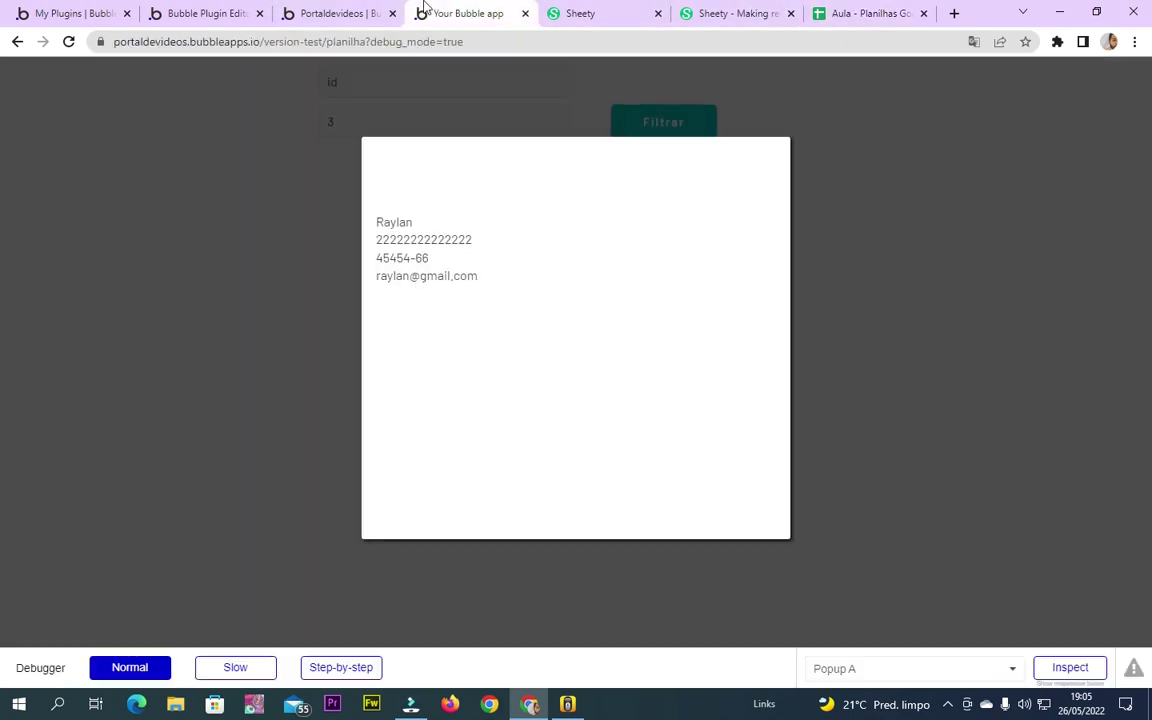
pyautogui.click(380, 122)
pyautogui.doubleClick(373, 121)
pyautogui.write('4')
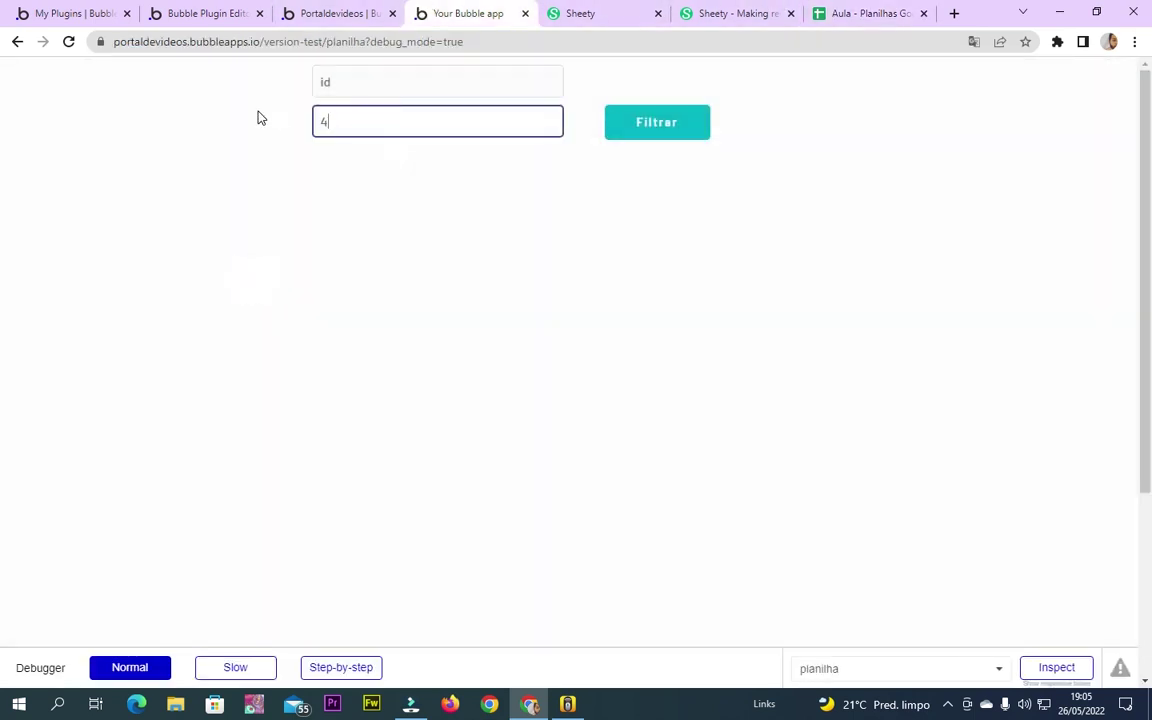
pyautogui.click(662, 120)
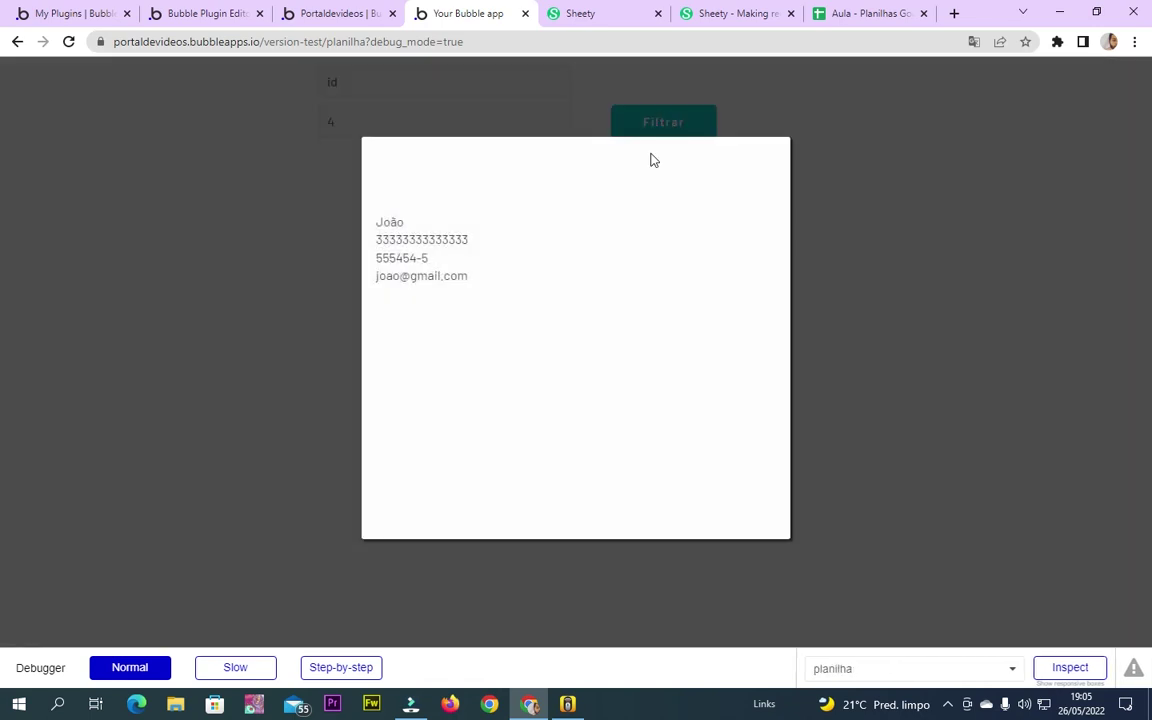
pyautogui.click(880, 12)
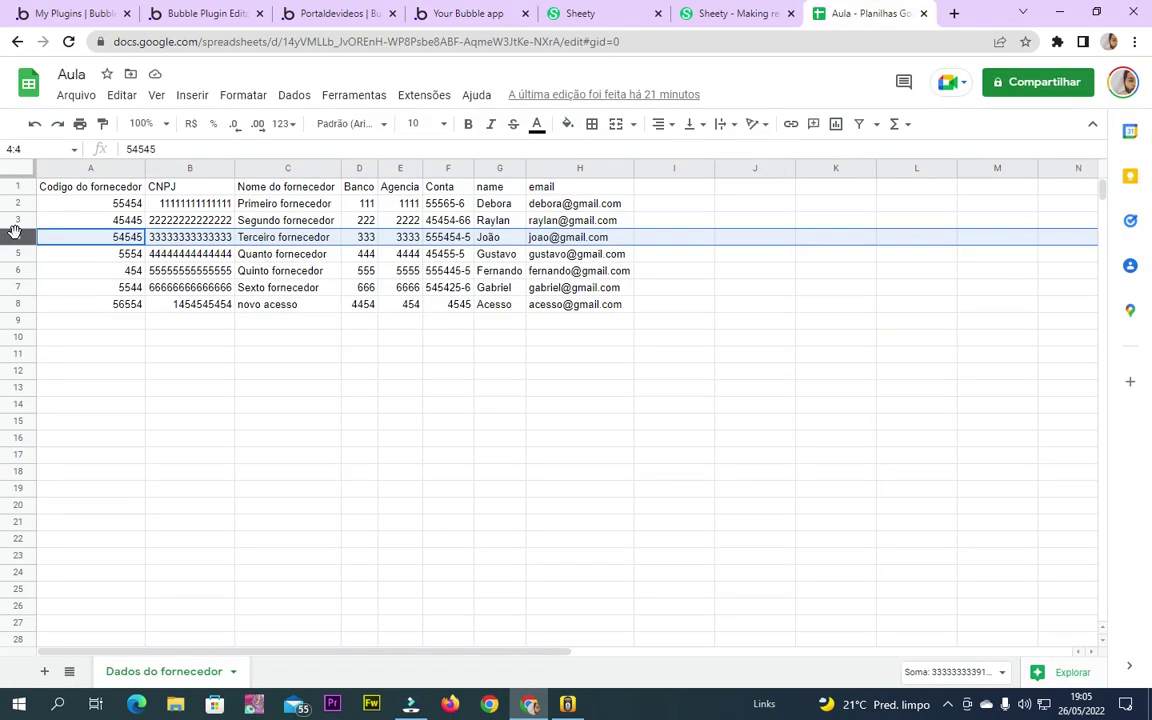
# Glance at the Filtrar workflow, then close the popup and select the filter value 4
pyautogui.click(370, 12)
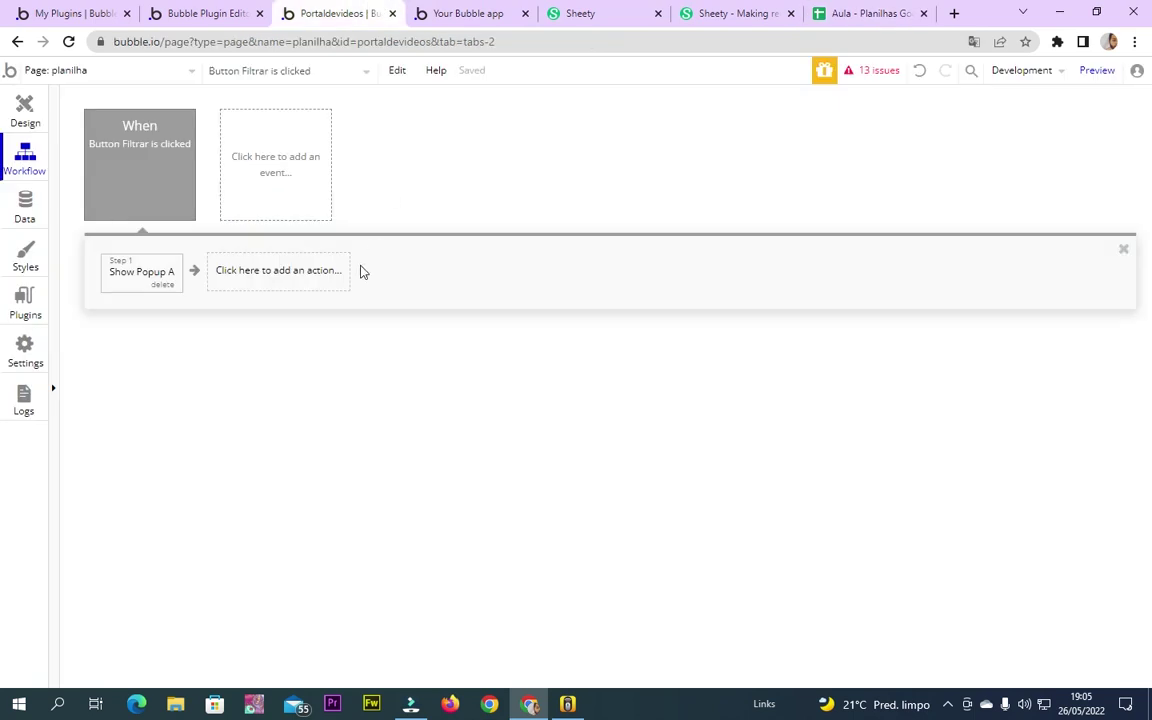
pyautogui.click(447, 12)
pyautogui.click(325, 272)
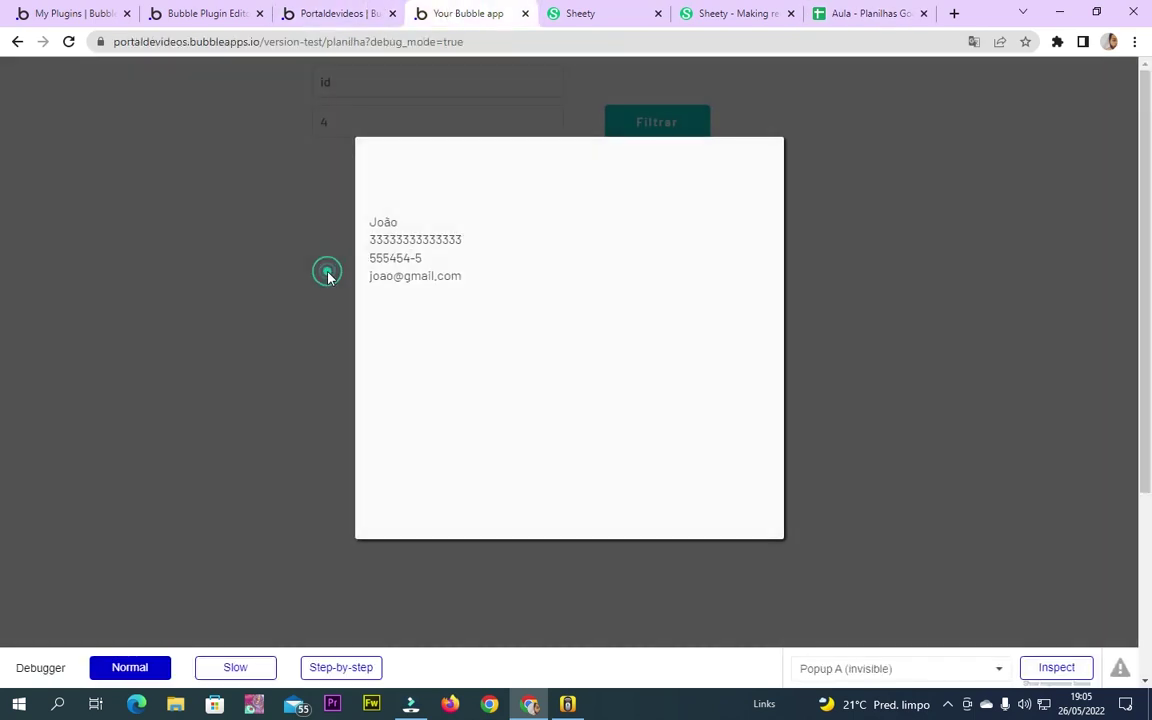
pyautogui.click(401, 112)
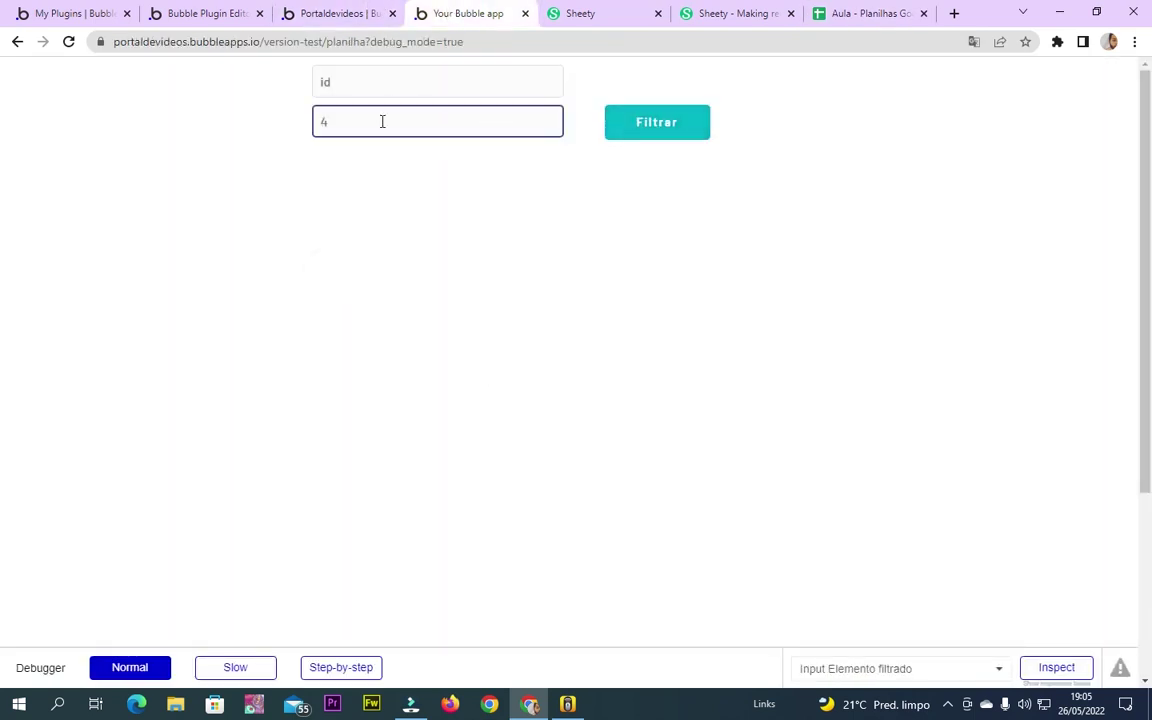
pyautogui.doubleClick(386, 121)
# Review the API Connector's Buscar dados Filtrados call, then return to the planilha page design
pyautogui.click(189, 13)
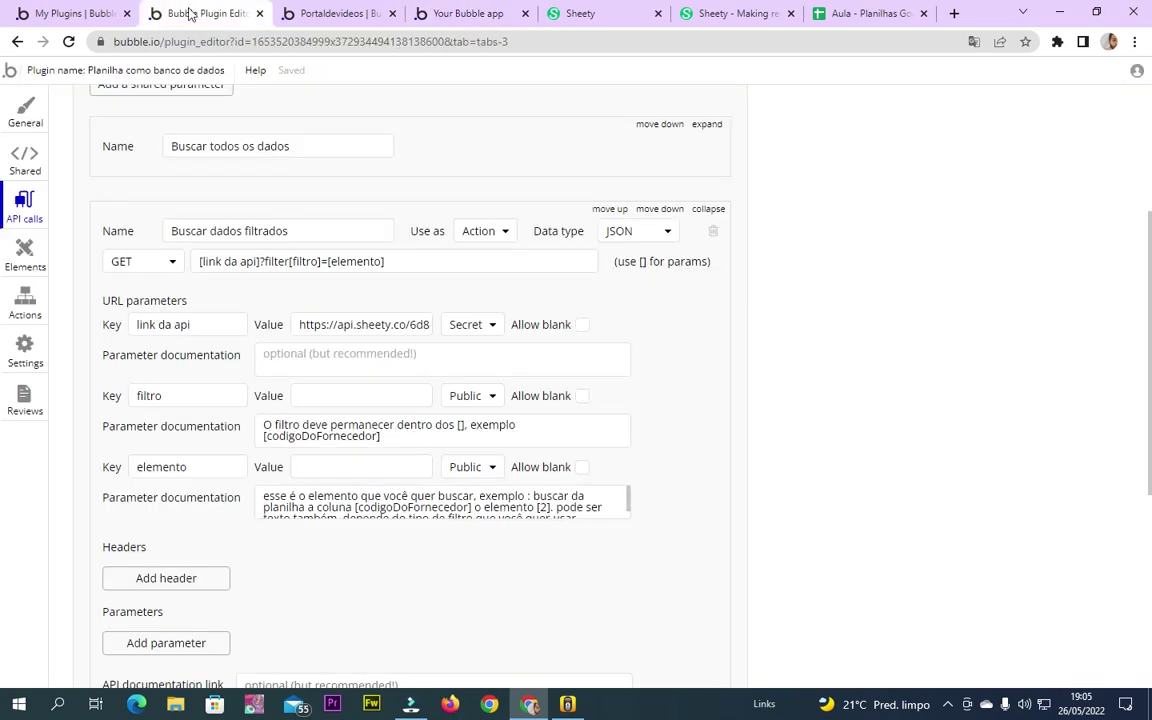
pyautogui.click(333, 10)
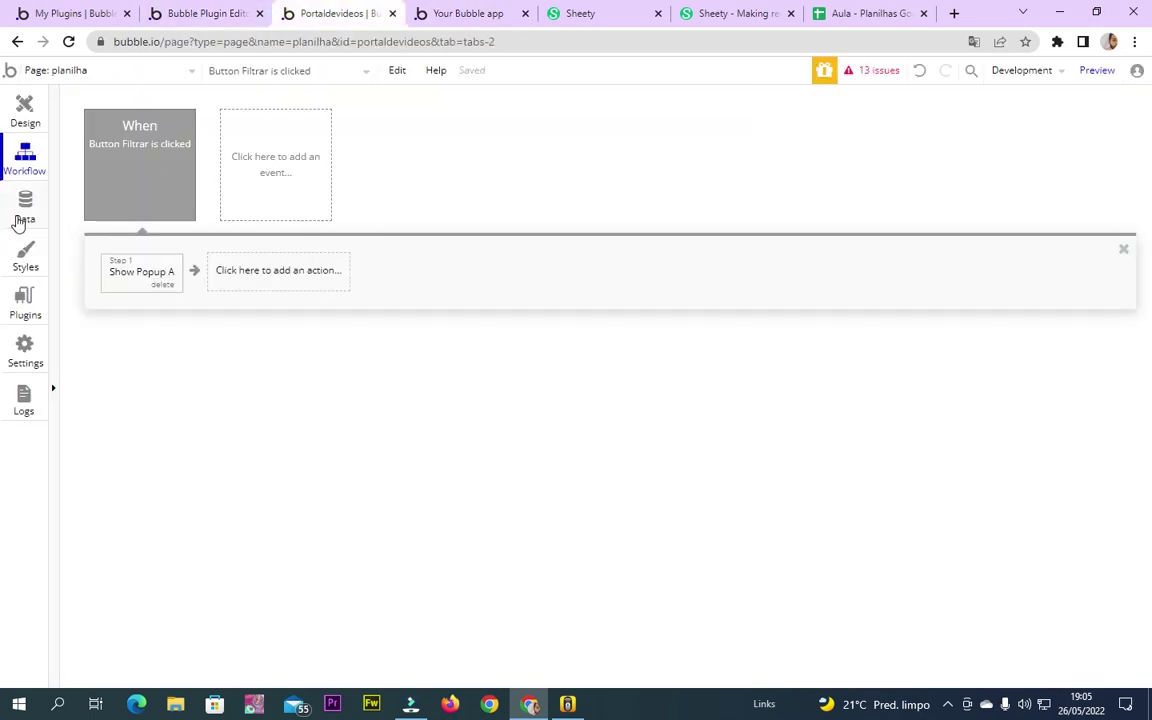
pyautogui.click(25, 316)
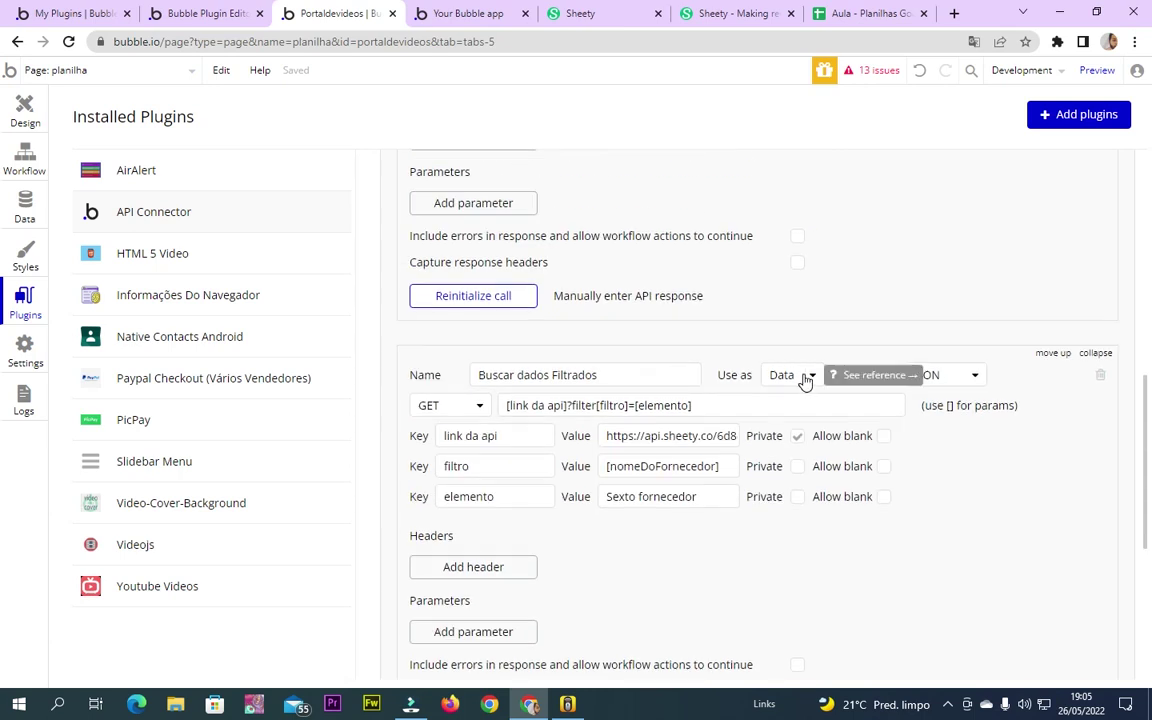
pyautogui.click(26, 115)
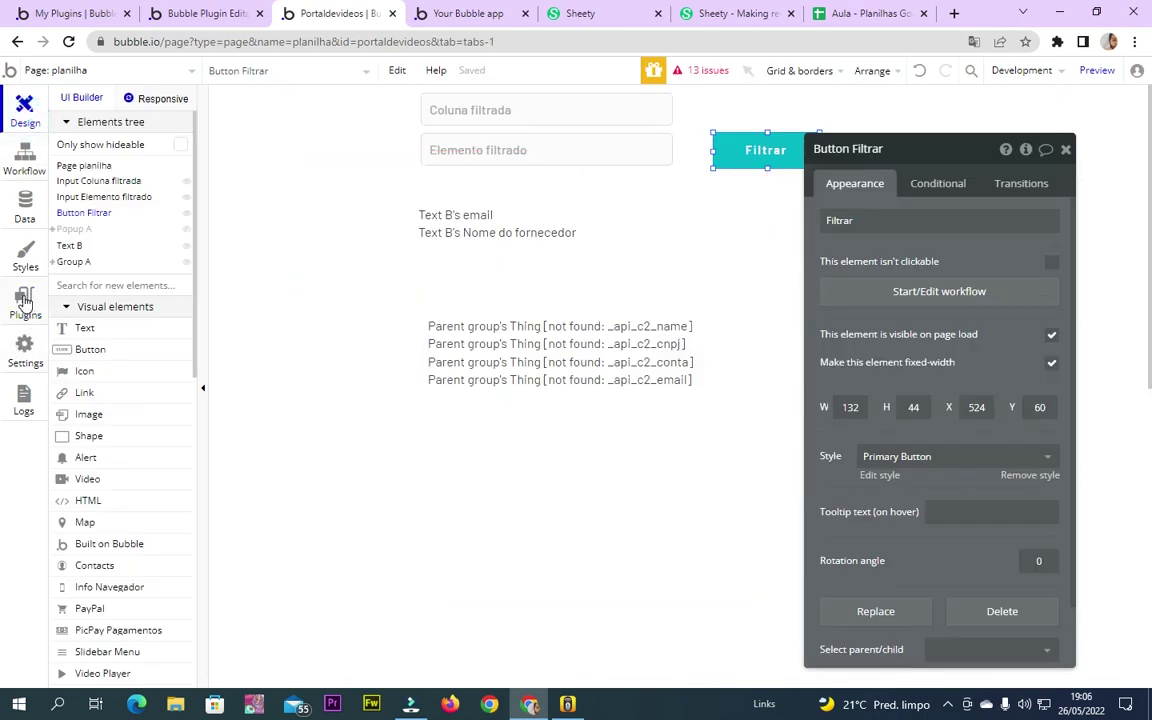
# Select Text B on the planilha page, inspect its custom states, then close both panels
pyautogui.click(24, 300)
pyautogui.click(25, 110)
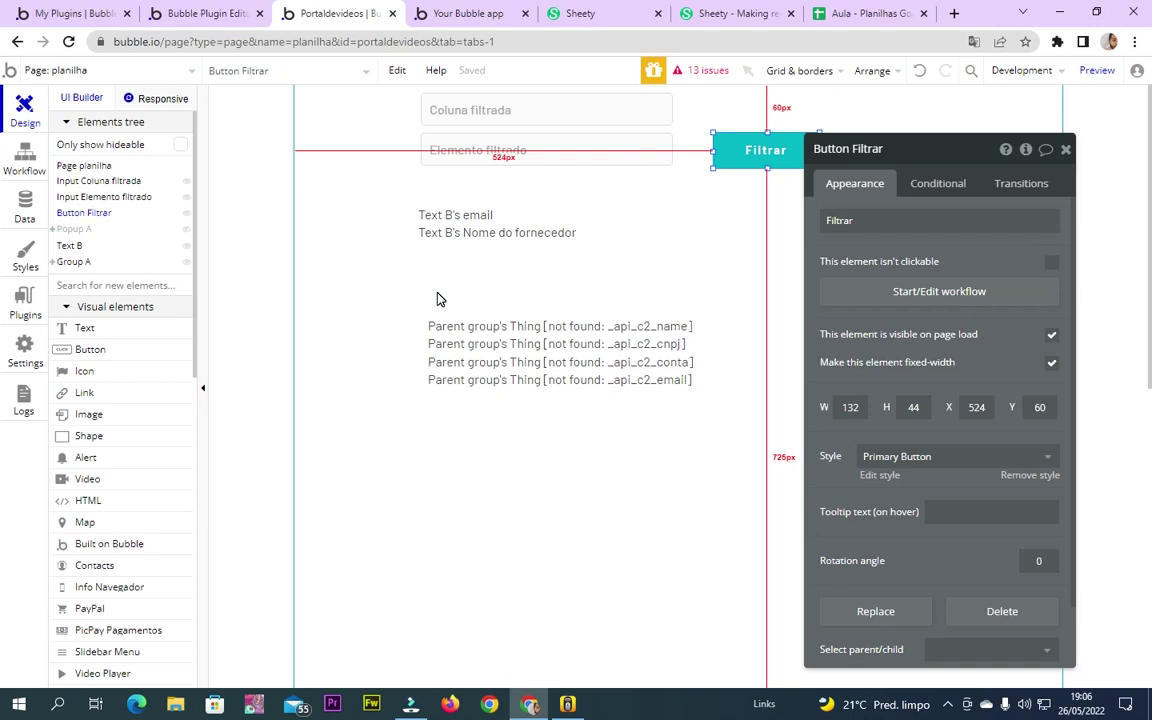
pyautogui.click(496, 283)
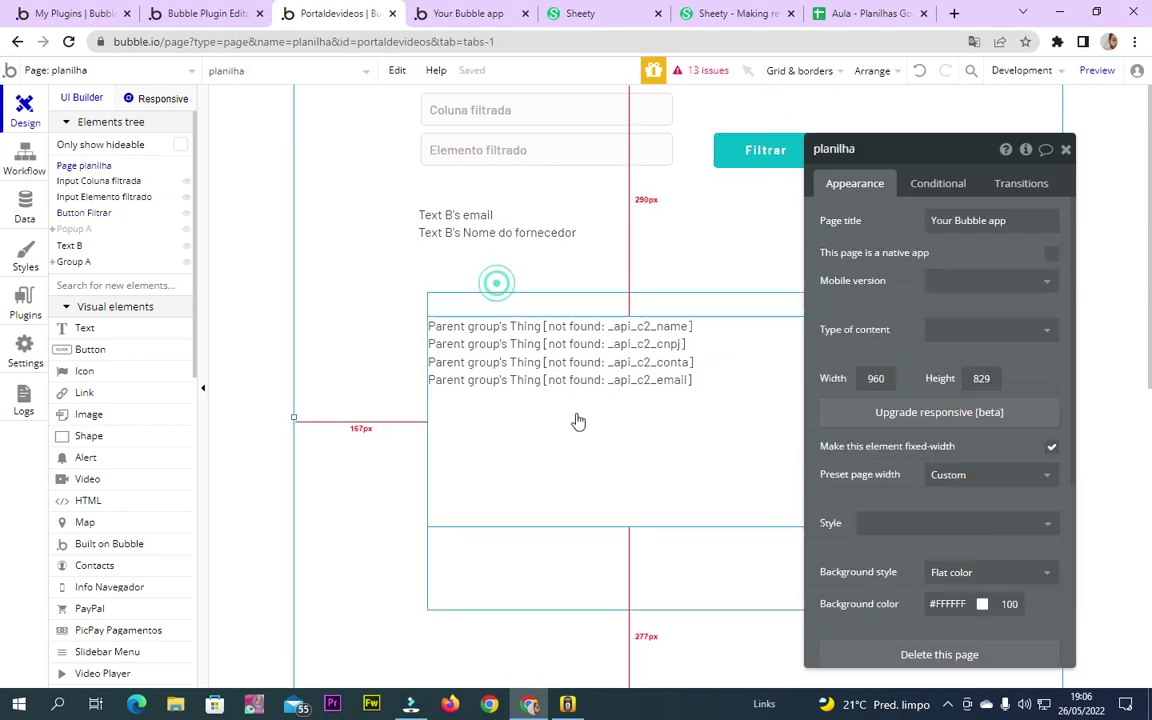
pyautogui.click(629, 291)
pyautogui.click(581, 244)
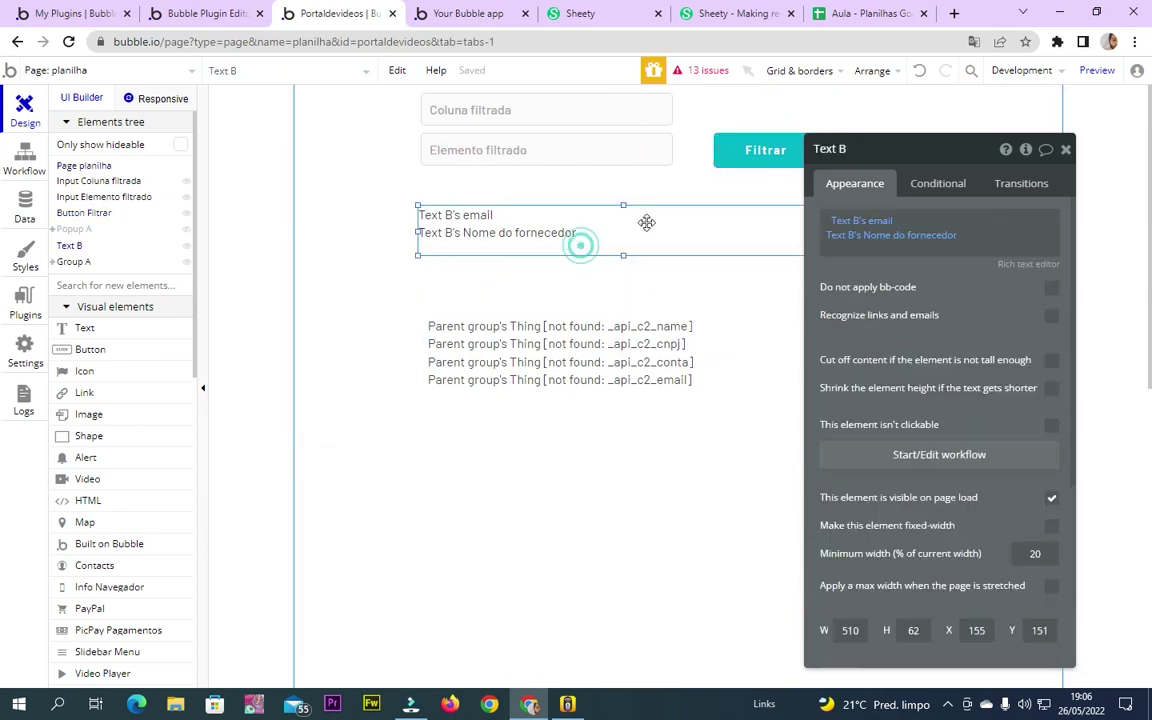
pyautogui.click(1025, 148)
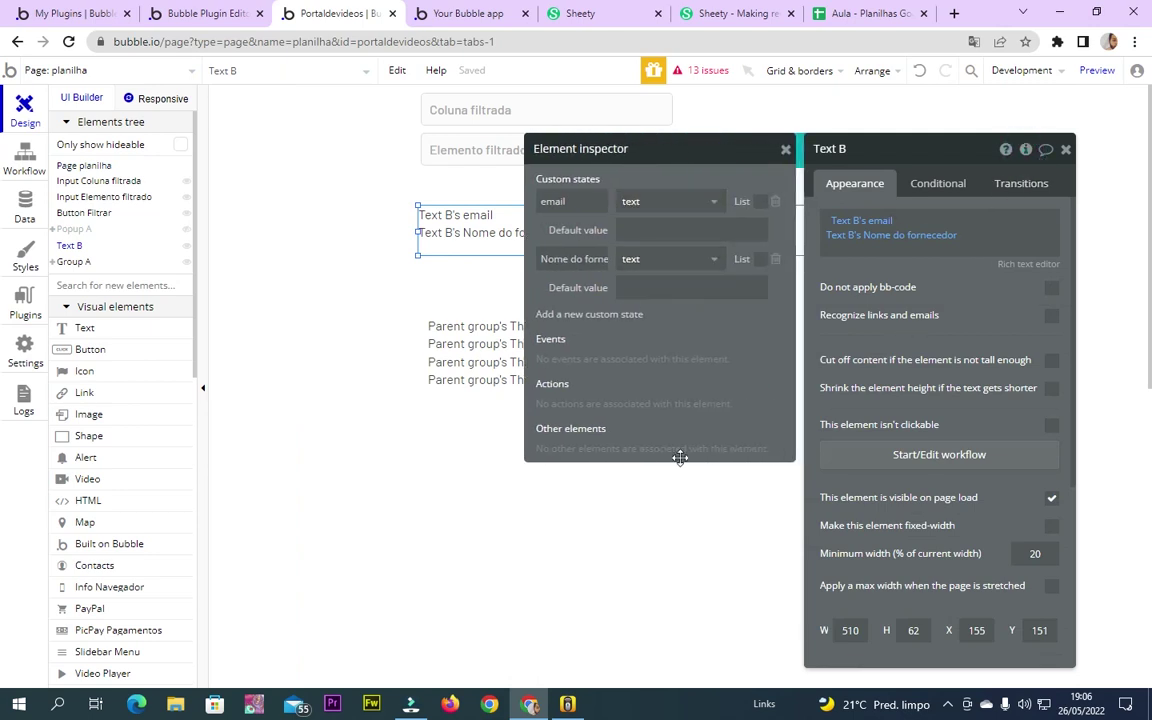
pyautogui.click(737, 316)
pyautogui.click(1065, 148)
# Deselect Text B, then go to the Aula spreadsheet's first empty row at B9
pyautogui.moveTo(87, 249); pyautogui.dragTo(71, 249)
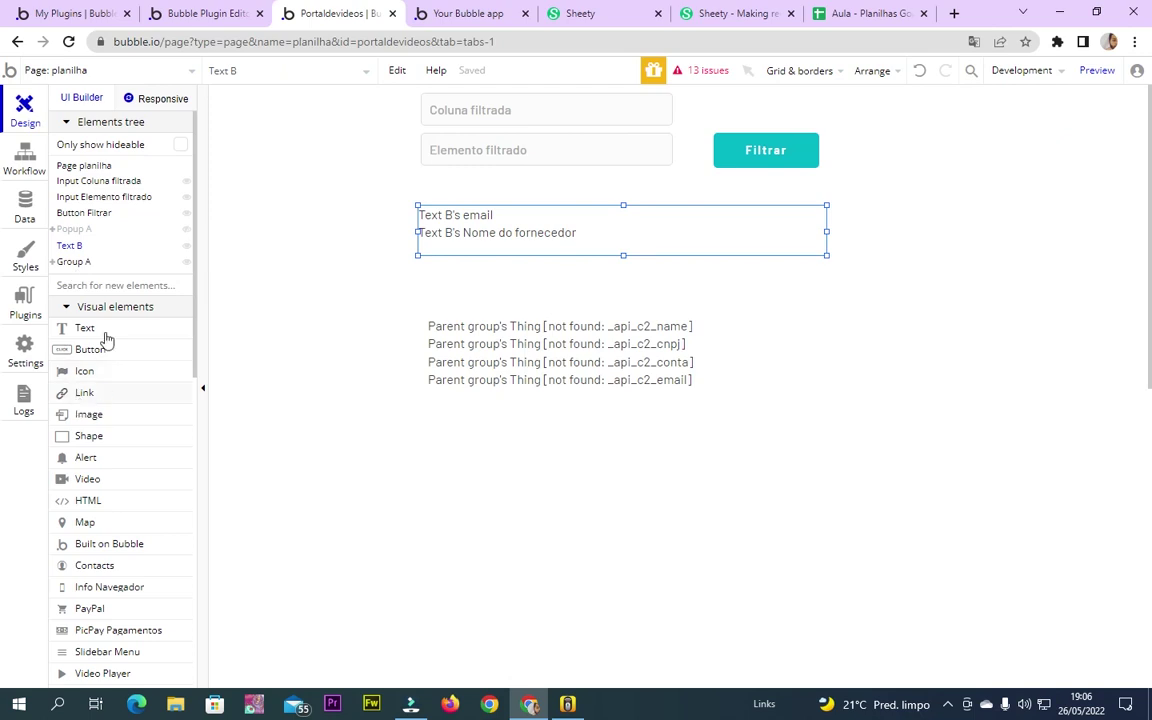
pyautogui.scroll(-7, 108, 450)
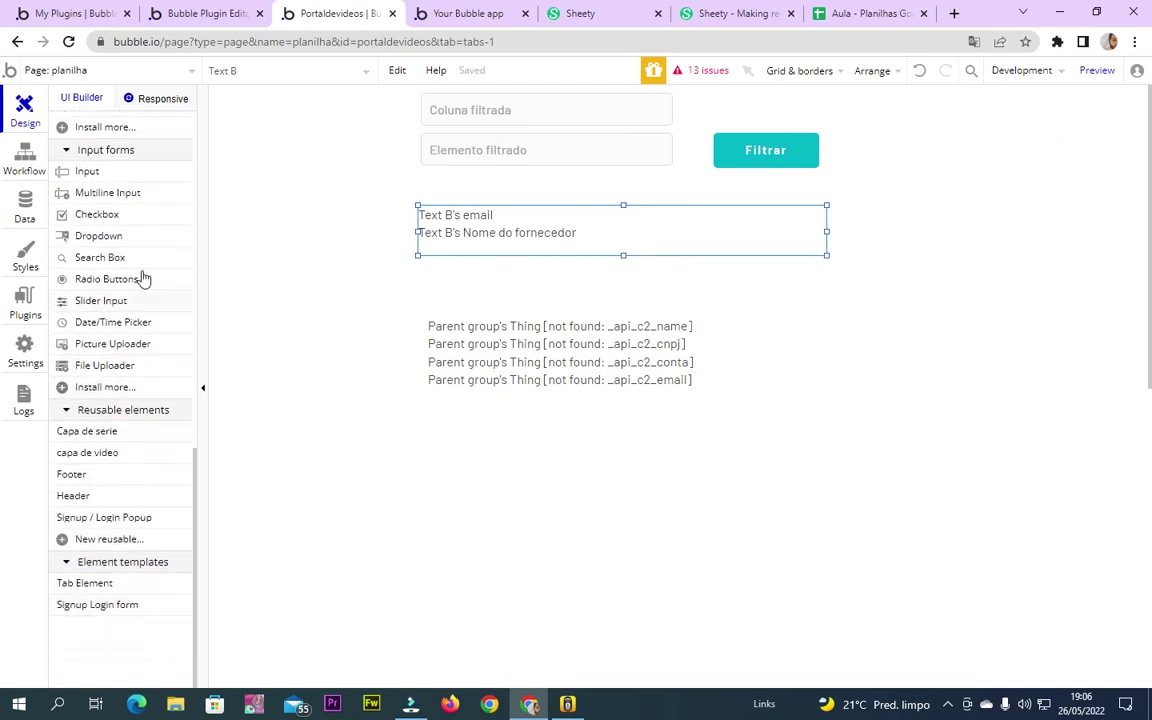
pyautogui.scroll(3, 138, 305)
pyautogui.scroll(2, 110, 388)
pyautogui.scroll(-4, 110, 386)
pyautogui.click(300, 340)
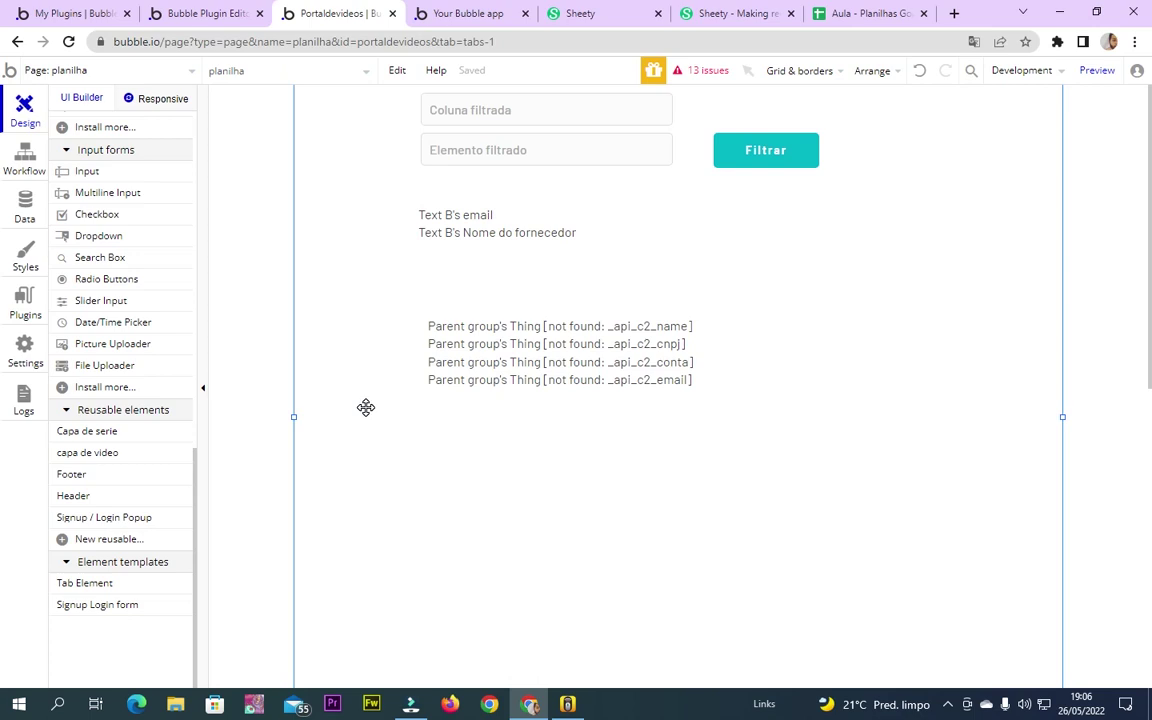
pyautogui.click(860, 13)
pyautogui.click(190, 321)
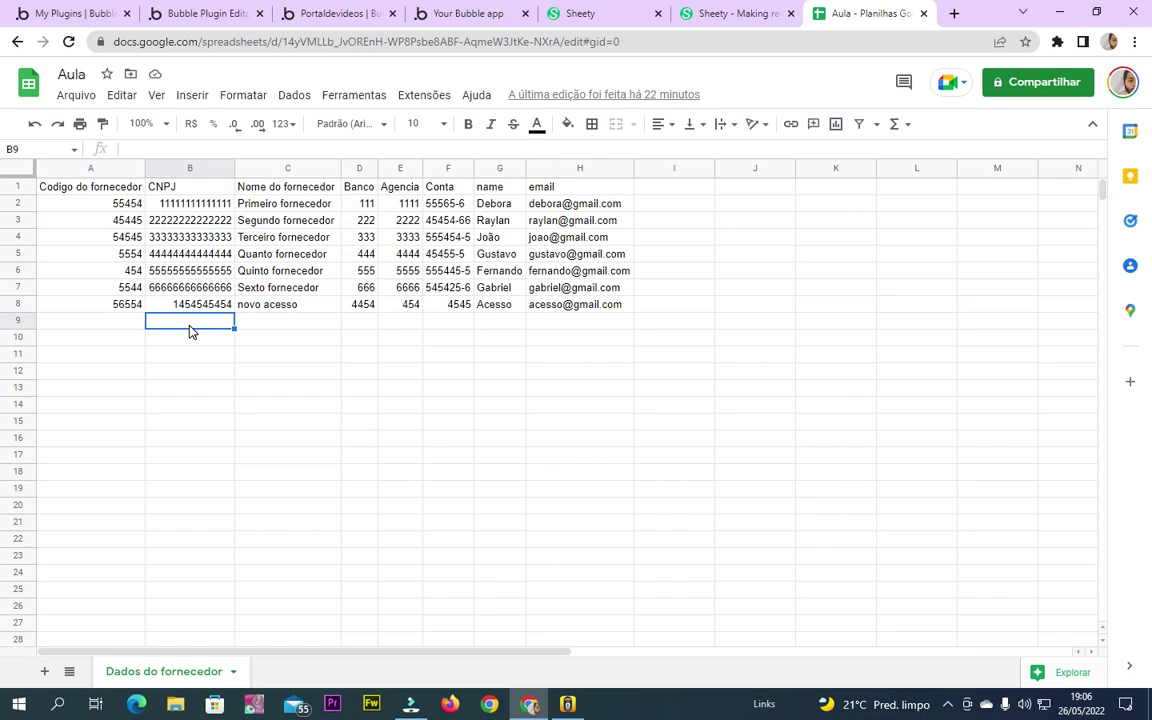
# Enter code 454545 in A9 and name 'acabei de criar' in C9
pyautogui.press('Left')
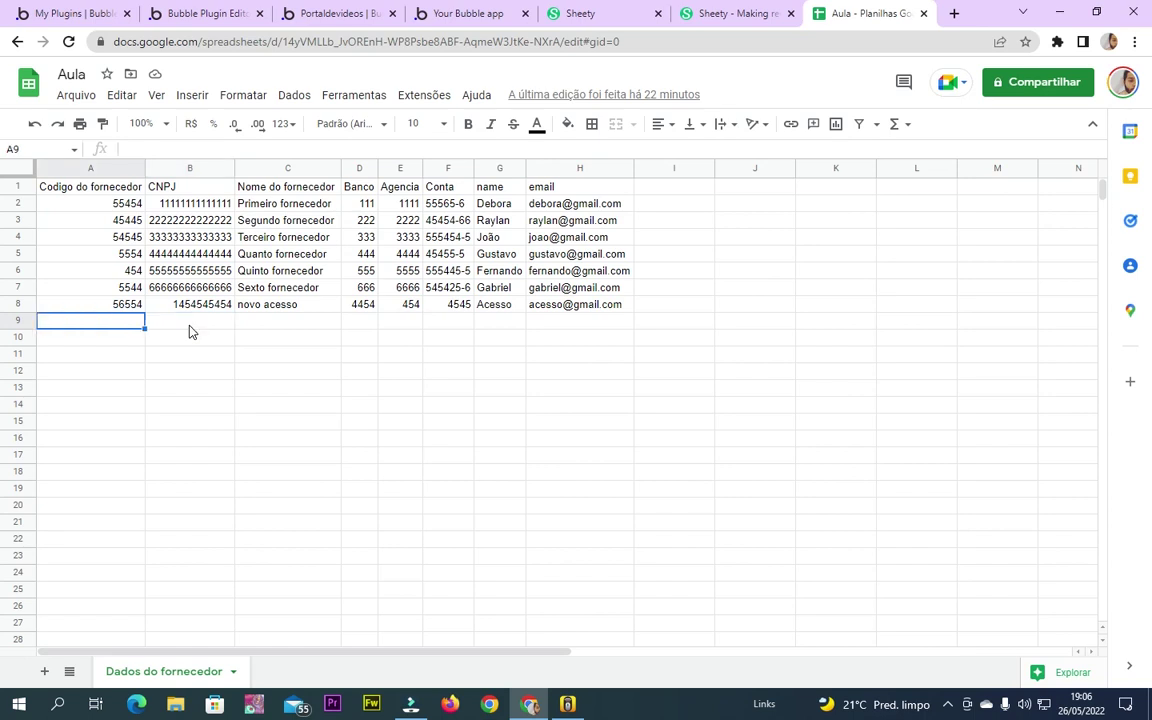
pyautogui.write('454545')
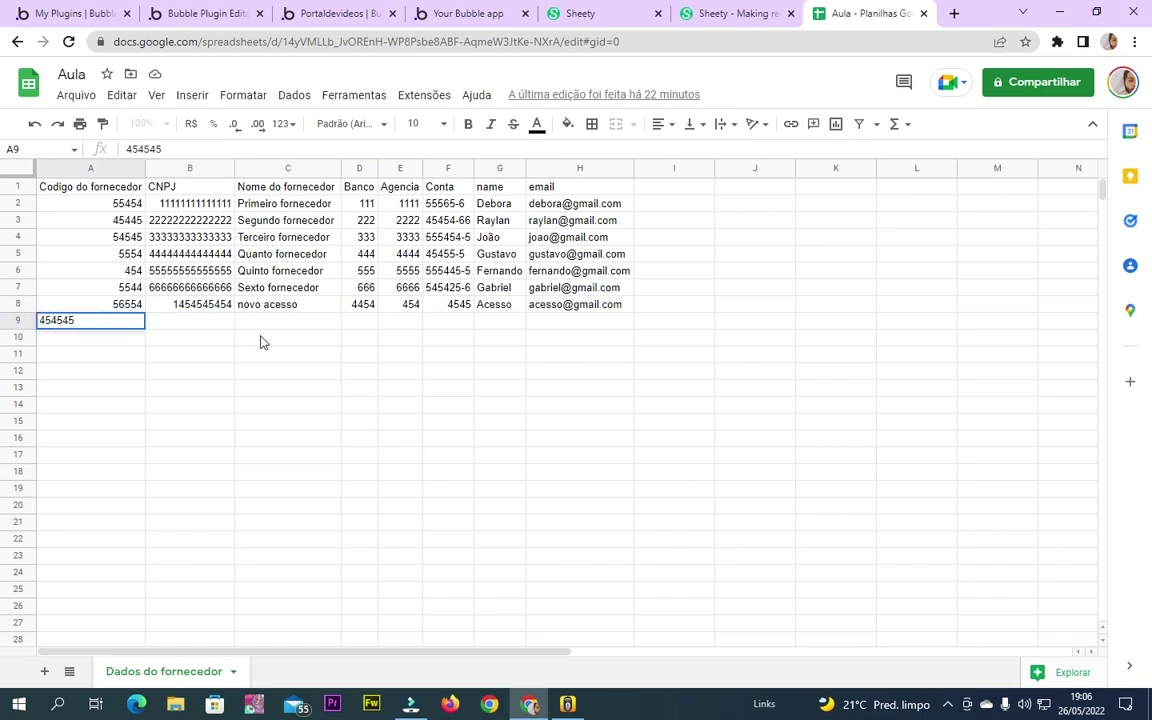
pyautogui.click(277, 321)
pyautogui.write('acabei de criar')
pyautogui.click(364, 325)
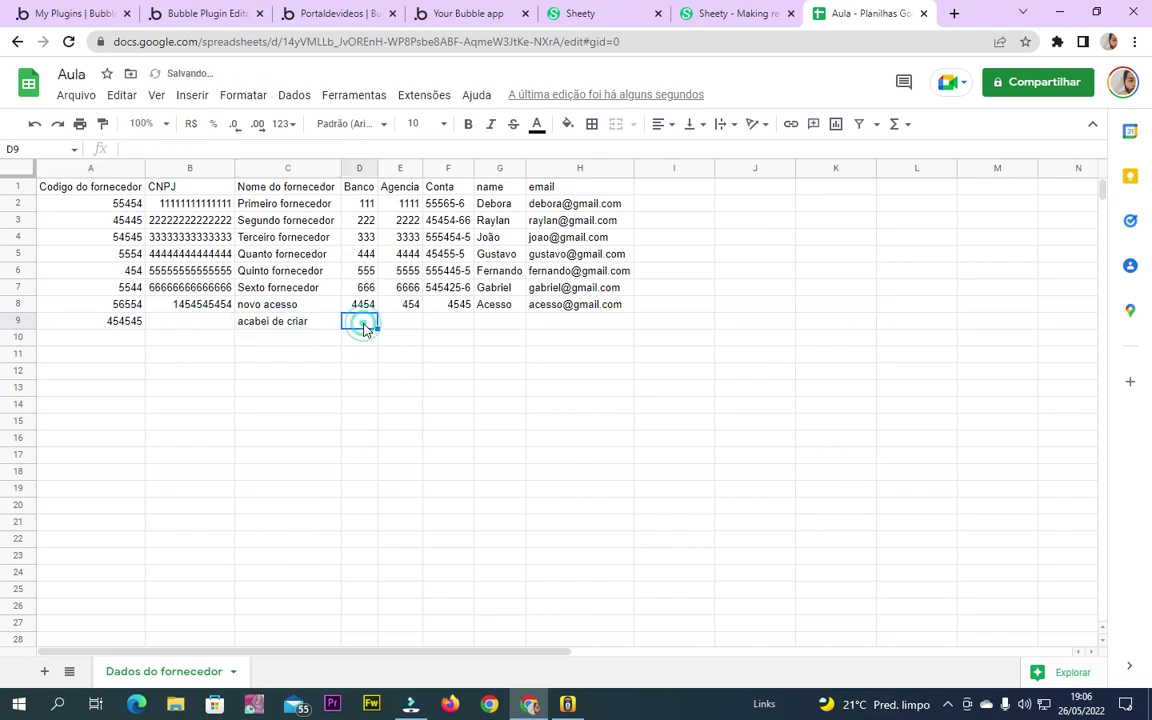
# Fill D9–H9 with 65564, 546, 4545, 454 and an email address
pyautogui.write('65564')
pyautogui.press('Tab')
pyautogui.write('546')
pyautogui.press('Tab')
pyautogui.write('4545')
pyautogui.press('Tab')
pyautogui.write('454')
pyautogui.press('Tab')
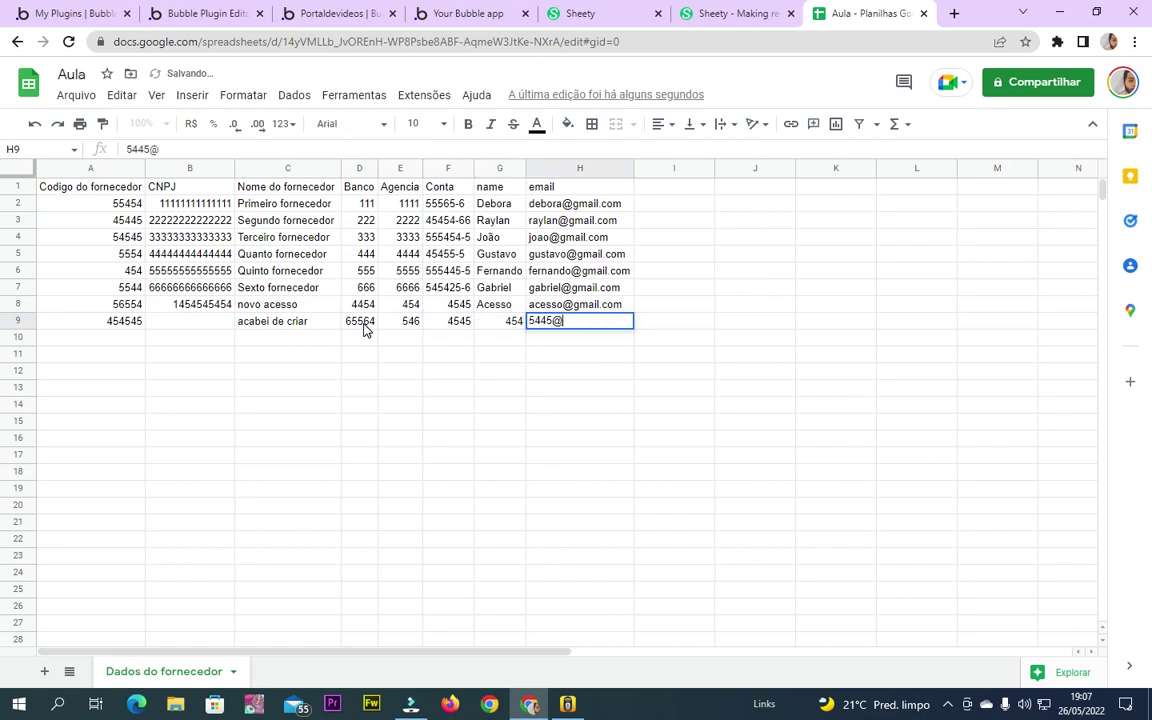
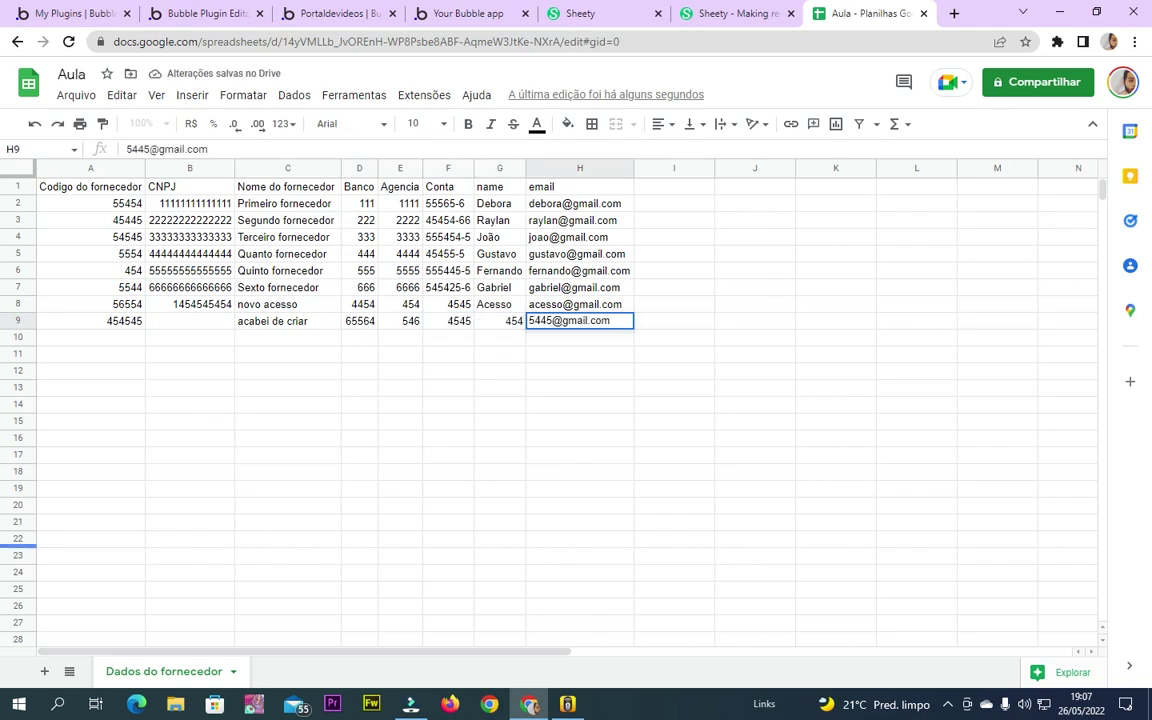
# Enter CNPJ 445665 in B9 and select the new row 9
pyautogui.click(209, 330)
pyautogui.write('445665')
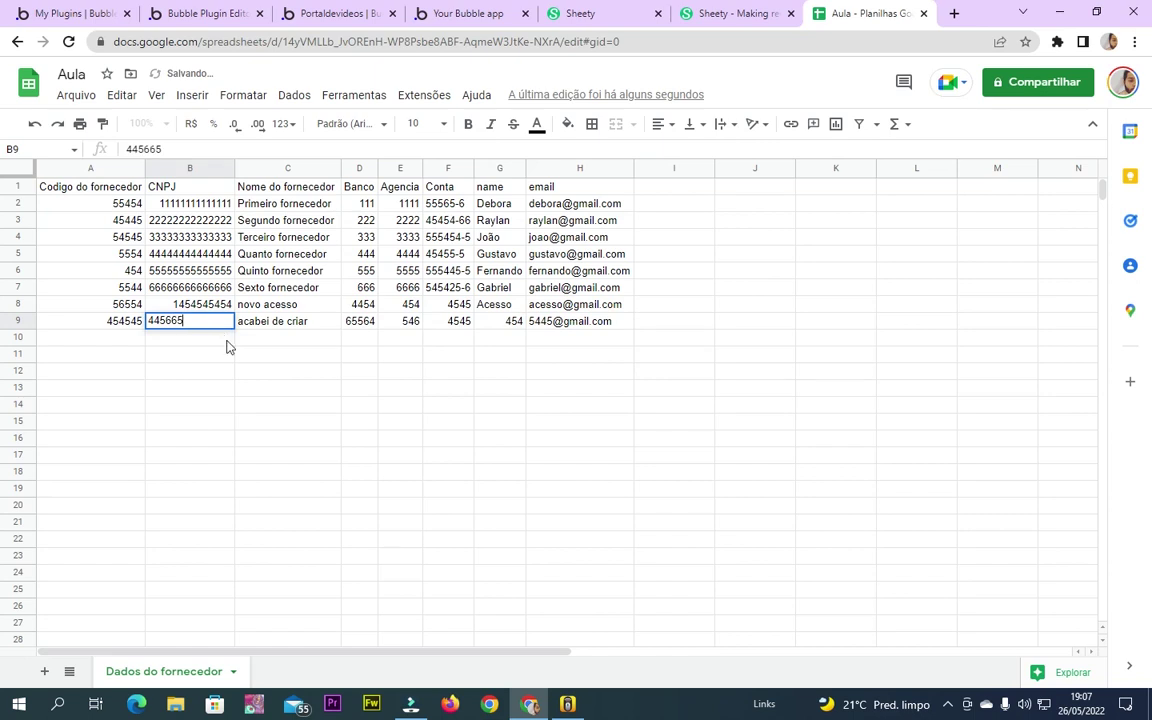
pyautogui.click(278, 352)
pyautogui.click(17, 324)
# Run Filtrar on the Bubble test page to fetch the new spreadsheet row into Popup A
pyautogui.click(468, 13)
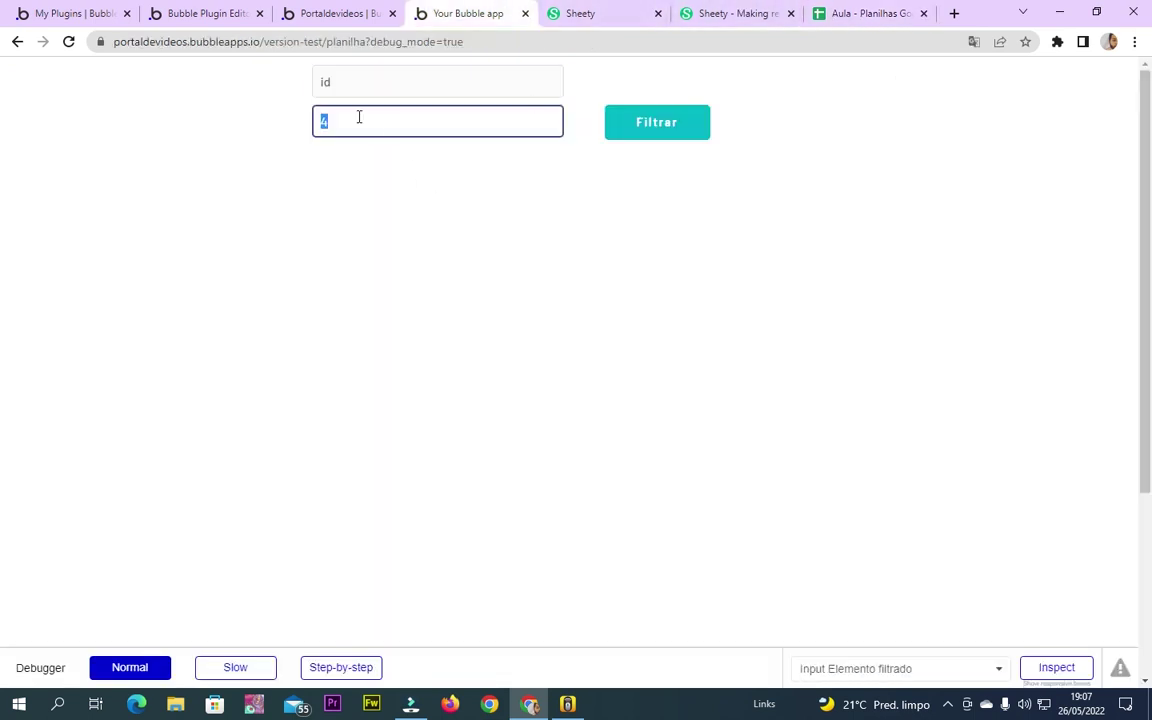
pyautogui.click(630, 122)
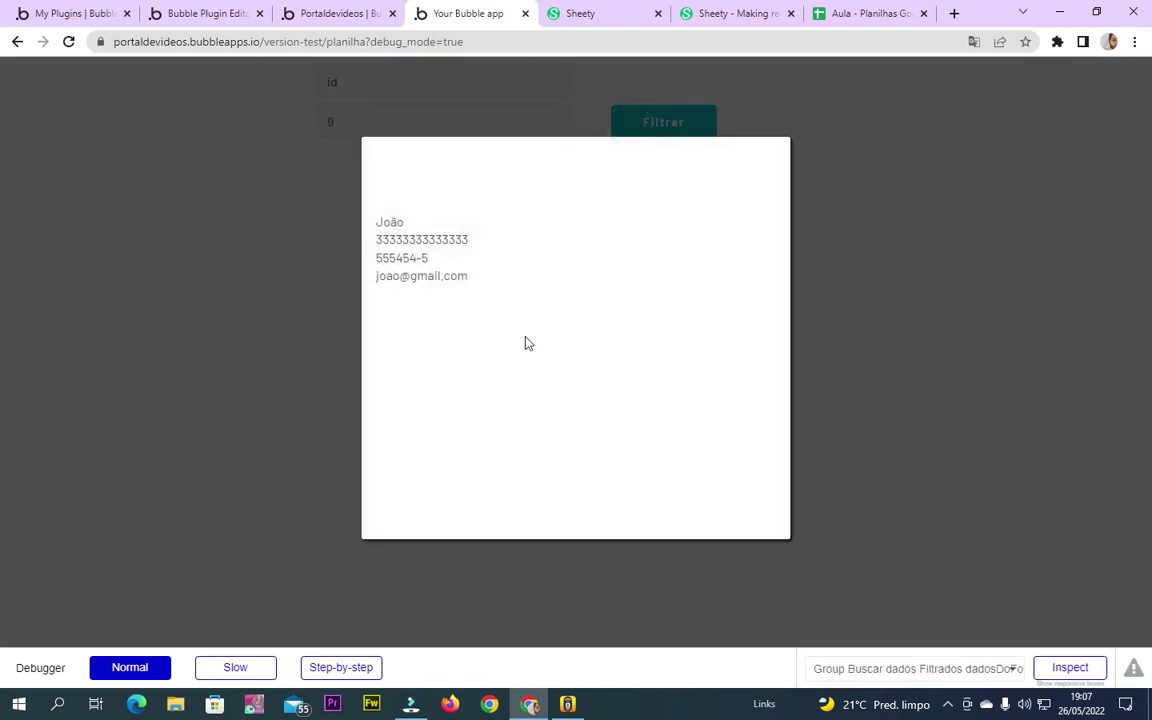
pyautogui.click(870, 13)
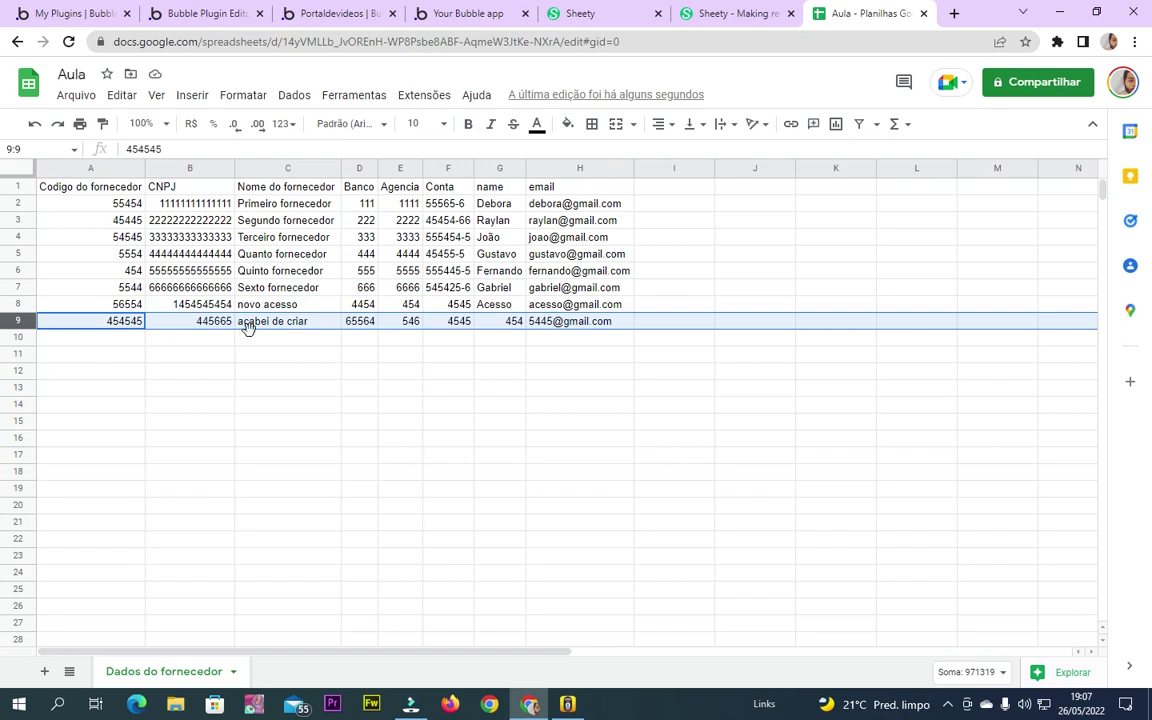
pyautogui.click(367, 10)
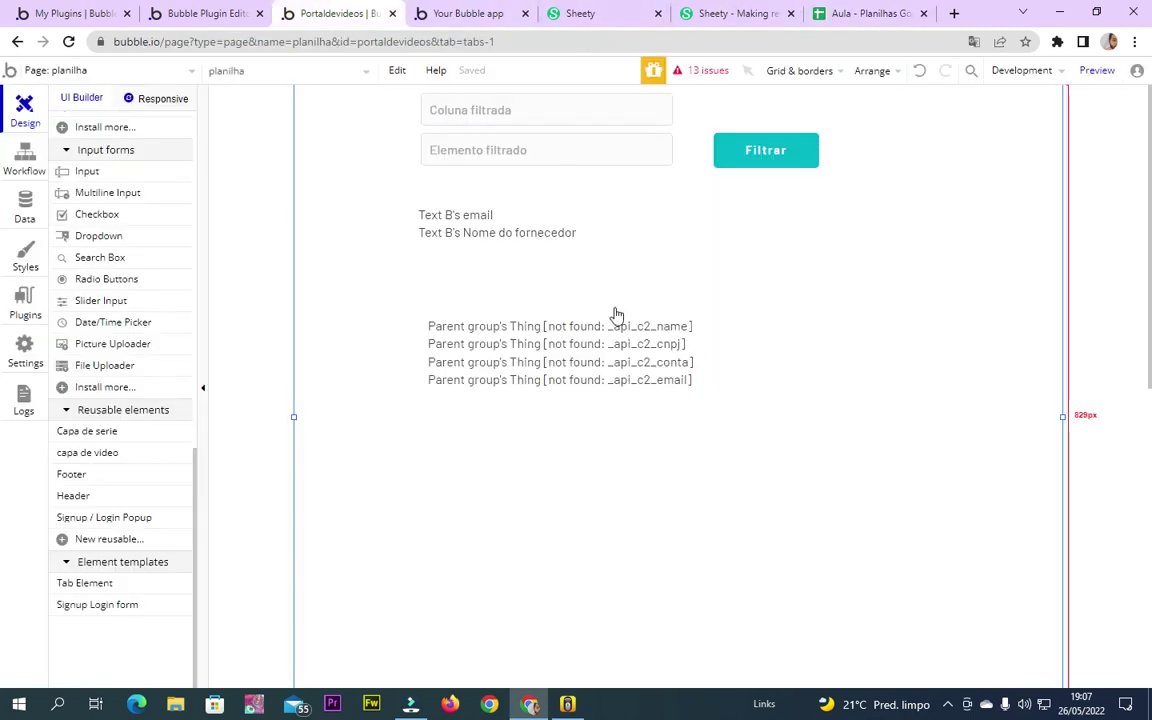
pyautogui.click(452, 10)
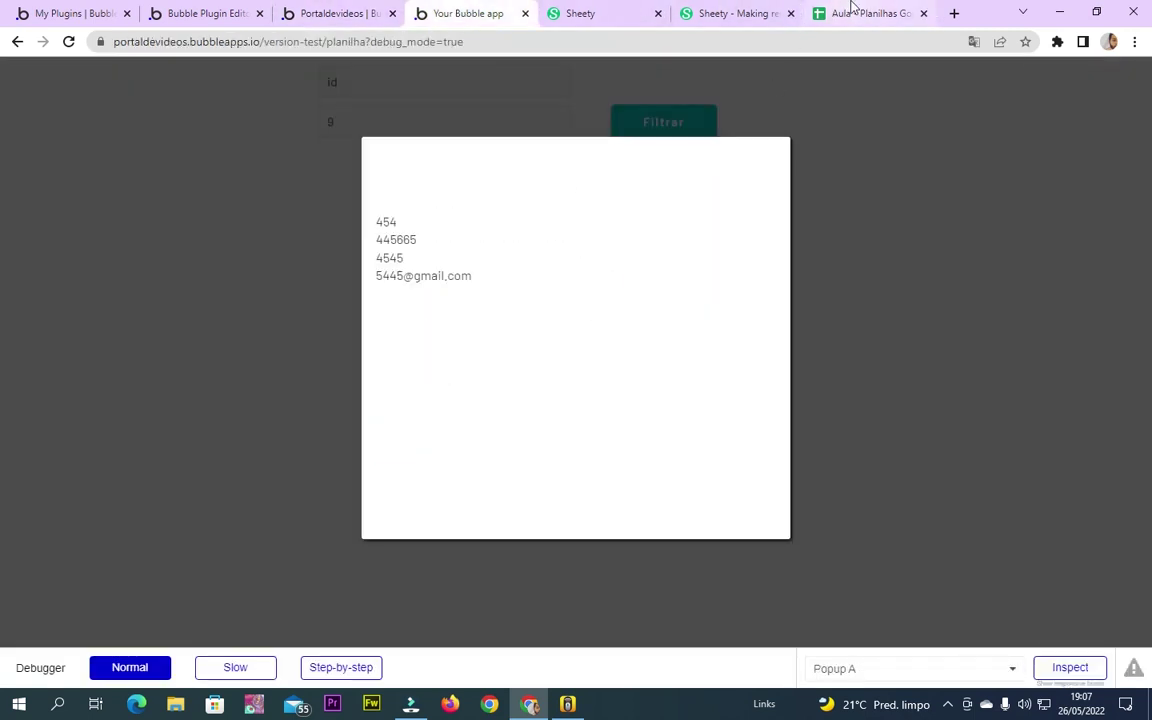
# Check Popup A's values 454, 445665 and 4545, then close the popup
pyautogui.click(850, 12)
pyautogui.click(430, 12)
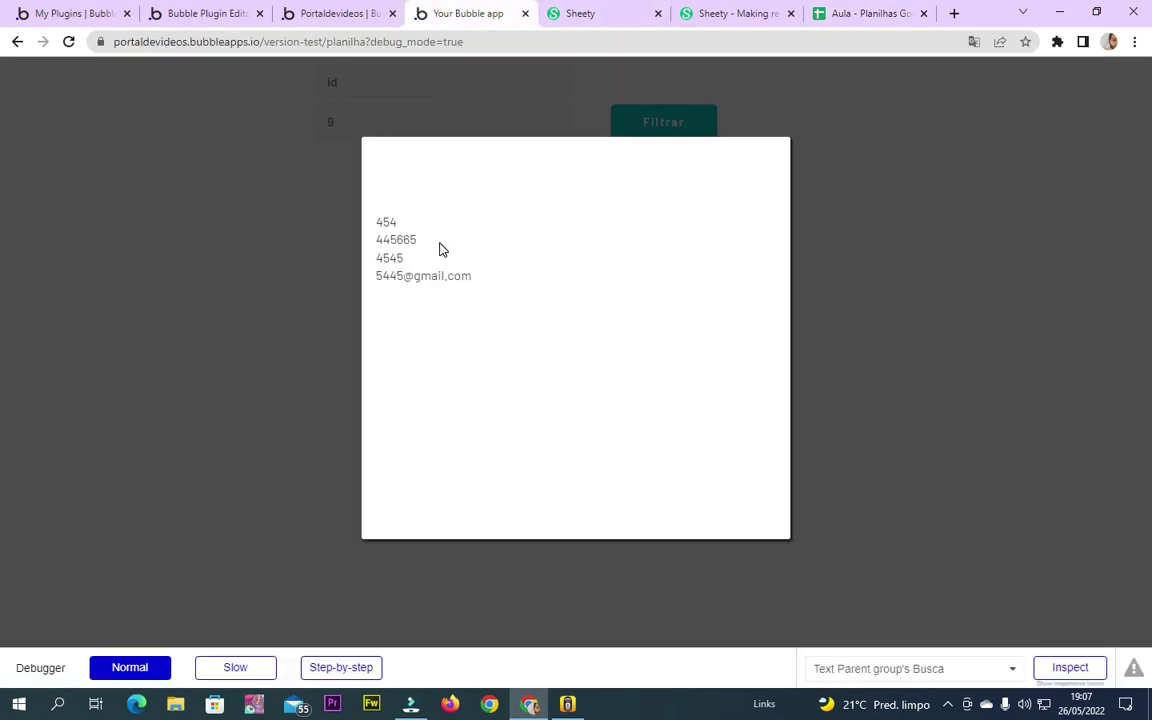
pyautogui.click(270, 315)
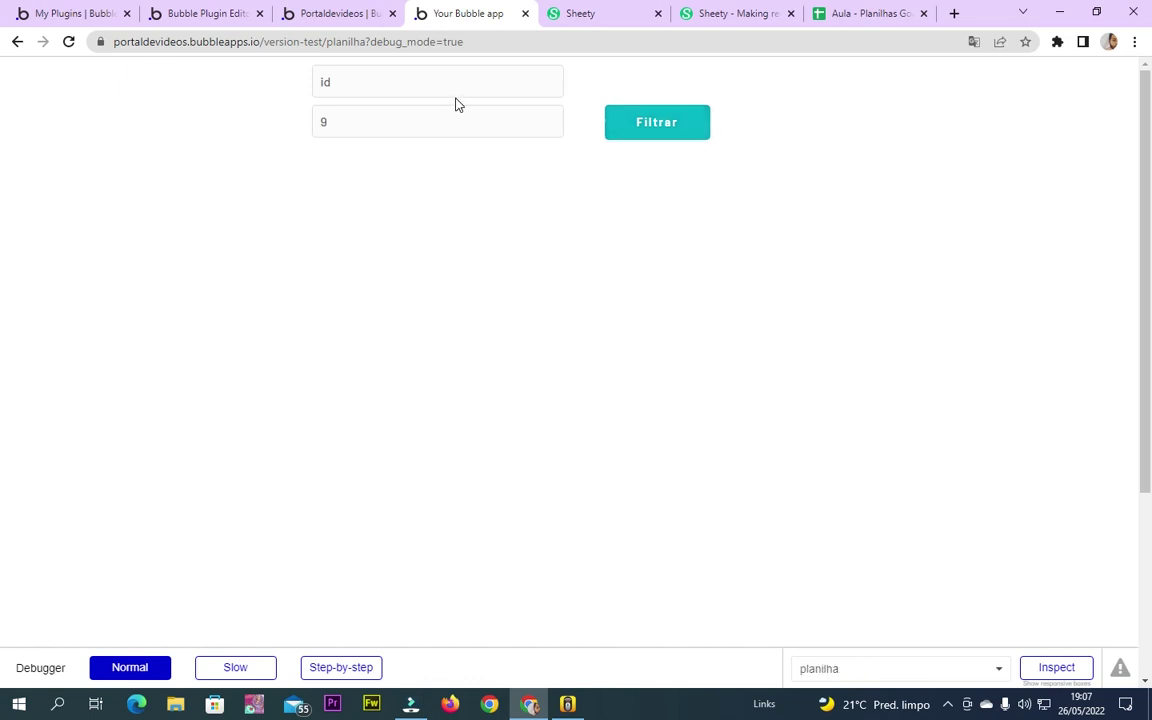
pyautogui.click(373, 7)
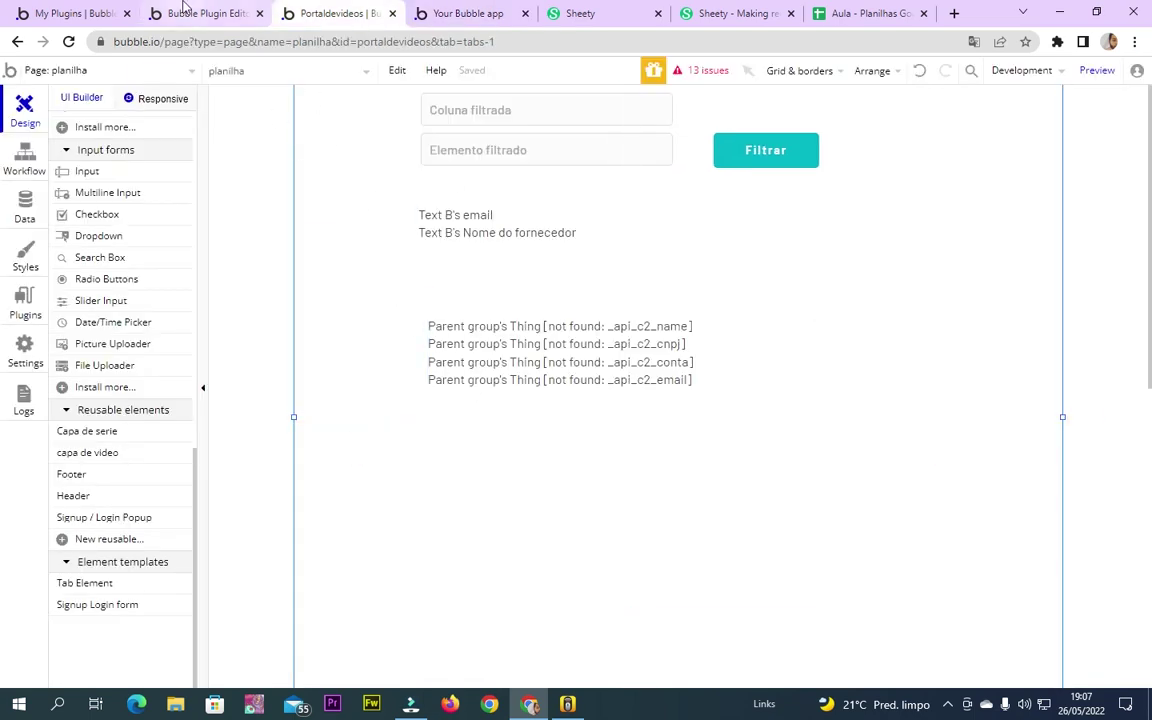
pyautogui.click(458, 11)
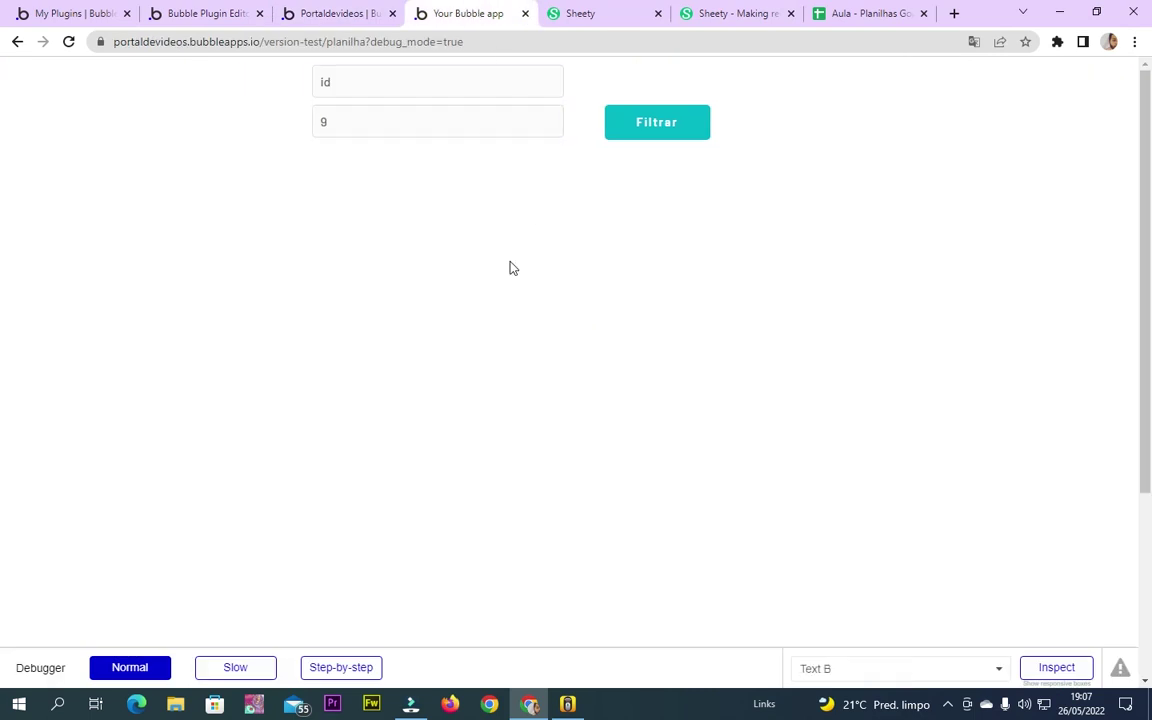
pyautogui.click(566, 11)
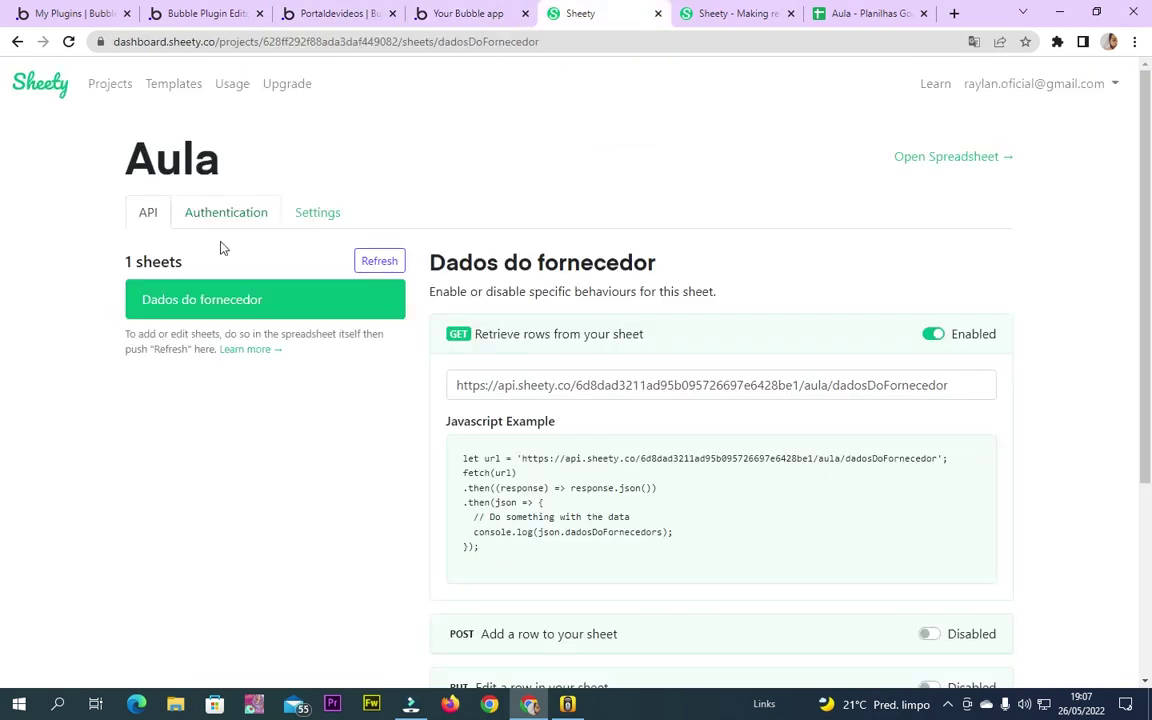
# In Sheety's Authentication settings, try Basic and then Bearer (Token), inspecting the token field
pyautogui.click(226, 212)
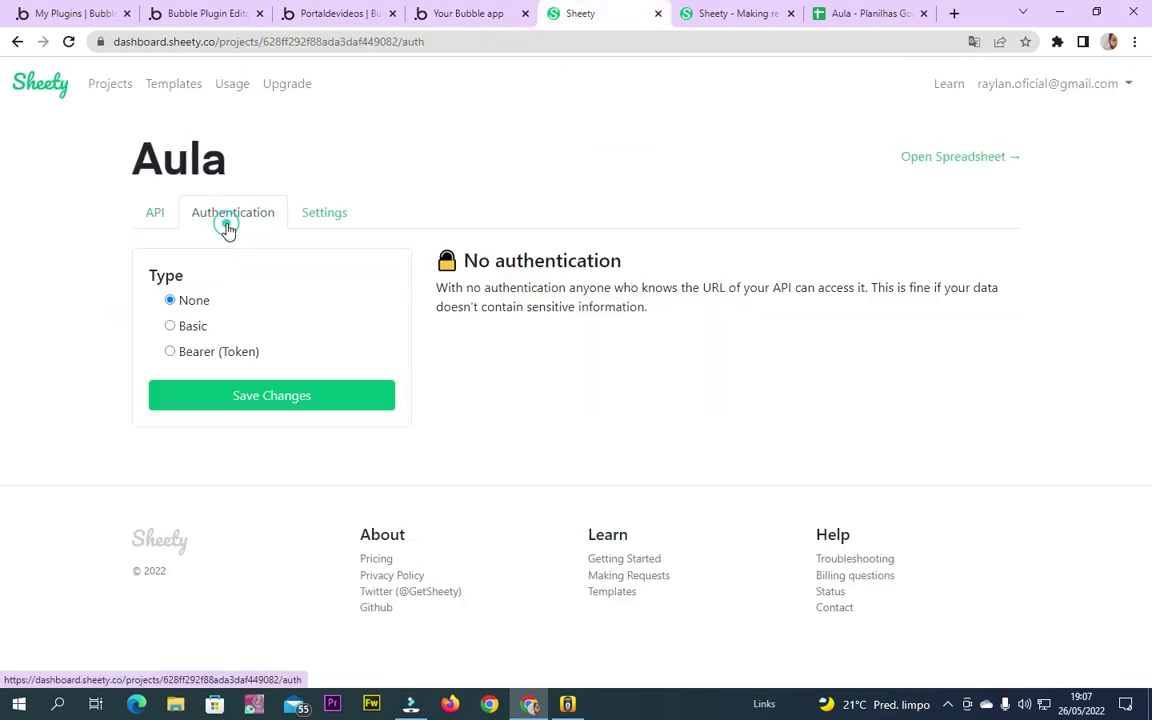
pyautogui.click(170, 326)
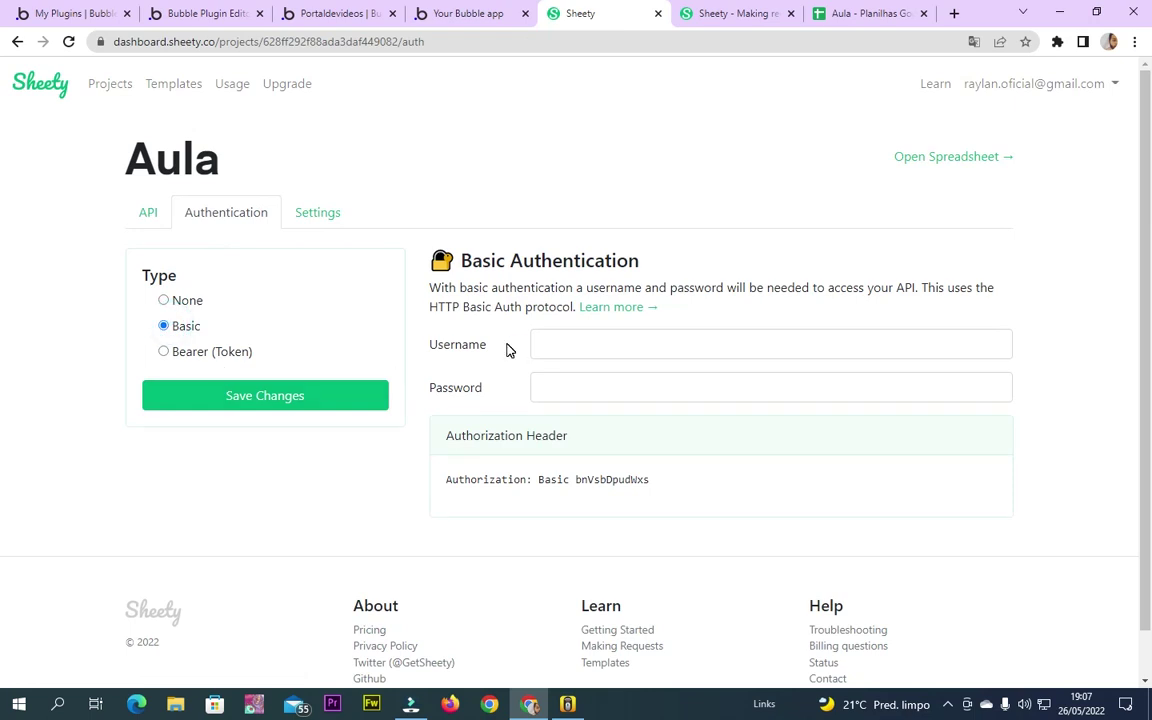
pyautogui.click(595, 346)
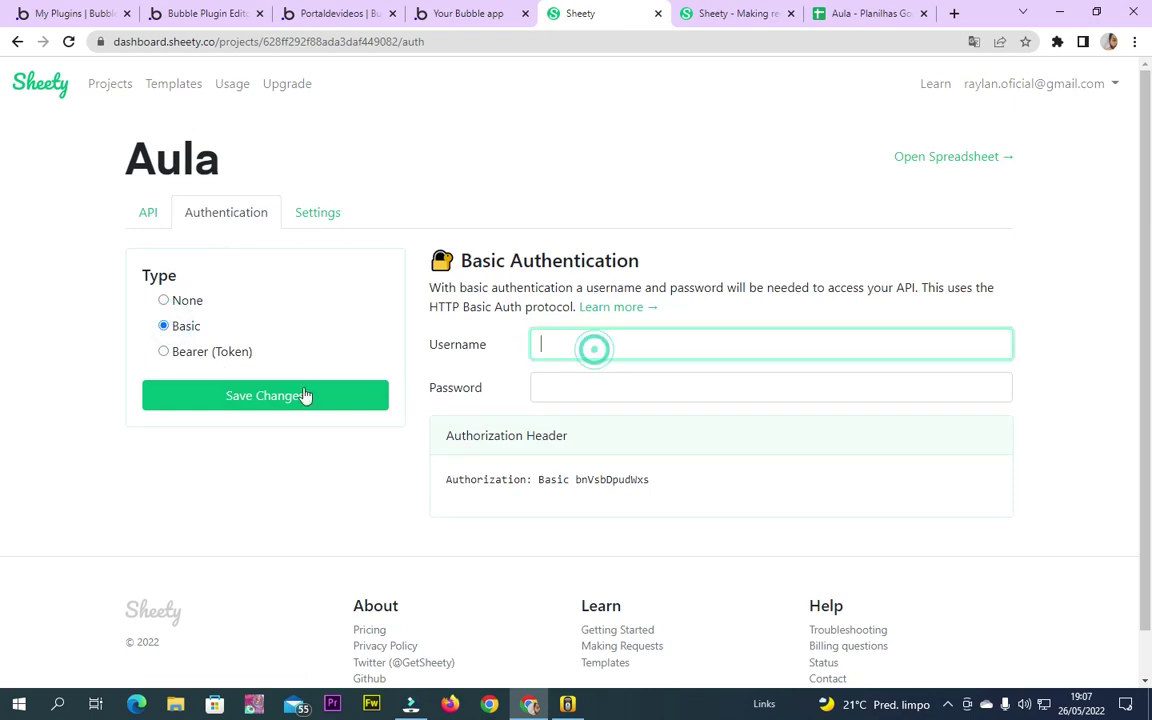
pyautogui.click(200, 355)
pyautogui.click(633, 322)
pyautogui.moveTo(478, 417); pyautogui.dragTo(540, 417)
pyautogui.click(556, 417)
pyautogui.click(604, 327)
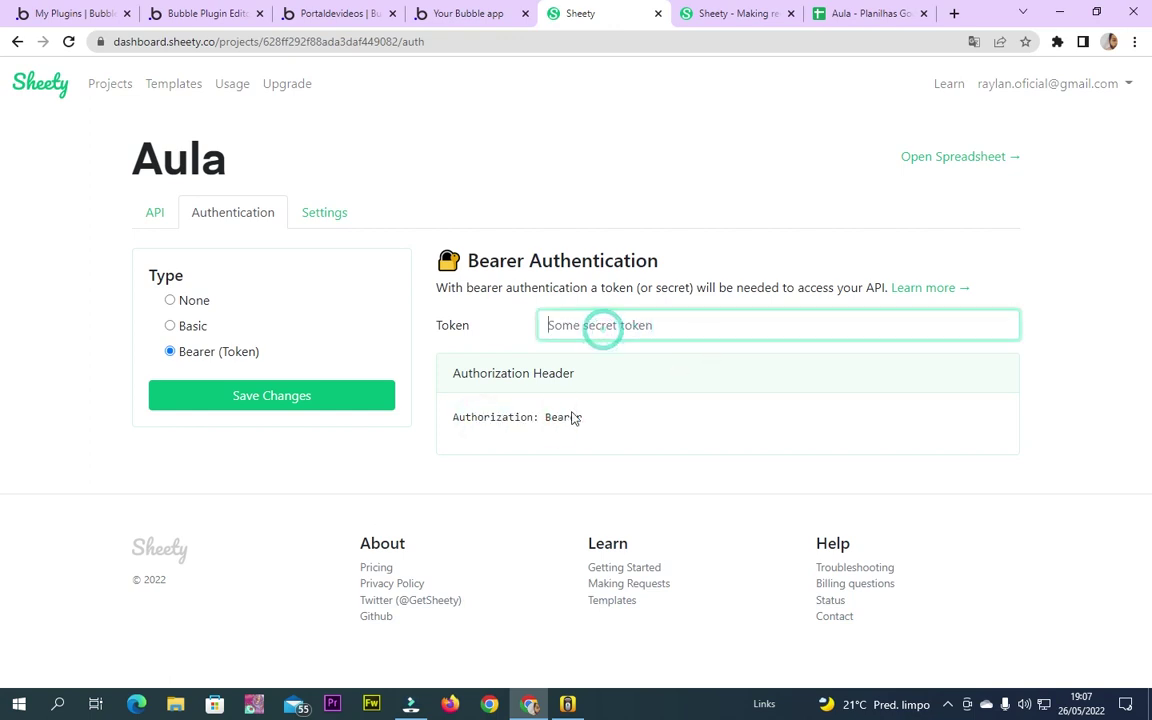
# Return to Basic authentication with username and password left empty, unsaved
pyautogui.click(191, 328)
pyautogui.click(568, 344)
pyautogui.click(576, 399)
pyautogui.moveTo(578, 481); pyautogui.dragTo(648, 481)
pyautogui.click(663, 486)
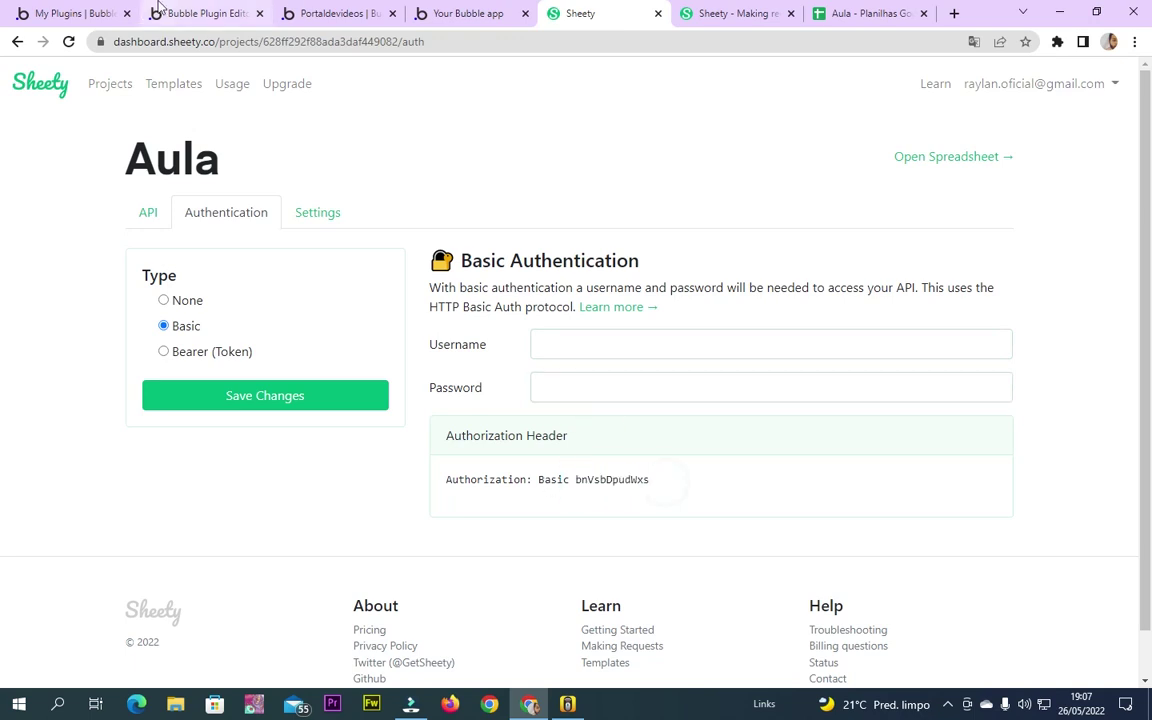
pyautogui.click(205, 13)
pyautogui.click(330, 12)
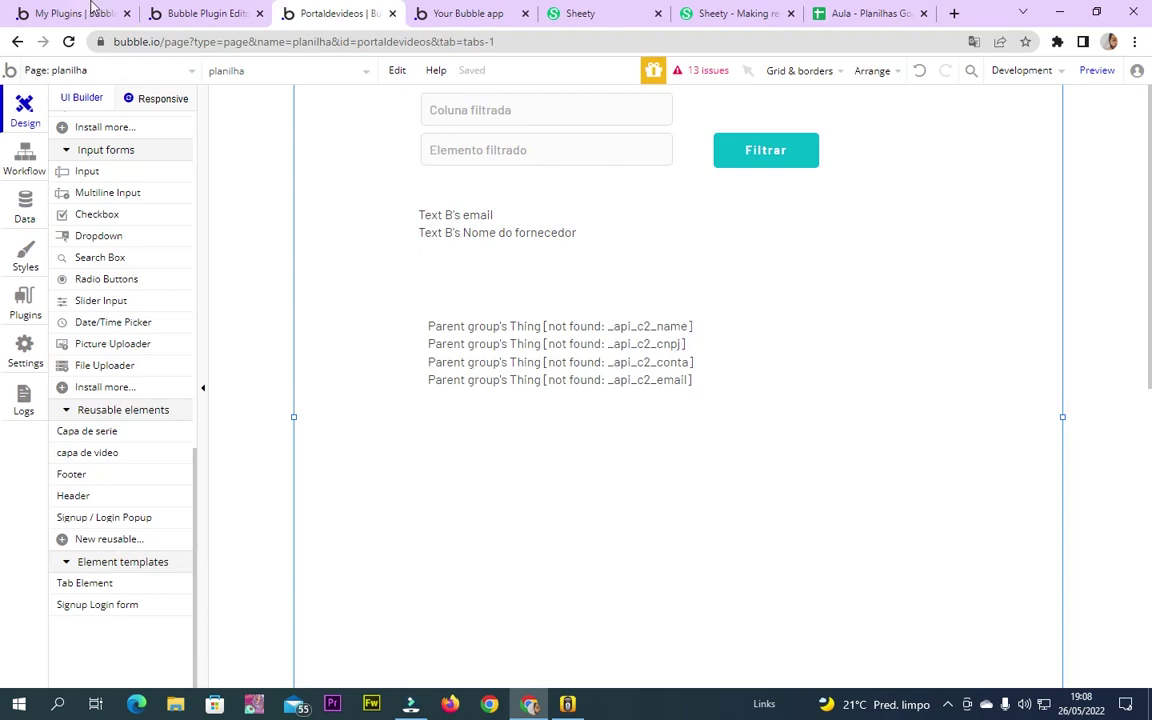
# Copy the Aula spreadsheet's web address from Google Sheets
pyautogui.click(24, 304)
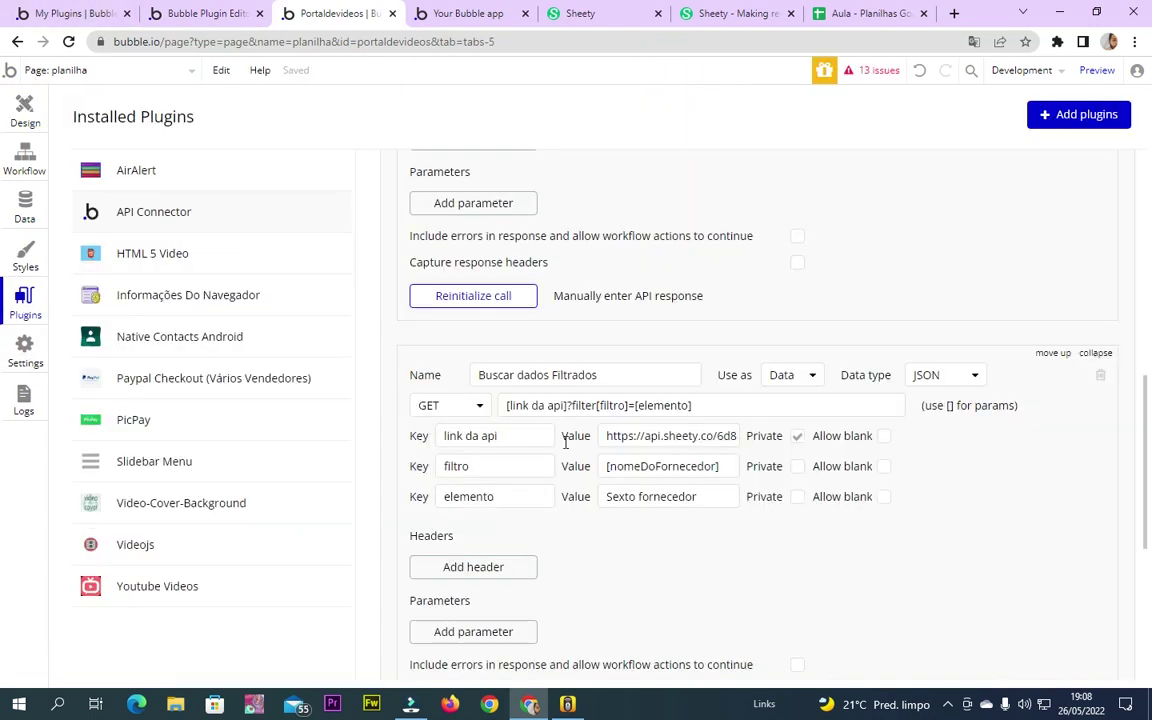
pyautogui.click(868, 13)
pyautogui.click(328, 41)
pyautogui.hotkey('ctrl', 'c')
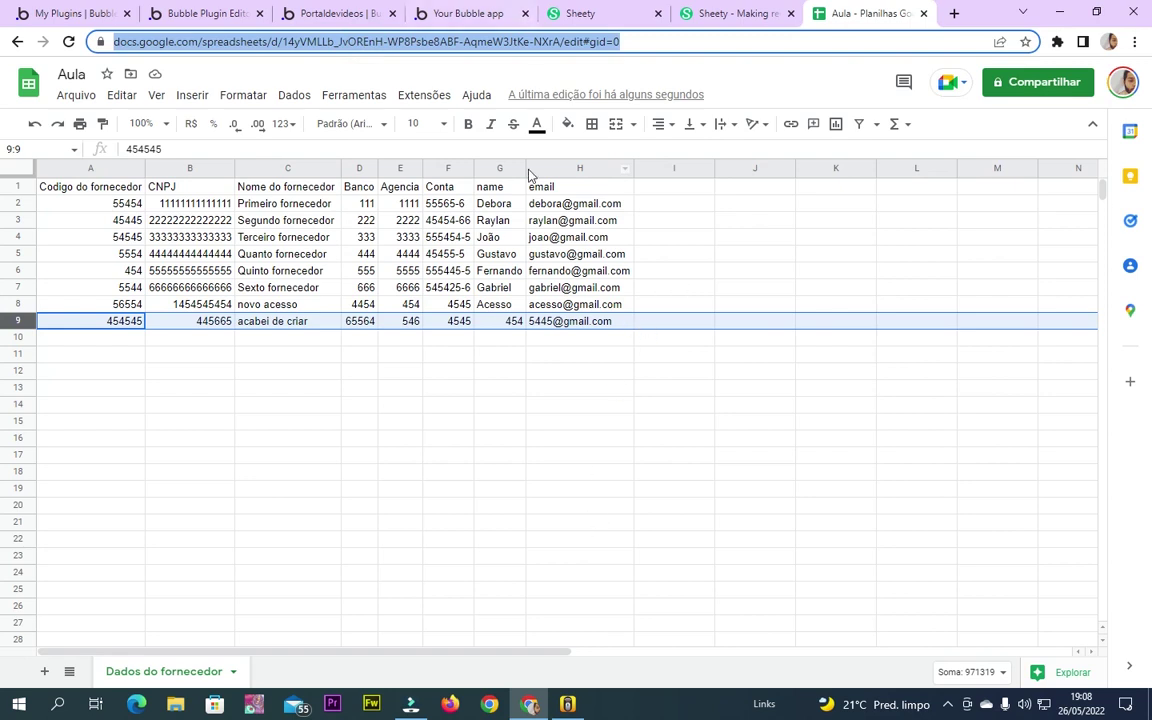
pyautogui.click(452, 472)
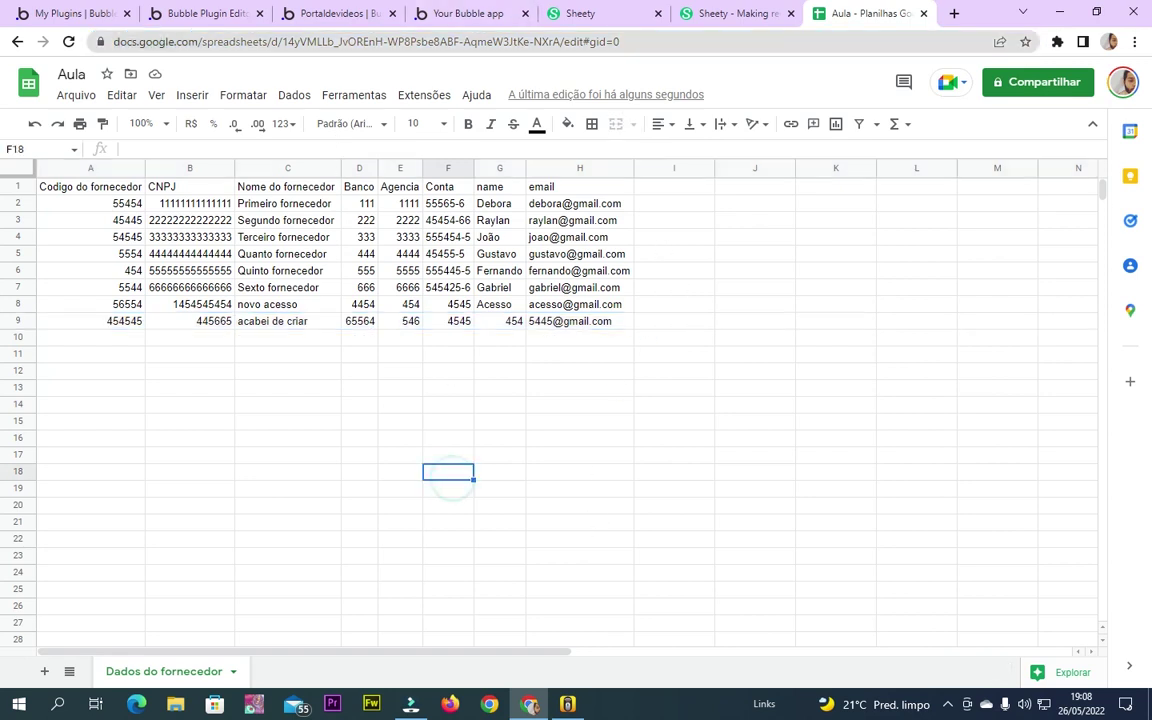
# Load the link in a new maximized Firefox window, reaching only Google sign-in, then close it
pyautogui.click(451, 705)
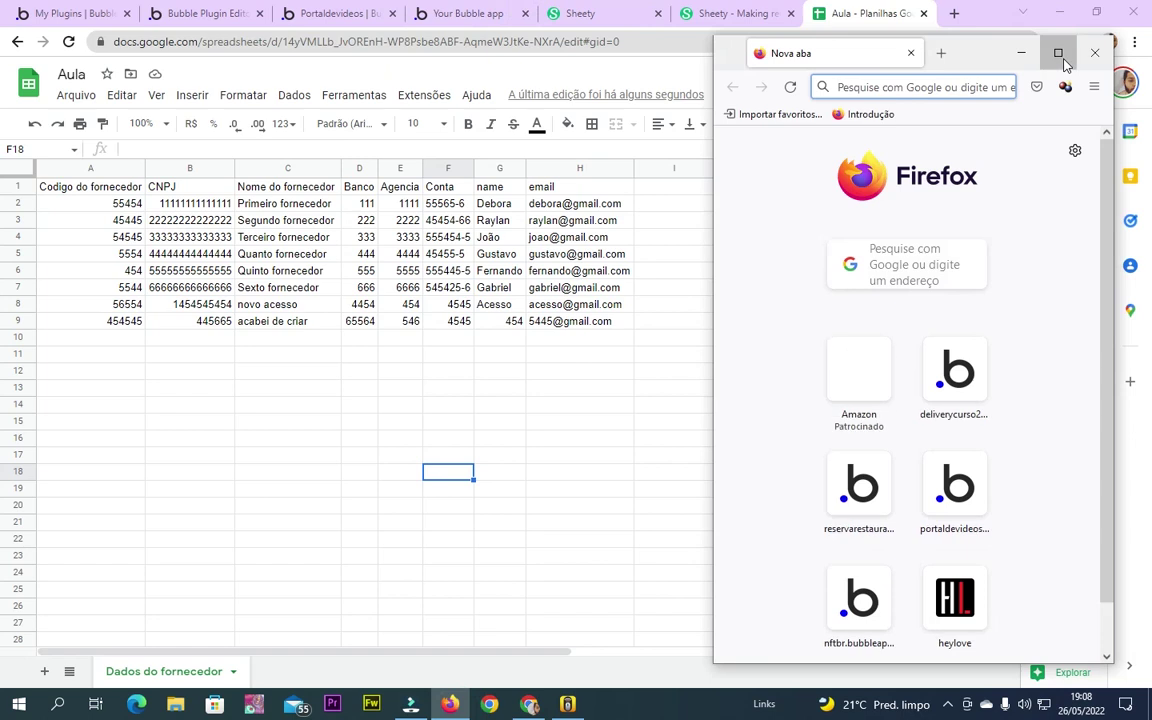
pyautogui.click(1058, 53)
pyautogui.hotkey('ctrl', 'v')
pyautogui.press('Return')
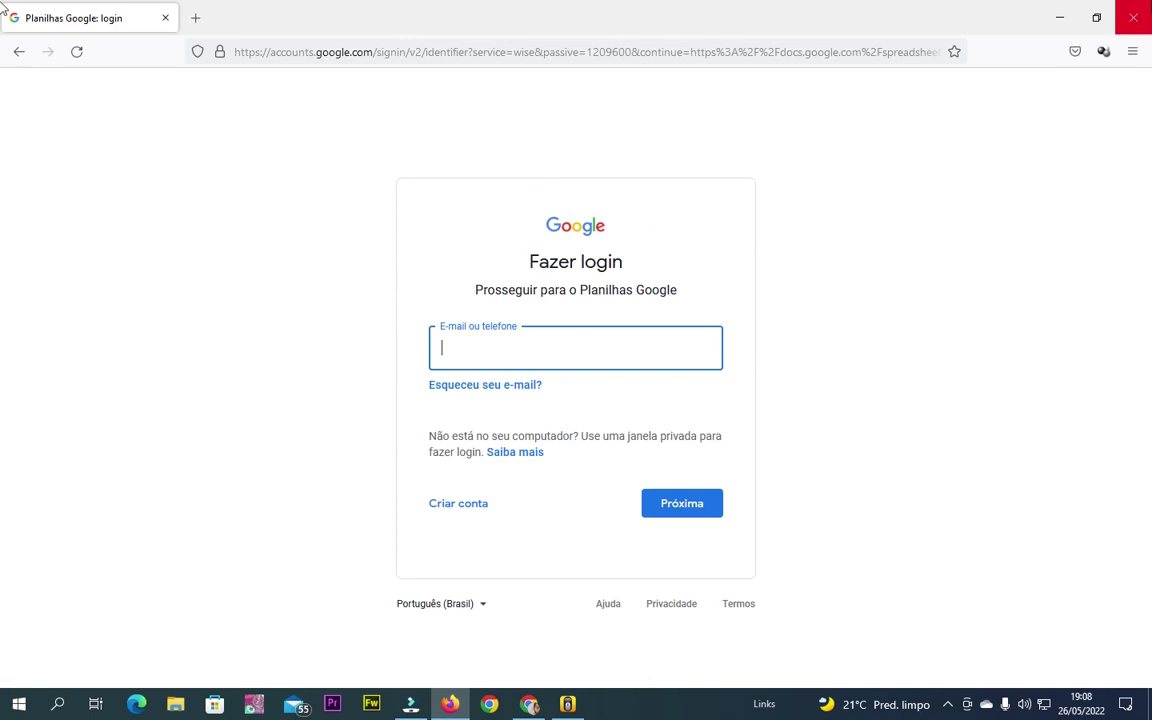
pyautogui.click(1133, 17)
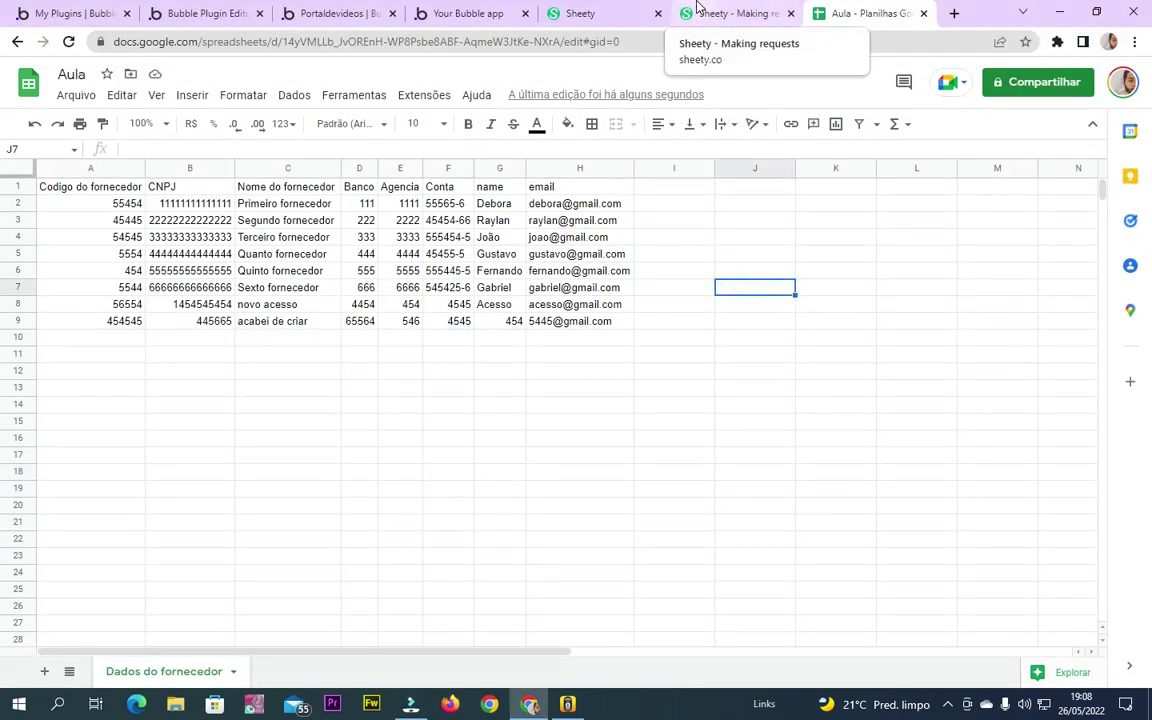
# Cycle through the Bubble preview and editor tabs, ending on Sheety's authentication settings
pyautogui.click(450, 12)
pyautogui.click(337, 13)
pyautogui.click(510, 8)
pyautogui.click(329, 13)
pyautogui.click(595, 8)
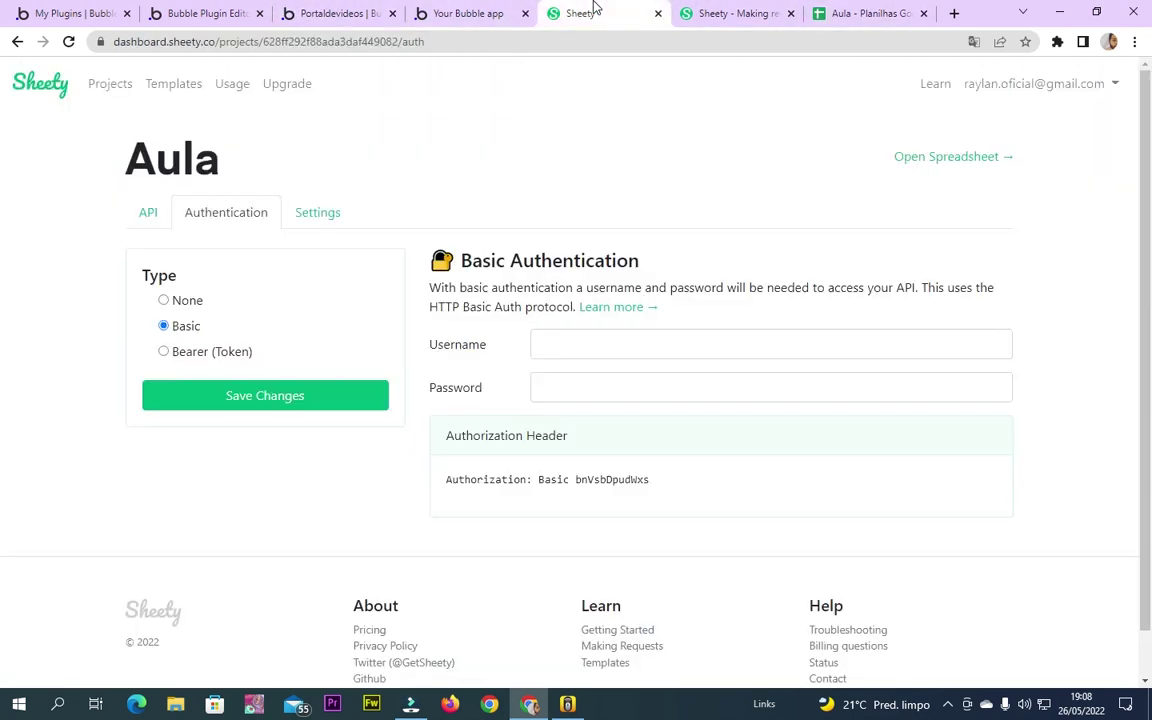
# Try None and Basic authentication, settling on Bearer (Token) with the token field empty
pyautogui.click(218, 352)
pyautogui.click(186, 301)
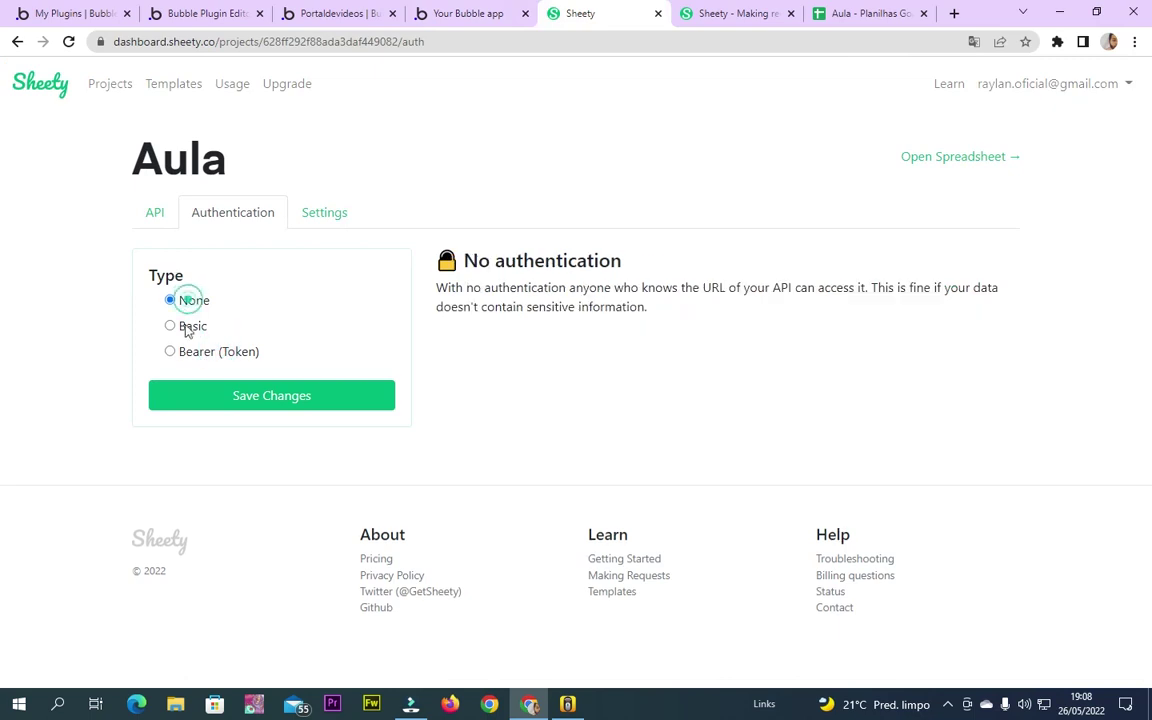
pyautogui.click(185, 326)
pyautogui.click(198, 355)
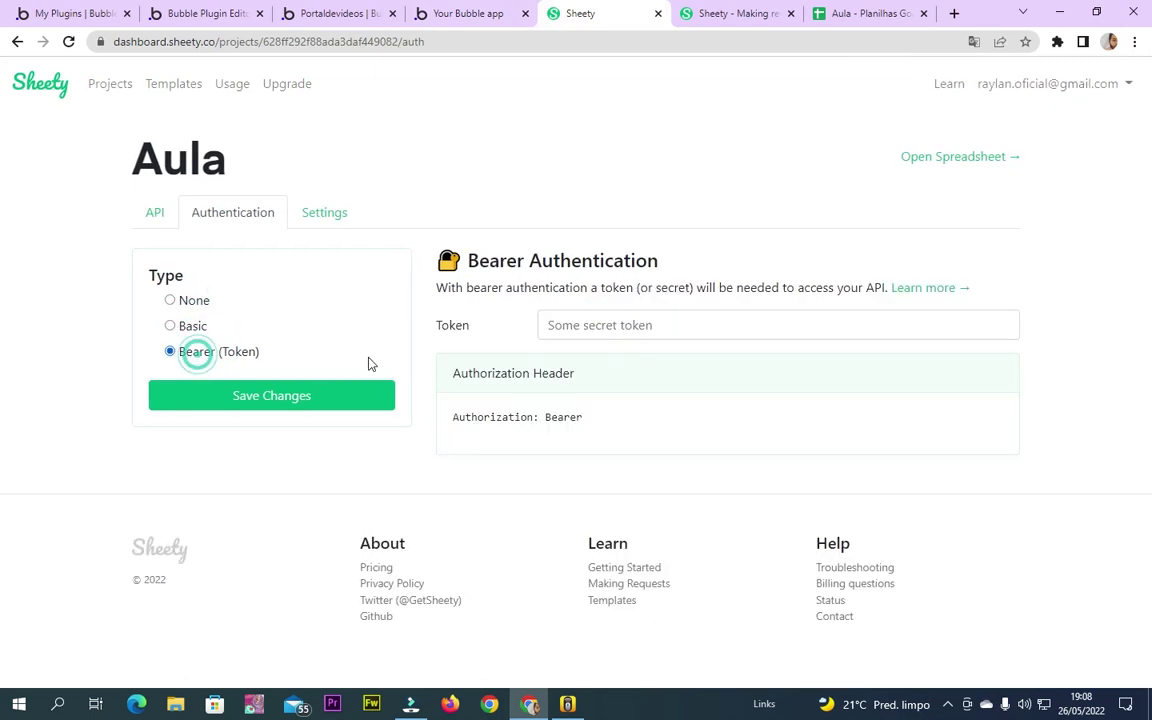
pyautogui.click(630, 328)
pyautogui.click(702, 250)
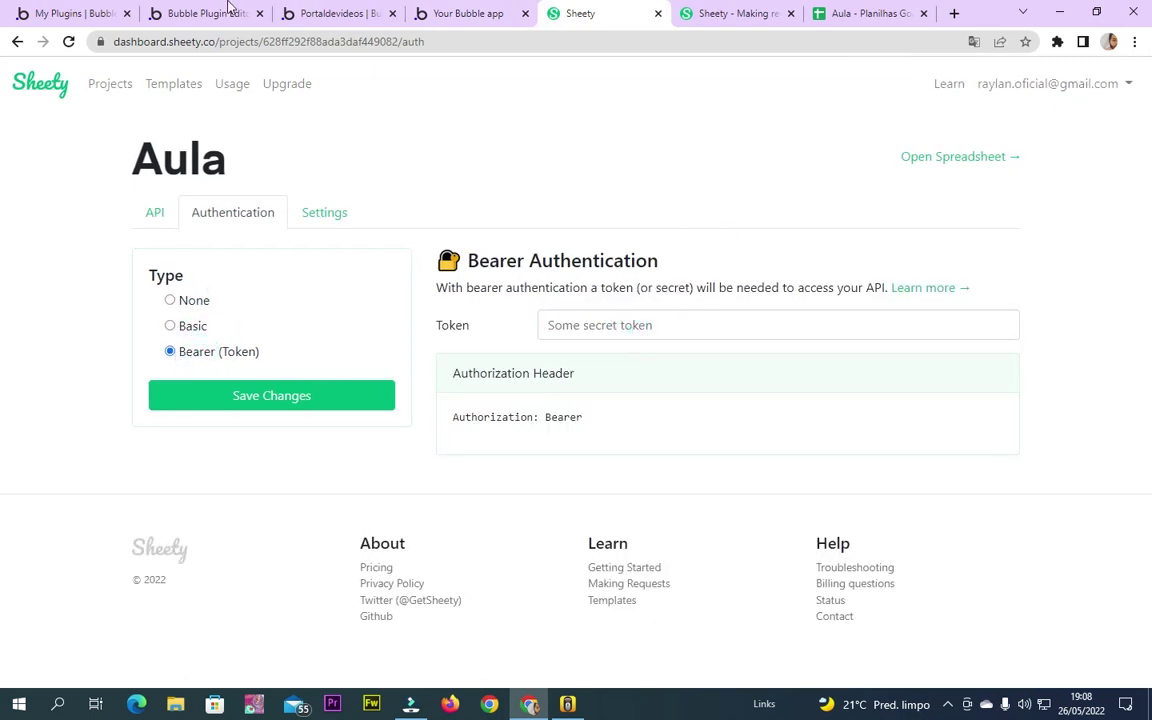
# Glance at the plugin editor, installed plugins, preview and My plugins tabs, then return to Sheety
pyautogui.click(198, 12)
pyautogui.click(294, 12)
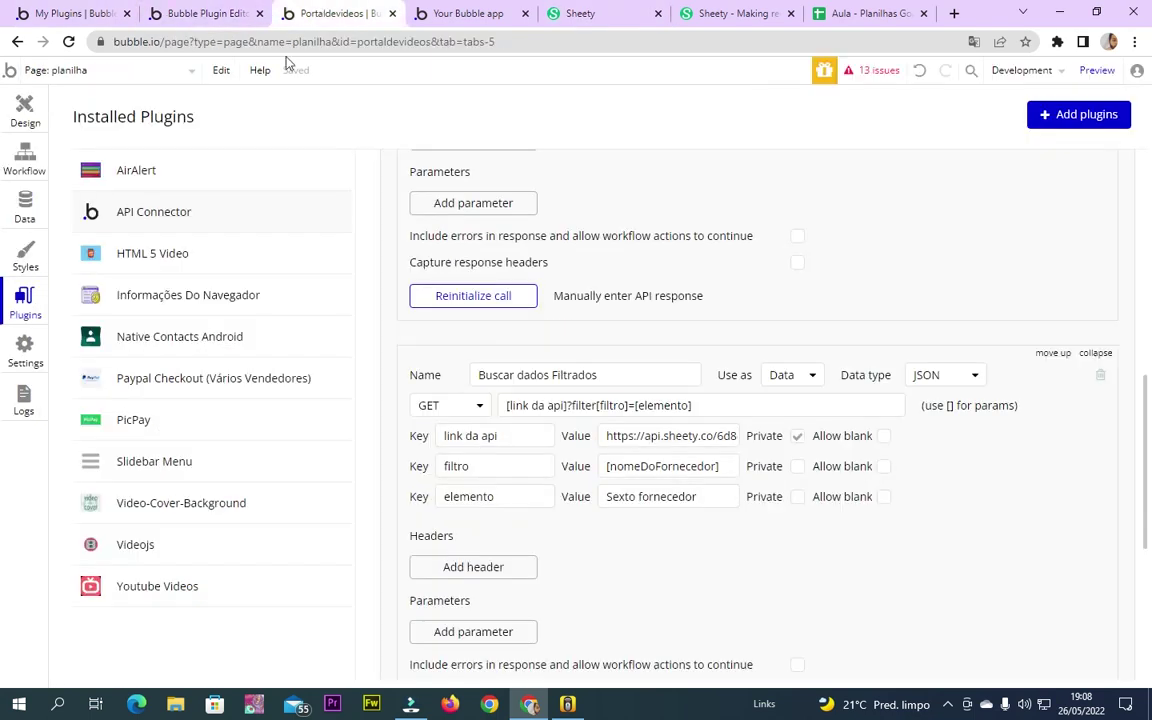
pyautogui.click(460, 10)
pyautogui.click(64, 10)
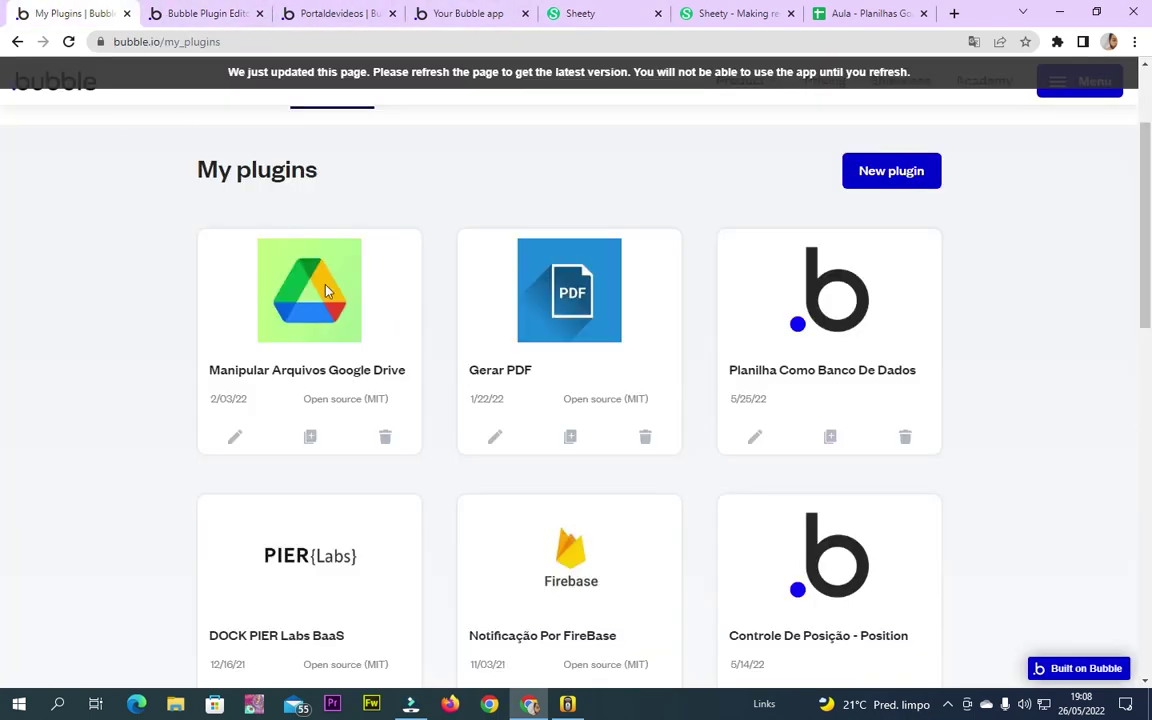
pyautogui.click(590, 10)
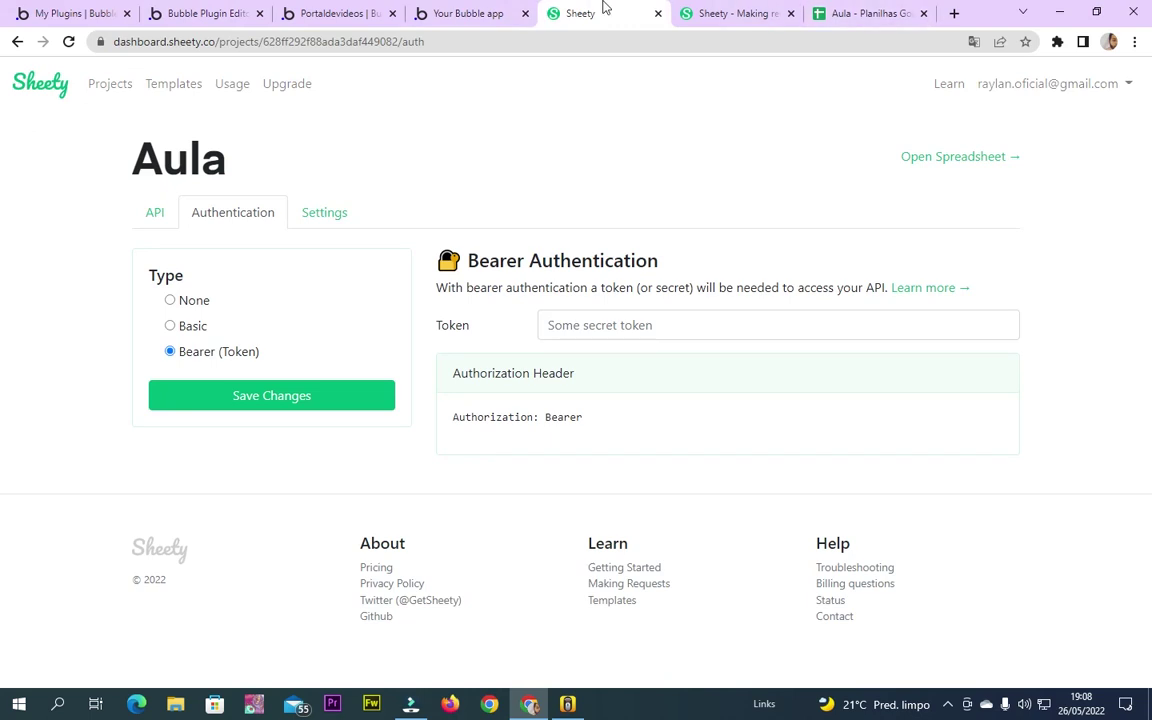